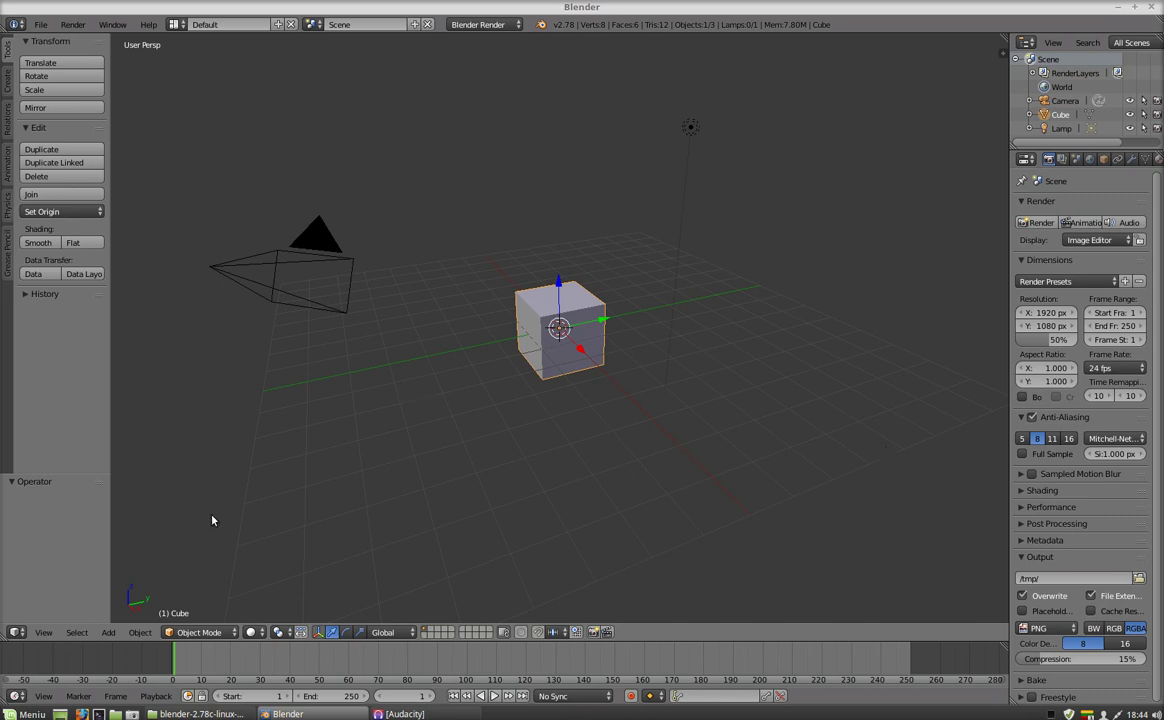
Set the interface to Russian with International Fonts, translating Interface, Tooltips and New Data, then return to the 3D View.
click(18, 634)
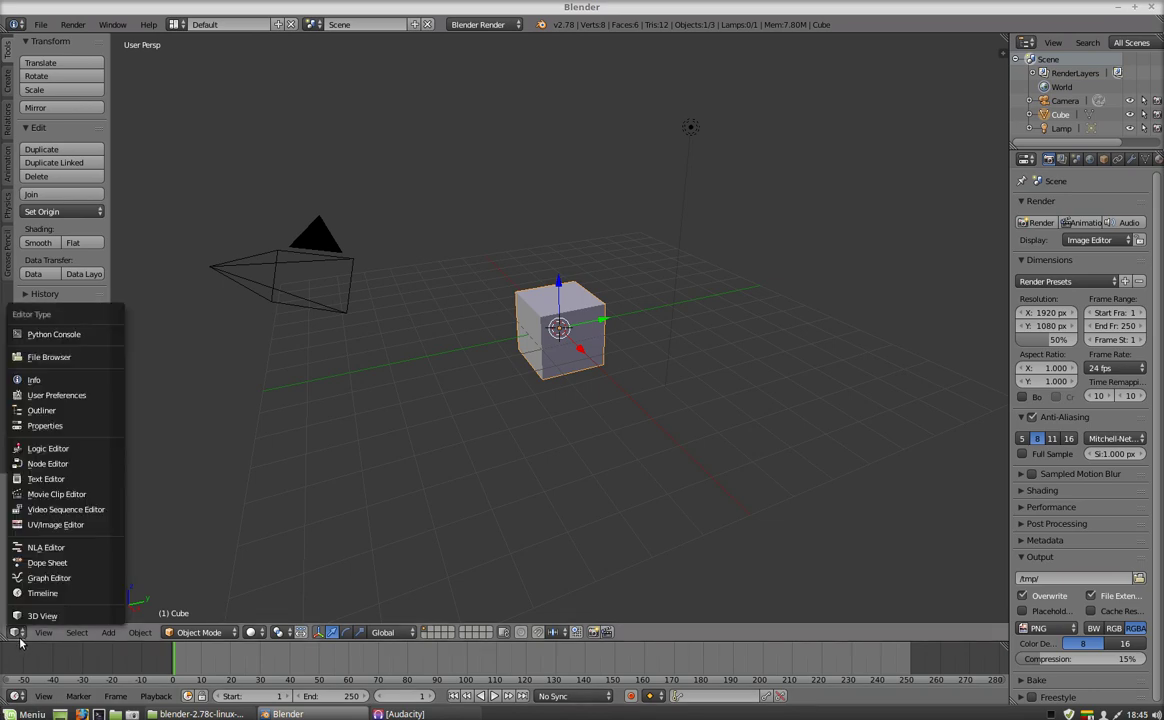
click(53, 400)
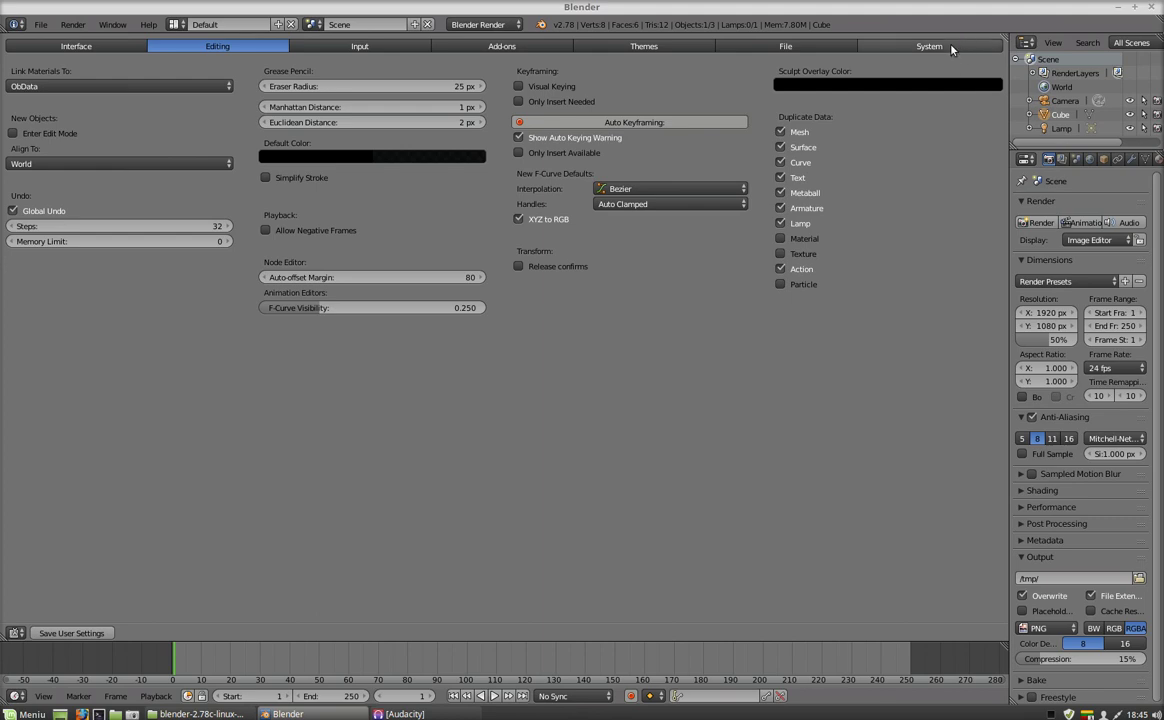
click(952, 49)
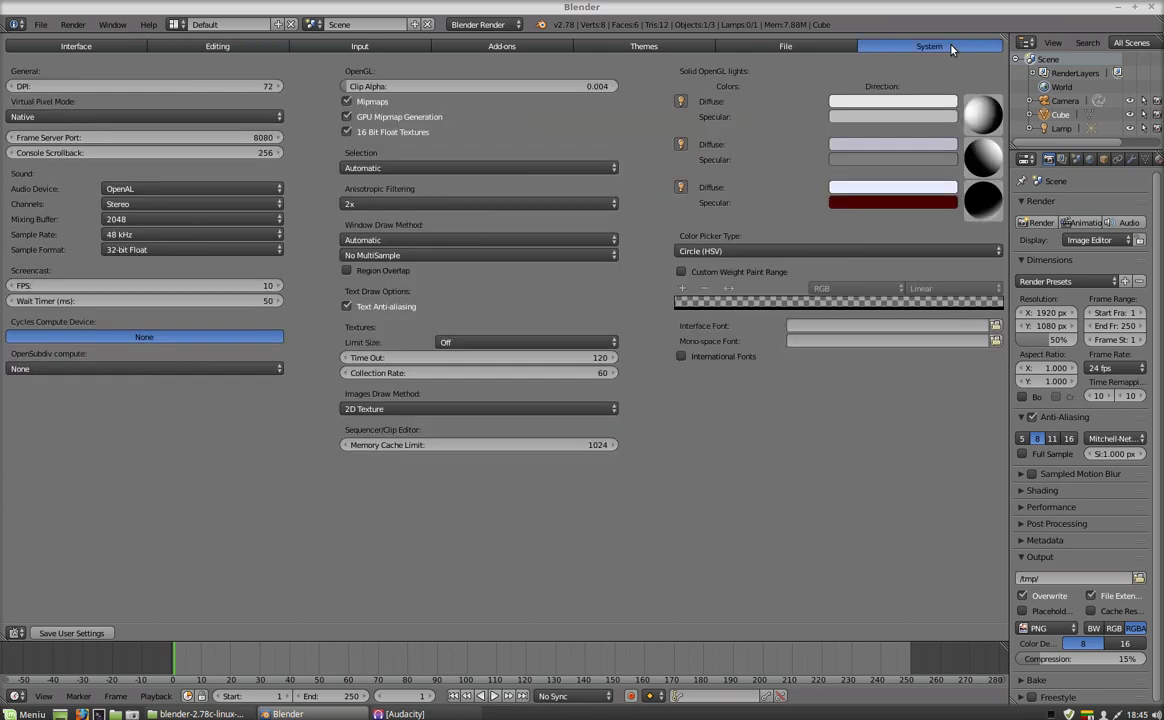
click(681, 357)
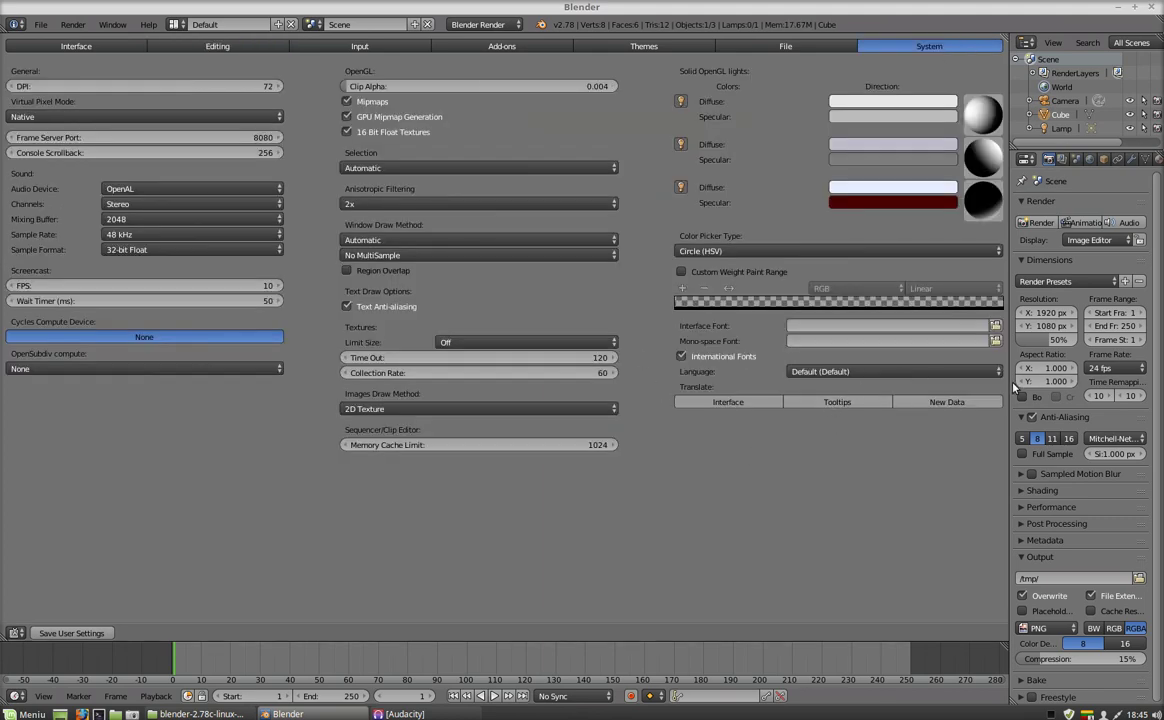
click(900, 371)
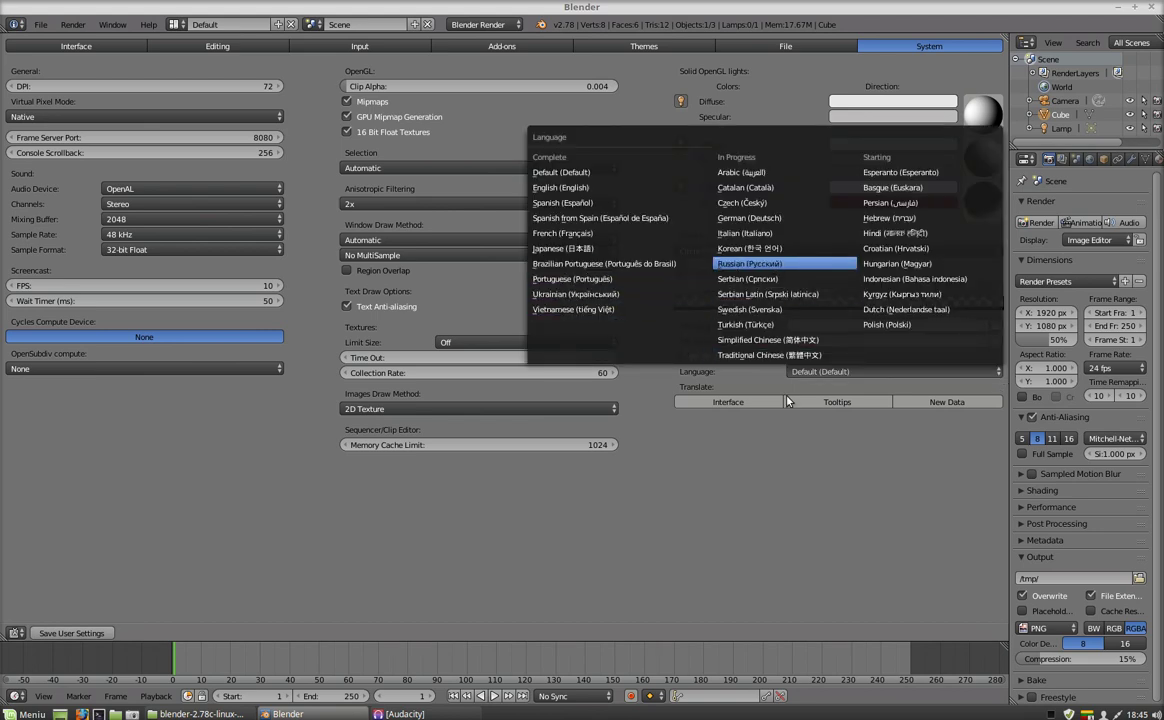
click(777, 265)
click(710, 402)
click(897, 403)
click(810, 402)
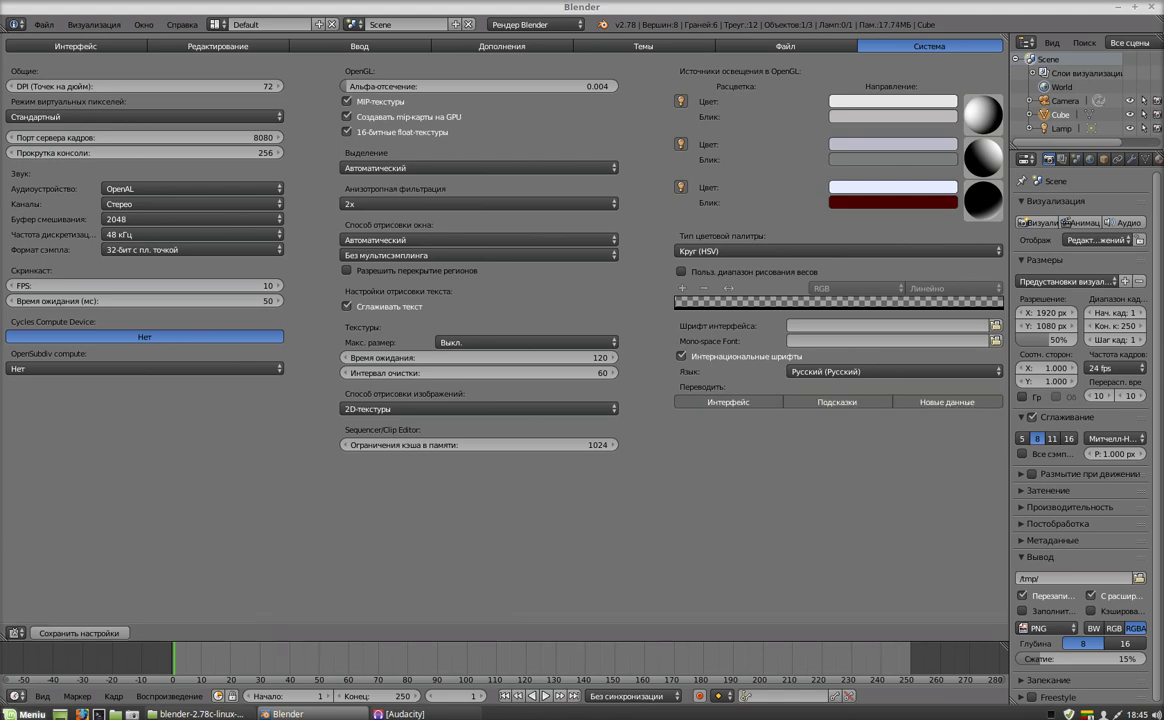
click(17, 633)
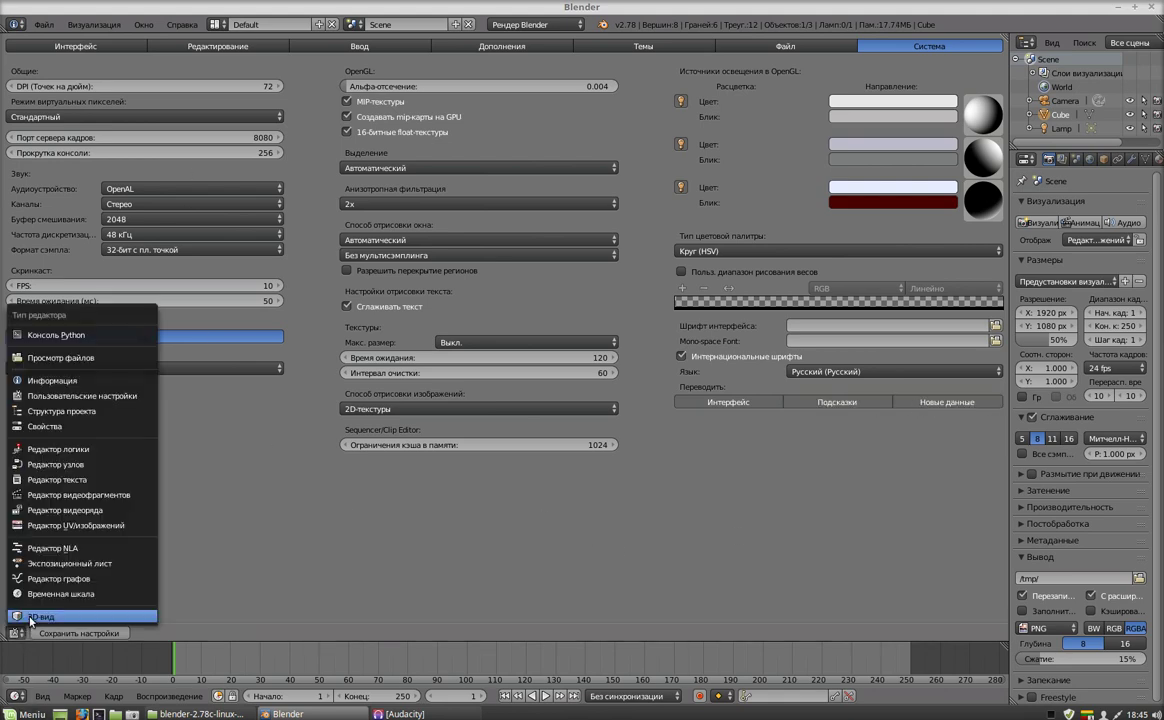
click(29, 617)
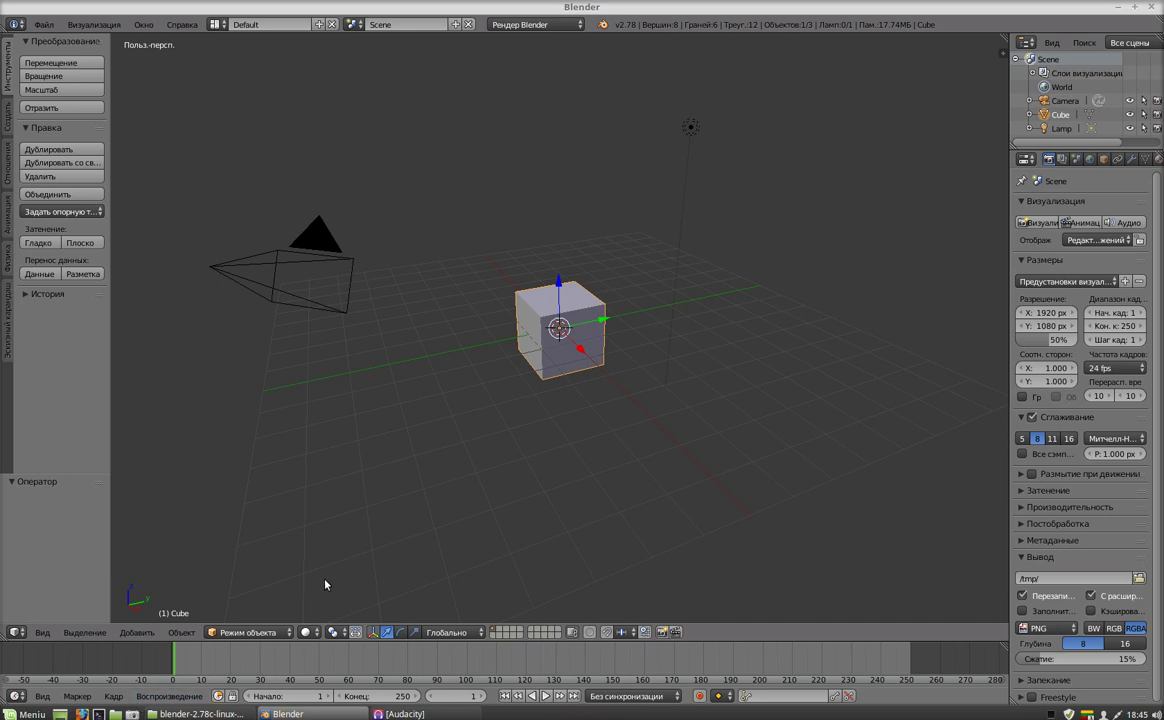
click(116, 714)
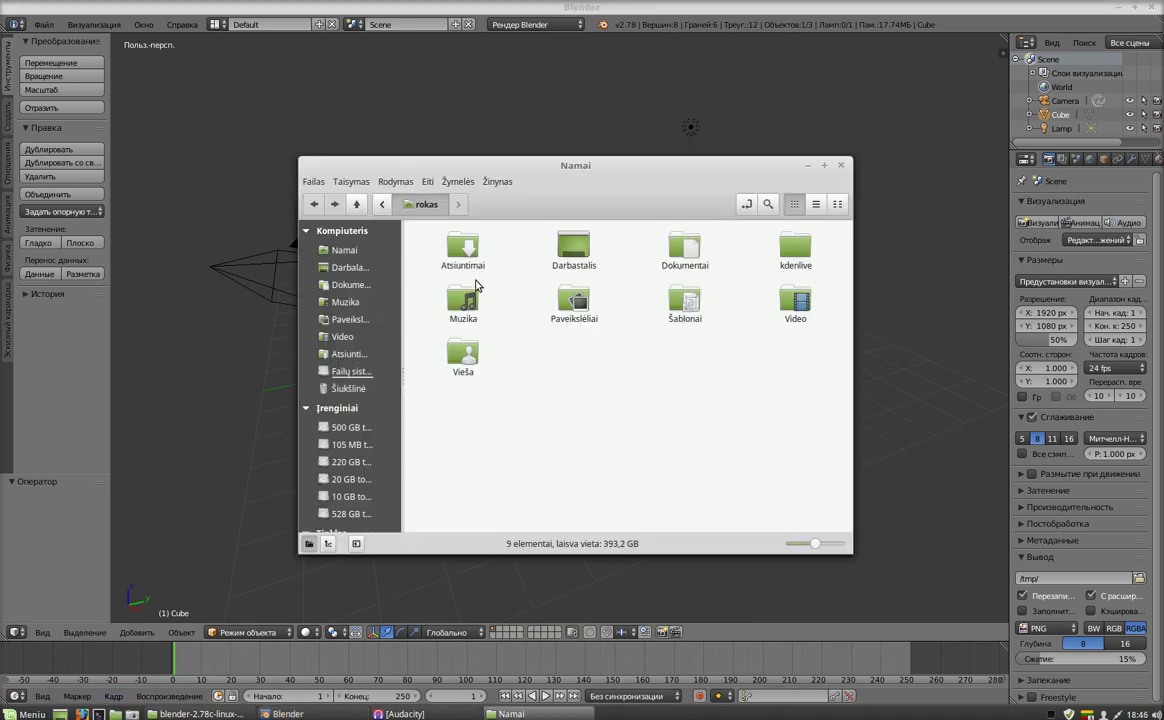
scroll(382, 338, down, 2)
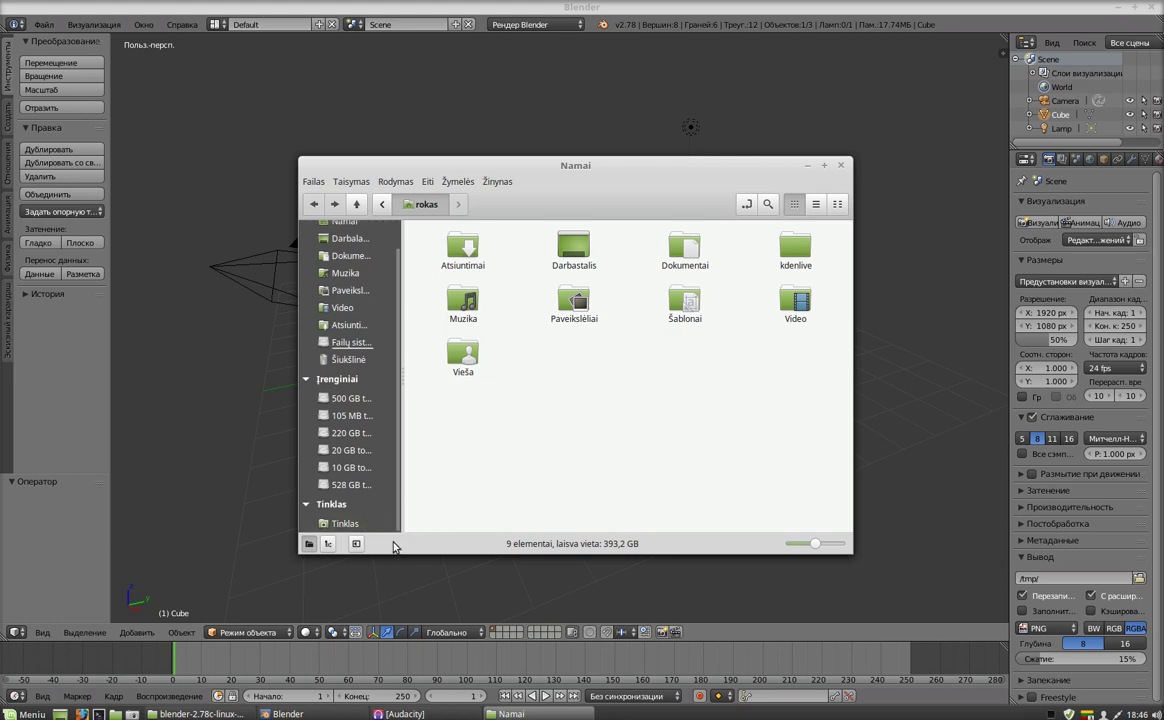
click(840, 165)
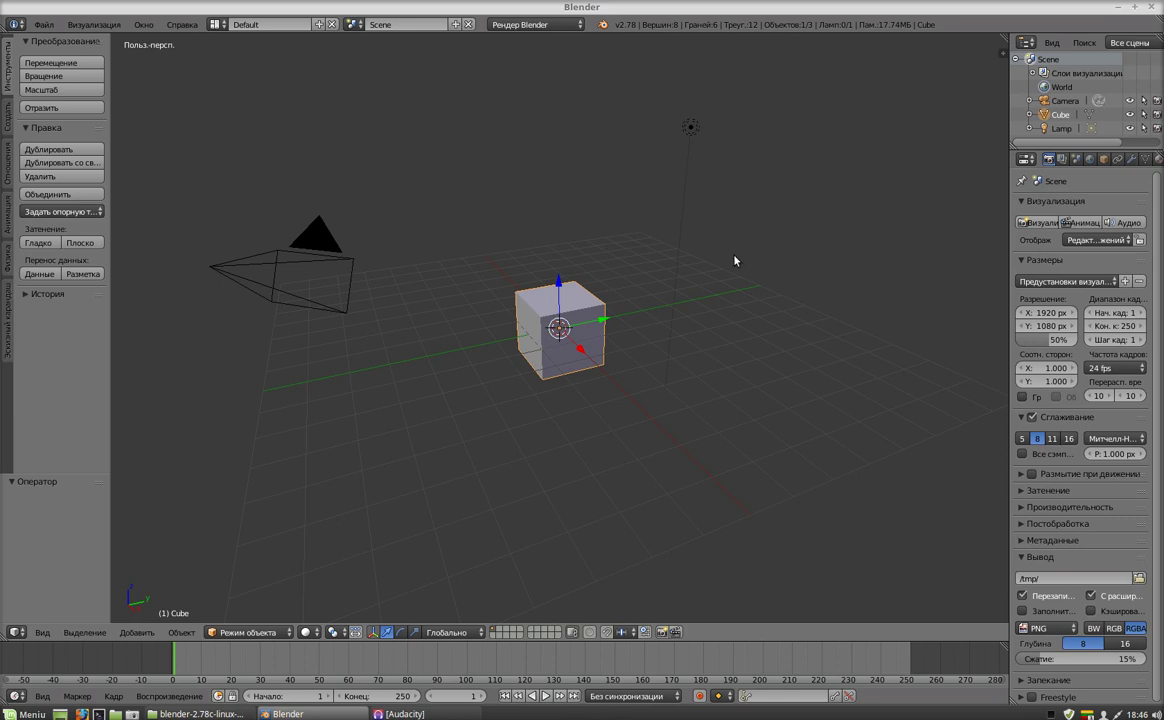
click(115, 714)
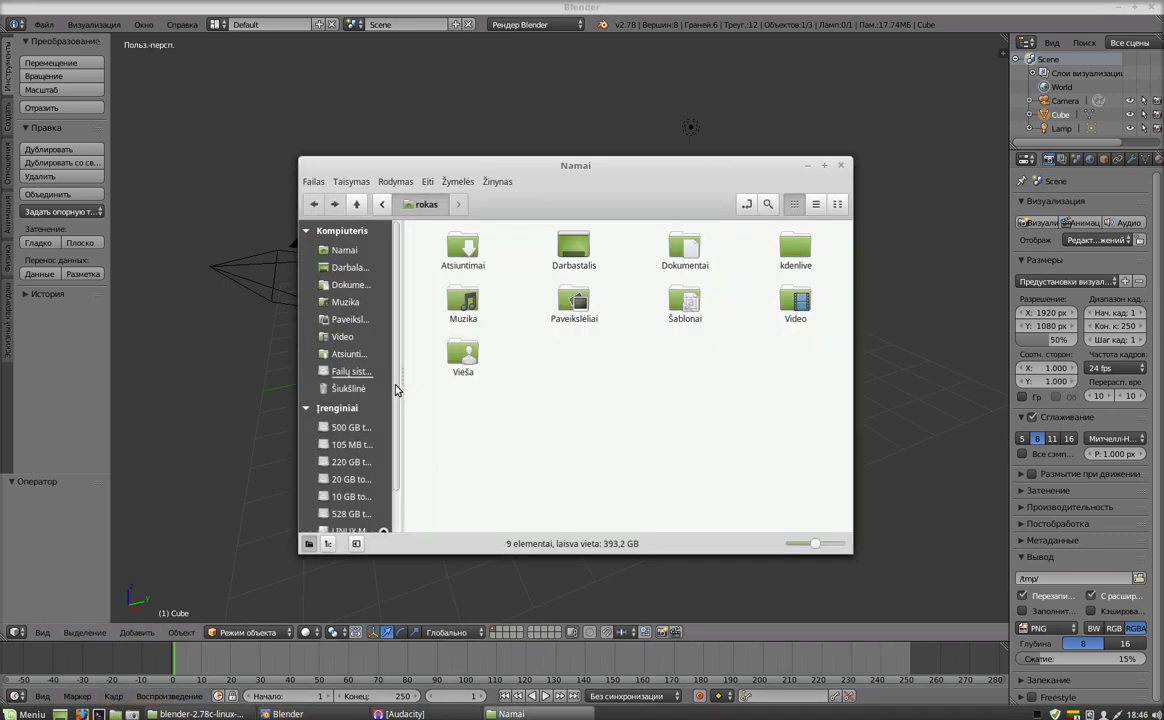
scroll(390, 400, down, 2)
click(346, 485)
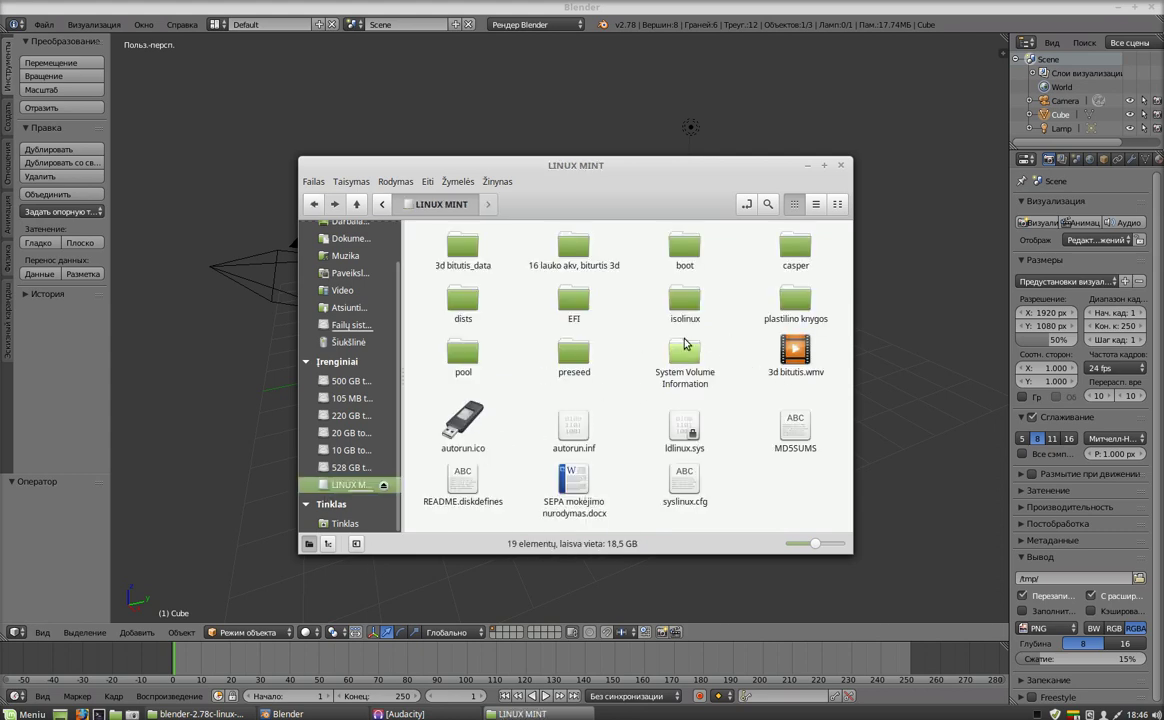
double_click(577, 250)
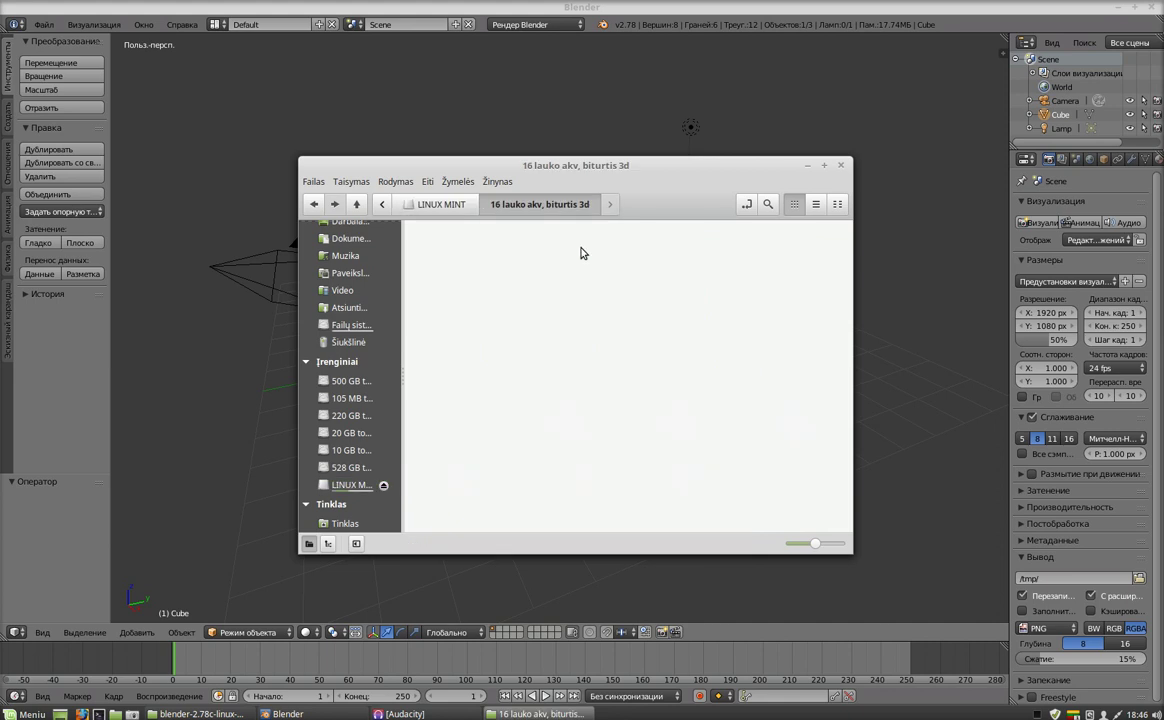
scroll(733, 410, down, 2)
scroll(718, 408, down, 2)
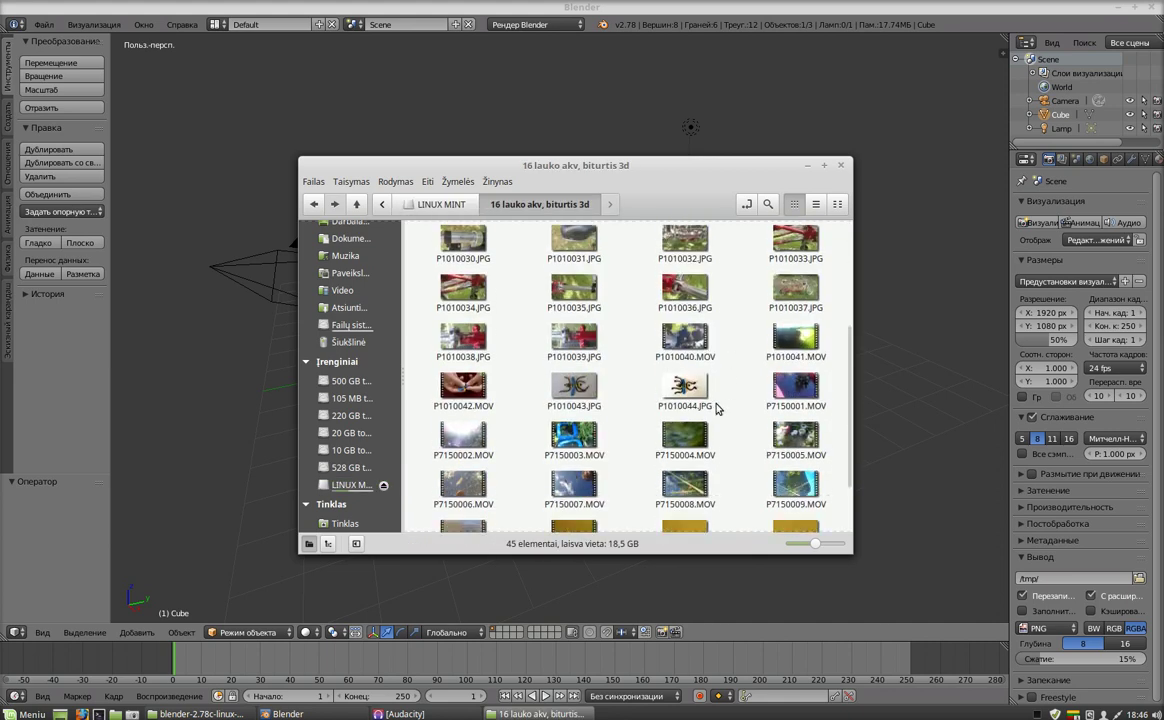
double_click(683, 390)
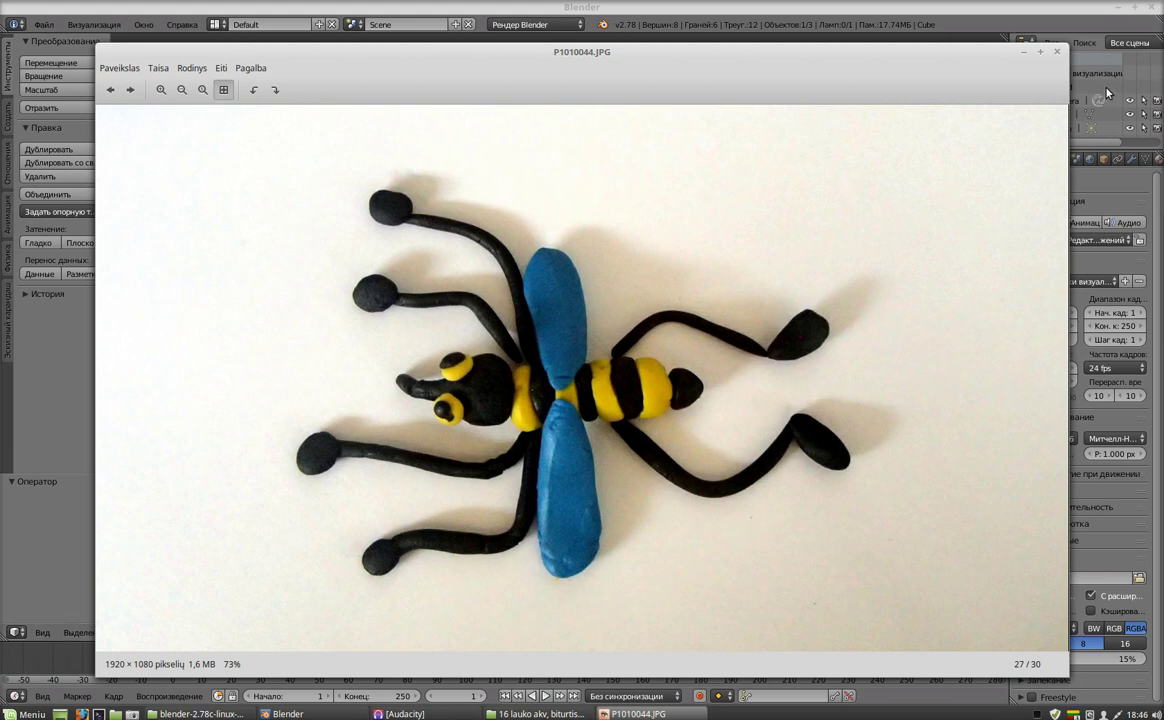
click(1058, 53)
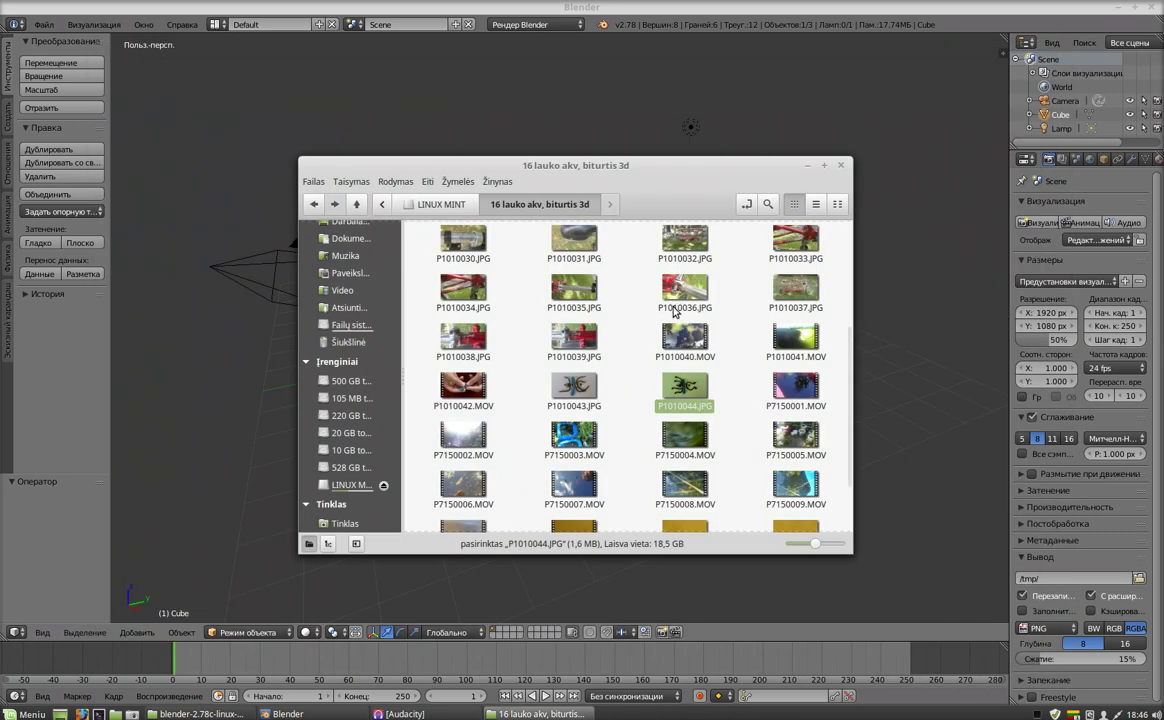
Show the Properties sidebar and enable and expand its Background Images panel.
click(842, 167)
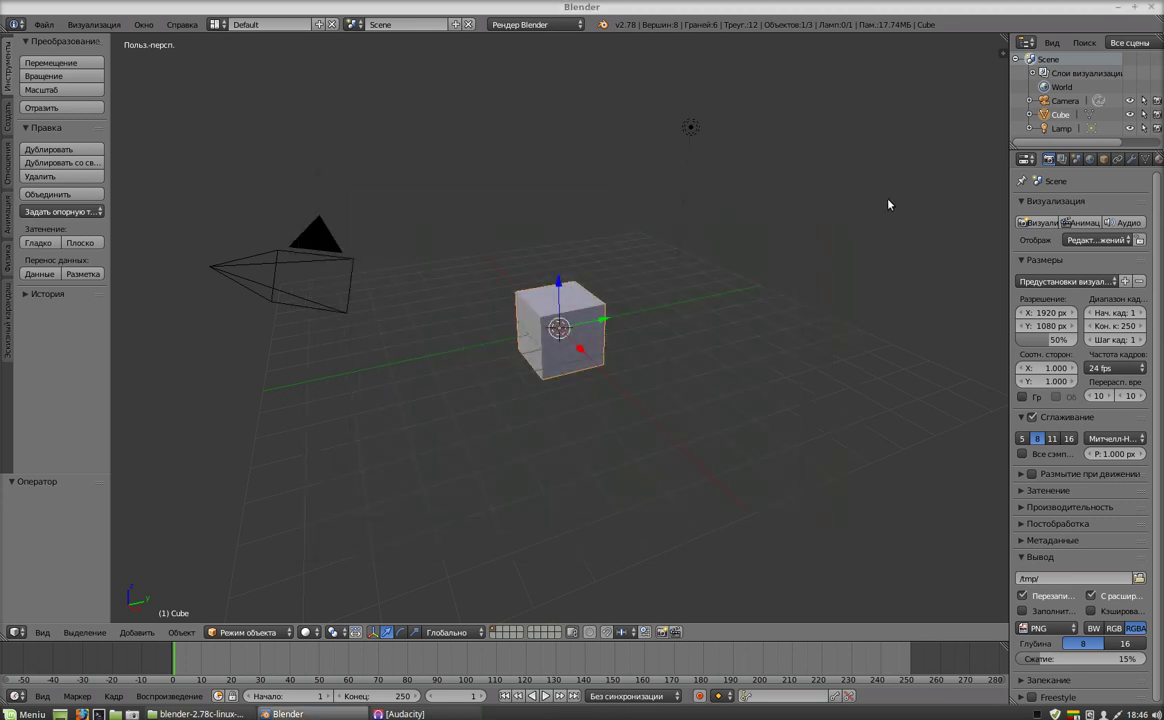
key(n)
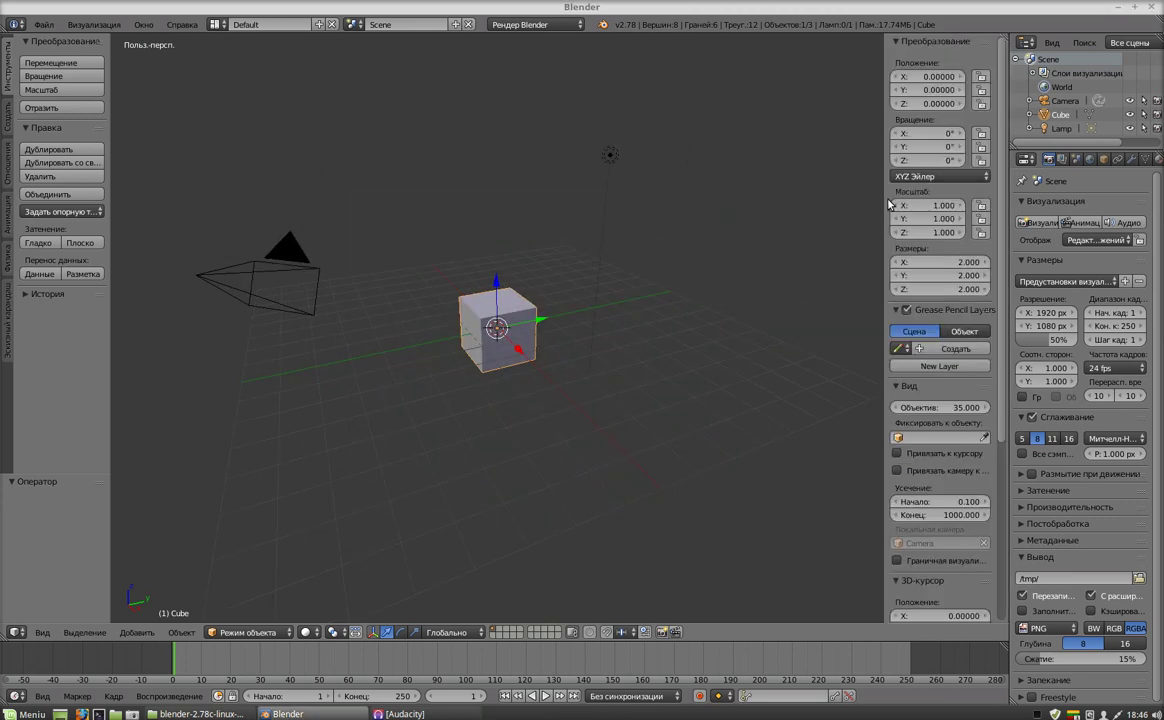
scroll(960, 300, down, 2)
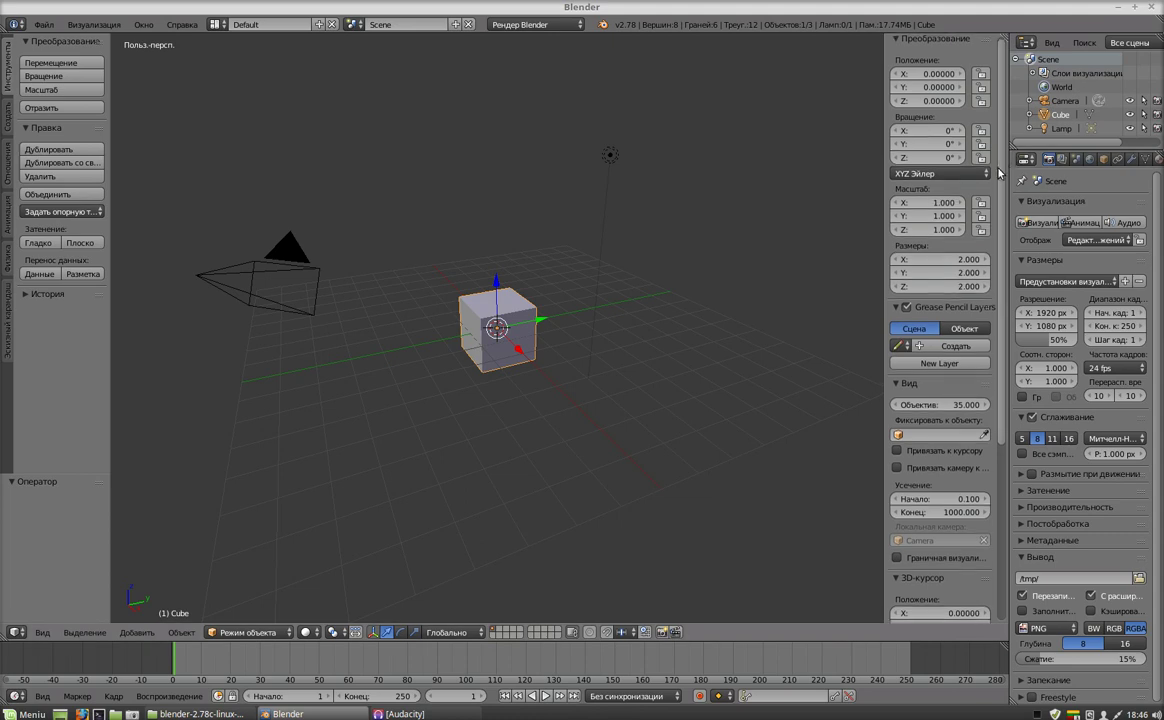
scroll(993, 354, down, 4)
scroll(993, 354, down, 1)
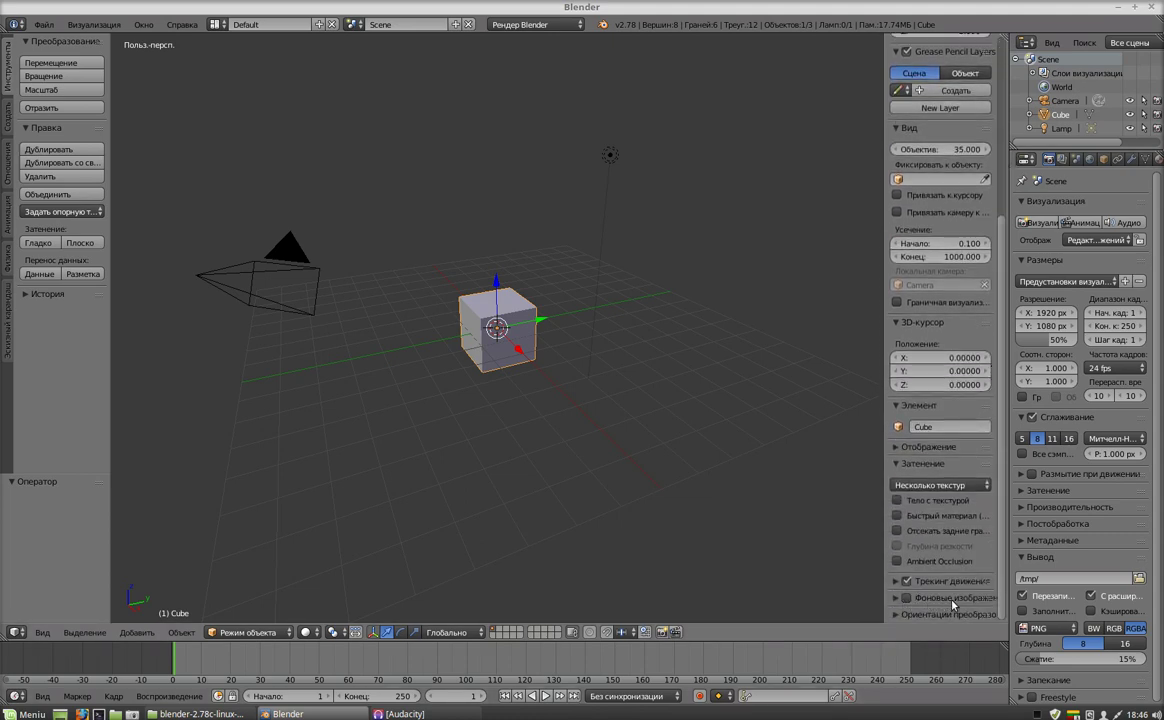
click(905, 598)
click(897, 598)
Add an empty background image slot and bring up its Open file browser.
scroll(905, 598, down, 1)
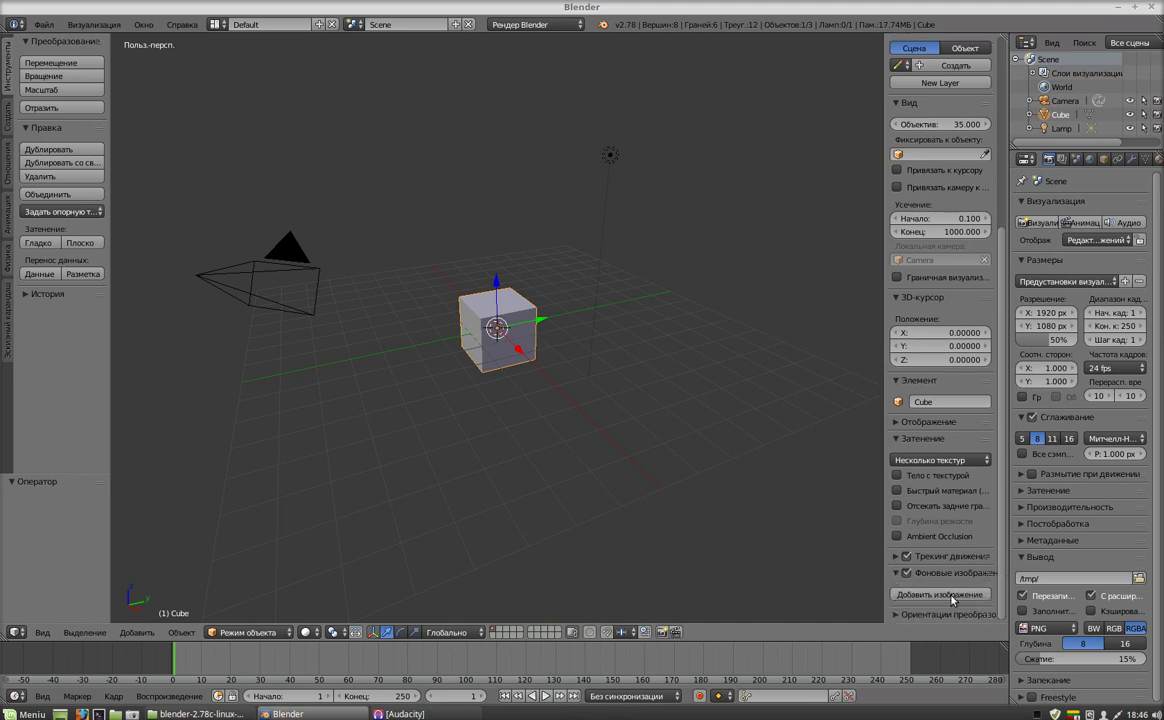
click(940, 594)
scroll(930, 600, down, 3)
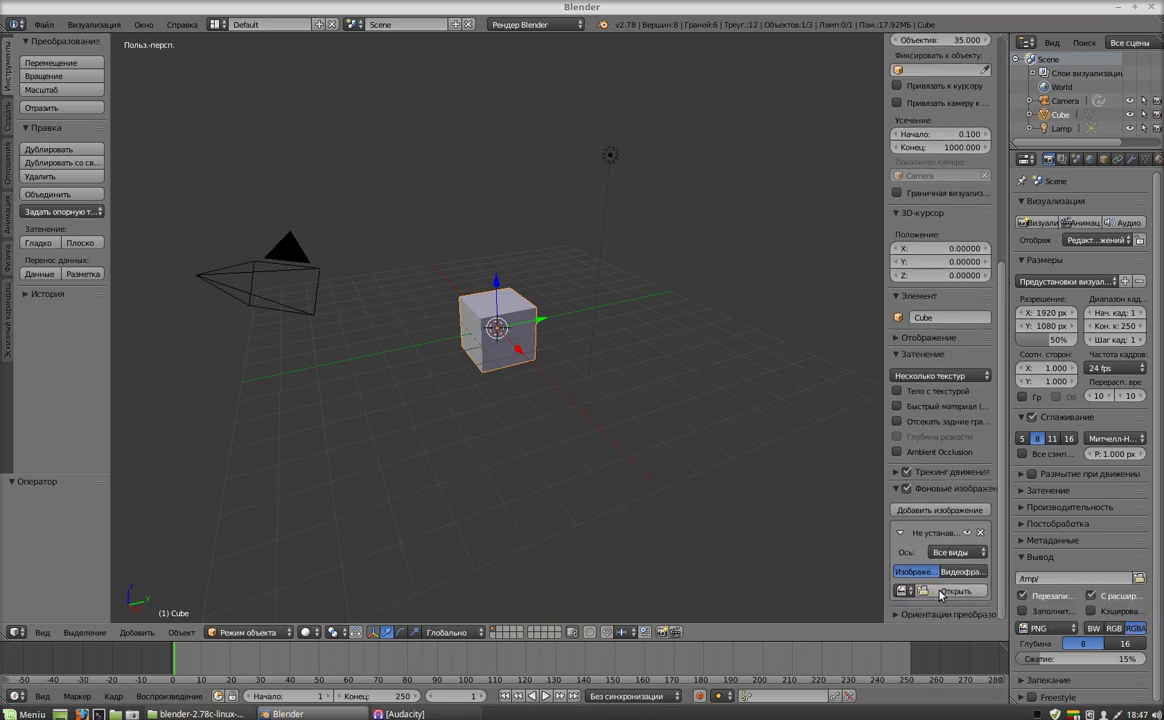
click(940, 592)
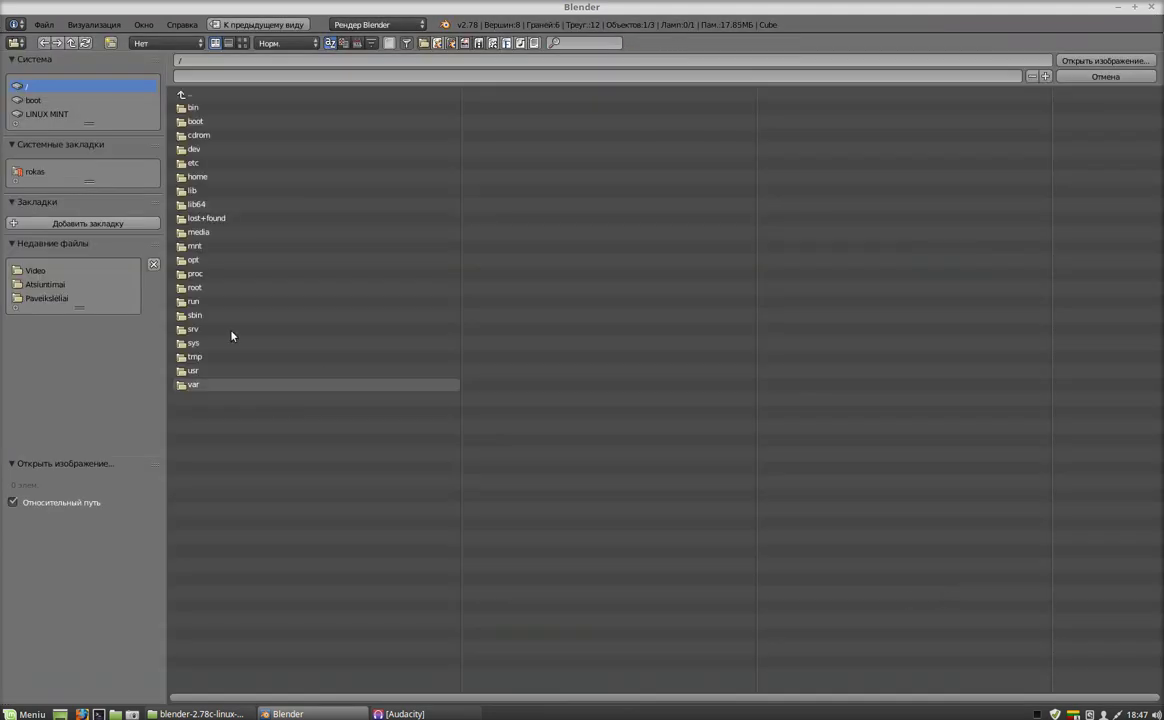
Load P1010044.JPG from LINUX MINT's '16 lauko akv, biturtis 3d' folder as the background image.
click(40, 115)
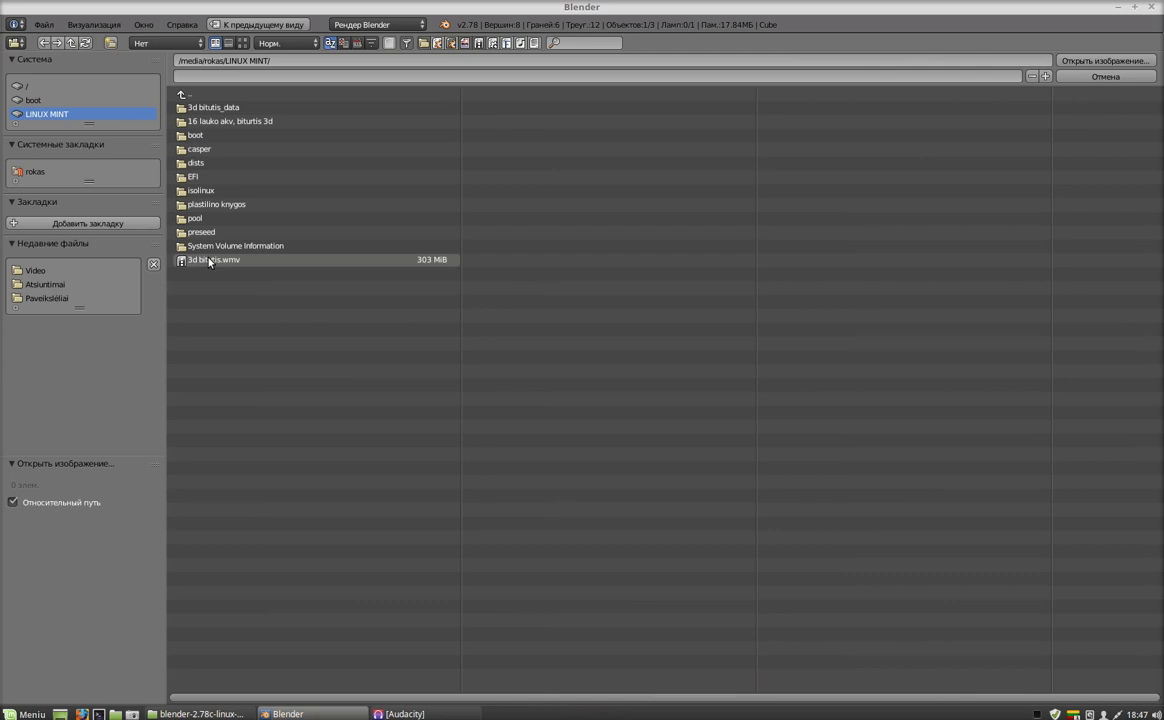
click(212, 121)
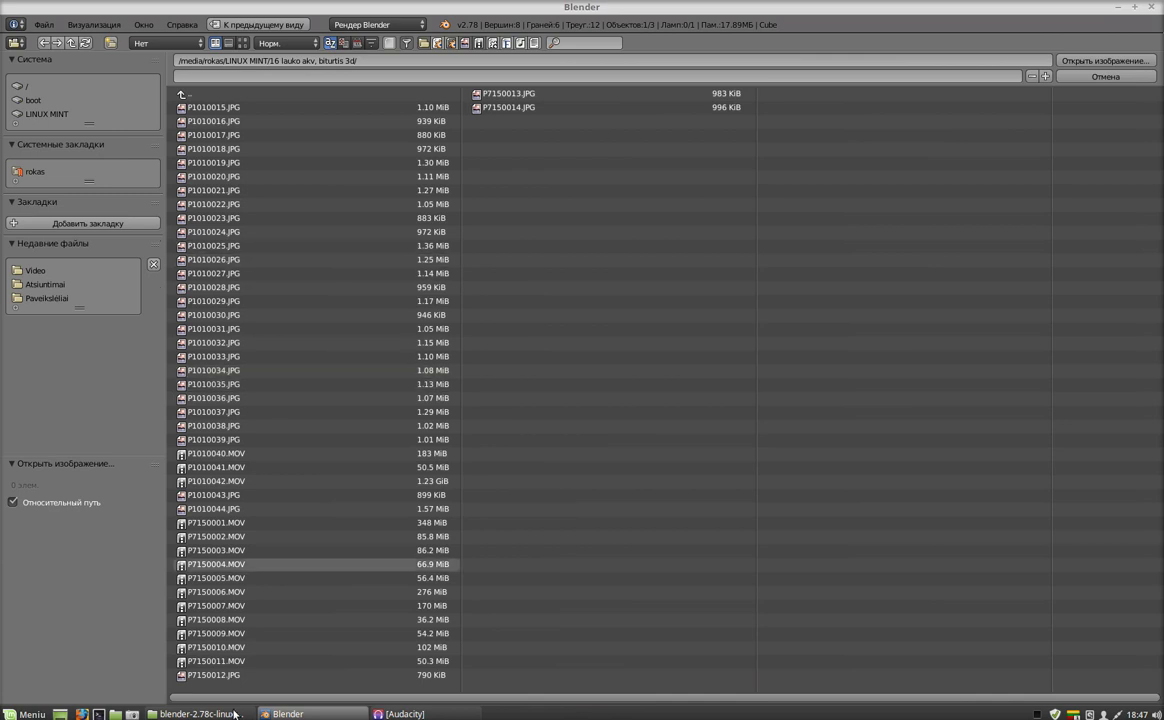
click(229, 510)
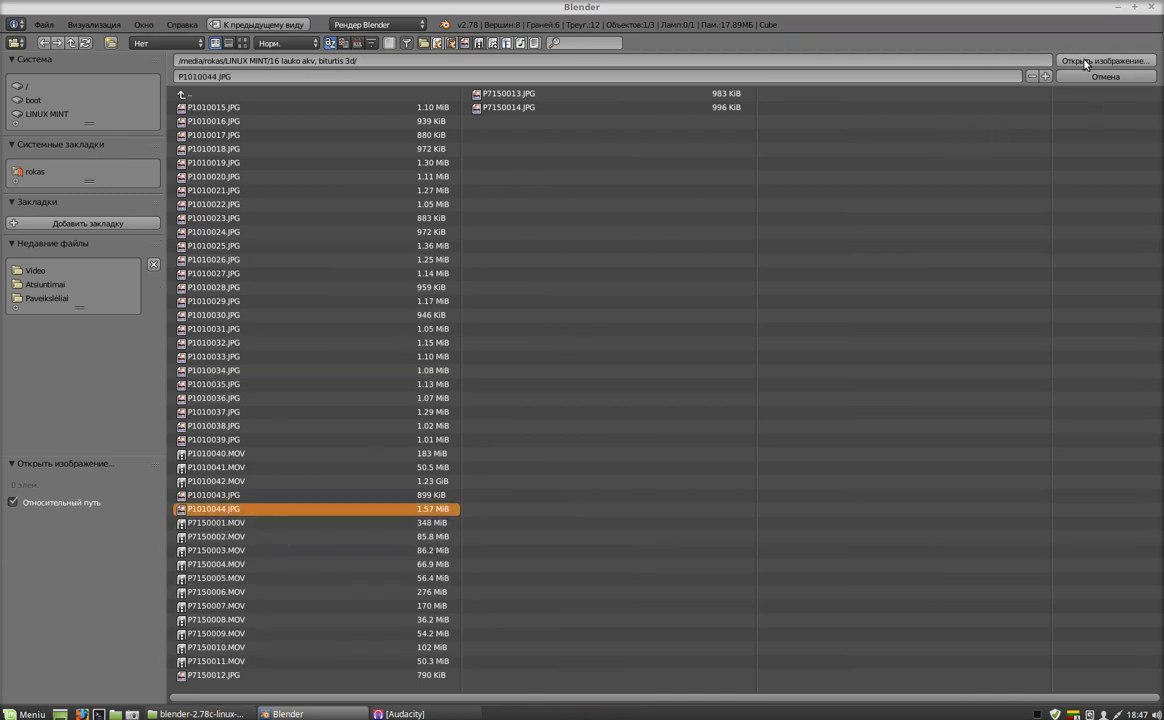
click(1086, 63)
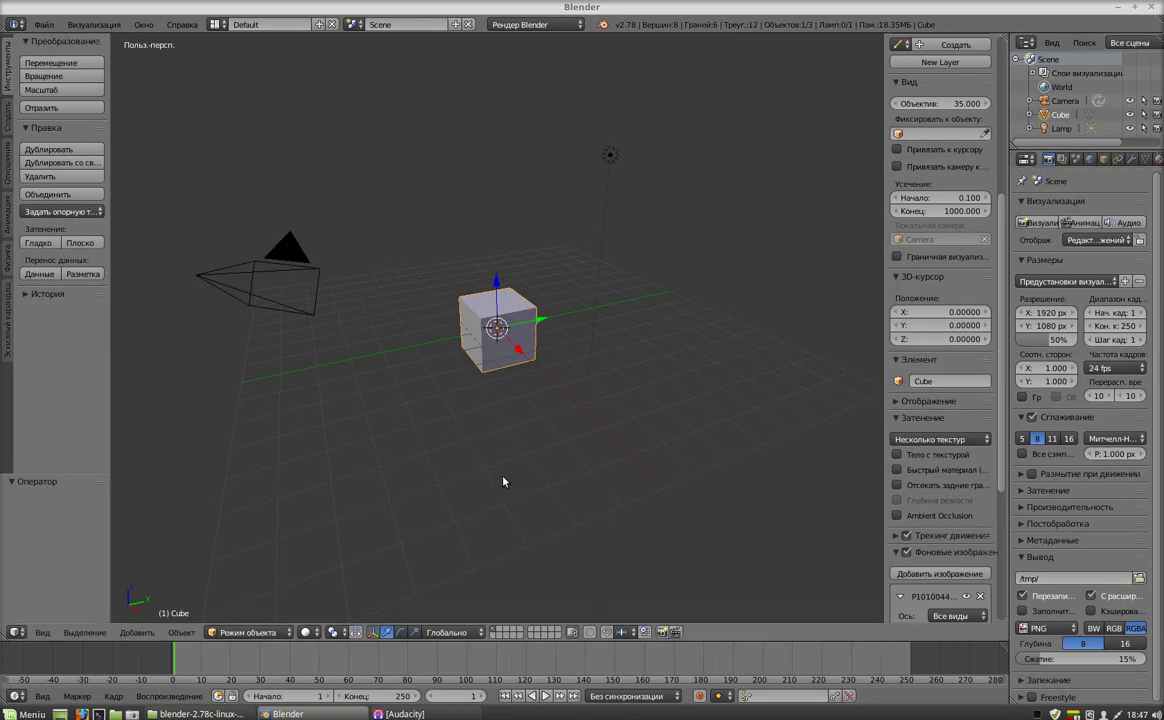
scroll(503, 482, up, 2)
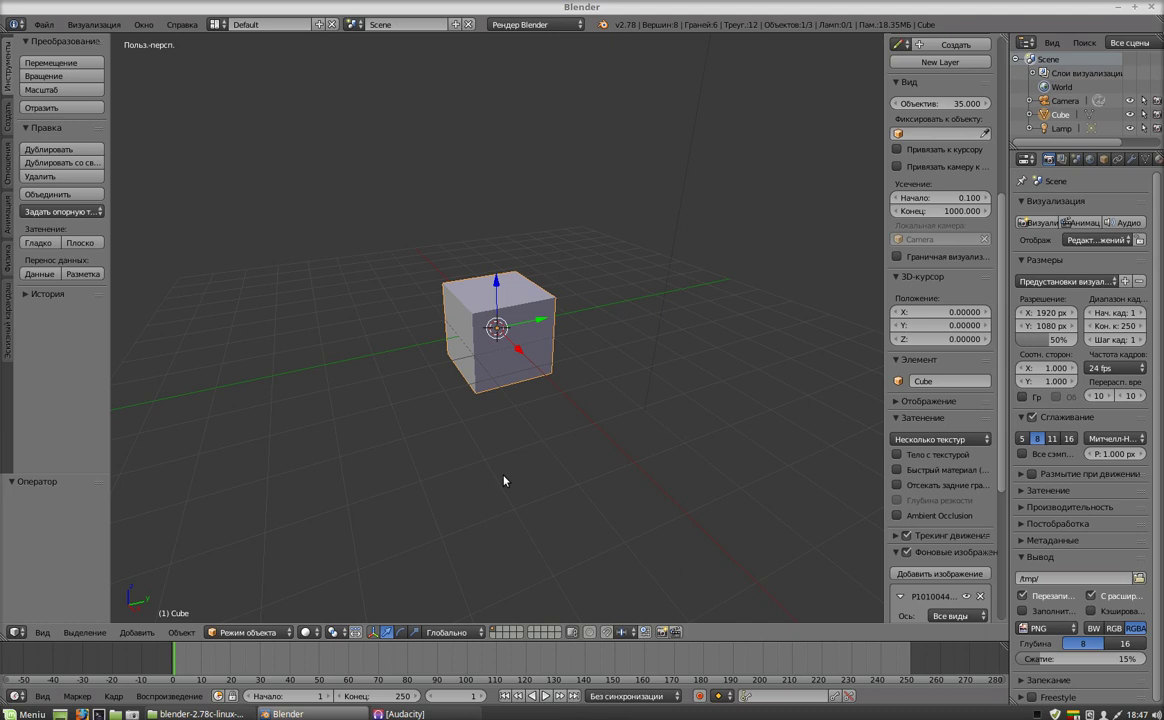
Cycle through camera, front and side views, then settle on Top Ortho zoomed in on the bee photo.
middle_drag(503, 481, 505, 479)
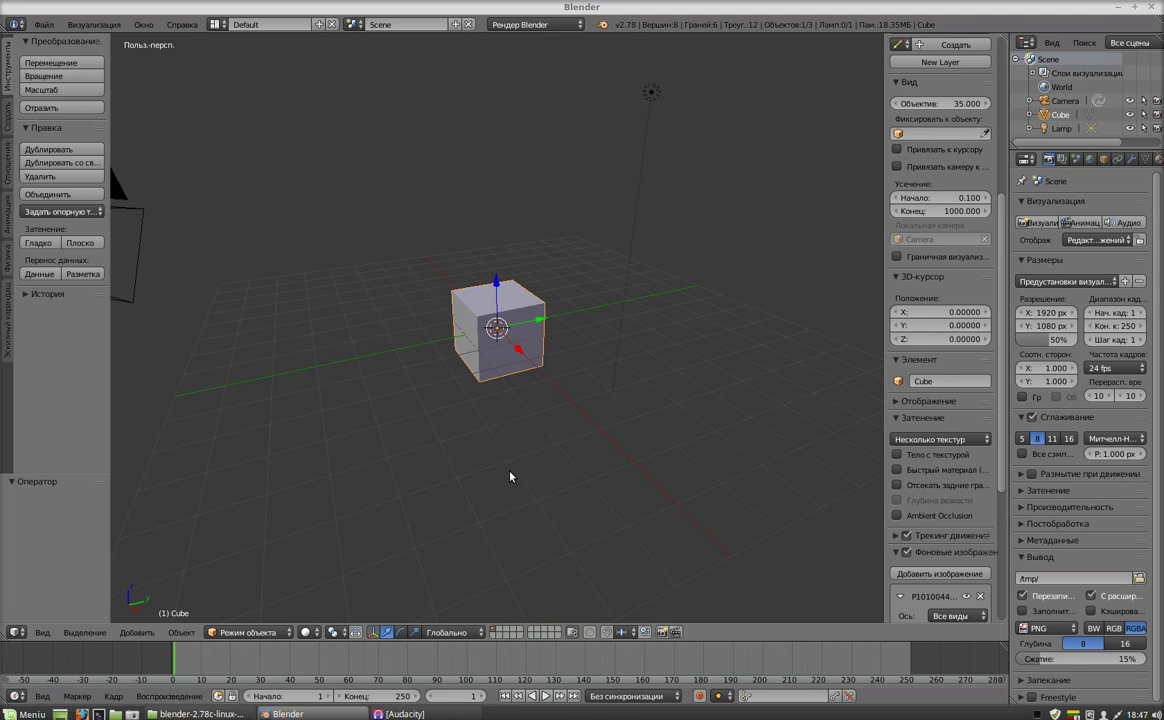
key(KP_0)
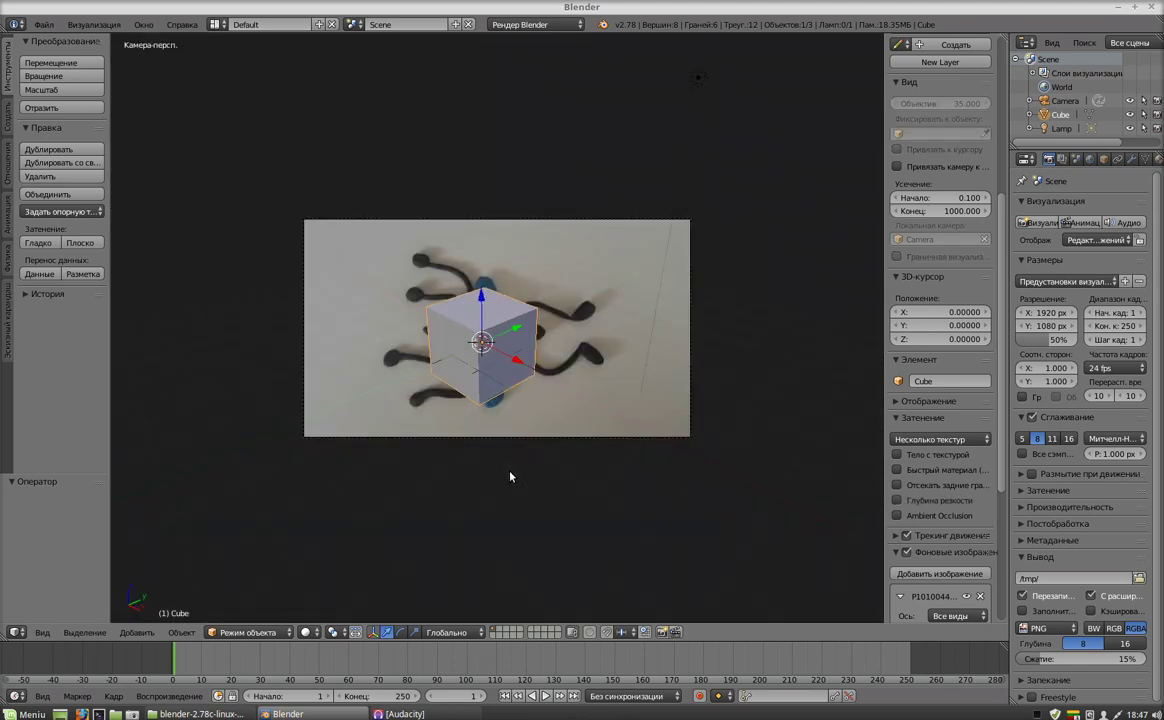
key(KP_1)
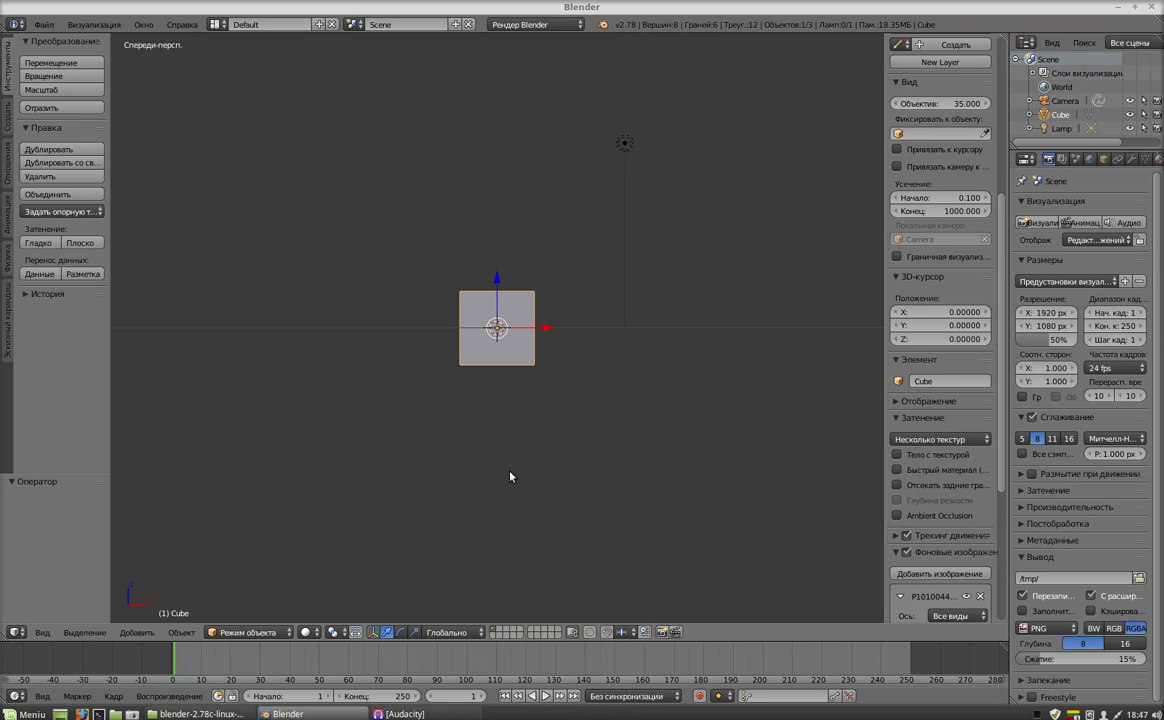
key(KP_8)
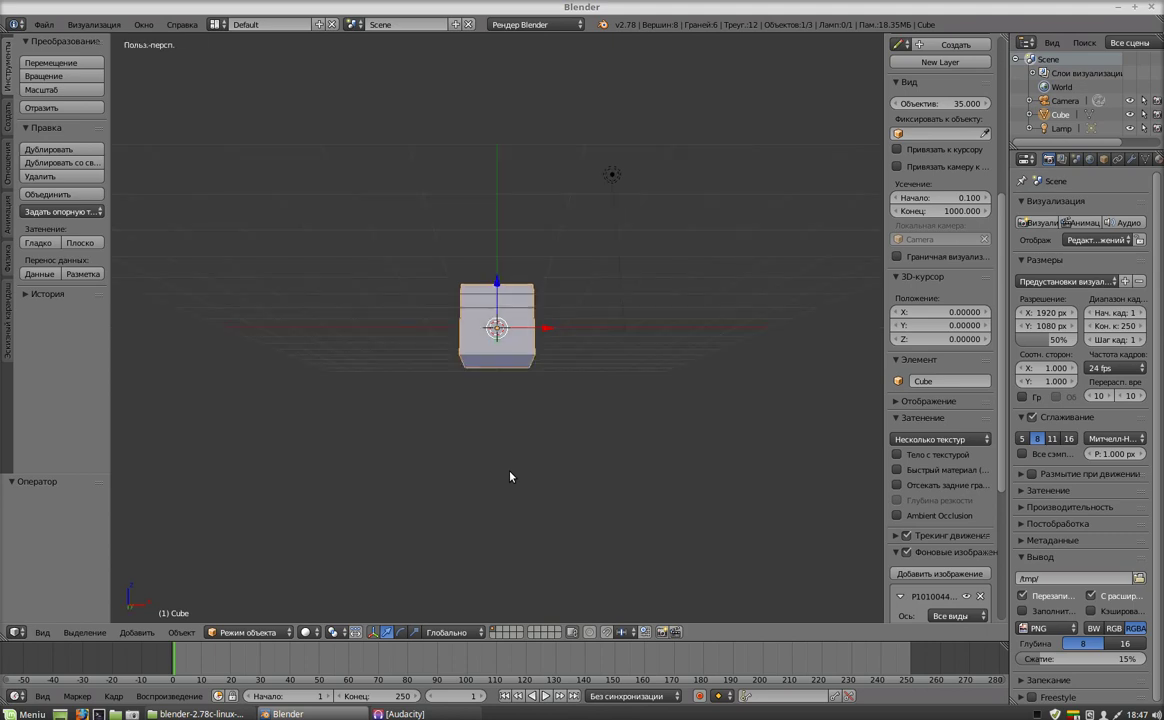
key(KP_3)
key(KP_5)
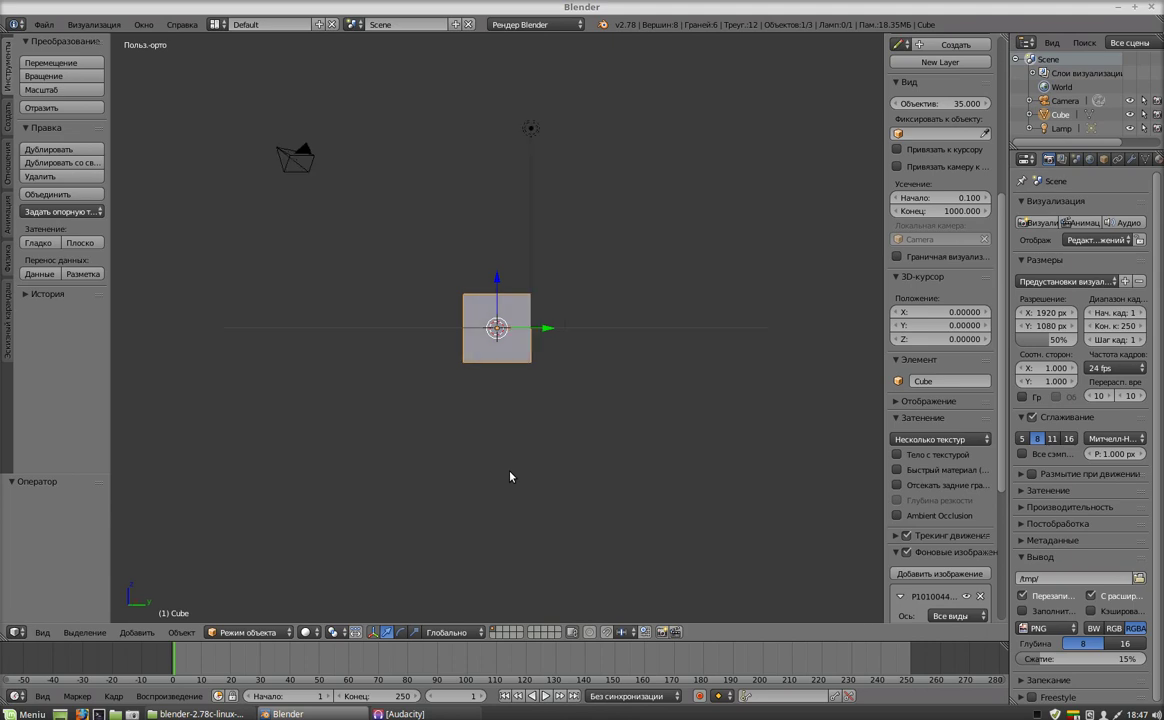
key(KP_7)
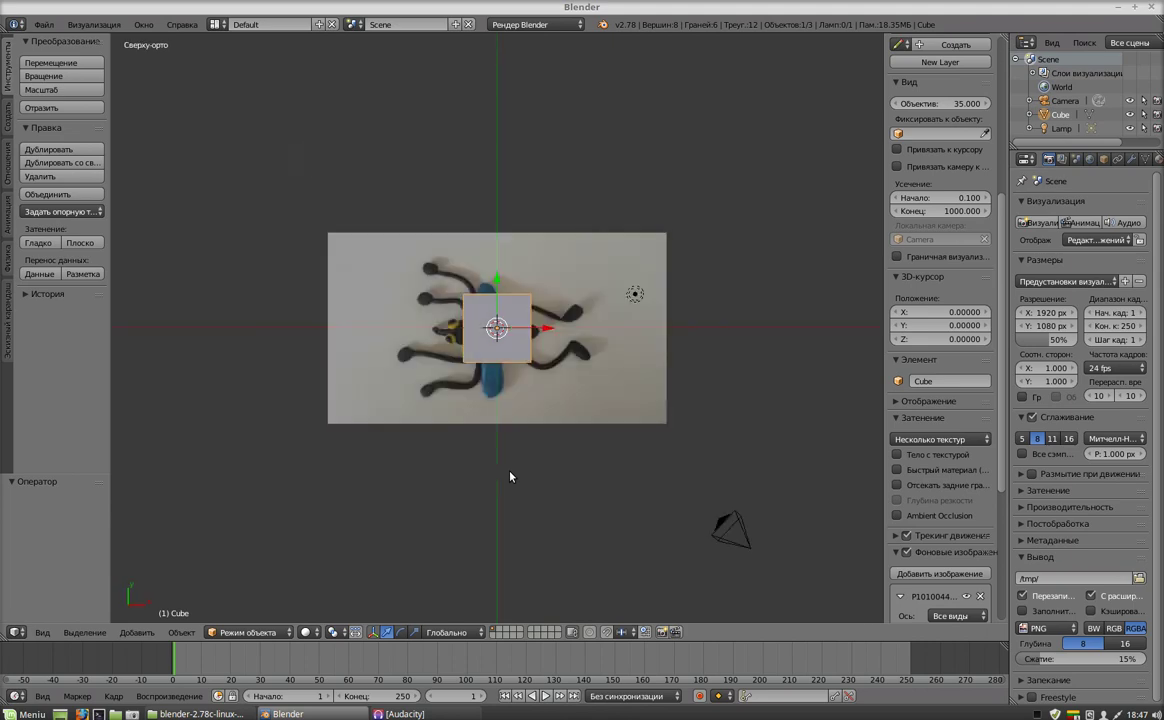
scroll(543, 492, up, 3)
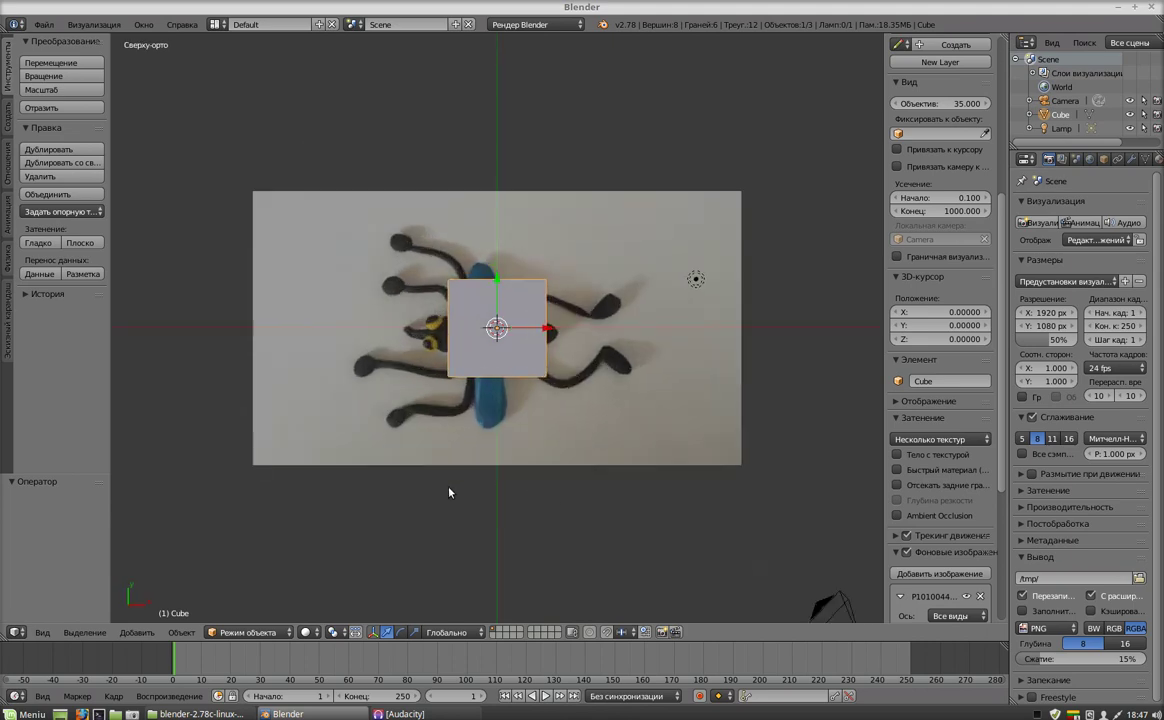
scroll(490, 465, up, 2)
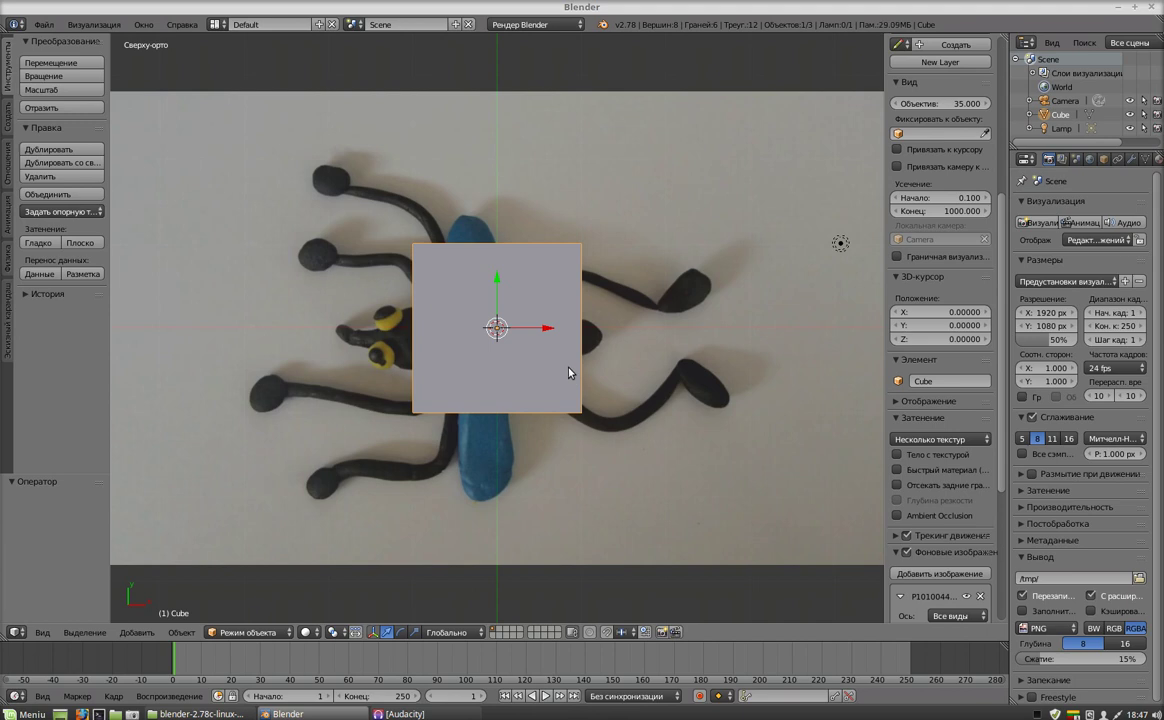
Delete the default cube.
key(x)
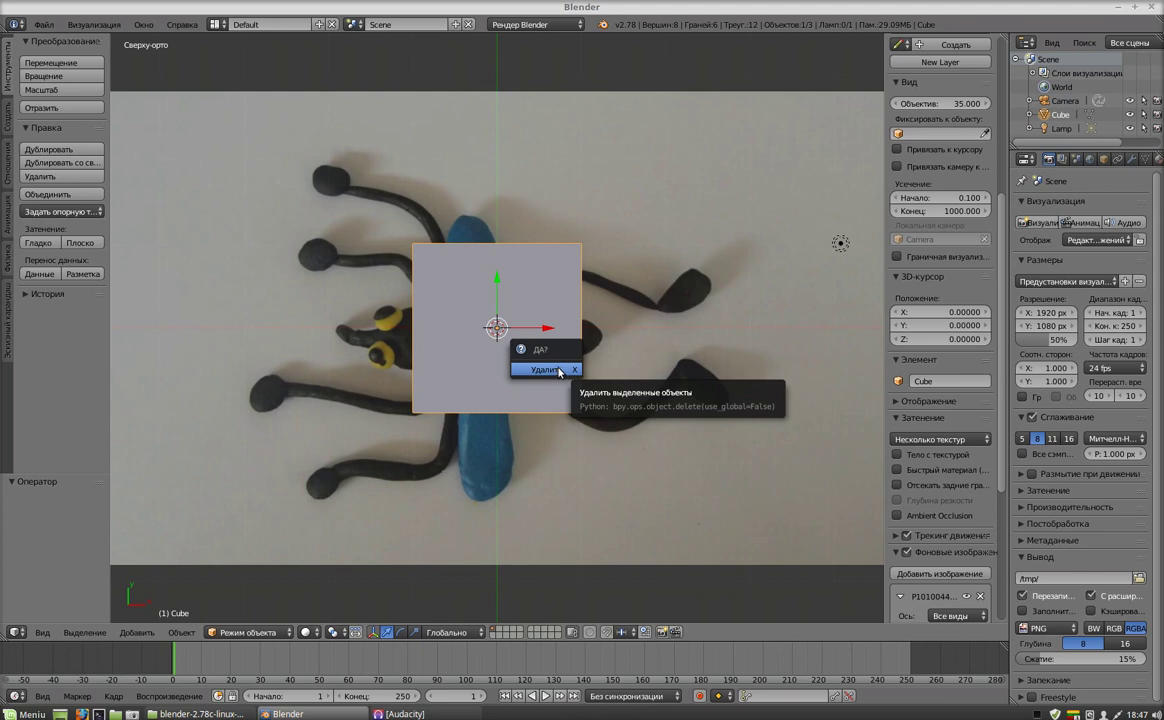
click(547, 370)
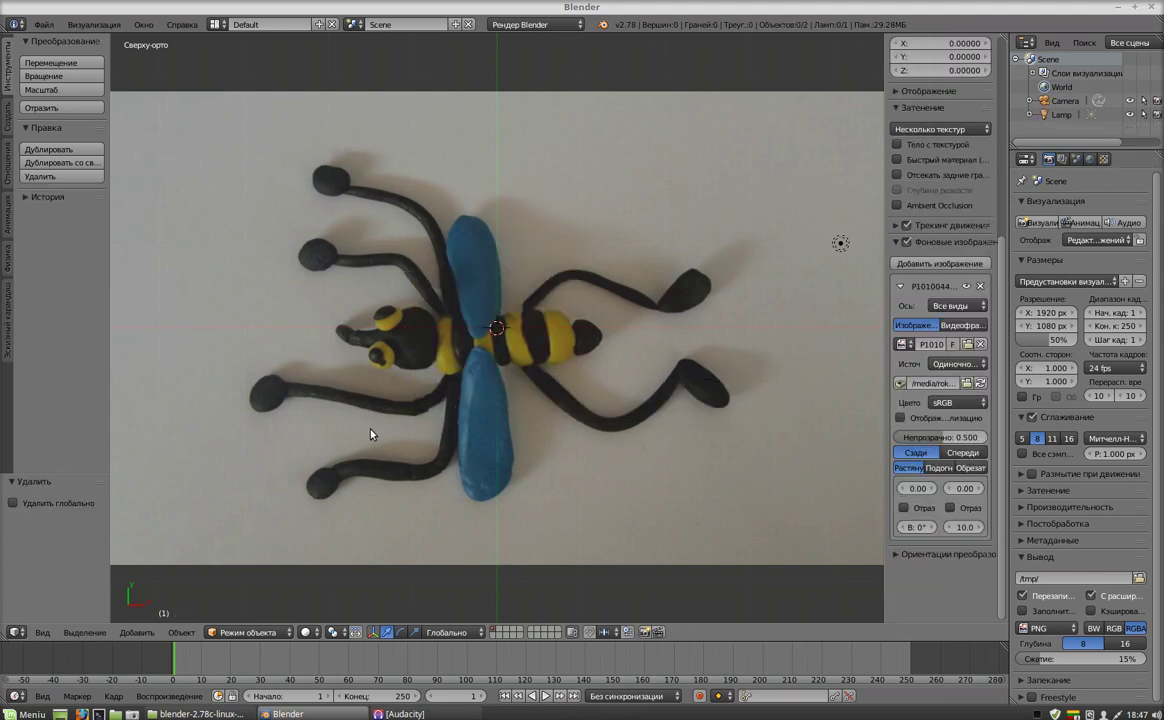
scroll(370, 434, up, 2)
scroll(371, 434, down, 1)
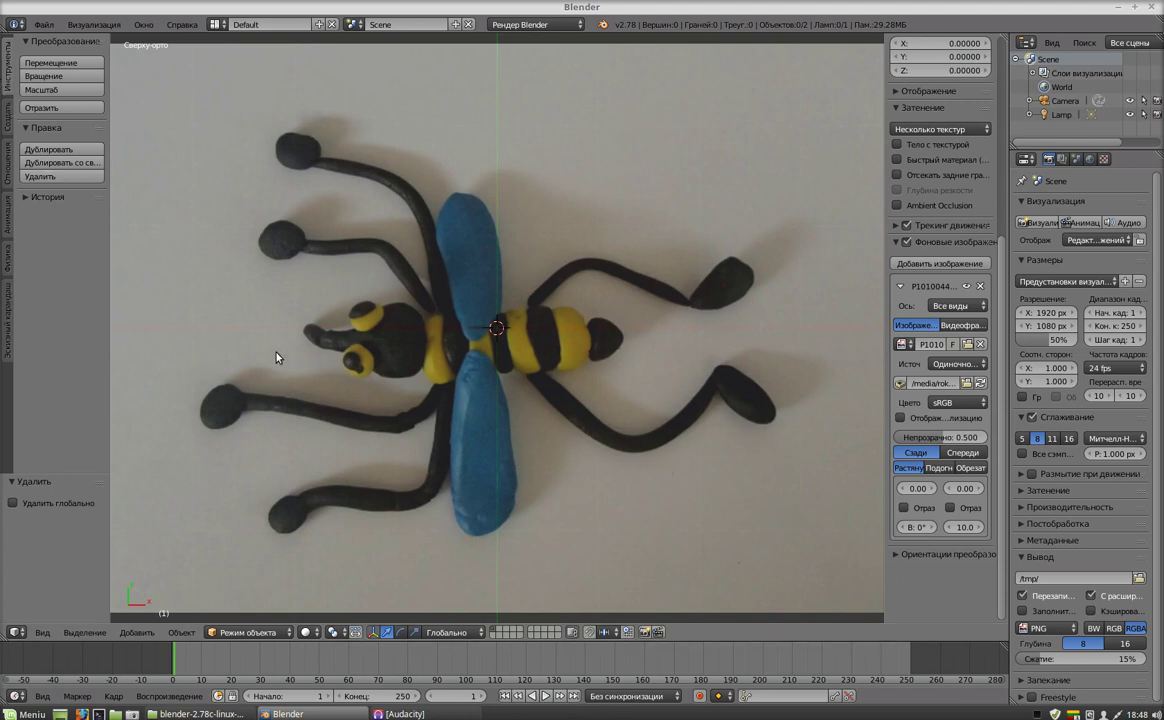
Add a cone, position it over the bee photo, and view it in Front Ortho.
click(6, 116)
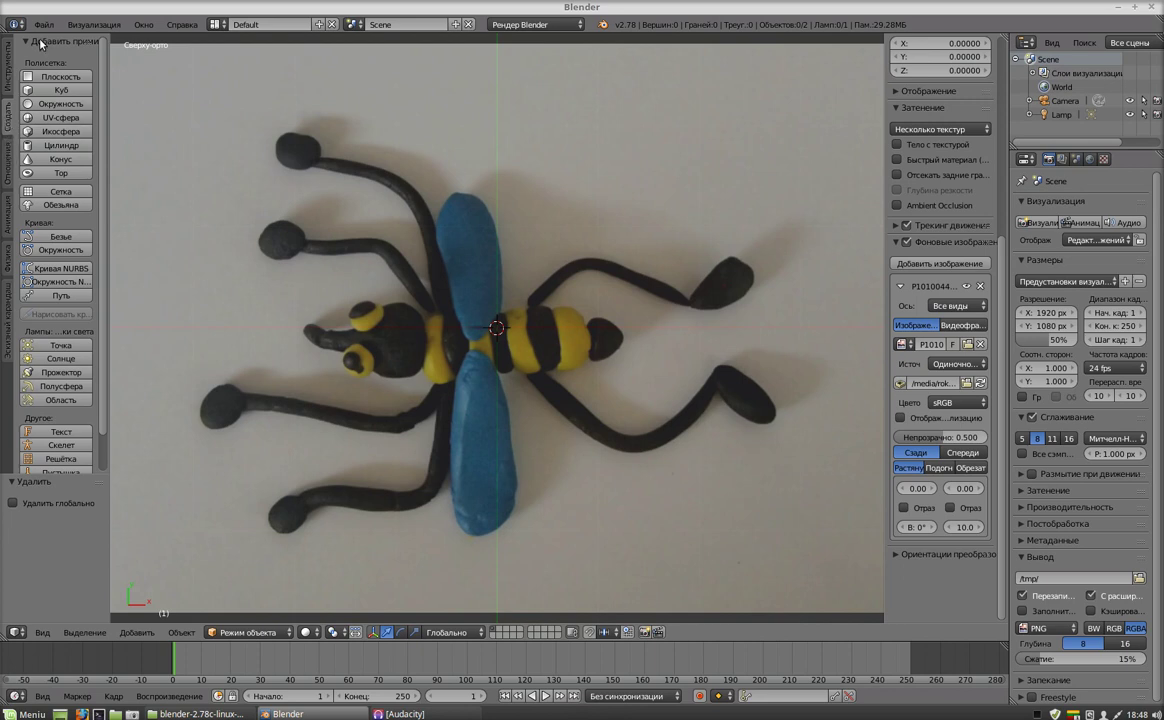
scroll(89, 409, down, 1)
scroll(90, 418, up, 1)
click(60, 160)
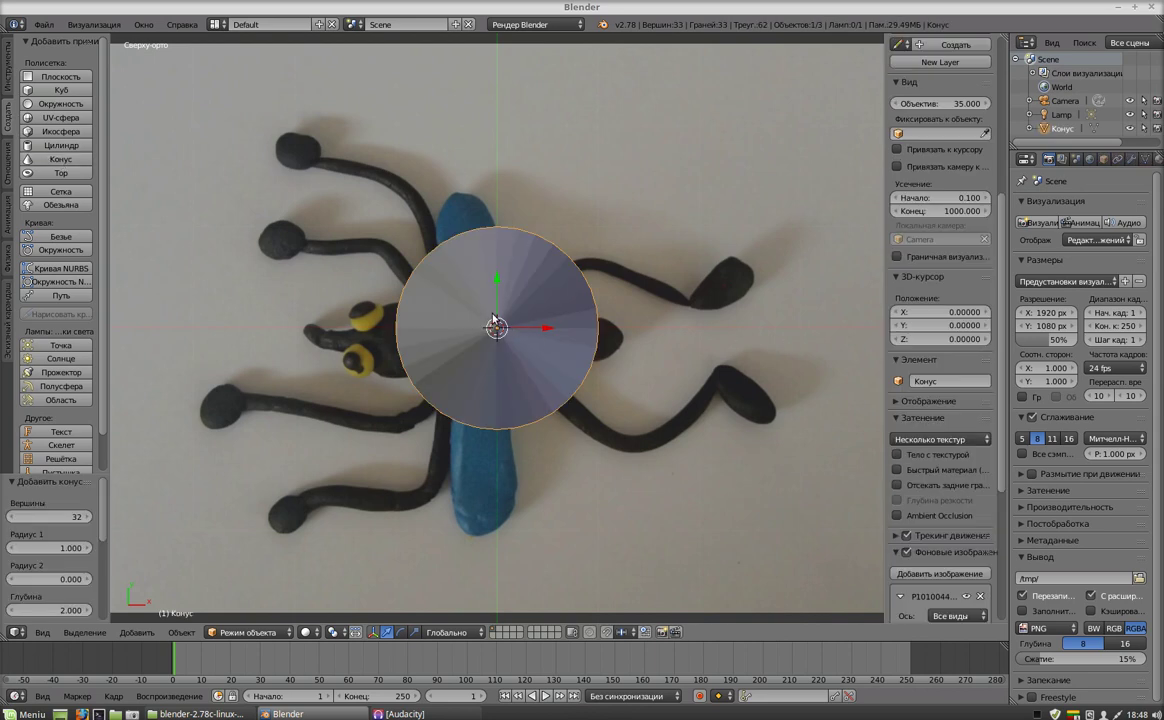
drag(549, 330, 615, 331)
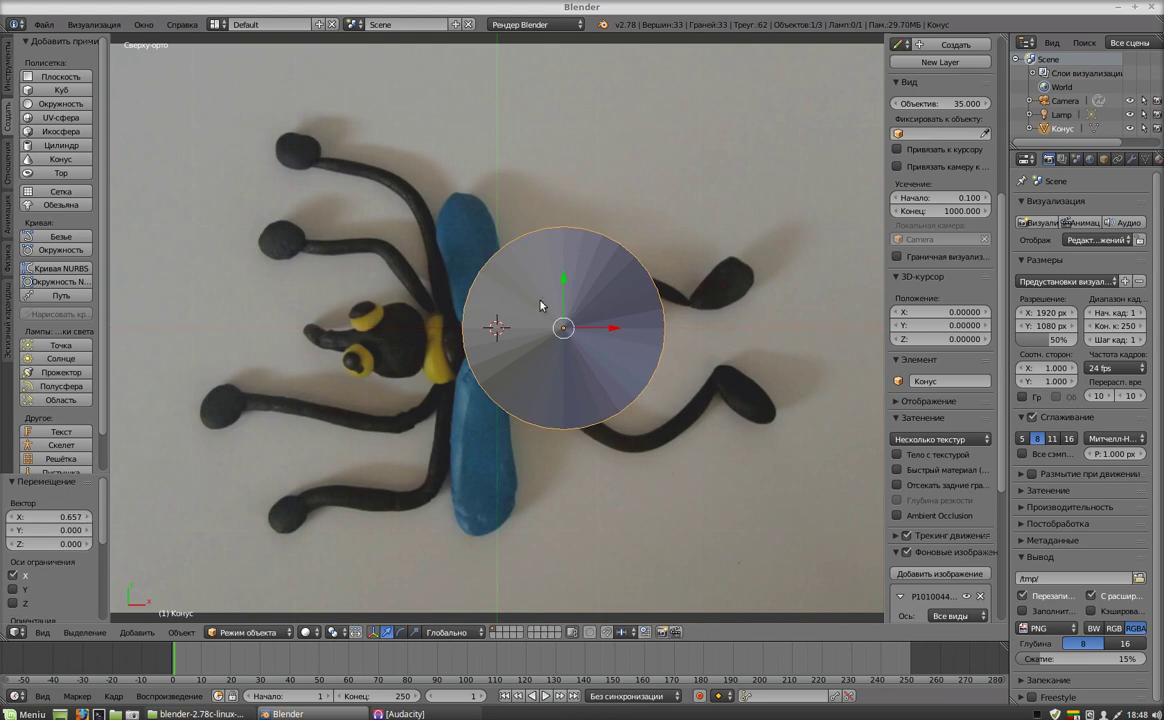
drag(567, 285, 567, 231)
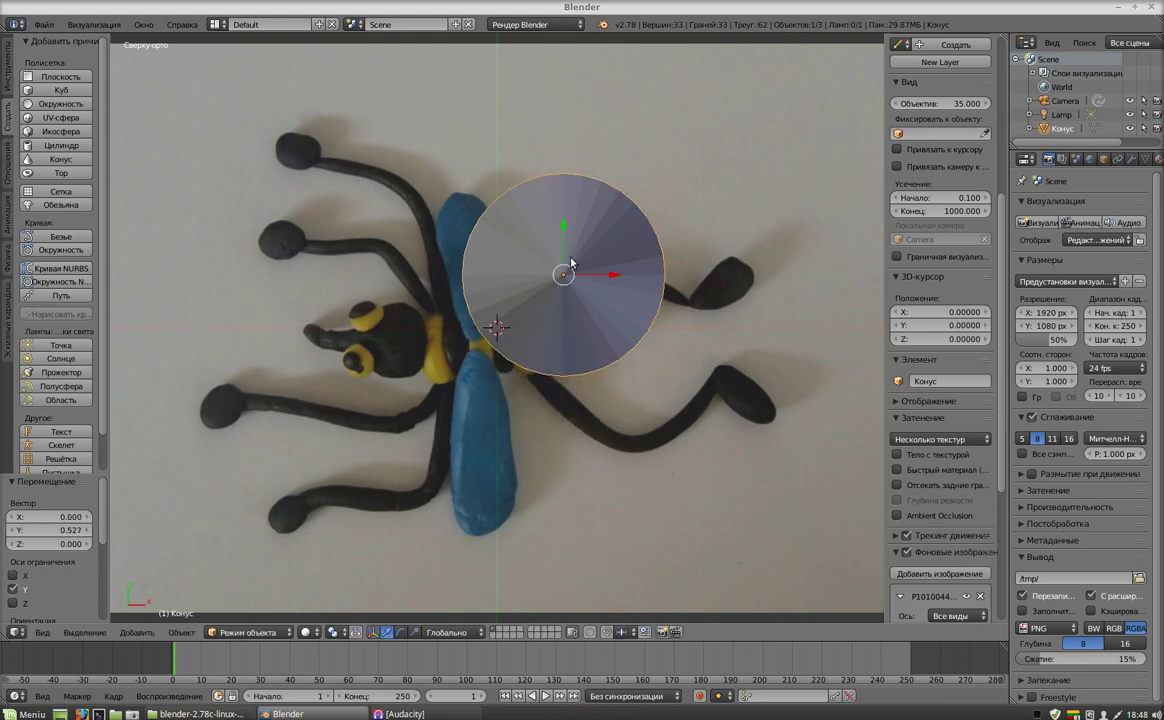
mouse_move(617, 278)
mouse_down()
mouse_move(598, 287)
mouse_move(613, 291)
mouse_up()
mouse_move(681, 281)
middle_down()
mouse_move(648, 248)
mouse_move(501, 218)
mouse_move(595, 372)
mouse_move(545, 216)
mouse_move(657, 345)
mouse_move(483, 200)
mouse_move(451, 277)
mouse_move(754, 310)
mouse_move(436, 296)
mouse_move(704, 299)
middle_up()
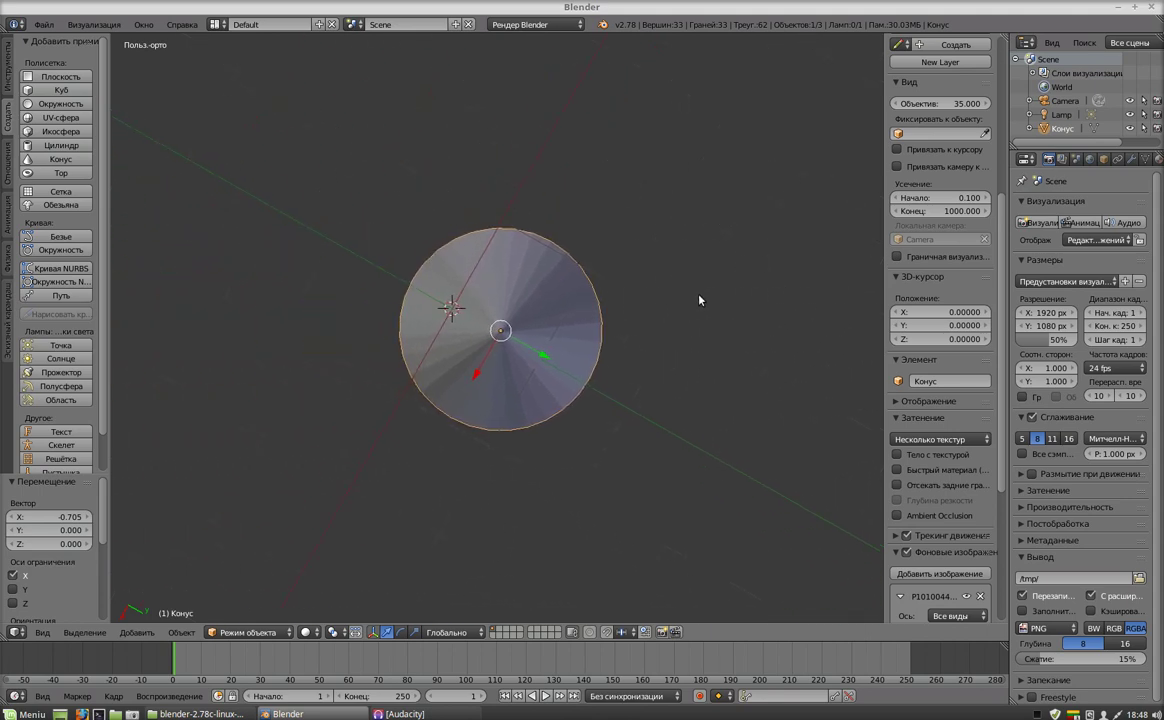
key(KP_1)
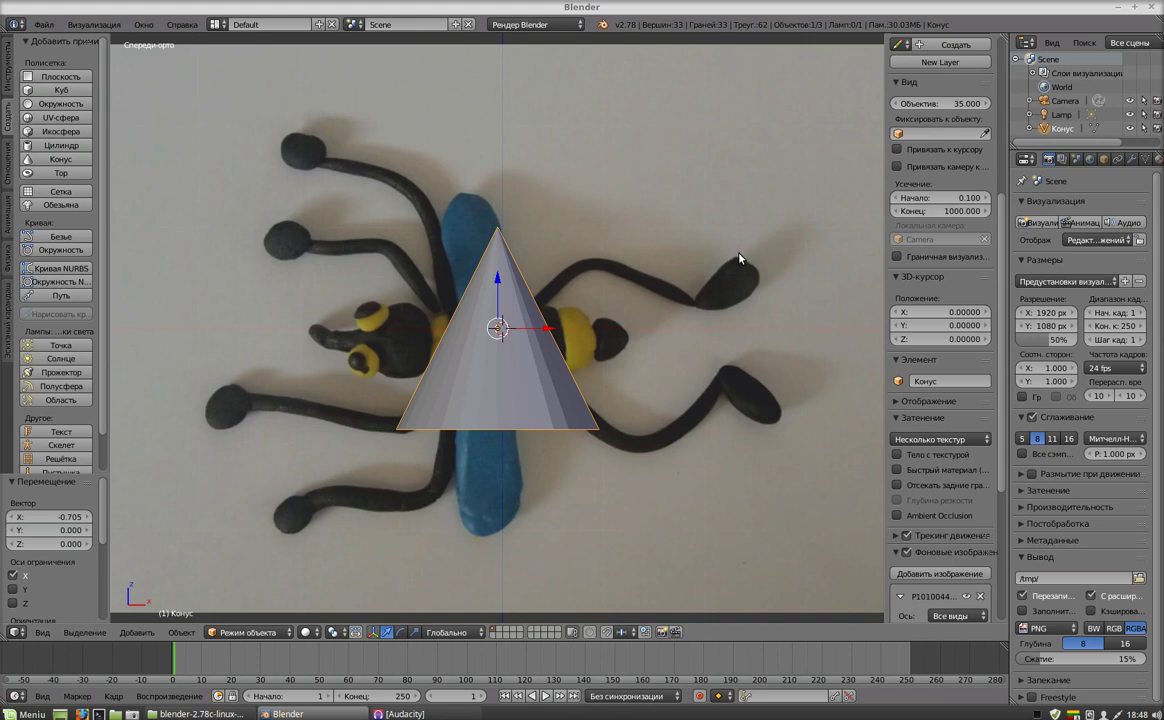
Try freehand rotations of the cone and undo each attempt.
key(r)
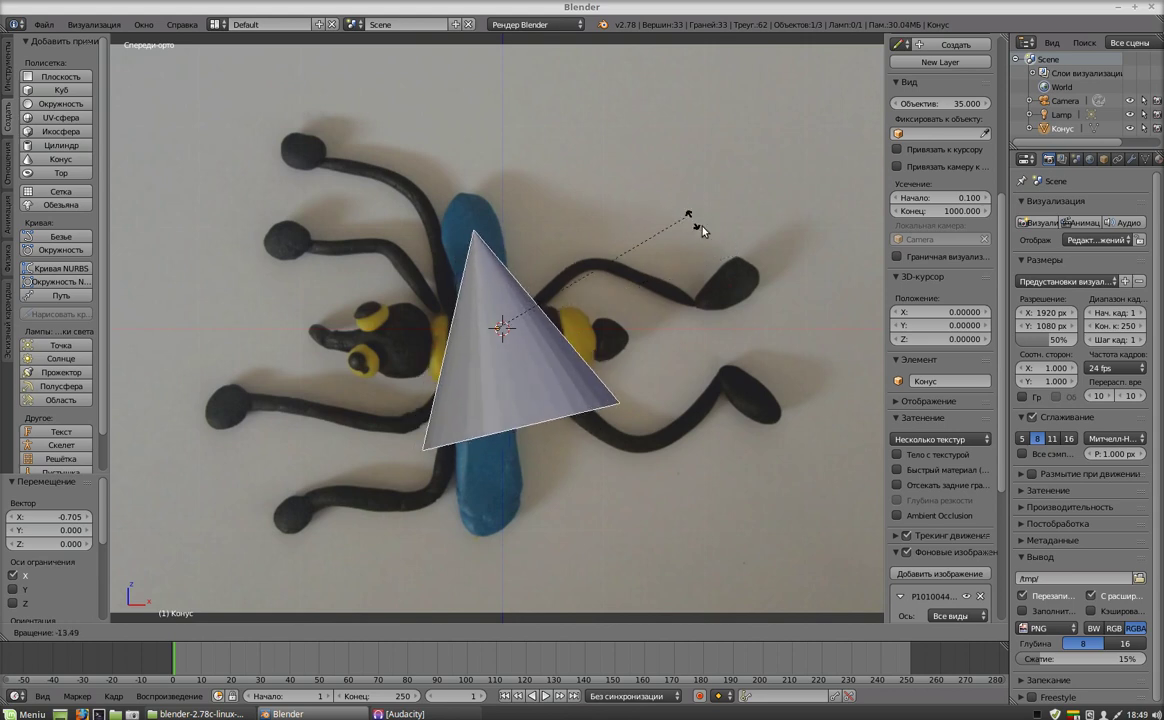
key(Escape)
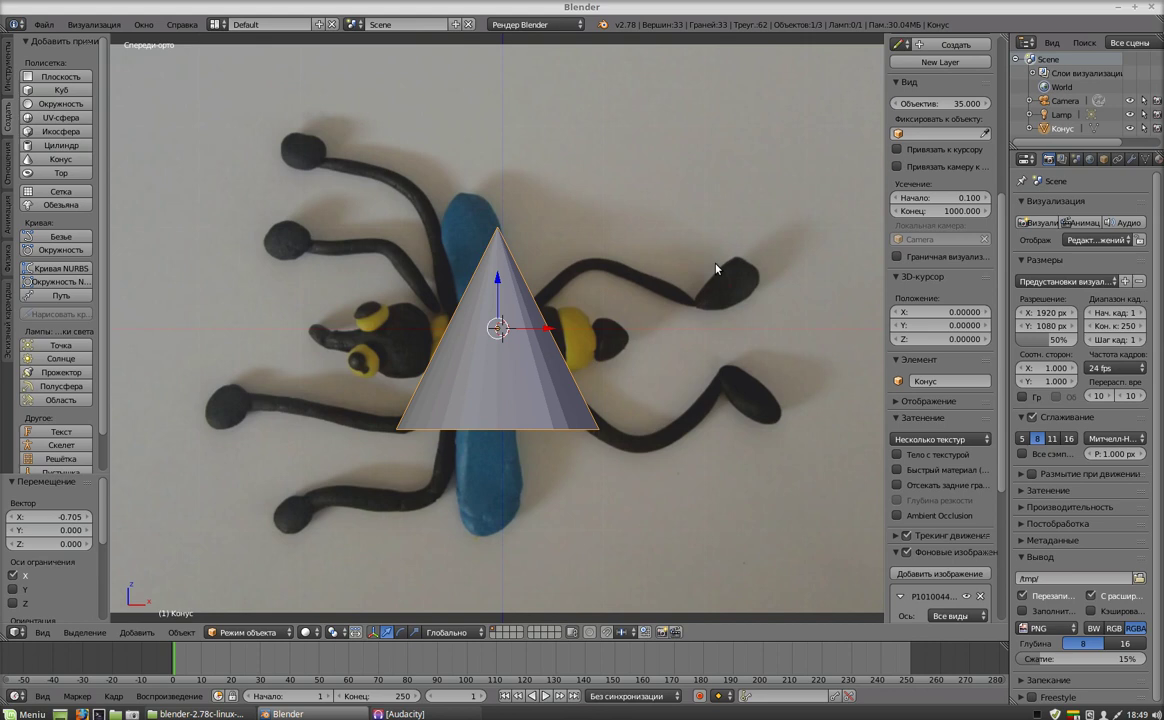
key(r)
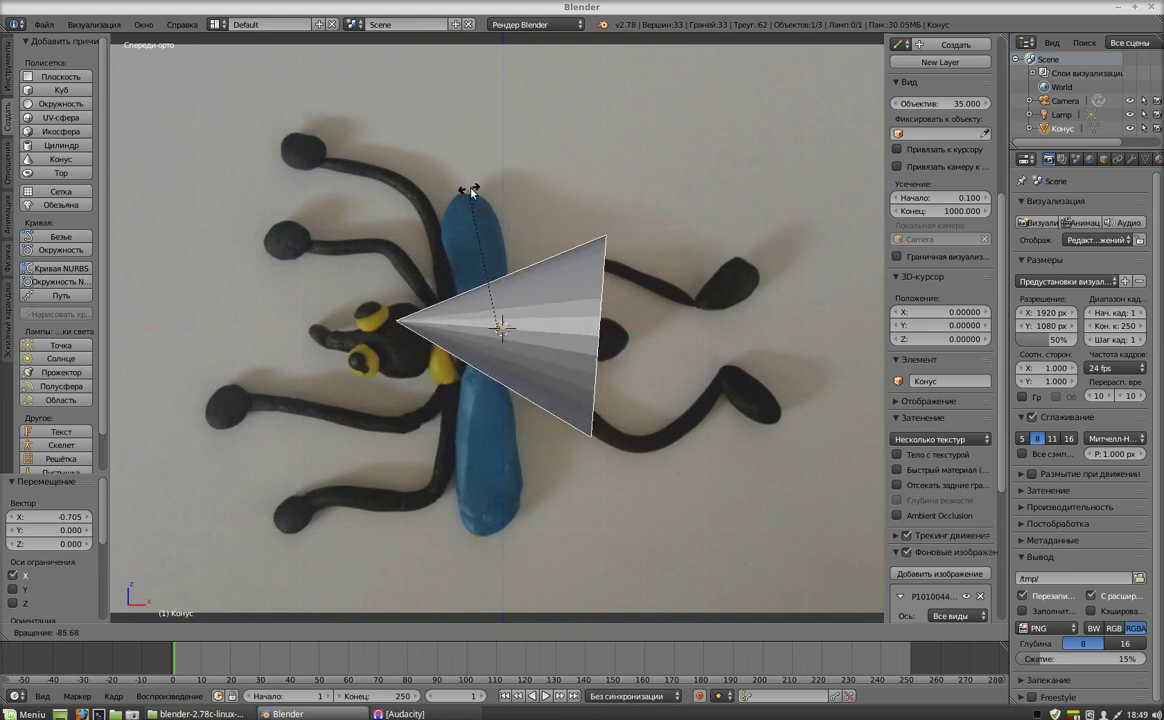
click(447, 197)
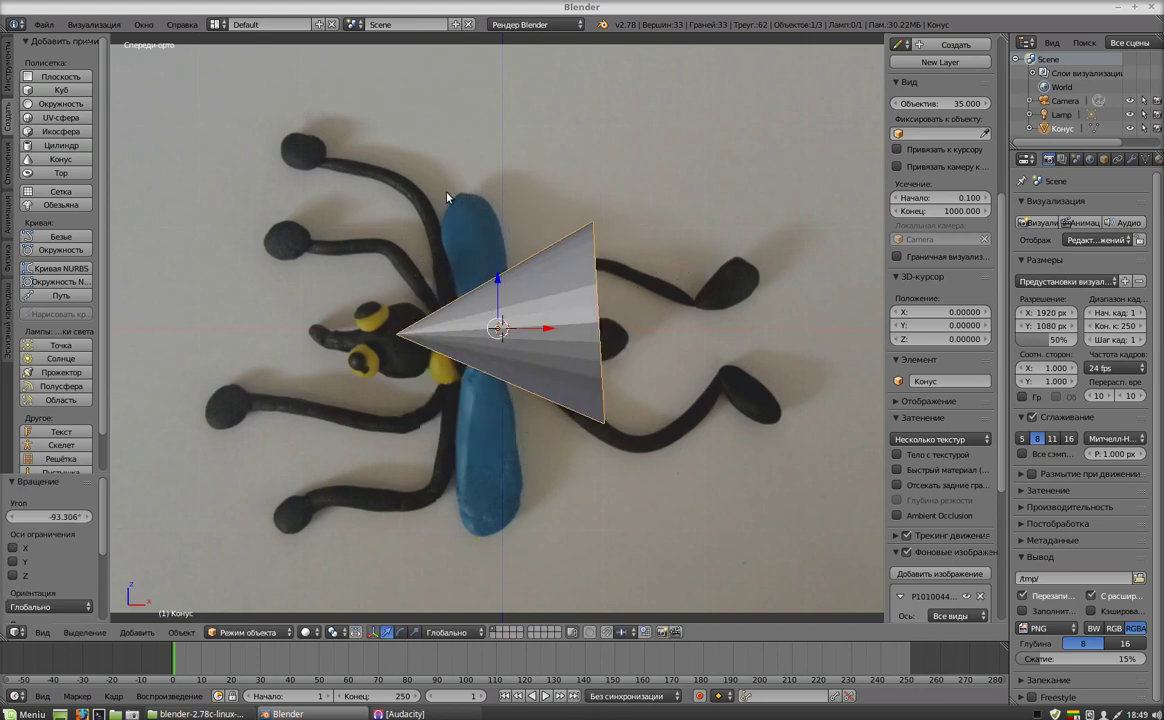
key(ctrl+z)
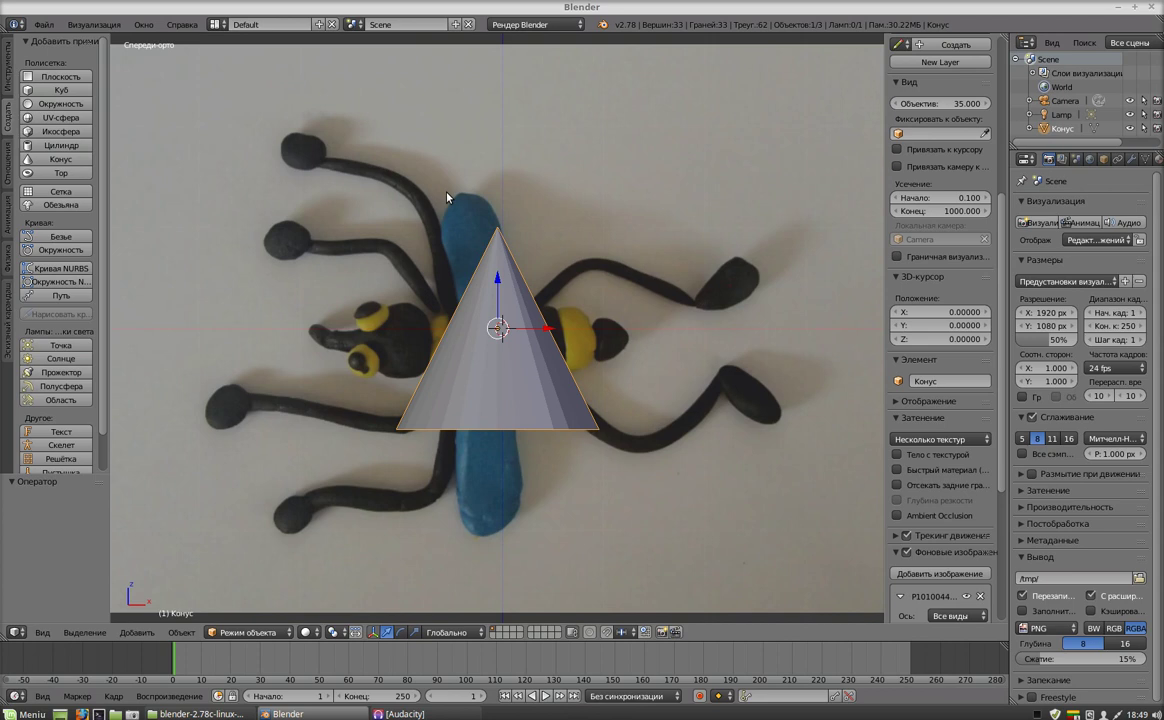
key(r)
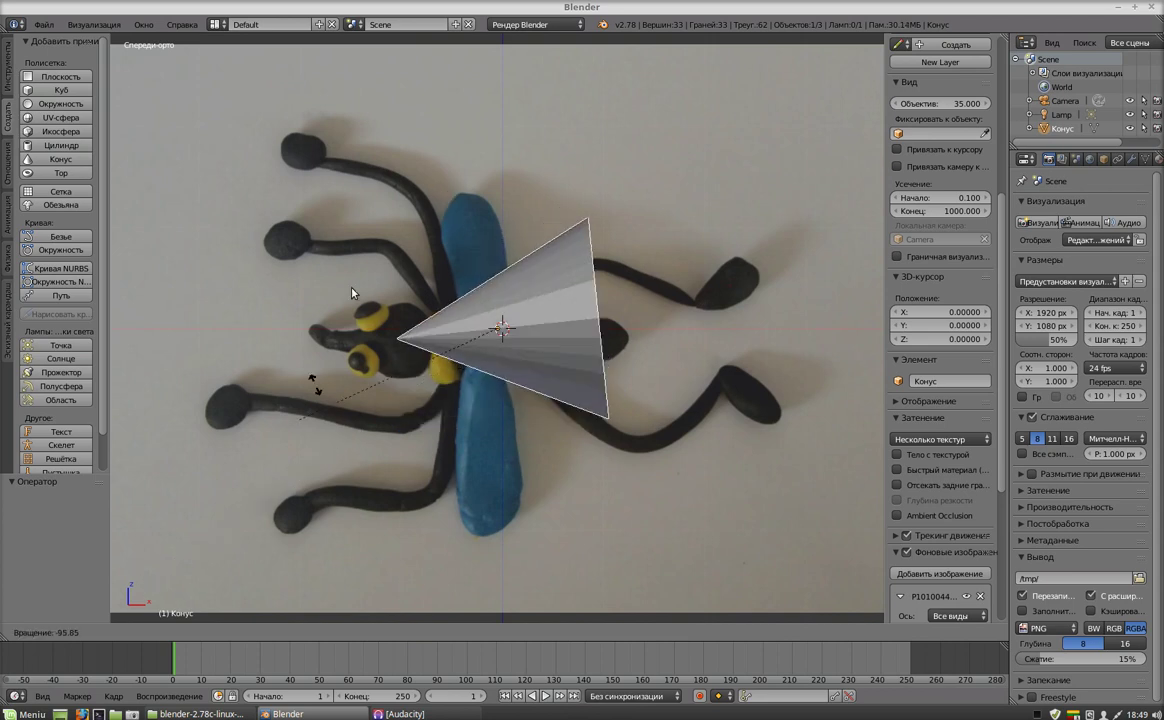
click(452, 166)
key(ctrl+z)
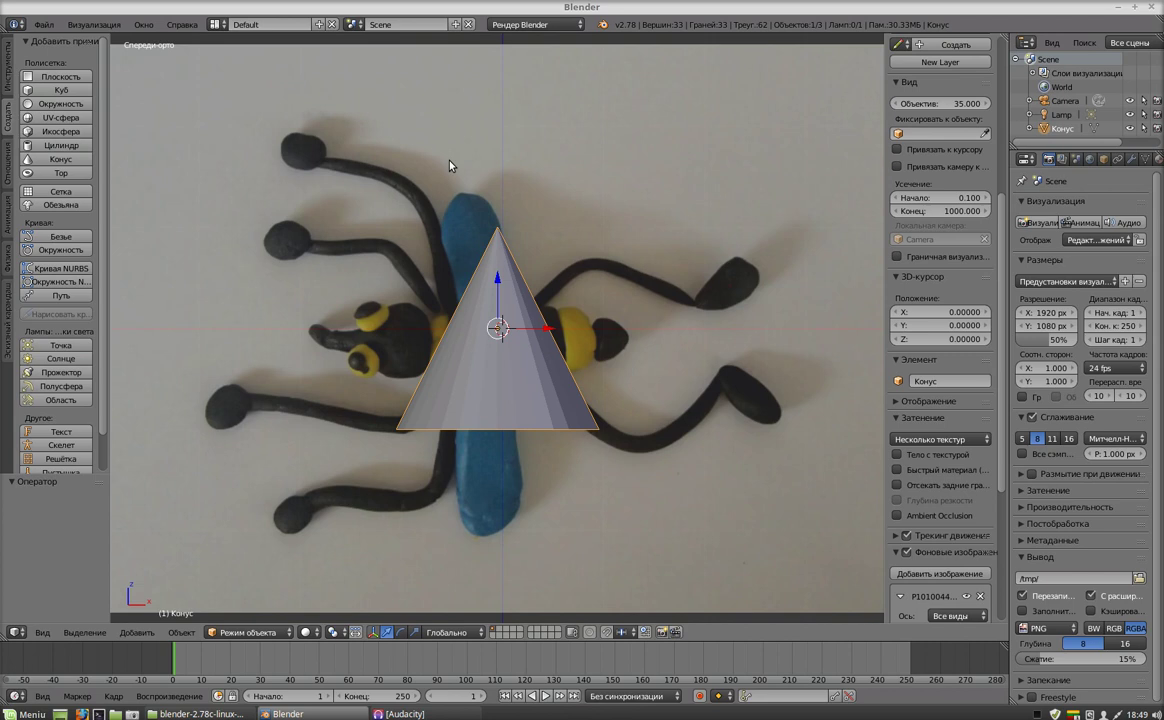
Rotate the cone 90° then 180° around Y so its tip points left.
key(r)
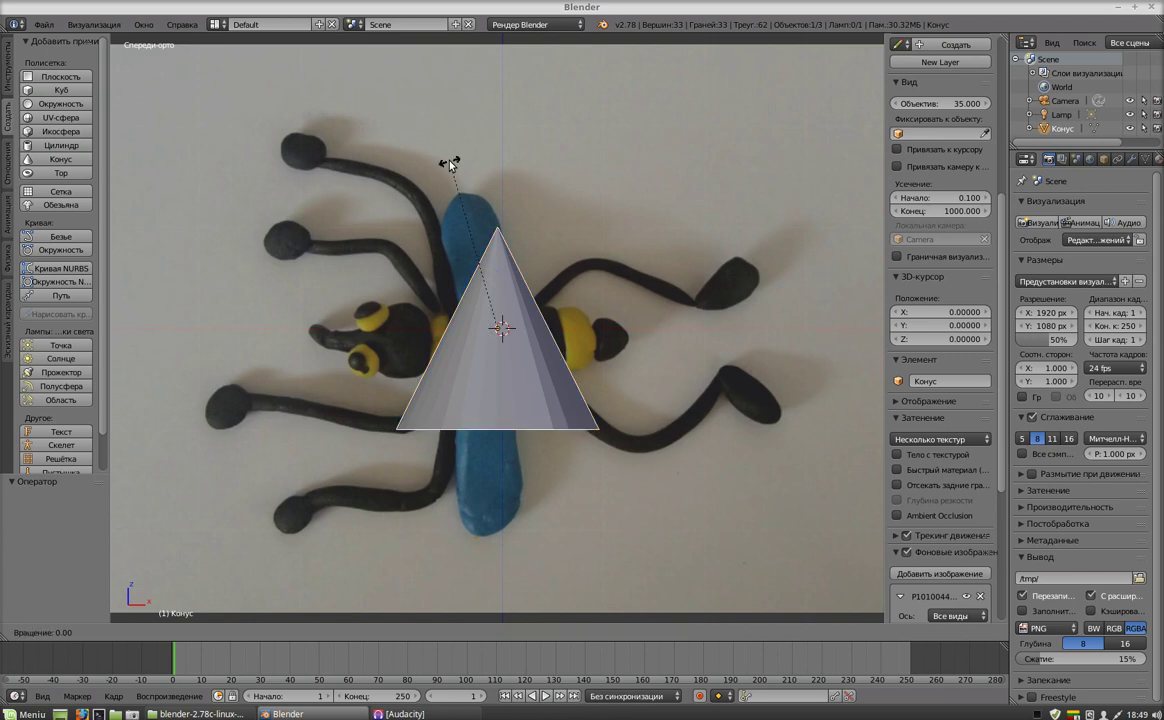
text(y)
text(9)
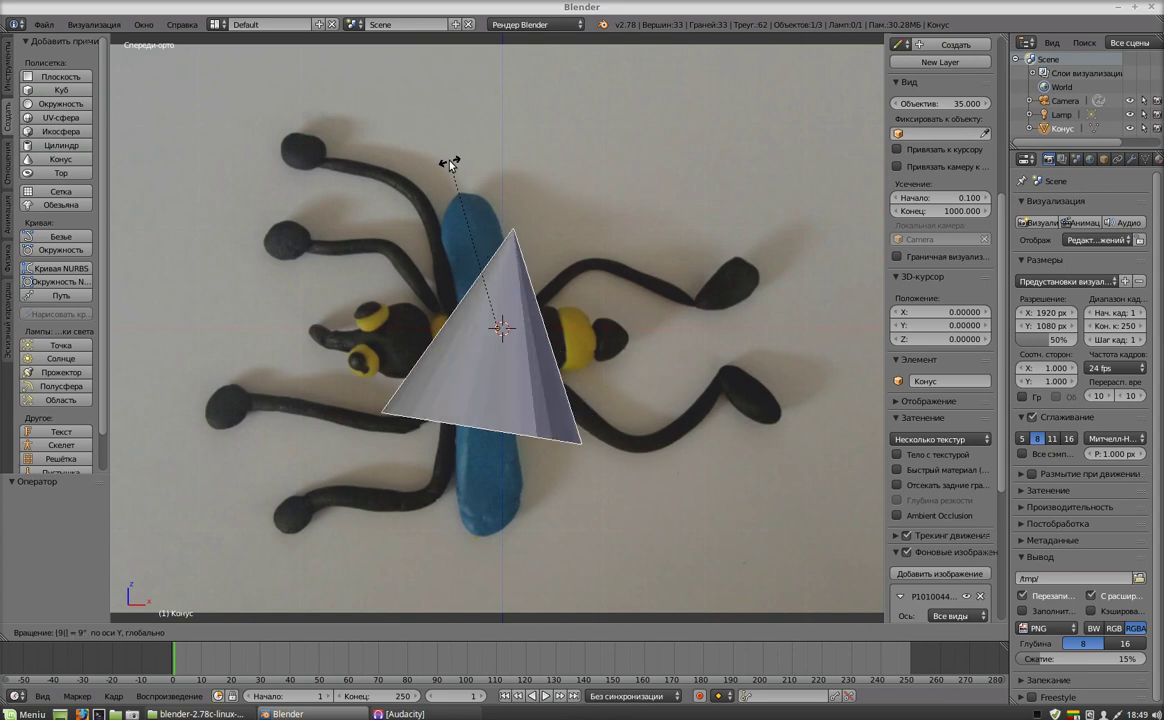
text(0)
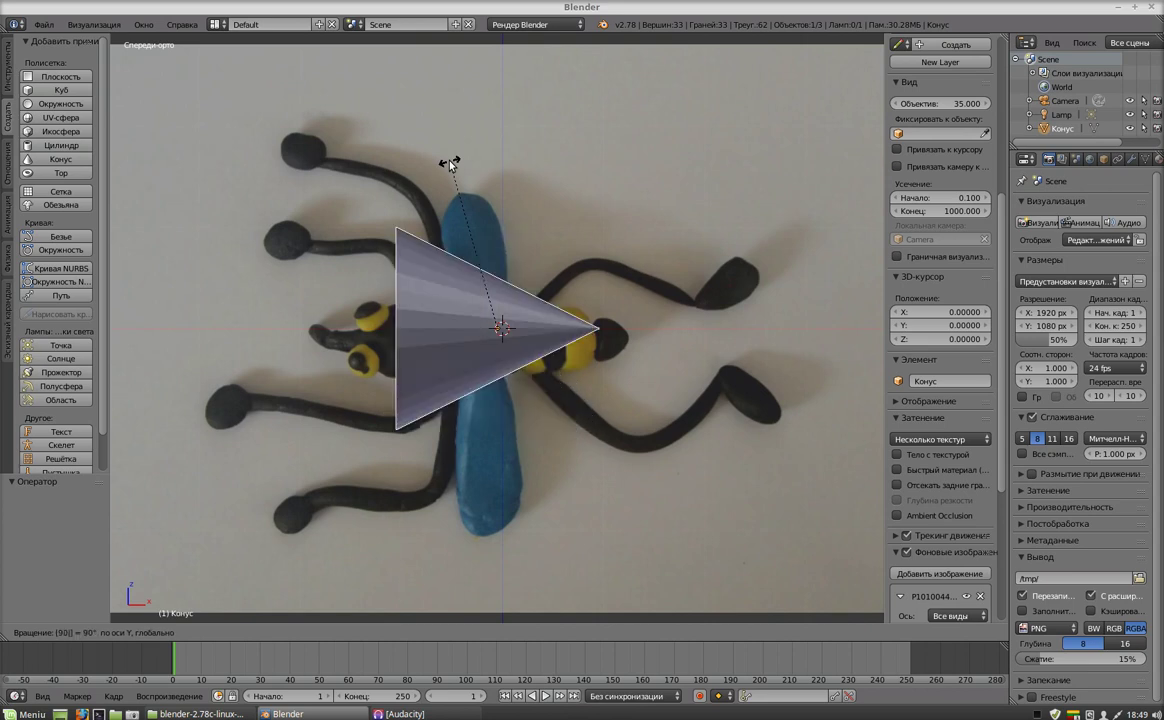
key(Return)
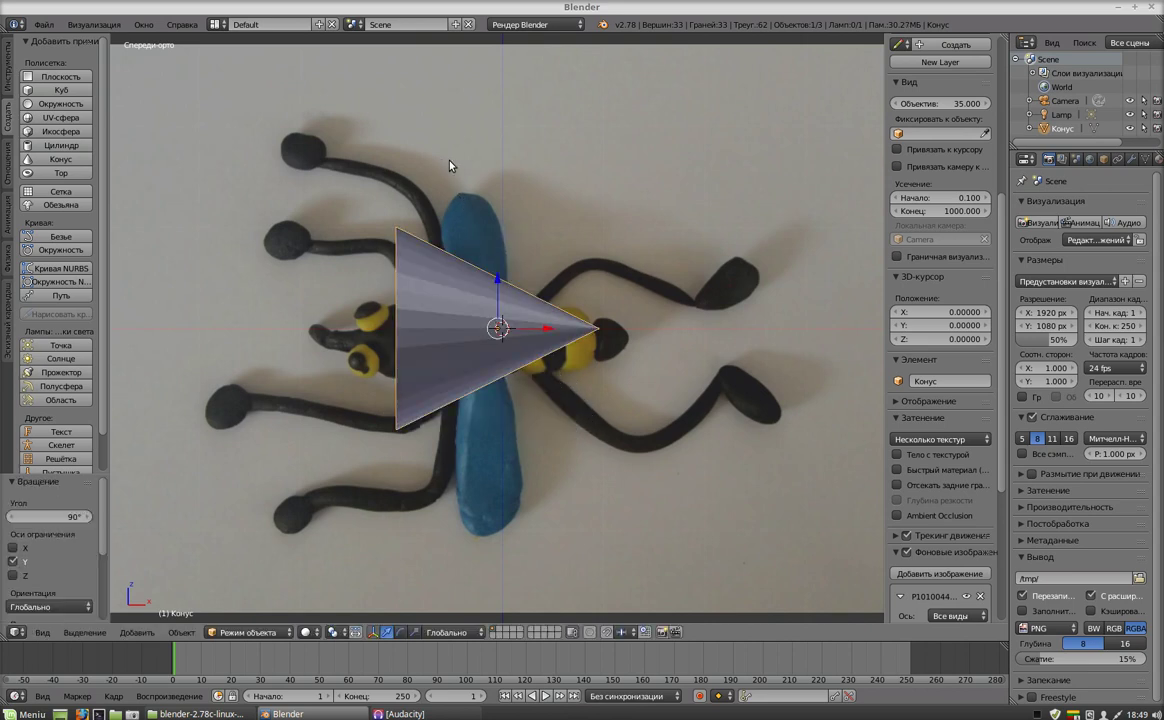
key(r)
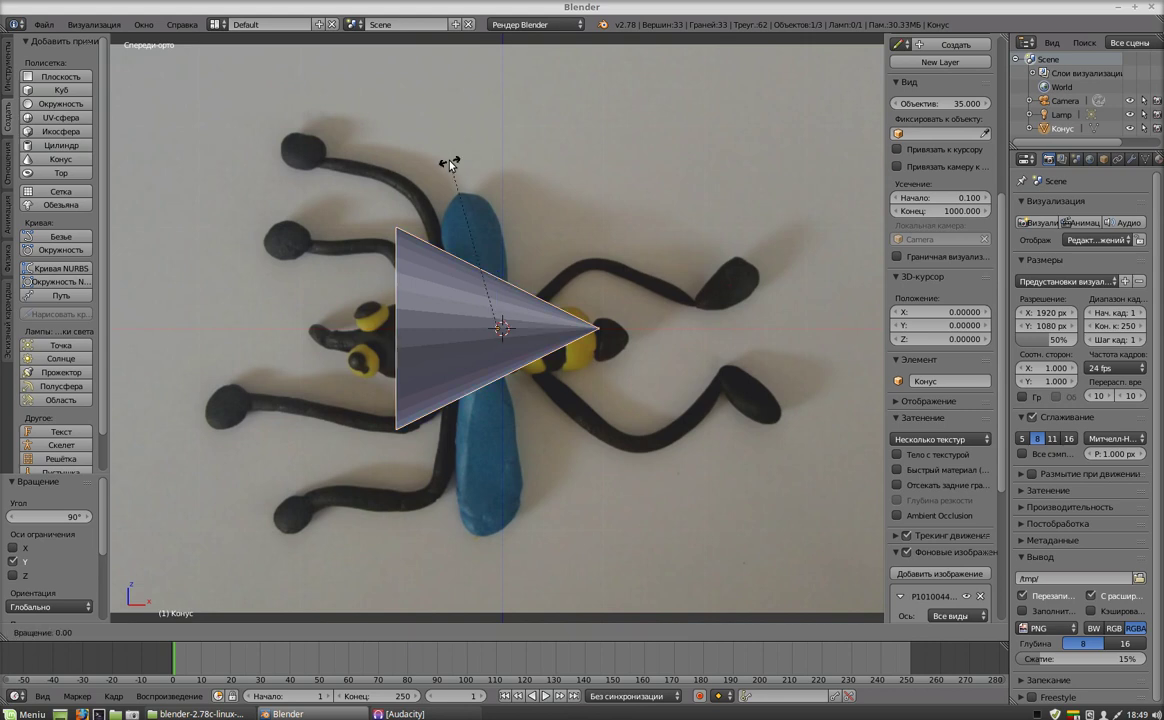
text(y)
text(18)
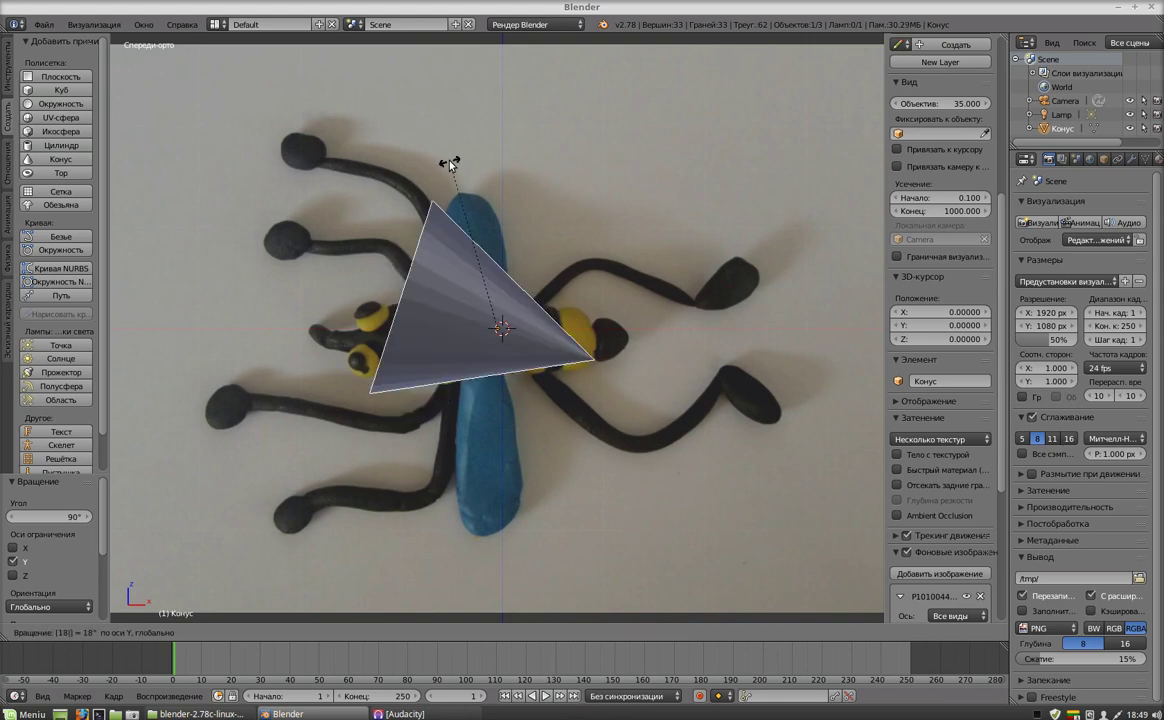
text(0)
key(Return)
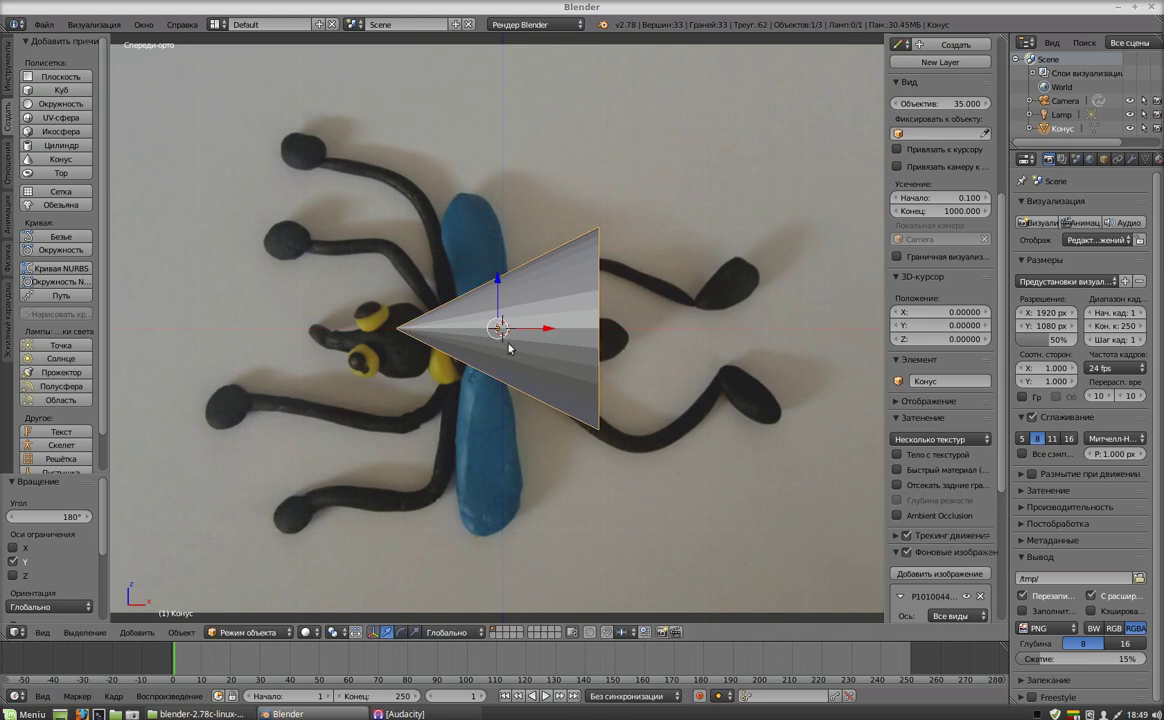
Move the cone 2.369 units left along X and place the 3D cursor on it.
drag(547, 333, 290, 347)
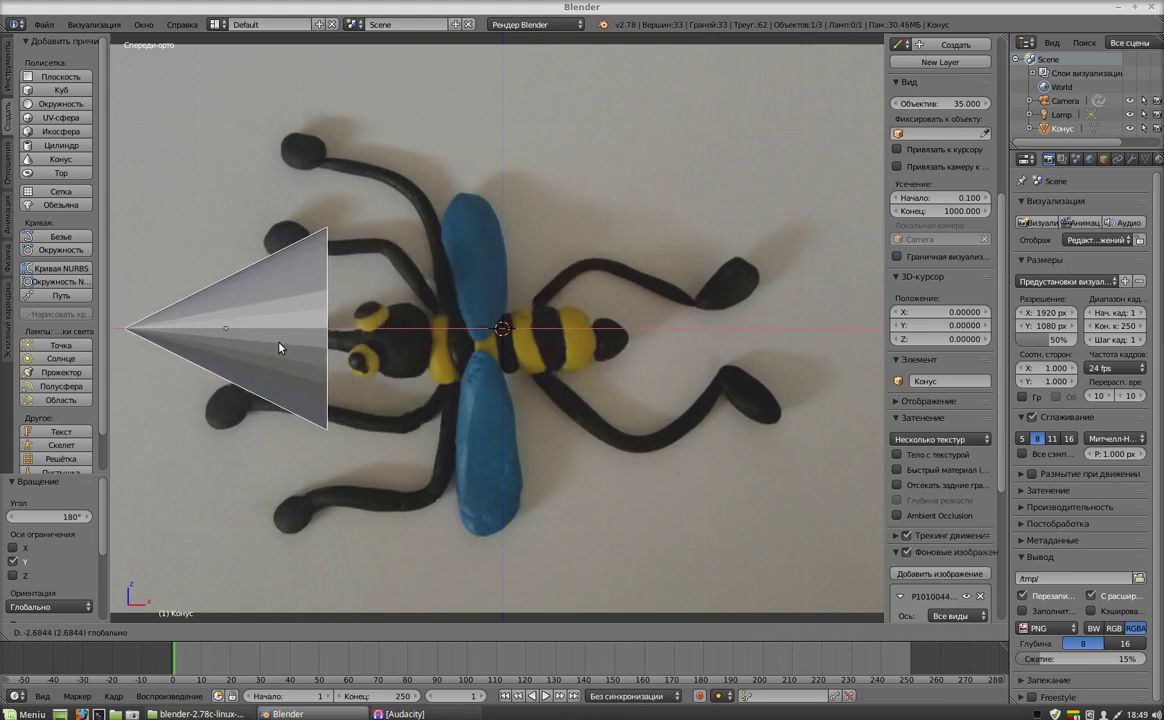
drag(290, 347, 307, 346)
click(307, 341)
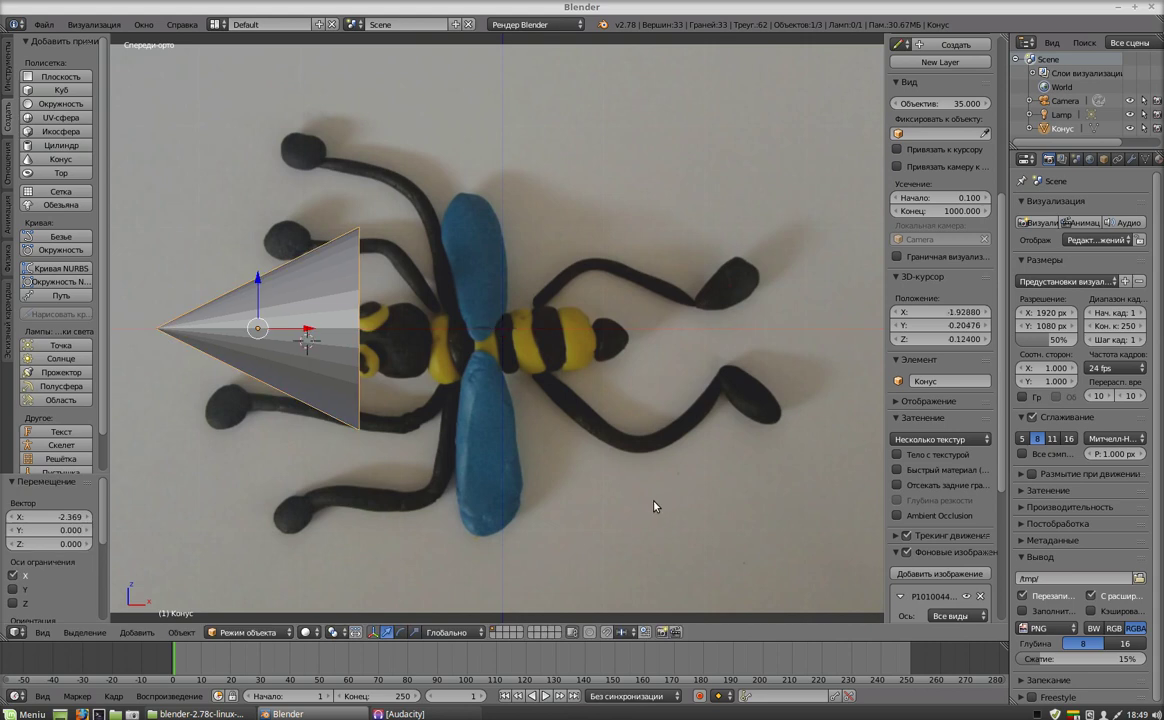
middle_drag(540, 366, 504, 367)
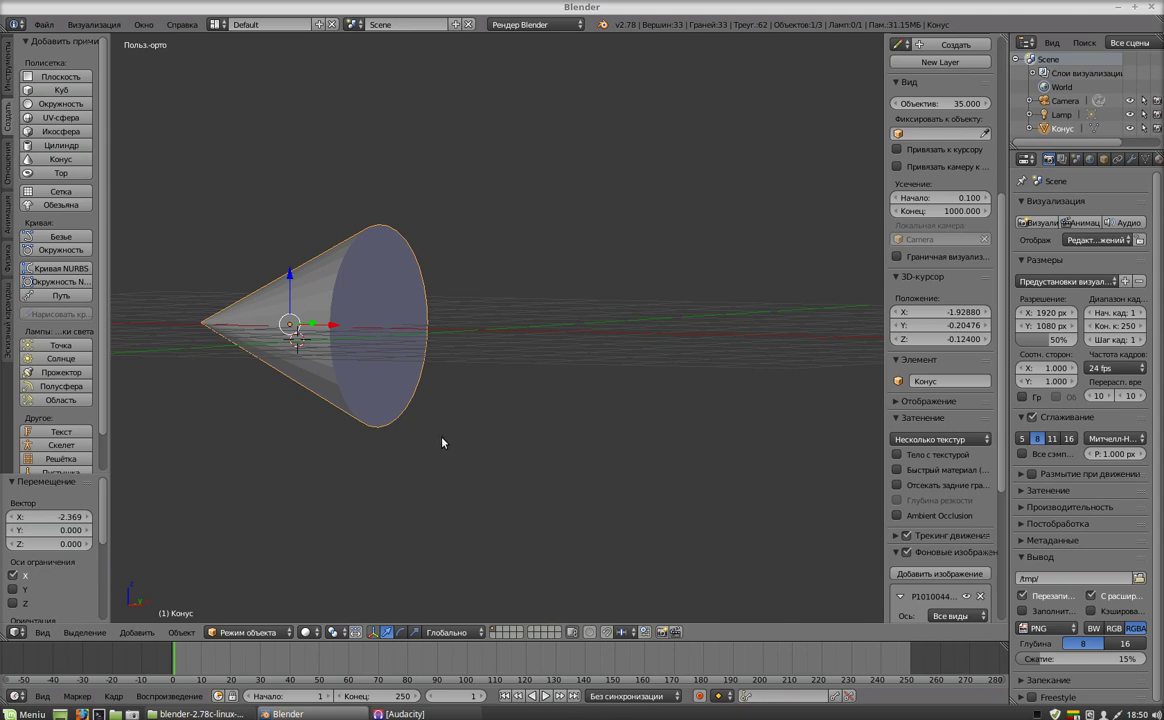
Enter Edit Mode on the cone and toggle its full selection off and on.
click(275, 632)
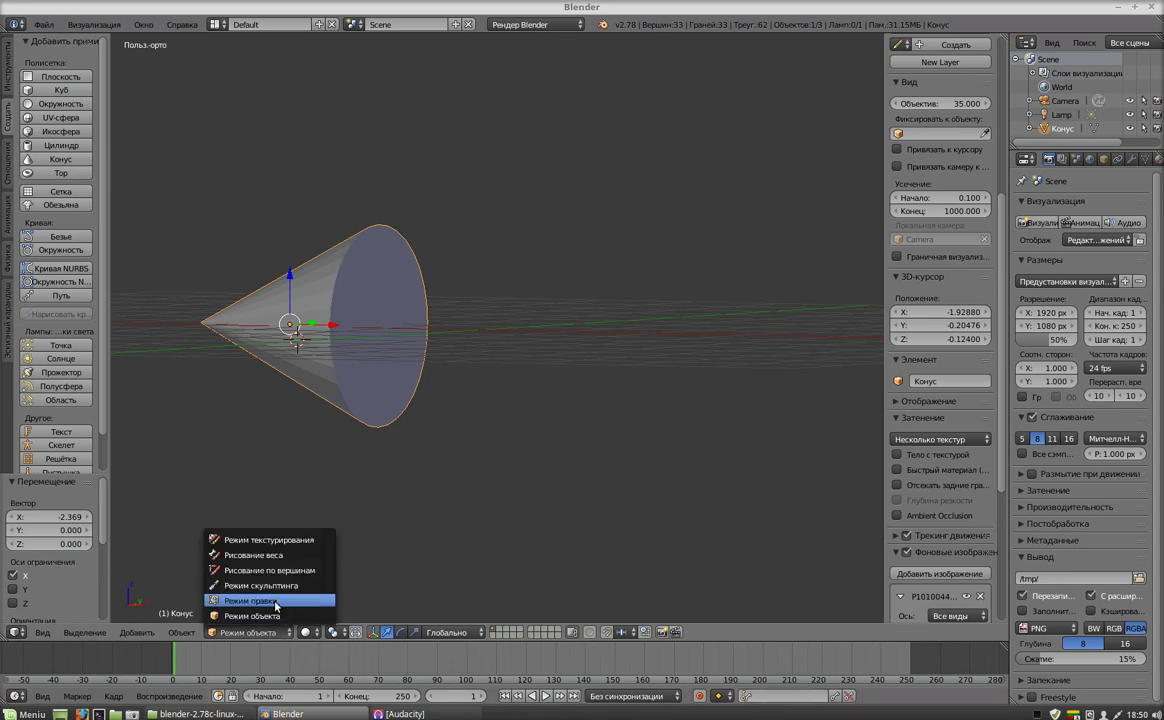
click(276, 601)
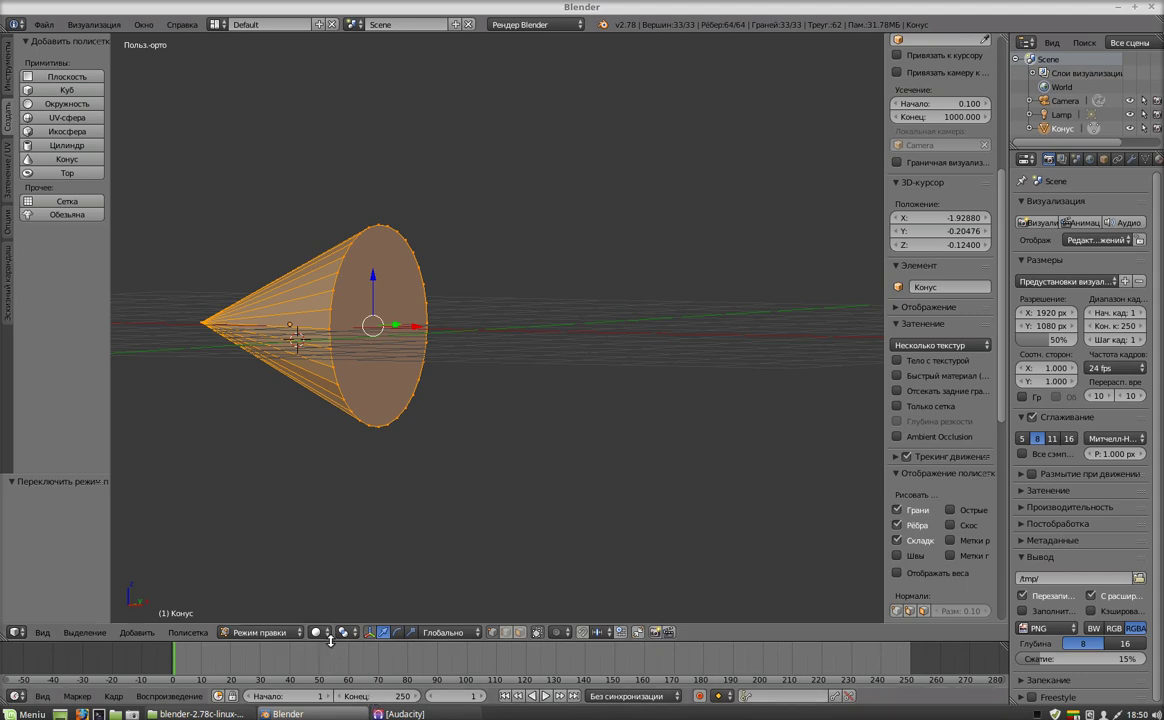
key(a)
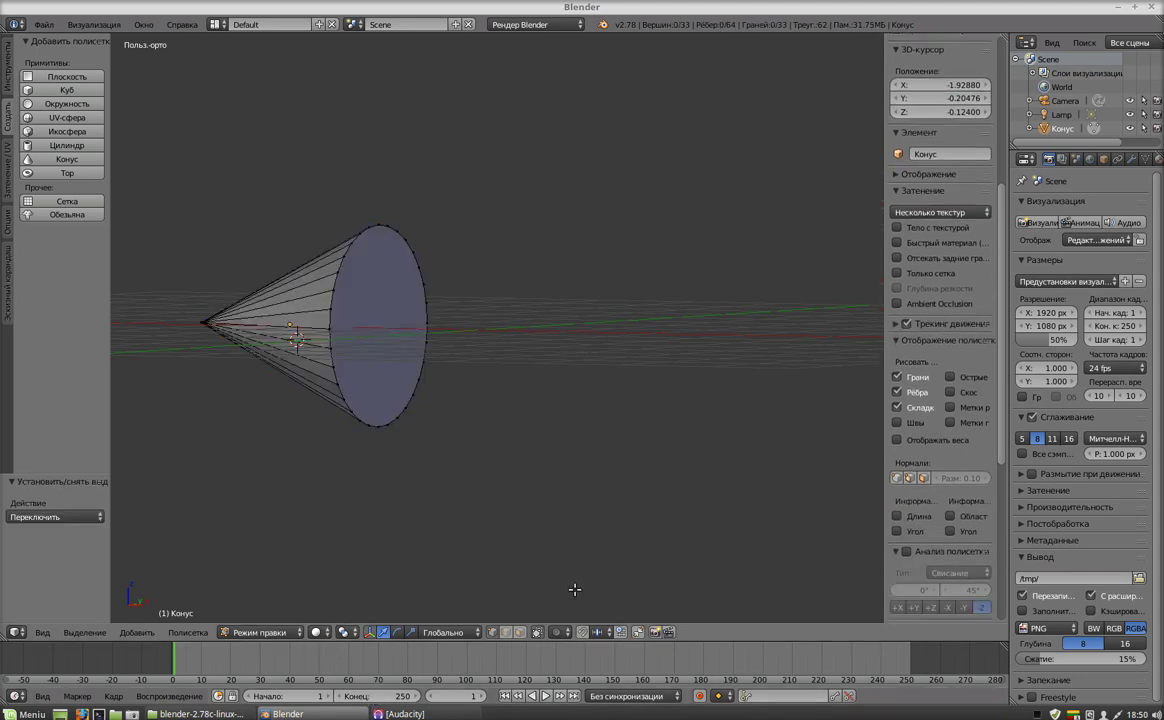
key(a)
key(a)
Select the cone's round base face, change the select mode, and view it from the front.
right_click(360, 420)
right_click(333, 367)
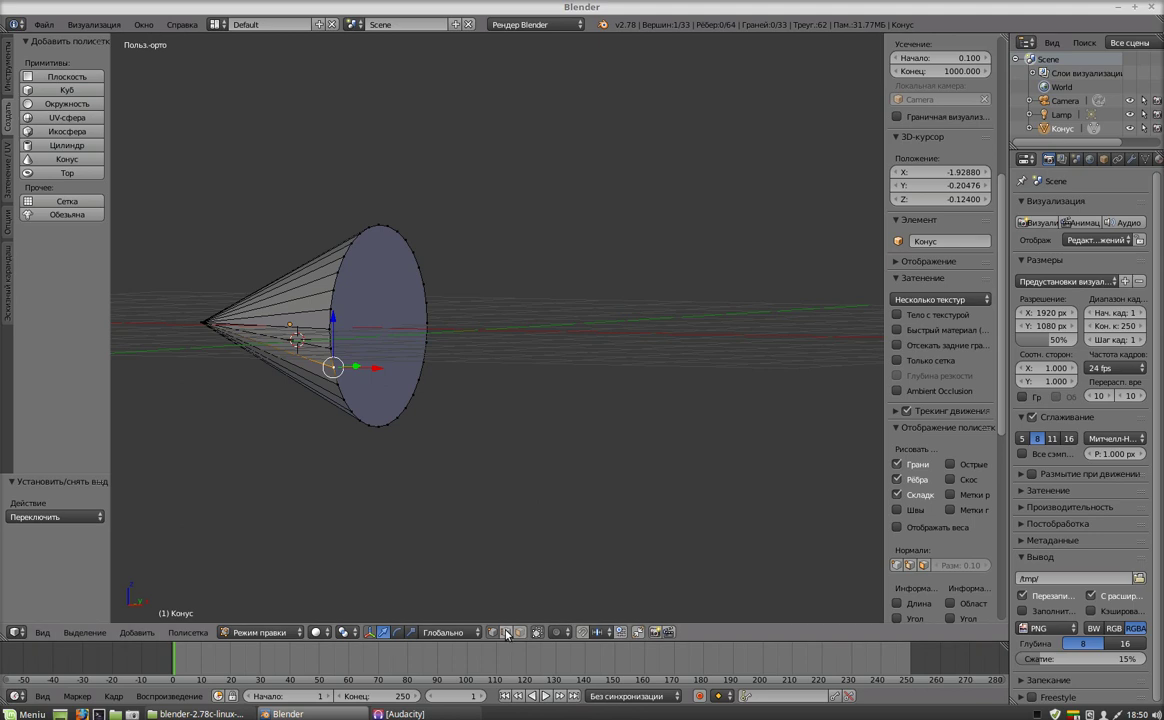
key(a)
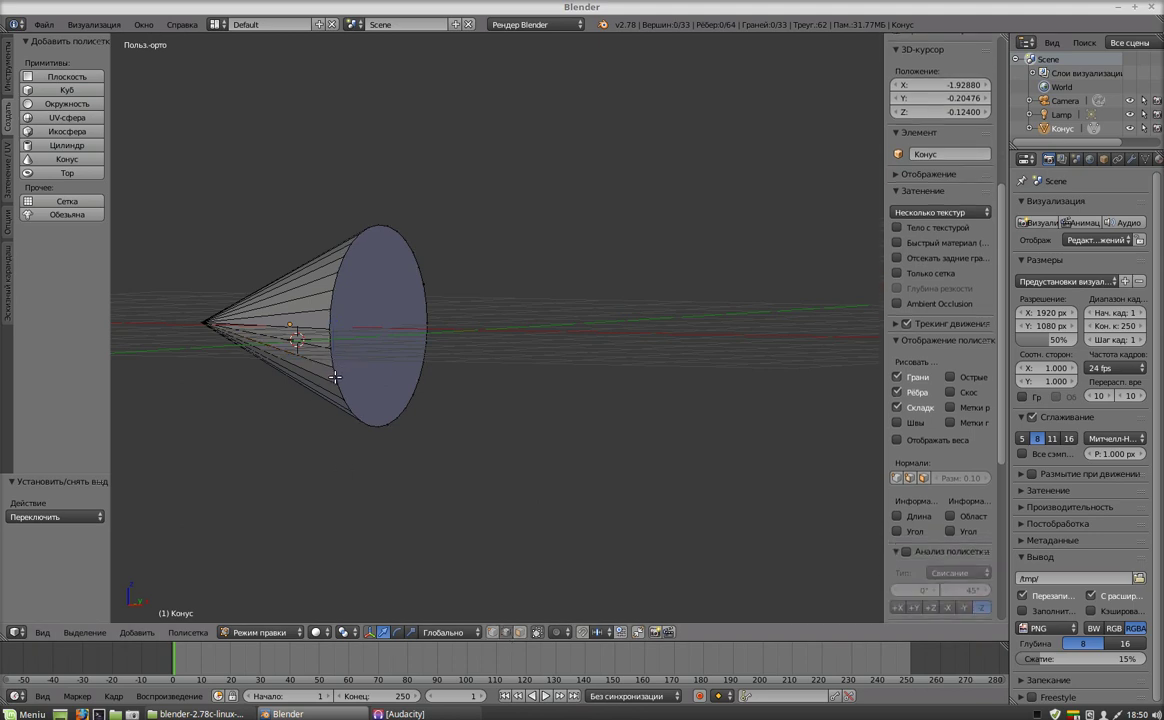
right_click(326, 377)
key(a)
right_click(345, 300)
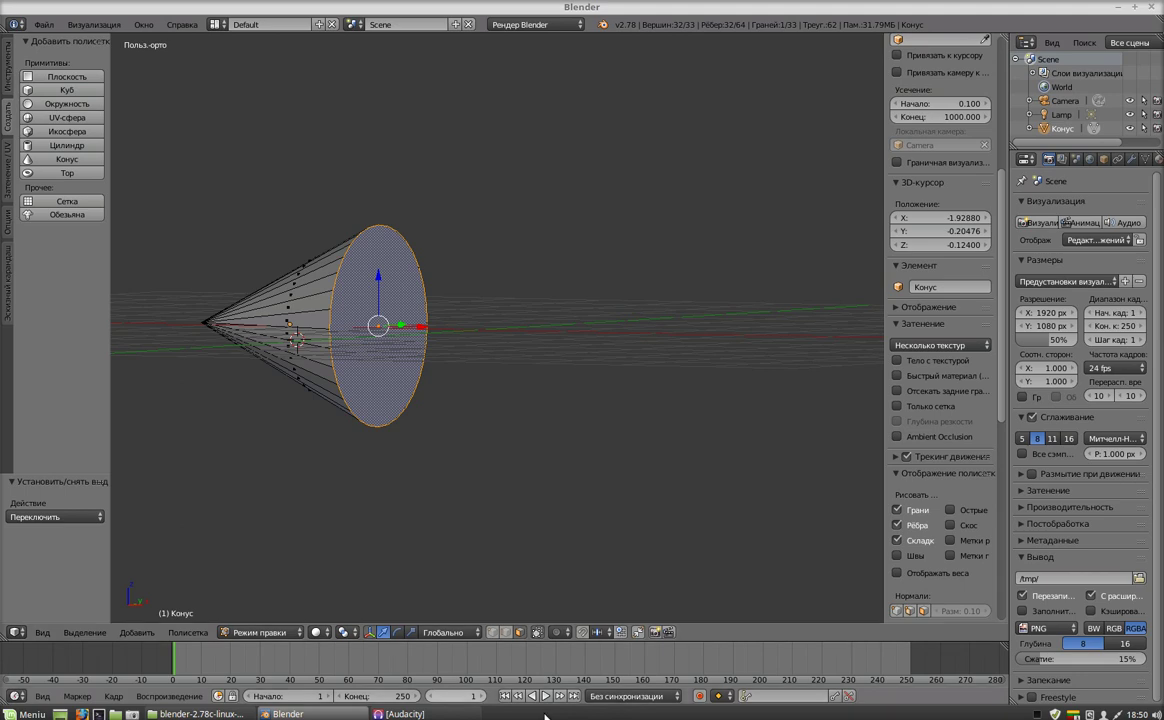
click(492, 634)
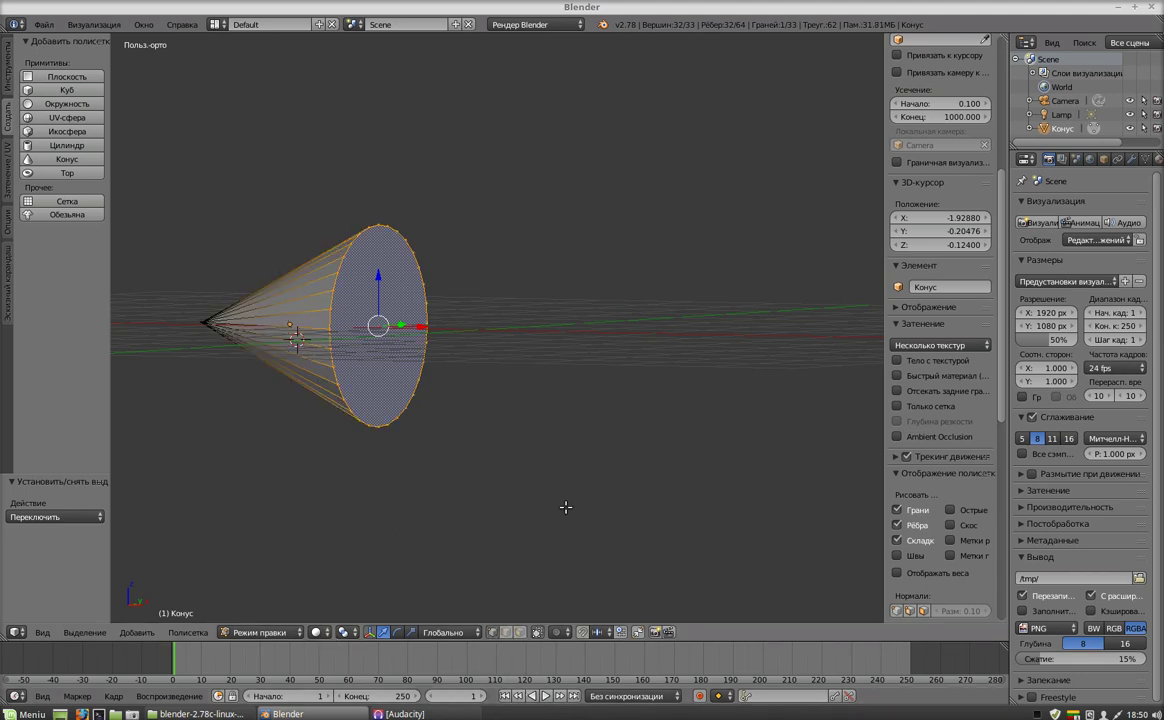
key(KP_1)
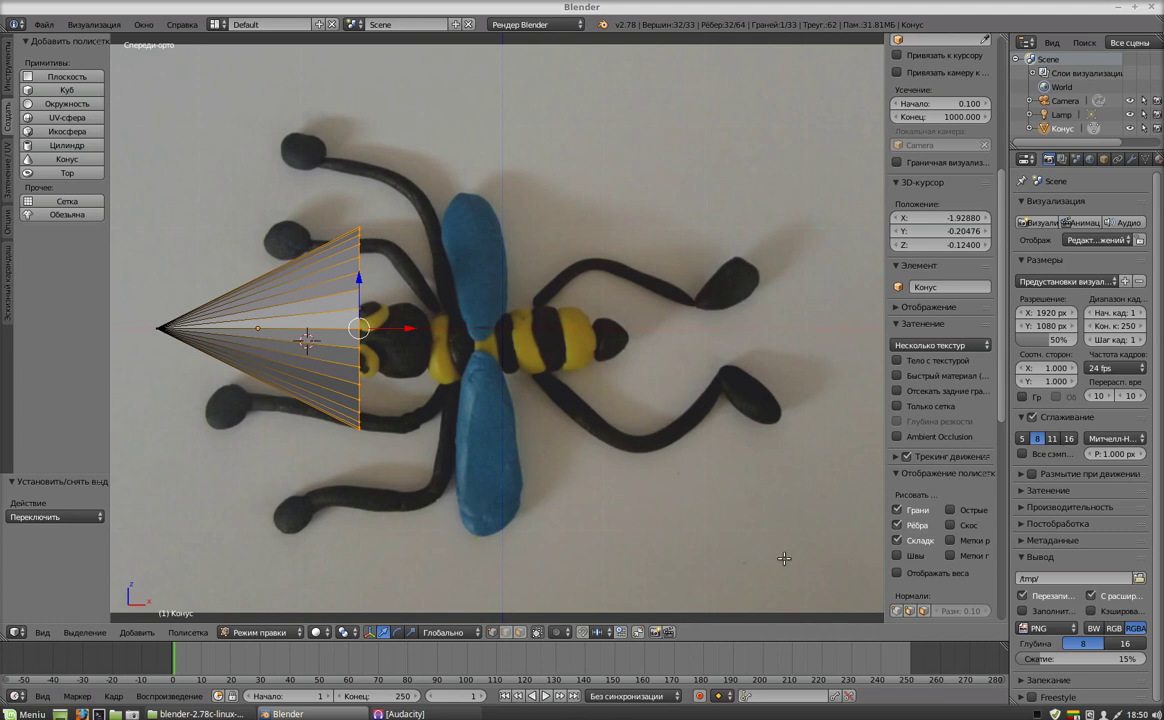
Scale the cone's base face to 0.204 and shift it 0.479 left along X.
key(s)
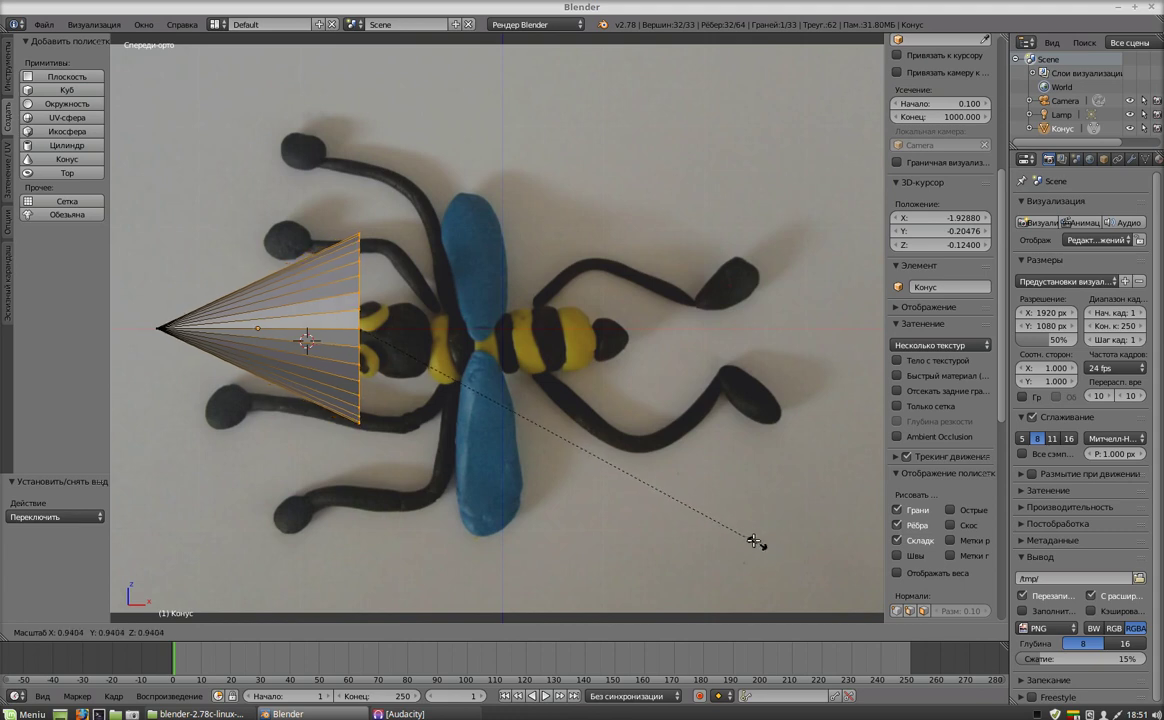
click(624, 466)
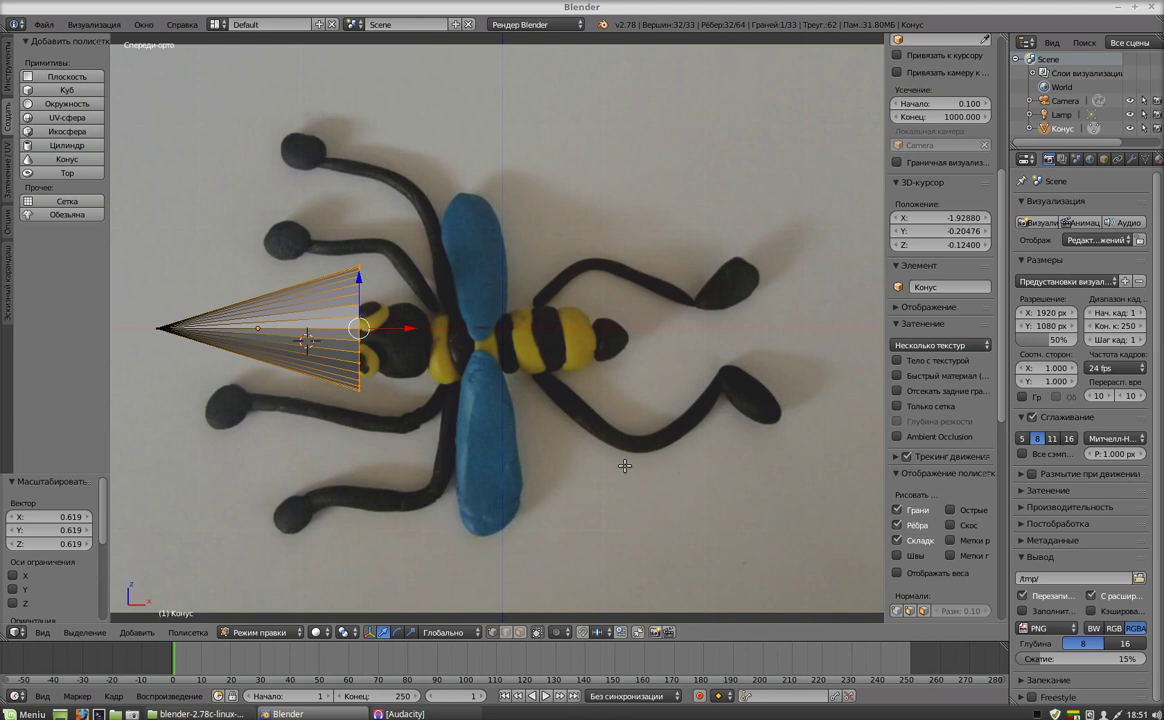
key(s)
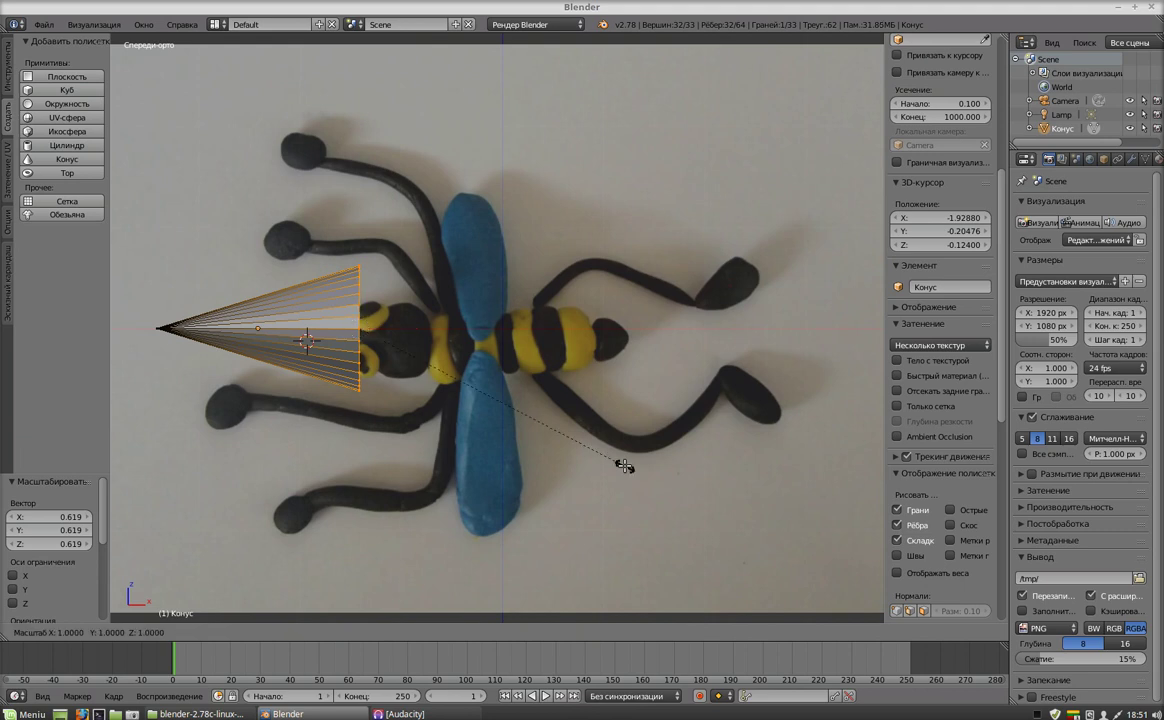
click(616, 462)
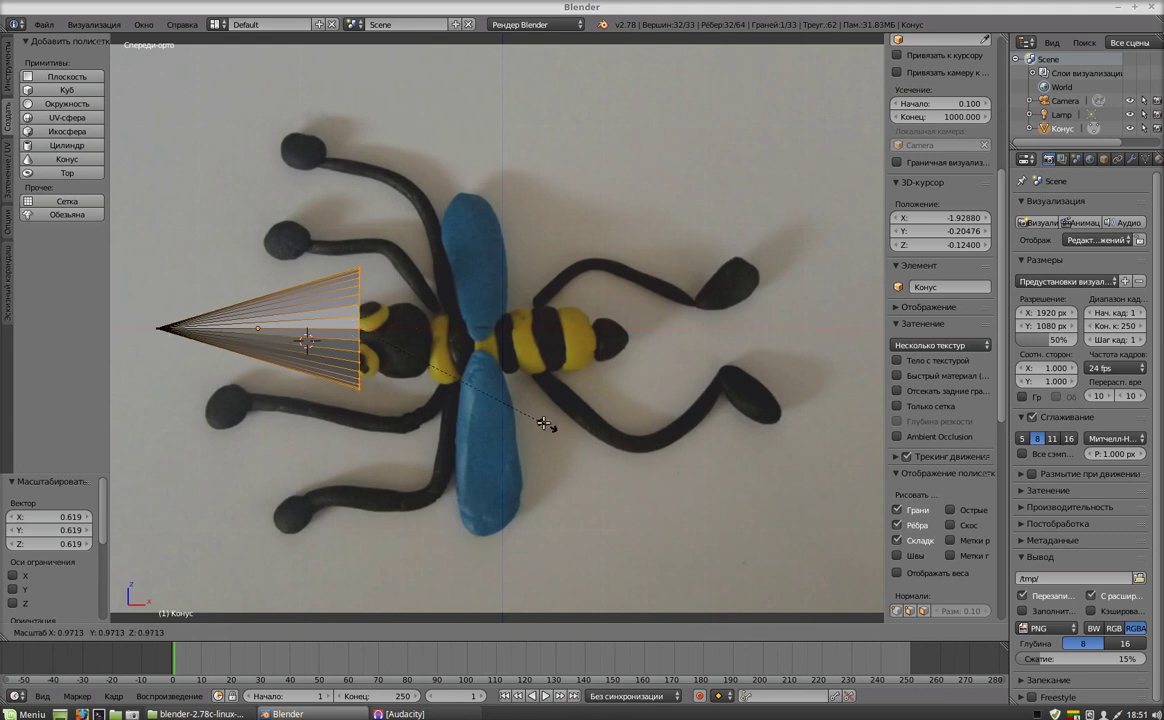
key(s)
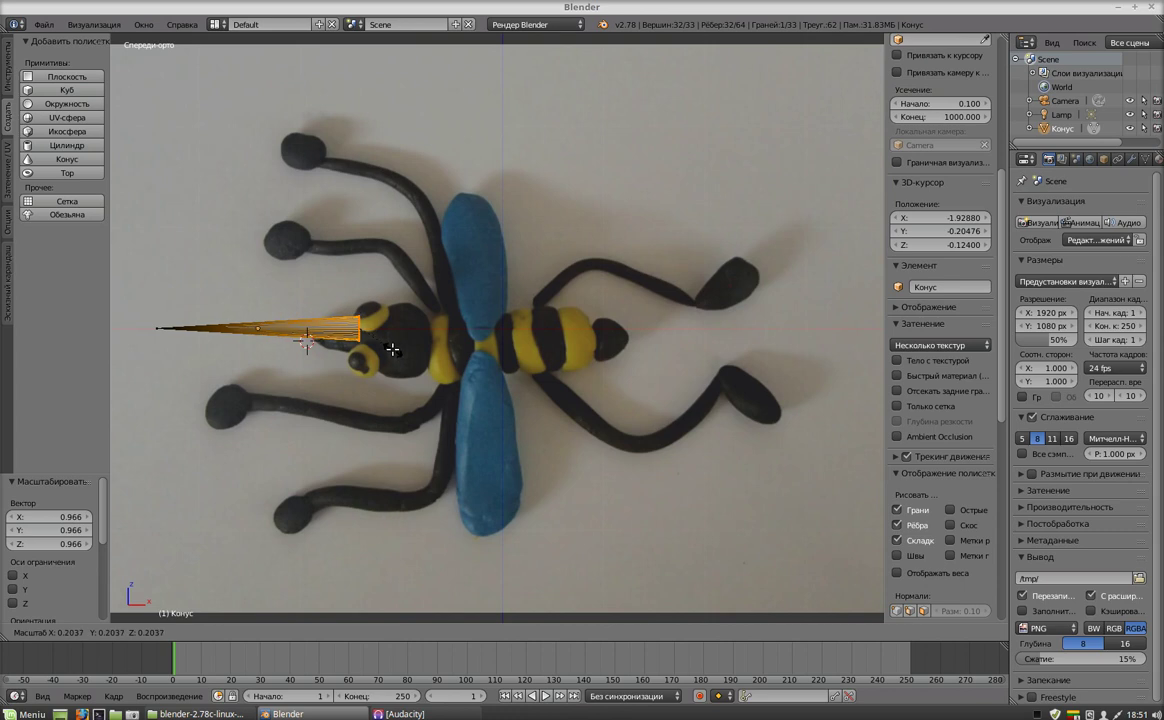
click(390, 345)
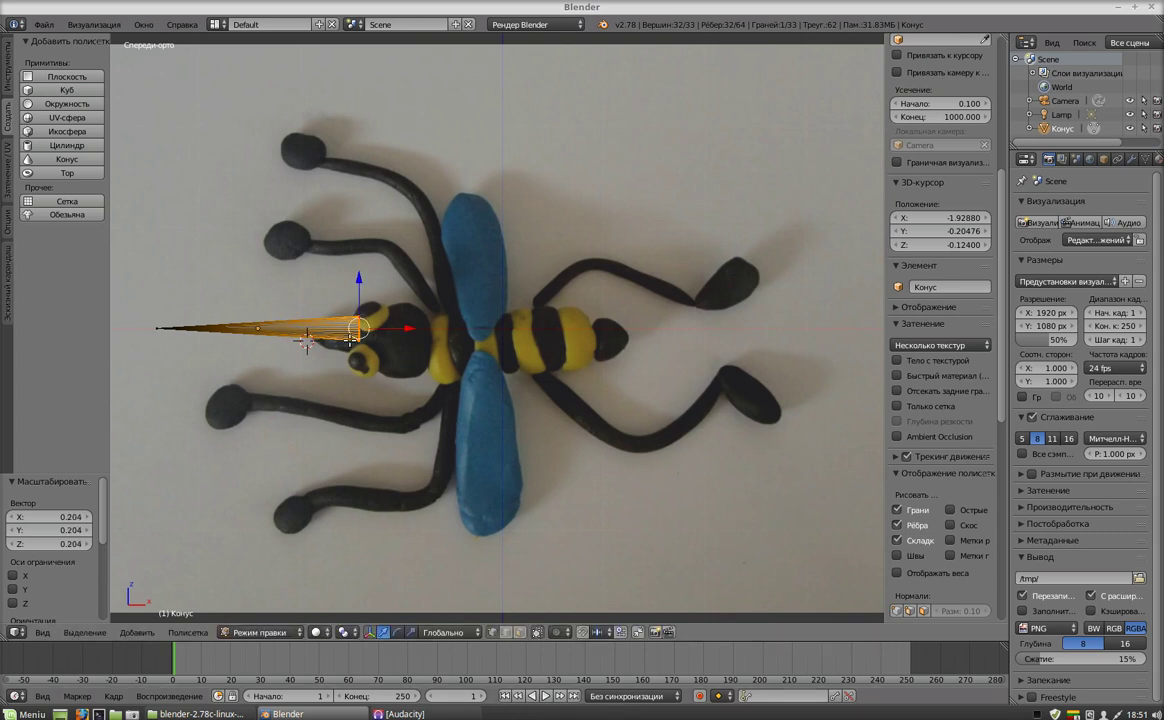
drag(405, 328, 343, 329)
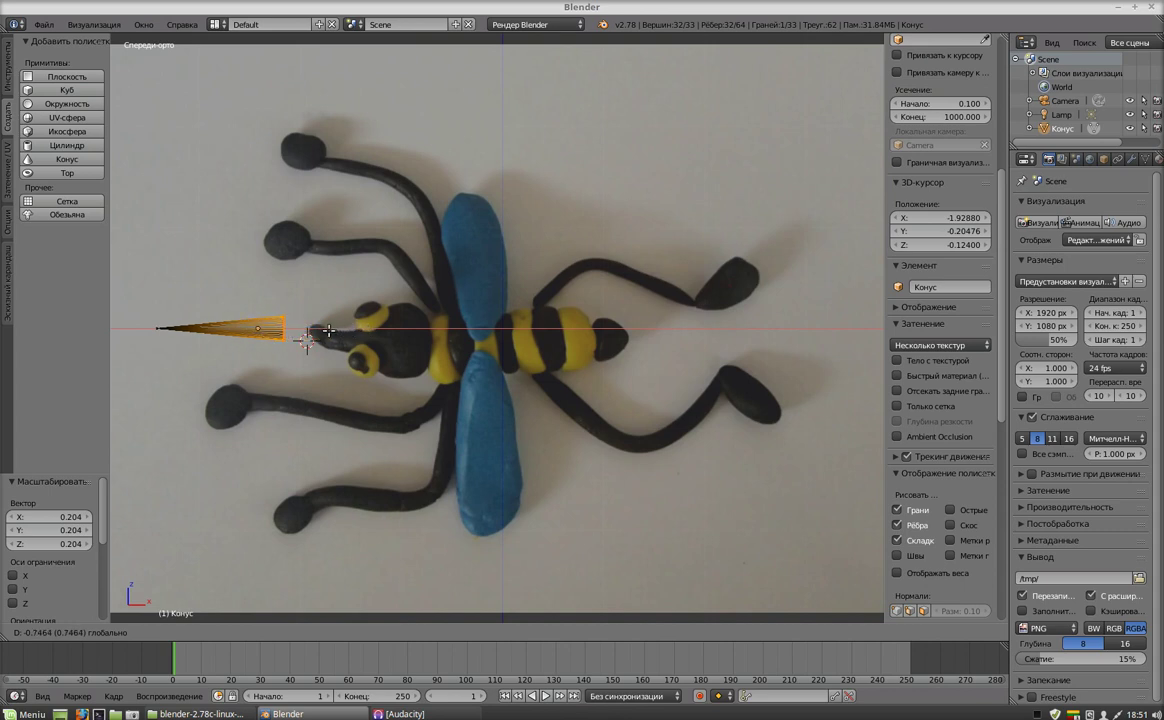
drag(343, 329, 360, 331)
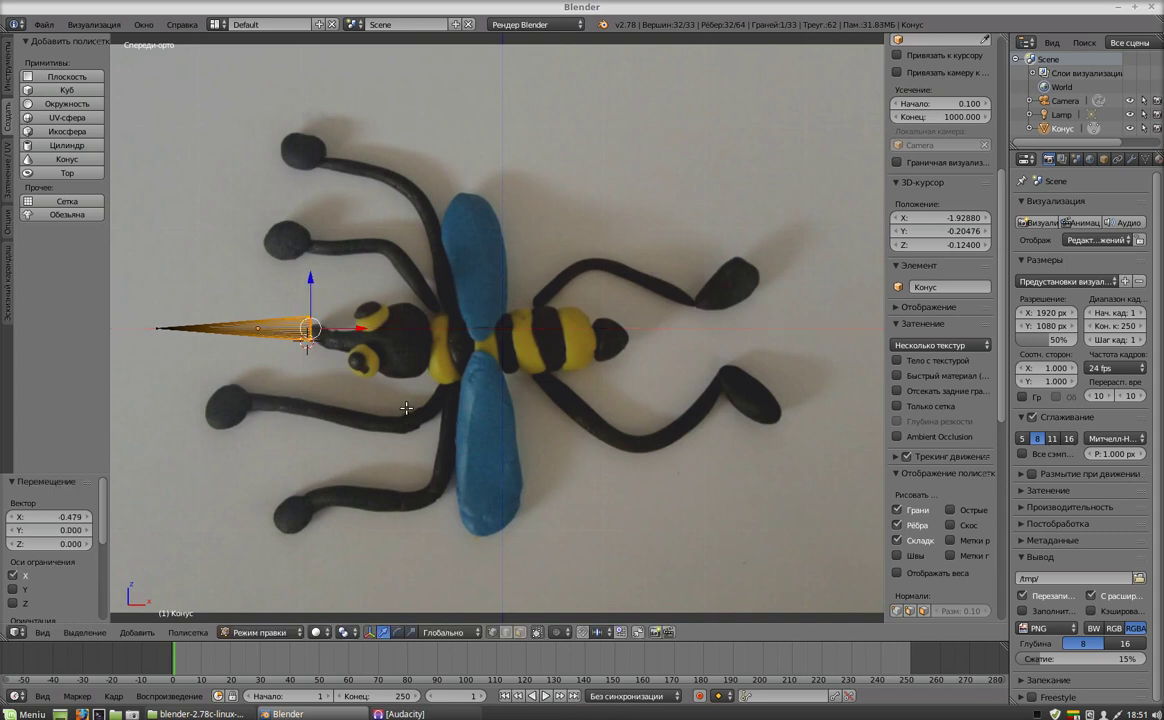
click(262, 632)
In Object Mode, move the cone 0.5 right along X so its base meets the head.
click(287, 624)
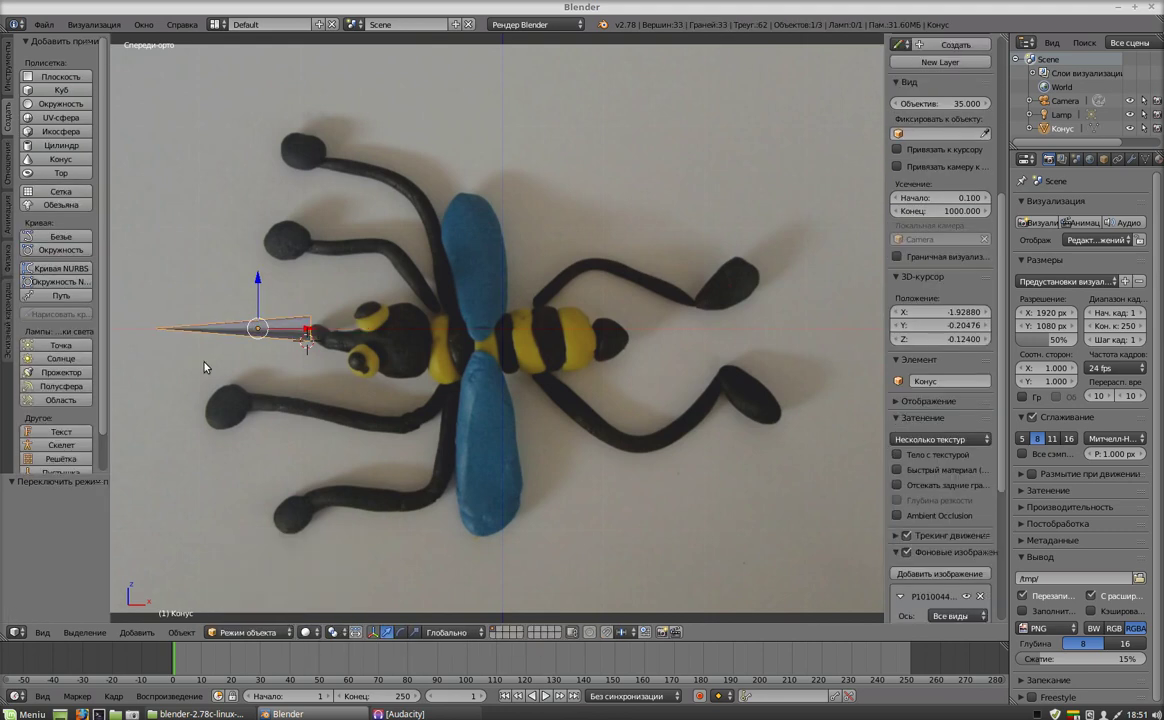
drag(258, 287, 258, 299)
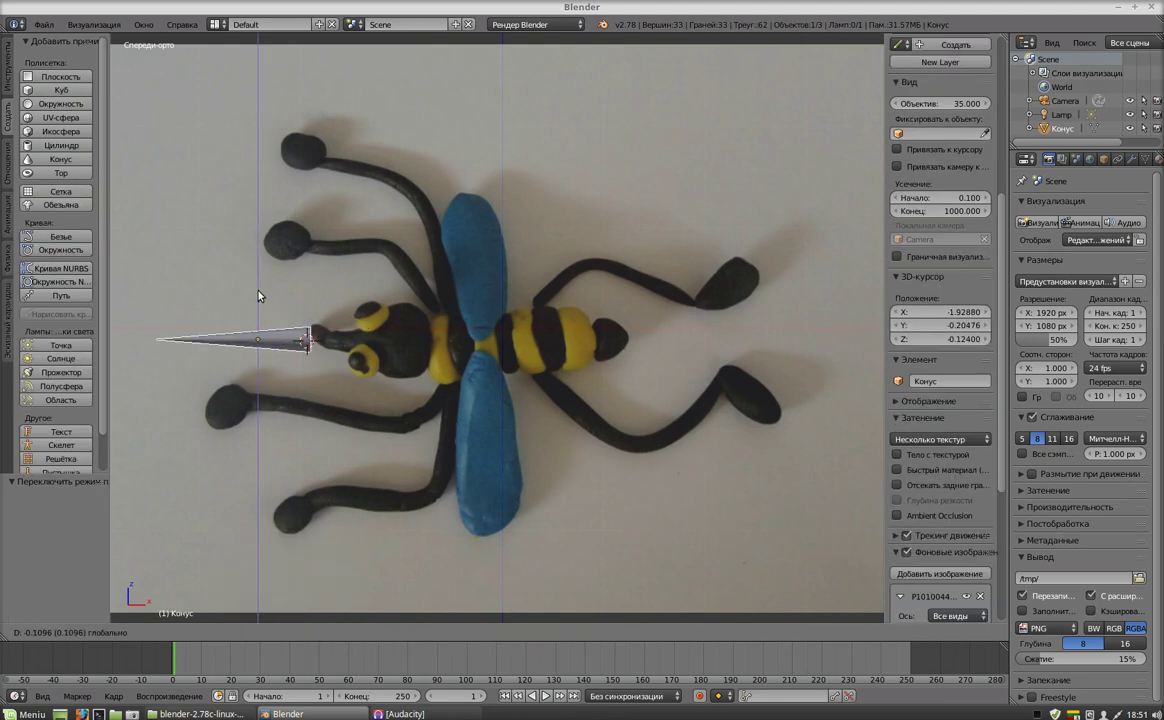
drag(307, 341, 363, 347)
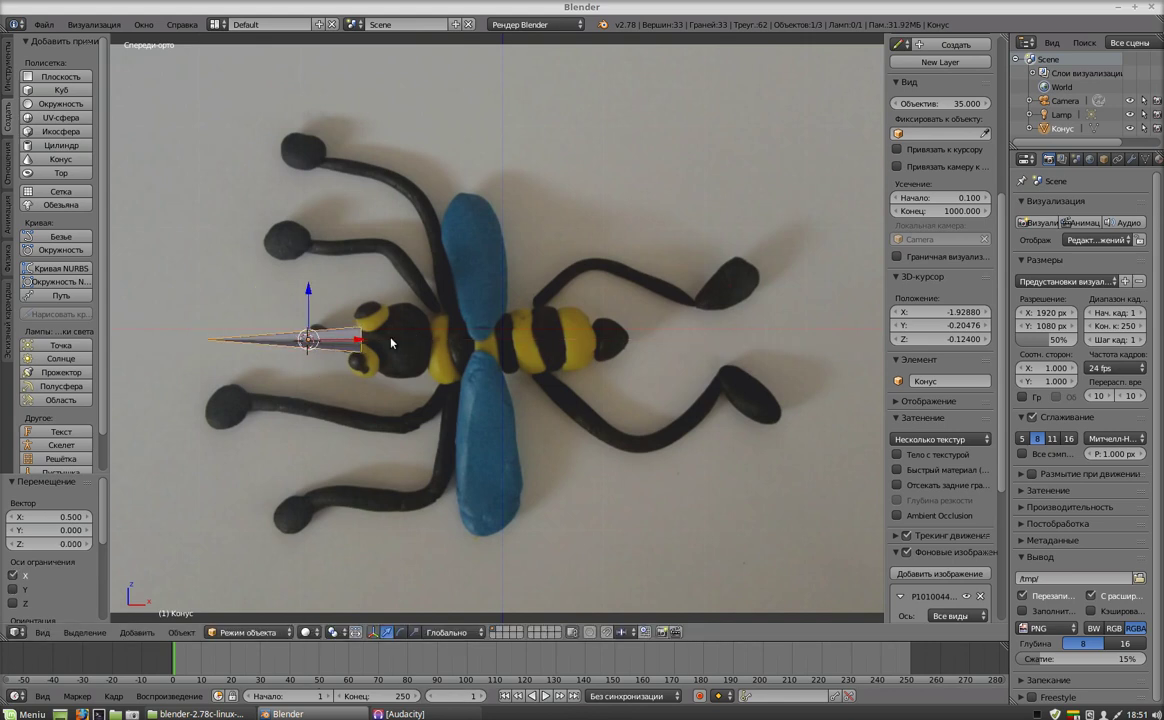
Switch the viewport to Wireframe shading and go back into Edit Mode on the cone.
click(307, 633)
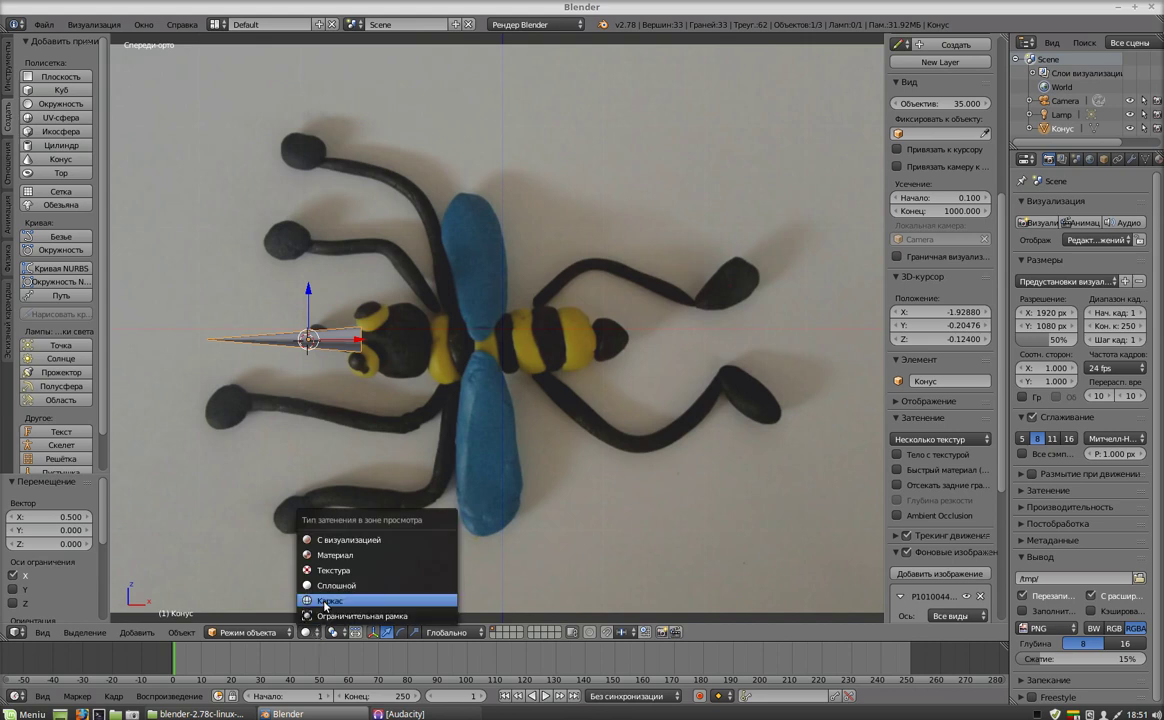
click(326, 601)
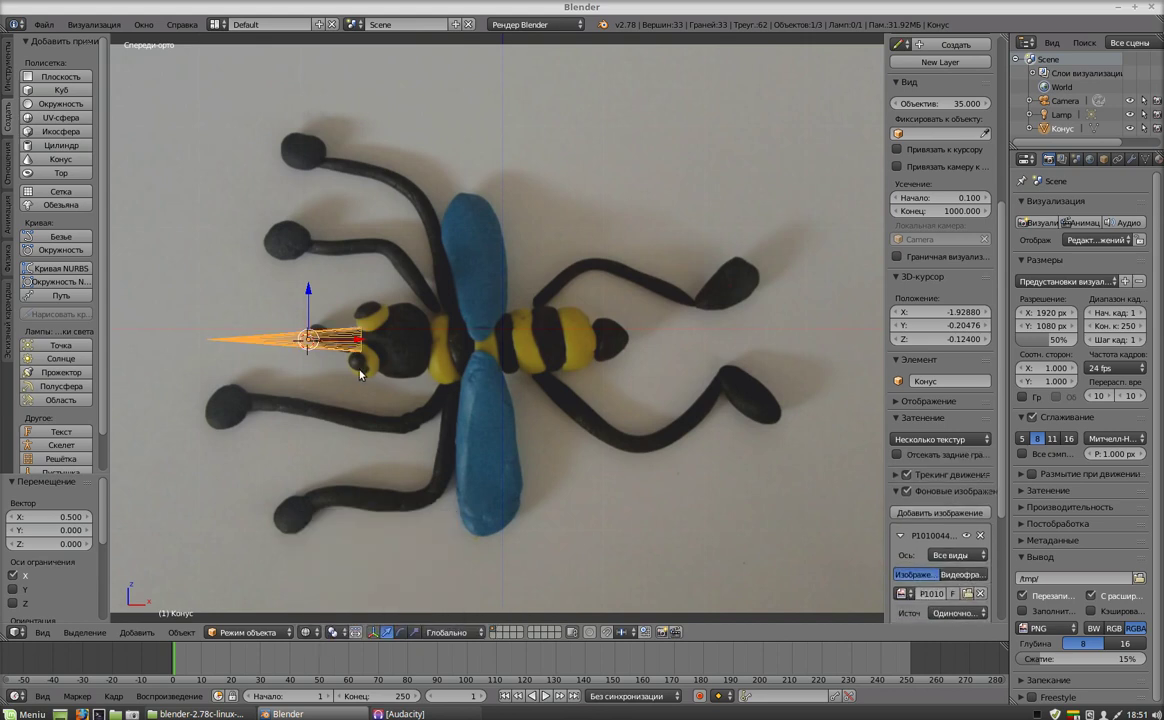
key(g)
key(x)
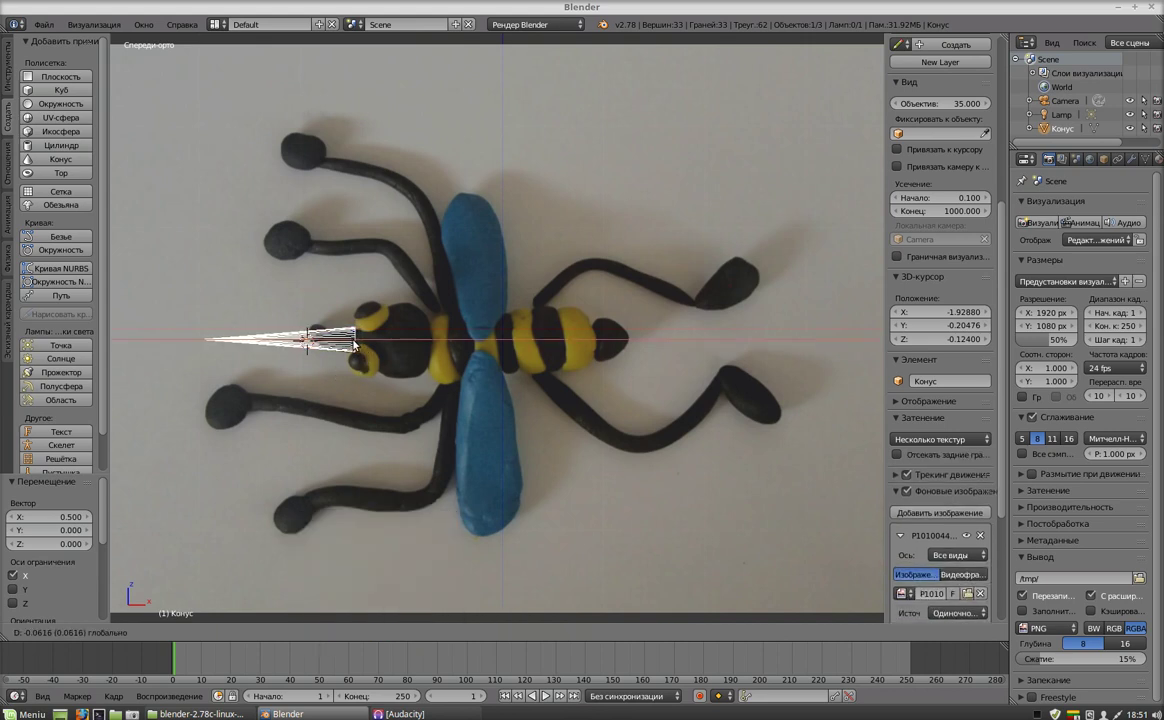
click(363, 358)
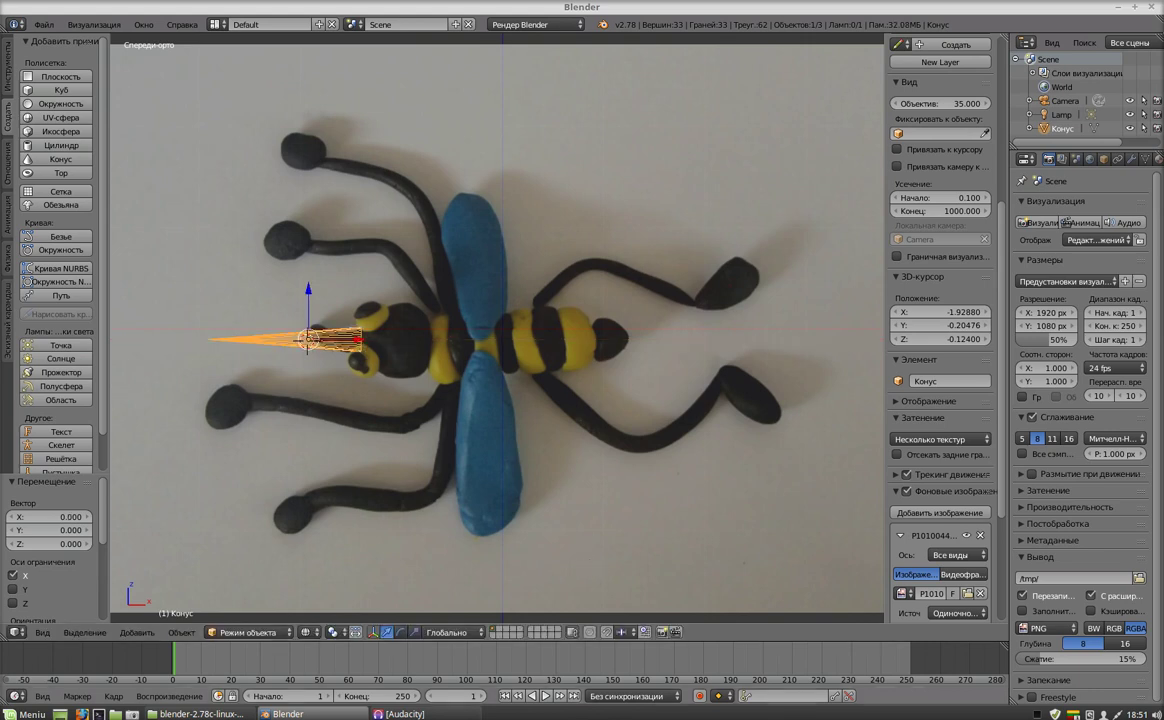
click(295, 636)
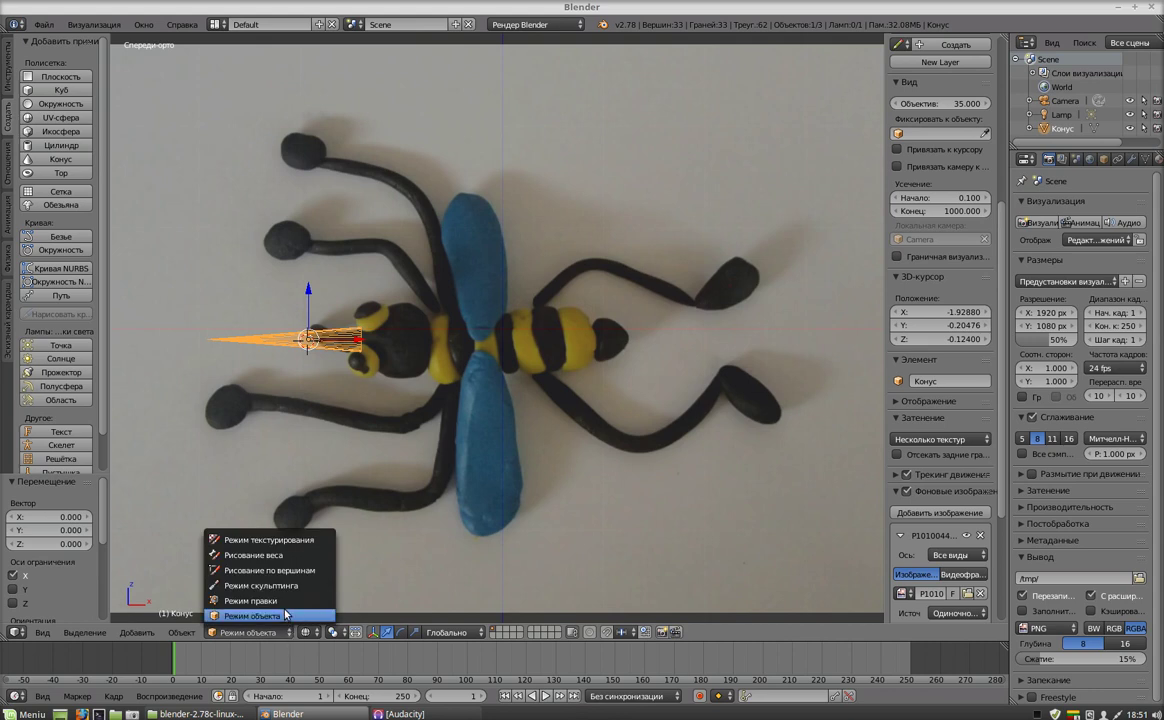
click(260, 548)
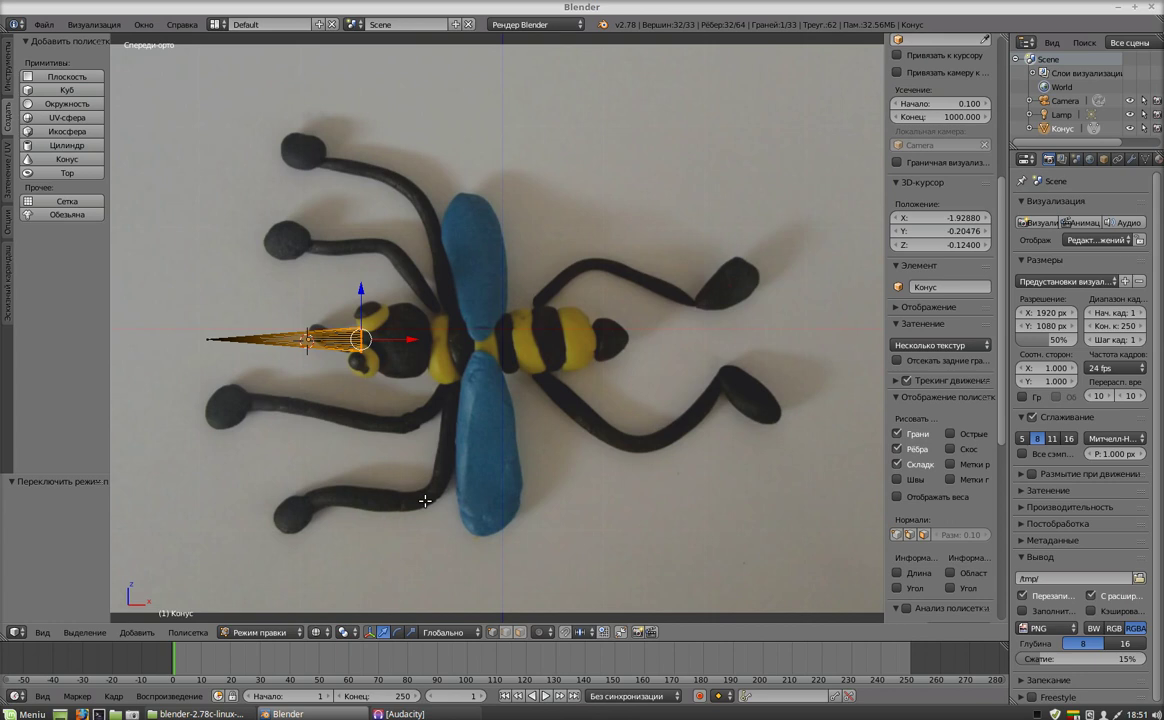
Extrude the cone's base slightly and scale the new ring about 2.39 times to span the head.
key(e)
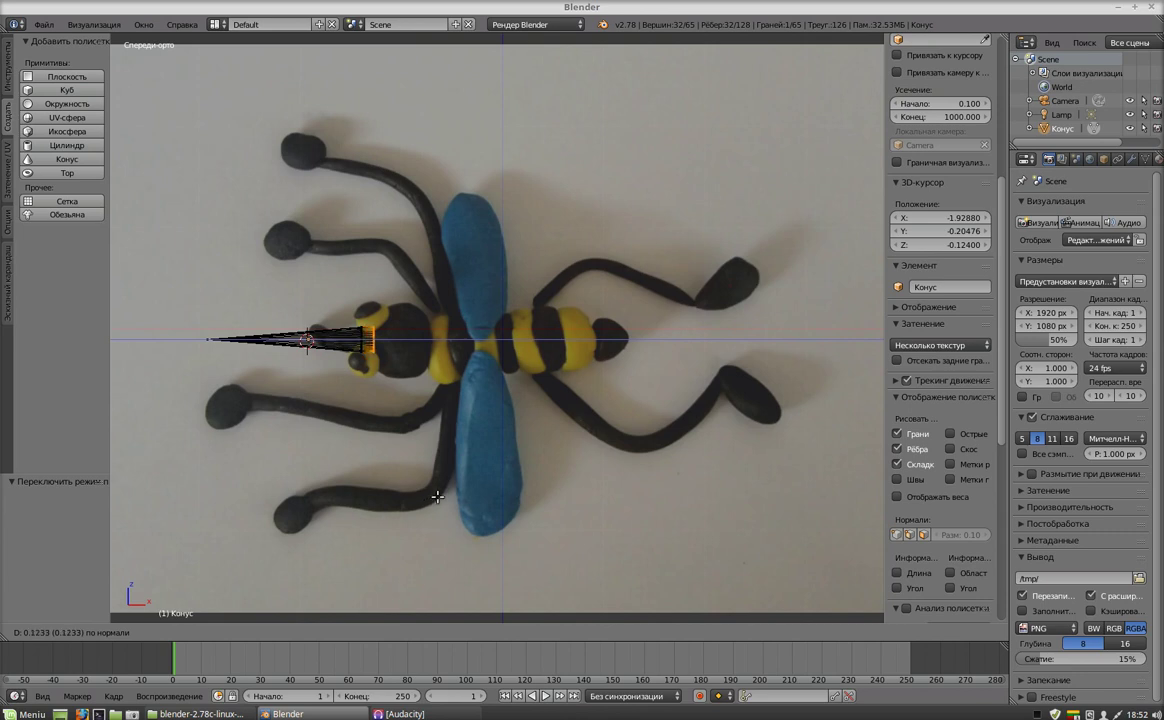
click(437, 496)
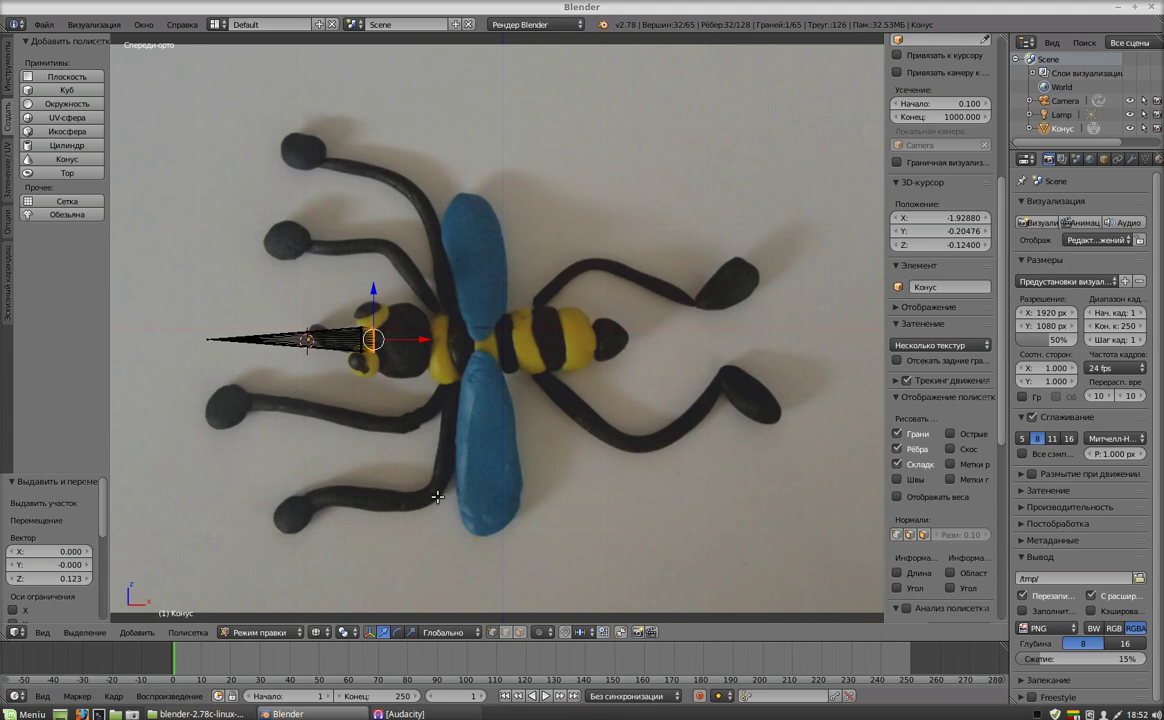
key(s)
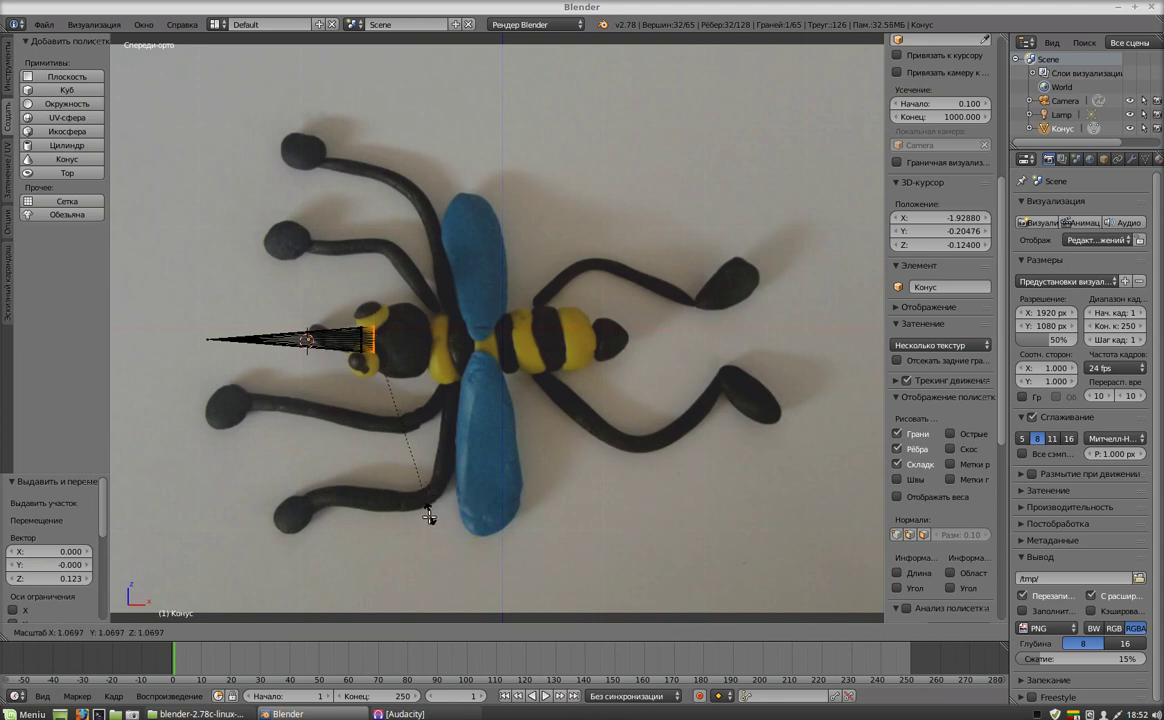
click(425, 160)
click(427, 165)
Zoom in, reposition the cone's end ring, and extrude a new ring beyond it.
scroll(424, 437, up, 2)
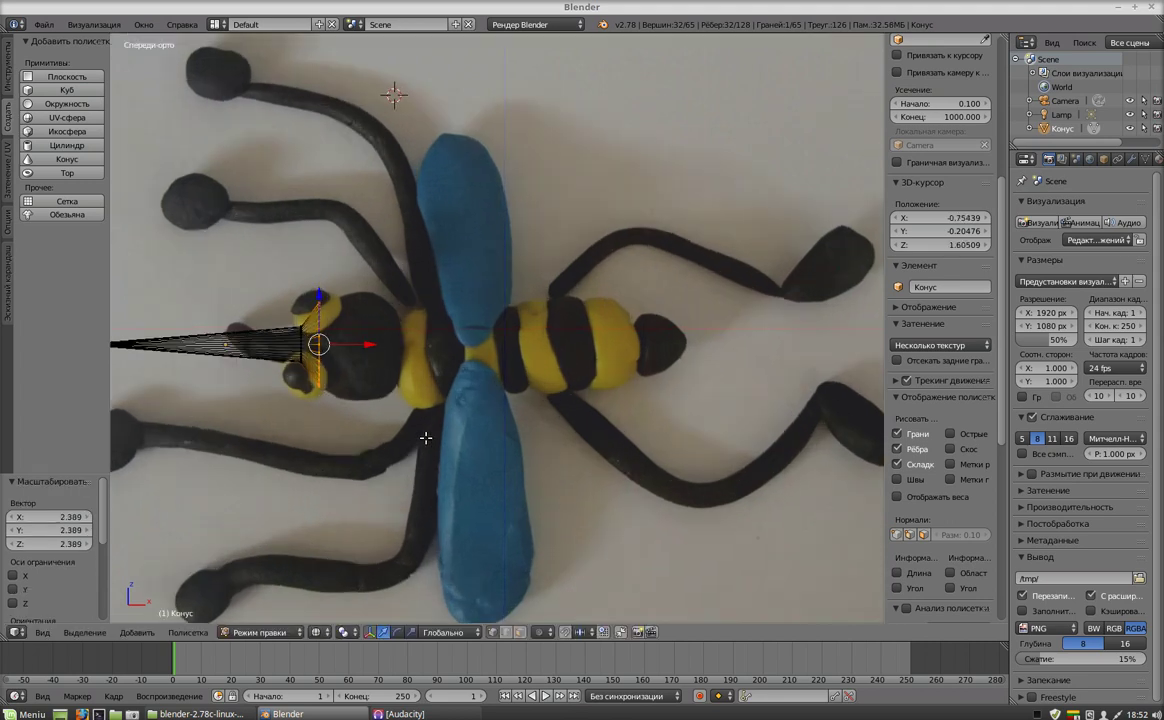
scroll(424, 437, up, 1)
scroll(439, 441, up, 2)
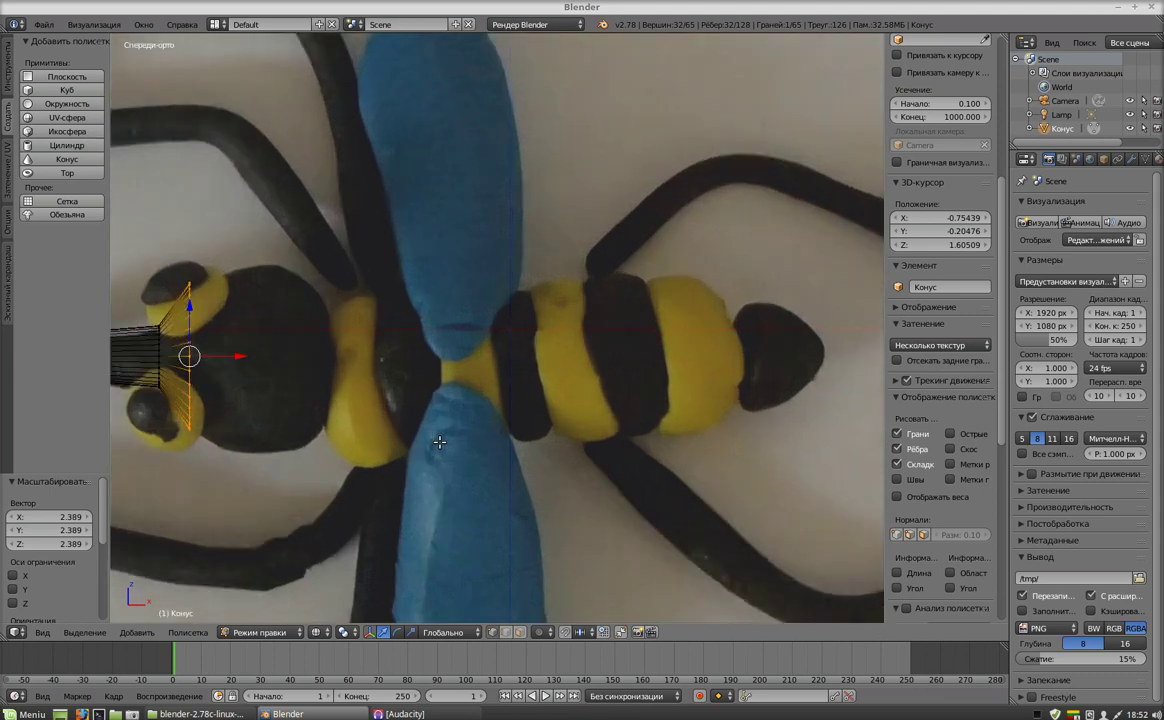
scroll(439, 441, down, 1)
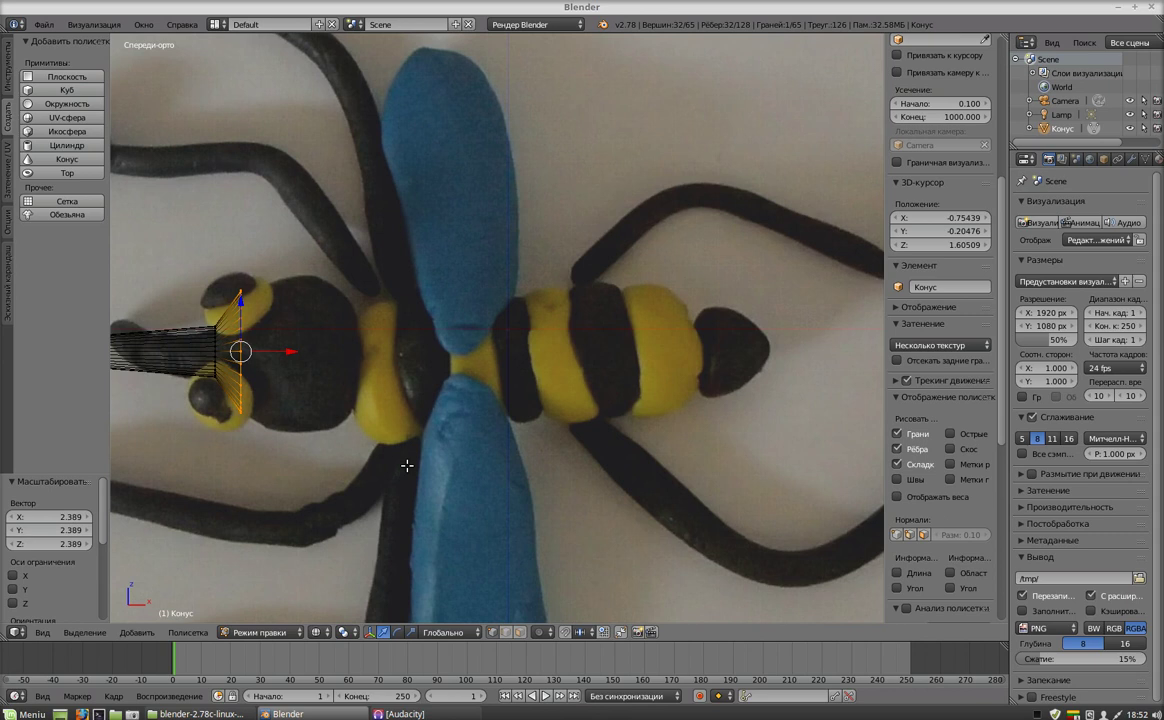
key(g)
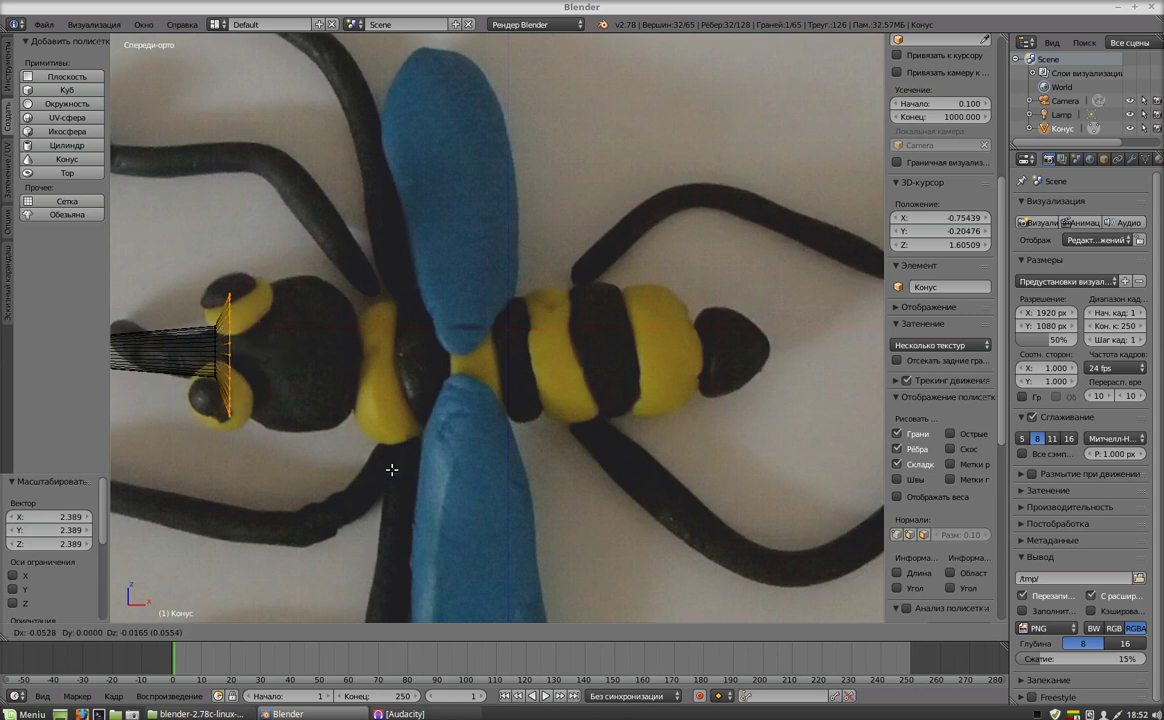
click(400, 471)
key(e)
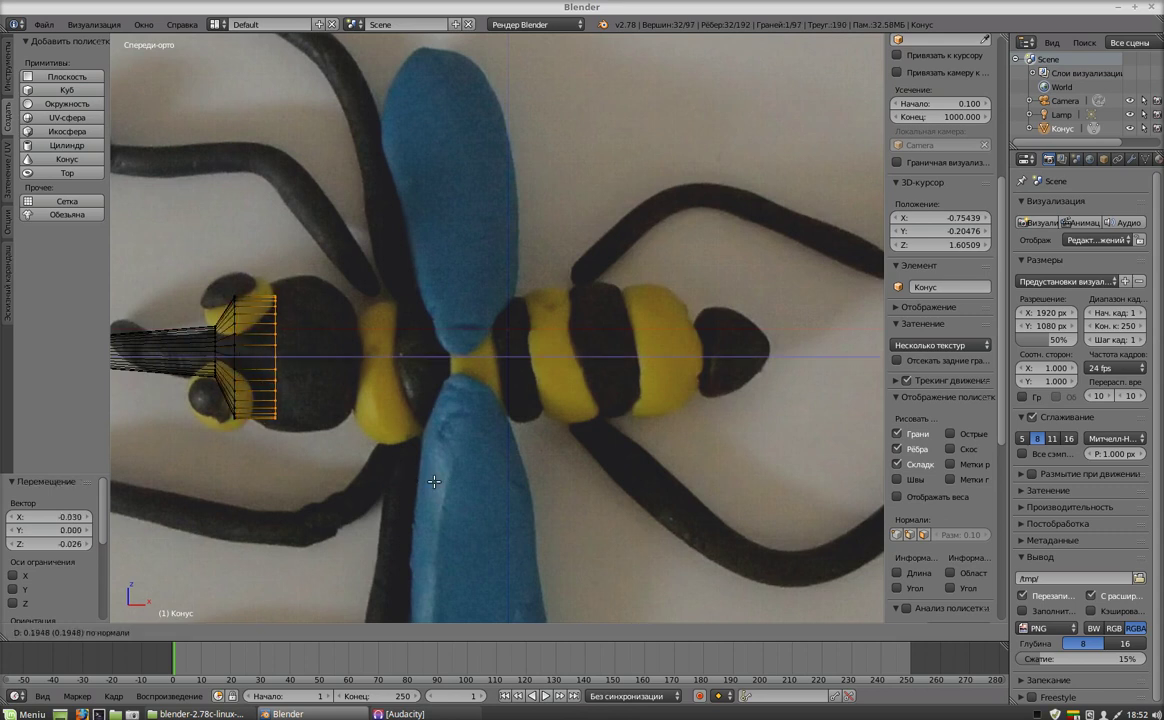
click(420, 481)
Widen the new ring to 1.148, shrink it to 0.917, adjust its position, then return to Object Mode.
key(s)
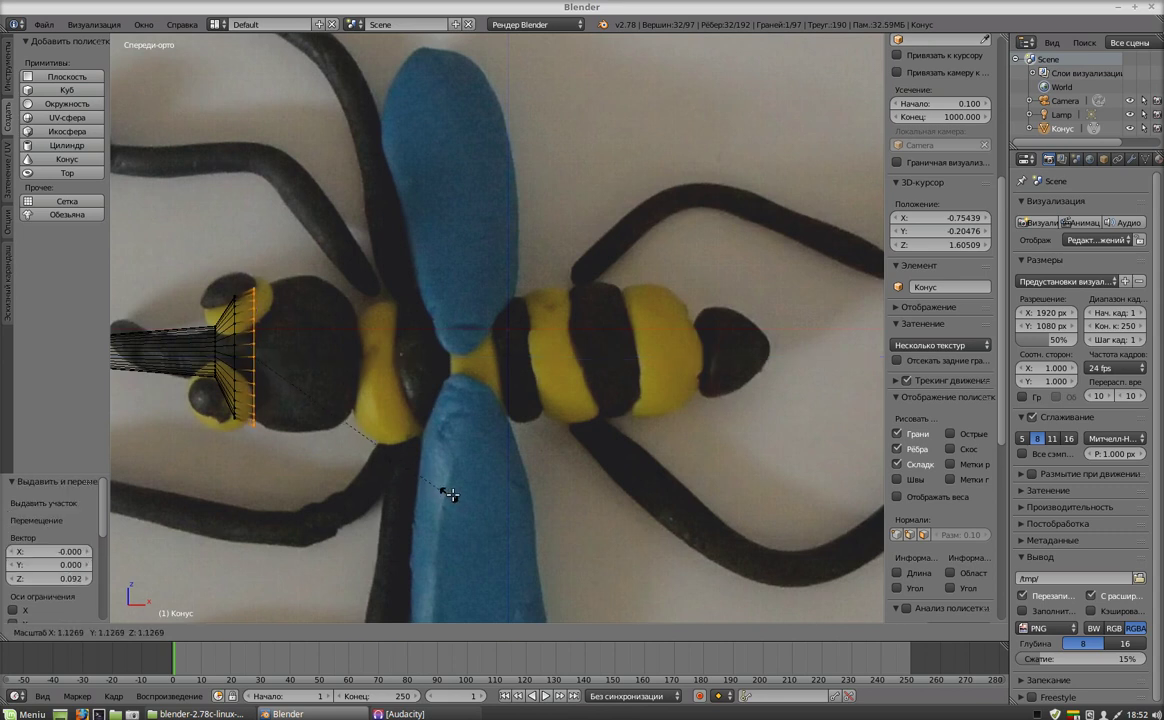
click(452, 491)
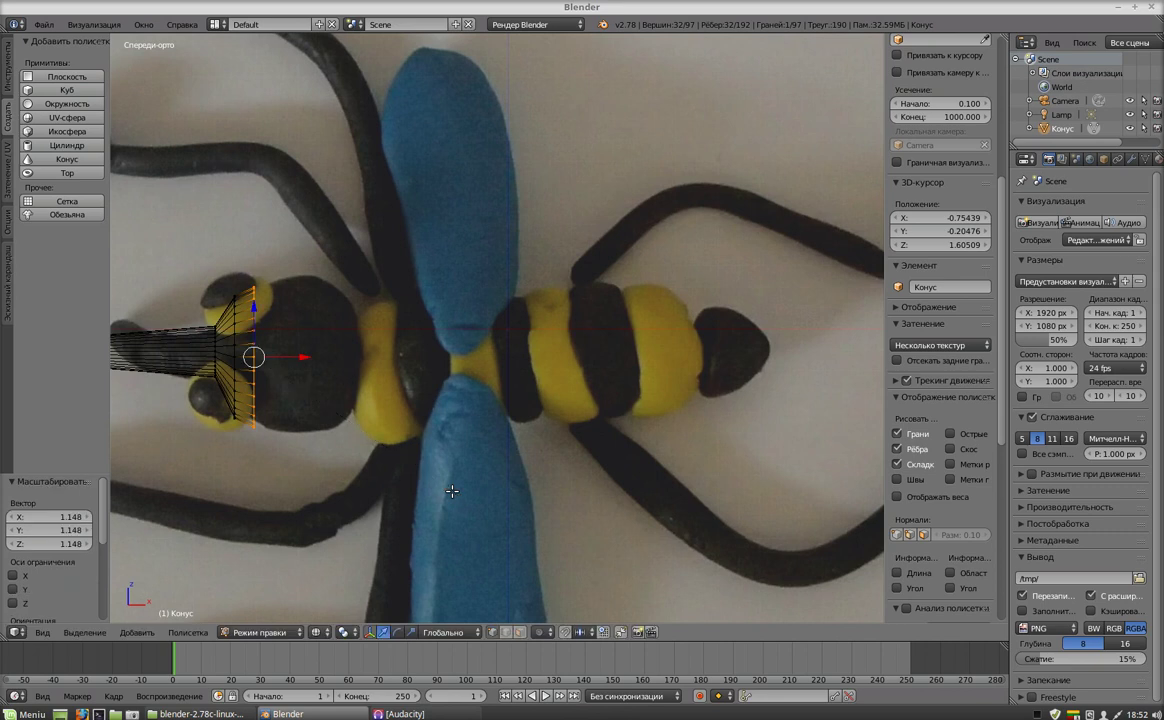
key(g)
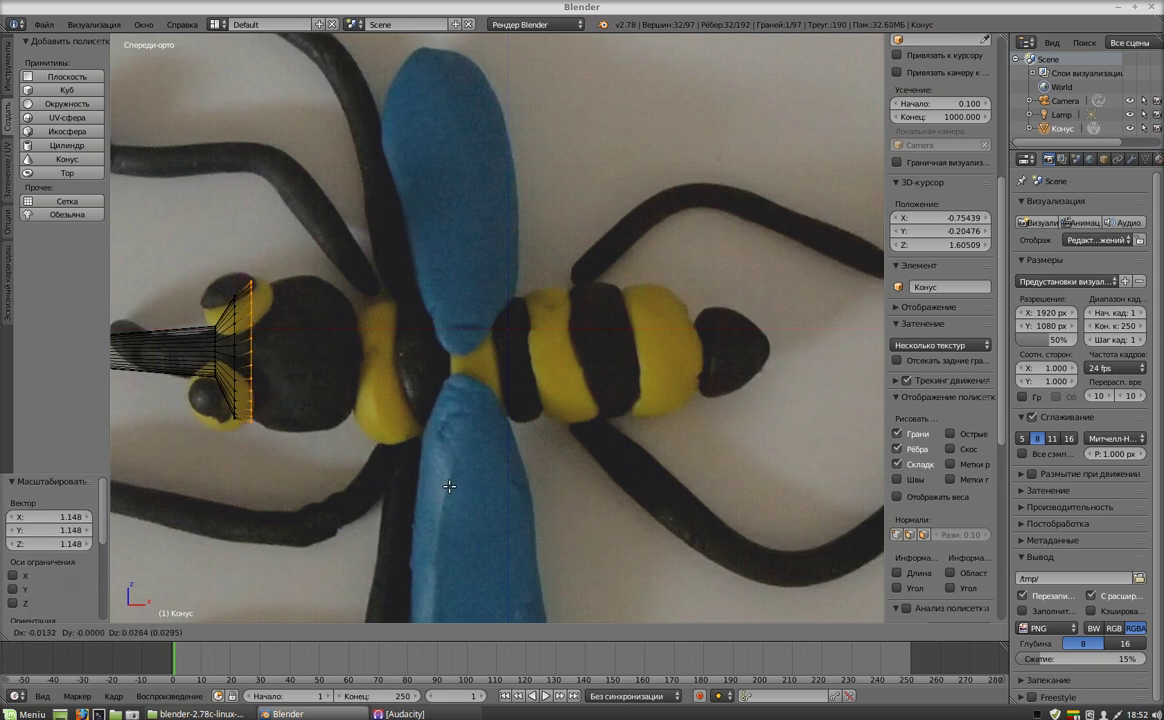
click(443, 496)
key(s)
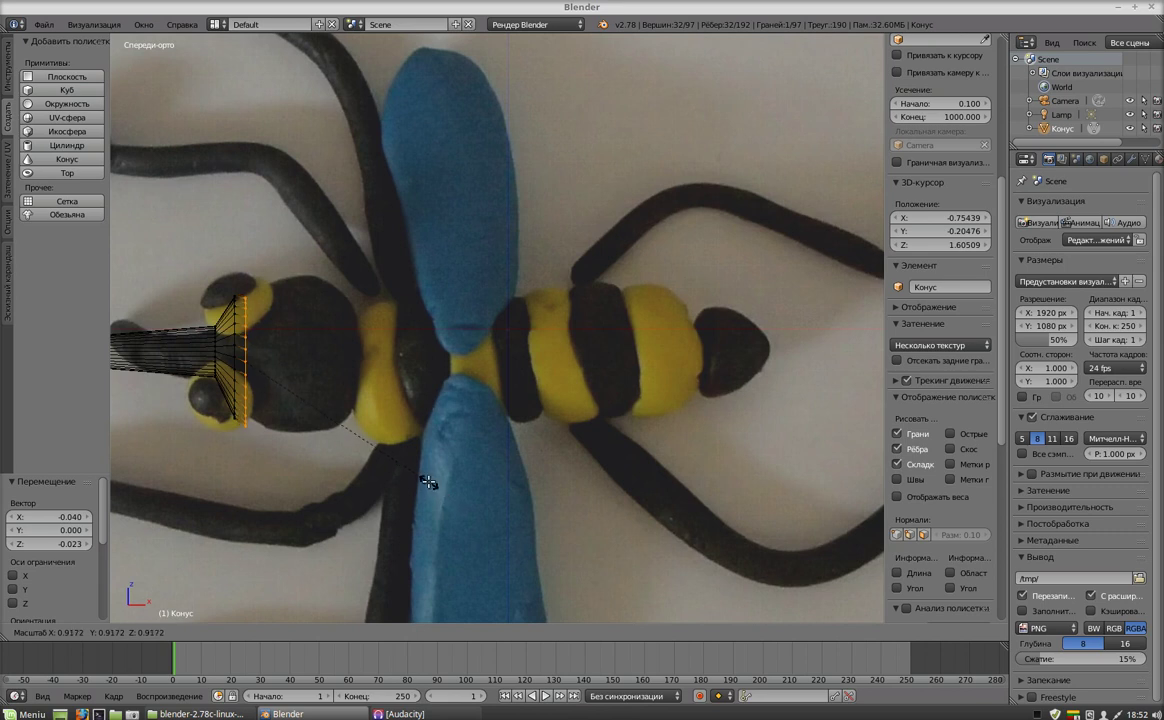
click(428, 483)
key(g)
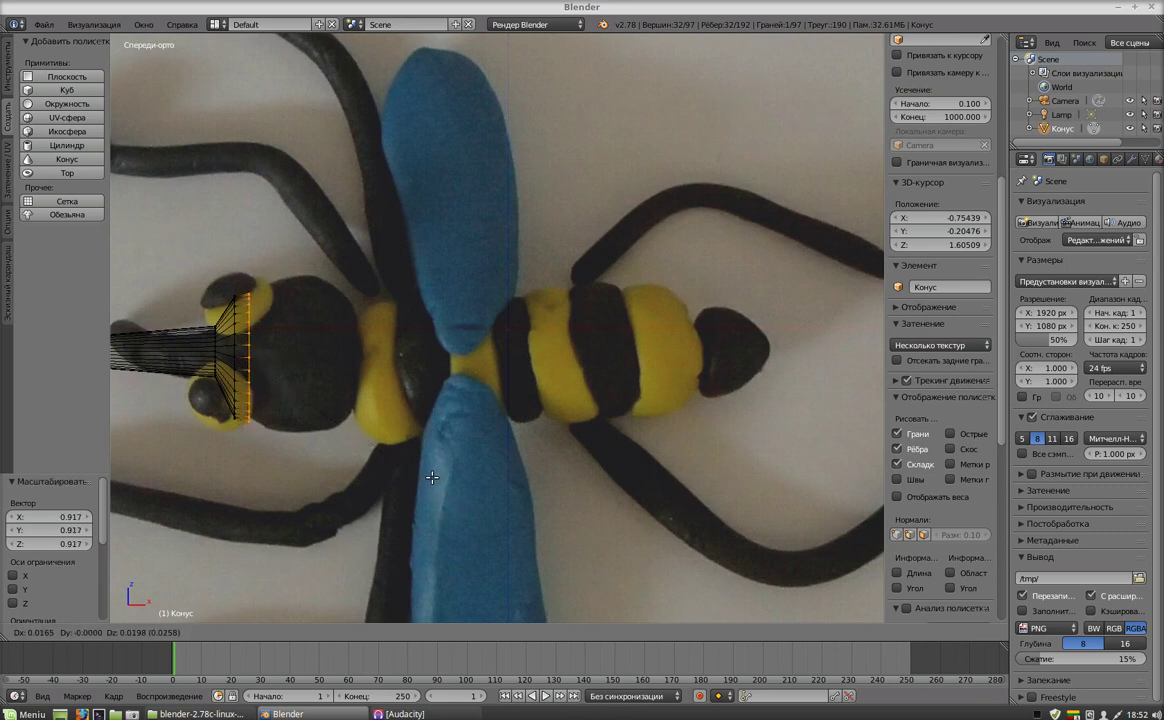
click(432, 478)
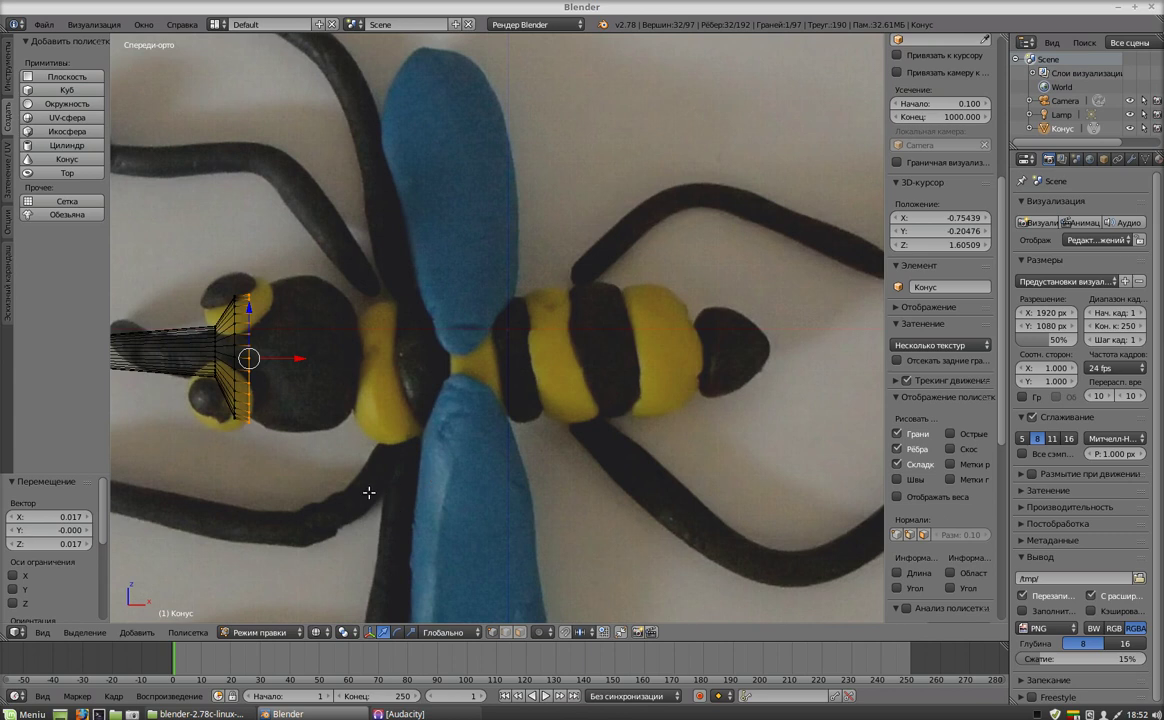
click(284, 638)
click(284, 621)
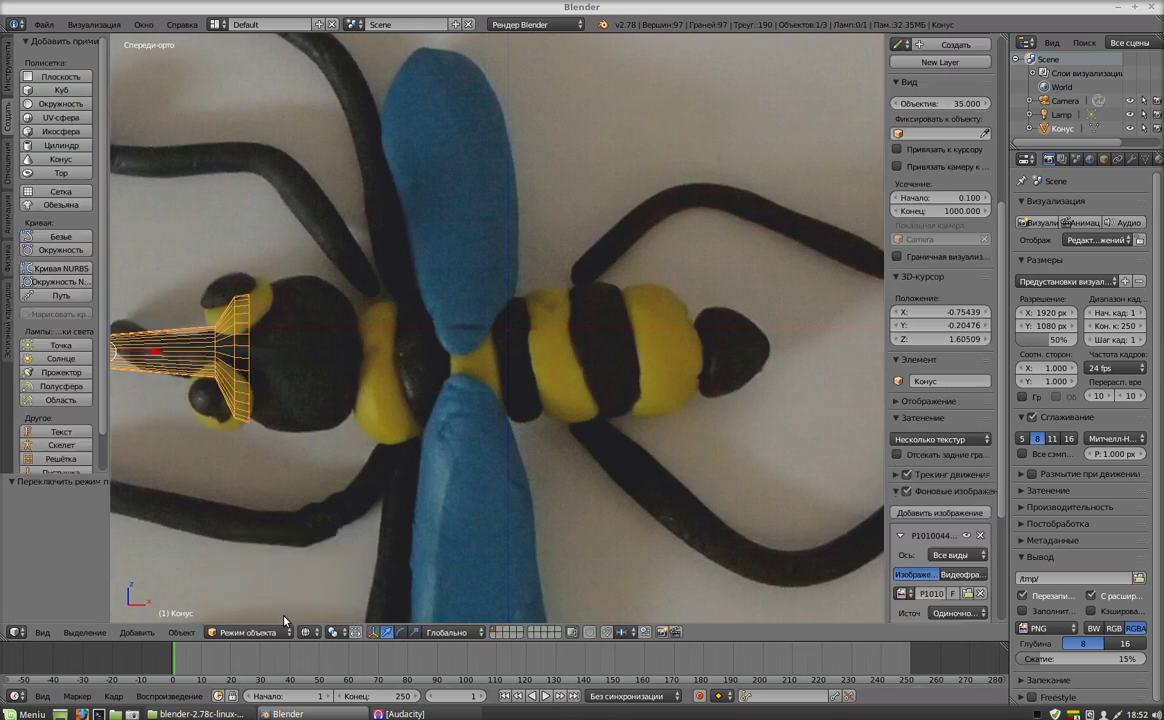
Shift the cone along X, then in Edit Mode widen its end ring to 1.124.
click(165, 355)
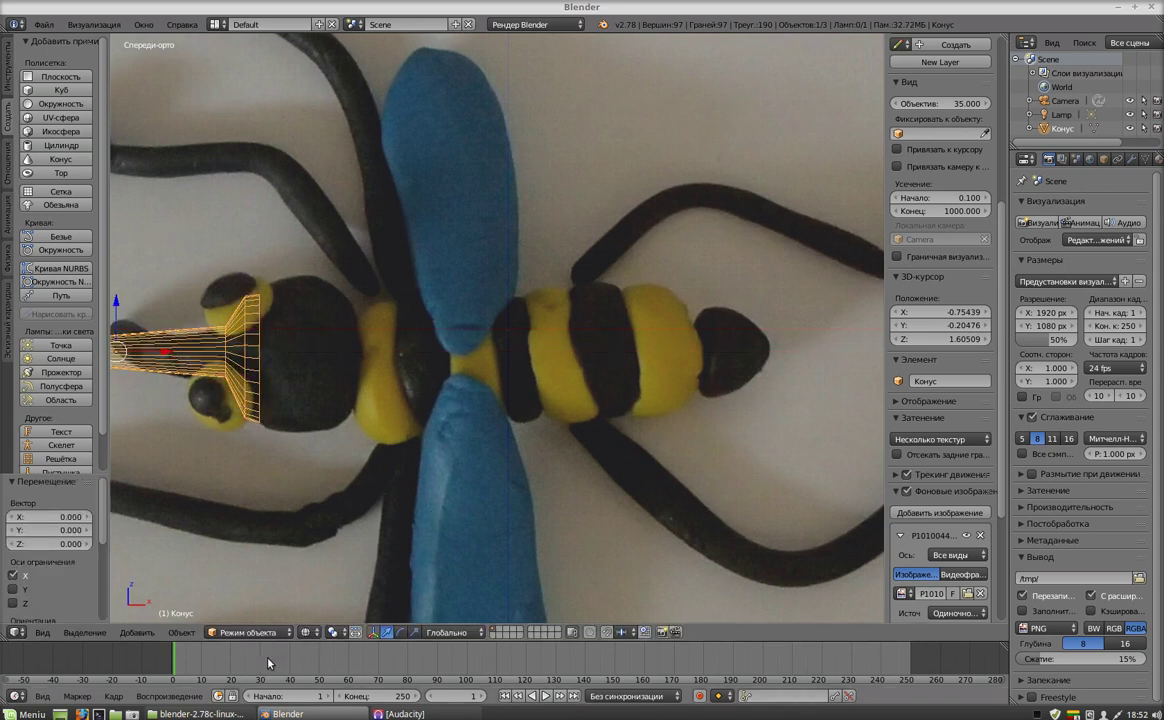
click(250, 632)
click(276, 603)
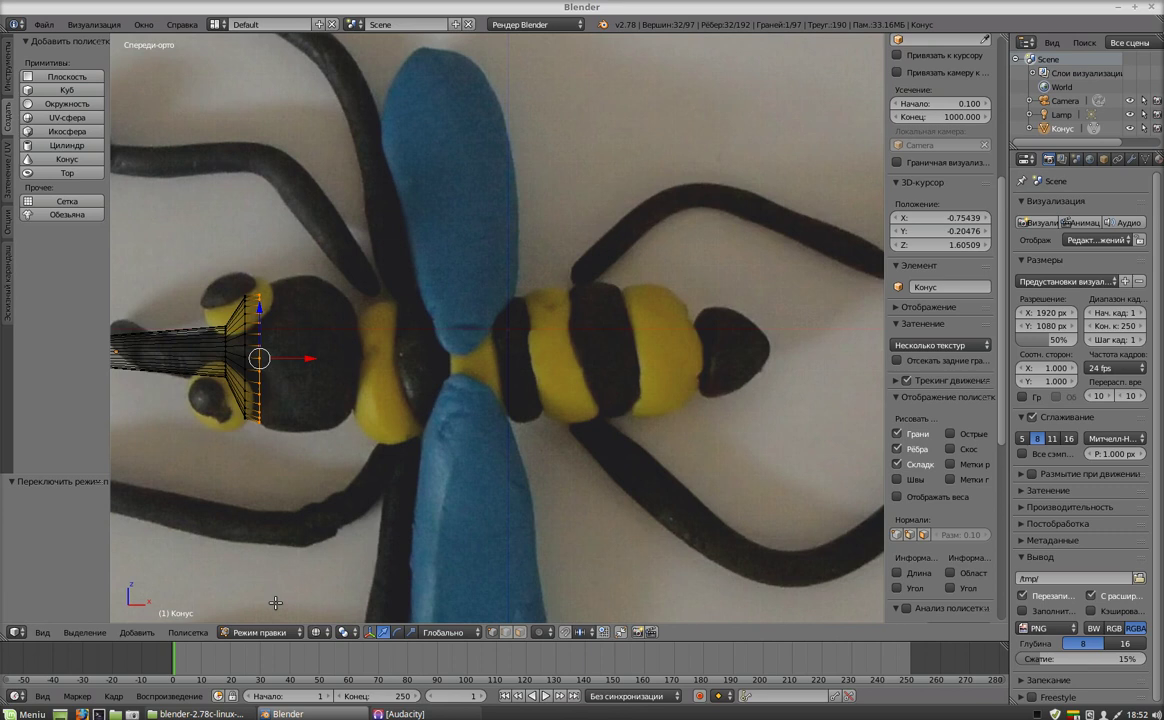
key(s)
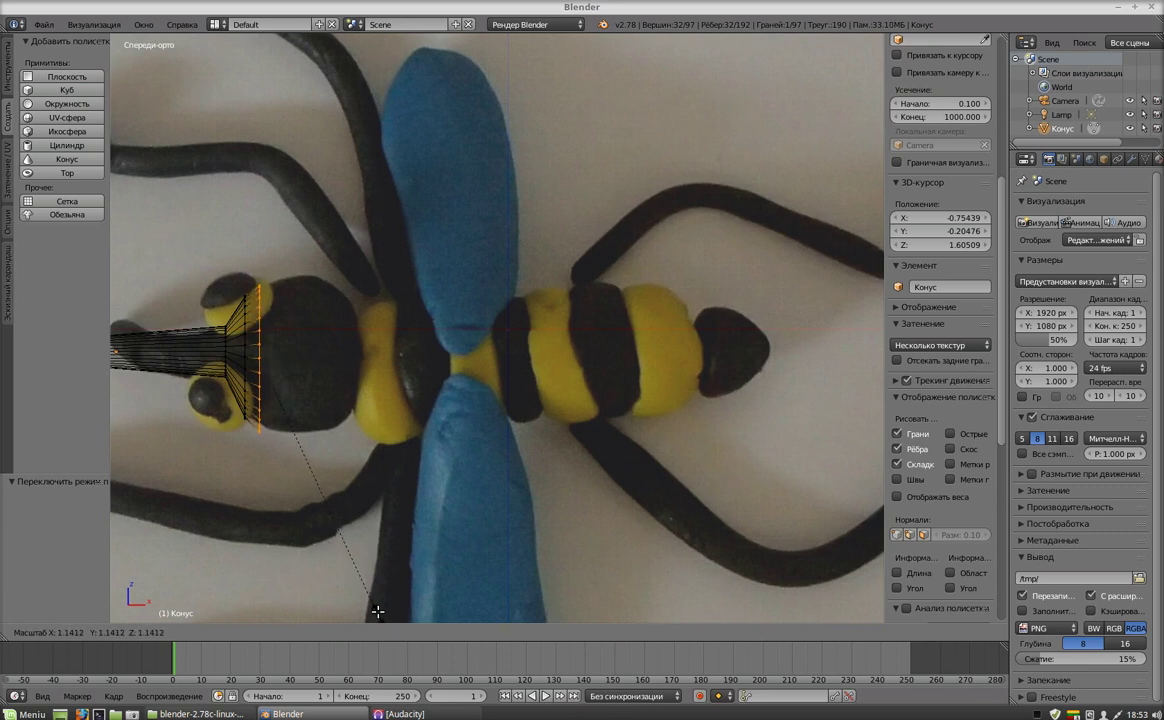
click(377, 611)
Extrude another ring from the head end and widen it to 1.070.
key(e)
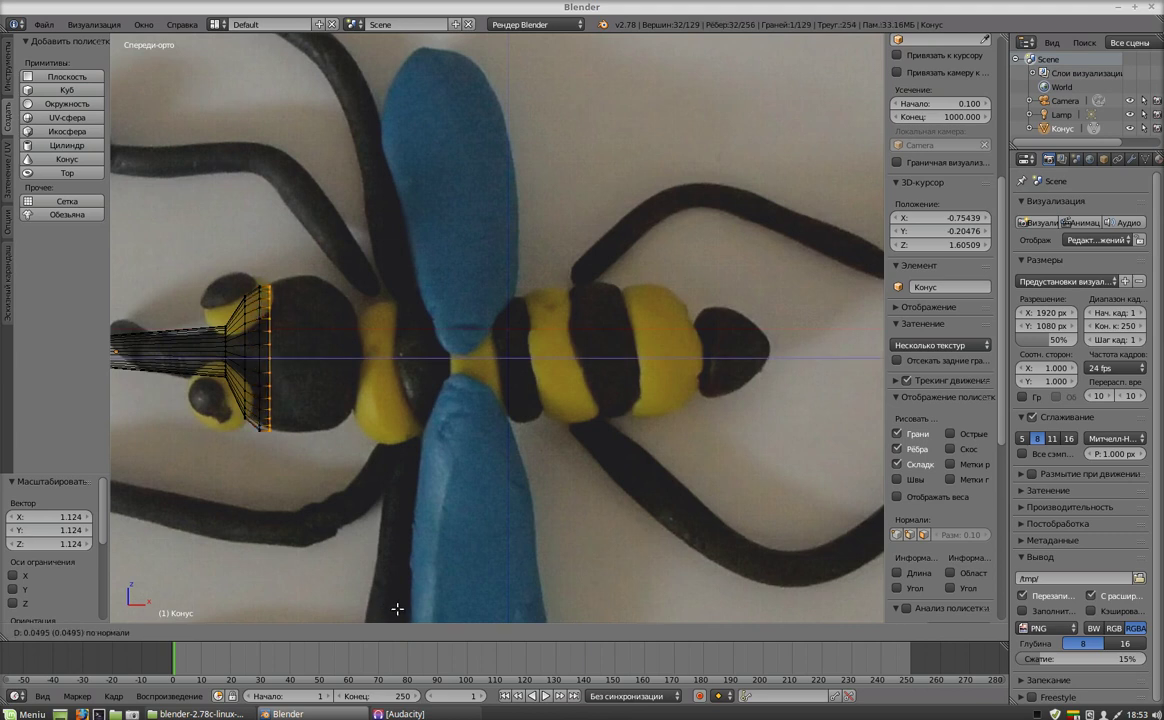
click(404, 612)
key(s)
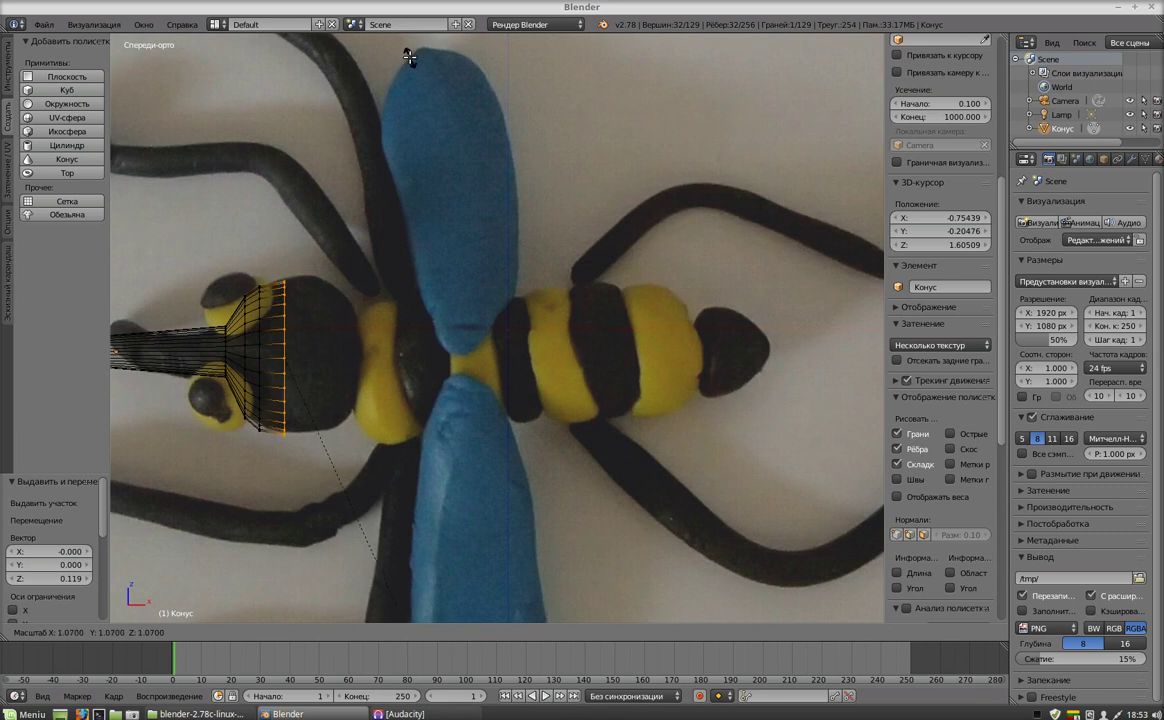
click(409, 57)
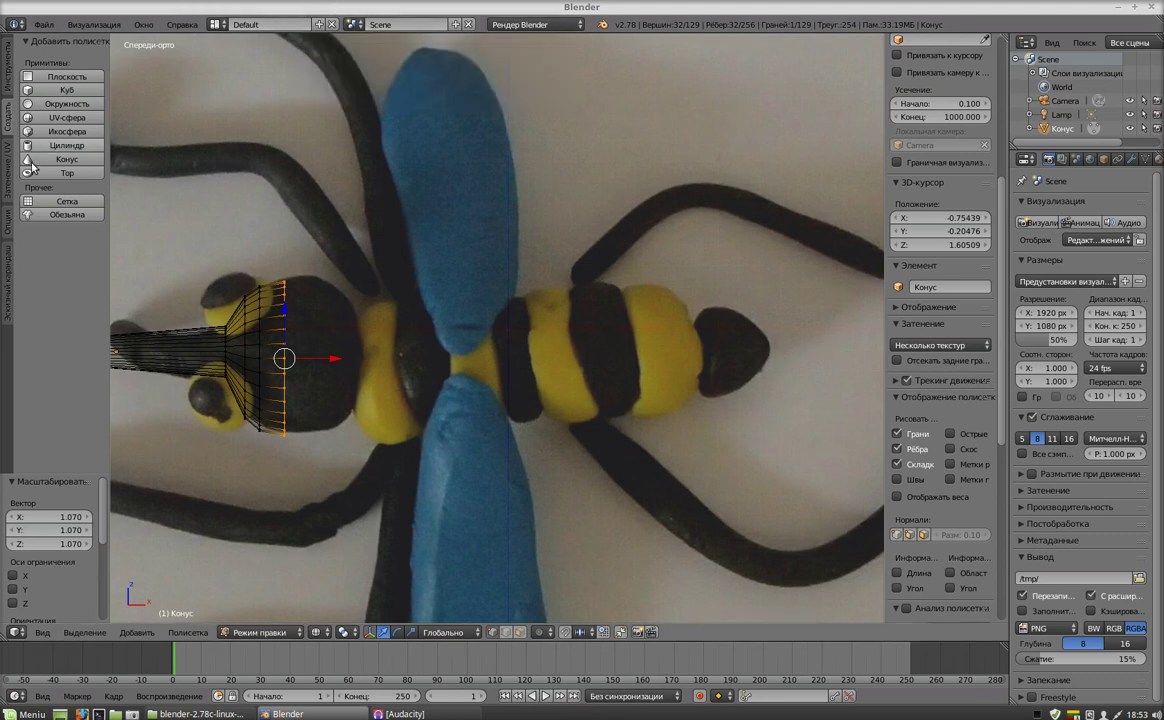
Raise the cone slightly along Z in Object Mode, then extrude a further head ring in Edit Mode.
click(265, 632)
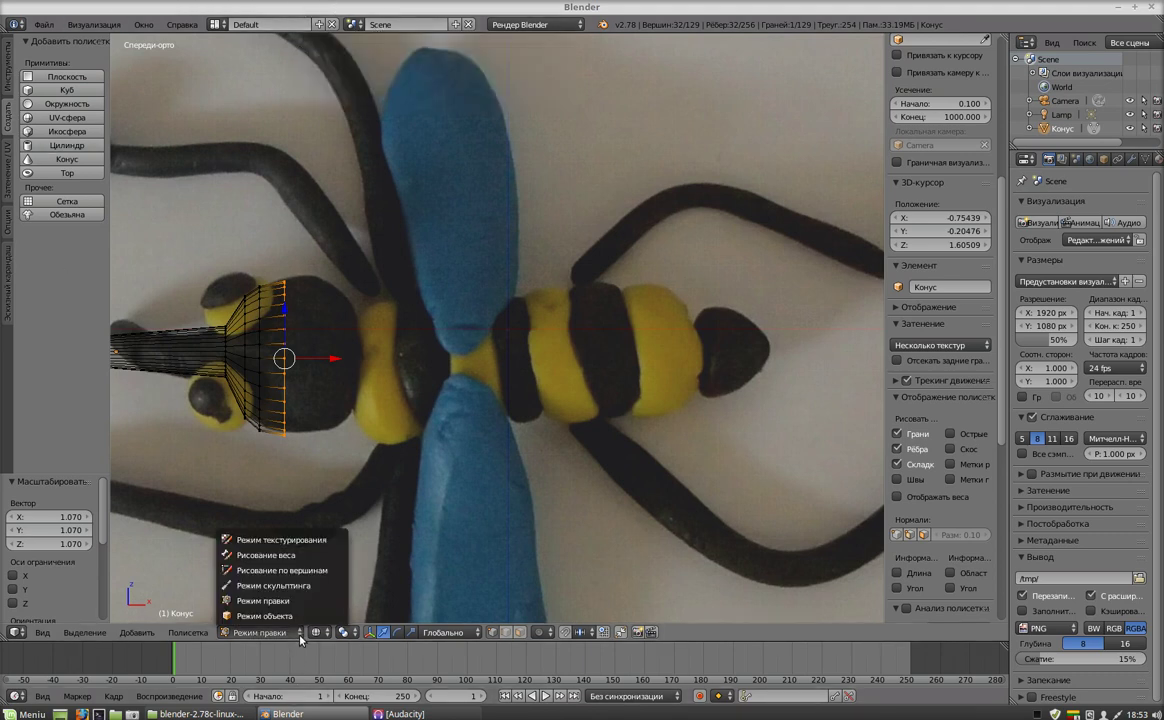
click(277, 614)
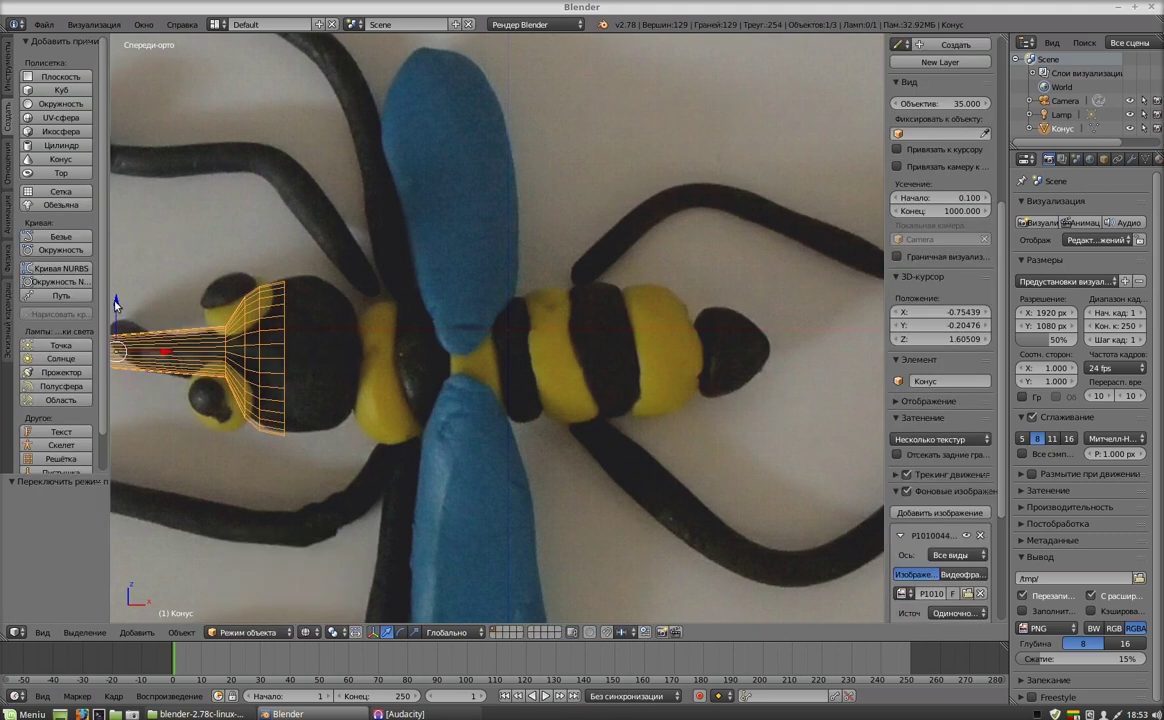
drag(117, 305, 116, 300)
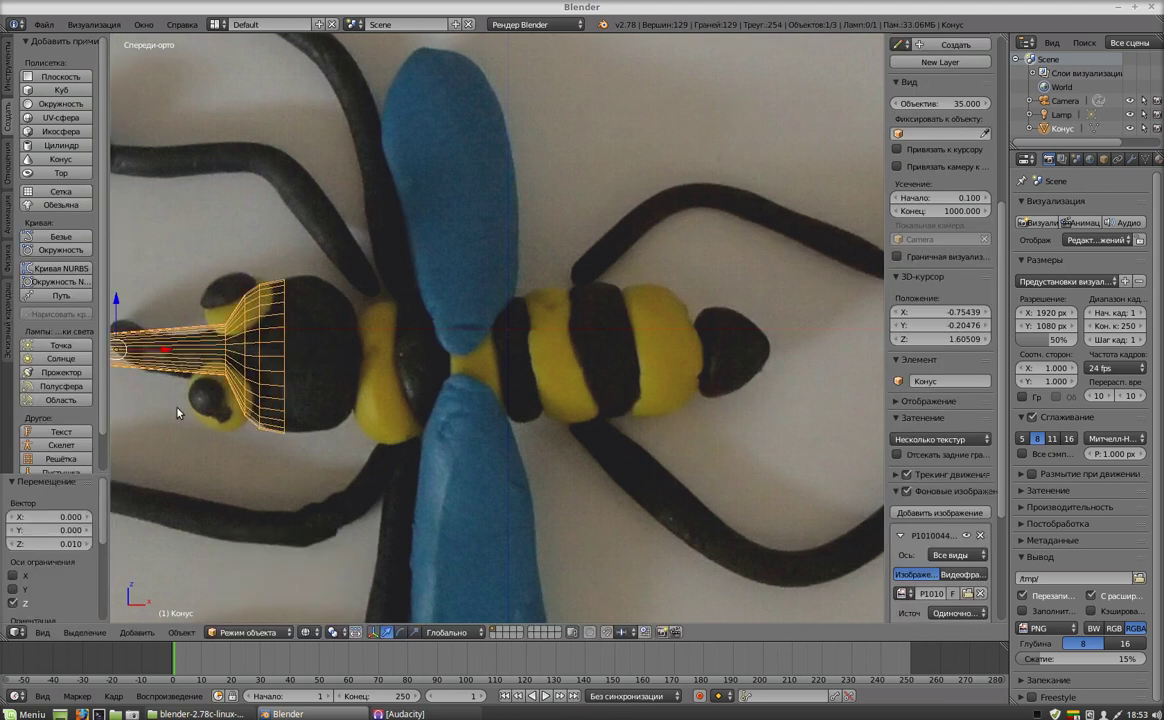
click(255, 632)
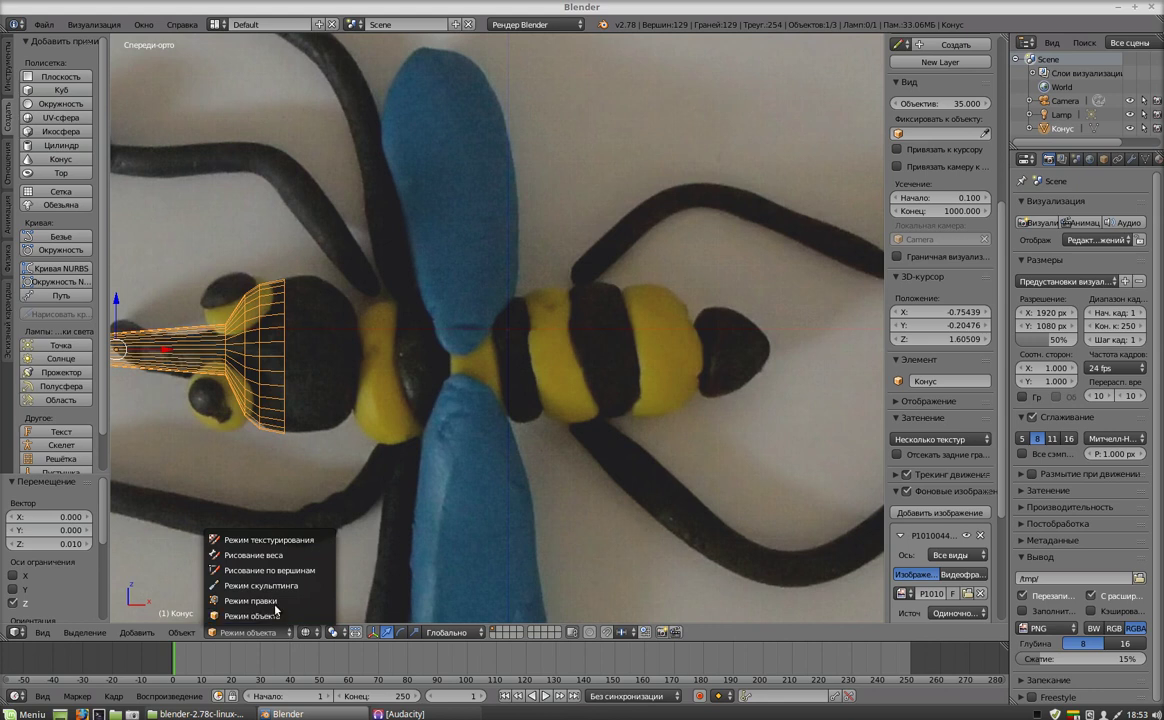
click(250, 590)
key(e)
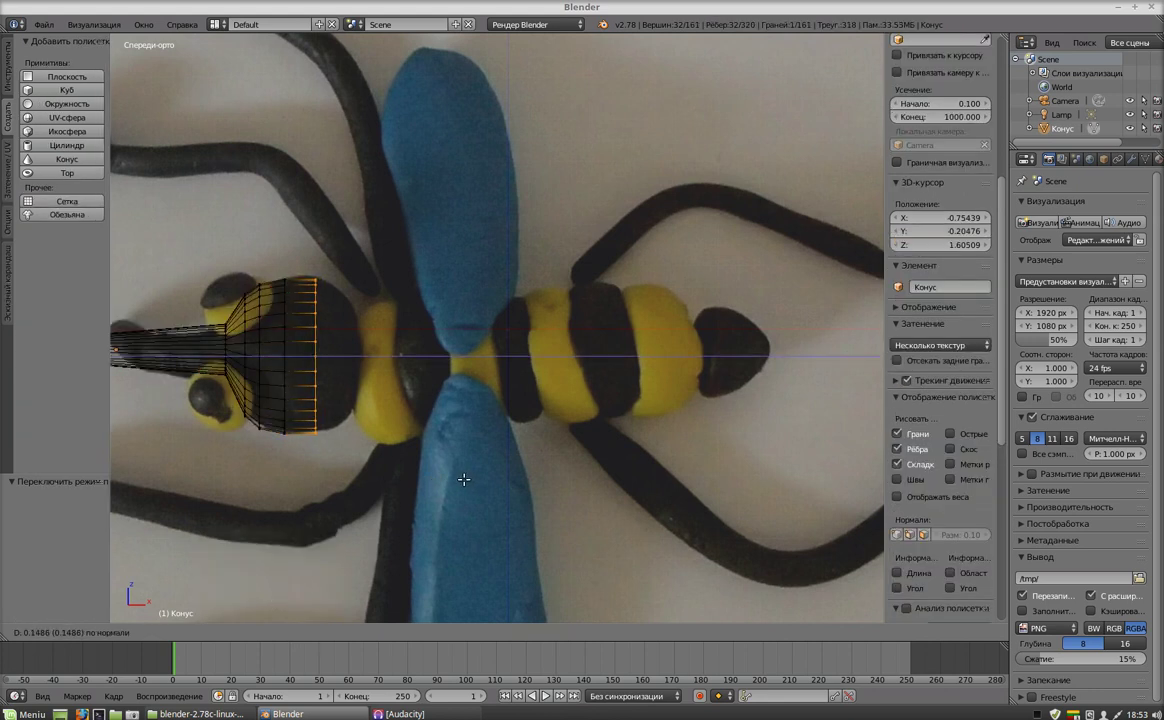
Add two more head rings, scaled to 1.026 and then 0.923.
click(462, 483)
key(s)
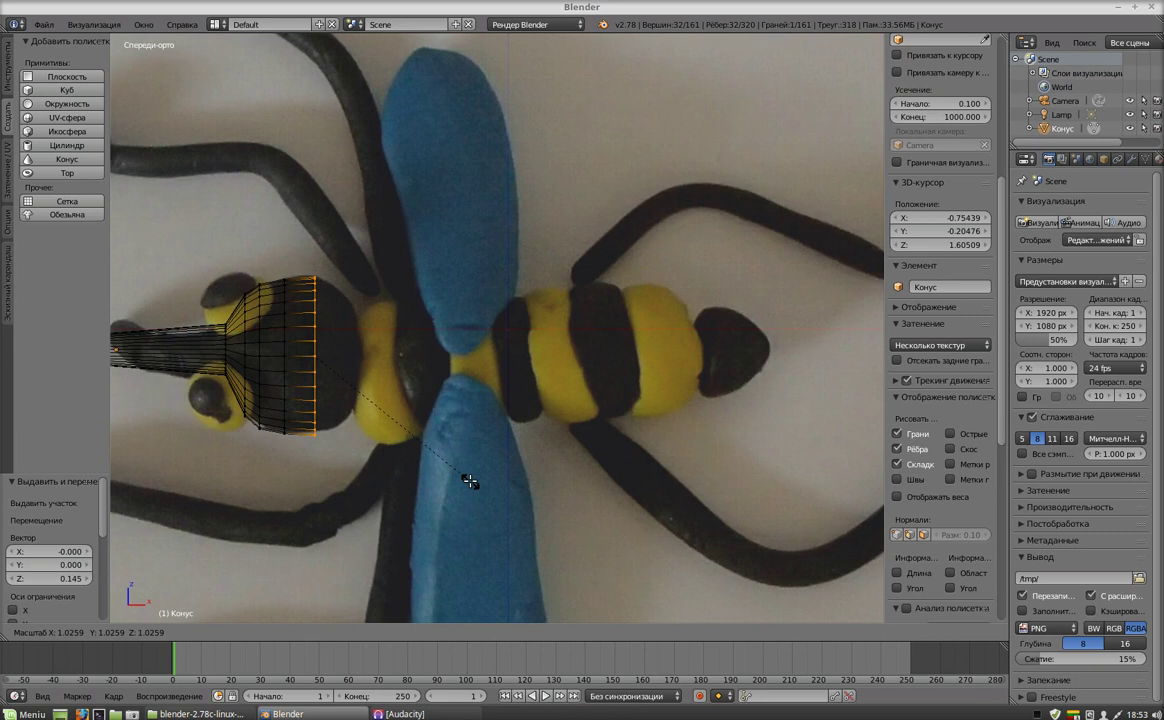
click(469, 482)
key(e)
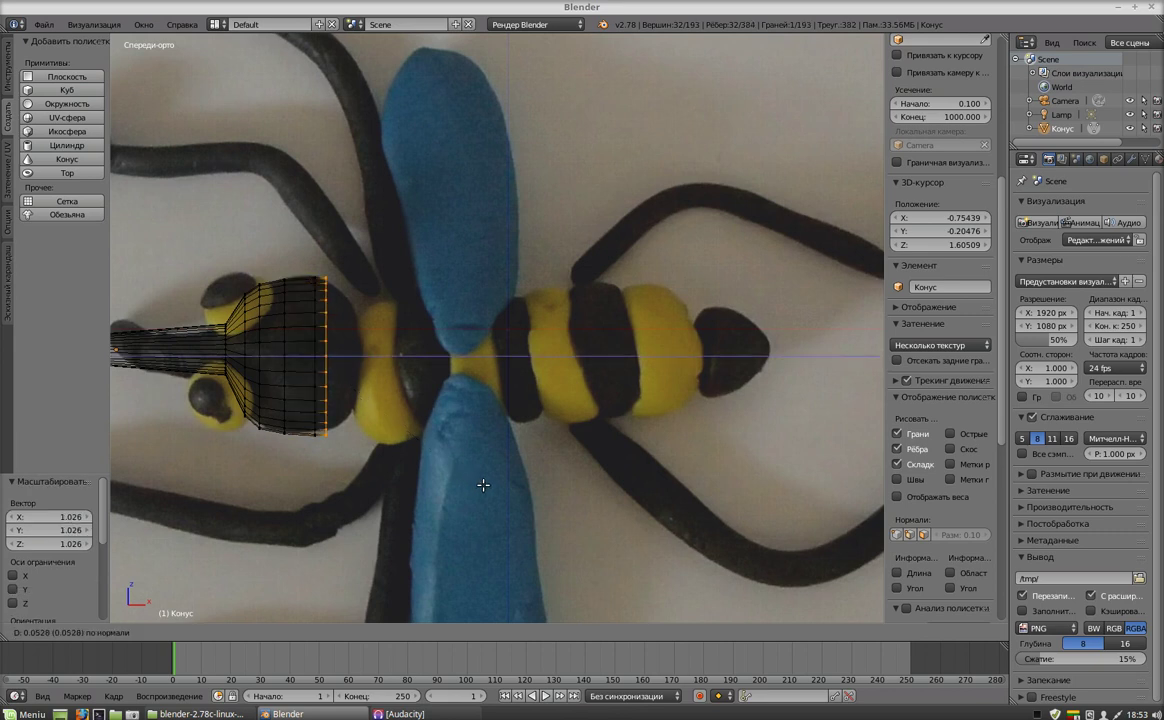
click(487, 485)
key(s)
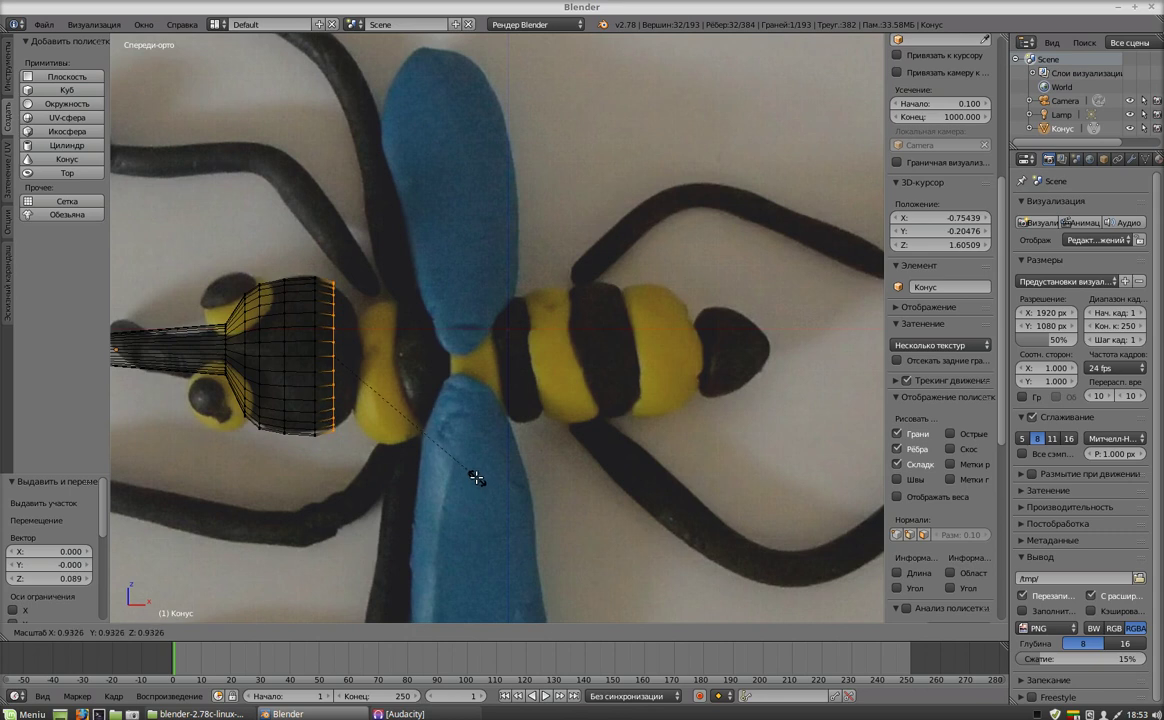
click(477, 478)
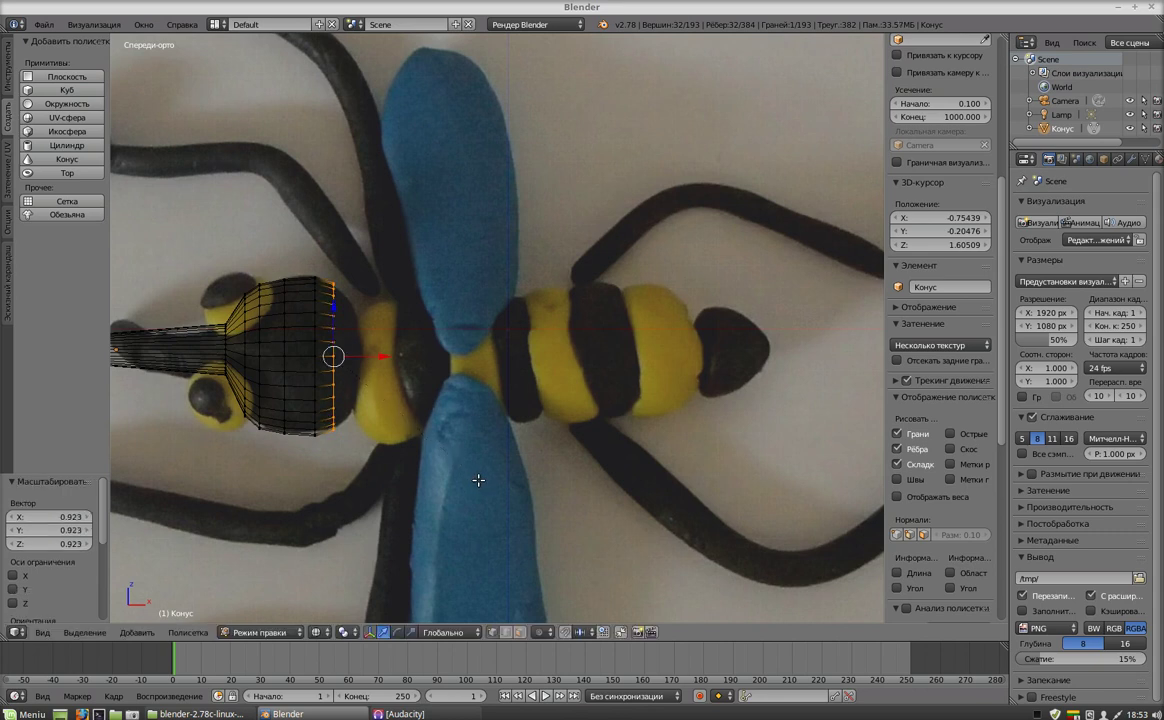
Extrude three closing rings toward the body, shrinking them to 0.892, 0.699 and 0.427.
key(e)
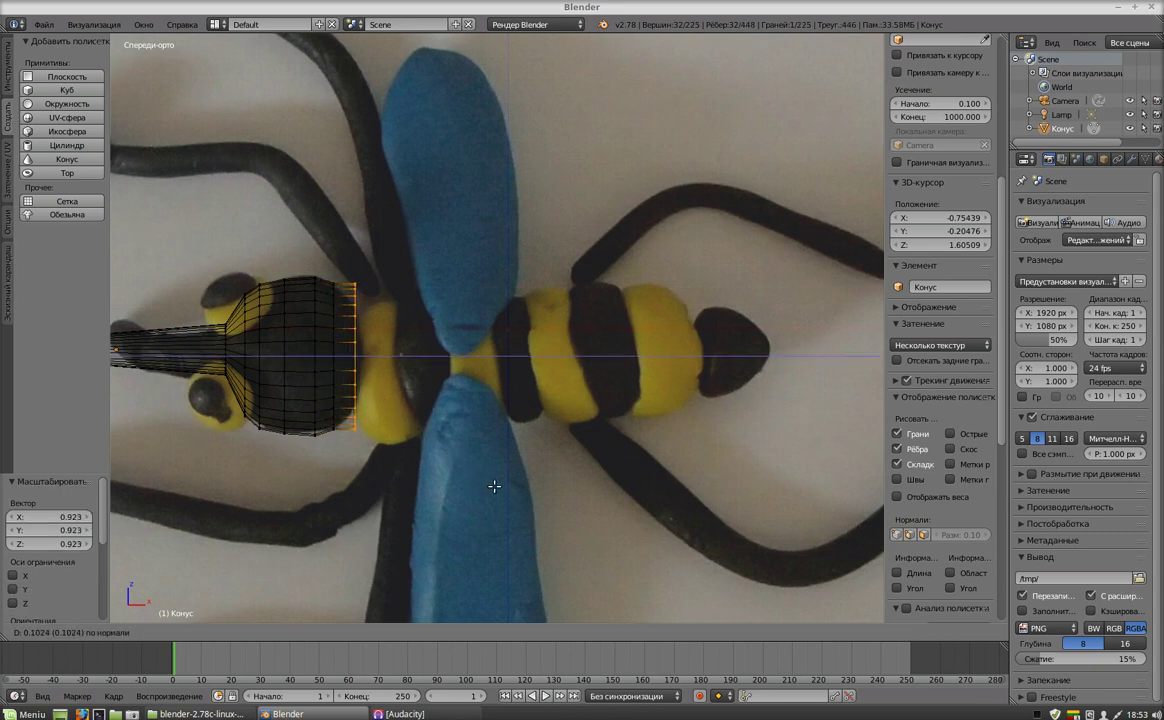
click(489, 488)
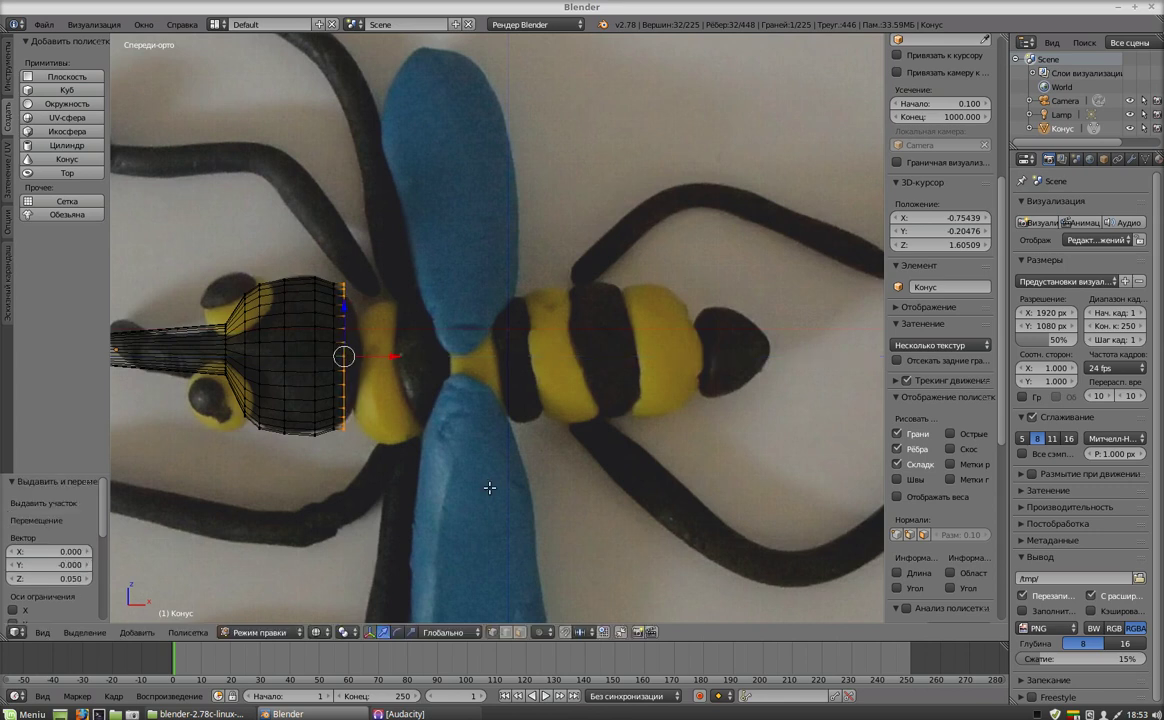
key(s)
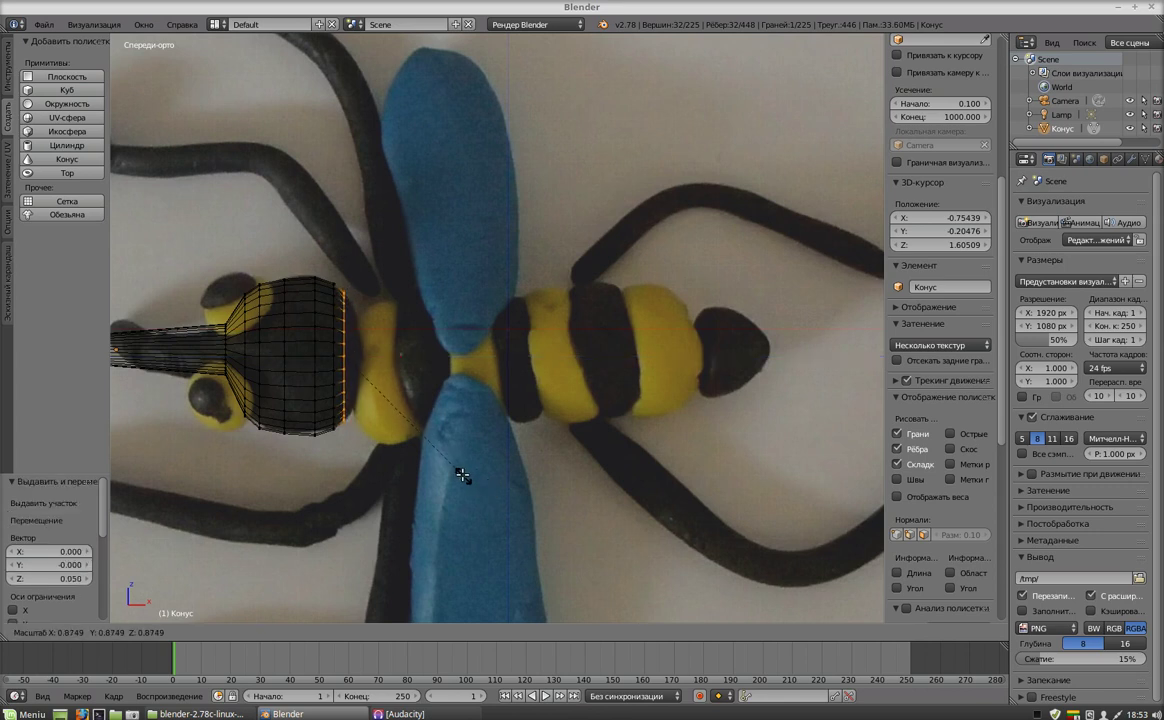
click(468, 484)
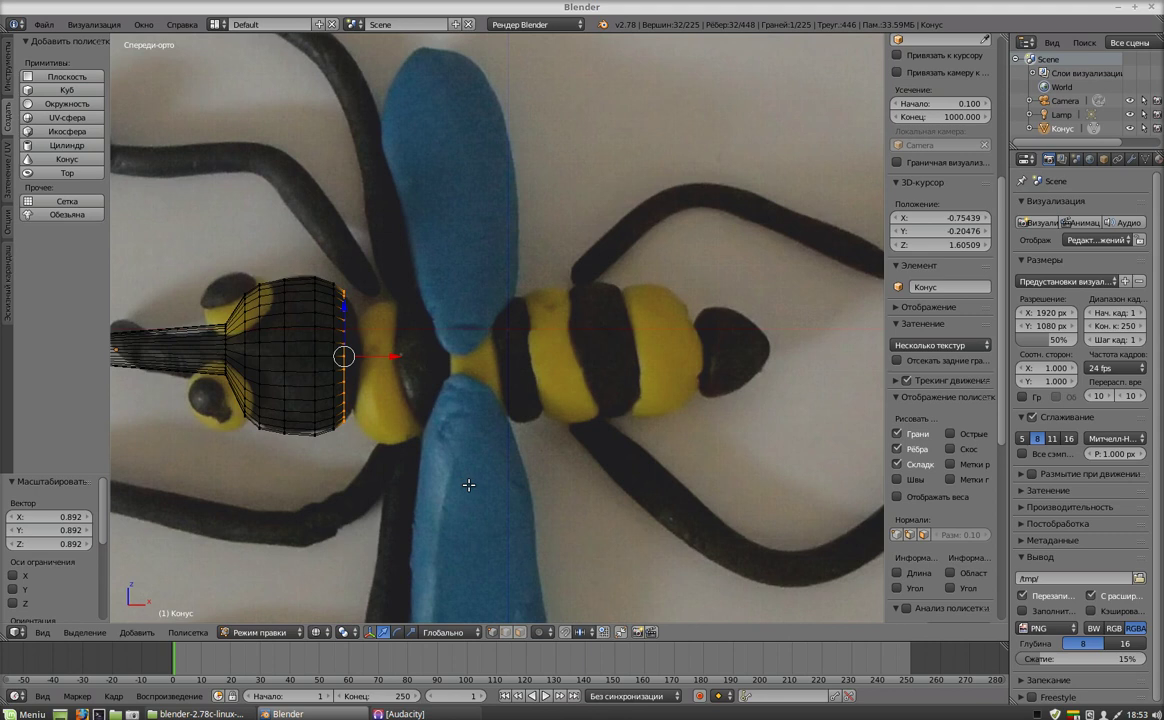
key(e)
click(479, 487)
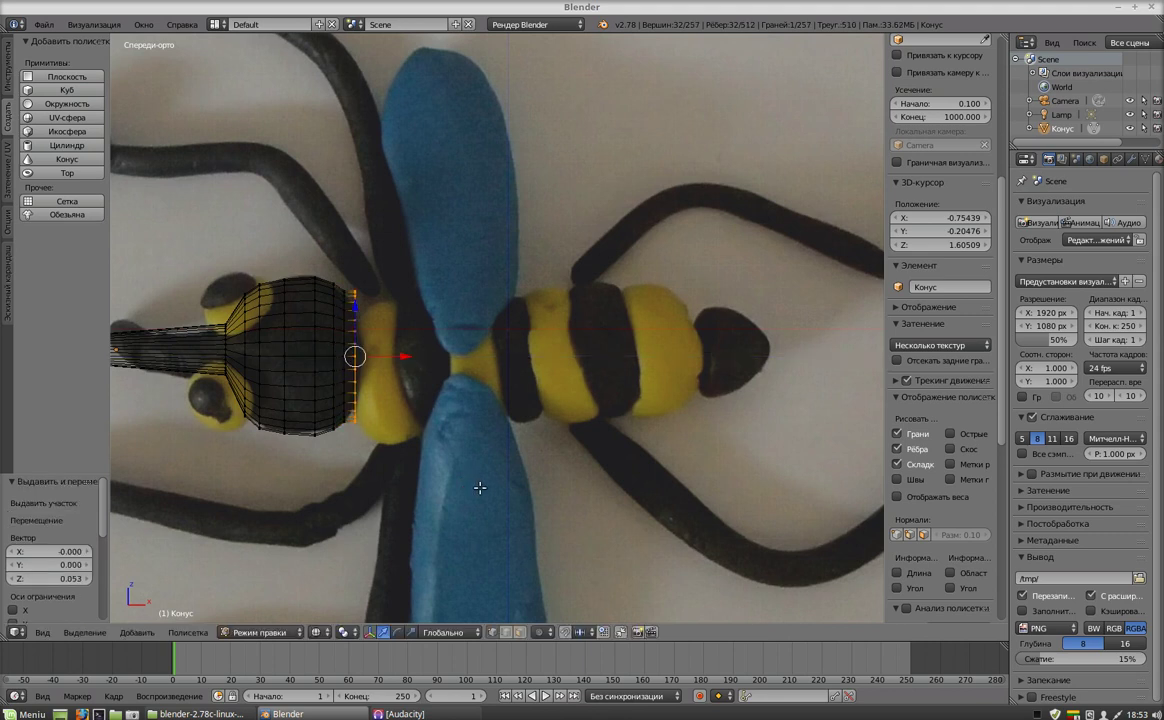
key(s)
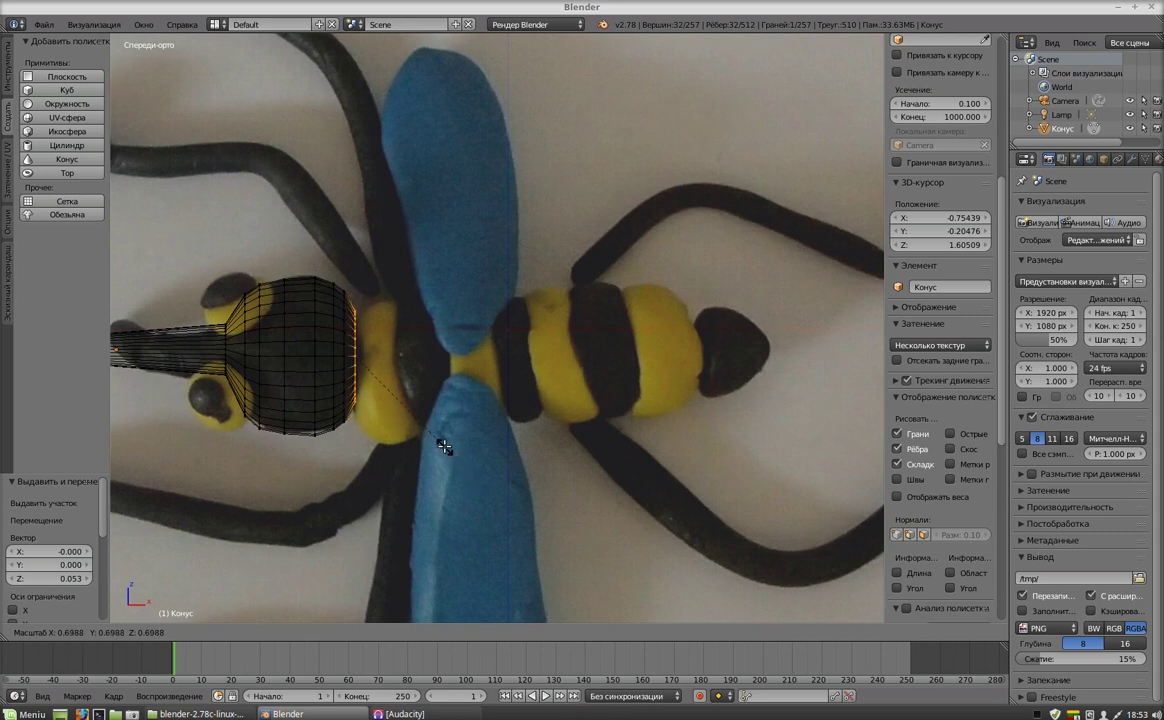
click(444, 446)
key(e)
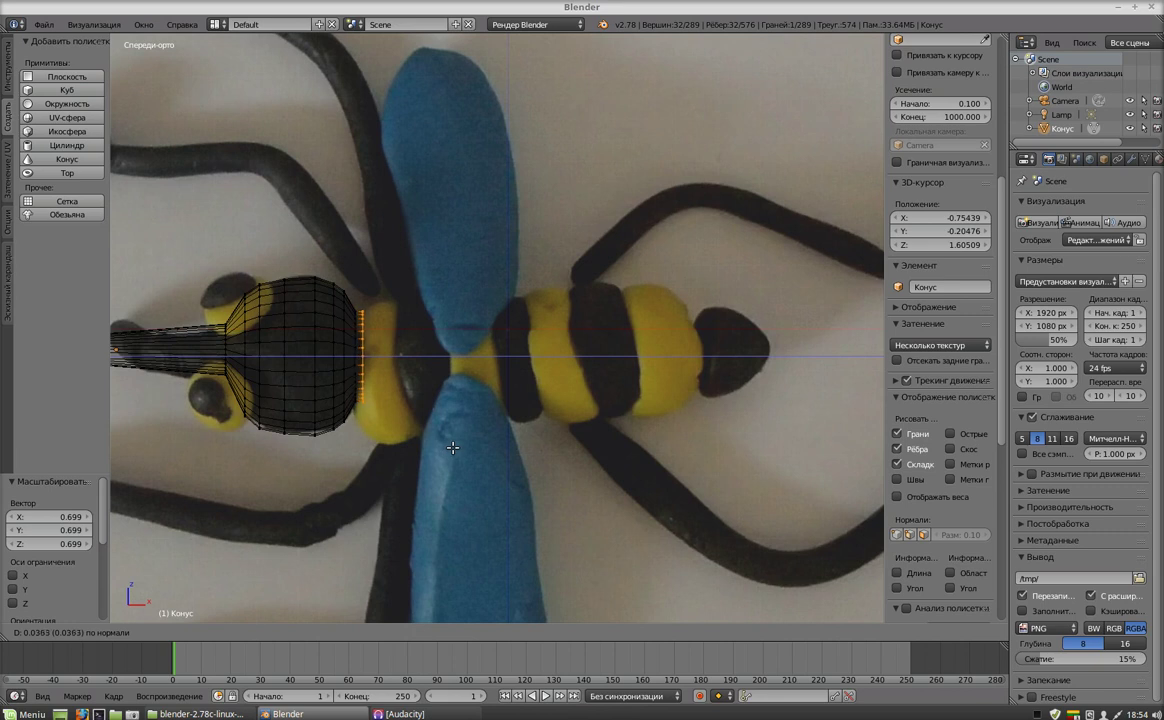
click(450, 447)
key(s)
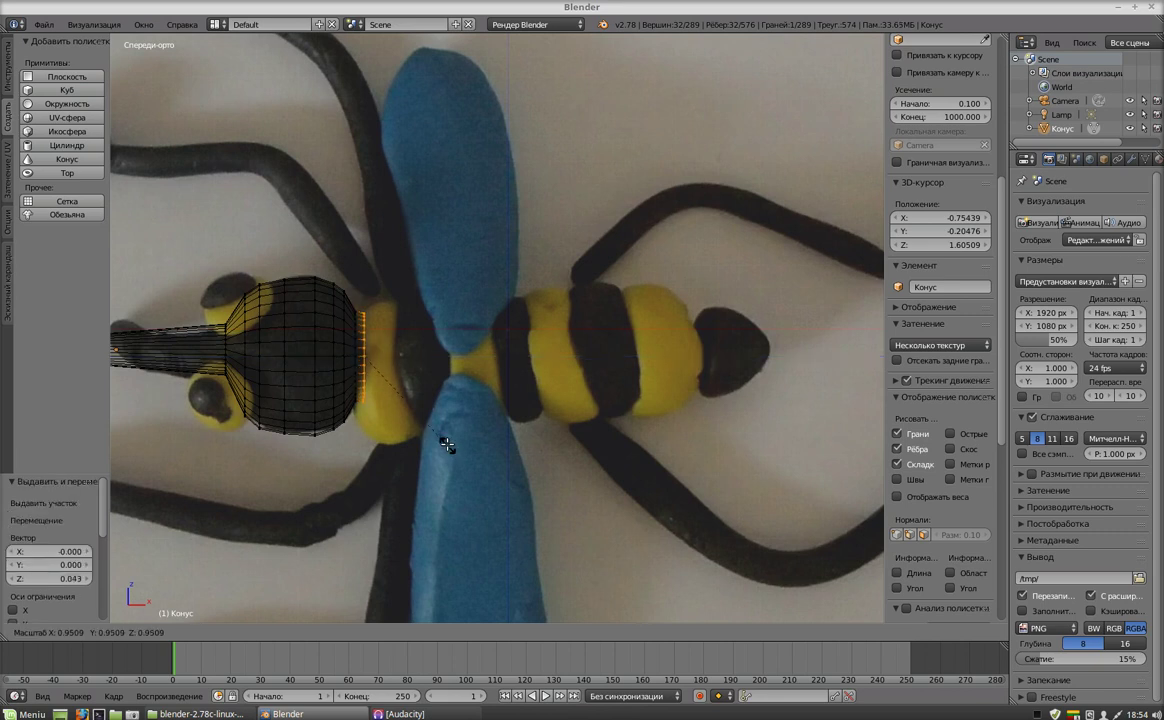
click(388, 404)
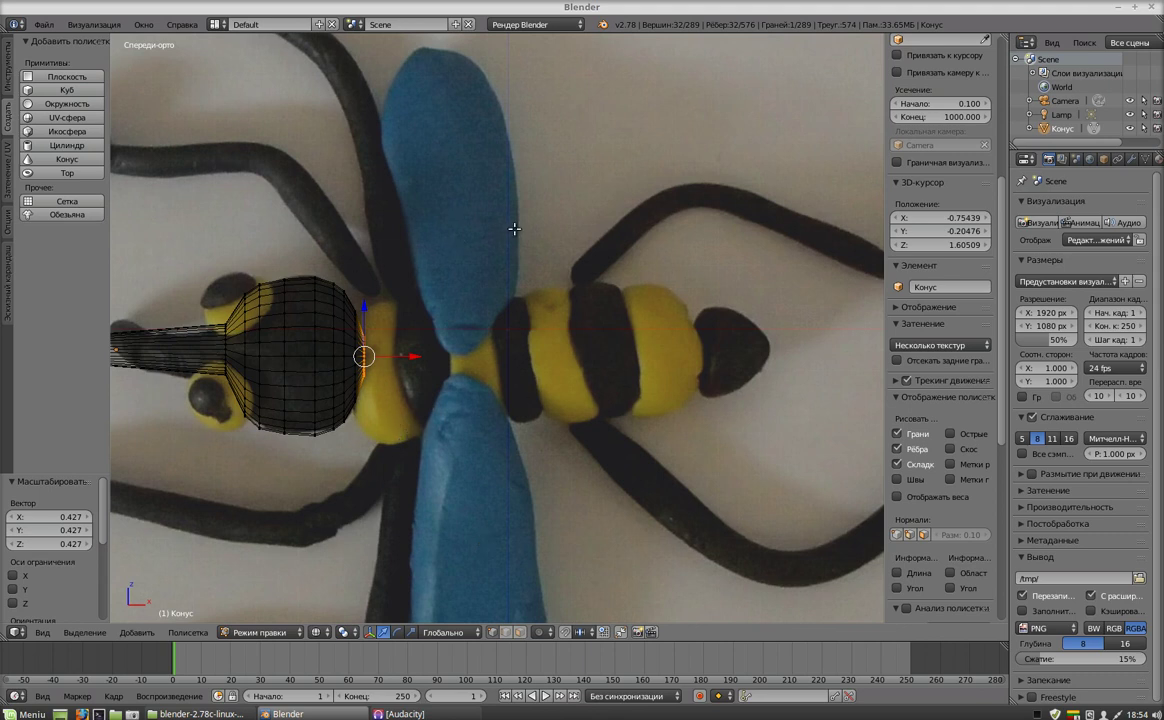
In Object Mode, nudge the head piece down and left, then add a 32-segment, 16-ring UV sphere.
scroll(363, 334, down, 3)
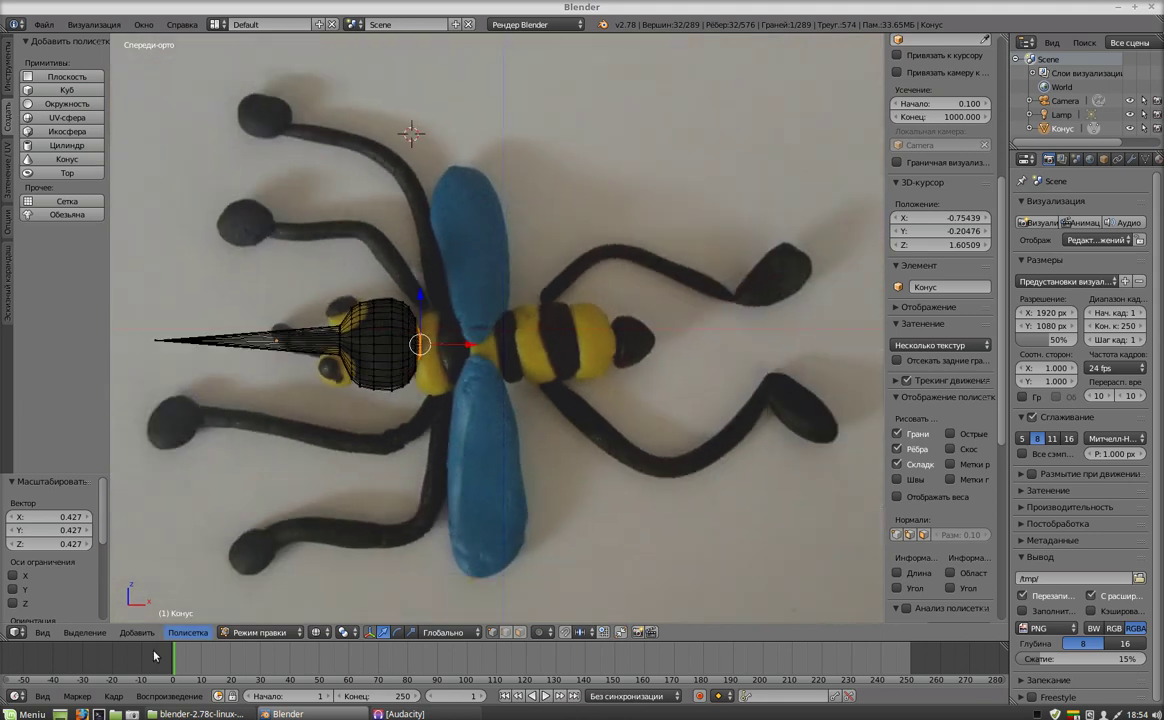
click(299, 632)
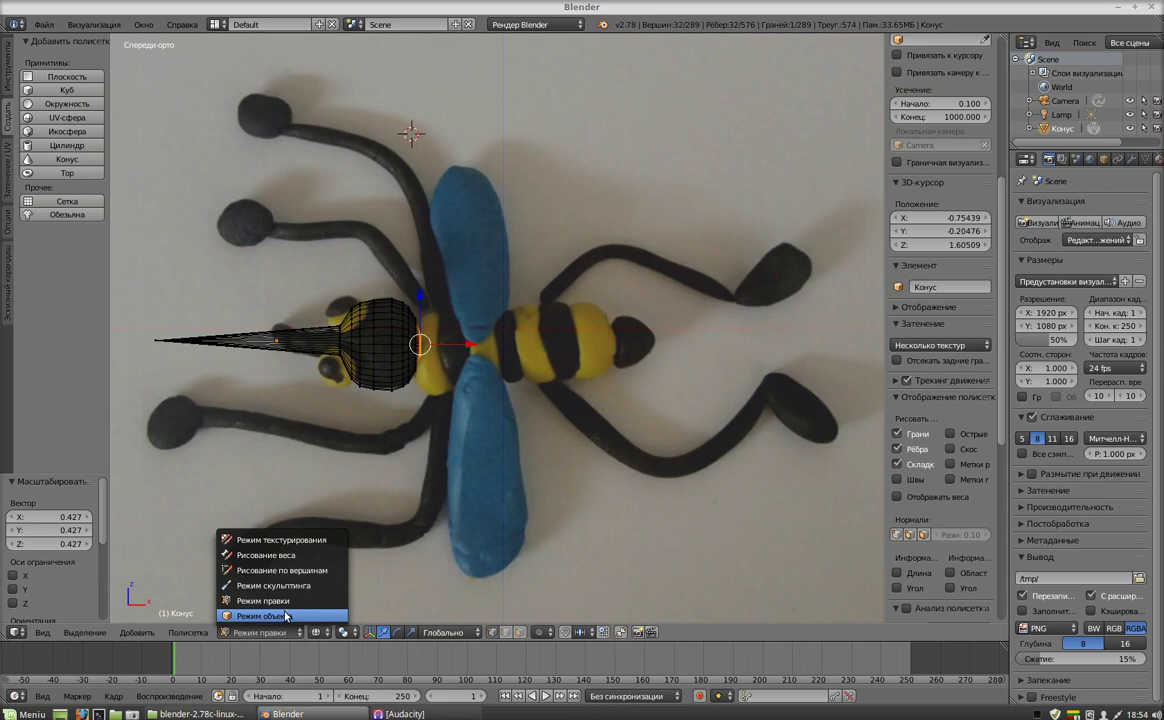
click(265, 624)
drag(277, 291, 276, 300)
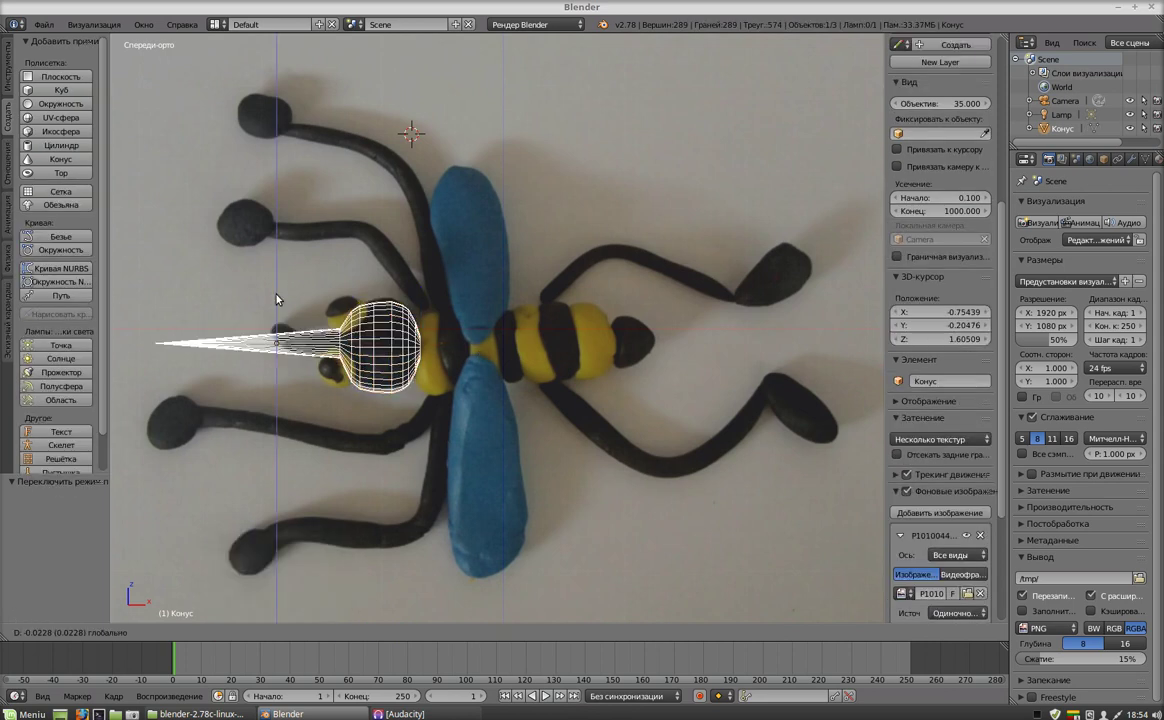
drag(328, 350, 336, 352)
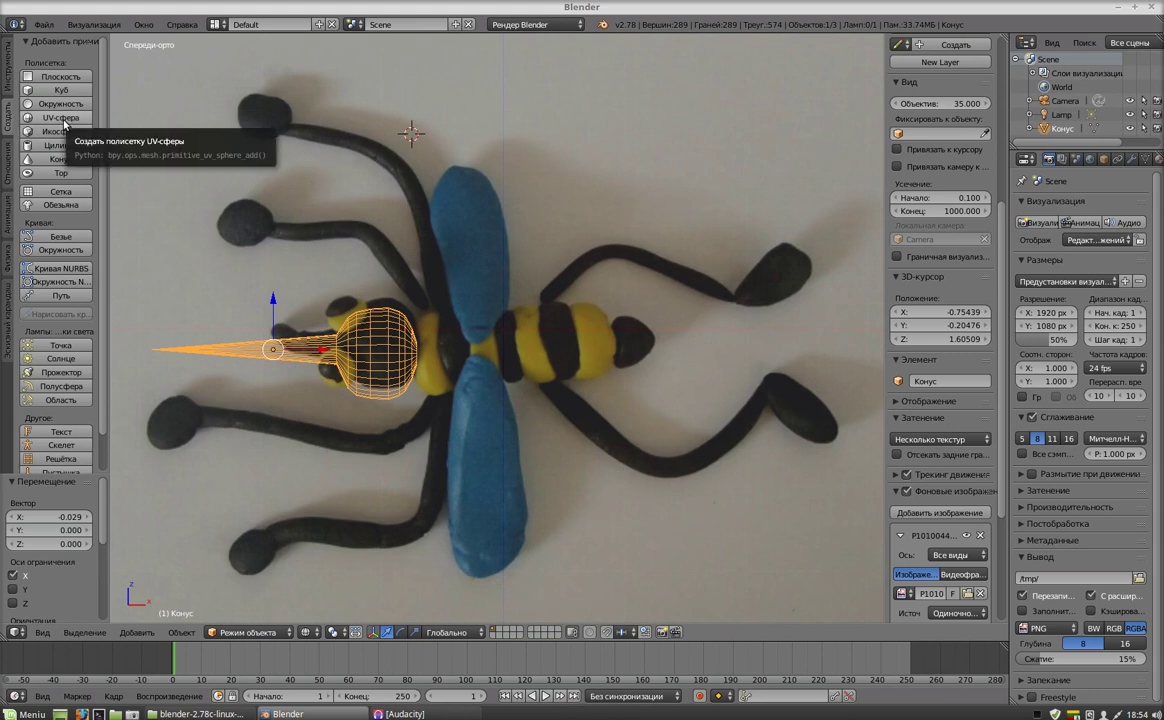
click(61, 118)
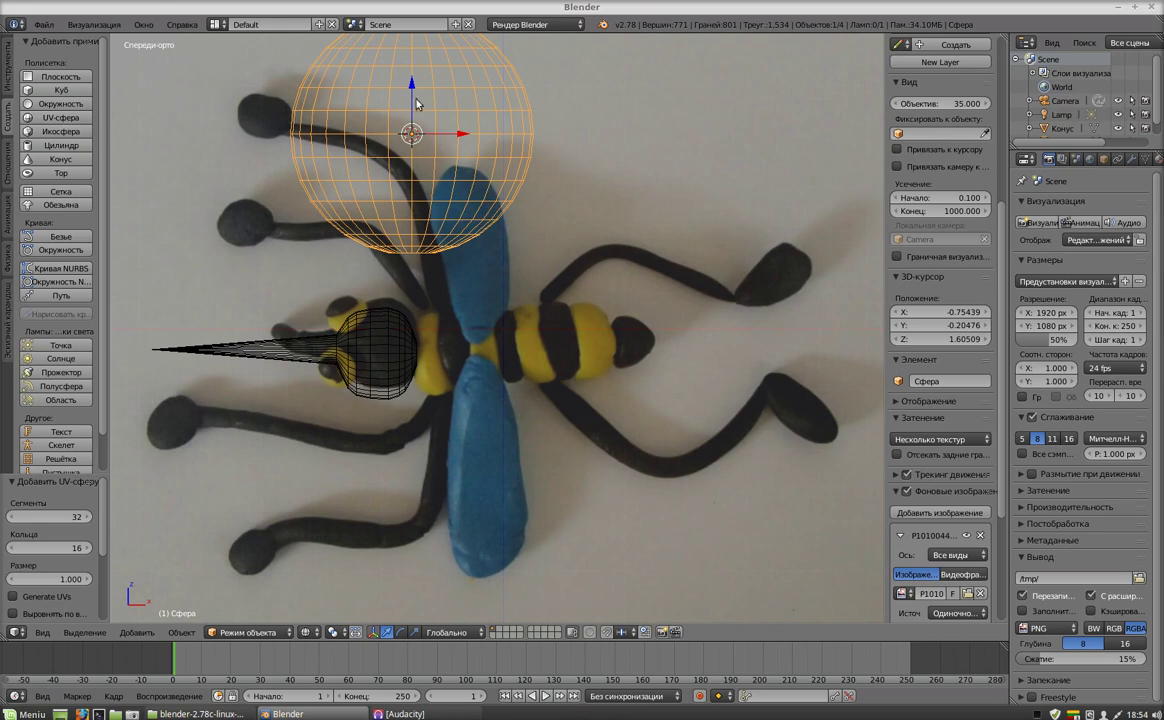
Move the sphere onto the bee's body, shrink it to 0.348, and lower it slightly along Z.
mouse_move(414, 88)
mouse_down()
mouse_move(463, 401)
mouse_move(605, 401)
mouse_up()
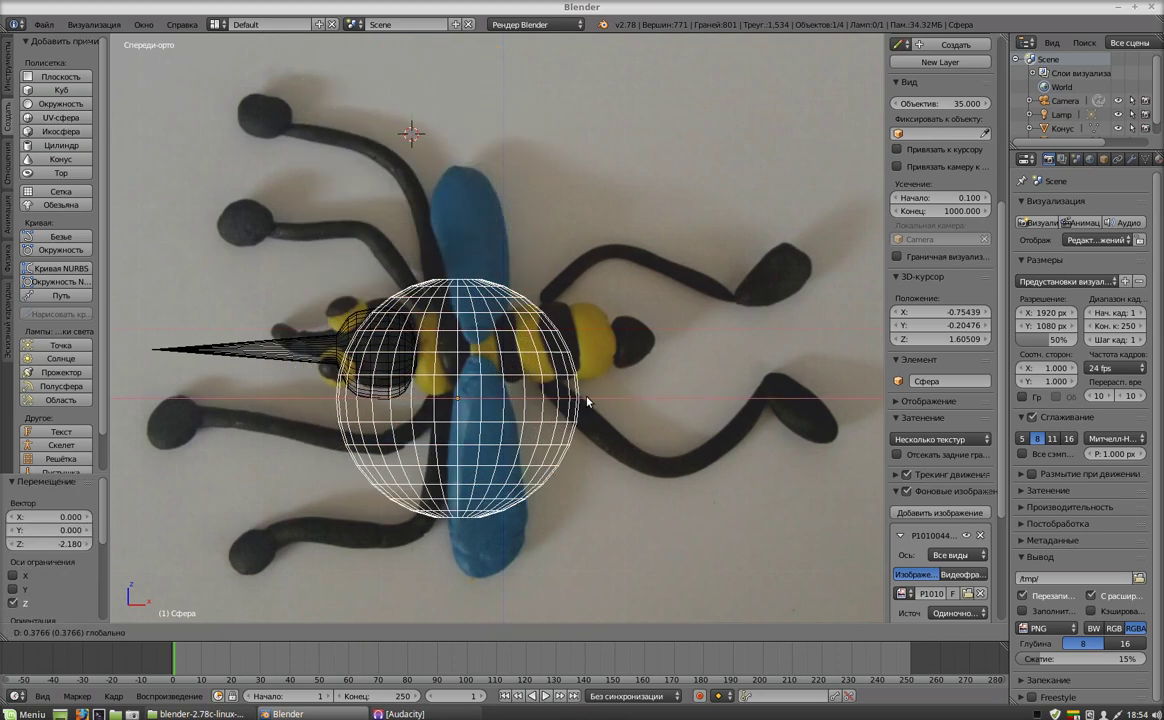
drag(555, 331, 561, 266)
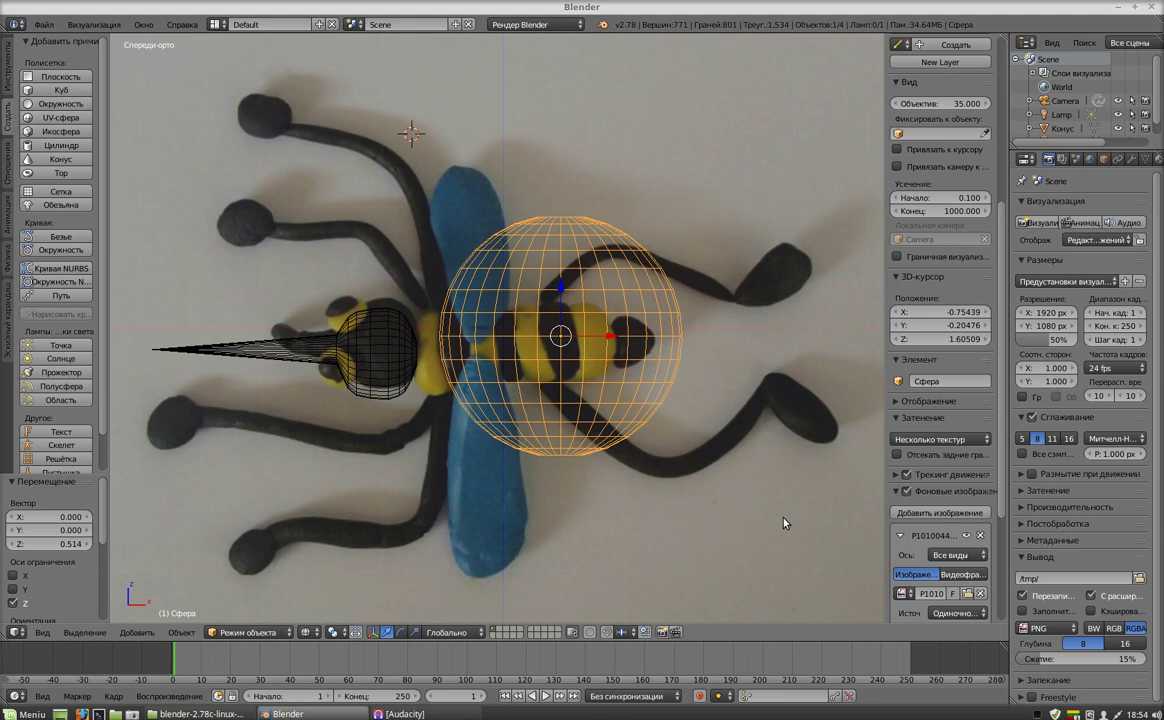
key(s)
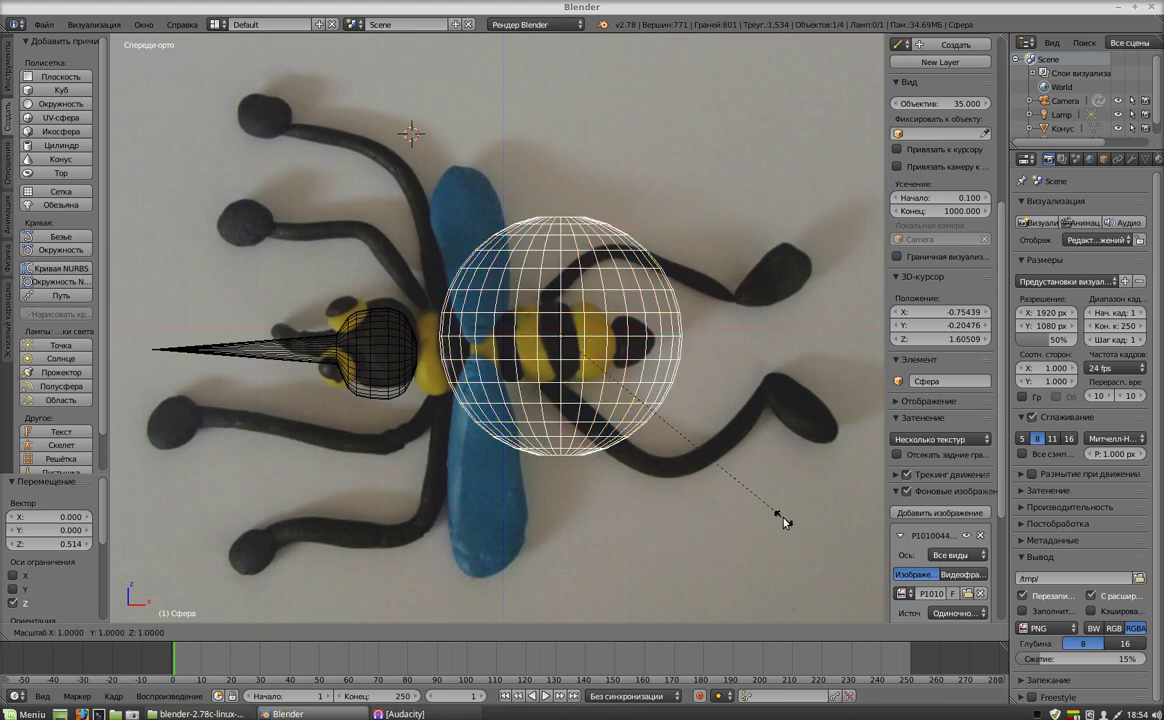
click(613, 416)
key(g)
key(z)
click(512, 276)
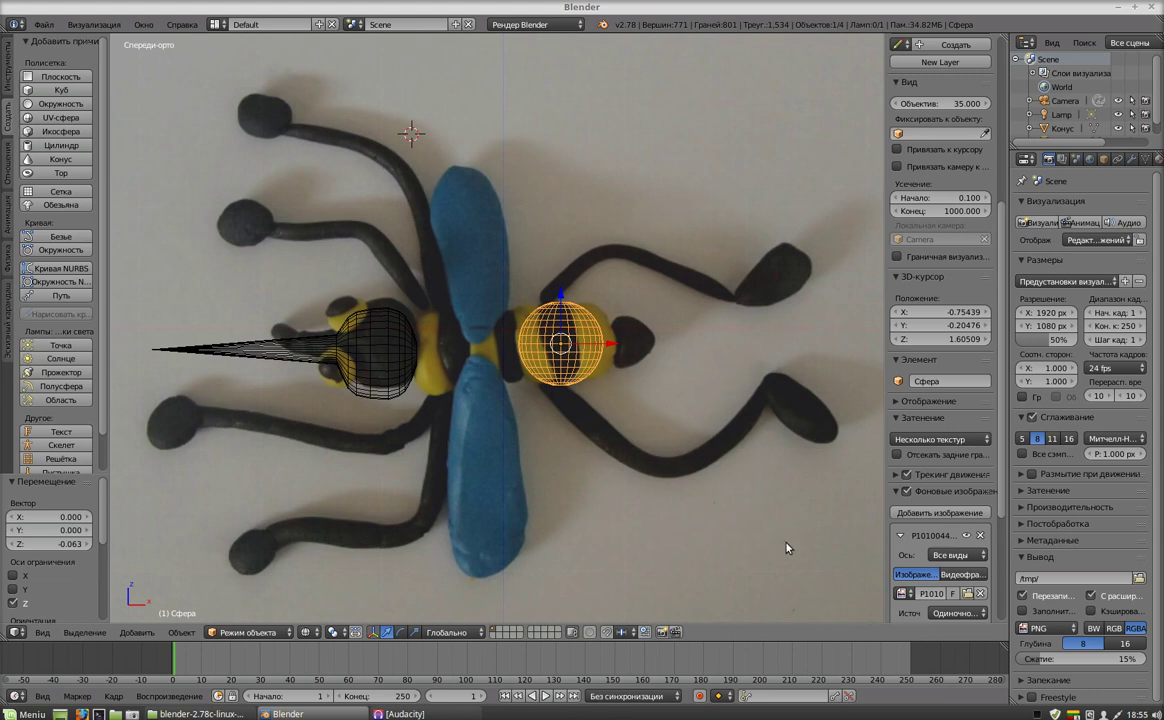
Flatten the sphere along X into a thin disc and place it beside the wings behind the head.
key(s)
key(x)
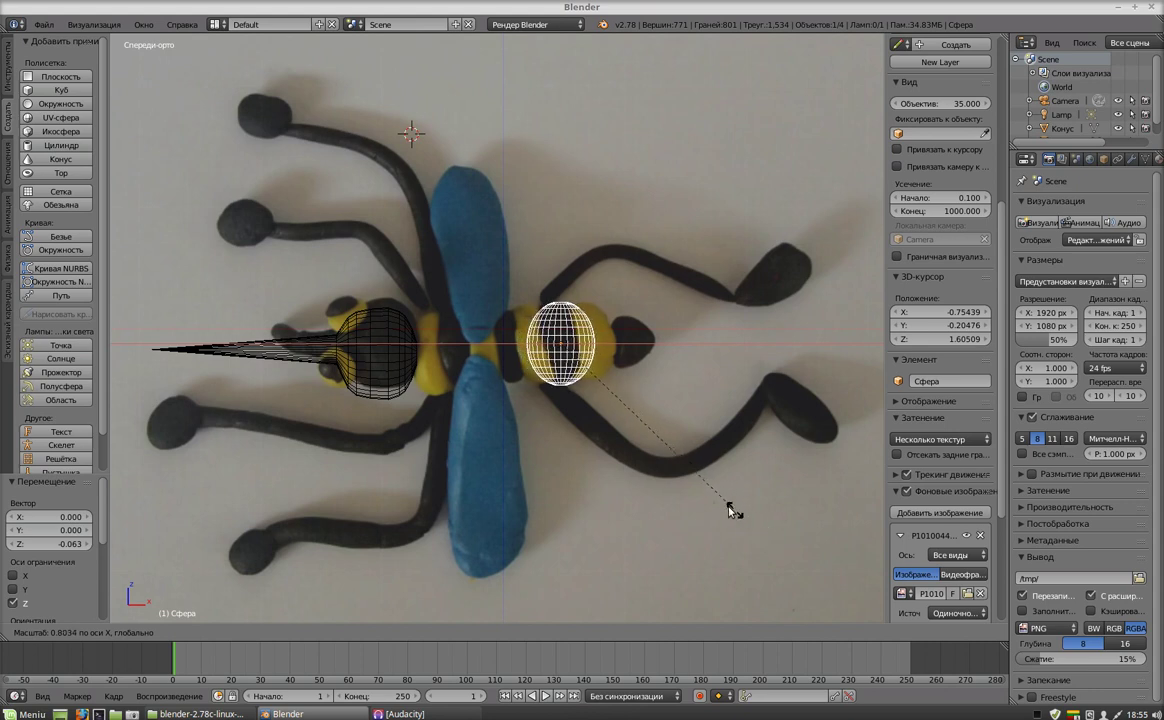
click(646, 448)
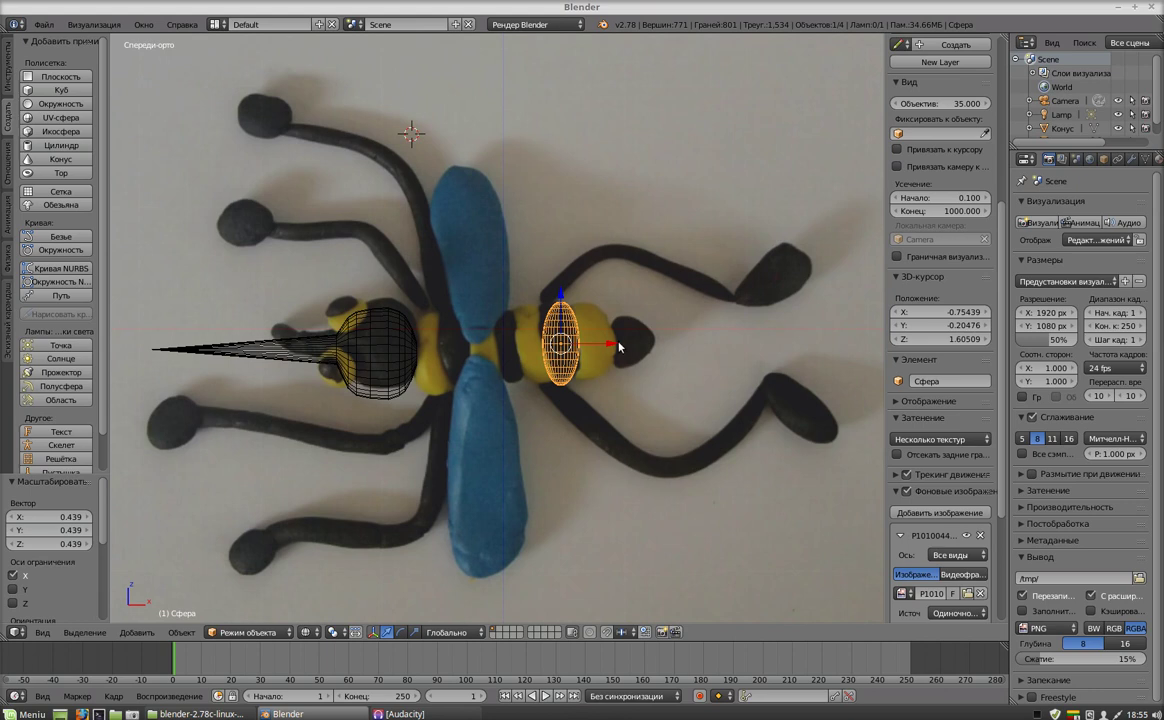
key(g)
key(x)
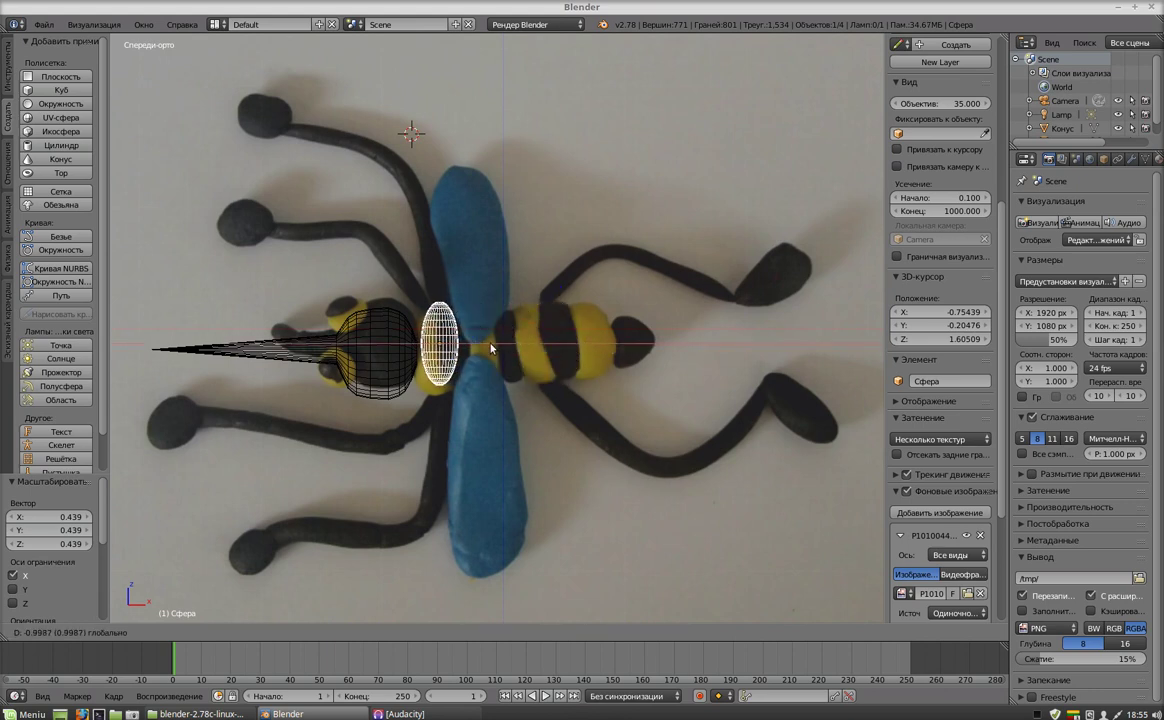
click(476, 302)
Fine-tune the disc's position with small nudges along Z and X.
key(g)
key(z)
click(478, 314)
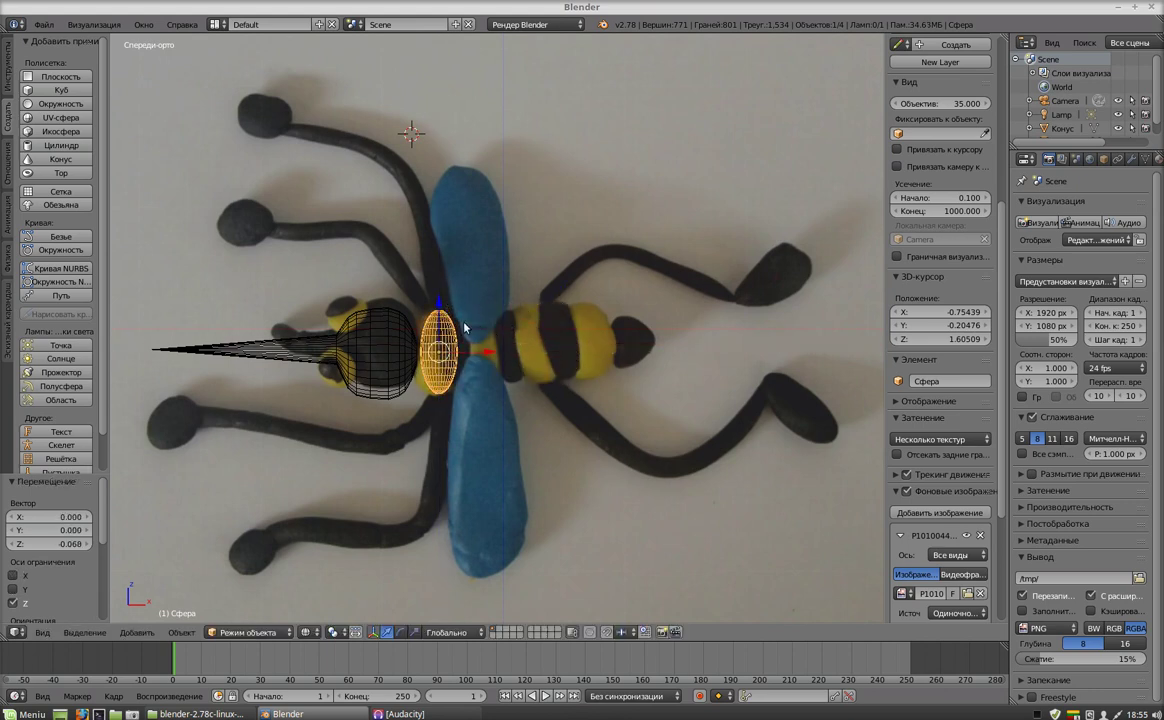
key(g)
key(x)
click(435, 319)
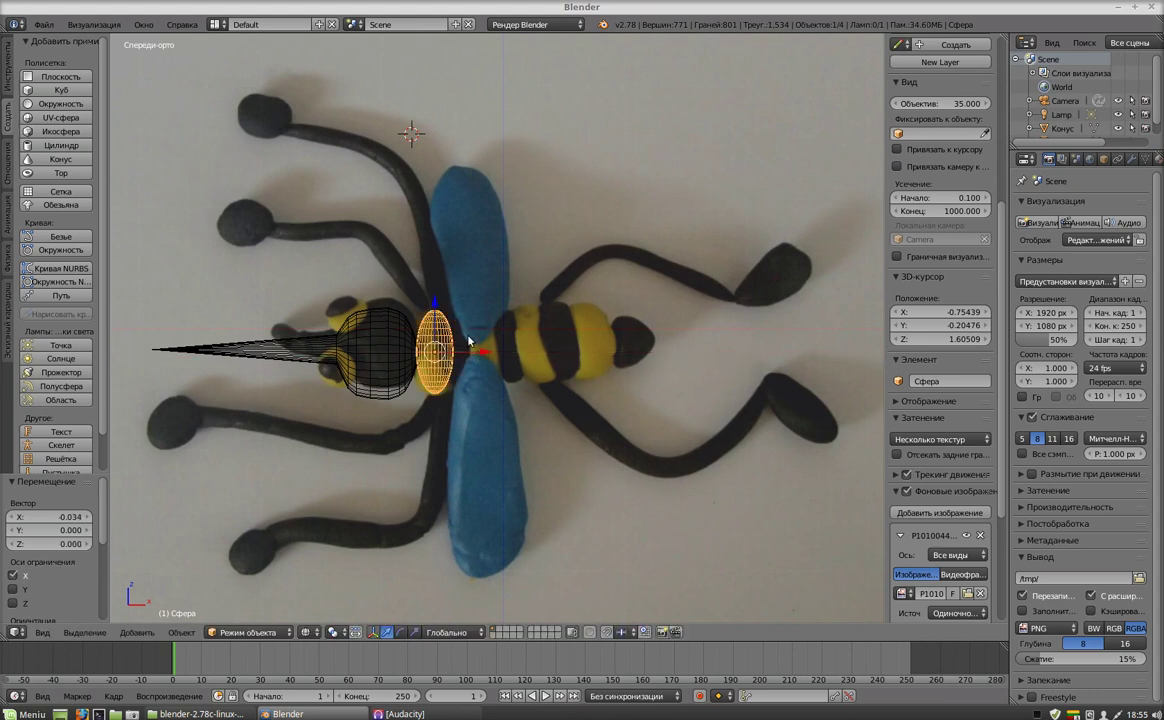
key(g)
key(z)
click(414, 322)
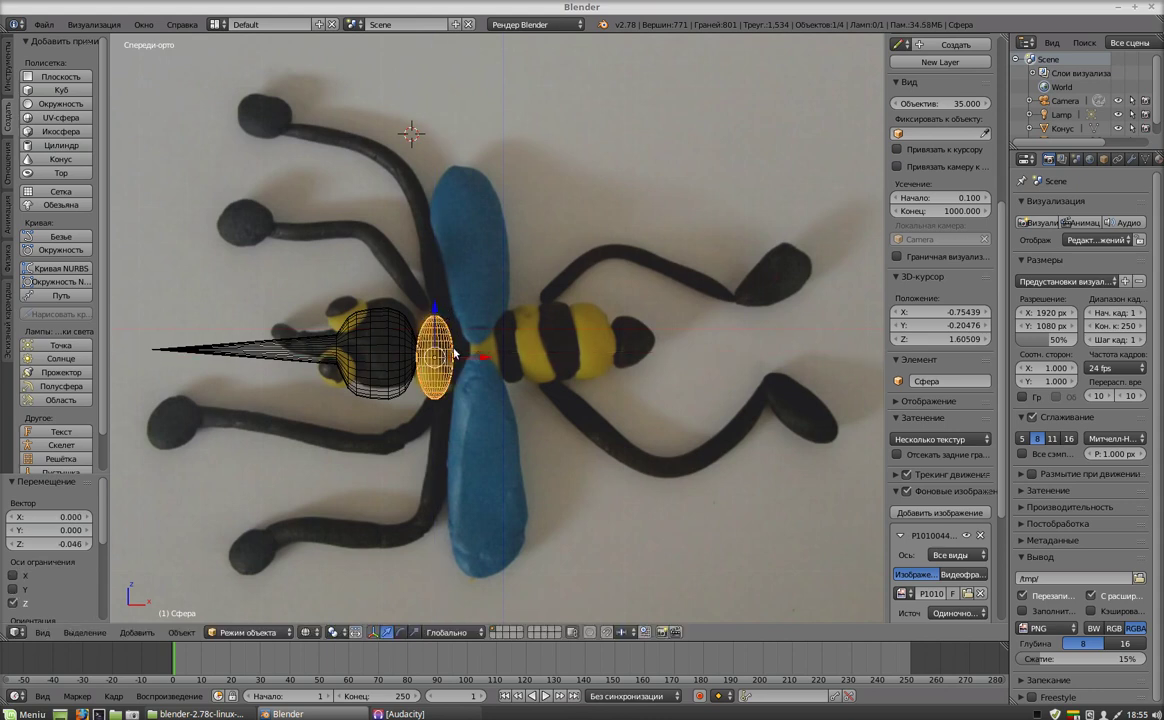
click(330, 632)
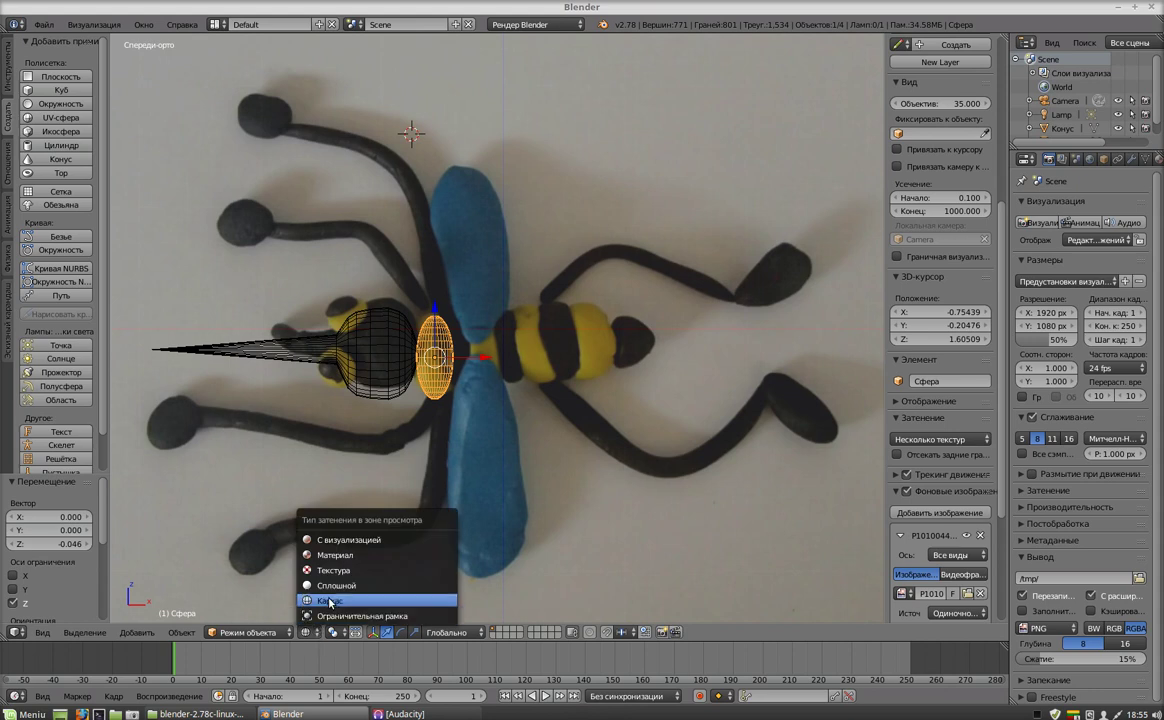
Switch to Solid shading and nudge the disc along X, Z, and 0.749 along Y against the head.
click(330, 592)
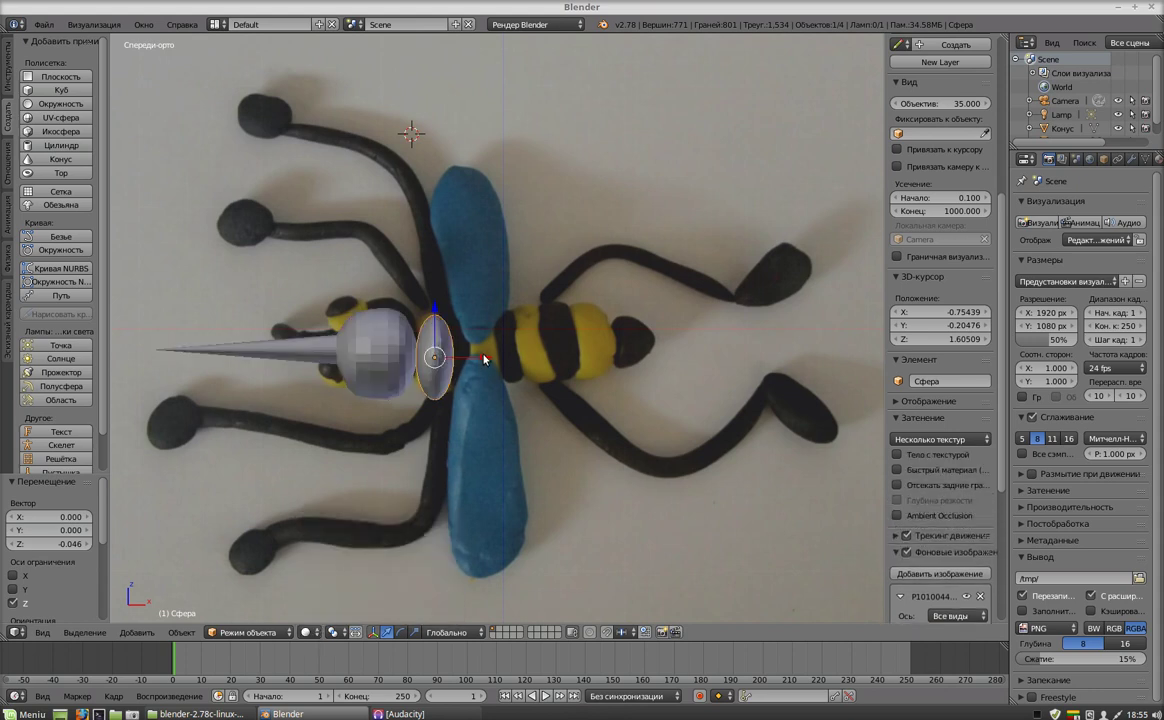
key(g)
key(x)
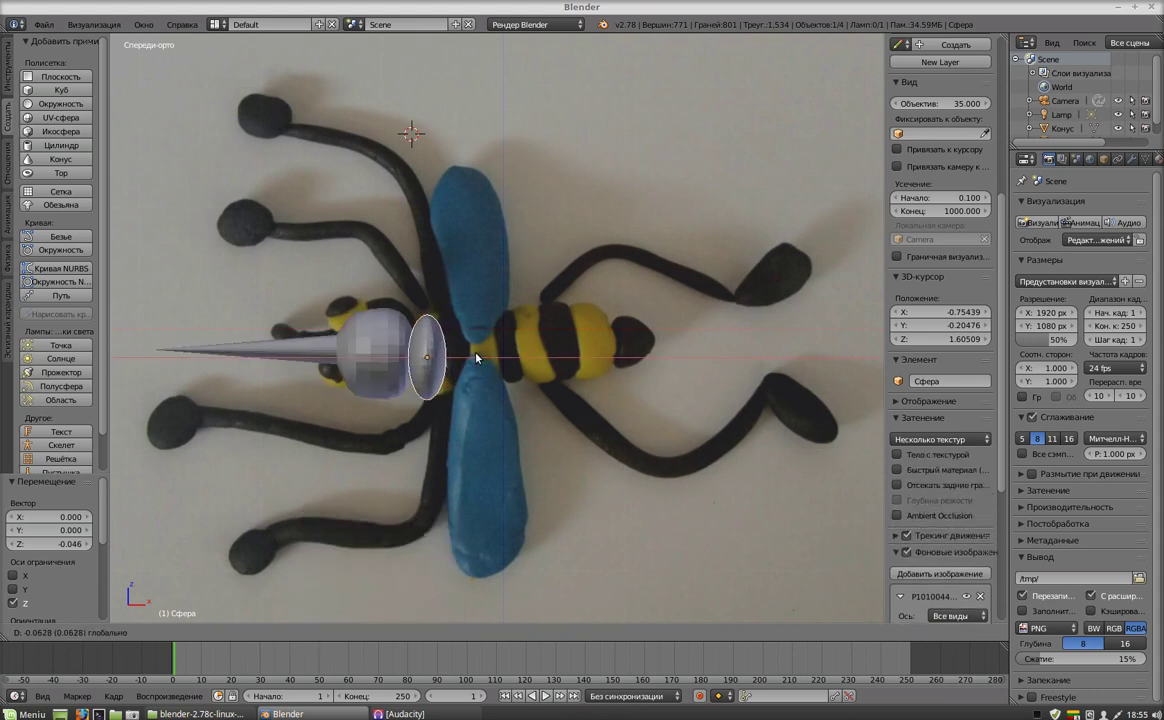
click(432, 319)
key(g)
key(z)
click(427, 312)
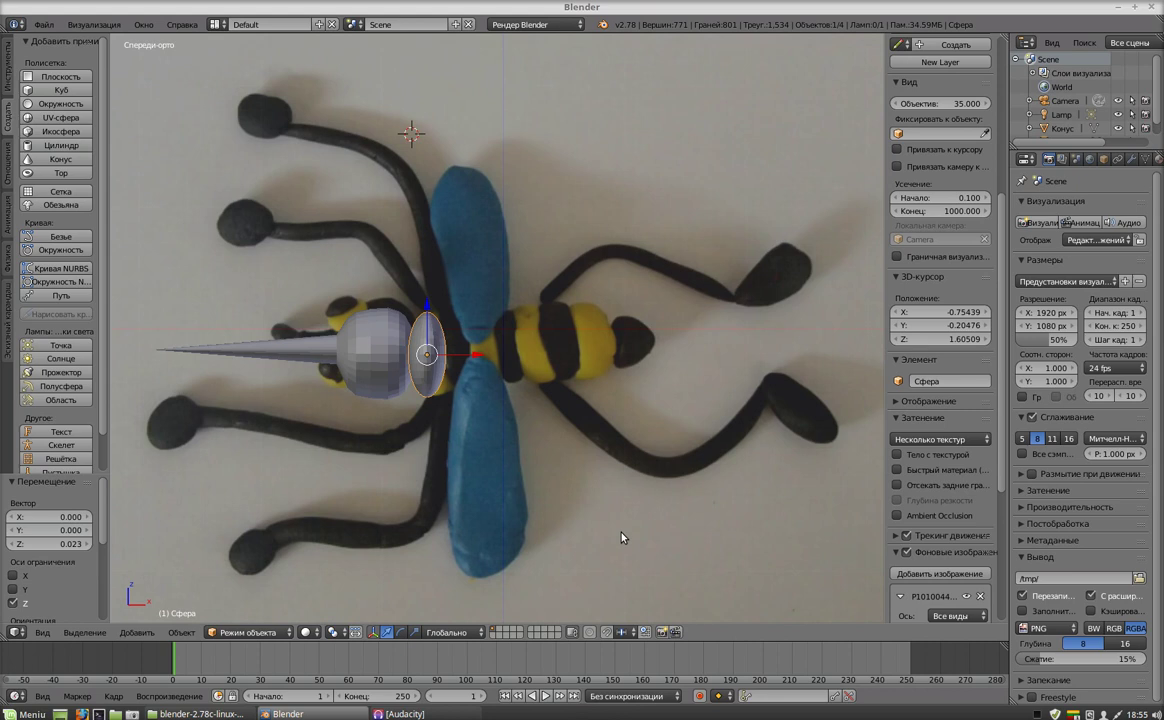
mouse_move(561, 493)
middle_down()
mouse_move(555, 345)
mouse_move(425, 321)
middle_up()
drag(427, 300, 430, 391)
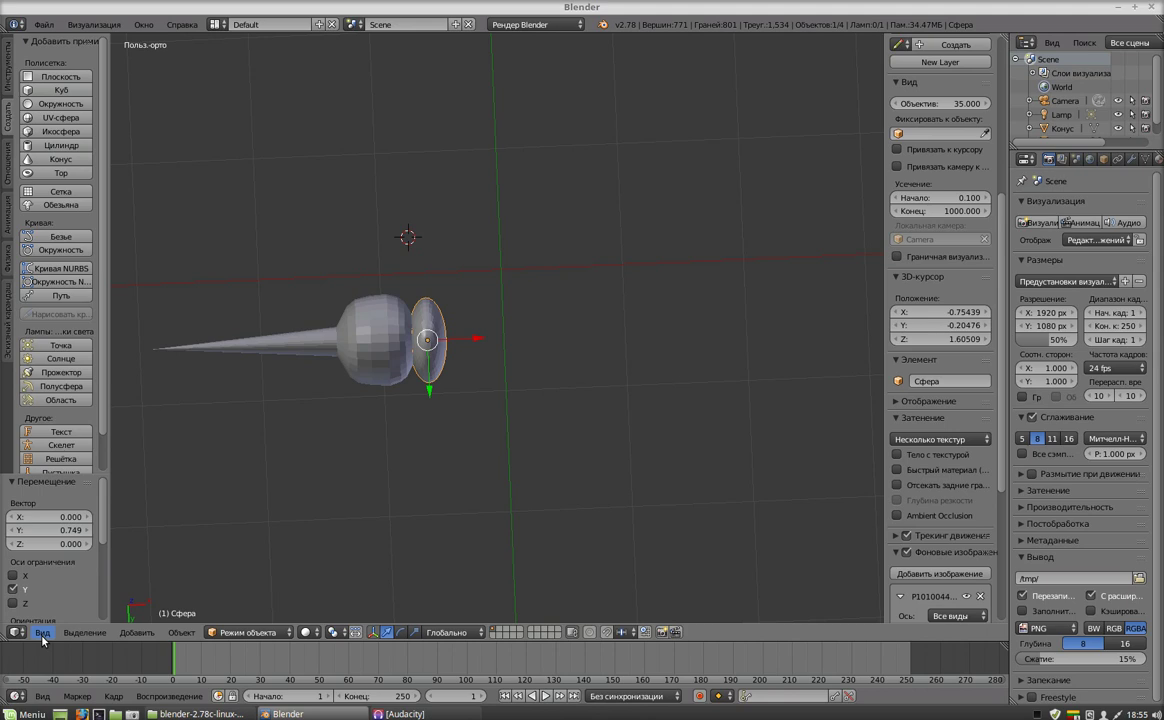
Toggle Quad View off to a single viewport and look at the model from Front Ortho.
click(42, 635)
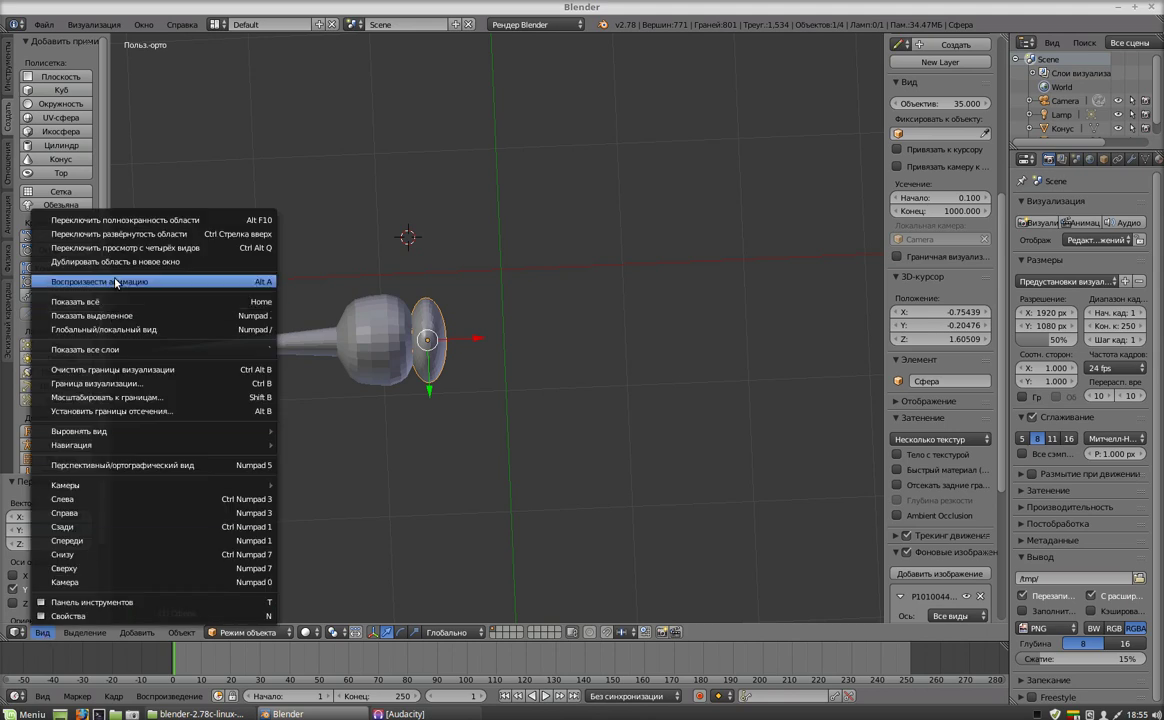
click(150, 248)
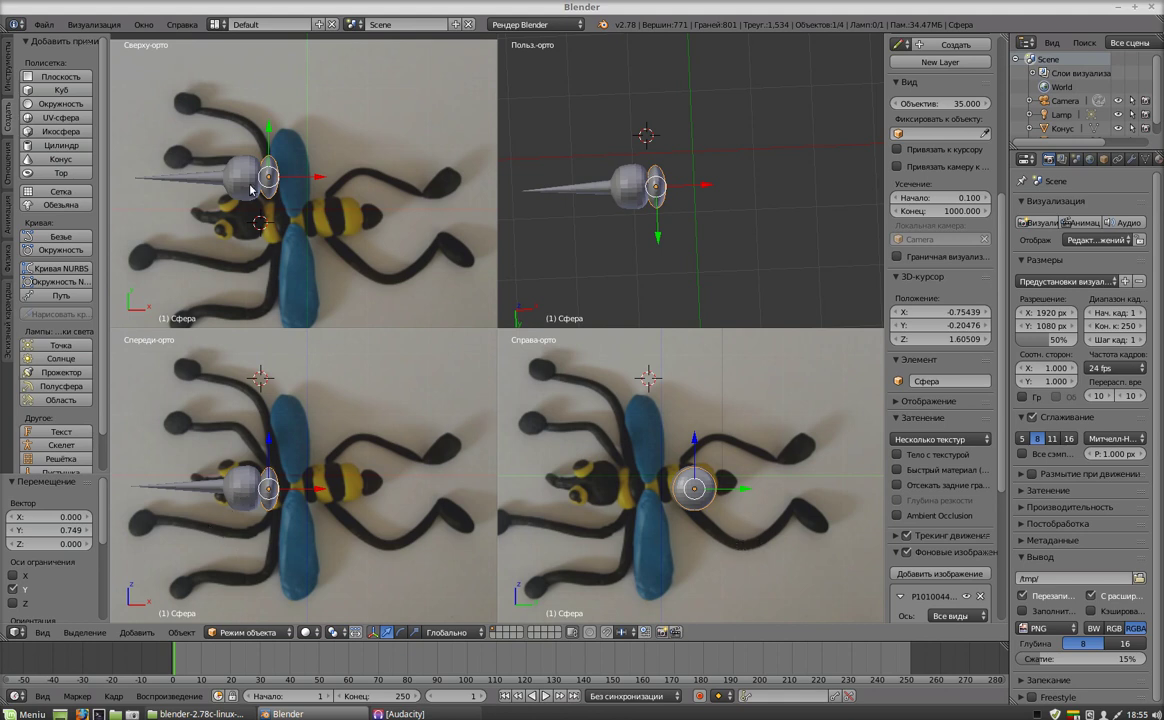
click(42, 632)
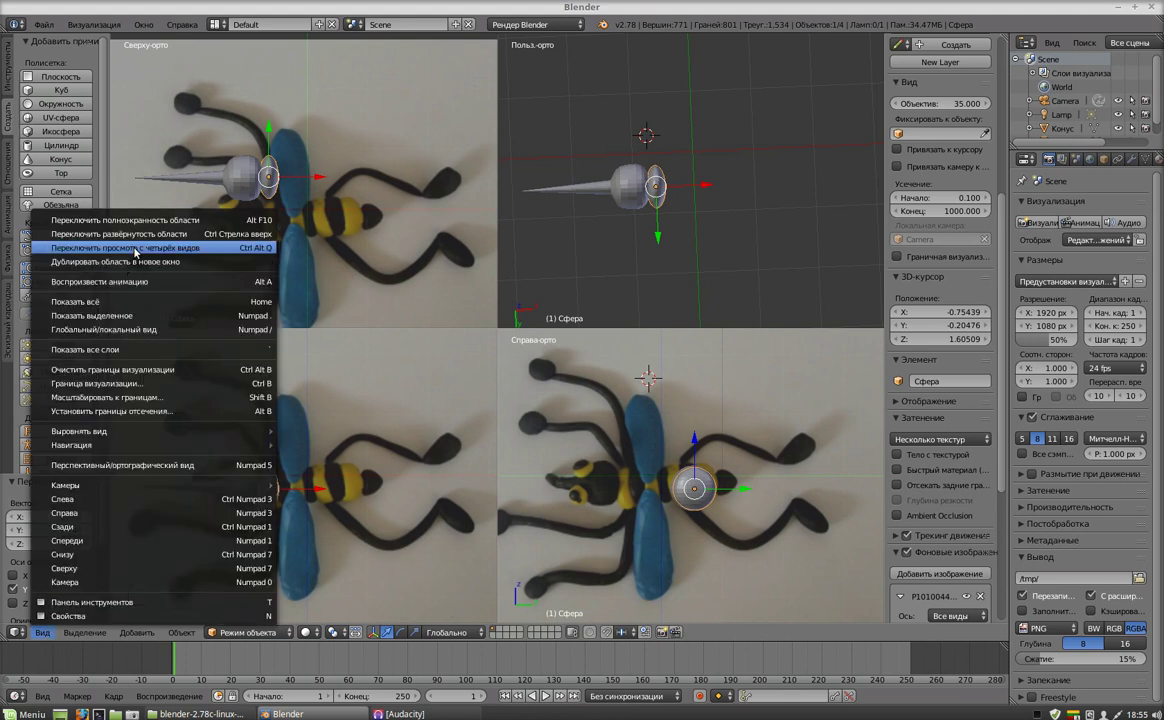
click(130, 248)
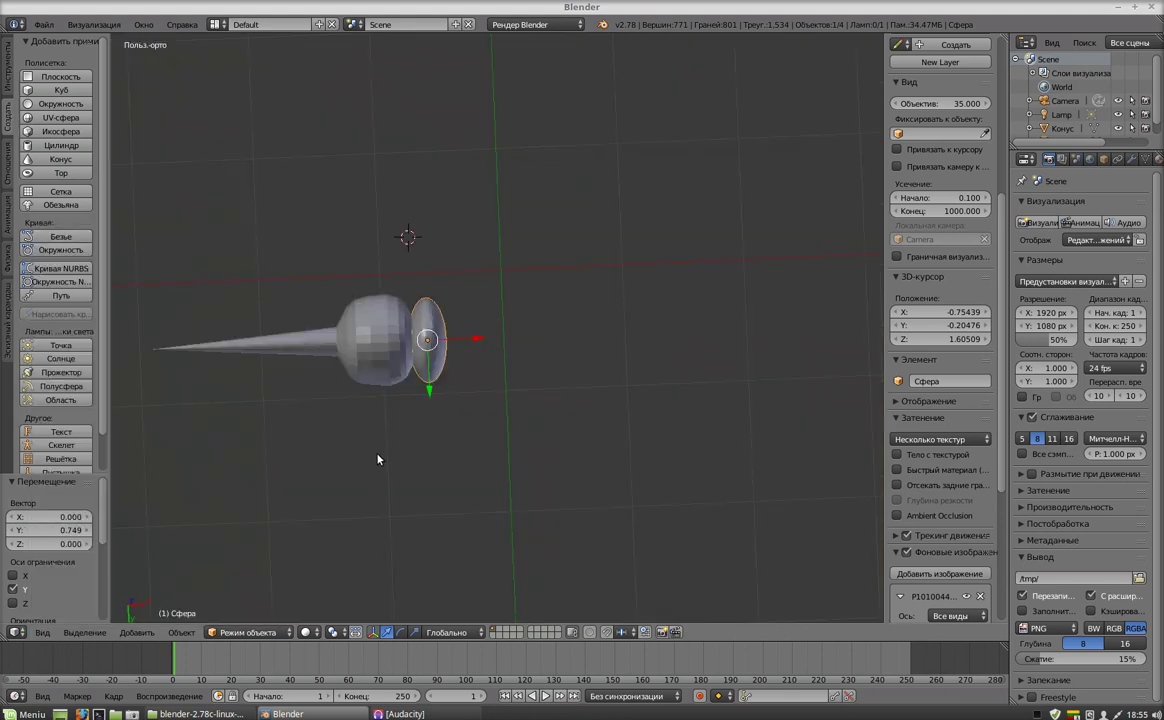
mouse_move(386, 459)
middle_down()
mouse_move(331, 435)
mouse_move(434, 522)
mouse_move(299, 148)
mouse_move(307, 385)
mouse_move(391, 485)
mouse_move(374, 386)
middle_up()
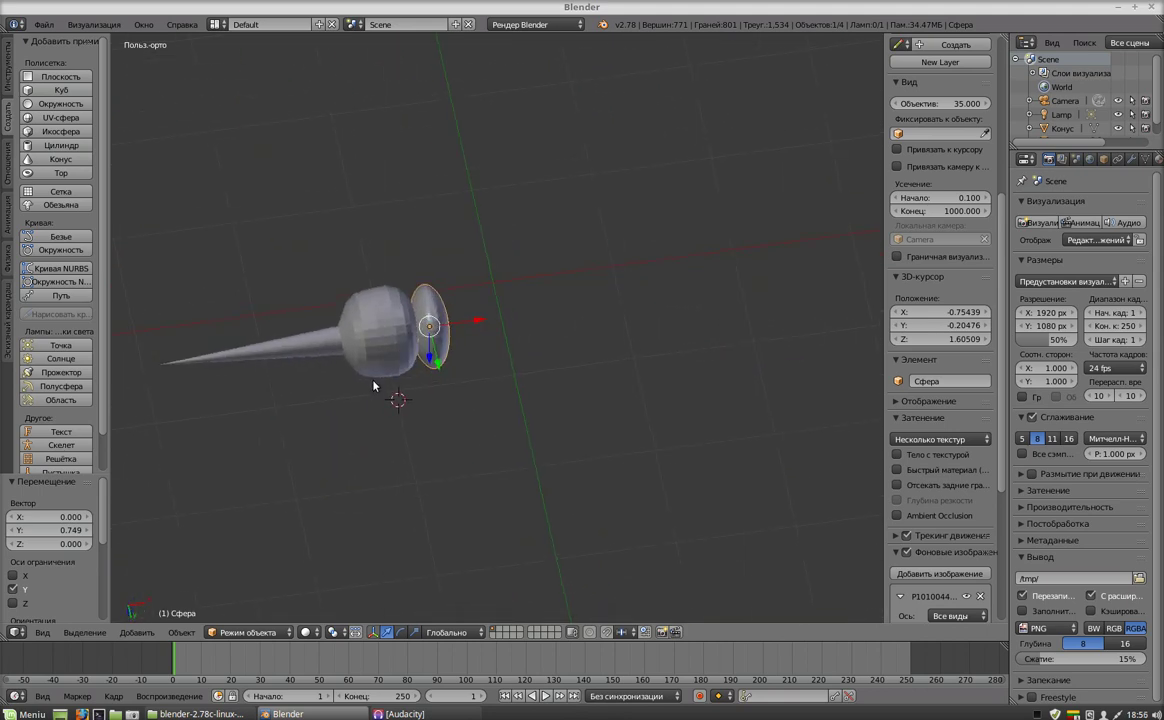
key(KP_1)
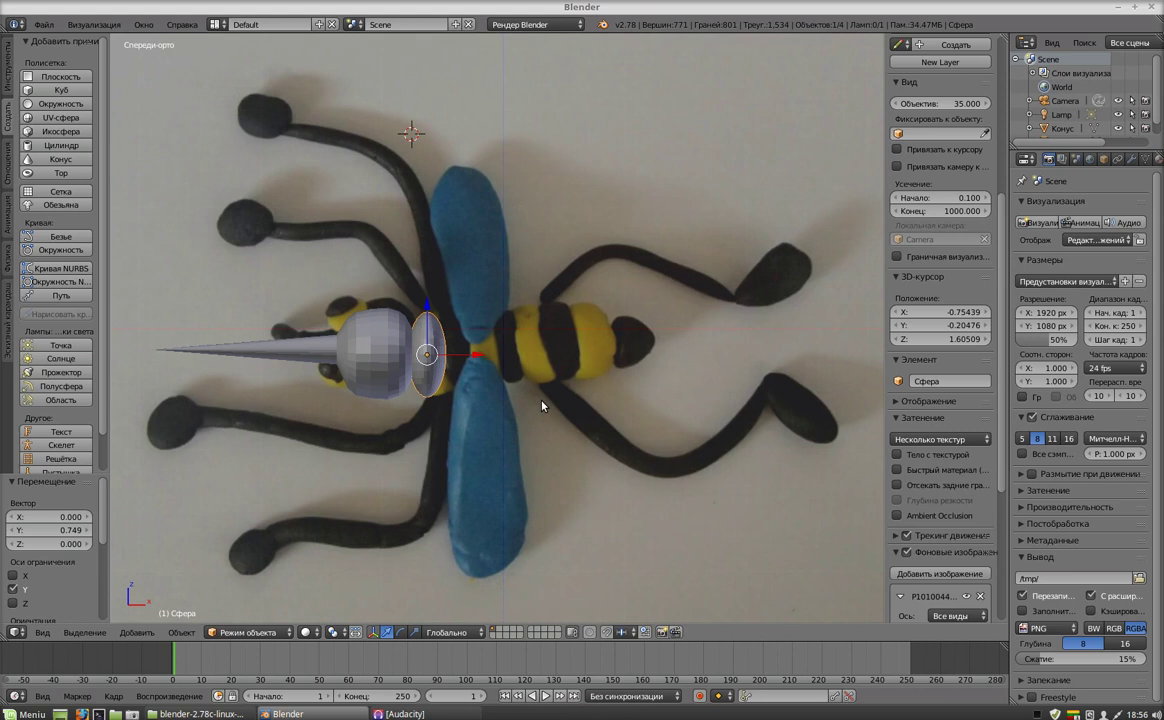
Duplicate the flat disc three times, spacing each copy back along the body.
key(shift+d)
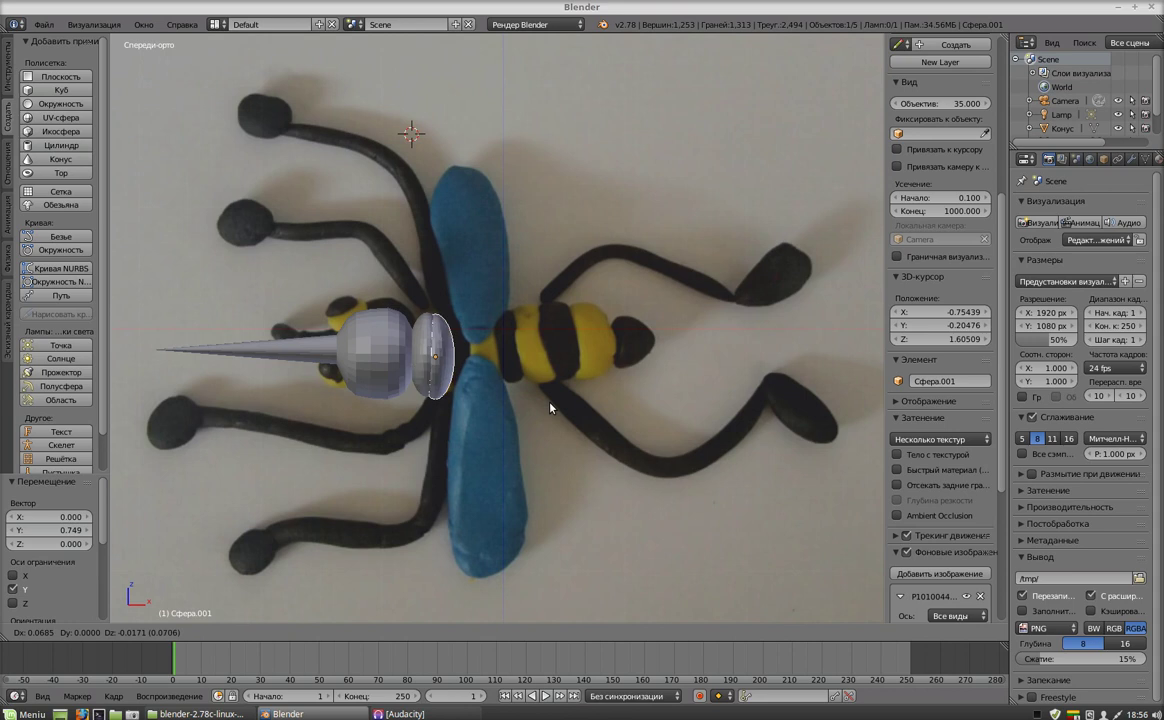
click(566, 407)
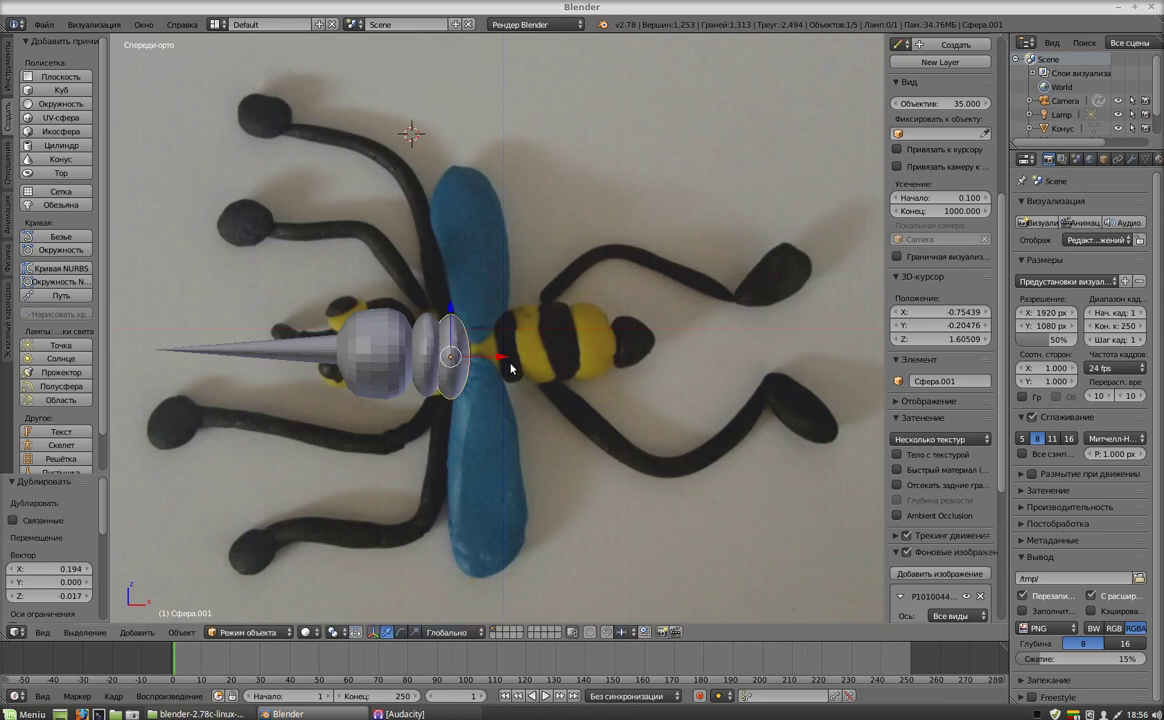
drag(500, 358, 505, 365)
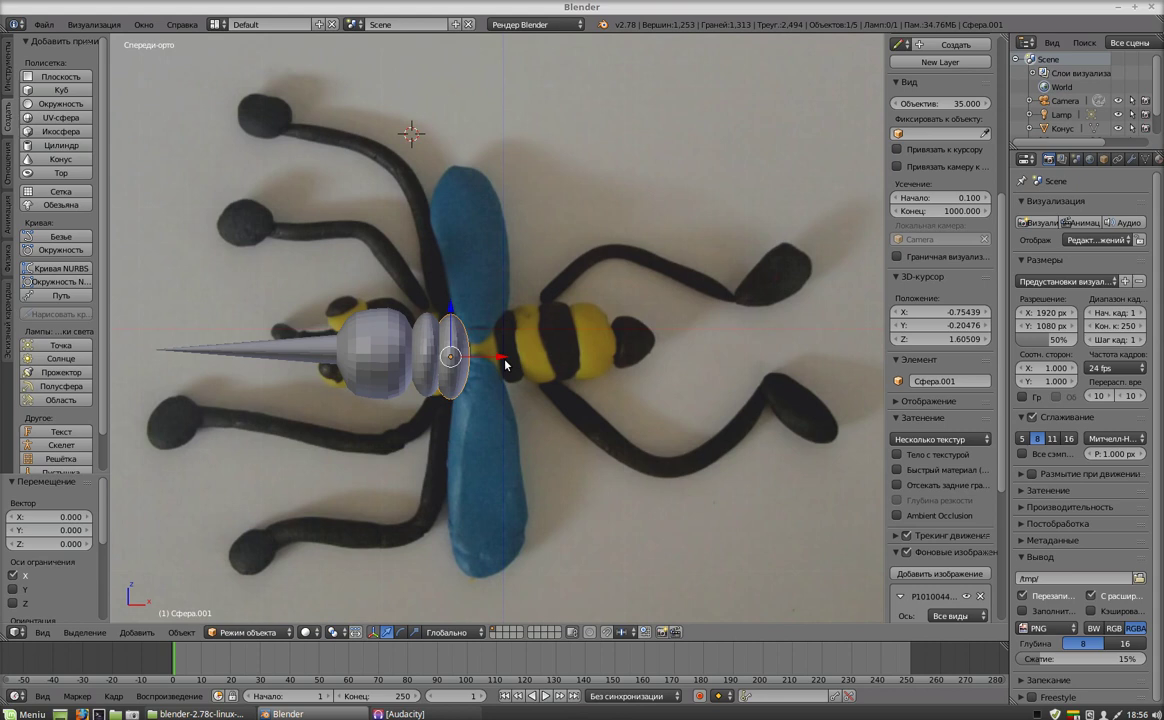
key(shift+d)
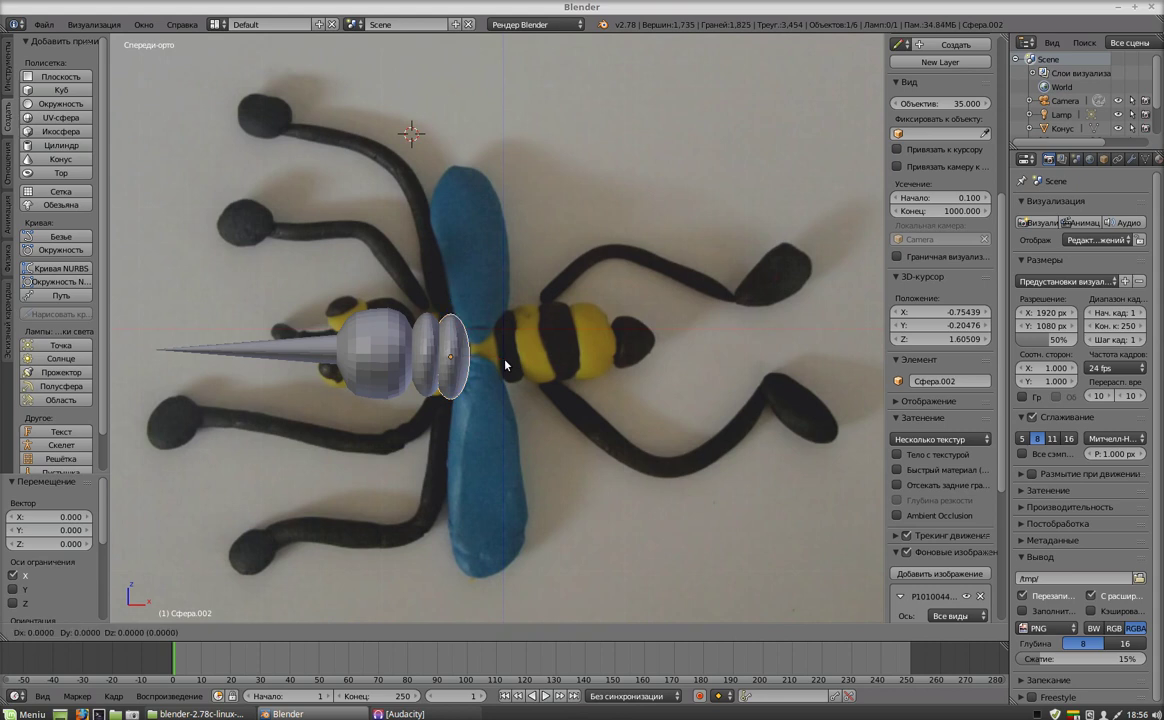
click(505, 365)
drag(500, 363, 519, 370)
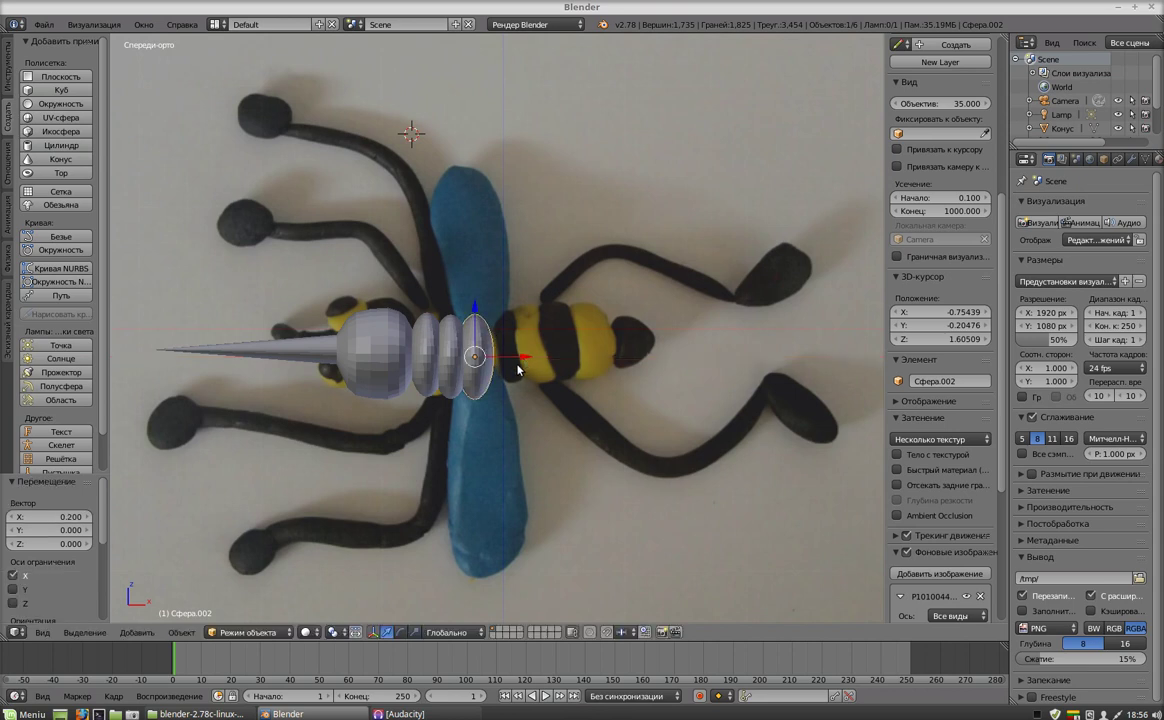
key(shift+d)
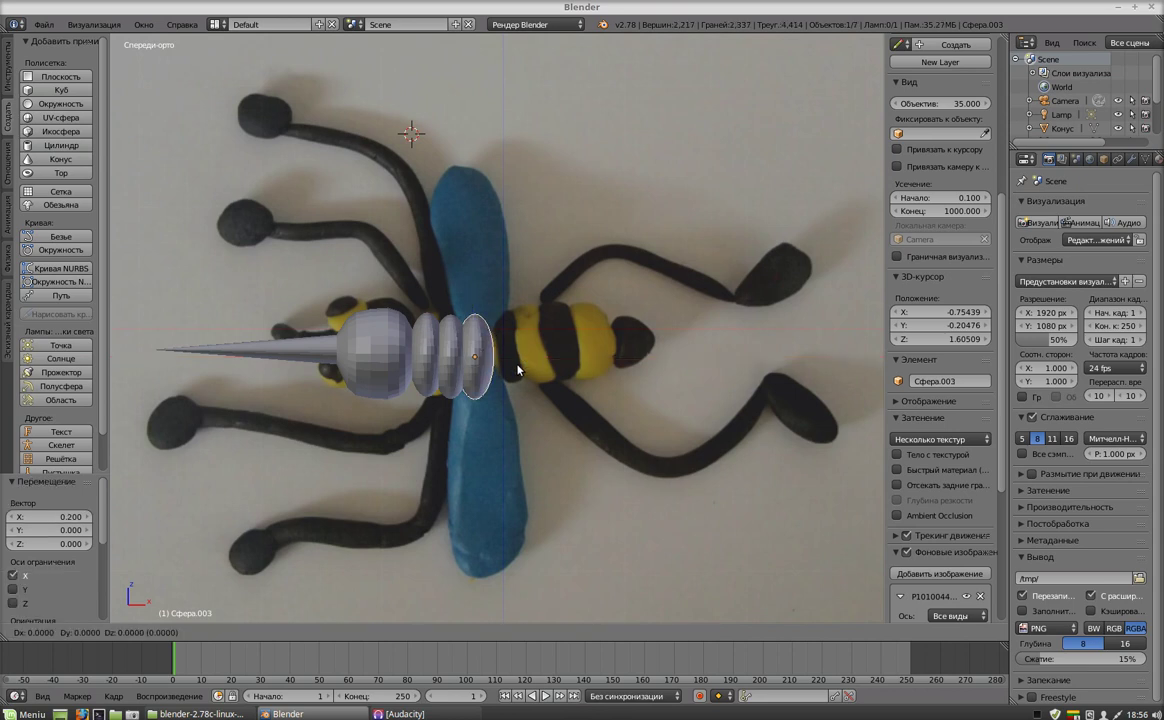
click(516, 368)
drag(516, 368, 553, 367)
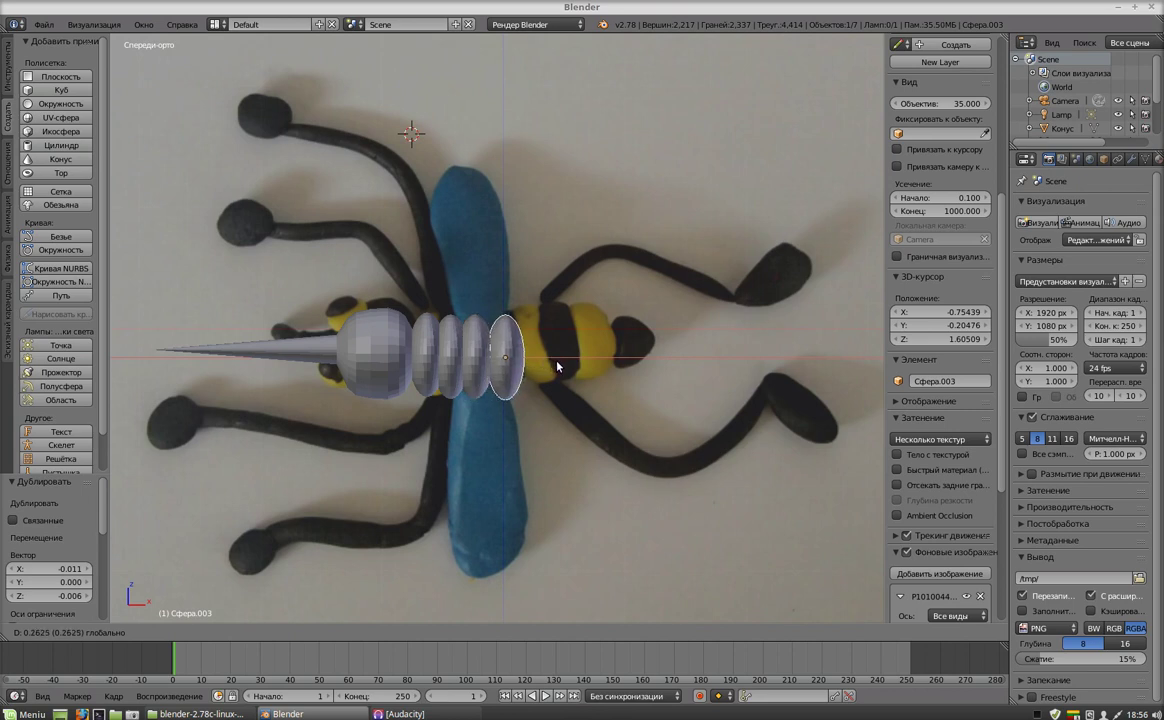
click(553, 367)
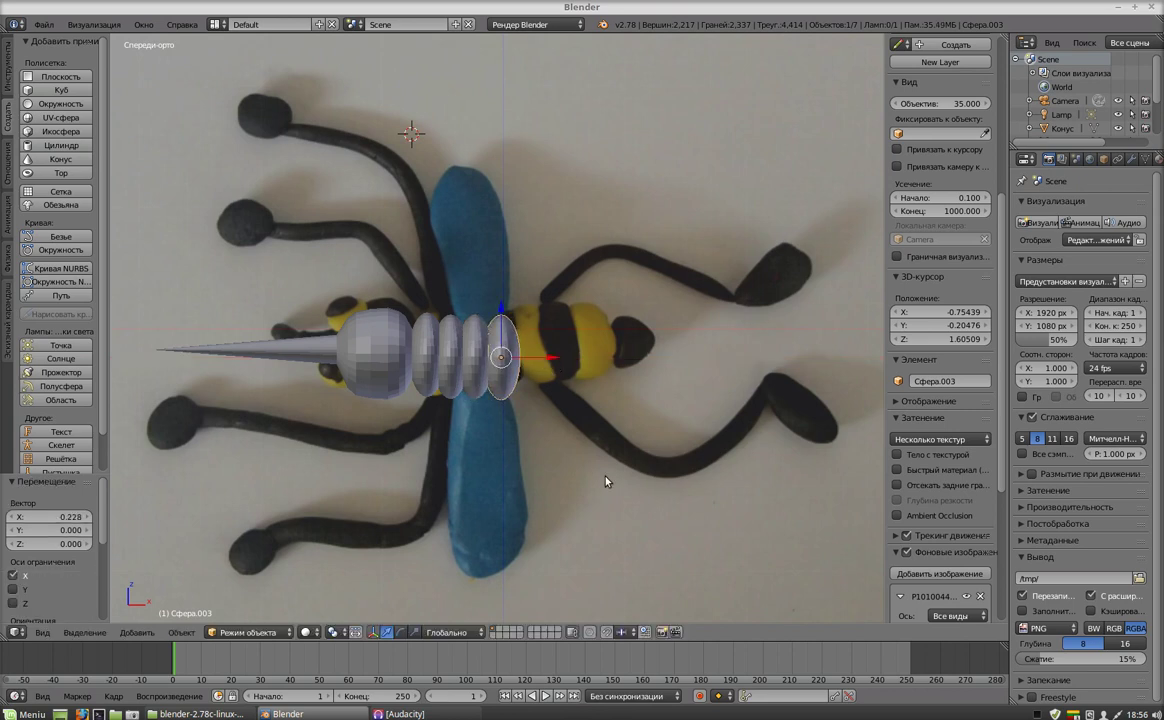
Add three more disc copies toward the tail, completing seven segments, then deselect everything.
key(shift+d)
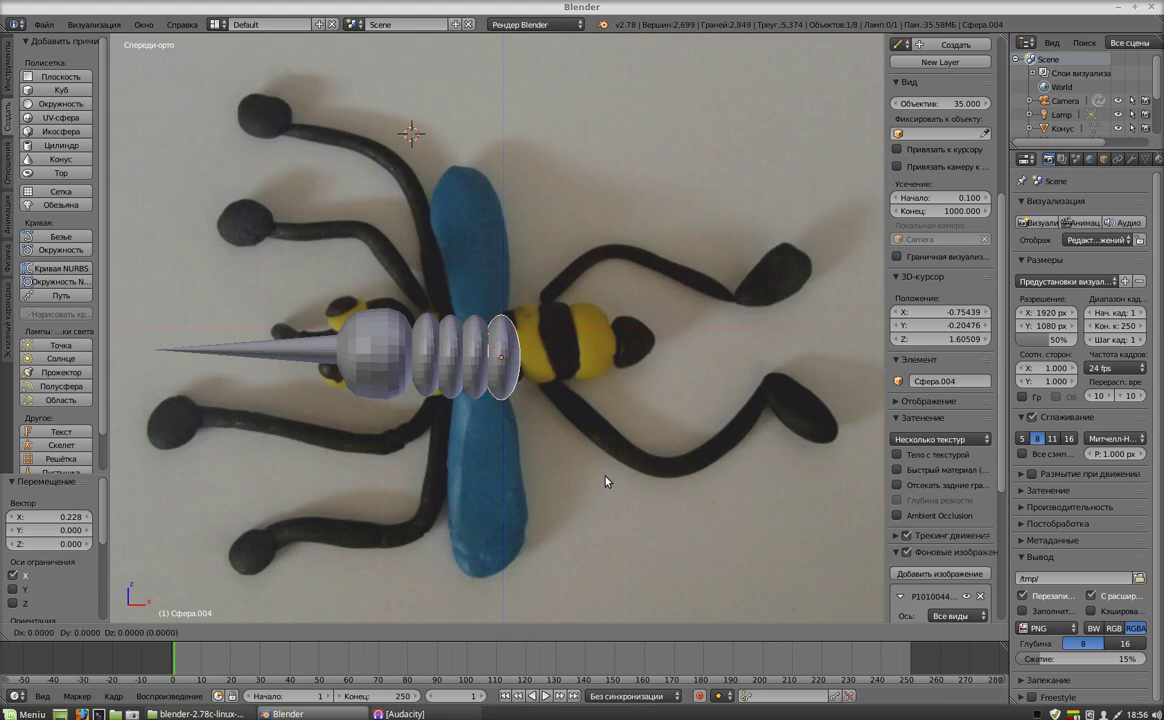
click(606, 483)
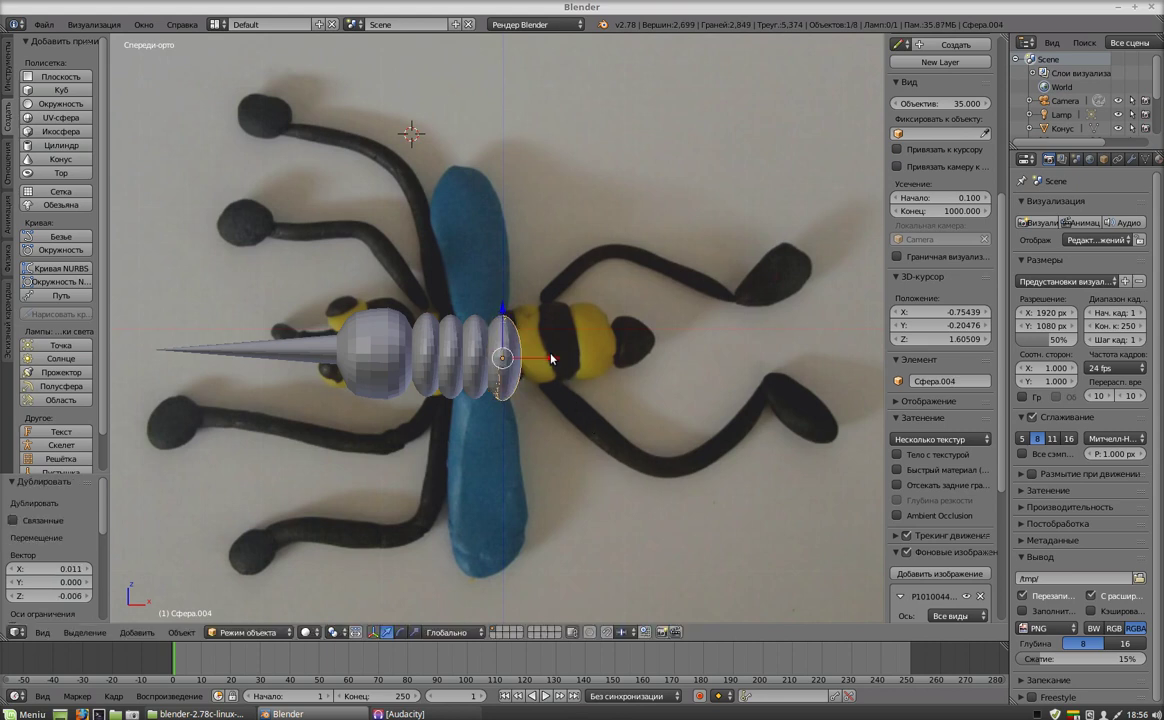
key(g)
key(x)
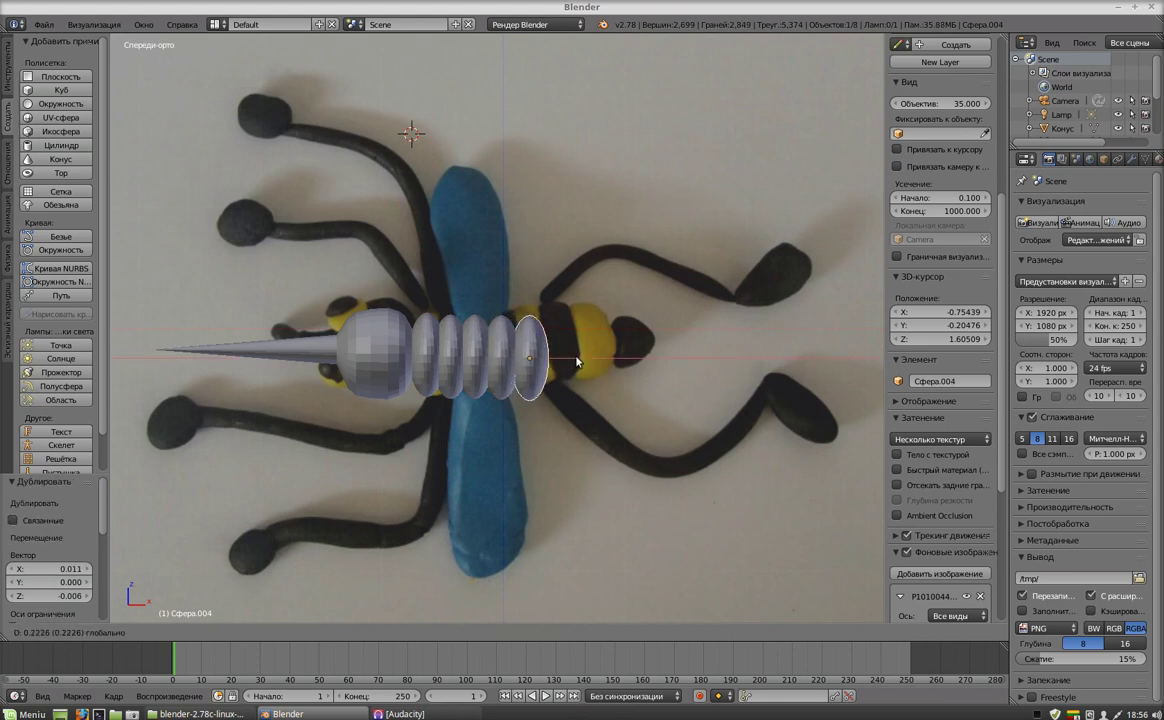
click(577, 362)
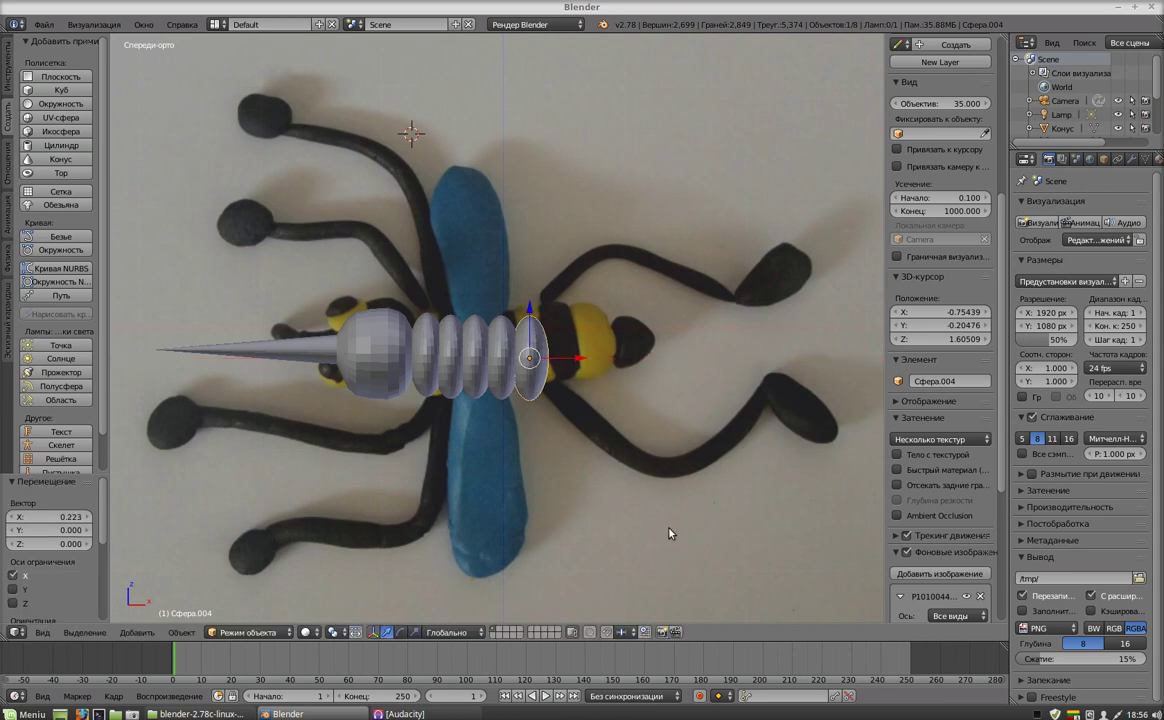
key(shift+d)
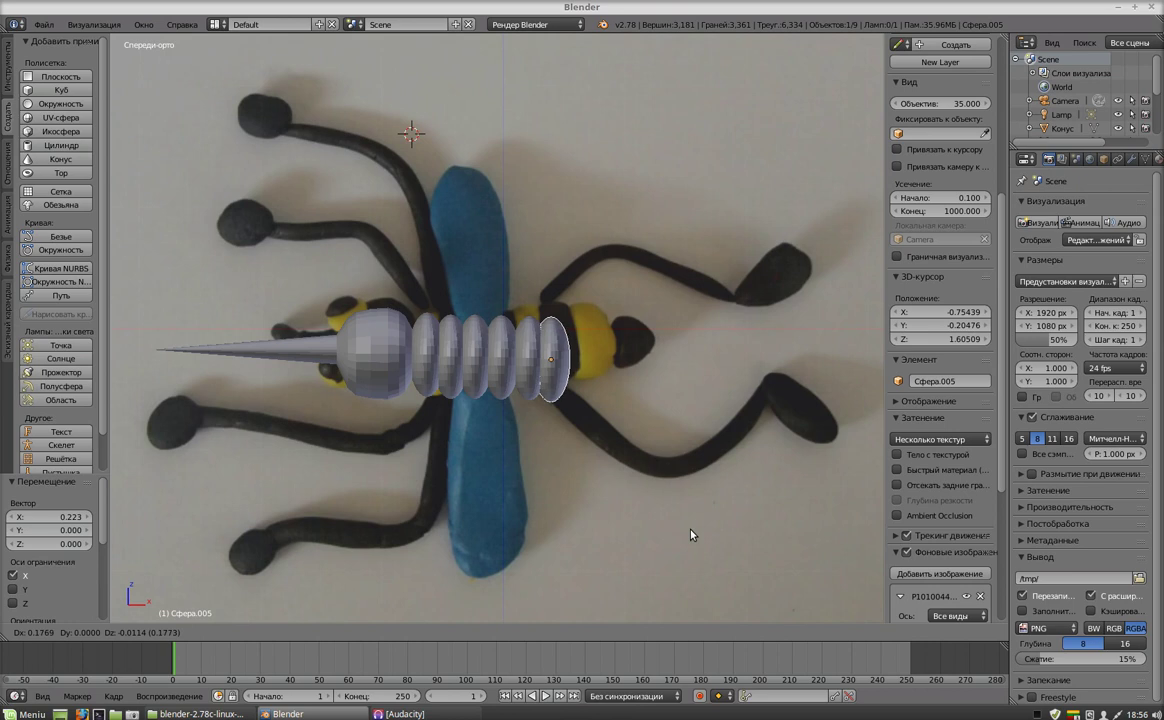
click(690, 535)
drag(606, 367, 605, 367)
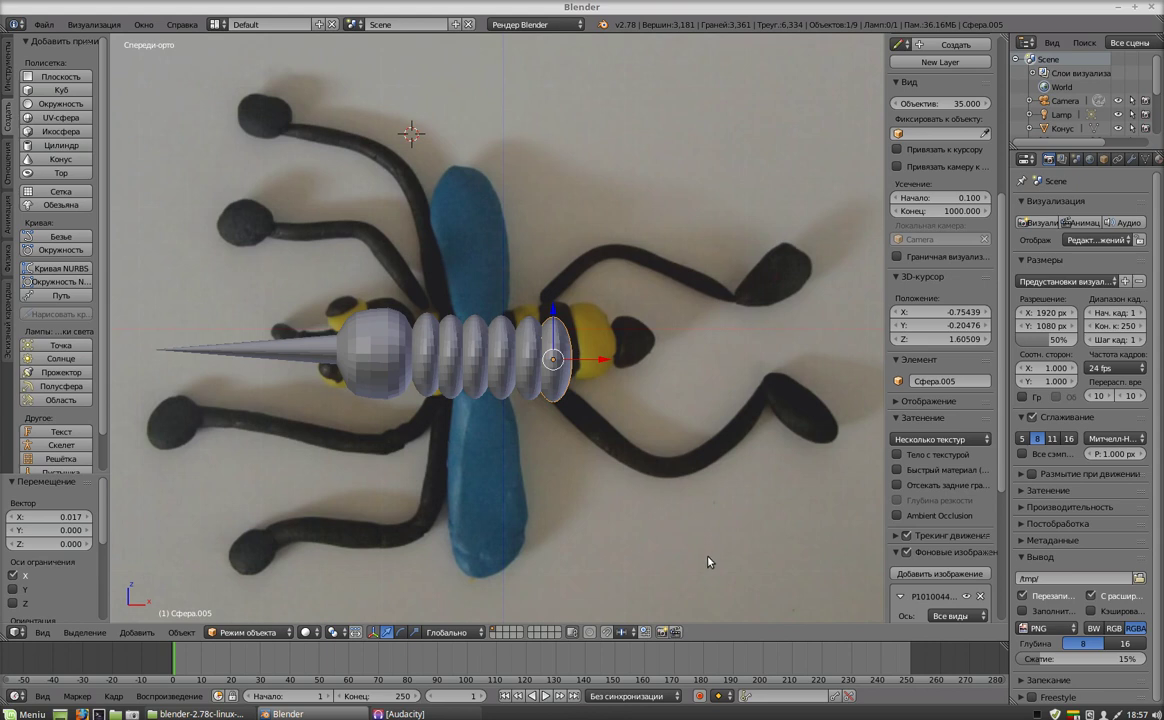
key(shift+d)
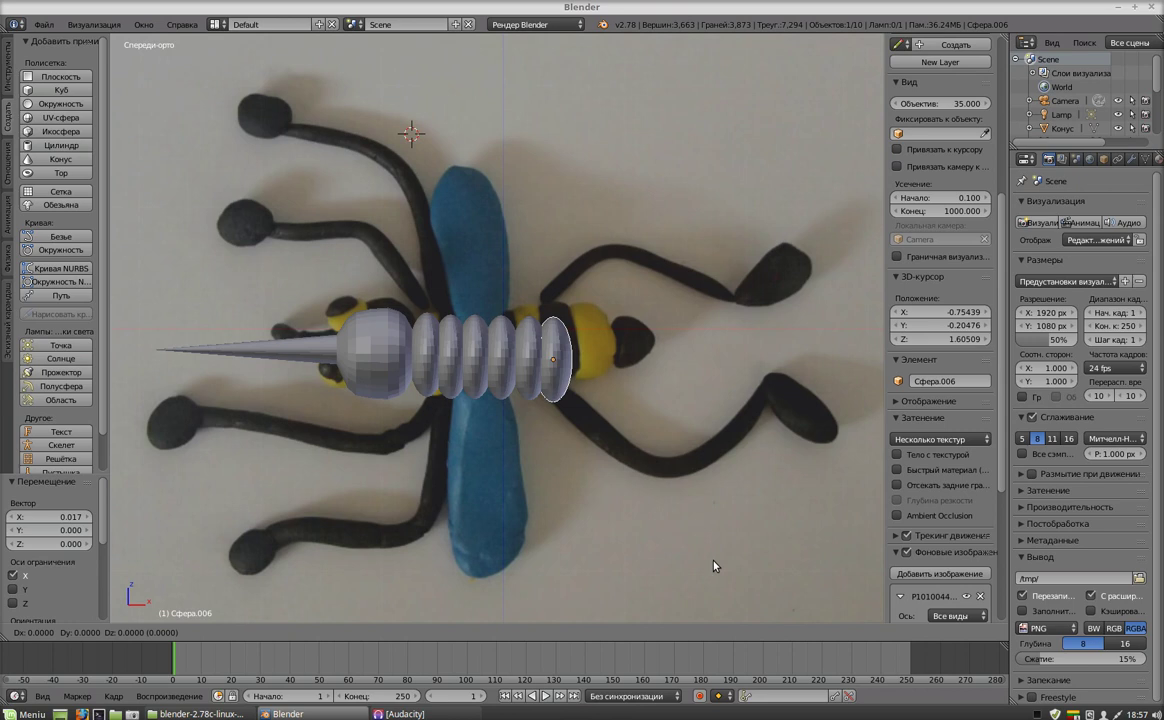
click(713, 566)
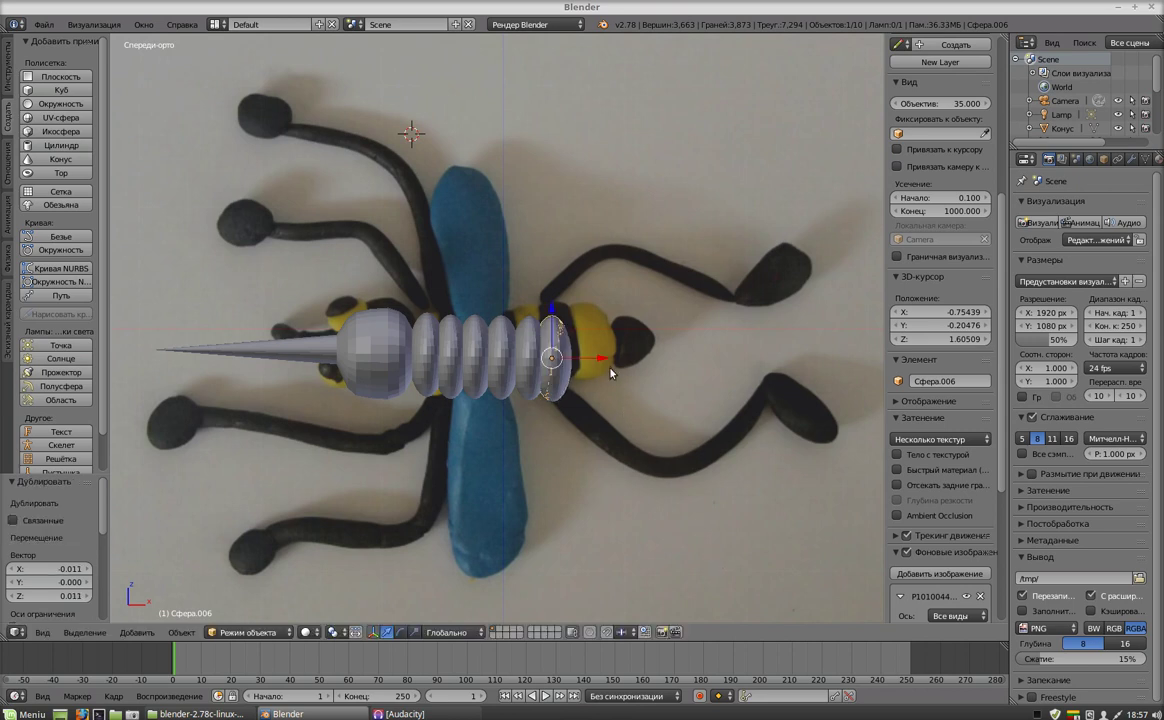
drag(610, 368, 631, 364)
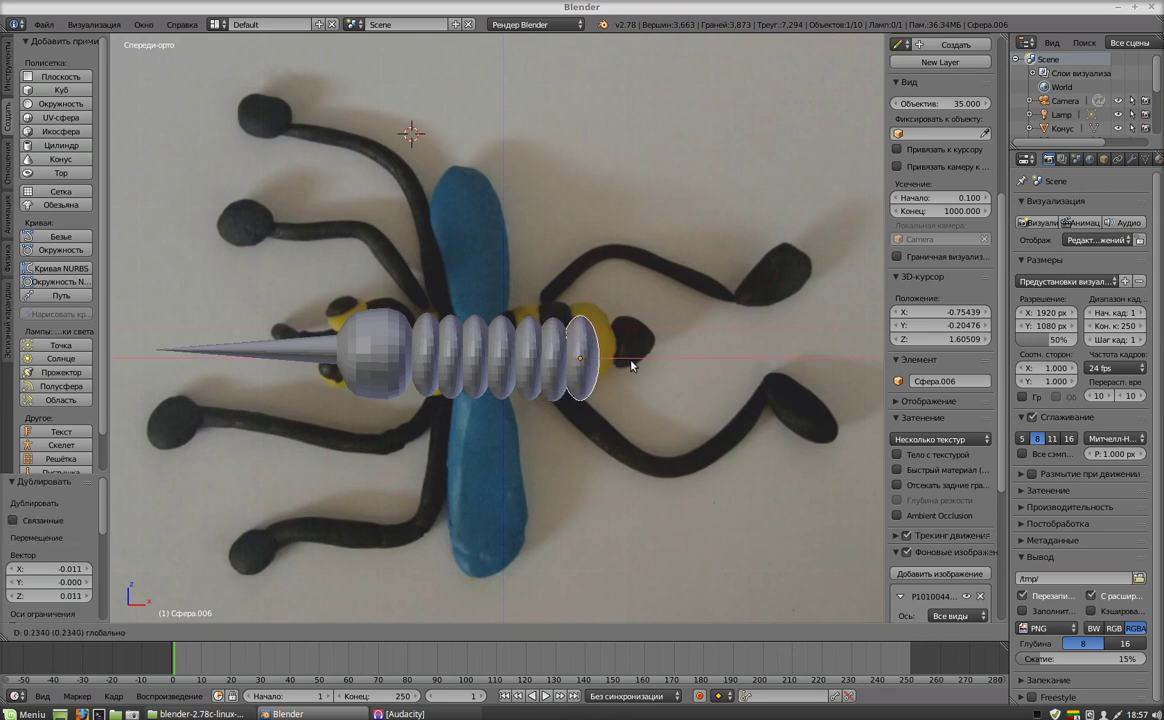
click(628, 364)
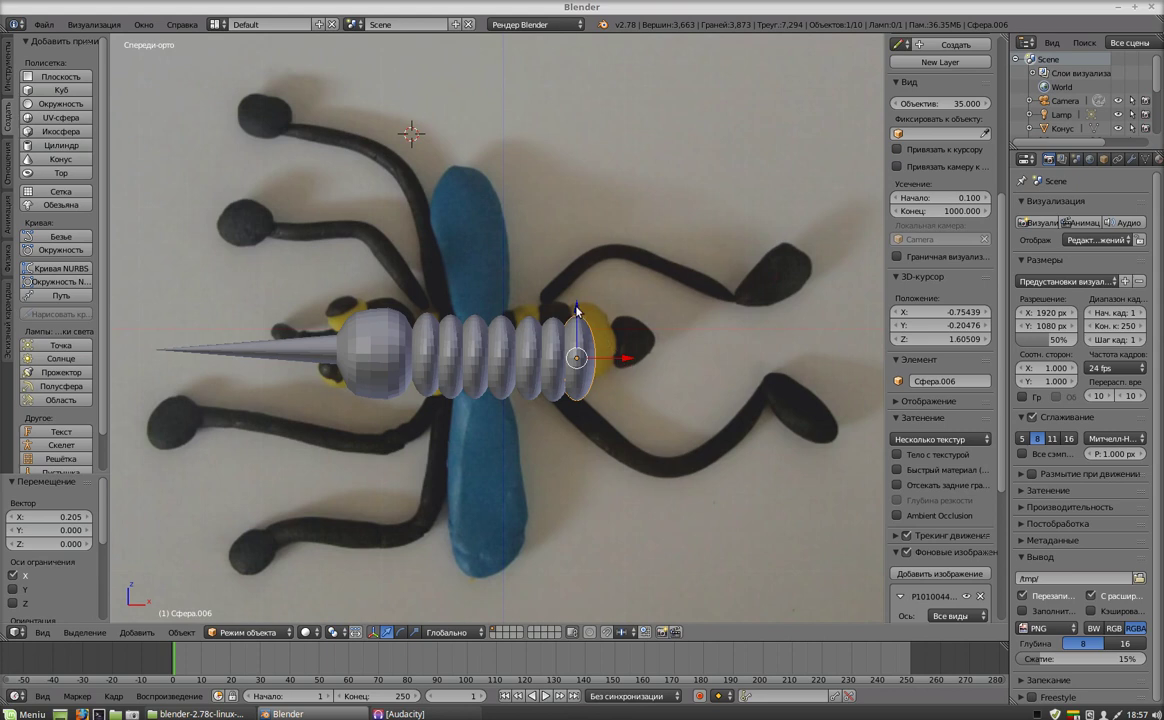
drag(577, 311, 578, 315)
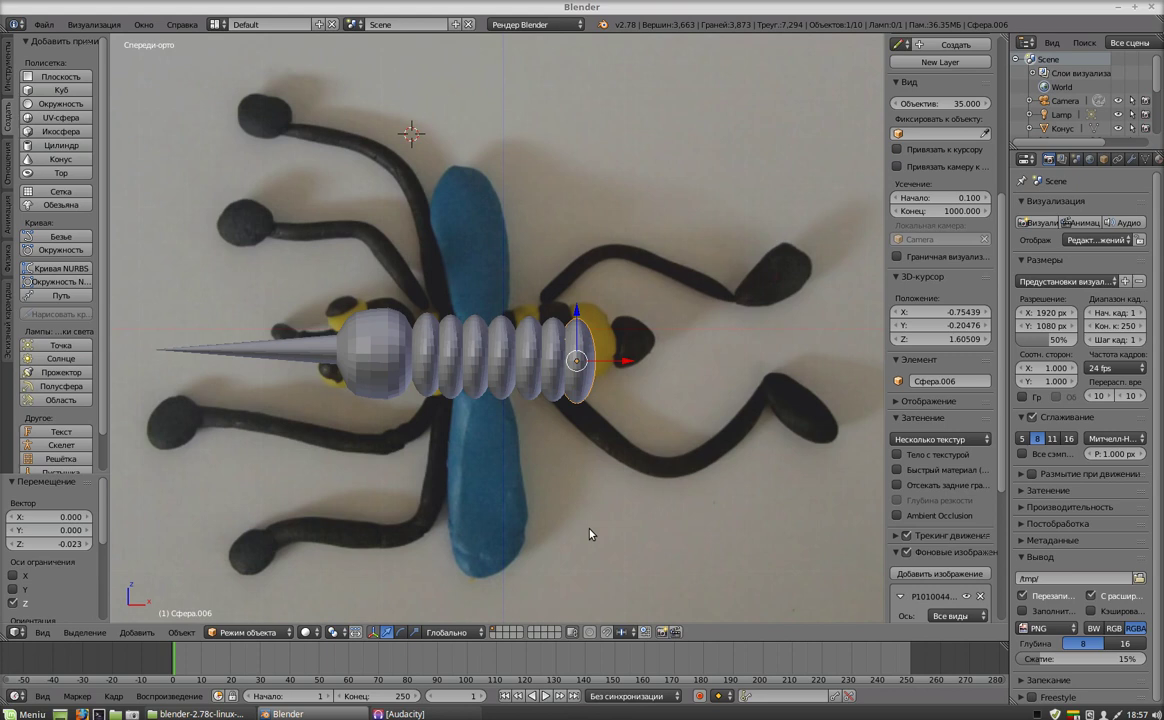
key(a)
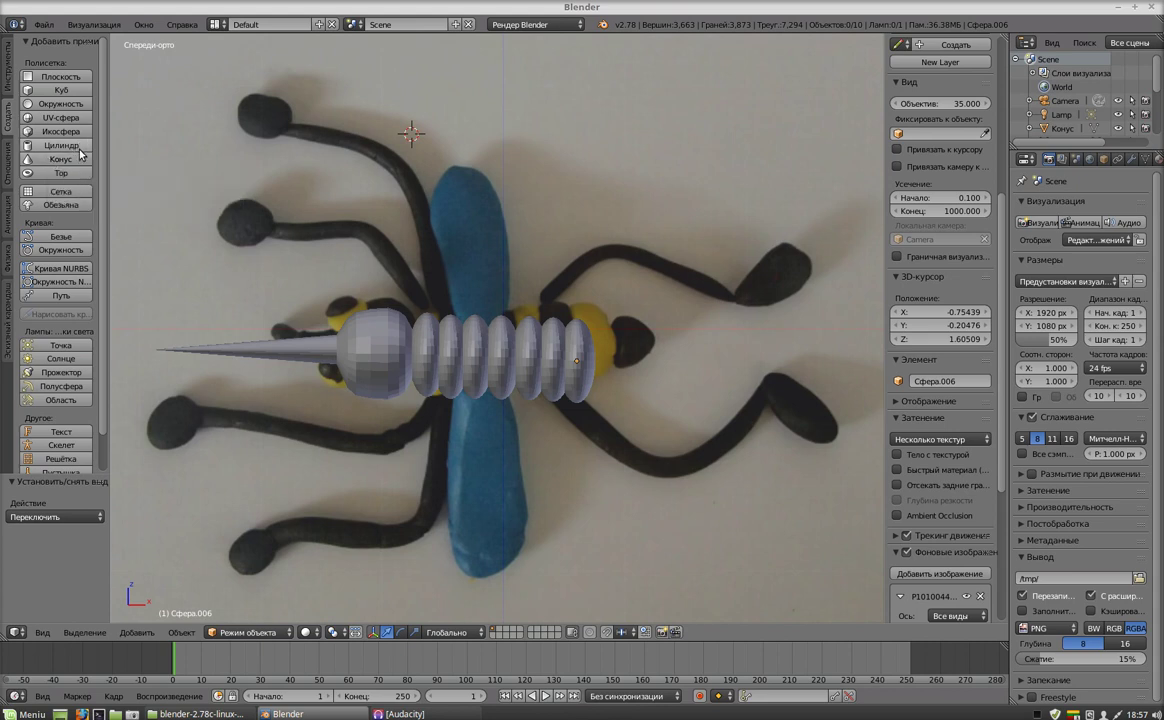
Add a 32-vertex cylinder and move it to the right above the bee's rear.
click(77, 146)
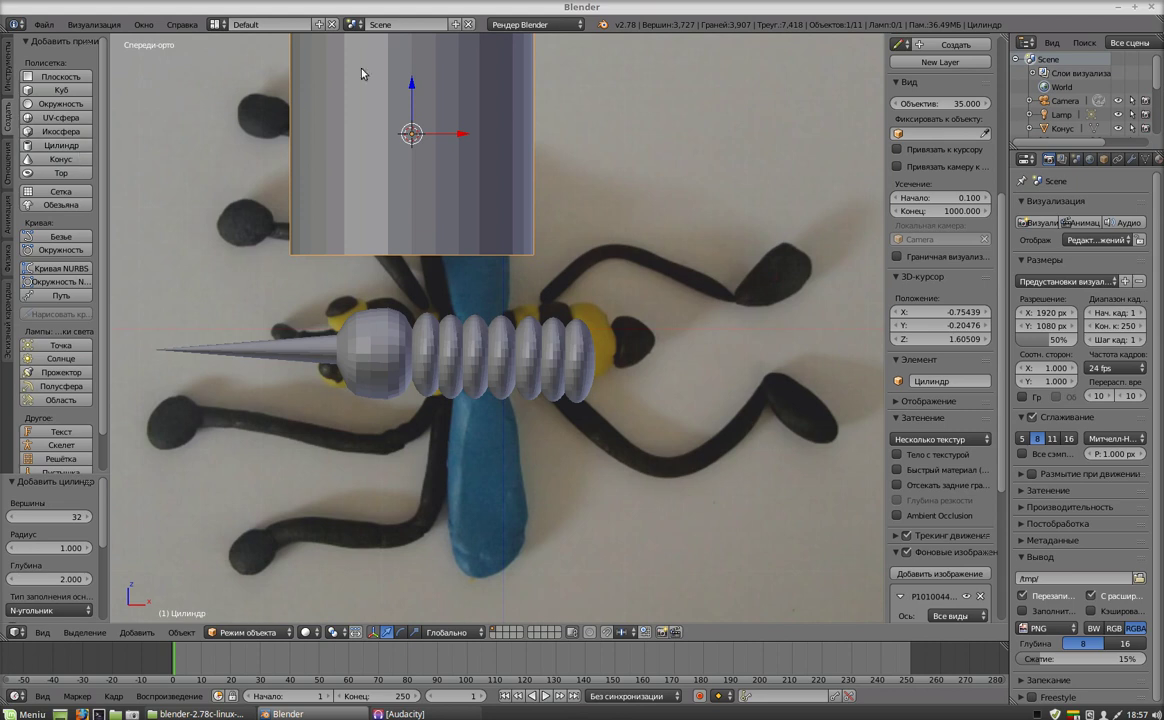
mouse_move(415, 88)
mouse_down()
mouse_move(443, 178)
mouse_move(742, 177)
mouse_move(714, 177)
mouse_up()
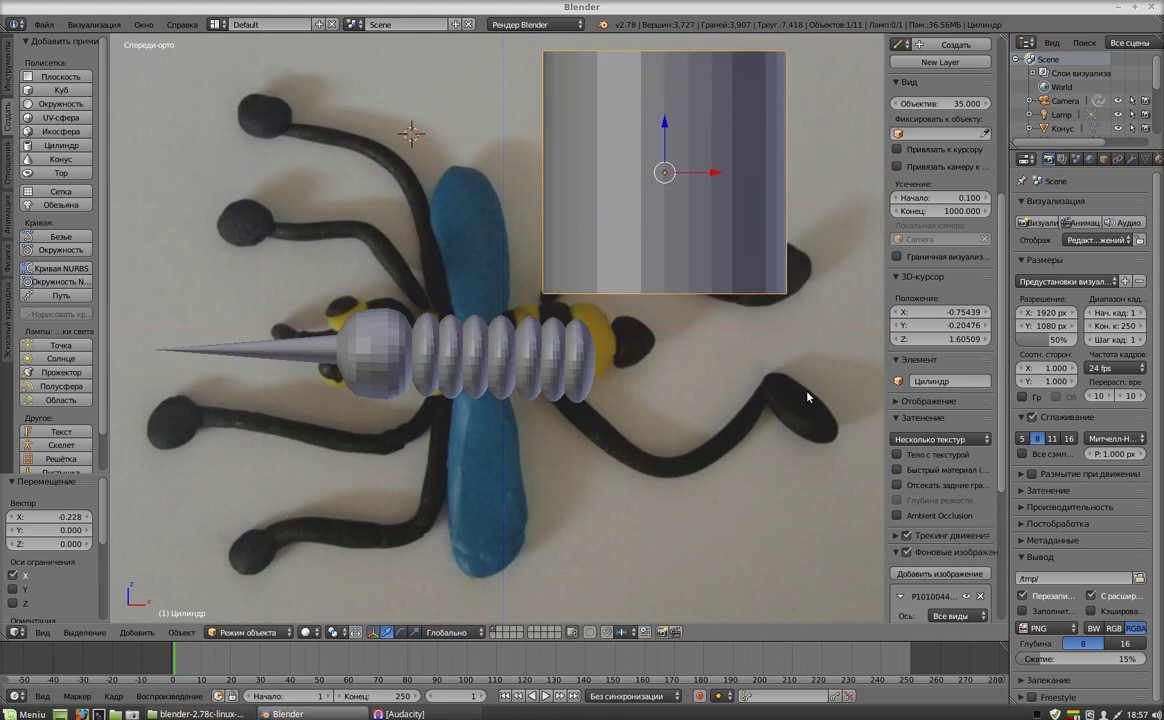
key(r)
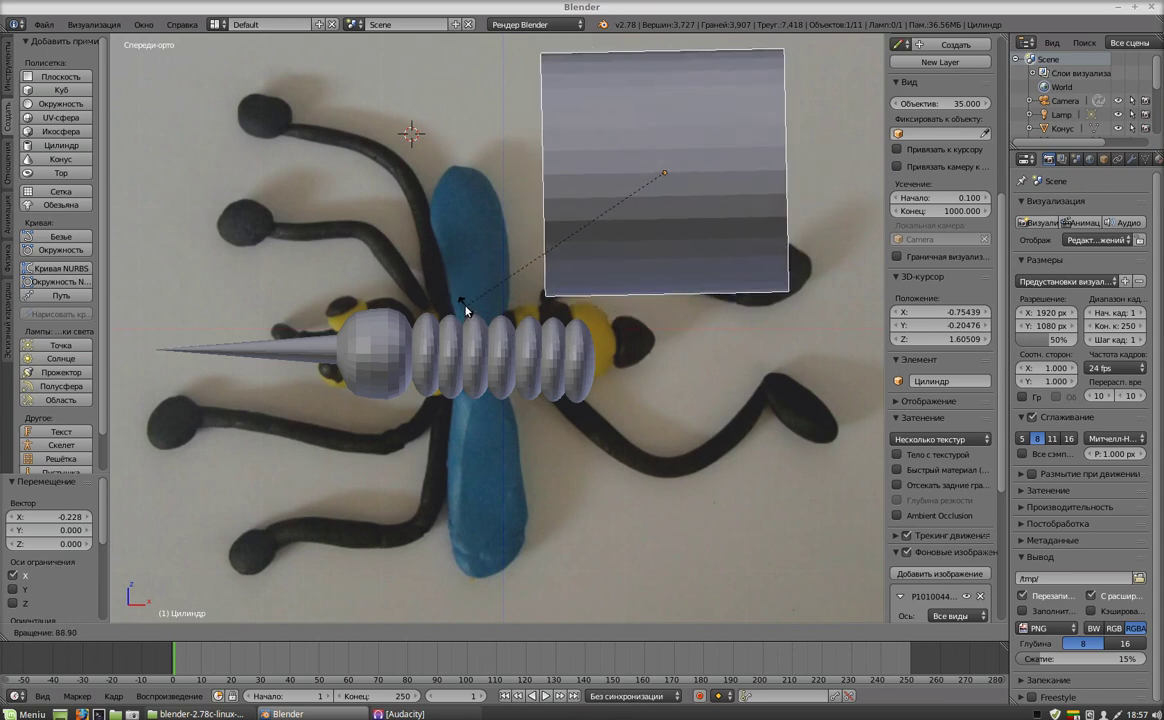
Undo the first rotation and turn the cylinder 90° on the Y axis.
click(466, 313)
key(ctrl+z)
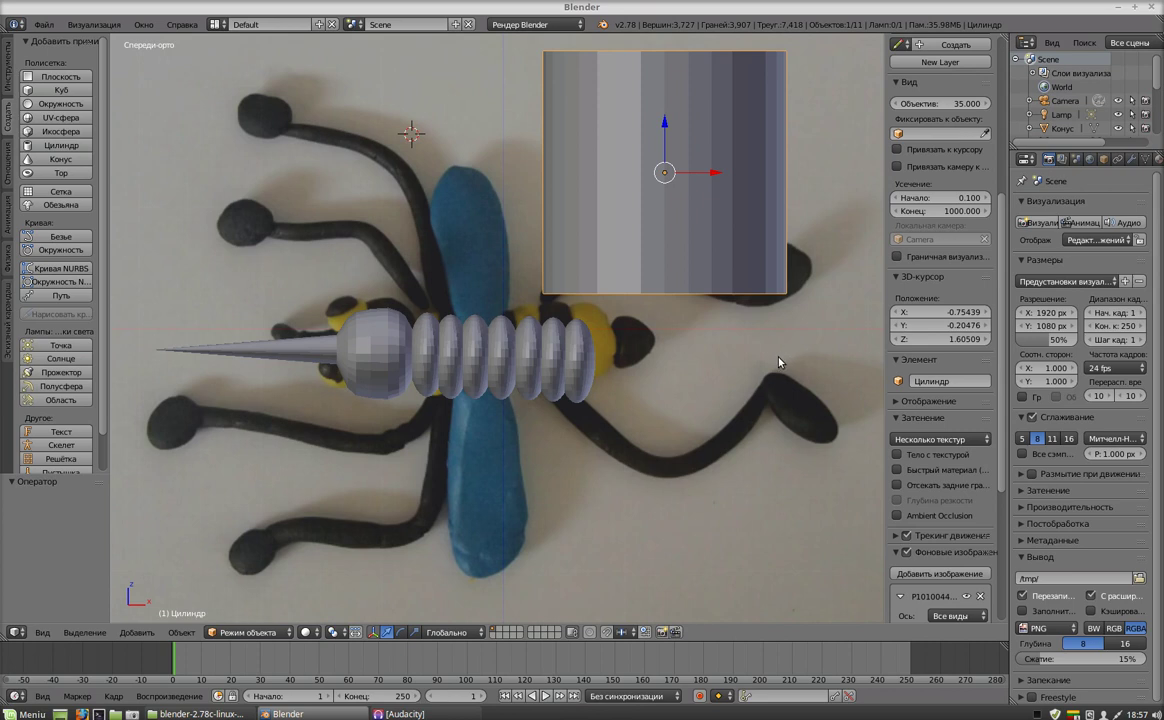
key(r)
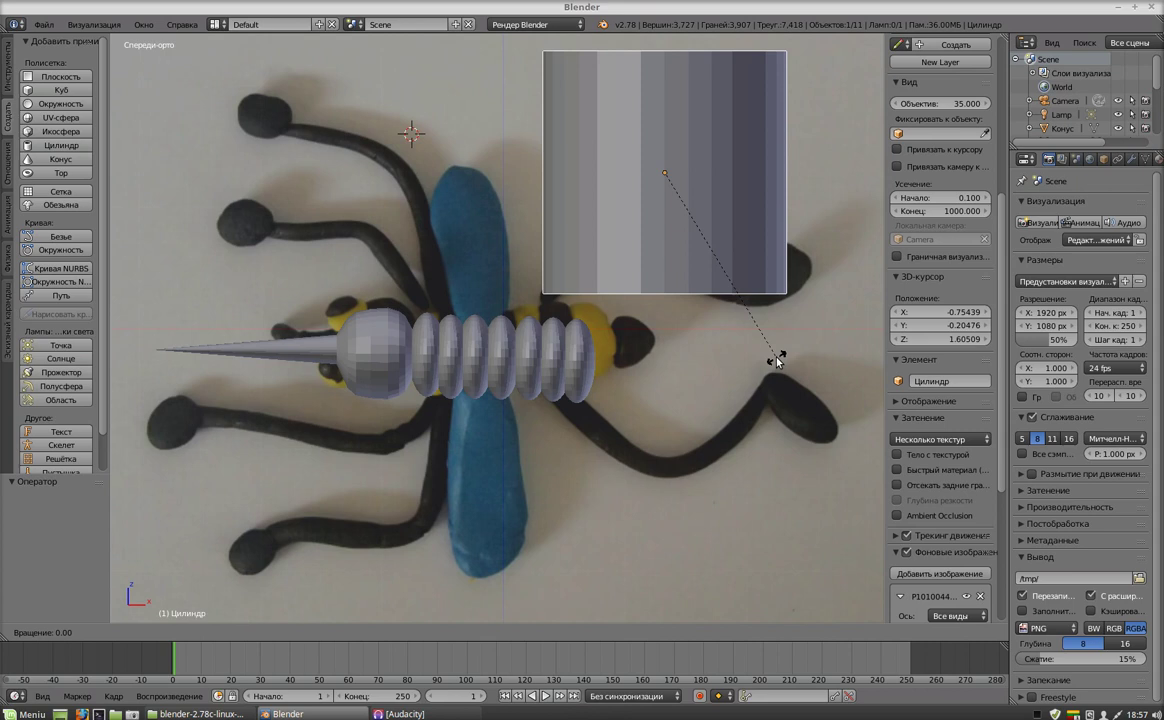
key(y)
text(9)
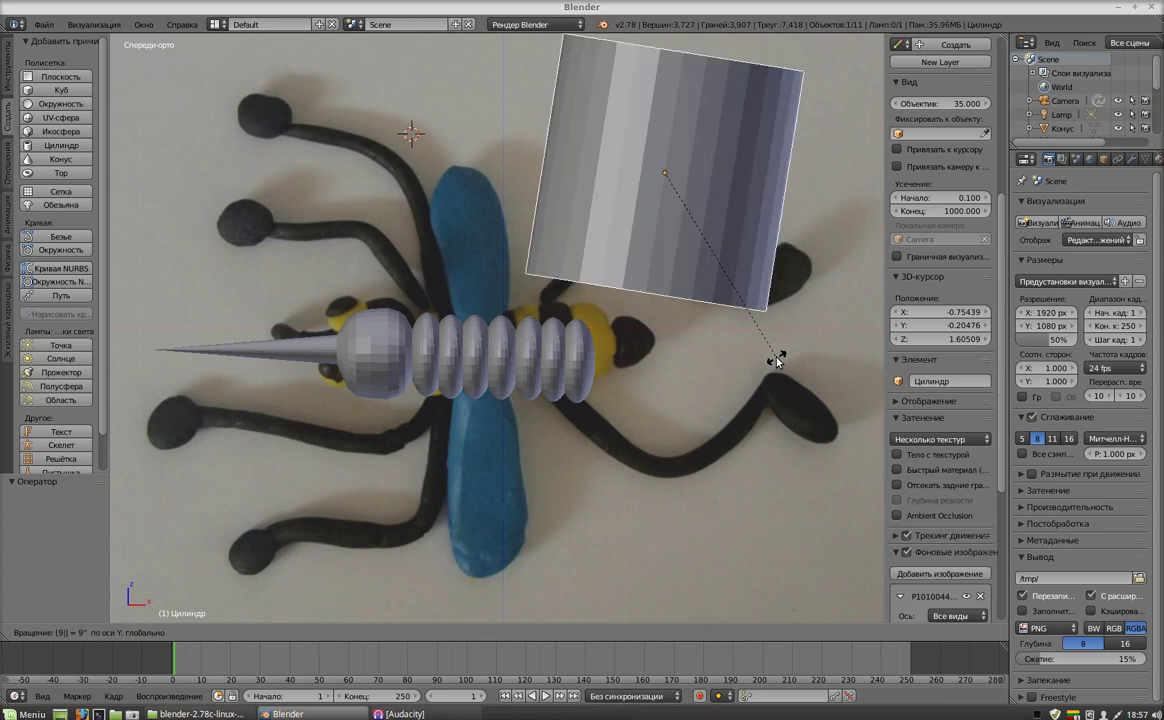
text(0)
key(Return)
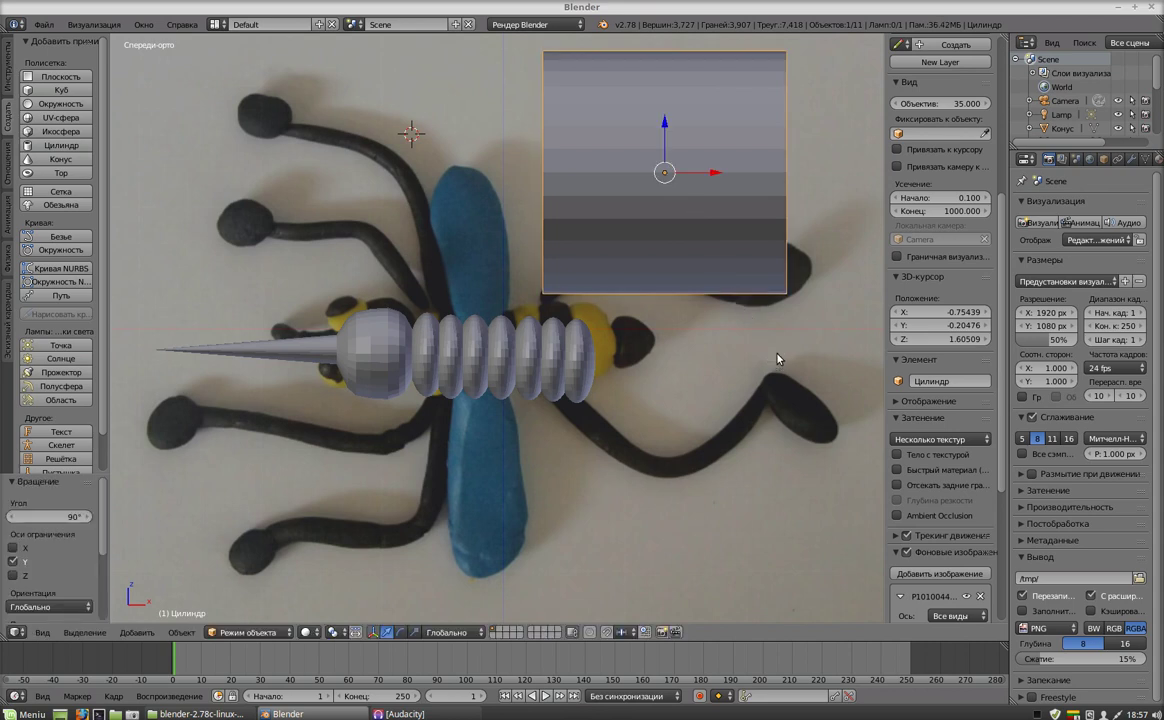
Lower the cylinder along Z, shrink it to 0.395, and adjust its height.
key(g)
key(z)
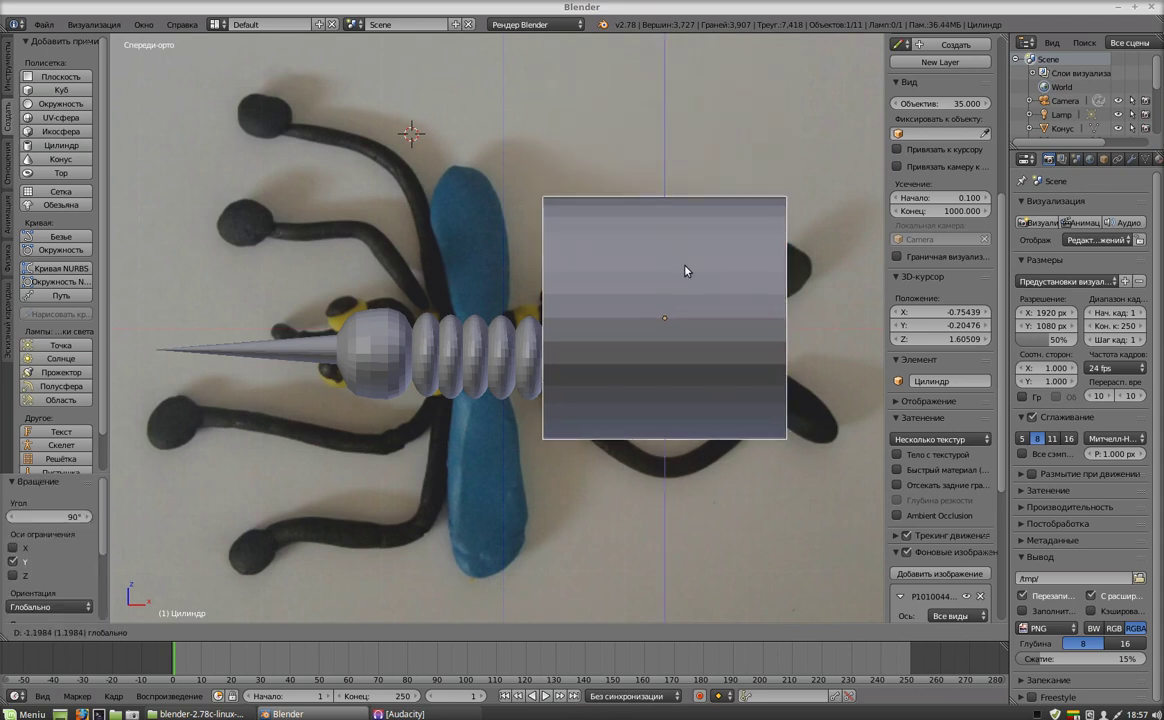
click(688, 268)
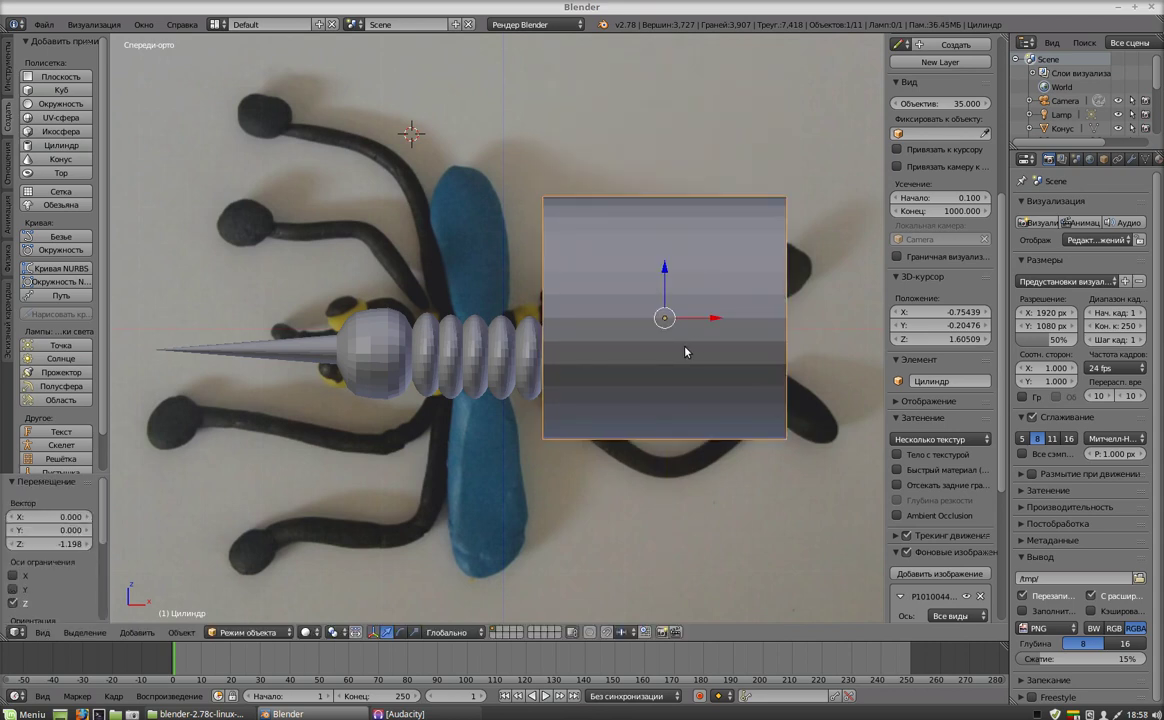
key(s)
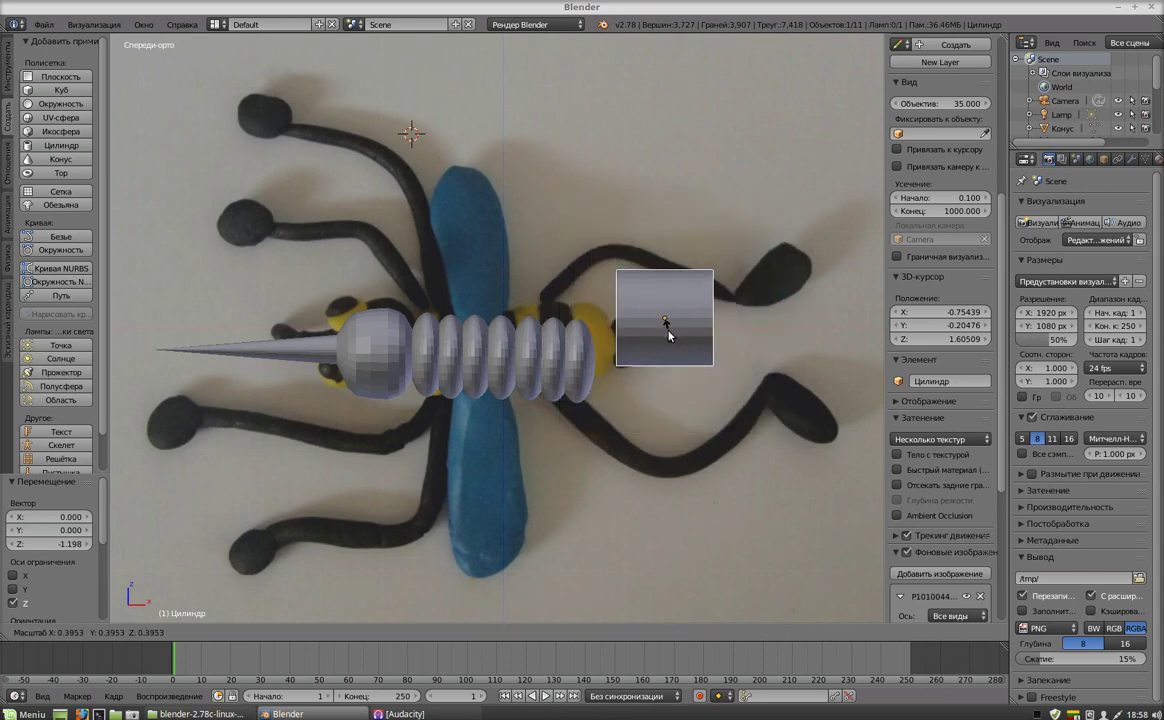
click(668, 333)
key(g)
key(z)
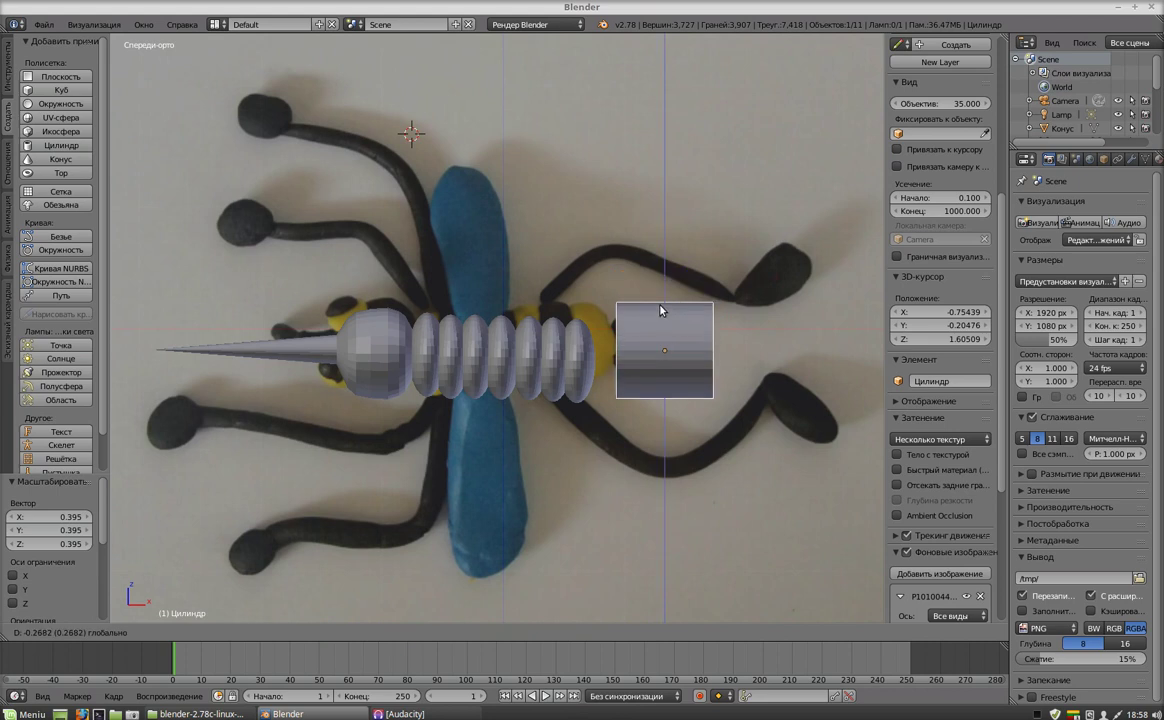
click(660, 315)
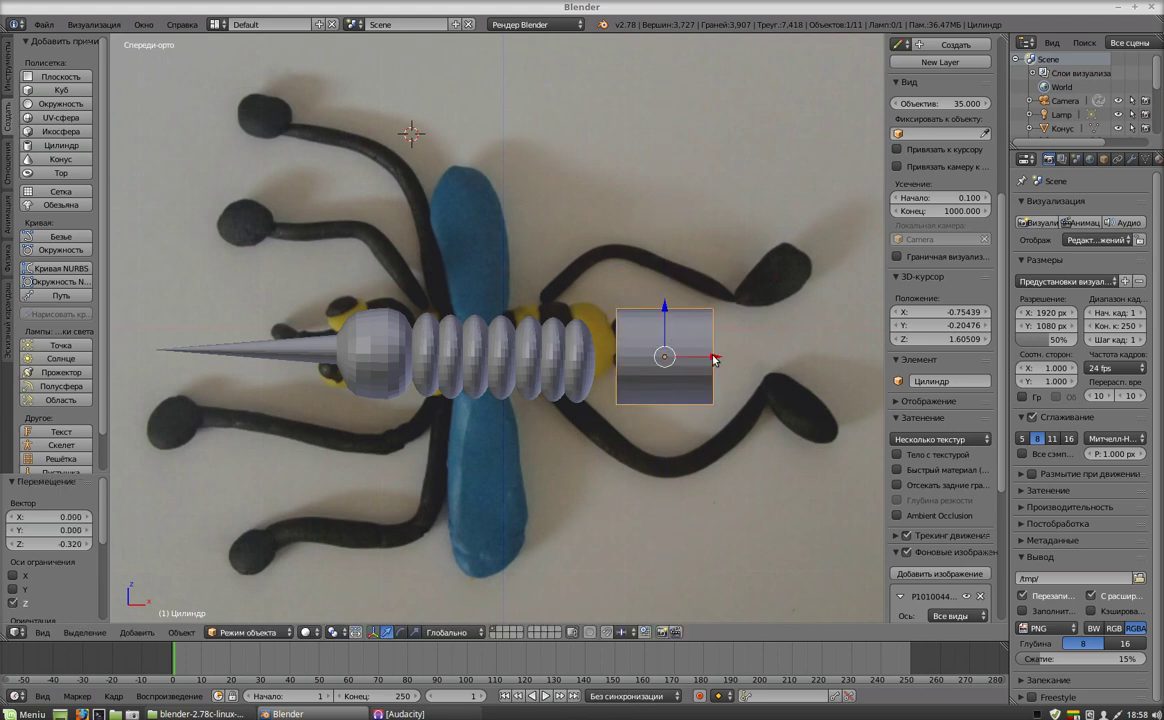
Butt the cylinder against the last body segment and settle its scale at 0.902.
drag(714, 360, 692, 360)
drag(657, 310, 646, 317)
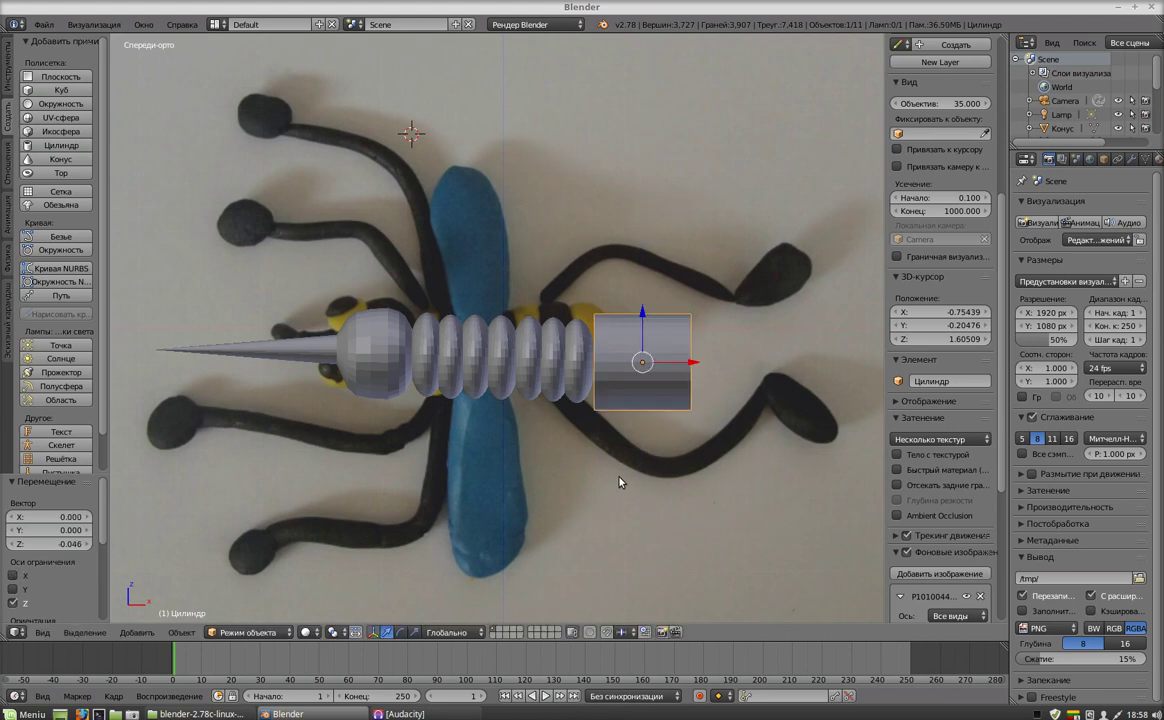
key(s)
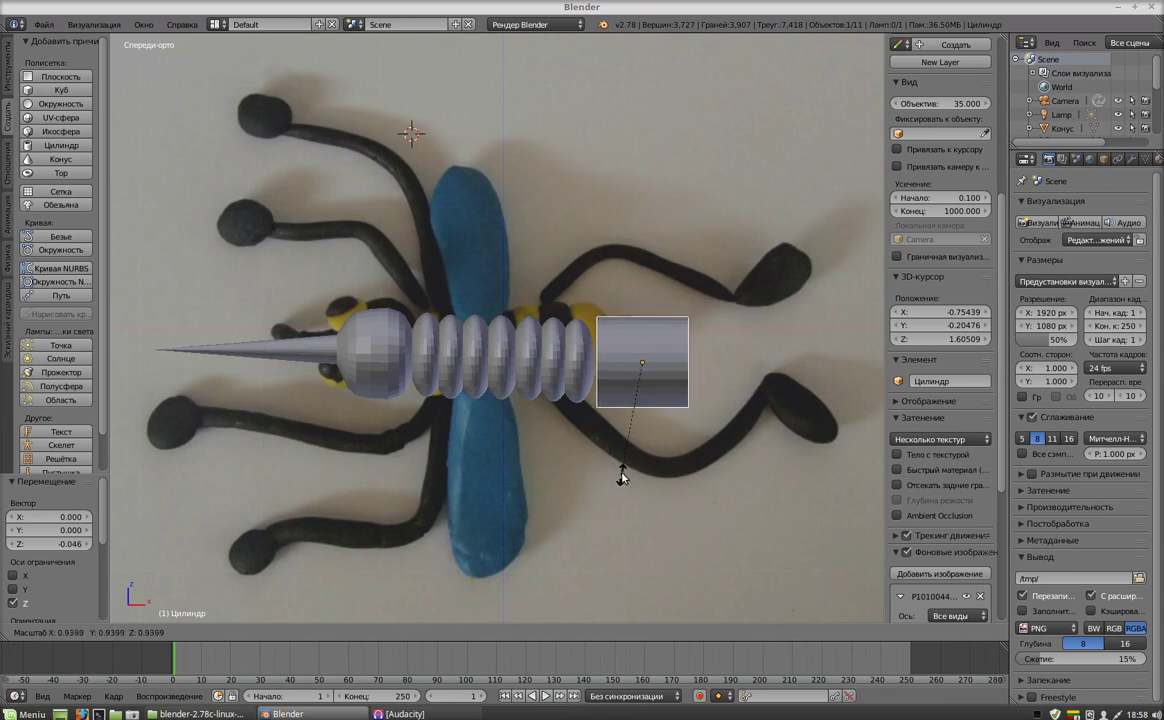
click(624, 474)
drag(691, 362, 675, 367)
key(s)
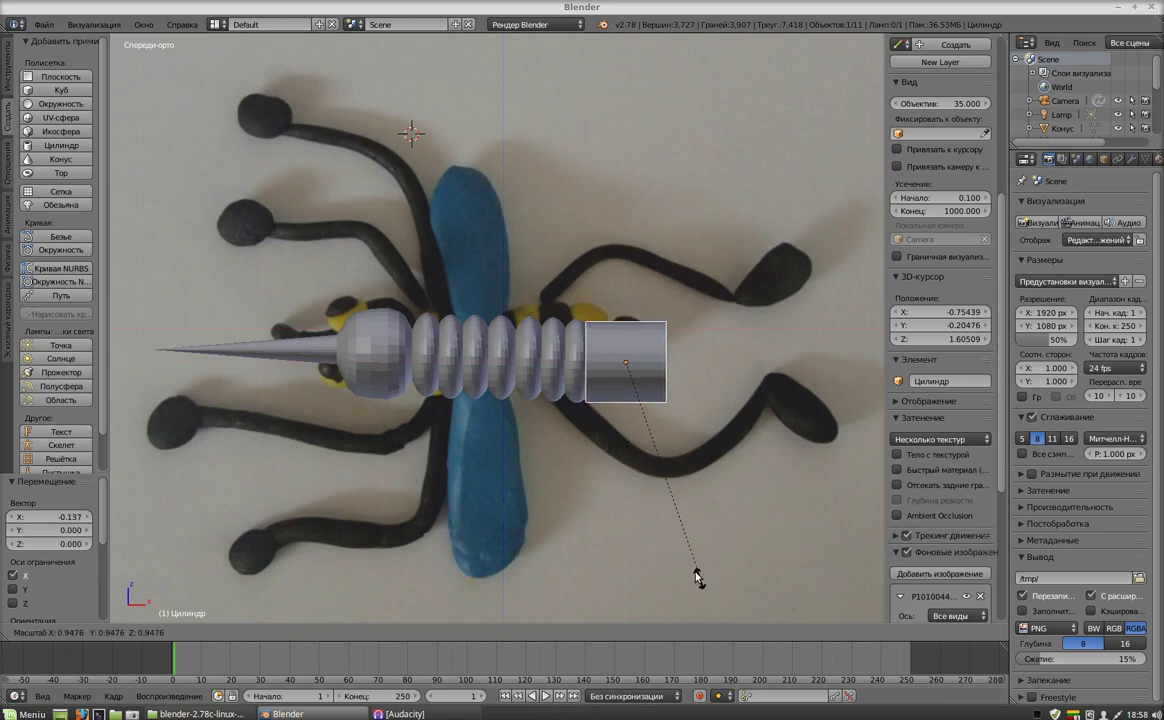
click(695, 573)
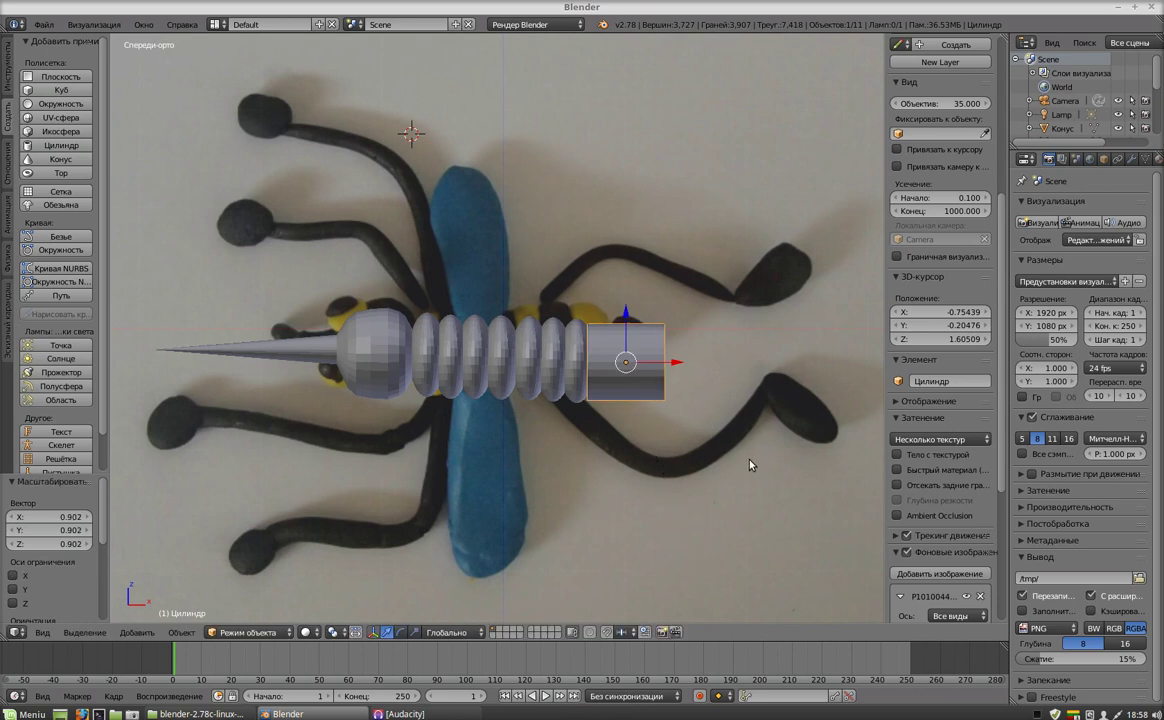
middle_drag(752, 464, 605, 465)
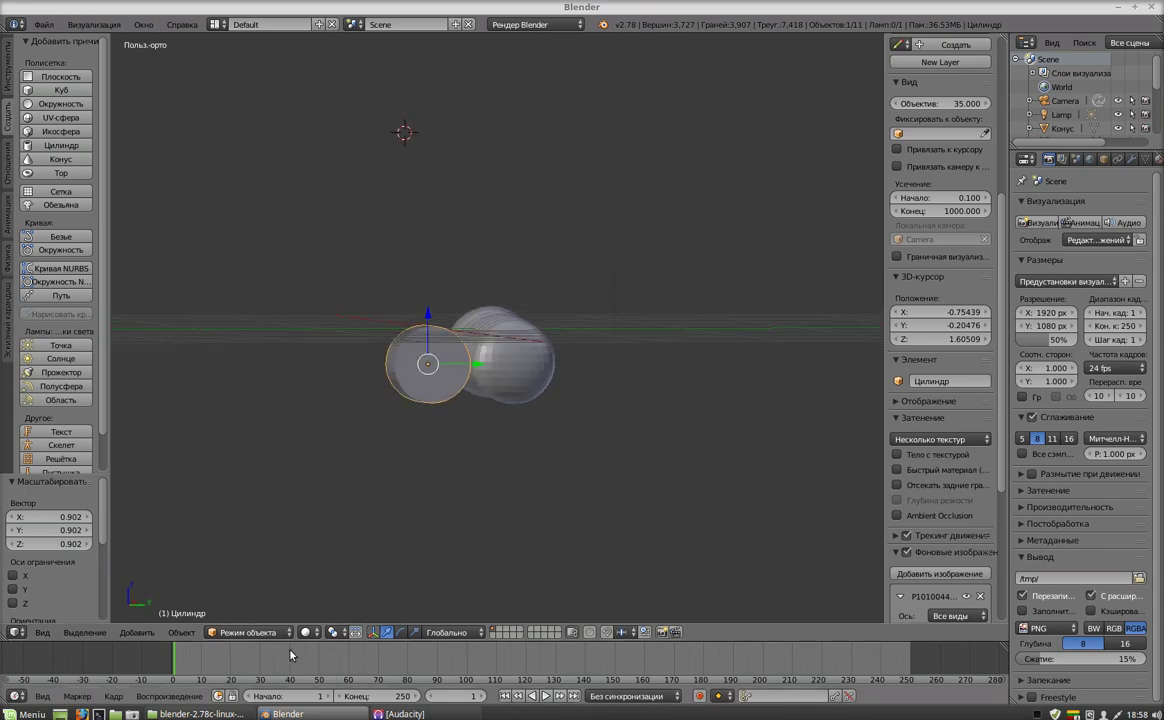
Enter Edit Mode on the tail cylinder, deselect everything, and select its outer end cap face.
click(265, 632)
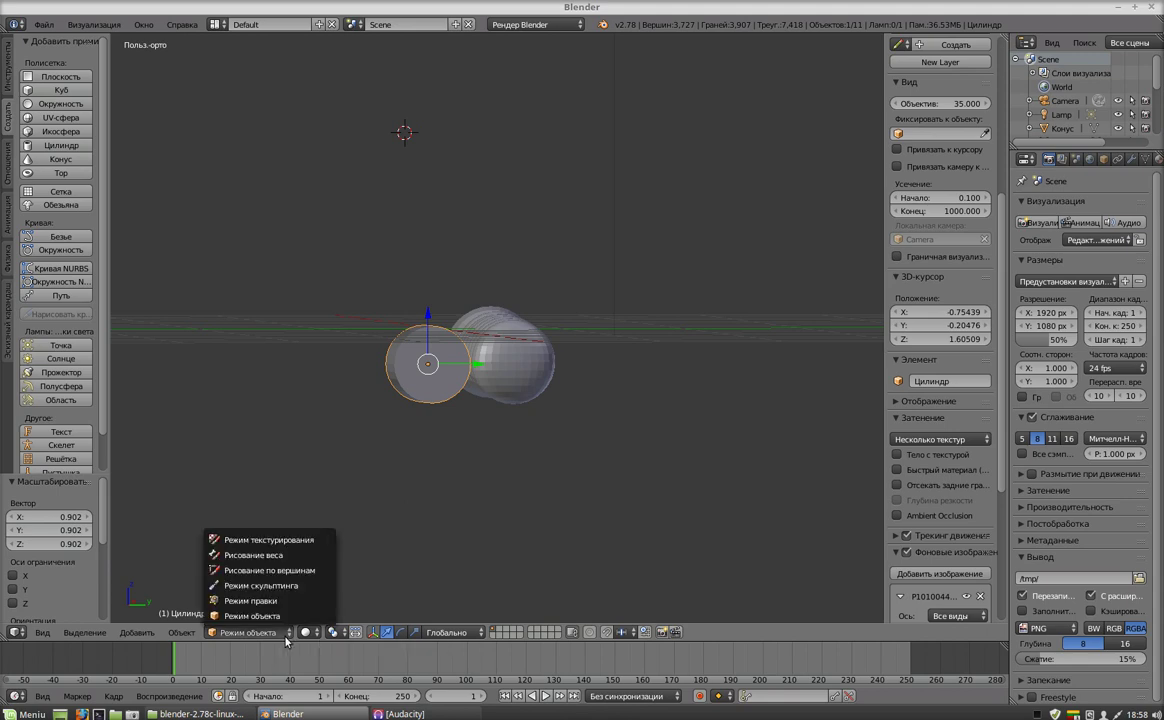
click(269, 604)
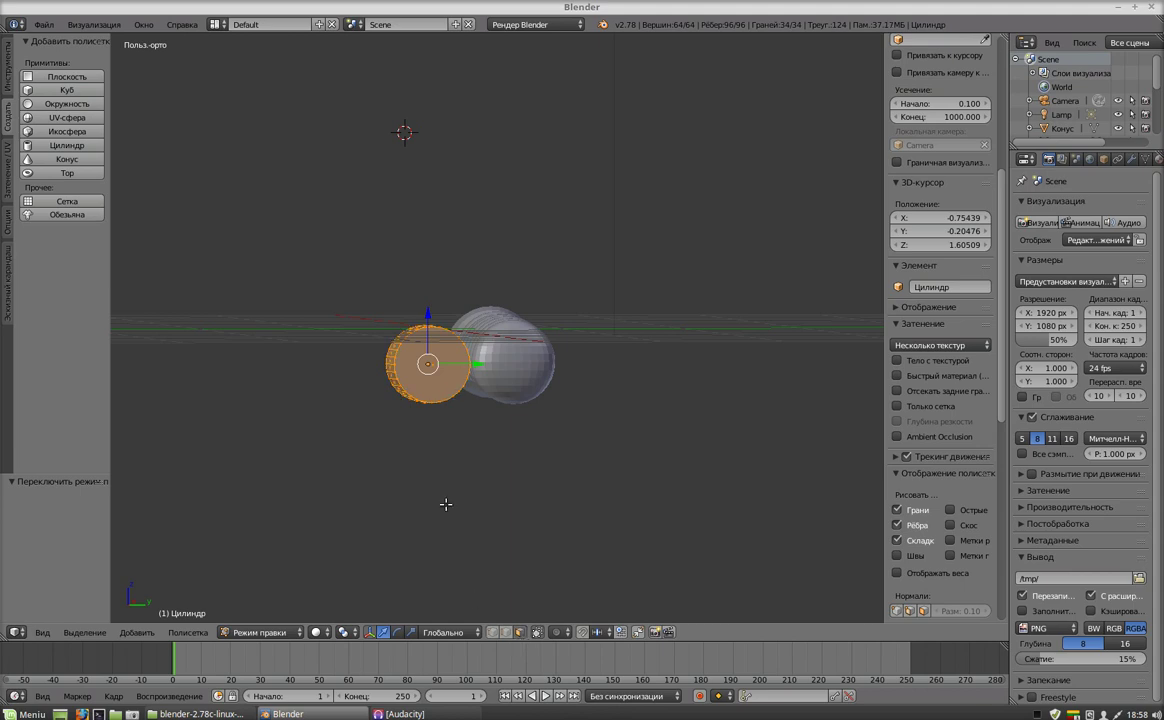
key(a)
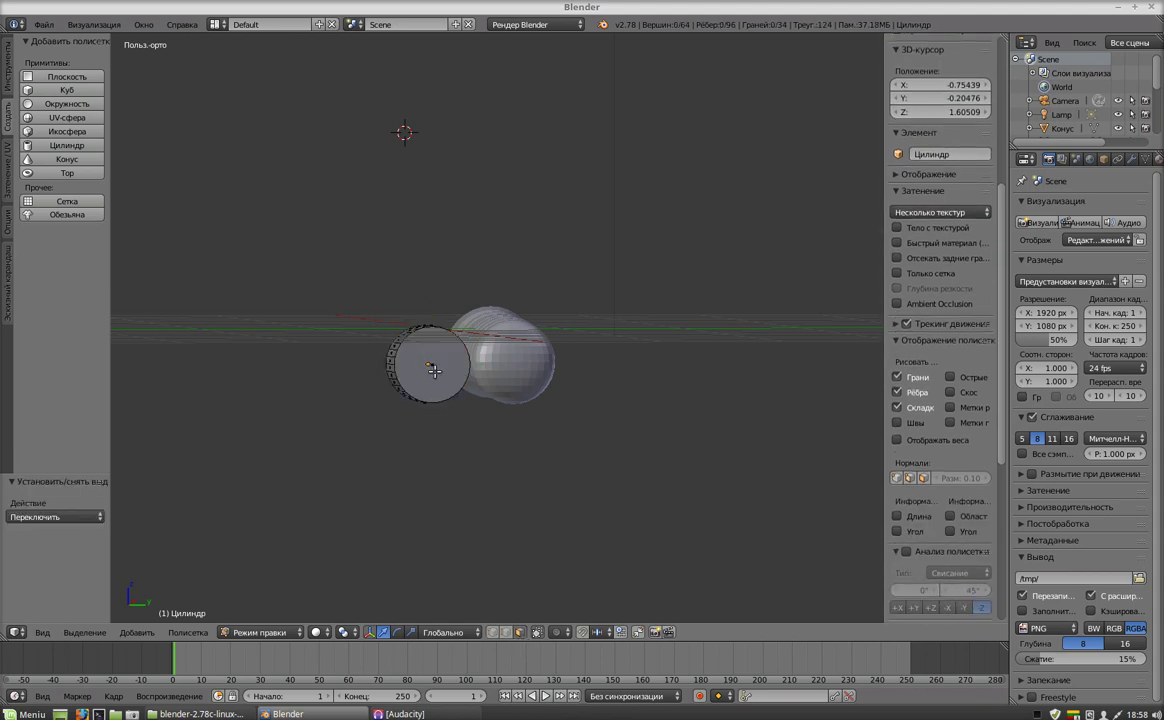
right_click(431, 364)
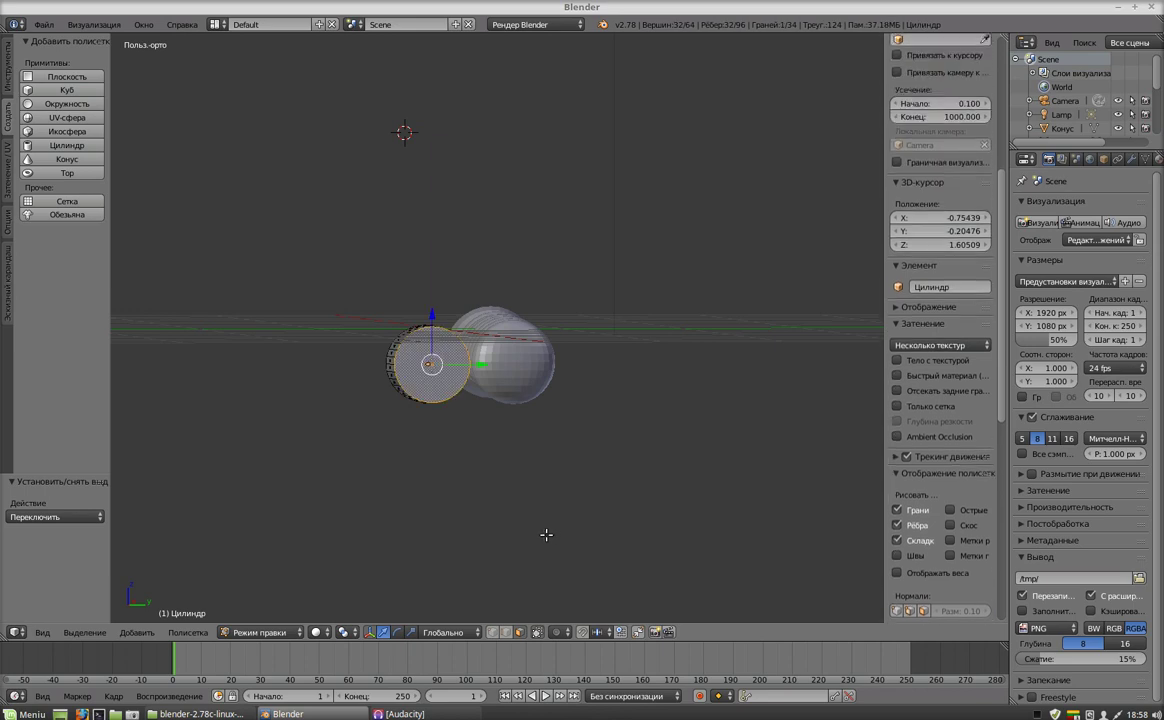
In front view, shrink the end face to 0.480 and pull it 0.445 back along X.
click(492, 638)
mouse_move(435, 473)
middle_down()
mouse_move(602, 511)
mouse_move(595, 478)
mouse_move(578, 494)
middle_up()
key(KP_1)
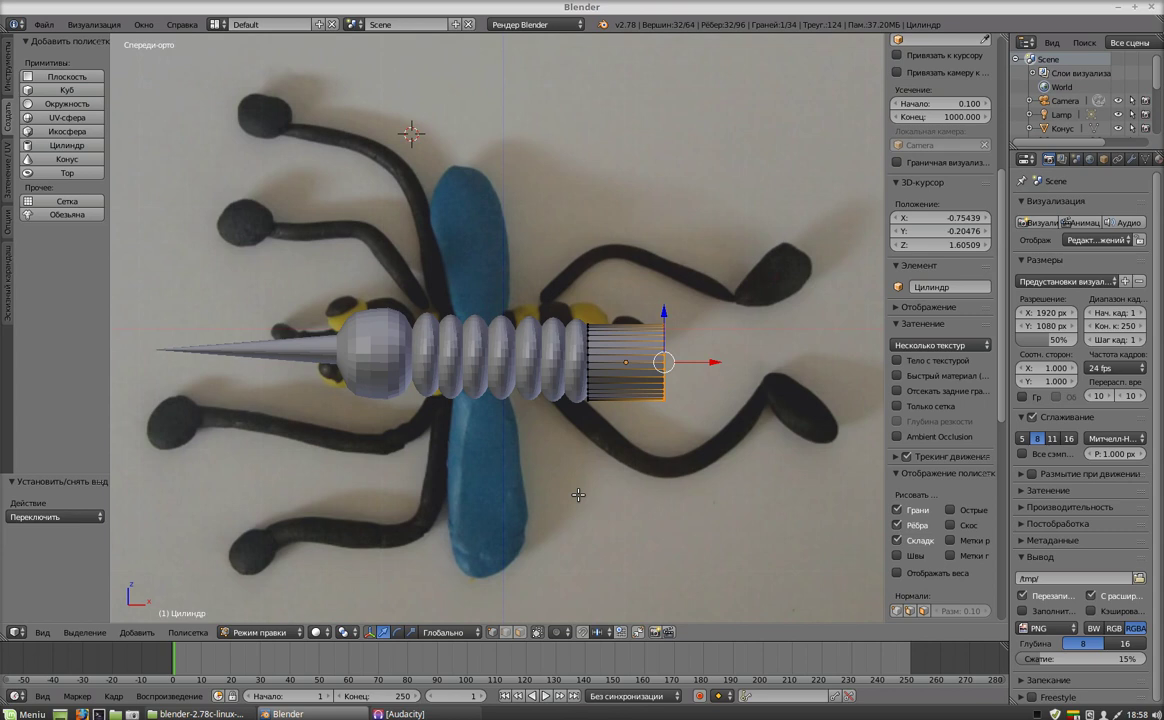
key(s)
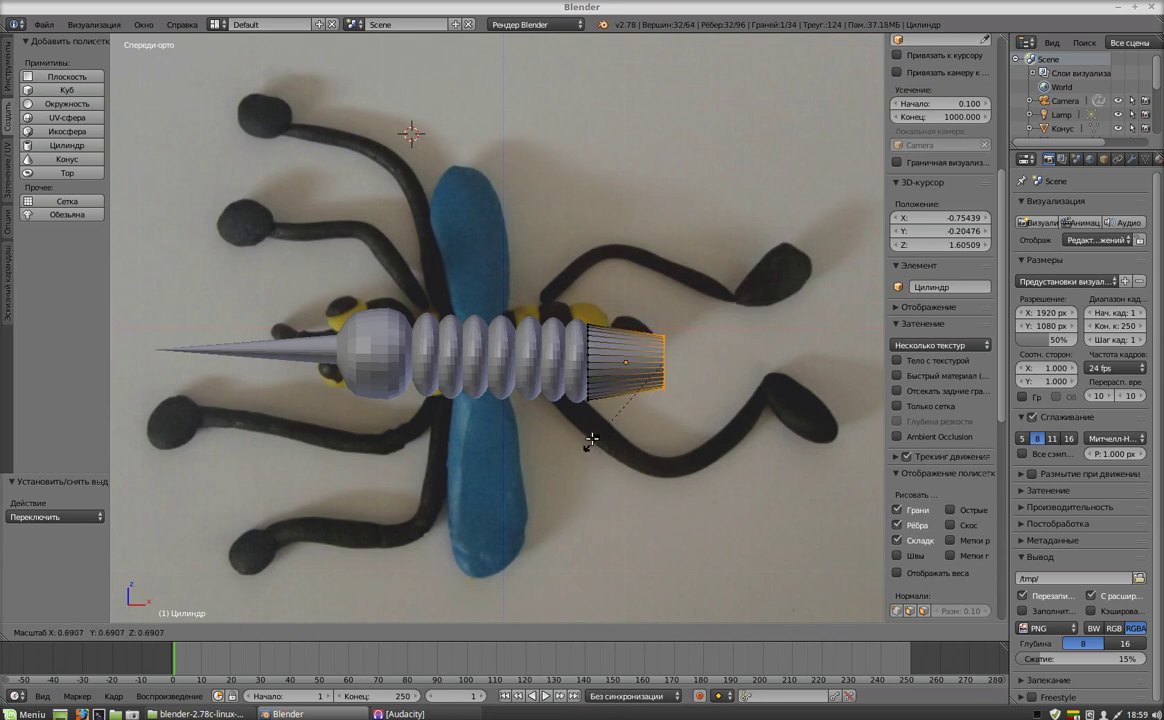
click(603, 407)
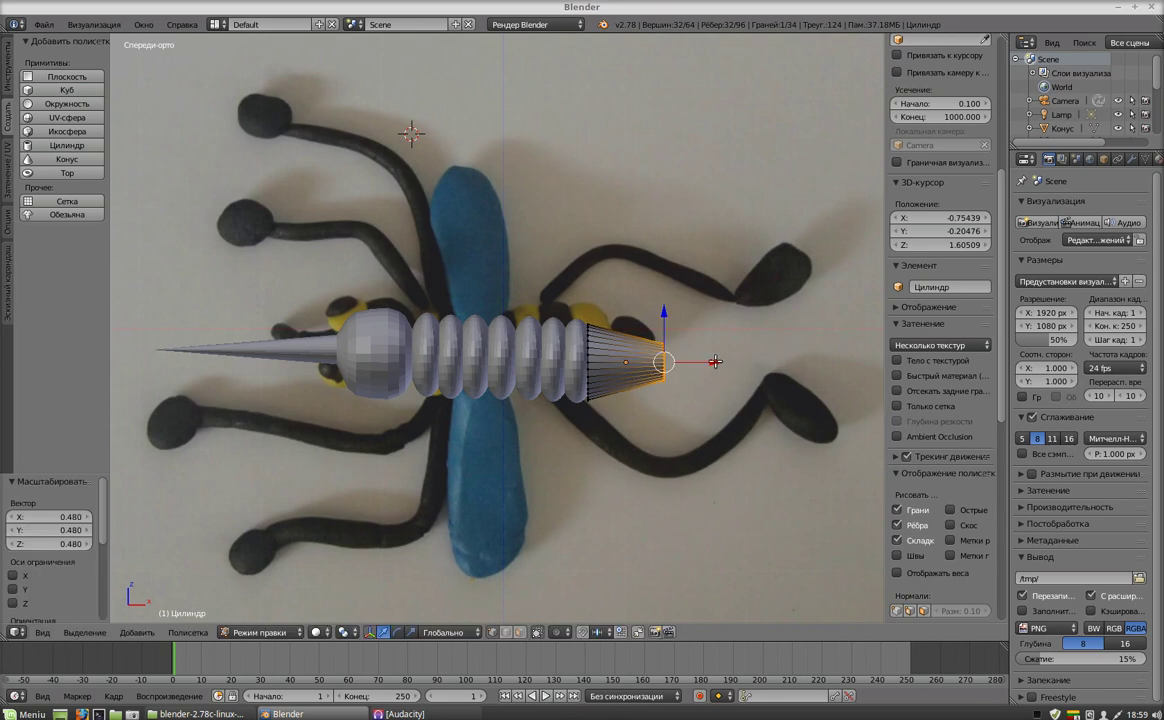
drag(713, 362, 659, 362)
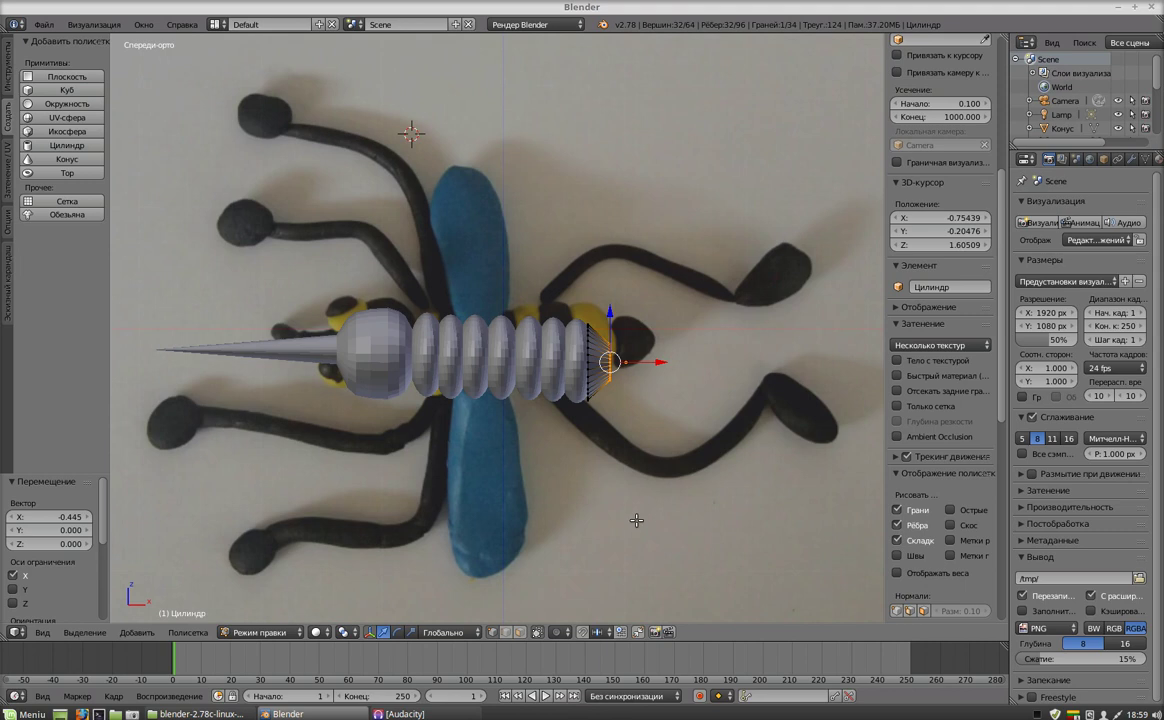
Extrude the end face twice, shrinking the new faces to 0.508 and 0.276.
key(e)
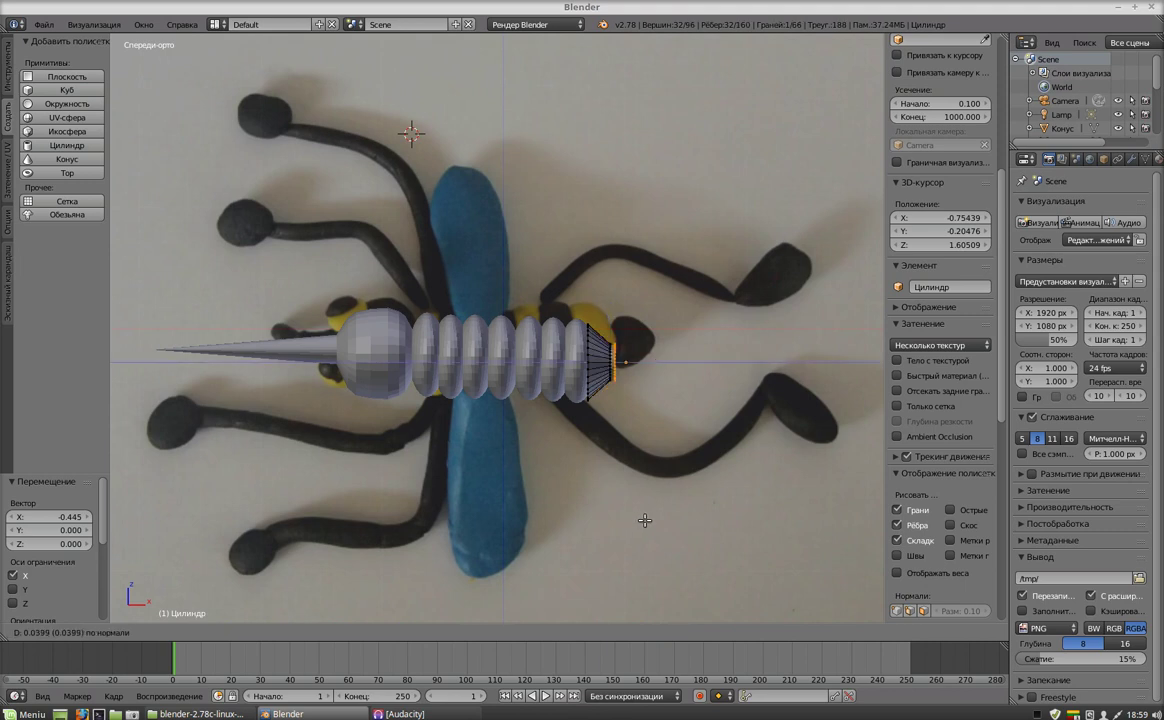
click(647, 520)
key(s)
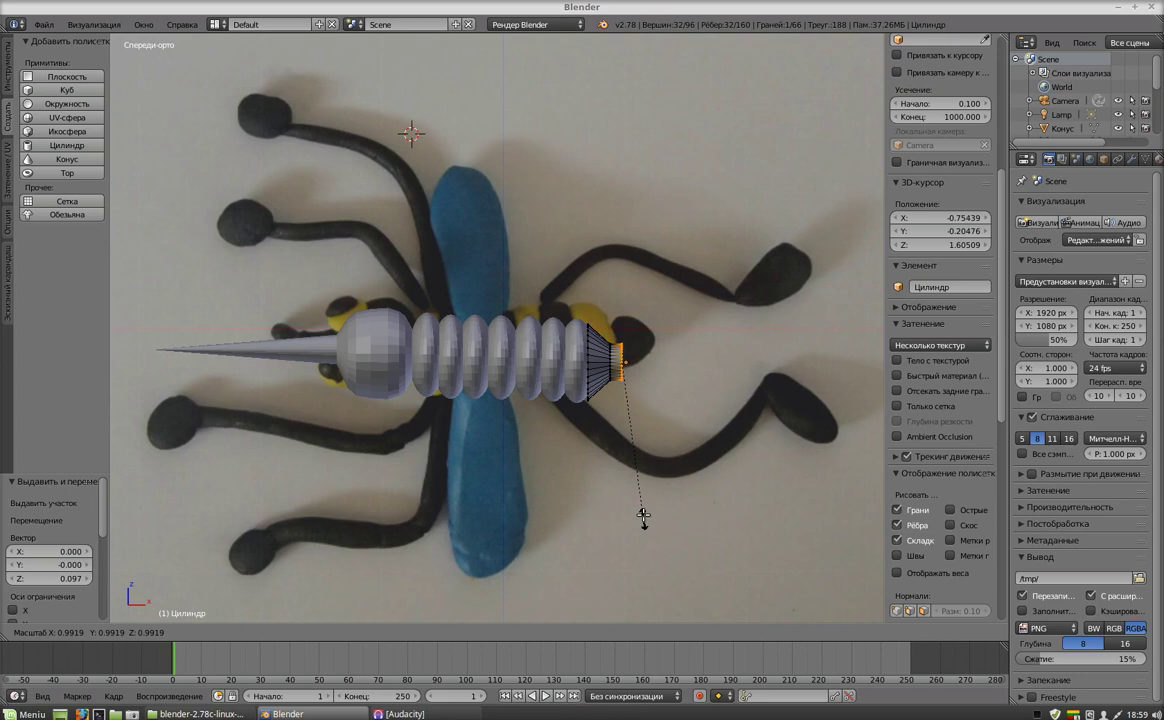
click(638, 440)
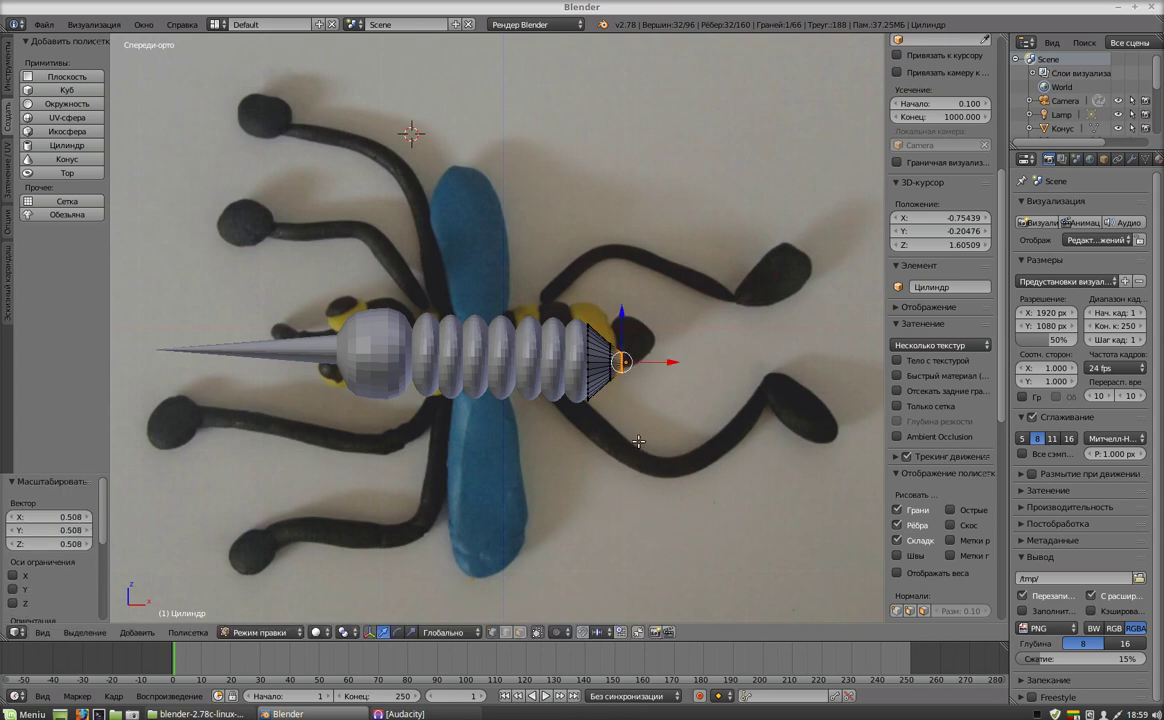
key(e)
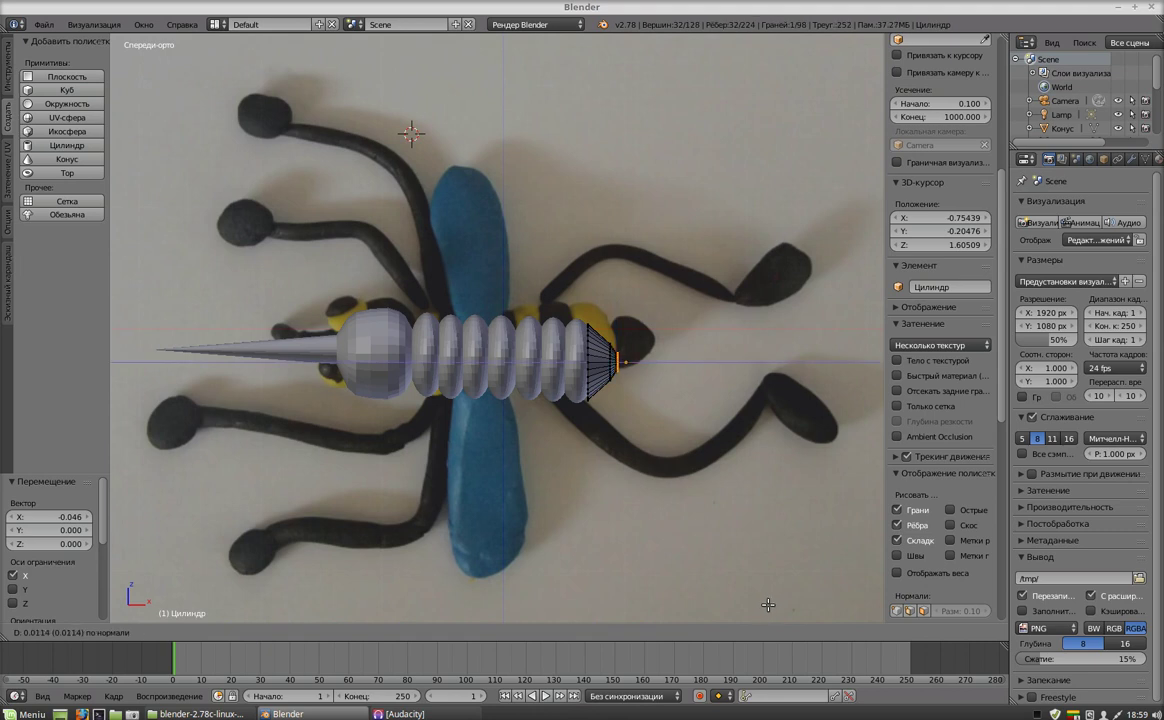
click(772, 602)
key(s)
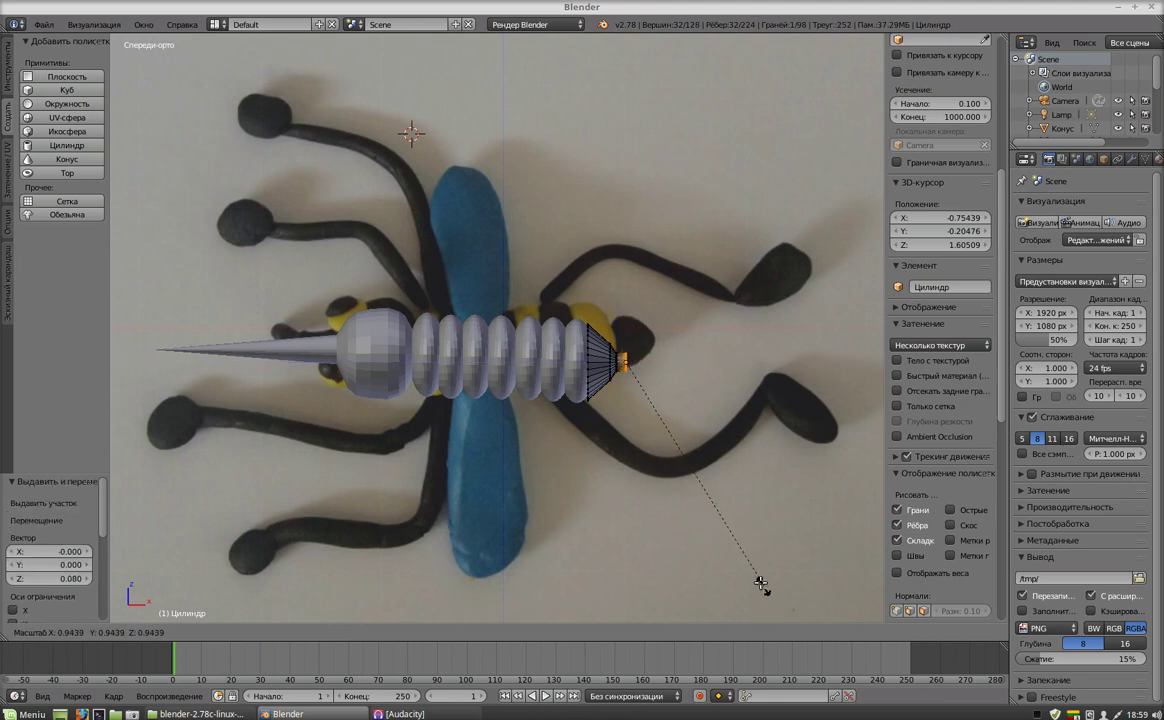
click(674, 432)
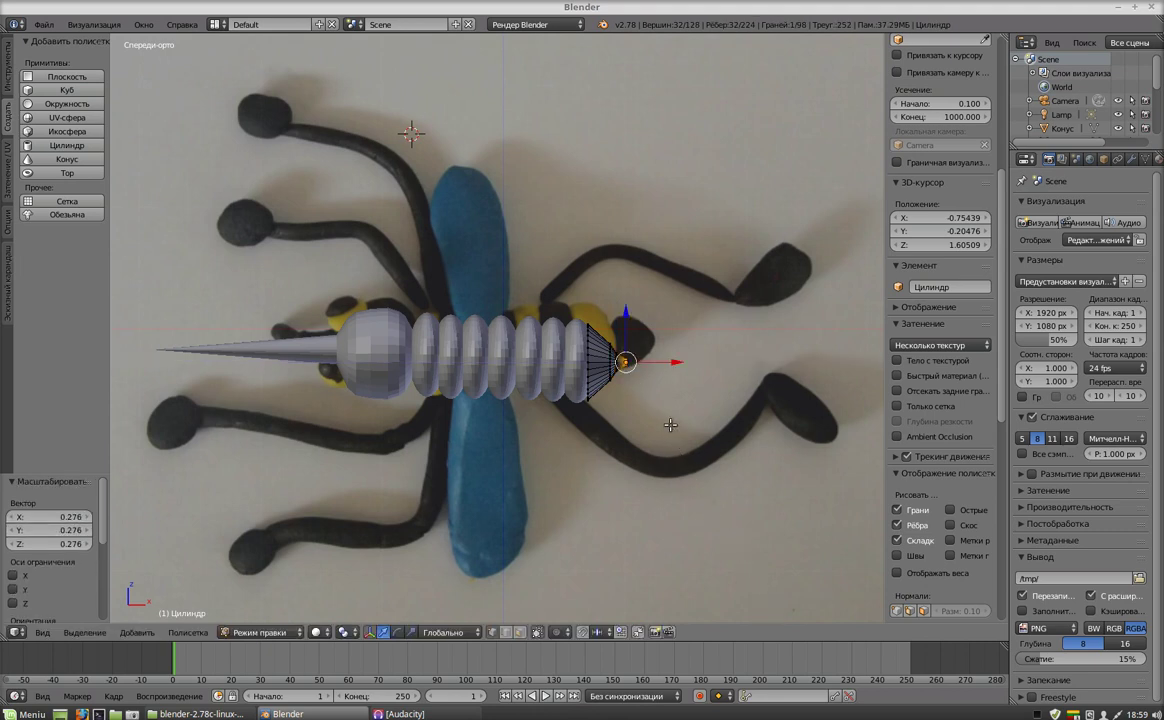
Shift the end face left along X, then extrude a third ring scaled to 0.883.
key(g)
key(x)
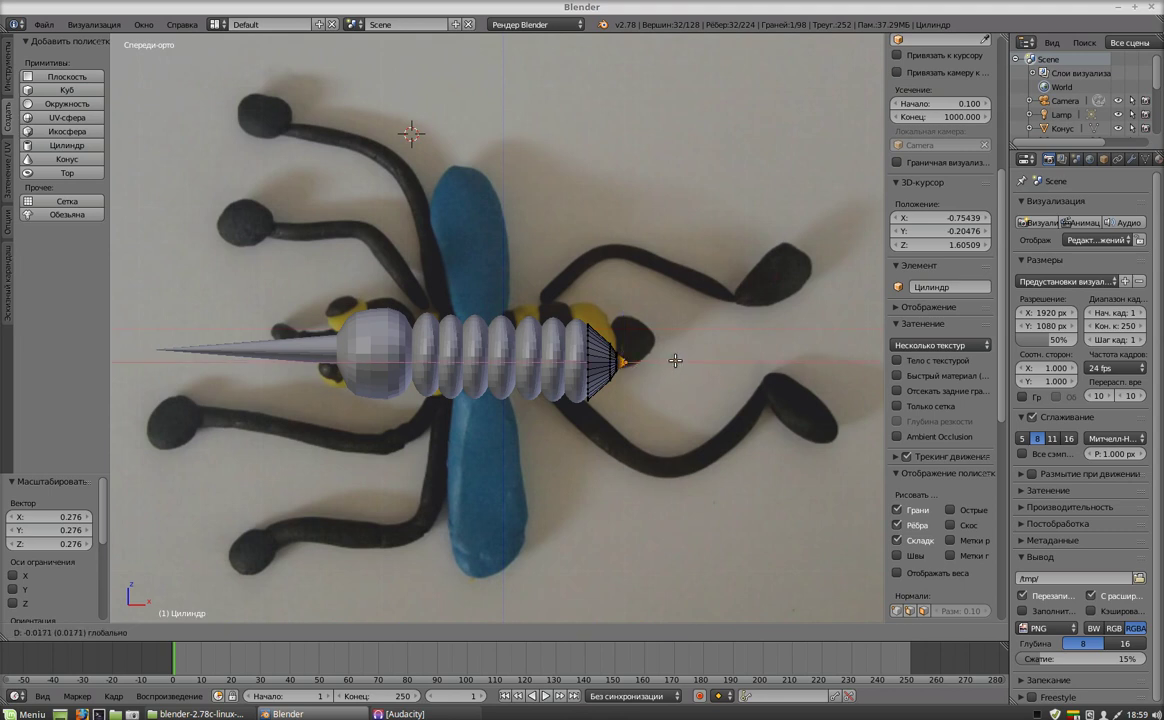
click(670, 361)
key(e)
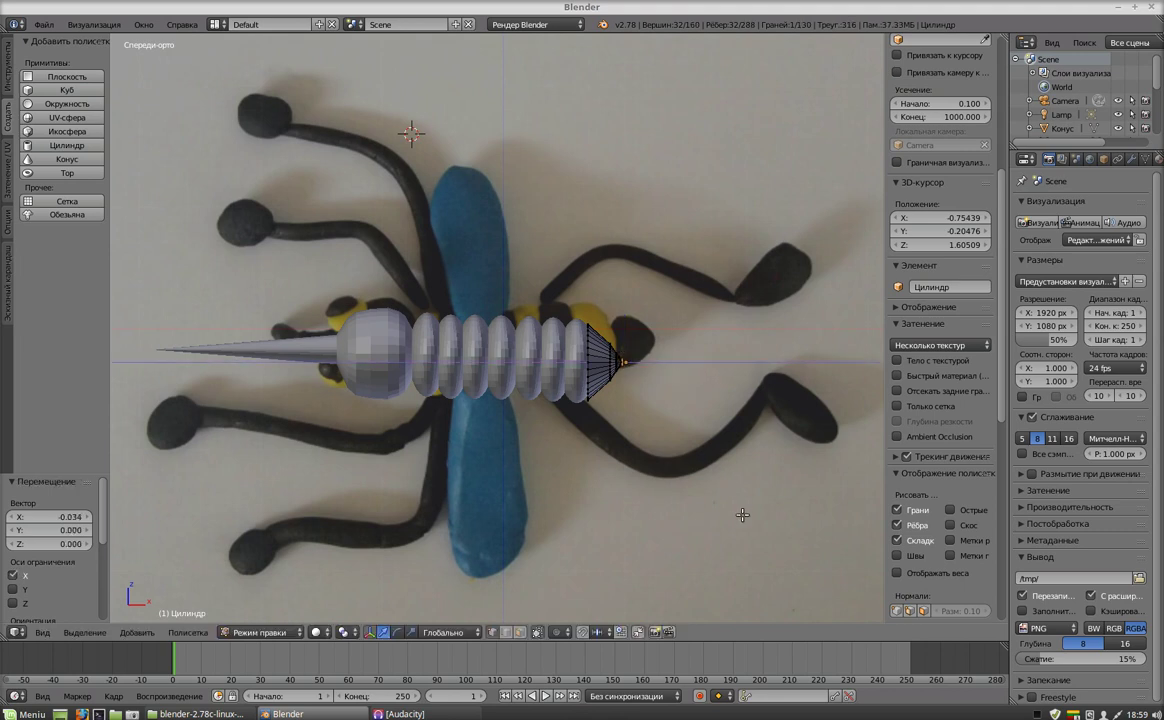
click(744, 504)
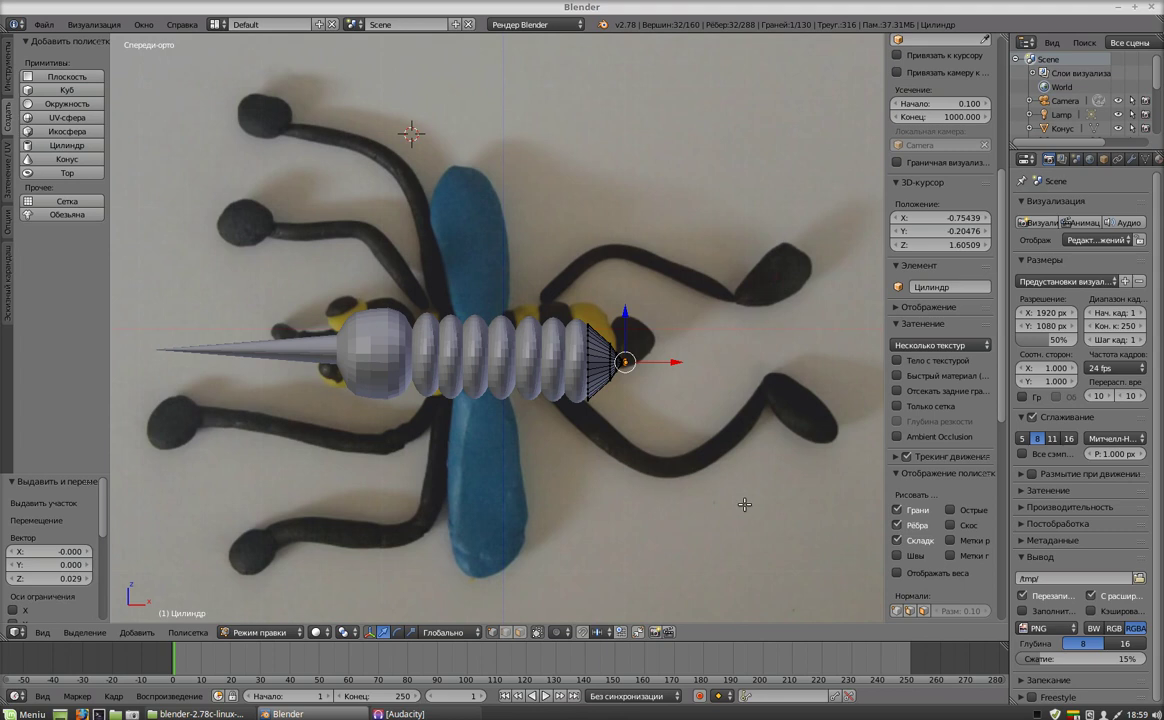
key(s)
click(727, 486)
key(g)
key(x)
click(670, 364)
Zoom in on the tail tip and pinch its vertices to 0.529.
scroll(718, 458, up, 1)
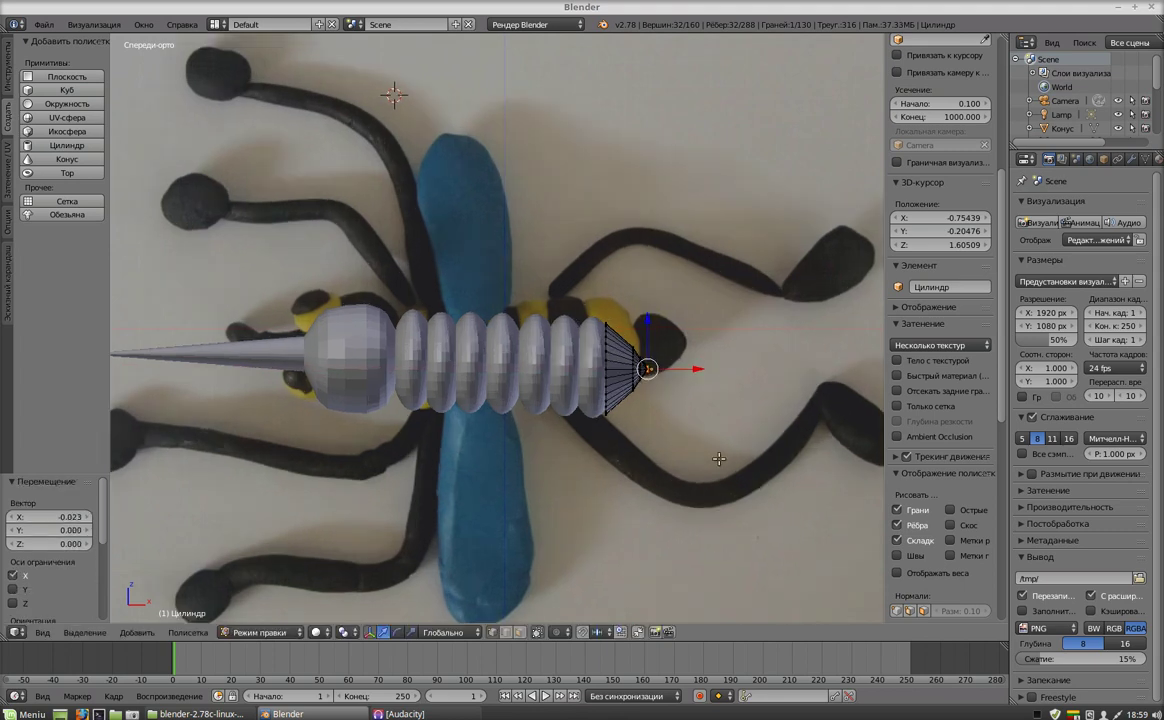
scroll(718, 458, up, 4)
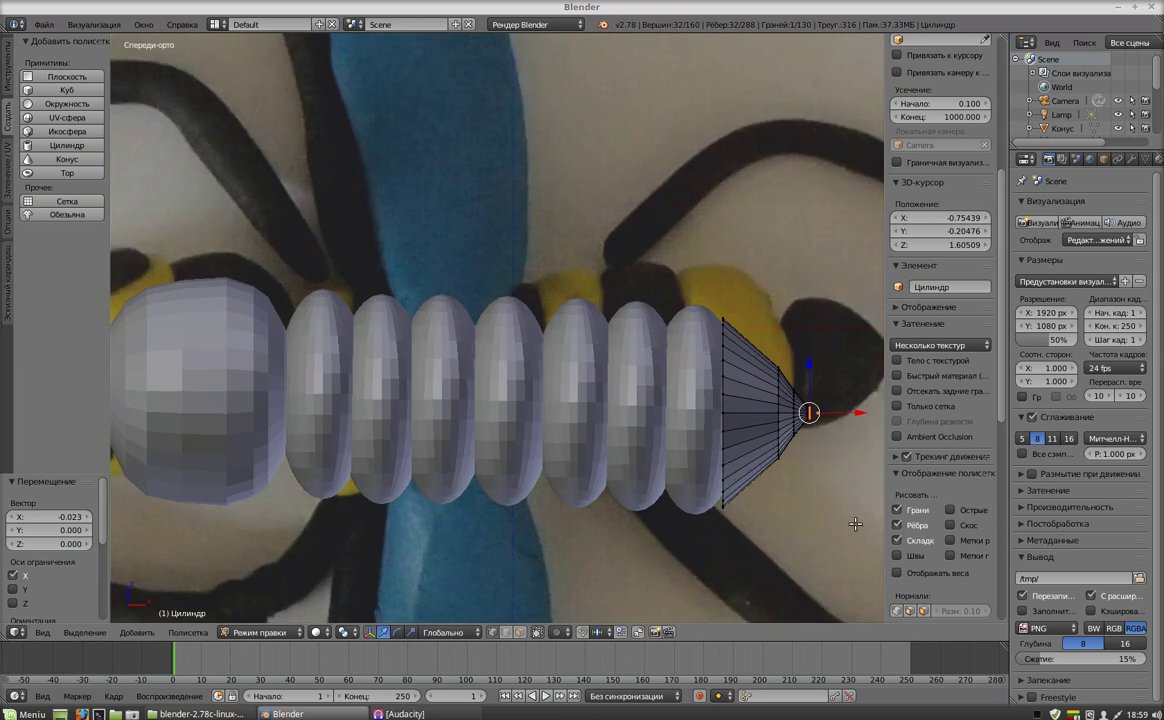
shift+middle_drag(827, 520, 623, 514)
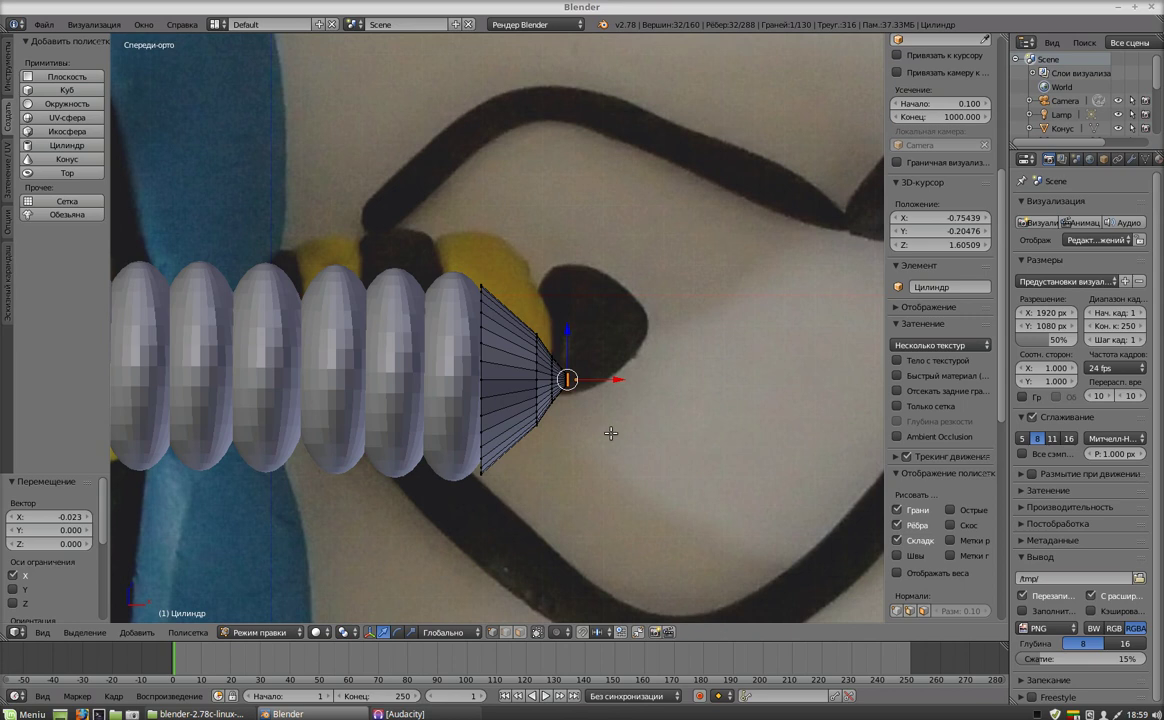
scroll(539, 399, up, 3)
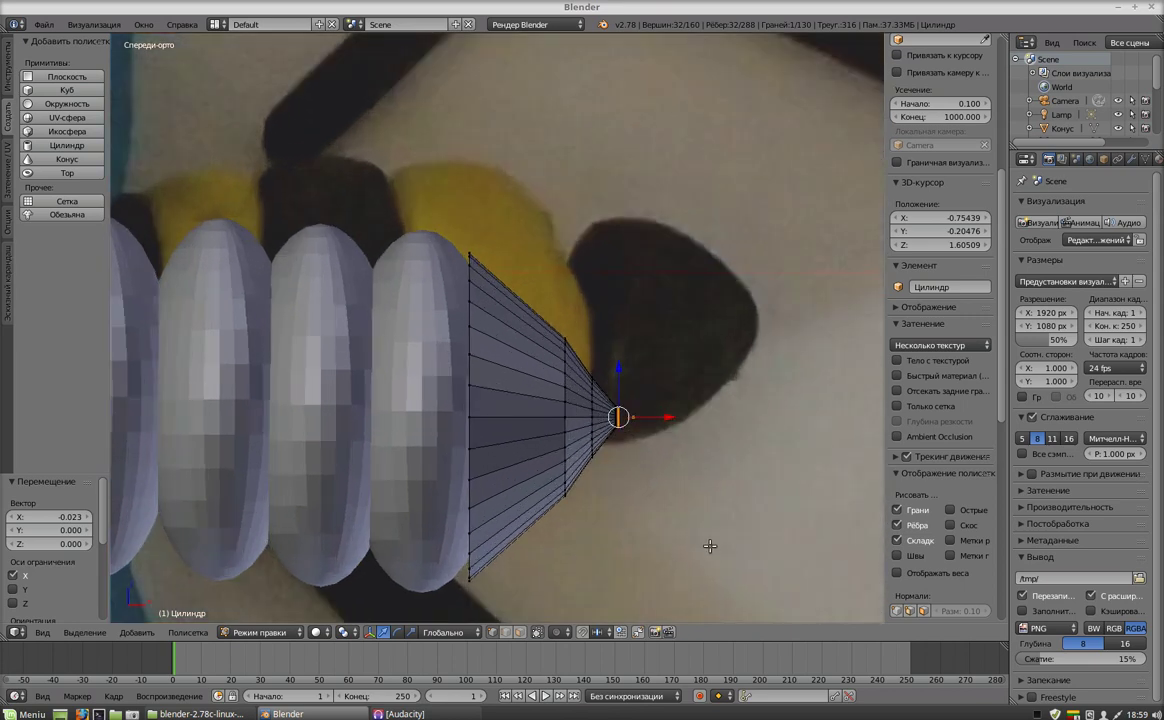
scroll(710, 546, up, 3)
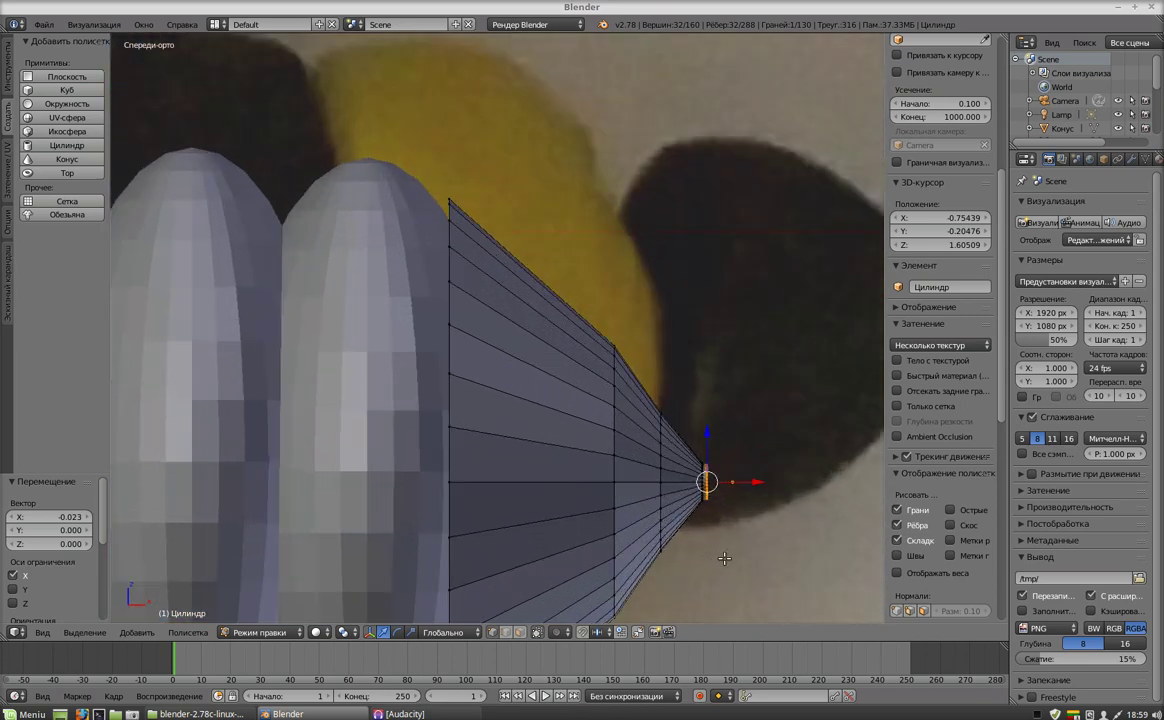
key(s)
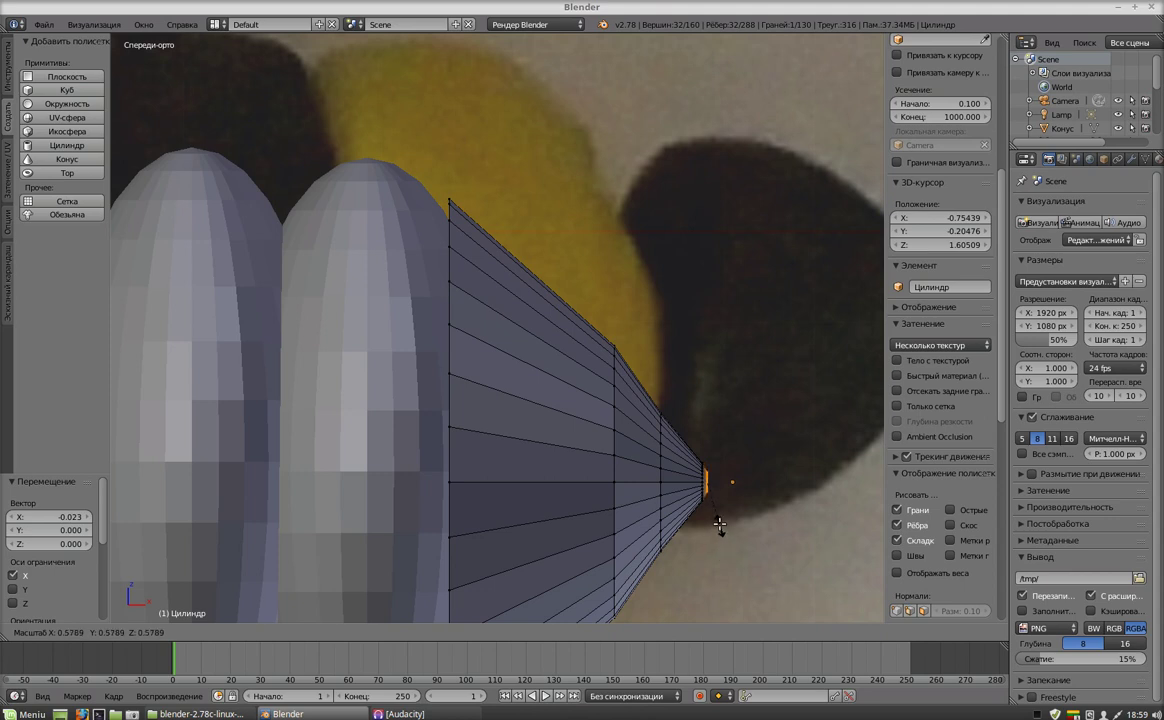
click(721, 528)
scroll(696, 488, down, 2)
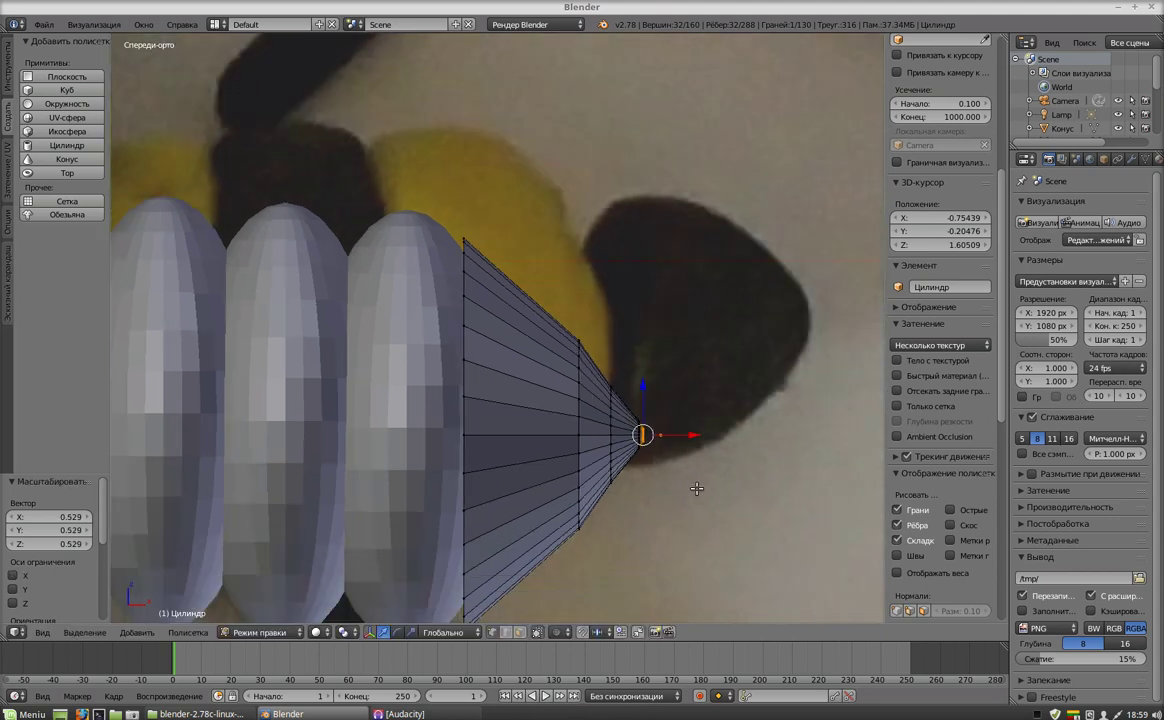
scroll(696, 488, down, 3)
scroll(694, 489, down, 2)
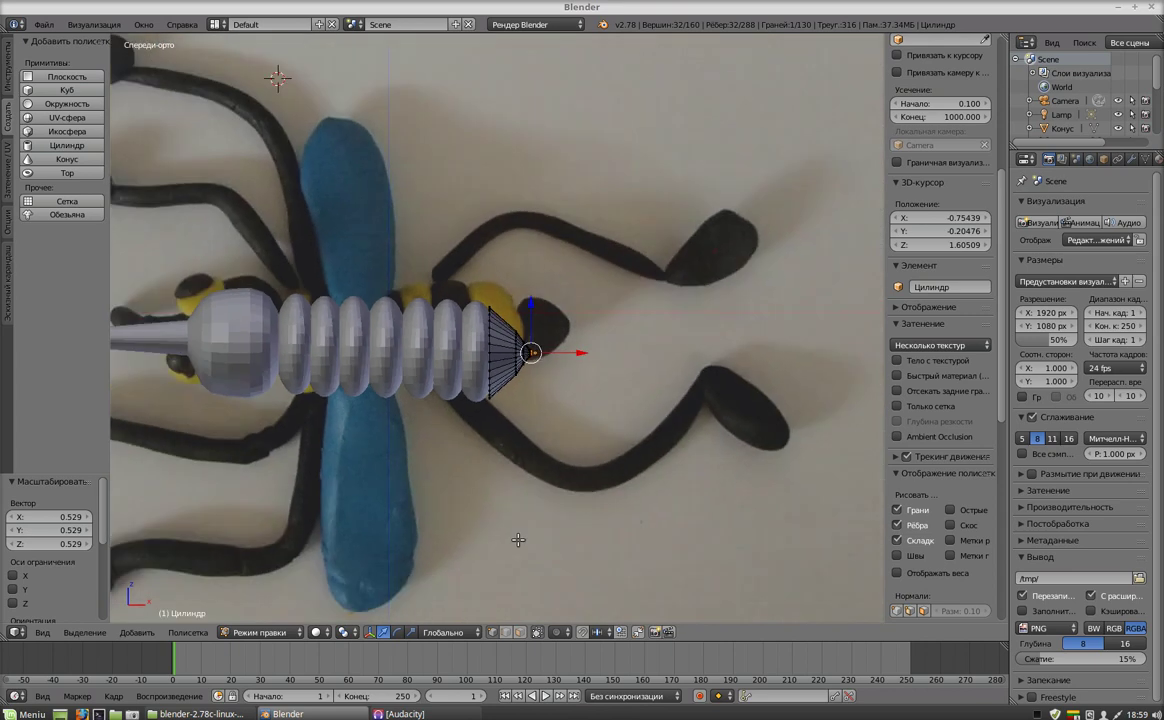
scroll(515, 538, down, 1)
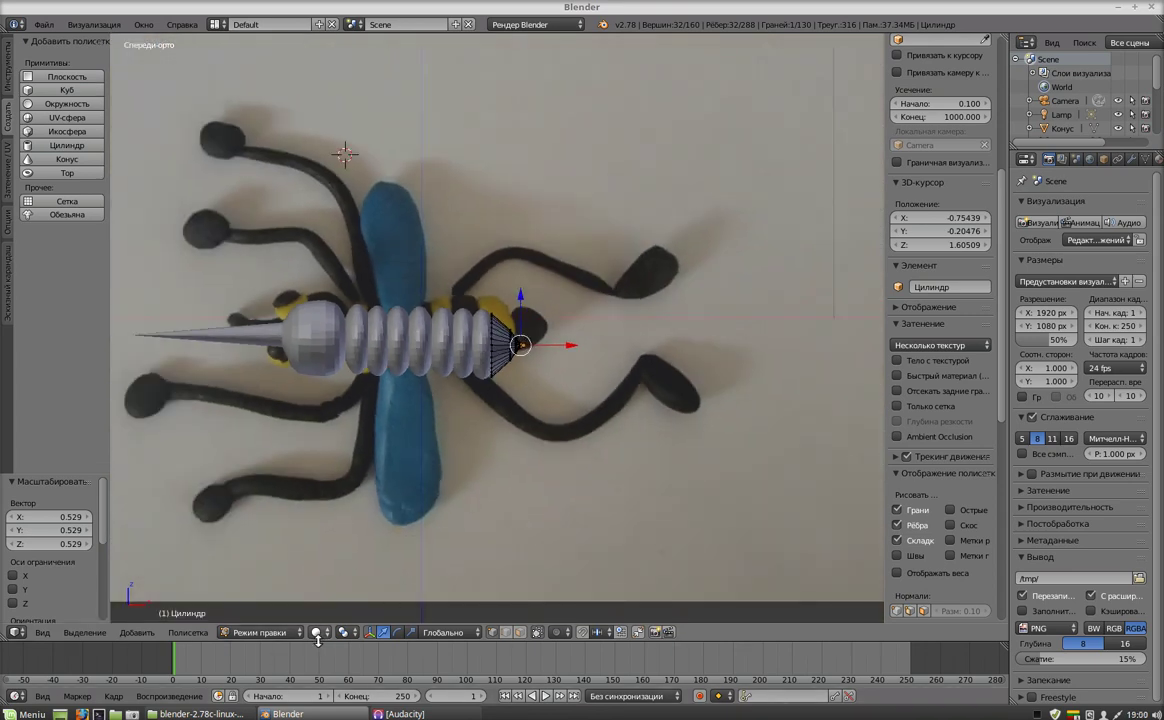
In Object Mode, slide the tail cone along X, Y and Z into depth alignment with the discs.
click(260, 632)
click(260, 605)
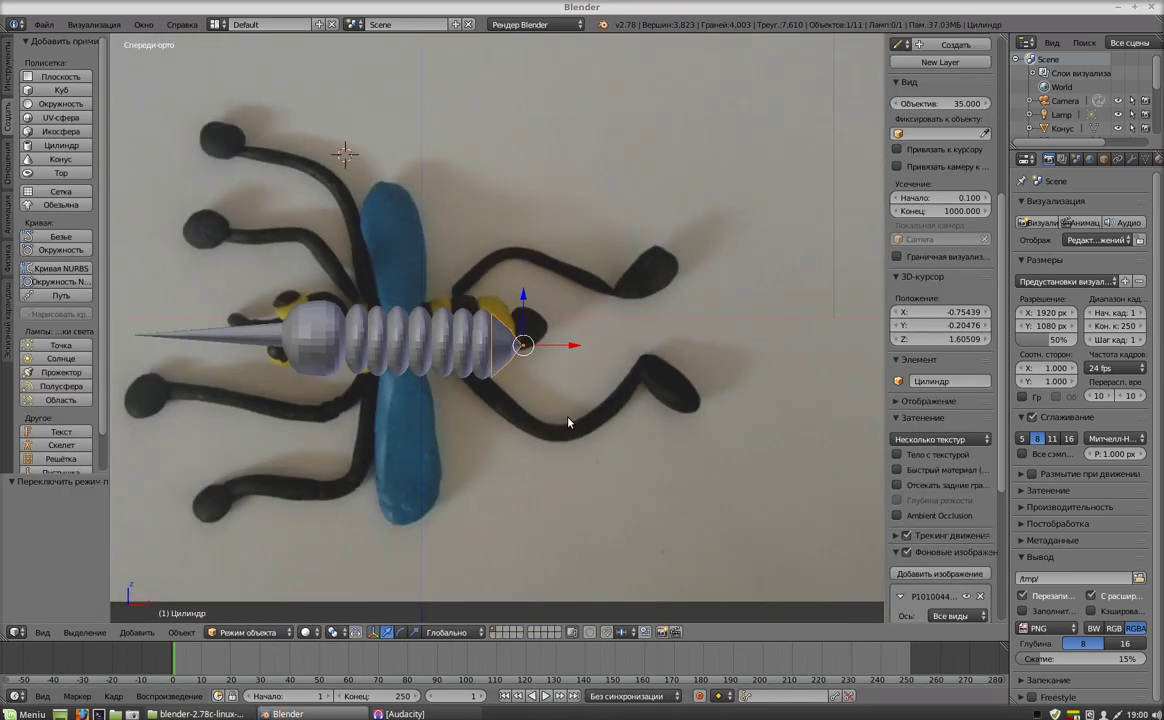
drag(575, 348, 582, 348)
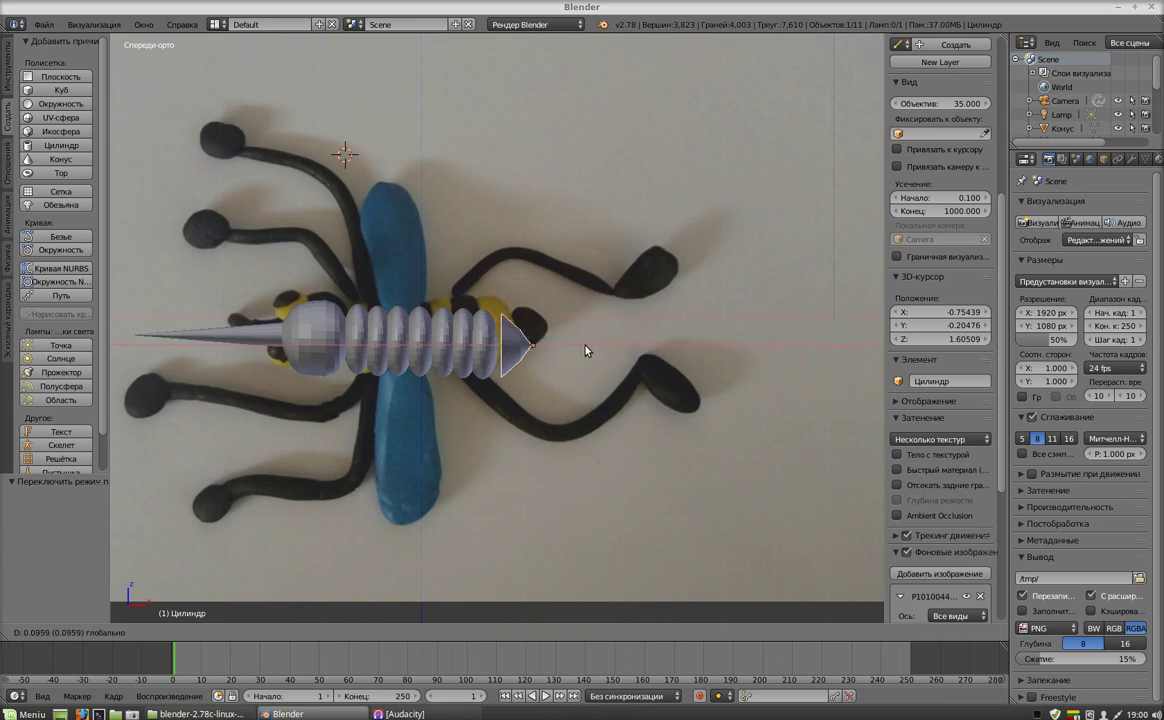
mouse_move(694, 470)
middle_down()
mouse_move(585, 499)
mouse_move(501, 486)
mouse_move(547, 465)
mouse_move(530, 462)
middle_up()
drag(478, 348, 555, 359)
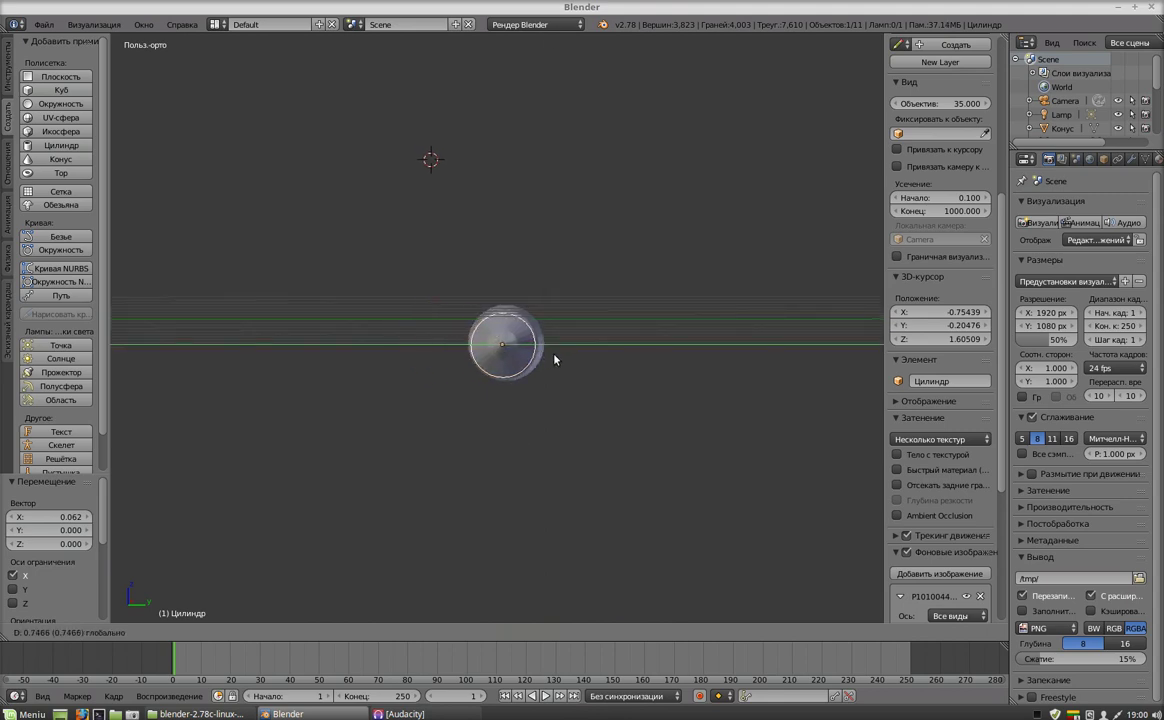
click(555, 359)
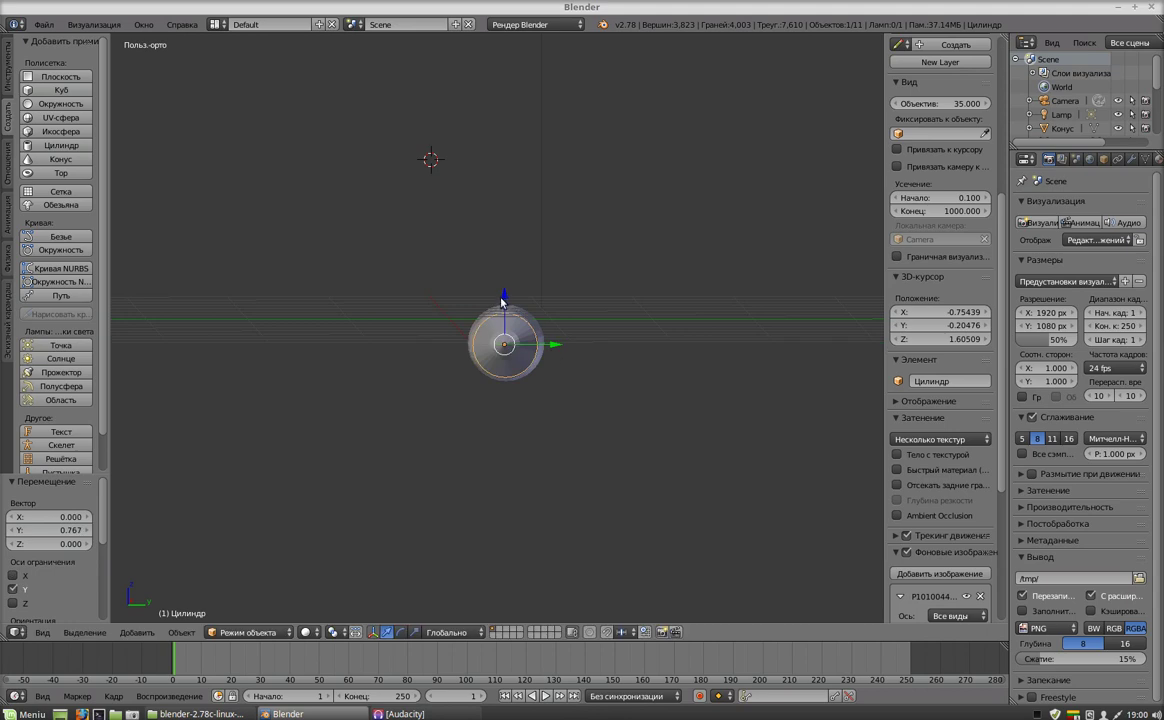
drag(504, 298, 506, 302)
middle_drag(578, 475, 742, 476)
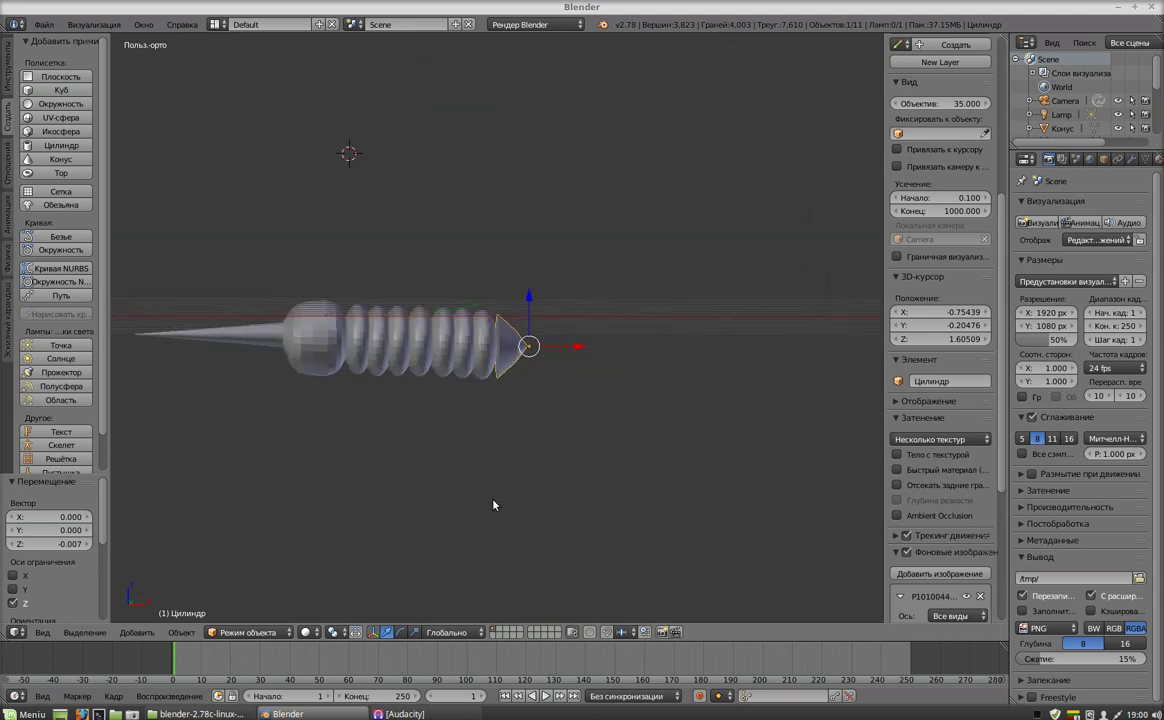
scroll(446, 475, up, 1)
key(KP_1)
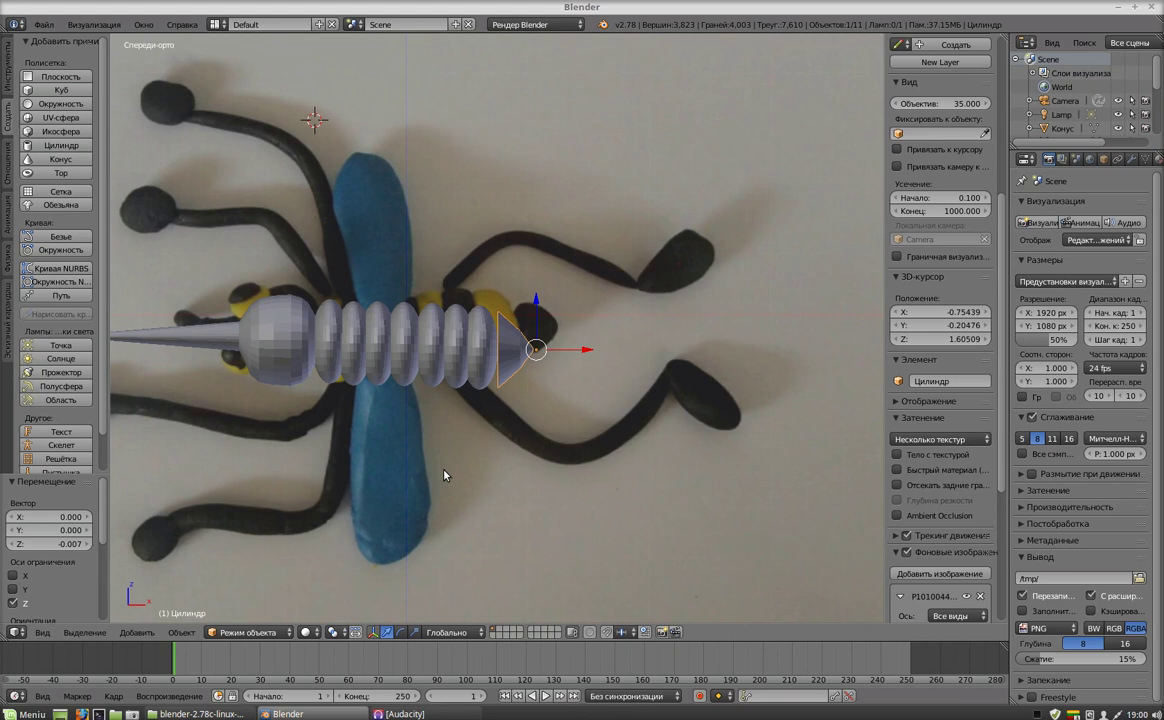
Scale the tail cone to 0.75 and slide it -0.129 along X against the last ring.
scroll(444, 476, up, 1)
scroll(463, 486, up, 2)
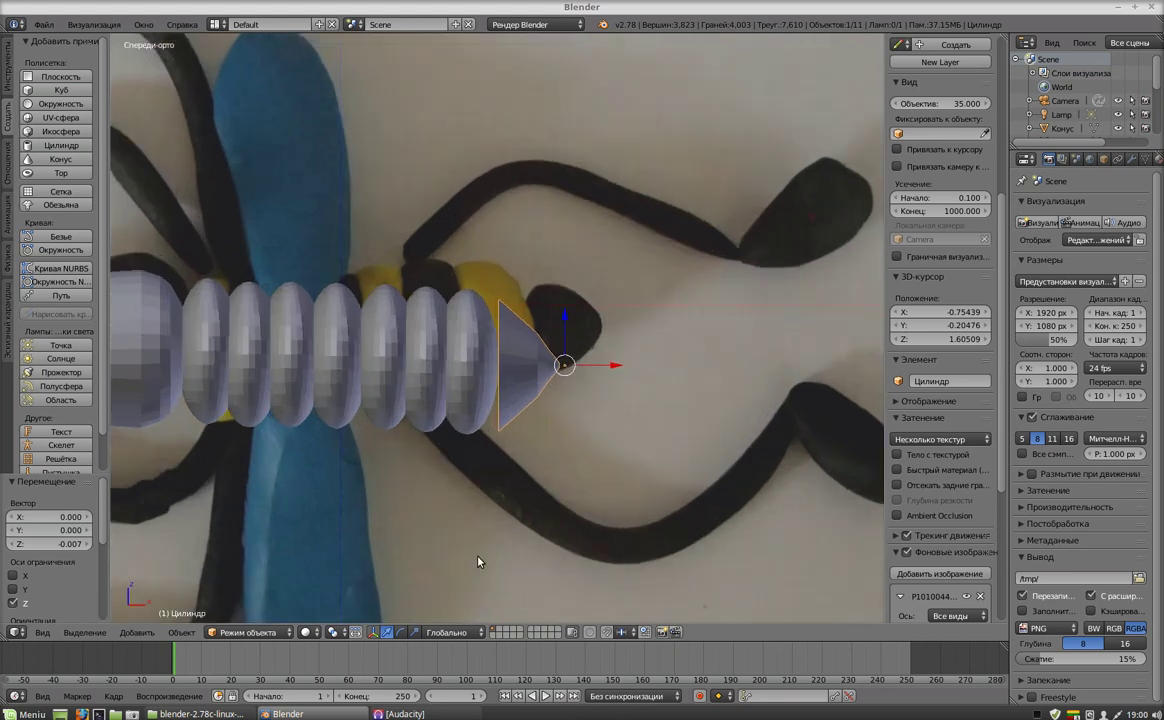
key(s)
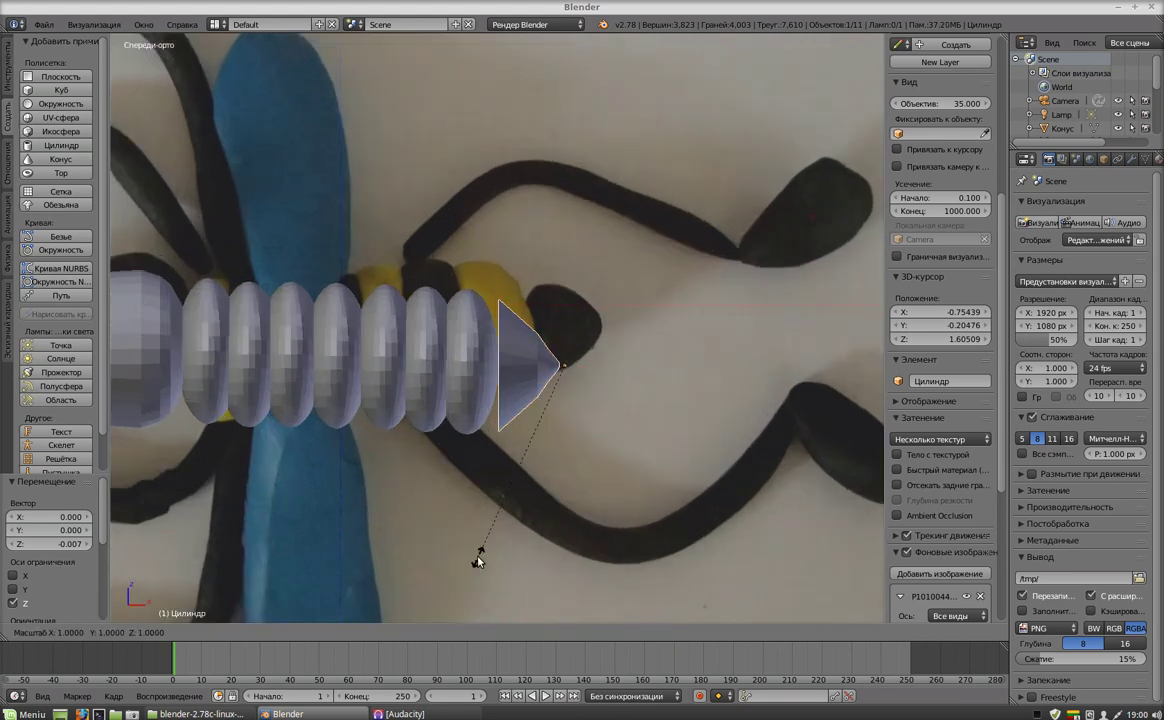
click(478, 560)
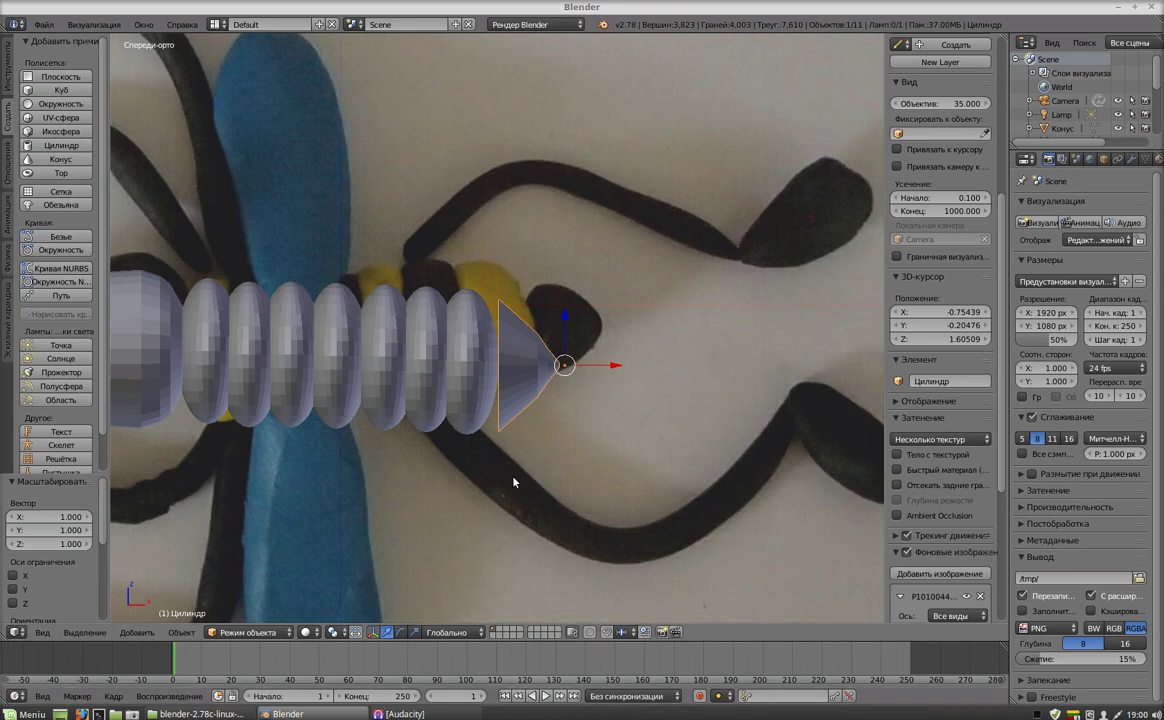
key(s)
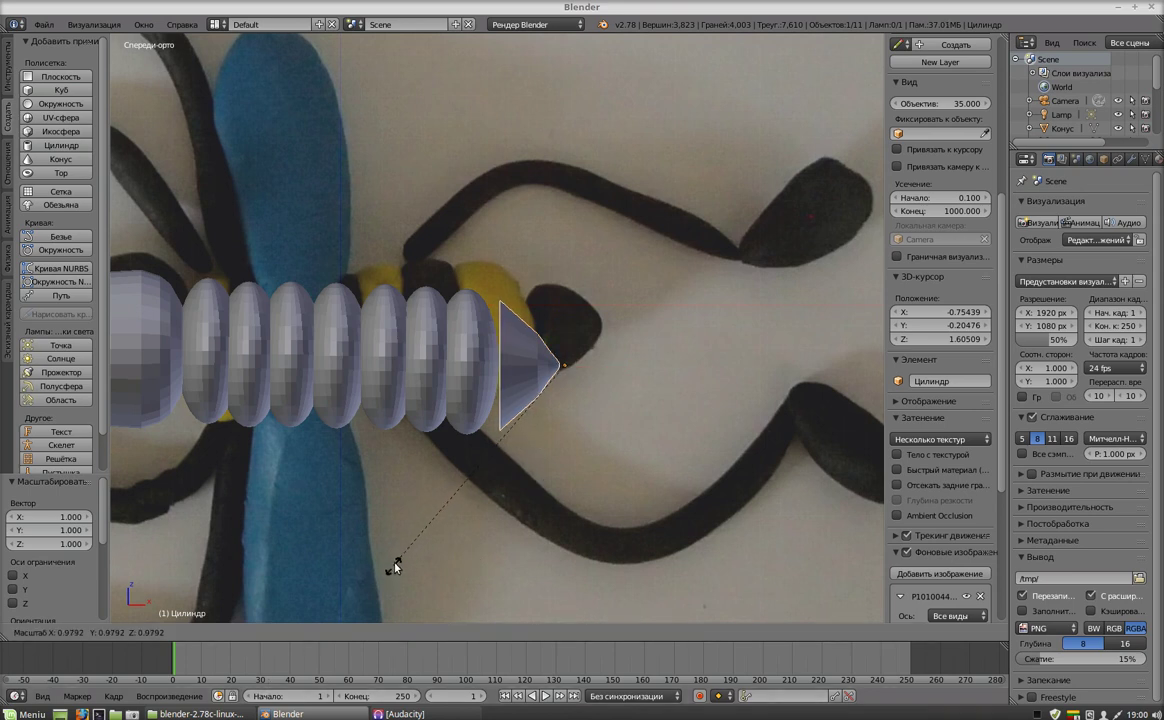
text(.75)
key(Return)
drag(615, 372, 589, 372)
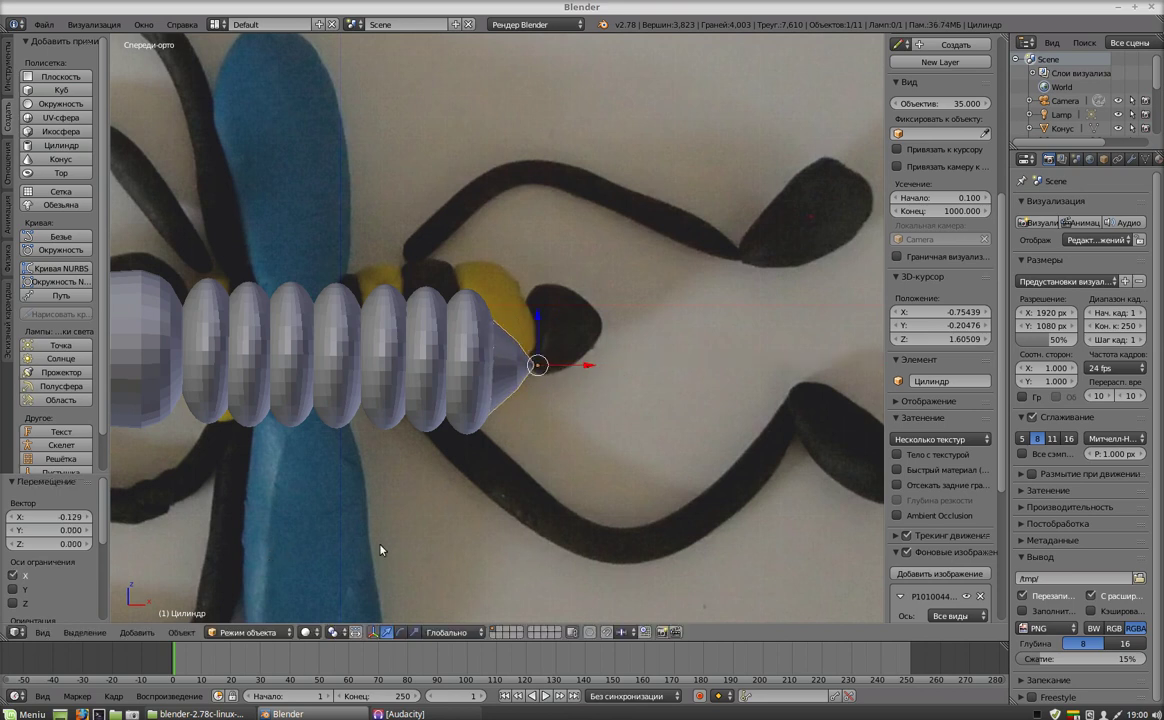
Nudge the tail cone -0.017 along Z and -0.023 along Y onto the body's axis.
middle_drag(380, 549, 341, 513)
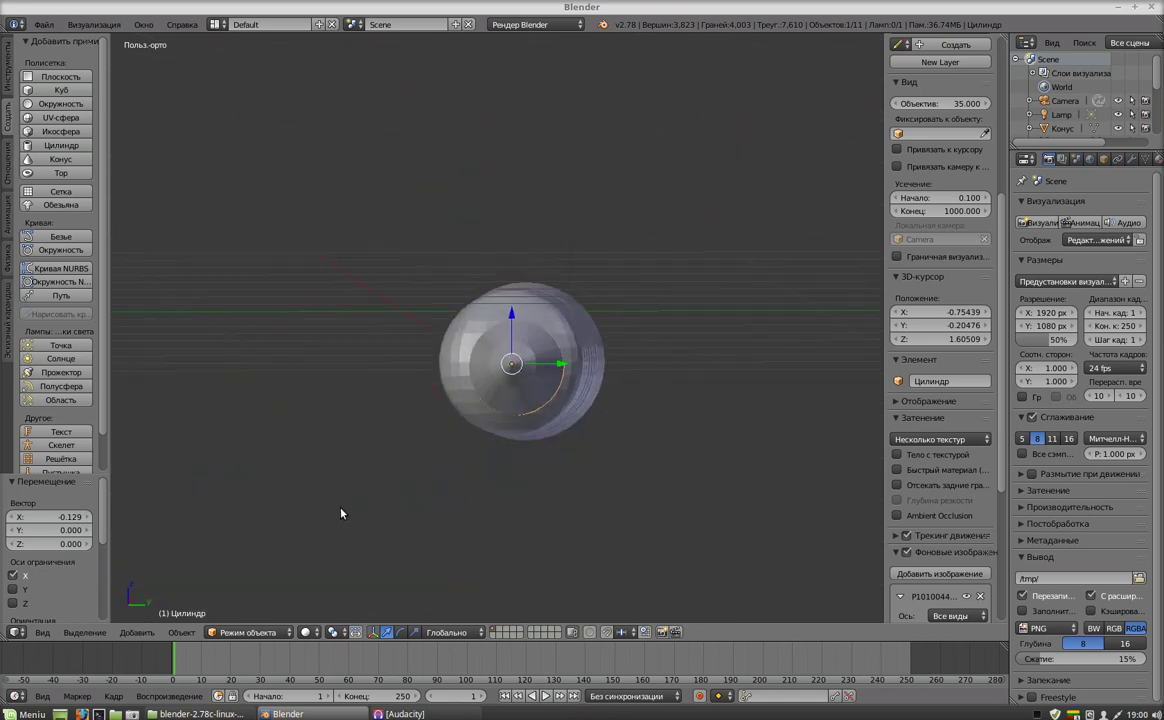
drag(516, 318, 517, 308)
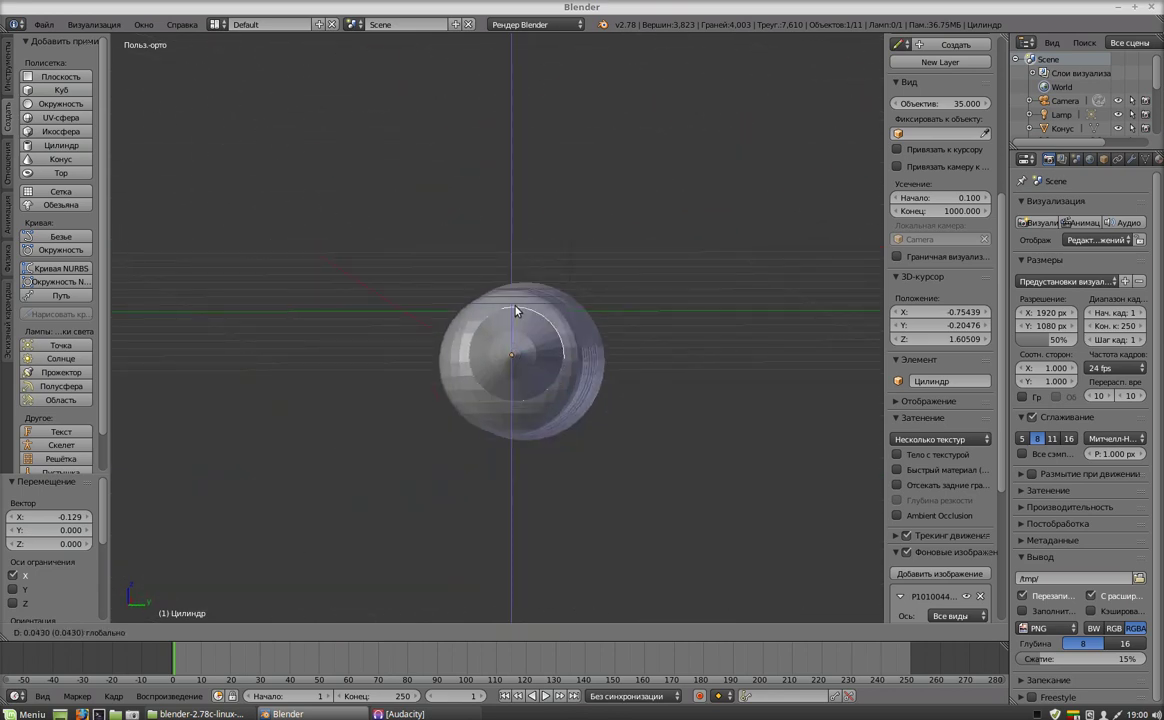
mouse_move(565, 360)
mouse_down()
mouse_move(507, 324)
mouse_move(506, 310)
mouse_up()
click(504, 311)
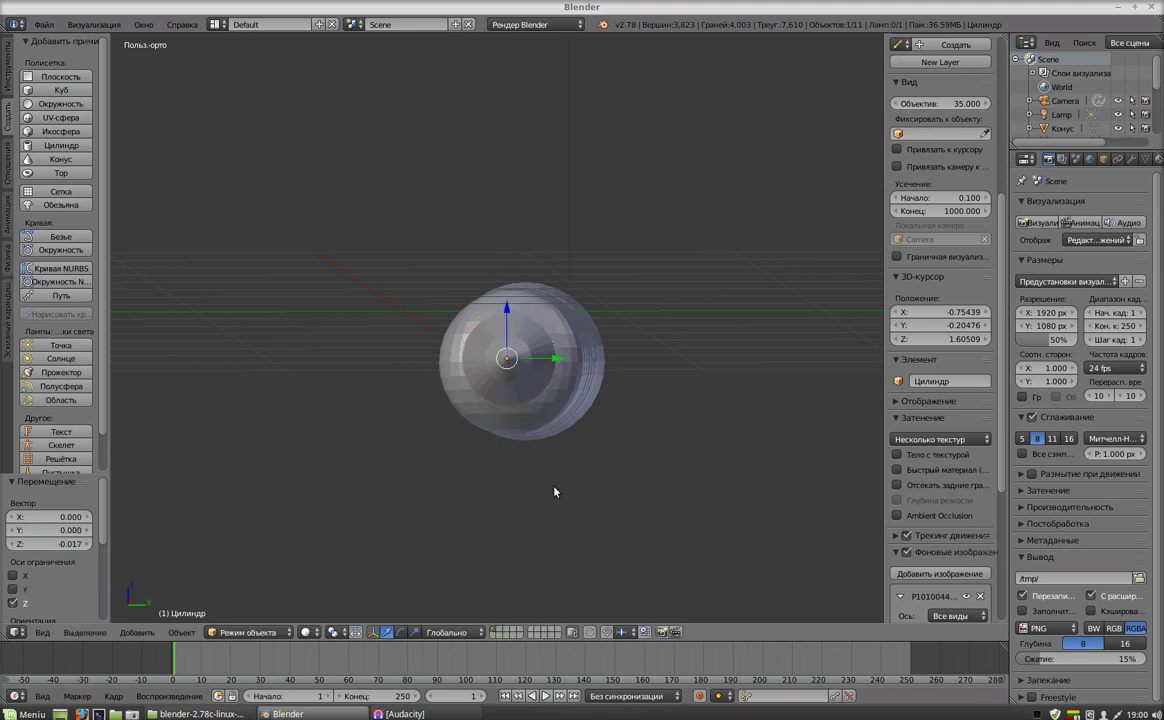
mouse_move(551, 496)
middle_down()
mouse_move(608, 538)
mouse_move(363, 521)
middle_up()
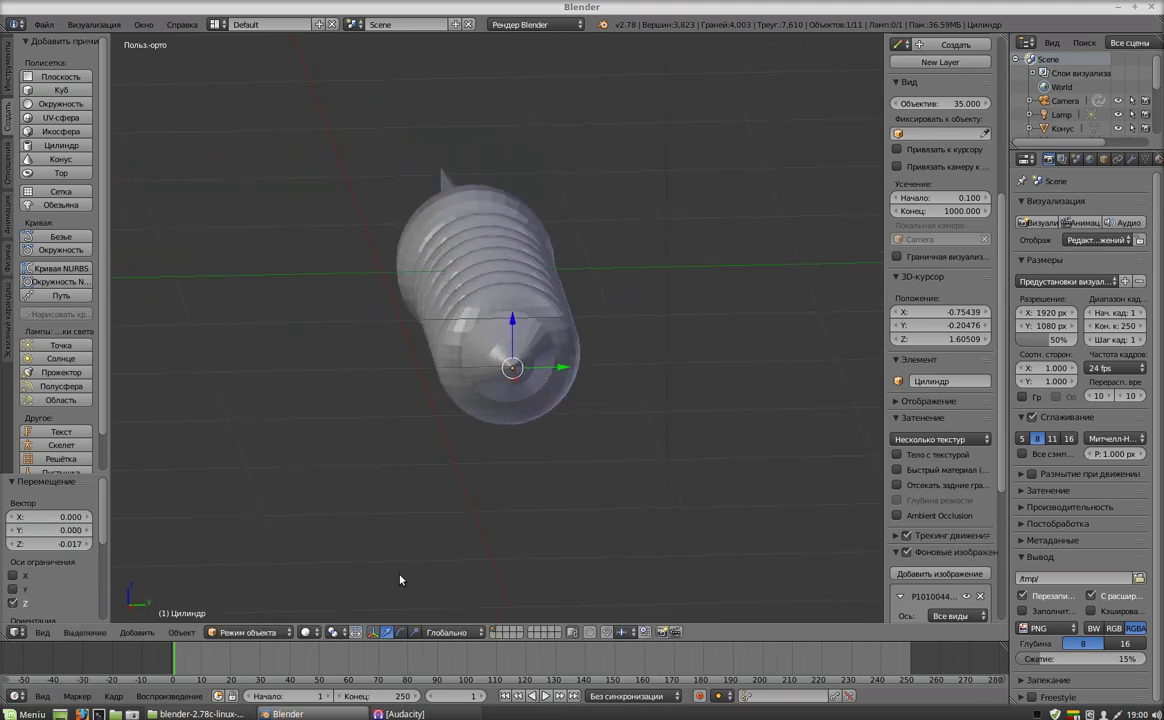
click(45, 633)
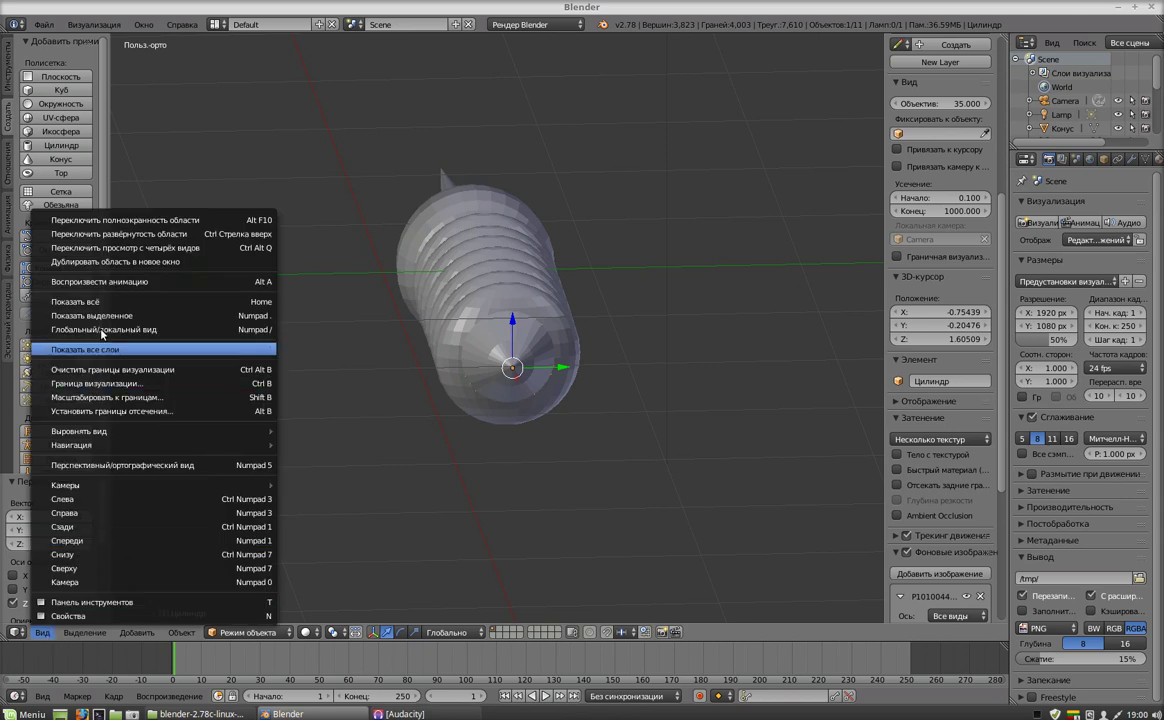
Using Quad View, nudge the tail cone a further 0.013 along Y, then return to single front view.
click(90, 247)
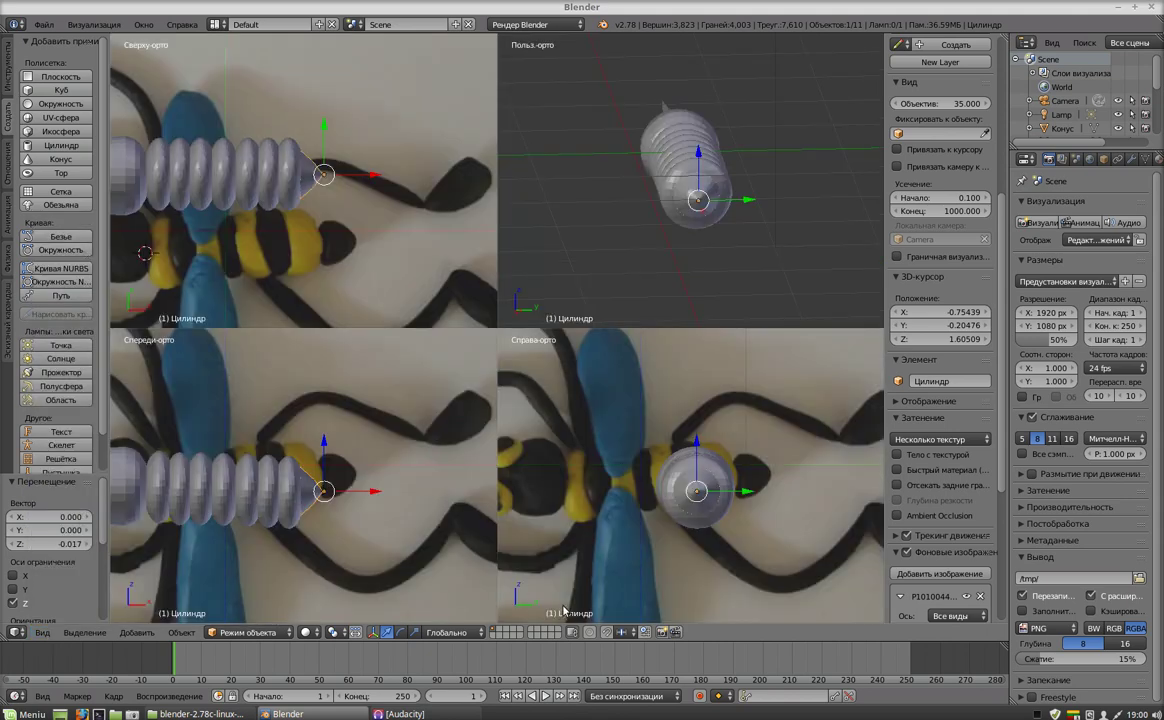
drag(326, 444, 340, 467)
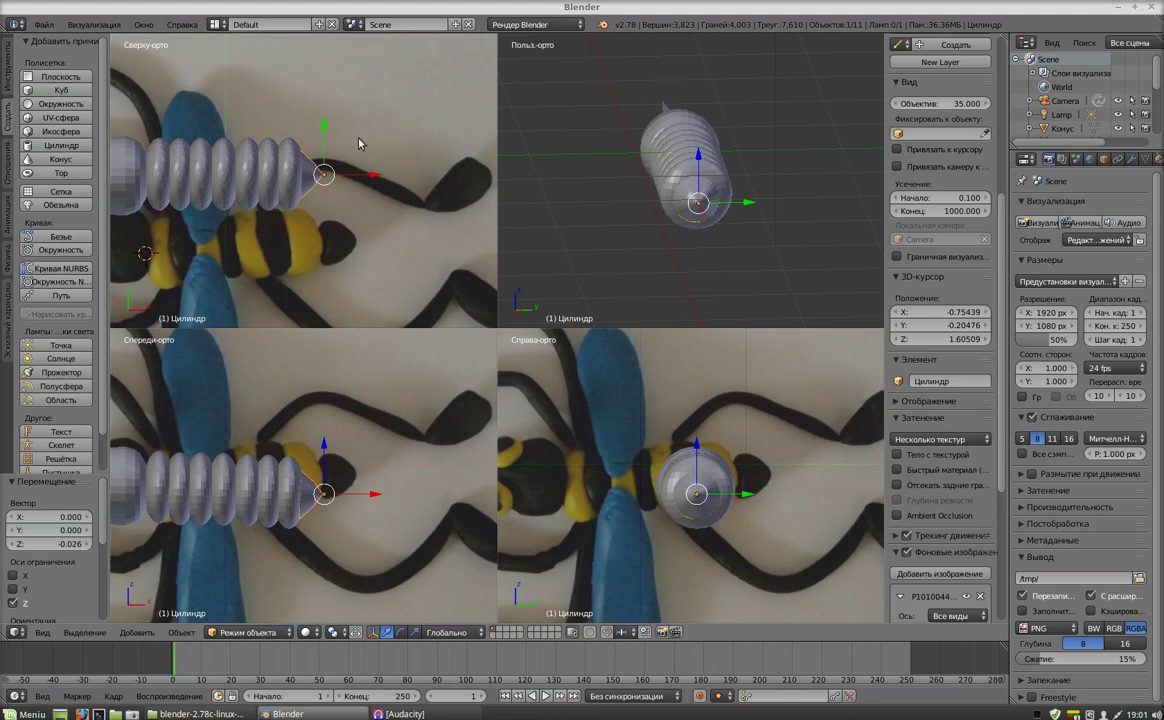
click(323, 126)
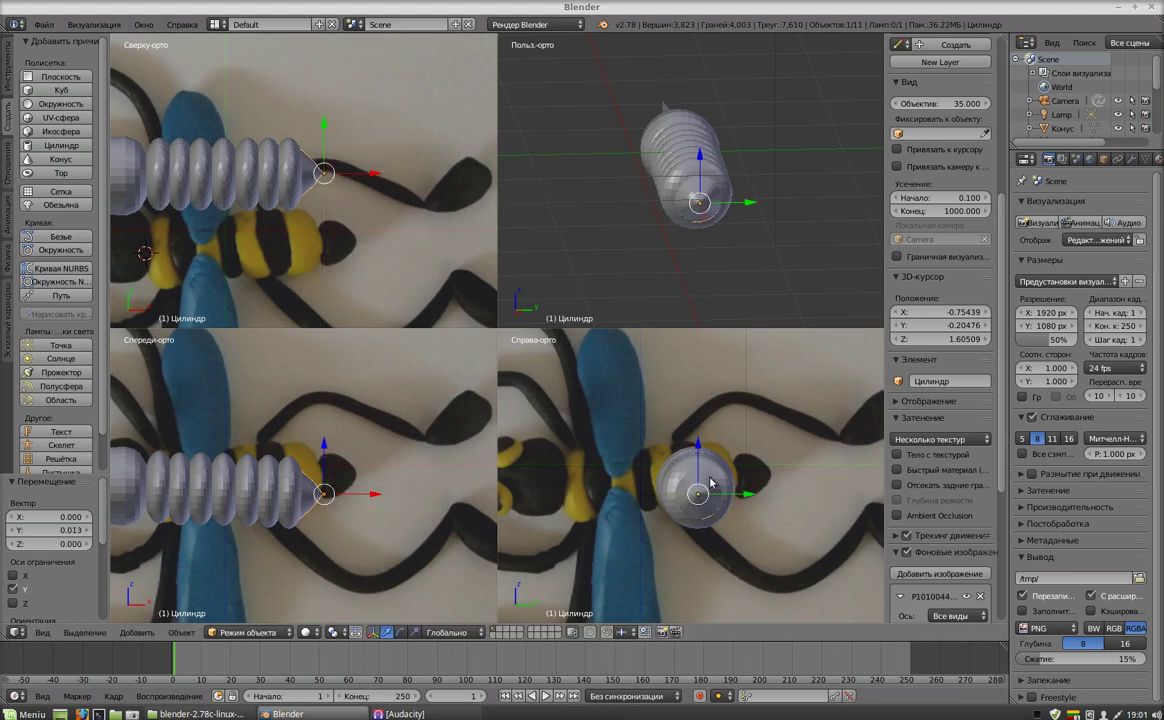
key(g)
click(700, 444)
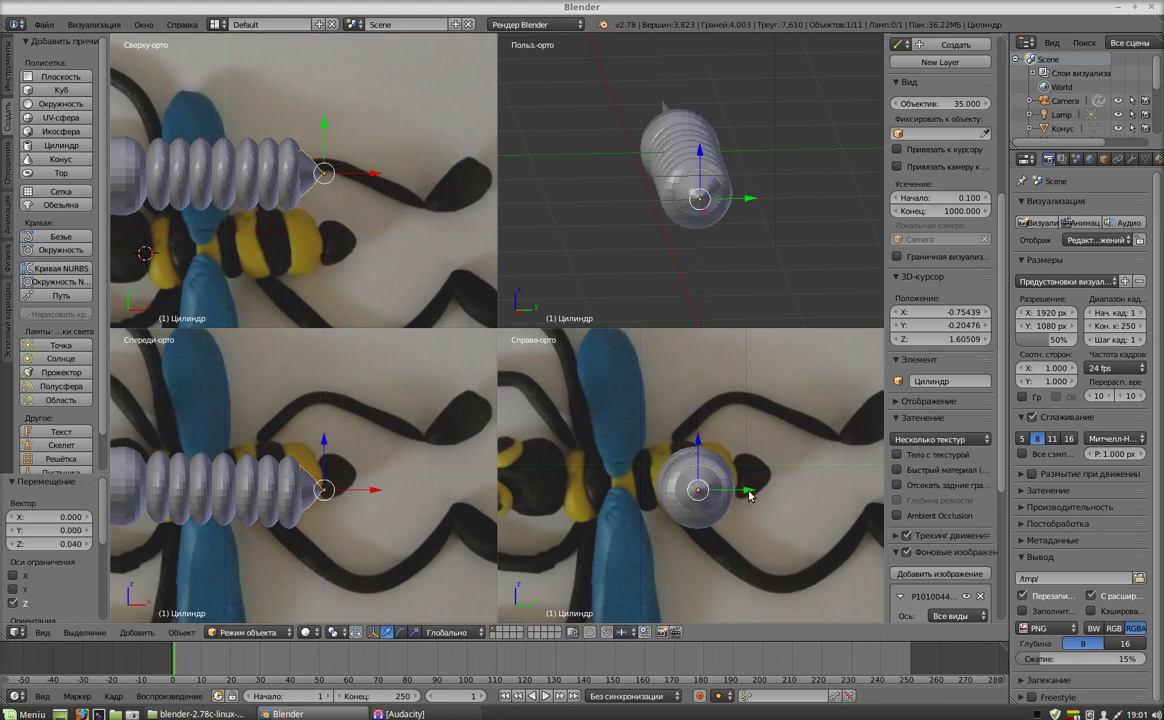
drag(749, 494, 743, 494)
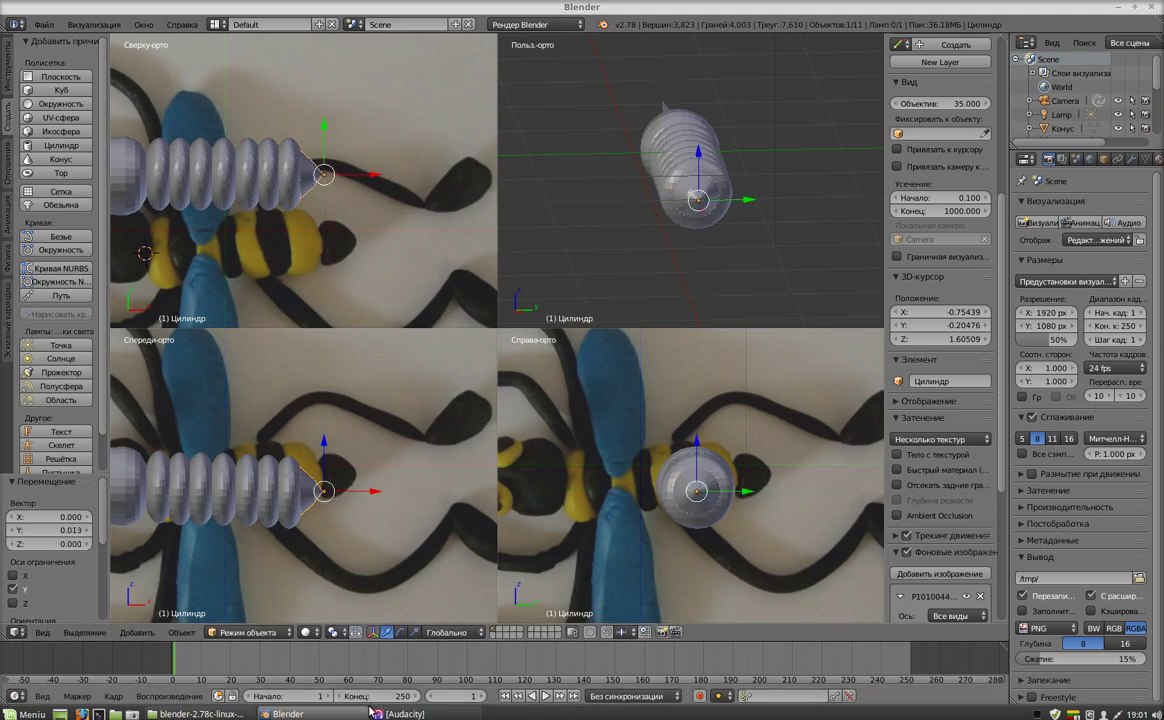
click(32, 634)
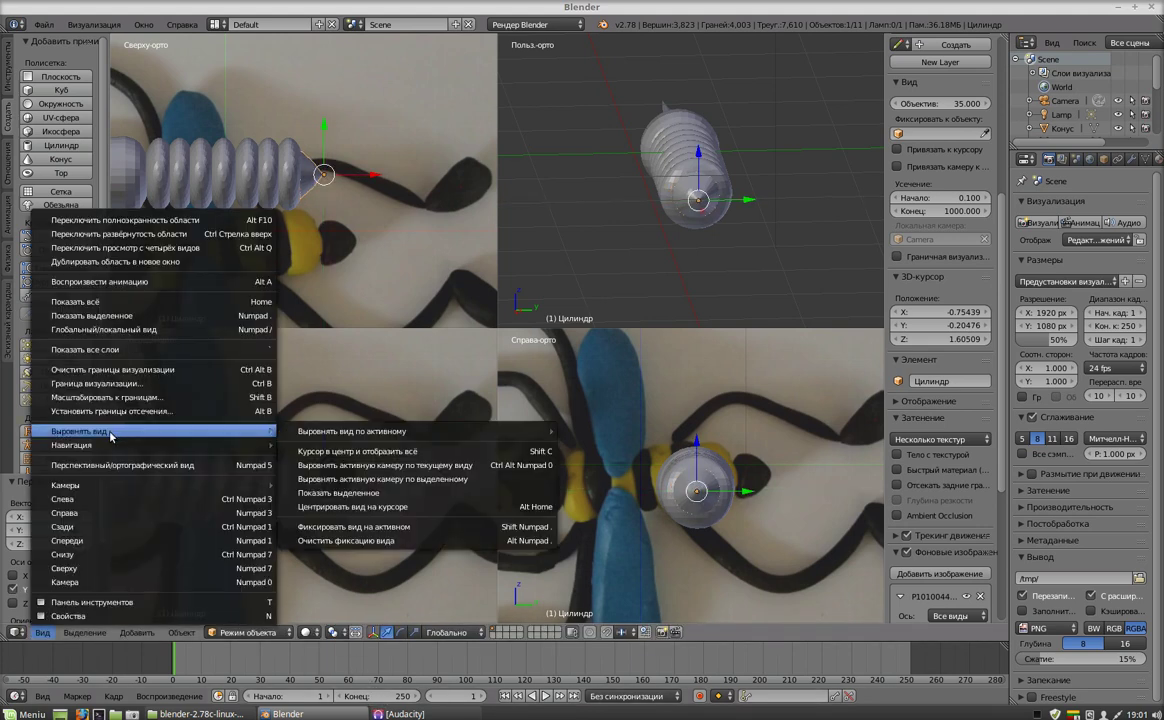
click(141, 250)
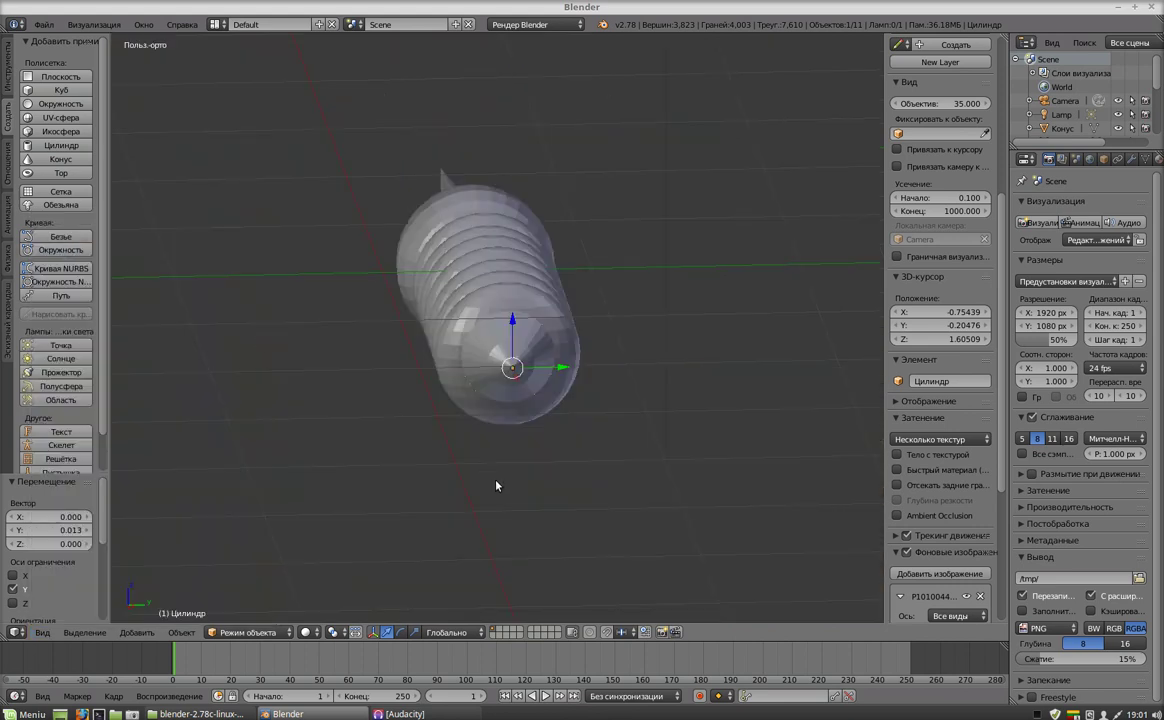
key(KP_1)
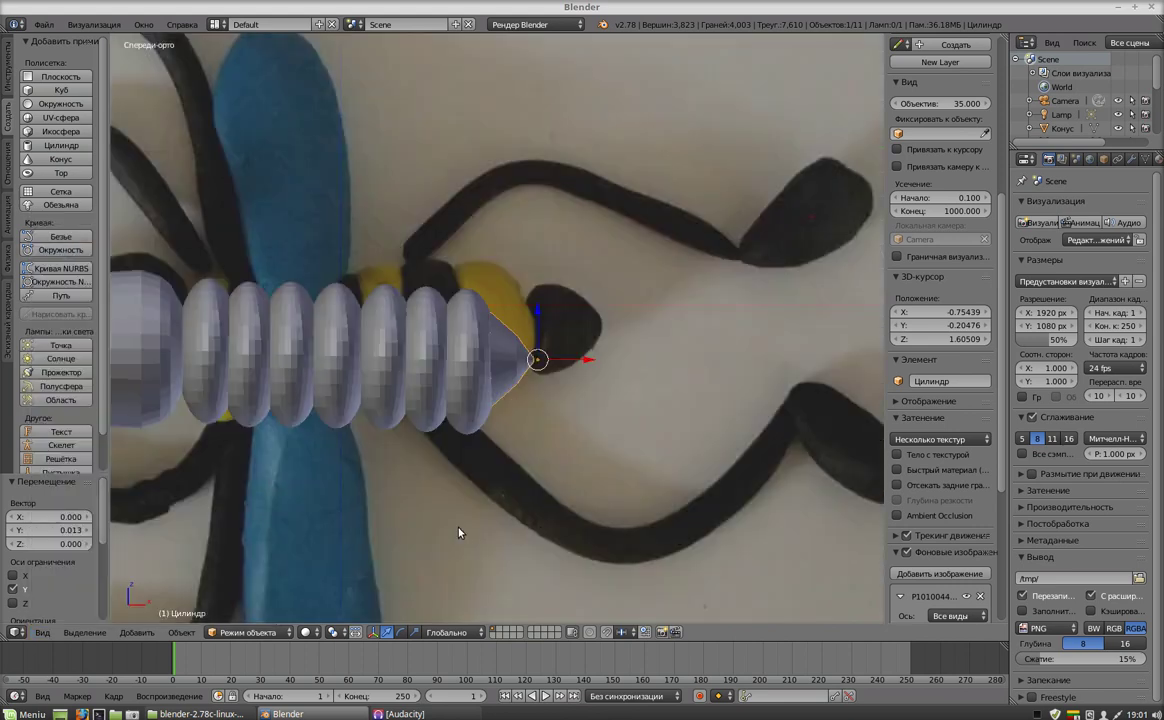
Zoom and pan the front view so the whole bee is centred over the photo.
scroll(460, 546, down, 6)
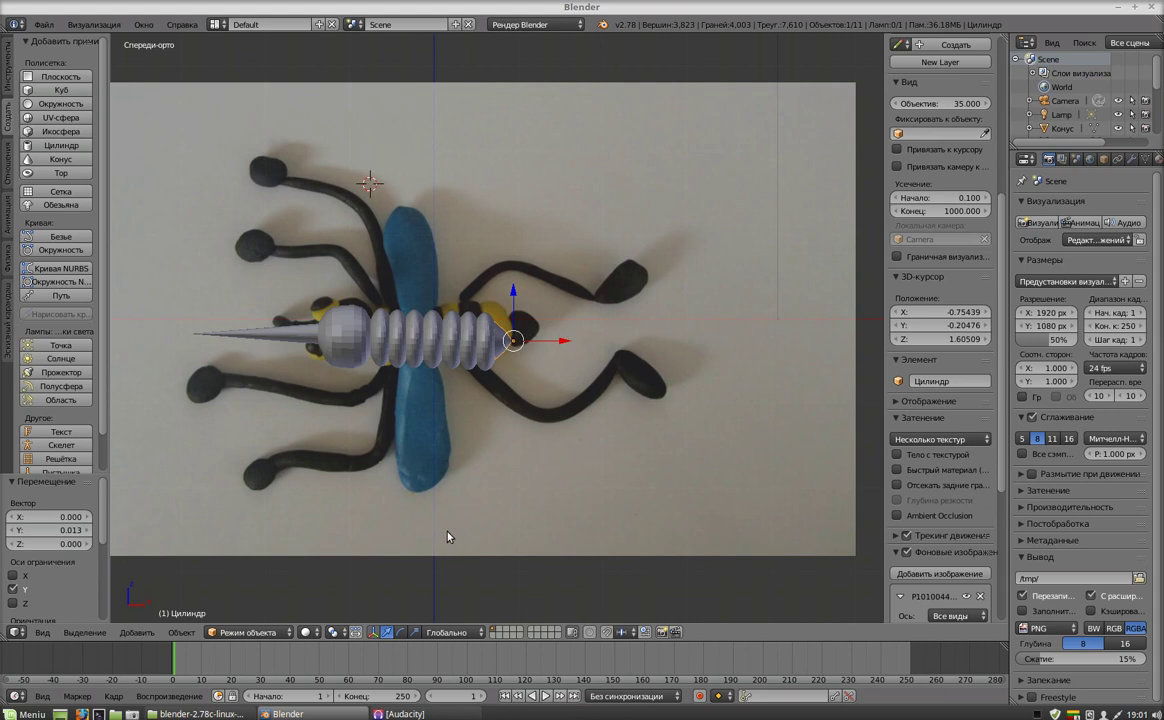
shift+middle_drag(338, 507, 617, 513)
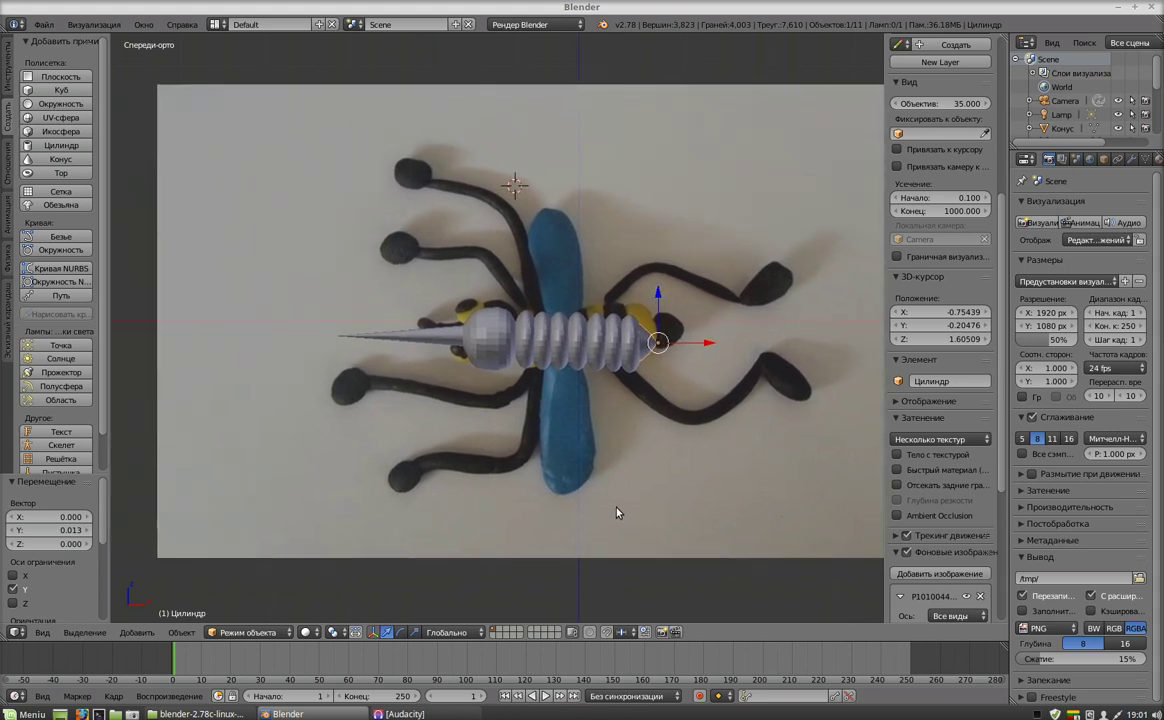
scroll(616, 513, up, 2)
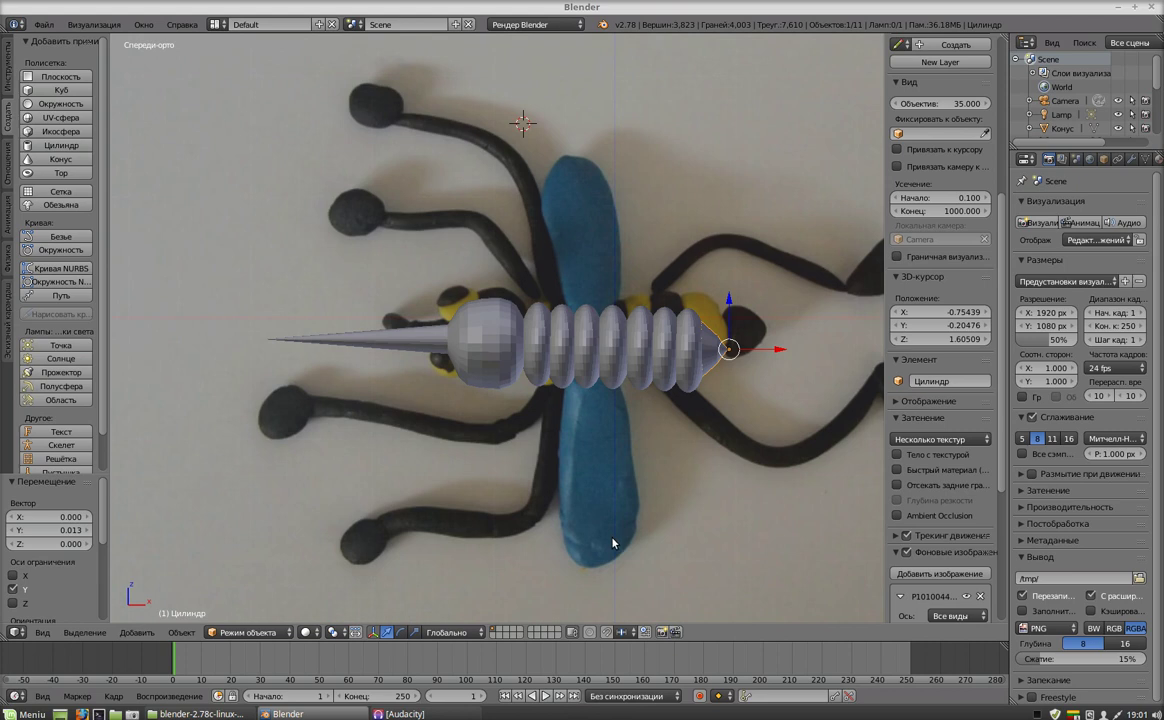
scroll(613, 543, up, 1)
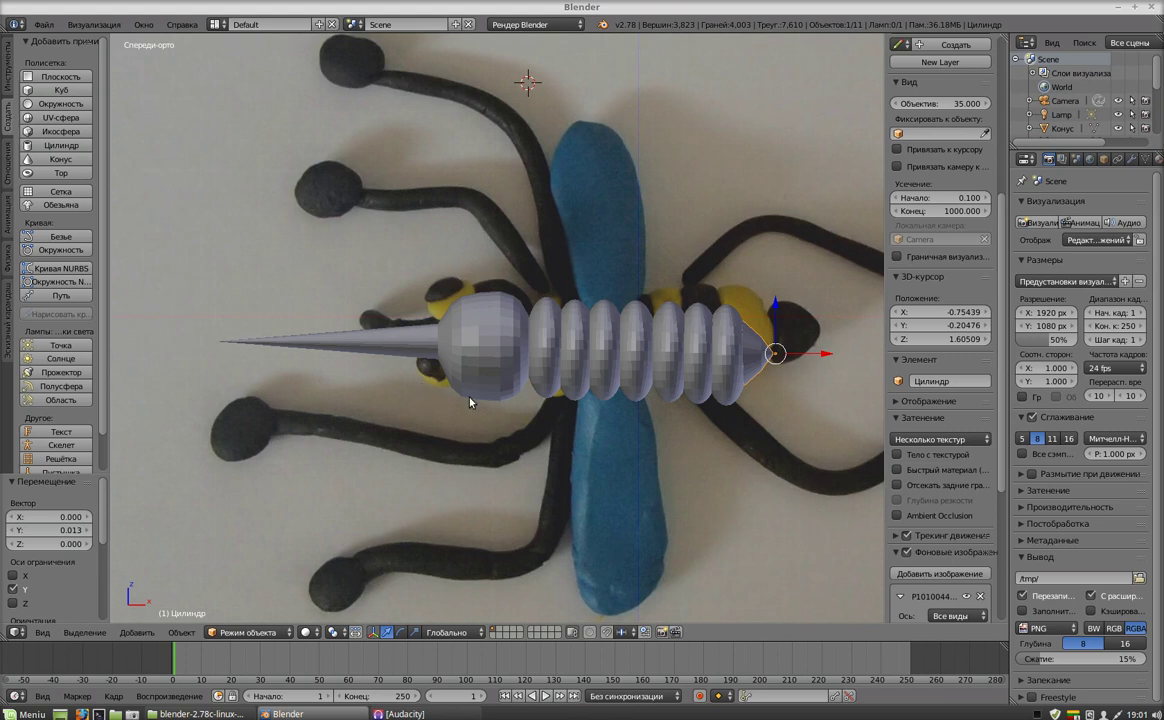
Test-move the proboscis cone, undo it, and select the tail tip cylinder.
right_click(469, 355)
key(g)
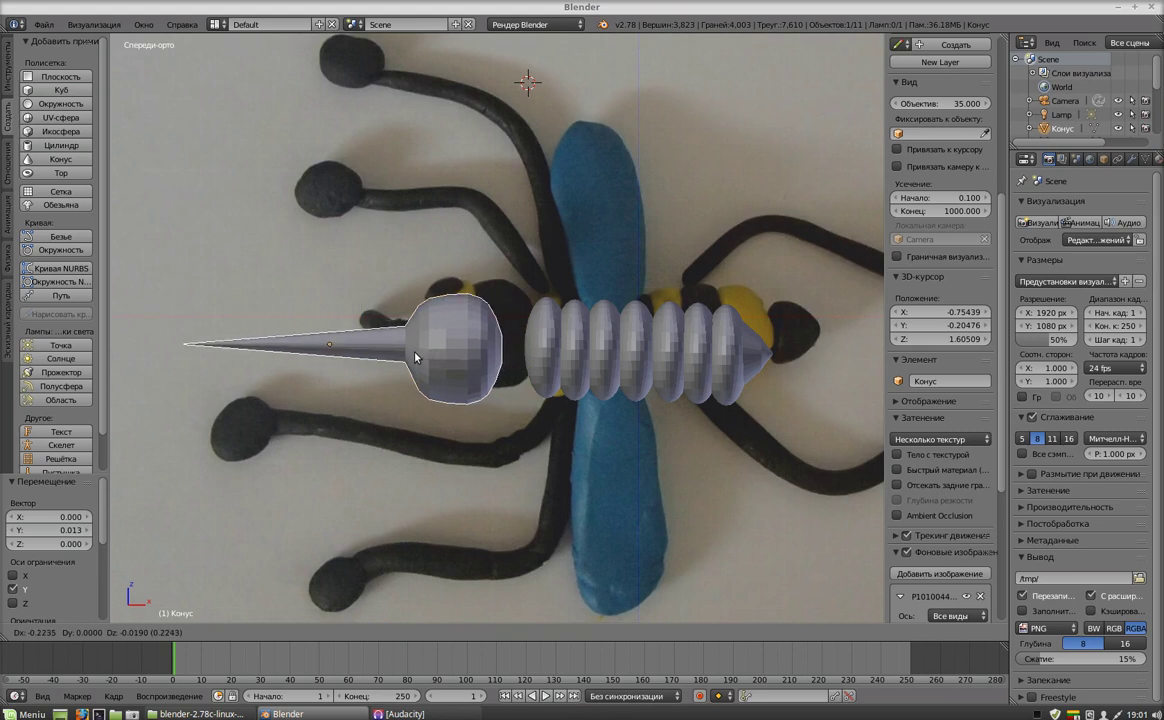
click(416, 358)
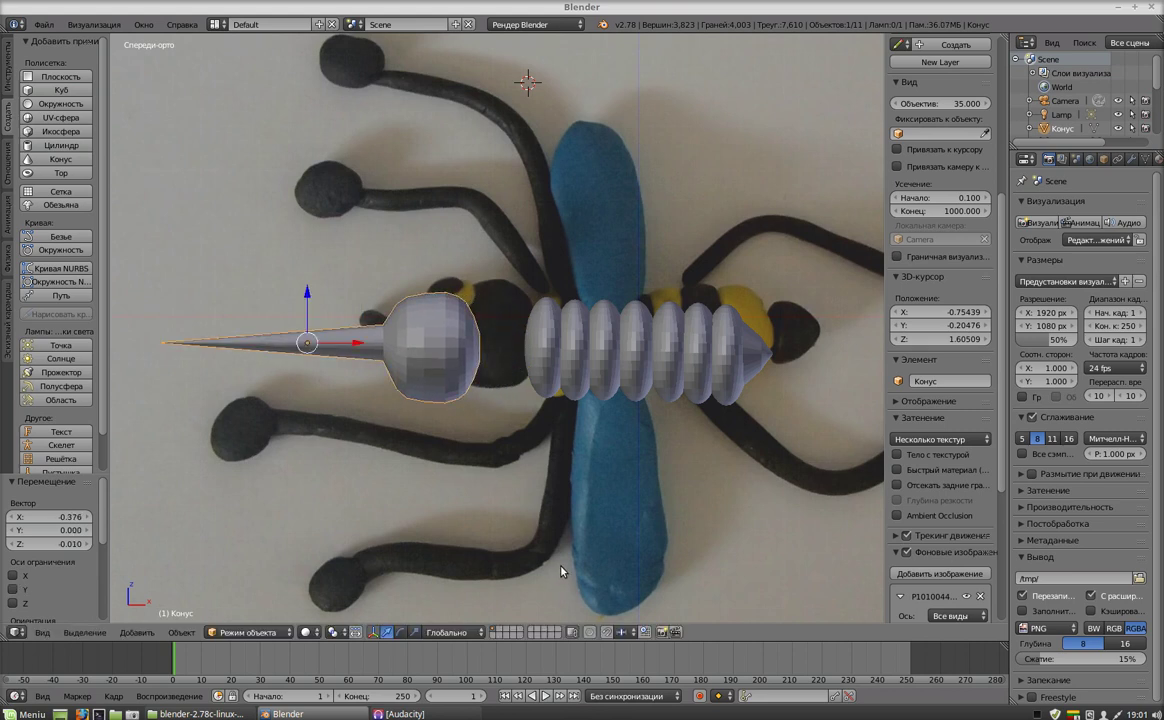
key(ctrl+z)
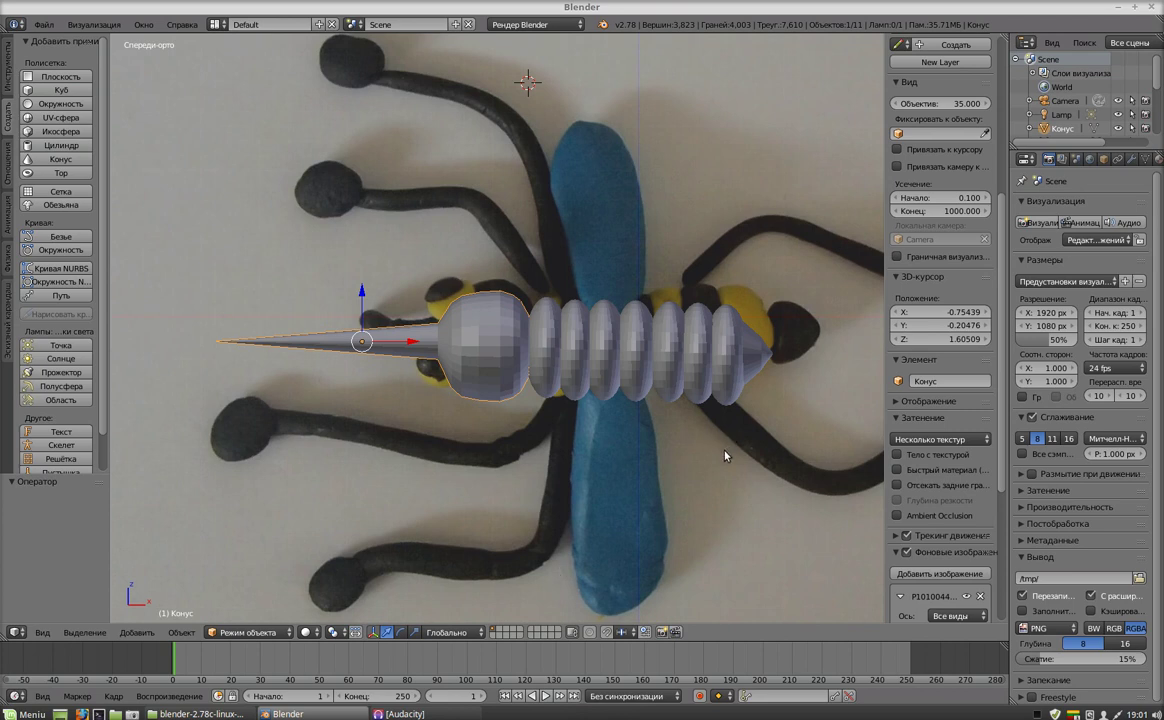
right_click(760, 363)
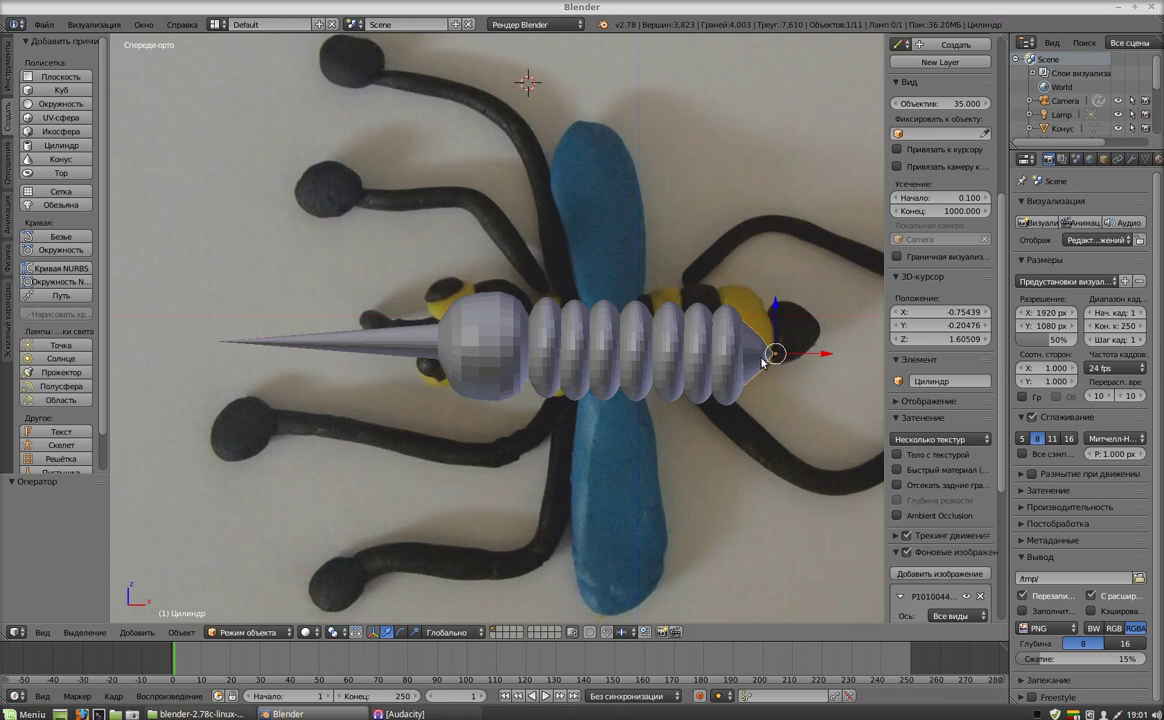
Select the tail tip and seven body discs, then the proboscis cone, and parent with Object (Keep Transform).
right_click(686, 362)
right_click(768, 366)
right_click(702, 355)
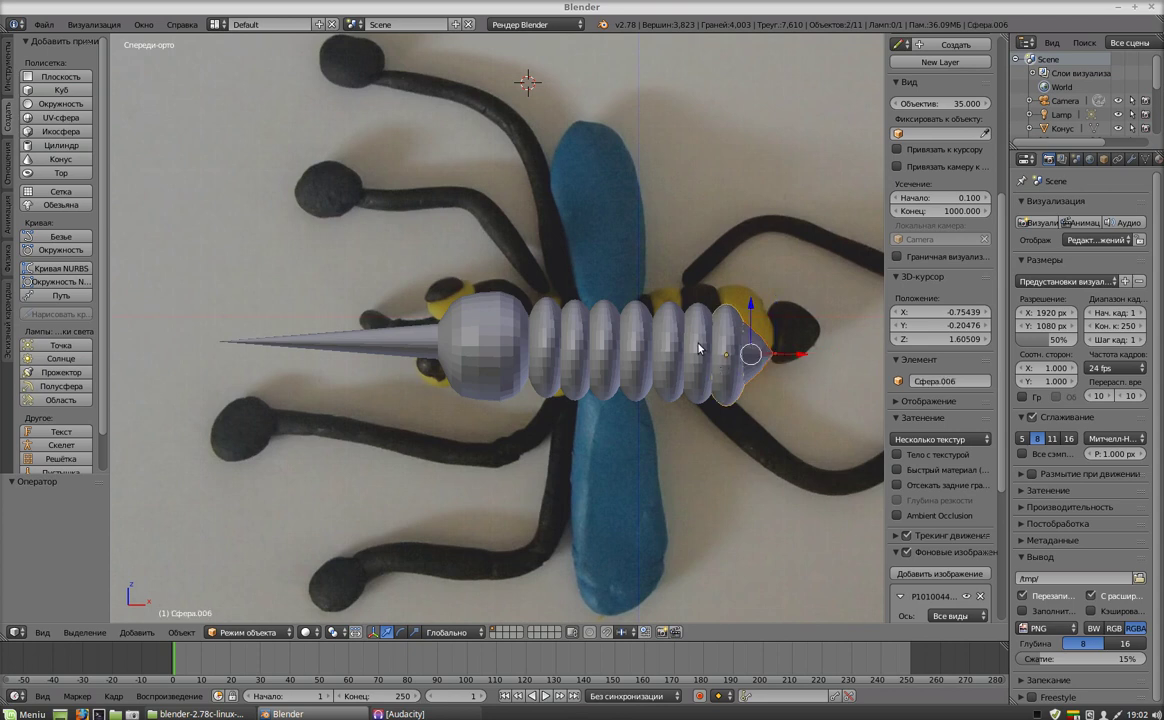
shift+right_click(665, 345)
shift+right_click(635, 340)
shift+right_click(600, 352)
shift+right_click(575, 340)
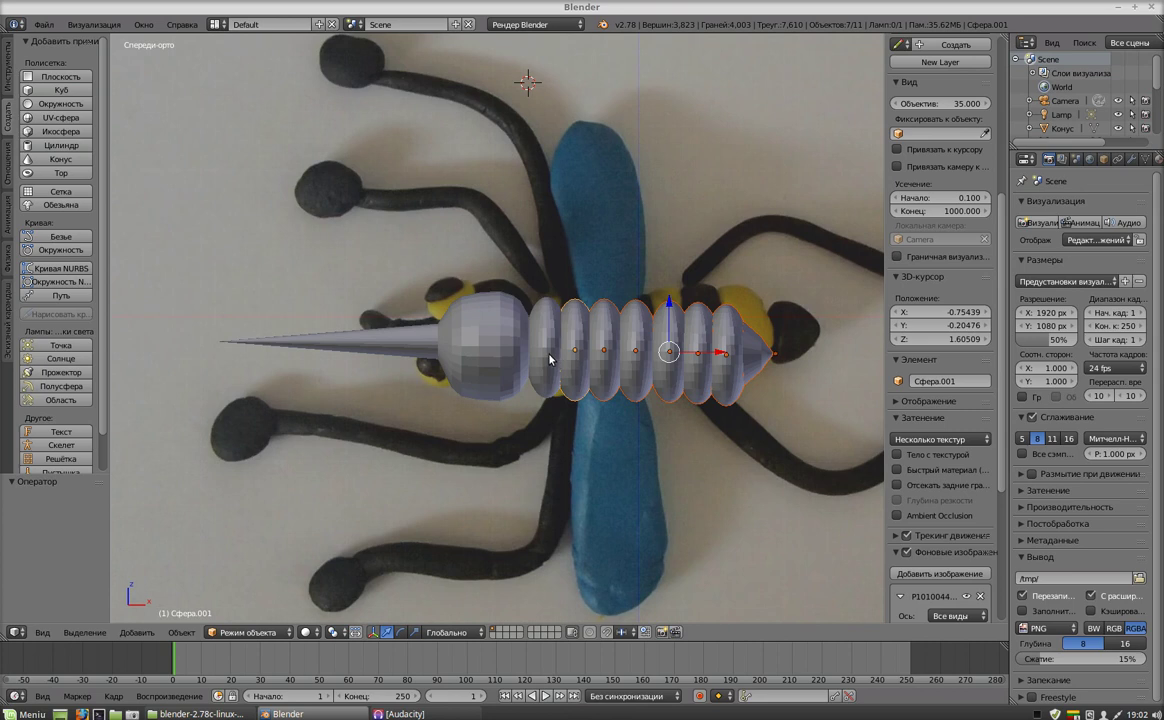
shift+right_click(545, 340)
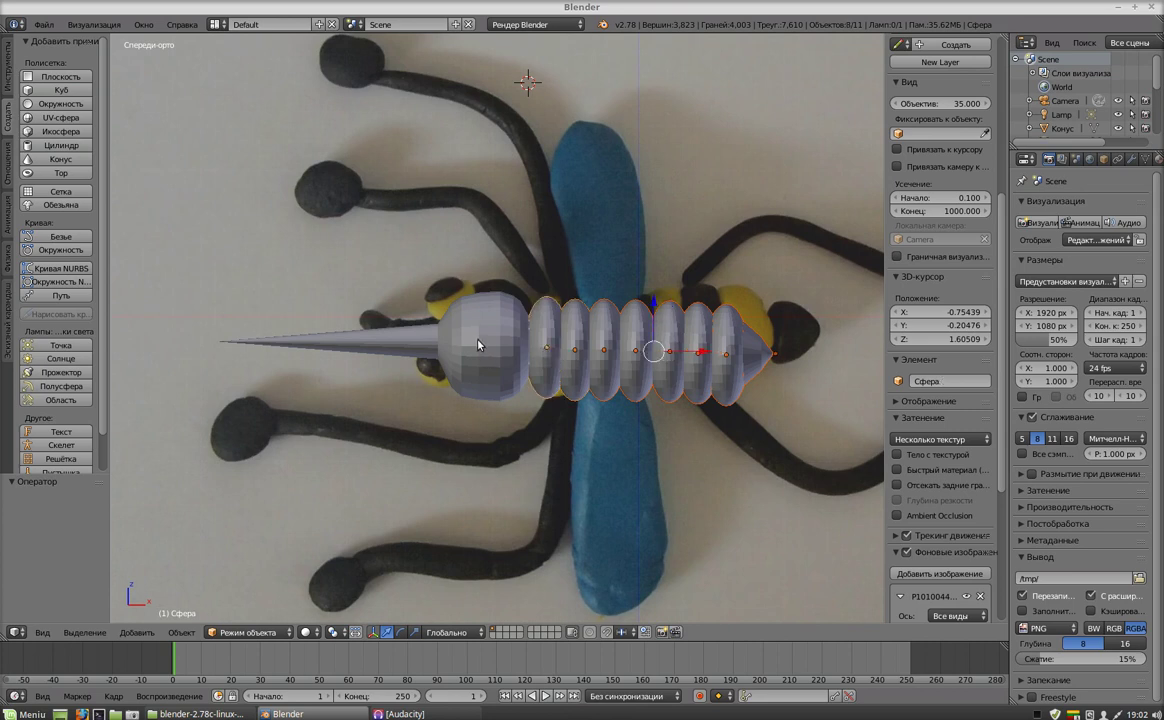
shift+right_click(479, 349)
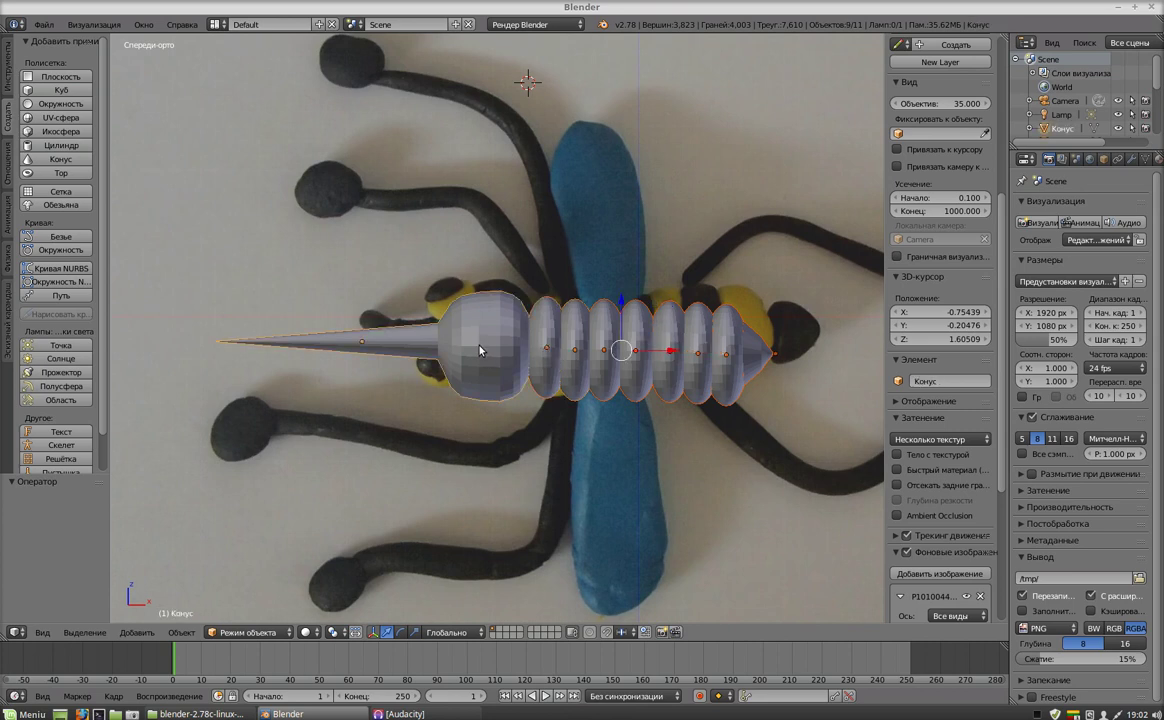
key(ctrl+p)
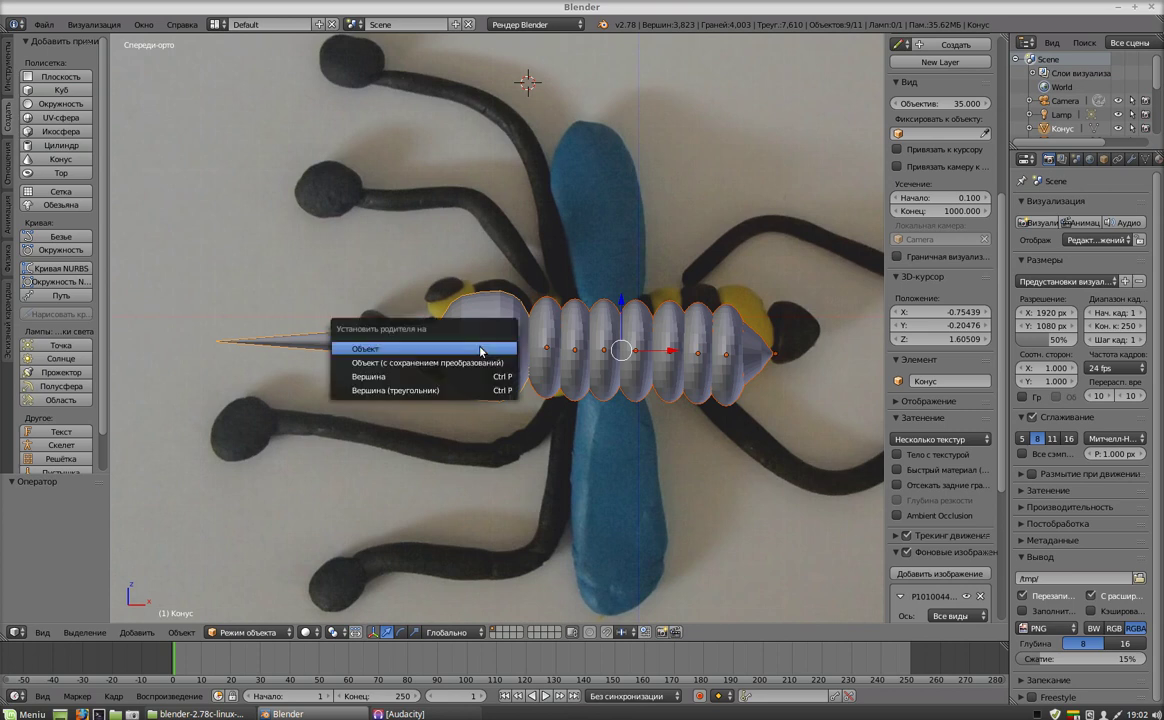
click(407, 364)
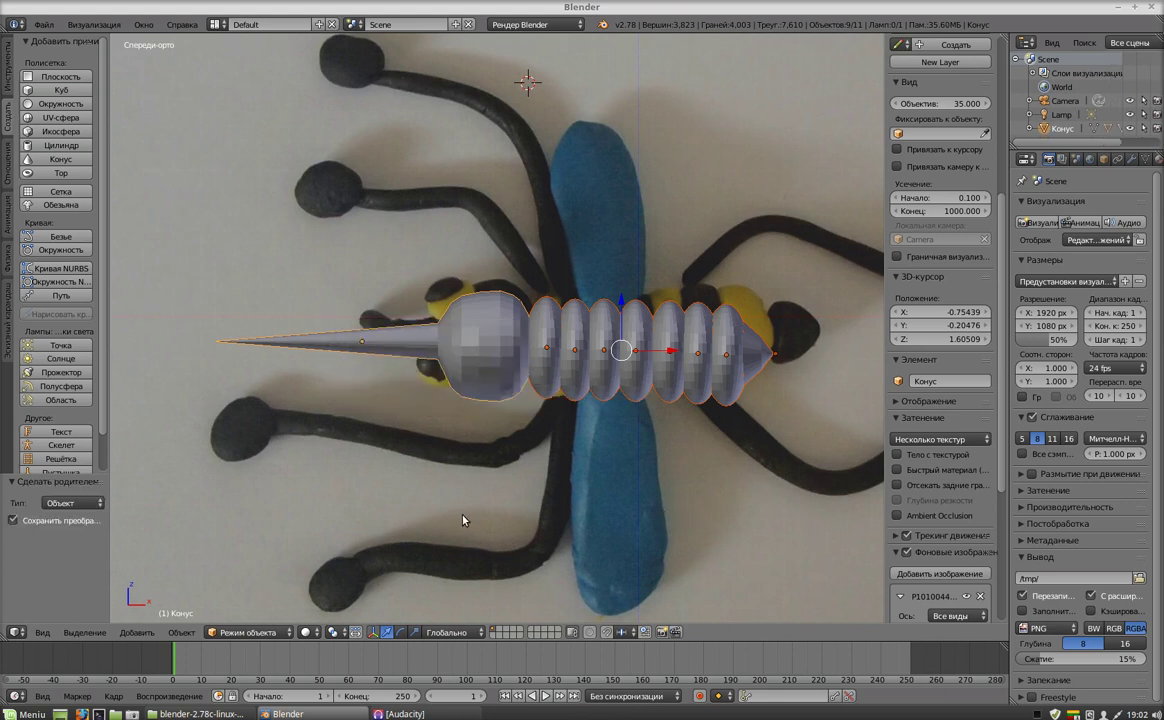
Select only the proboscis cone and move it, carrying the parented bee along.
key(a)
right_click(469, 355)
key(g)
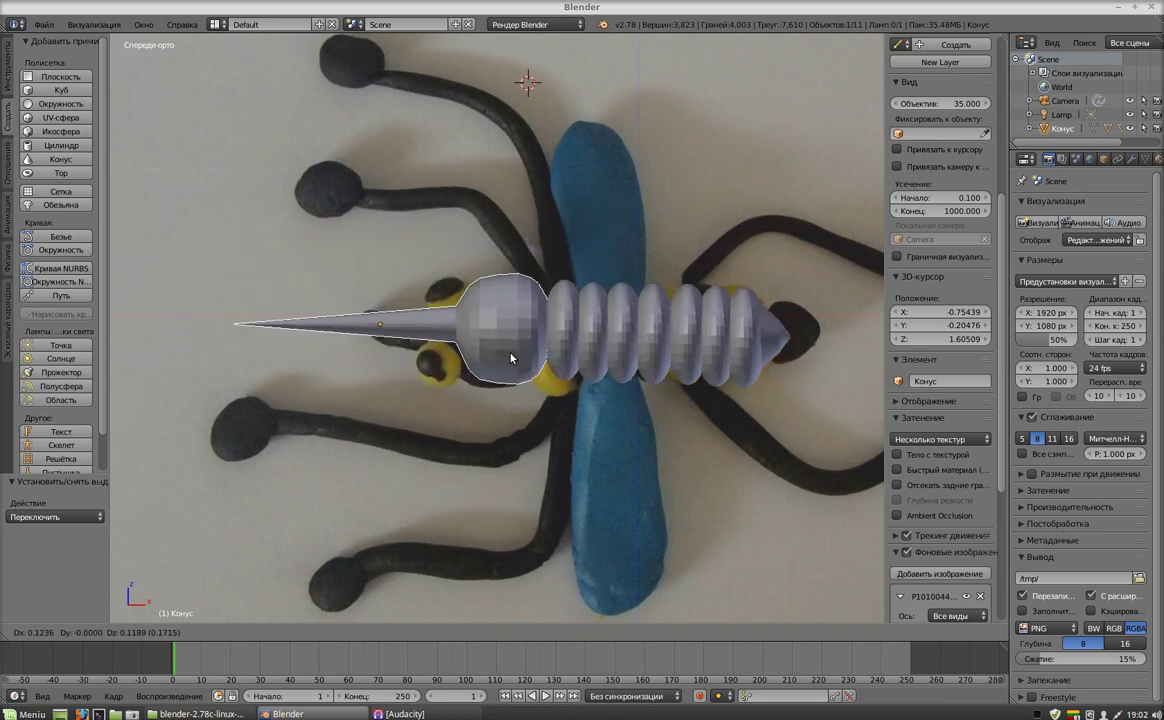
click(581, 357)
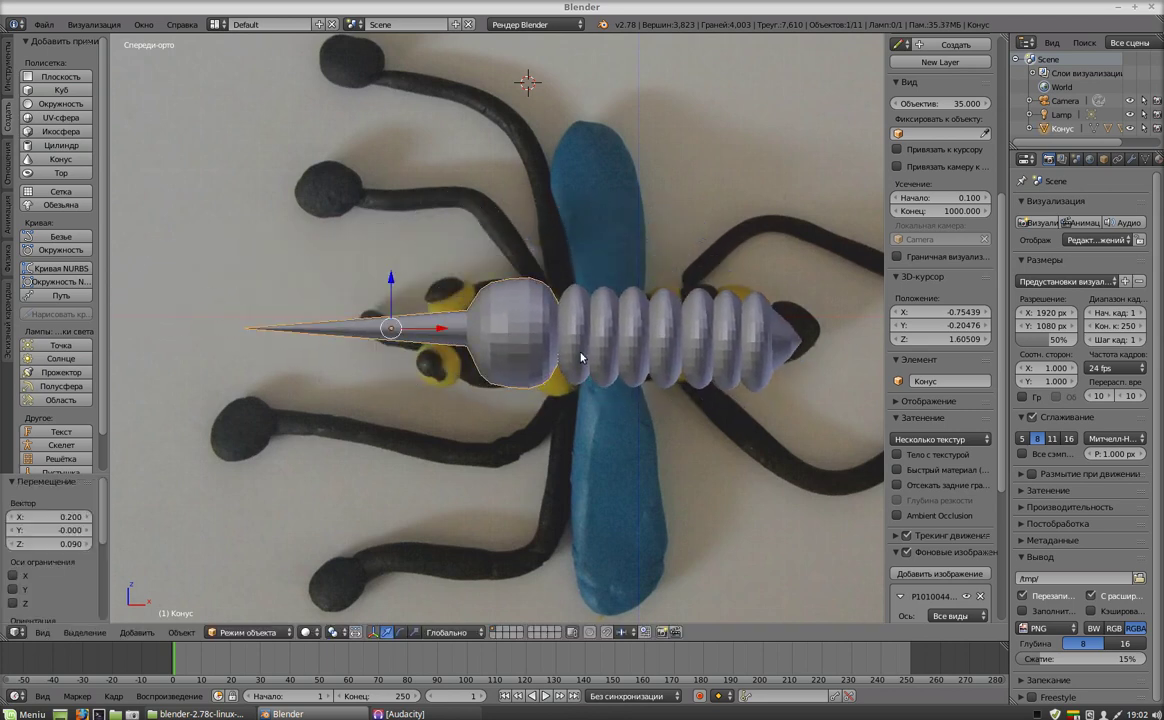
Try moving the tail tip, undo both moves, then shift the bee again by its cone.
right_click(782, 344)
key(g)
click(810, 343)
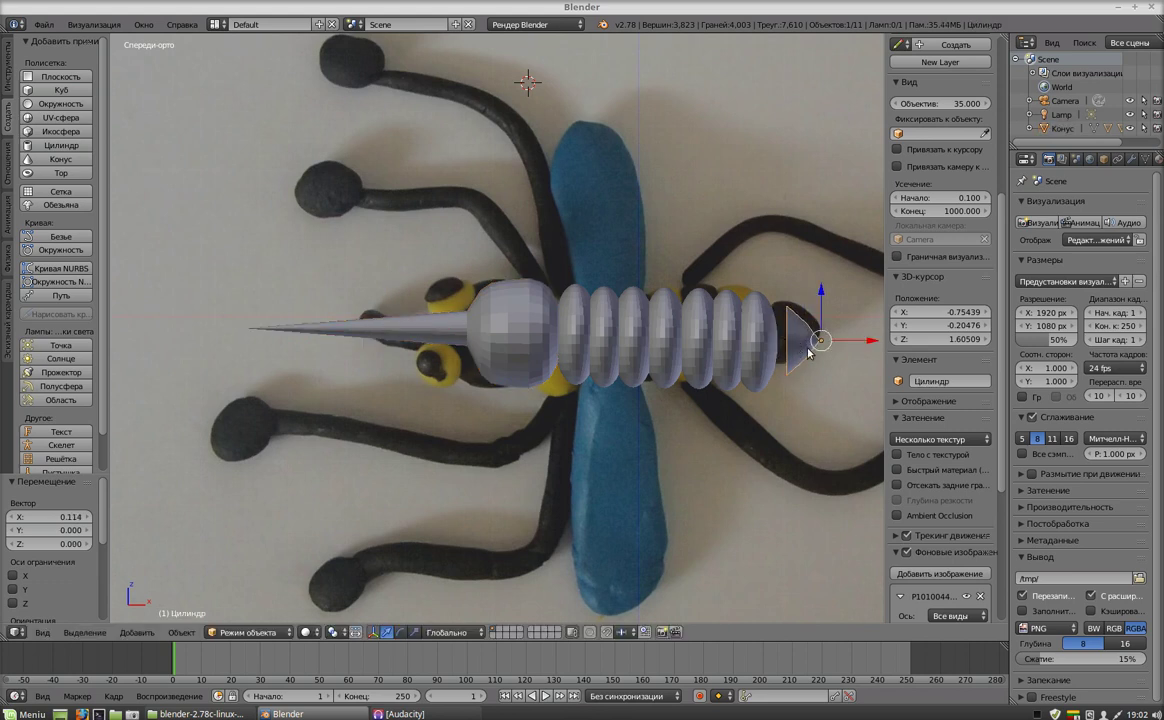
key(g)
click(825, 357)
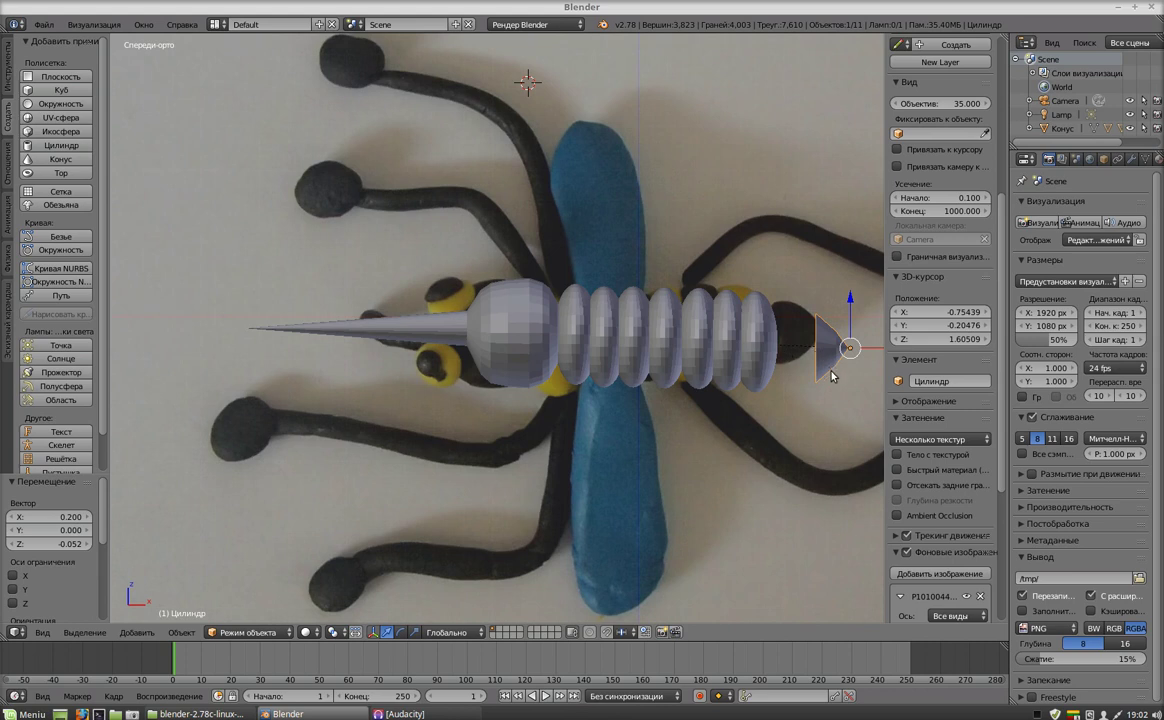
key(ctrl+z)
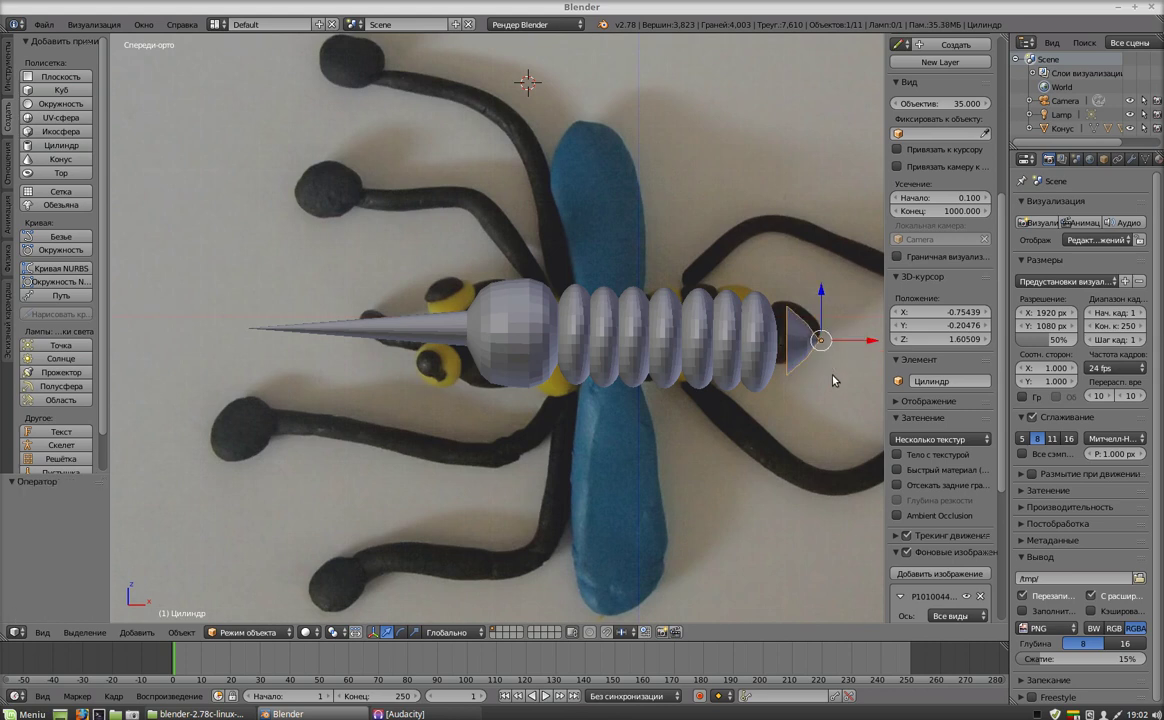
key(ctrl+z)
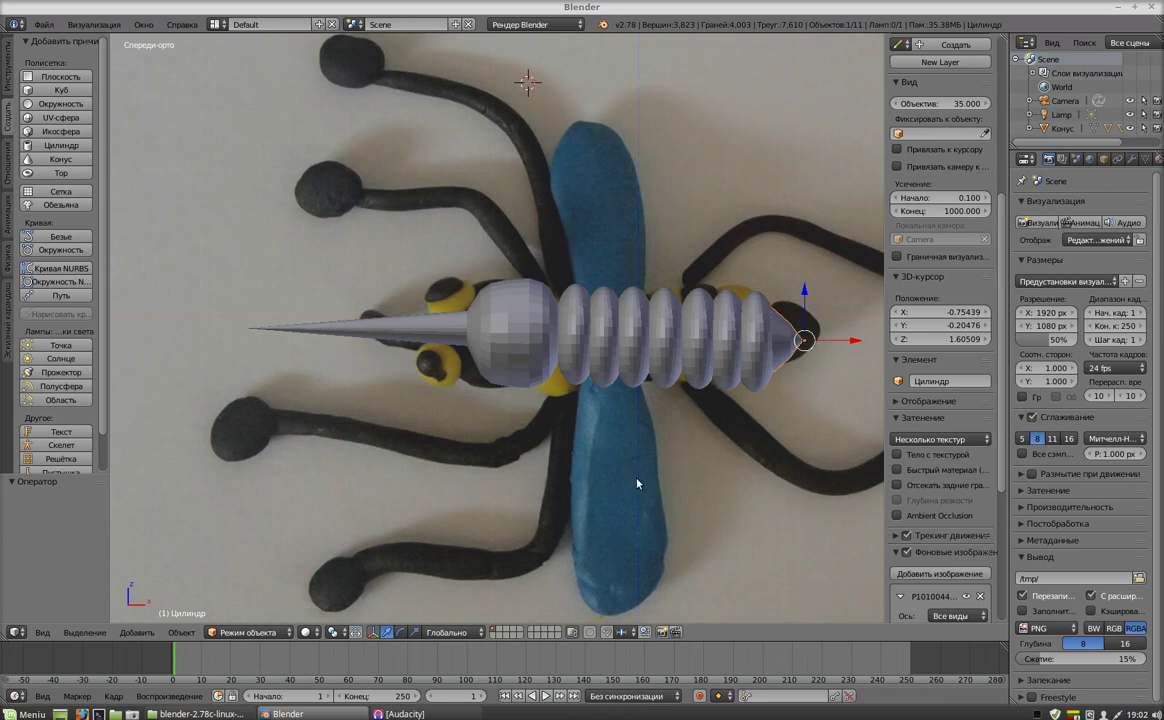
right_click(493, 335)
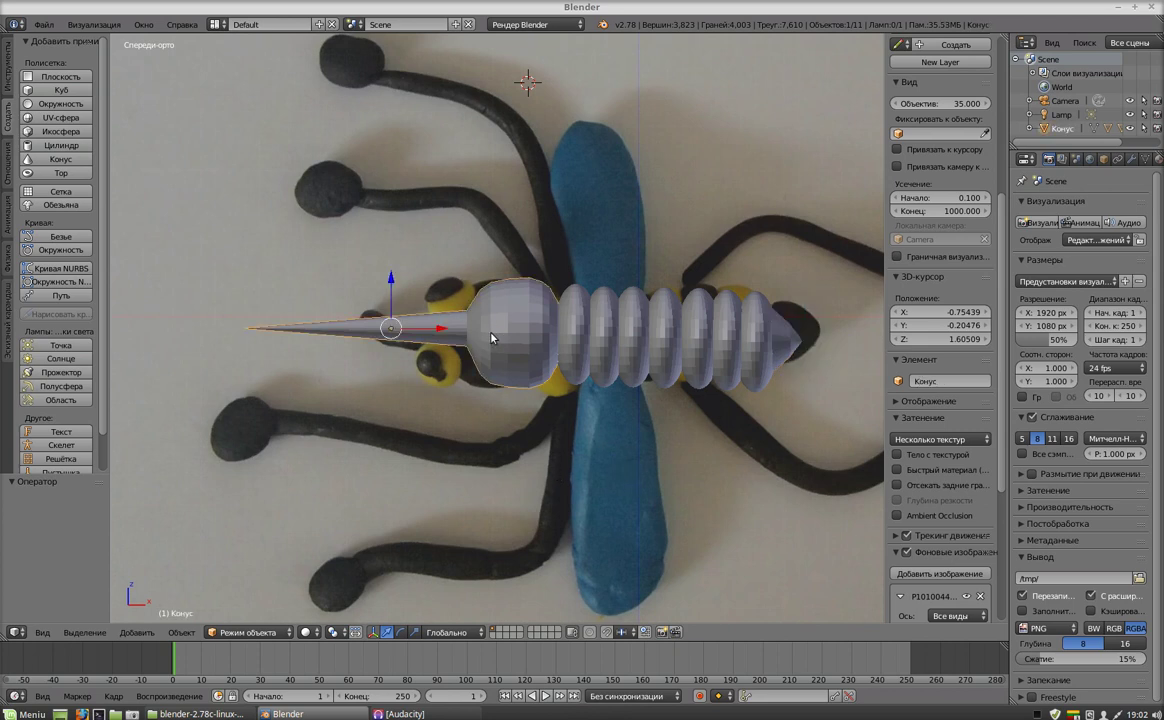
key(g)
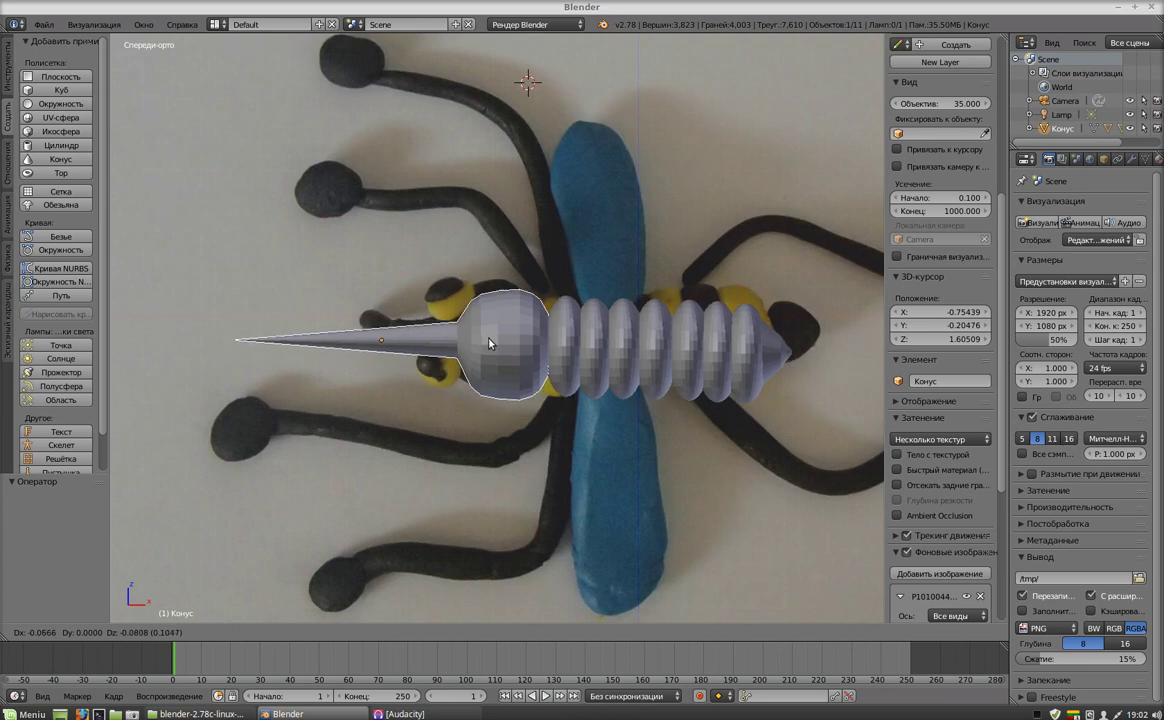
click(484, 337)
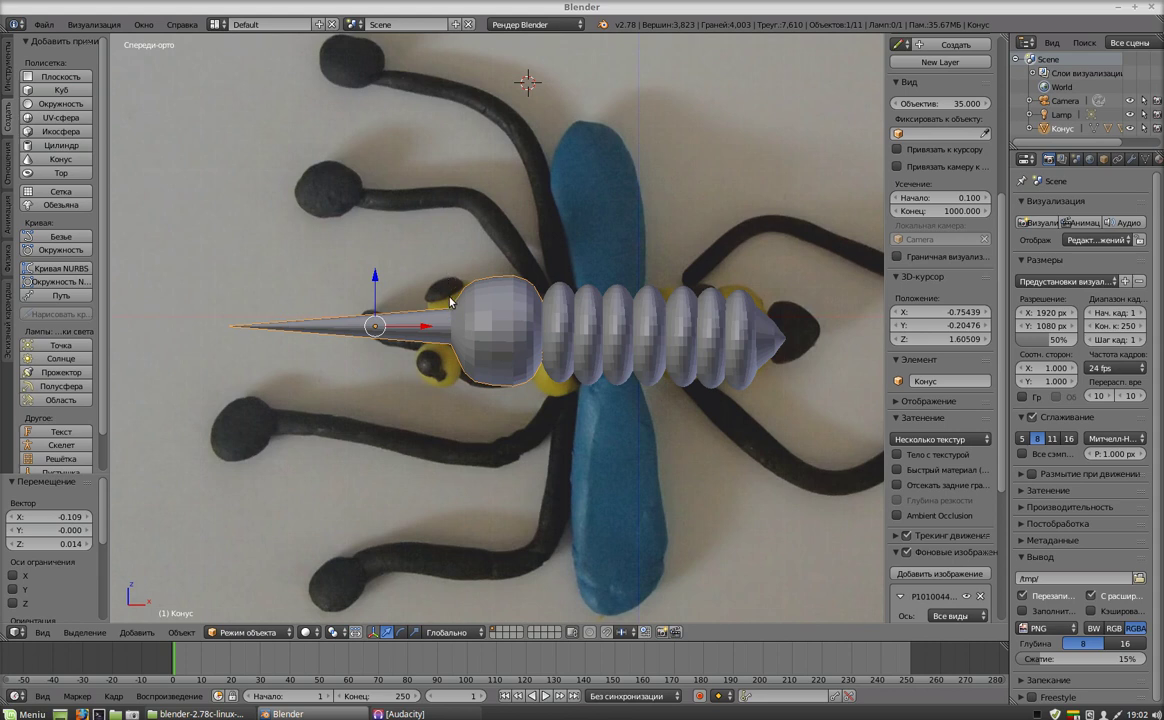
Add a UV sphere on the bee's head and scale it down to 0.847 as an eye.
click(449, 301)
click(69, 121)
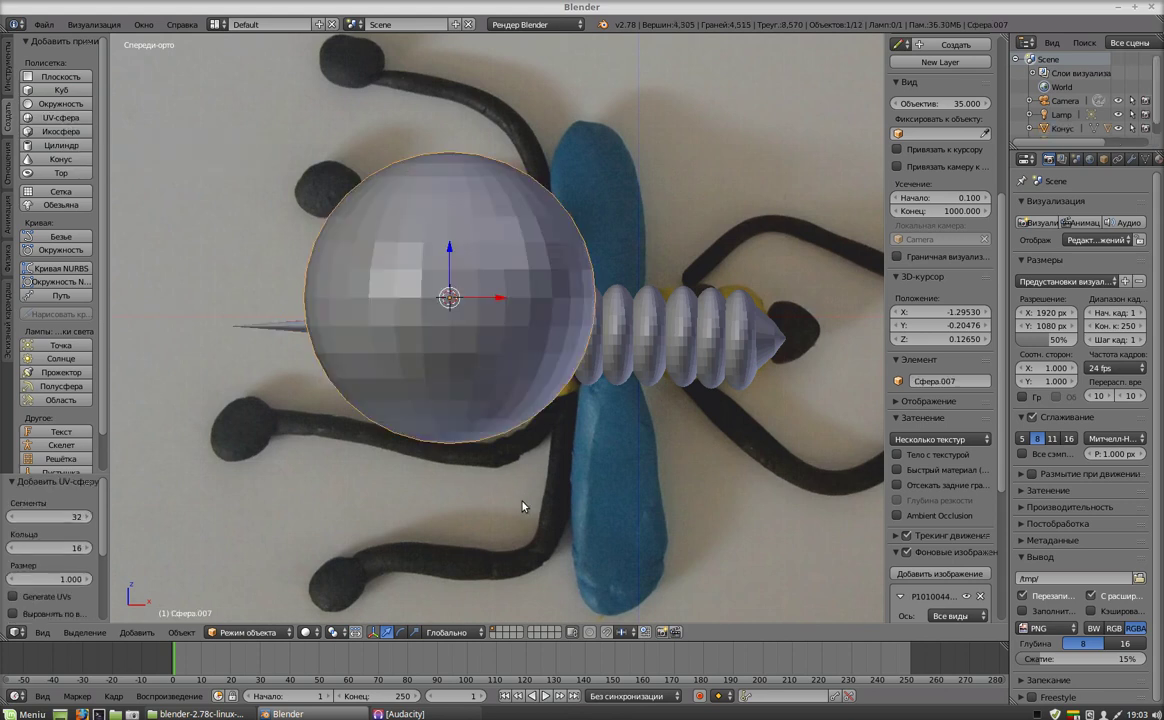
key(s)
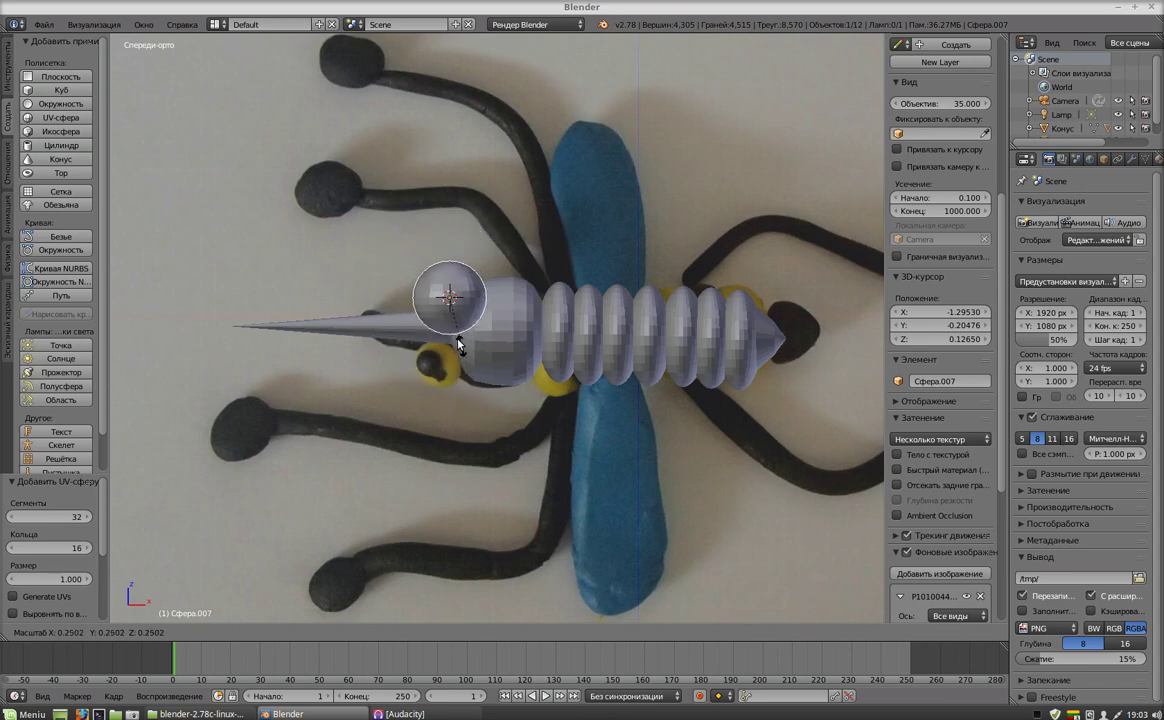
click(440, 305)
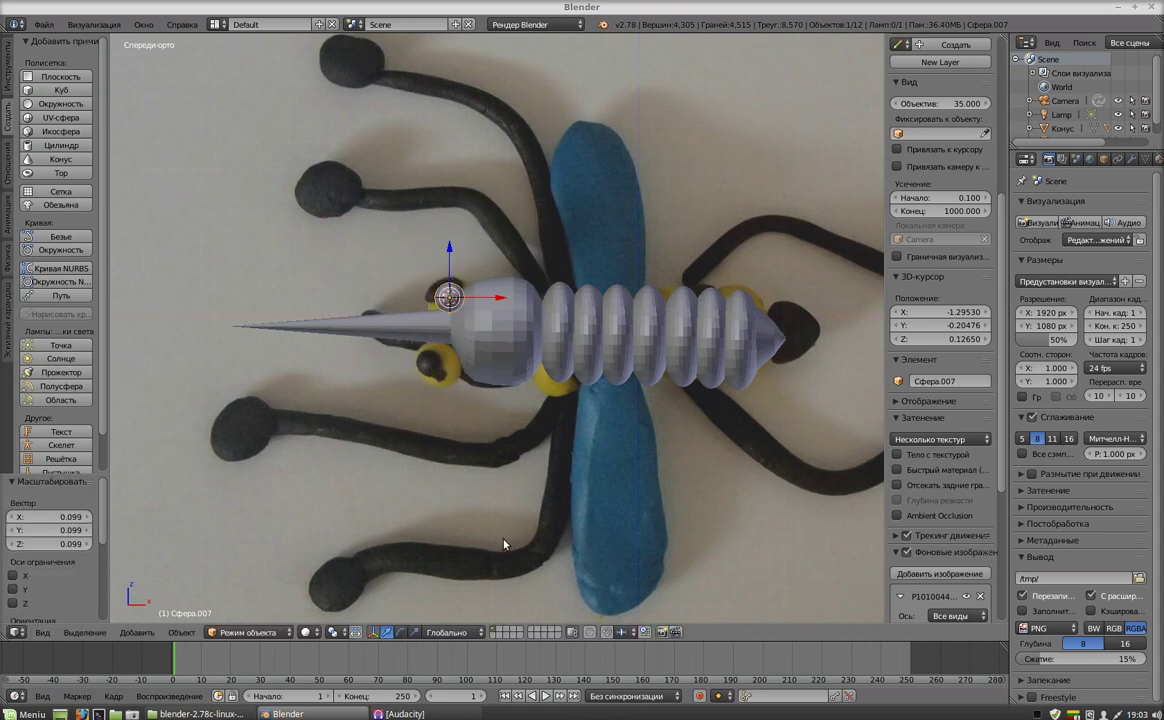
scroll(500, 540, up, 4)
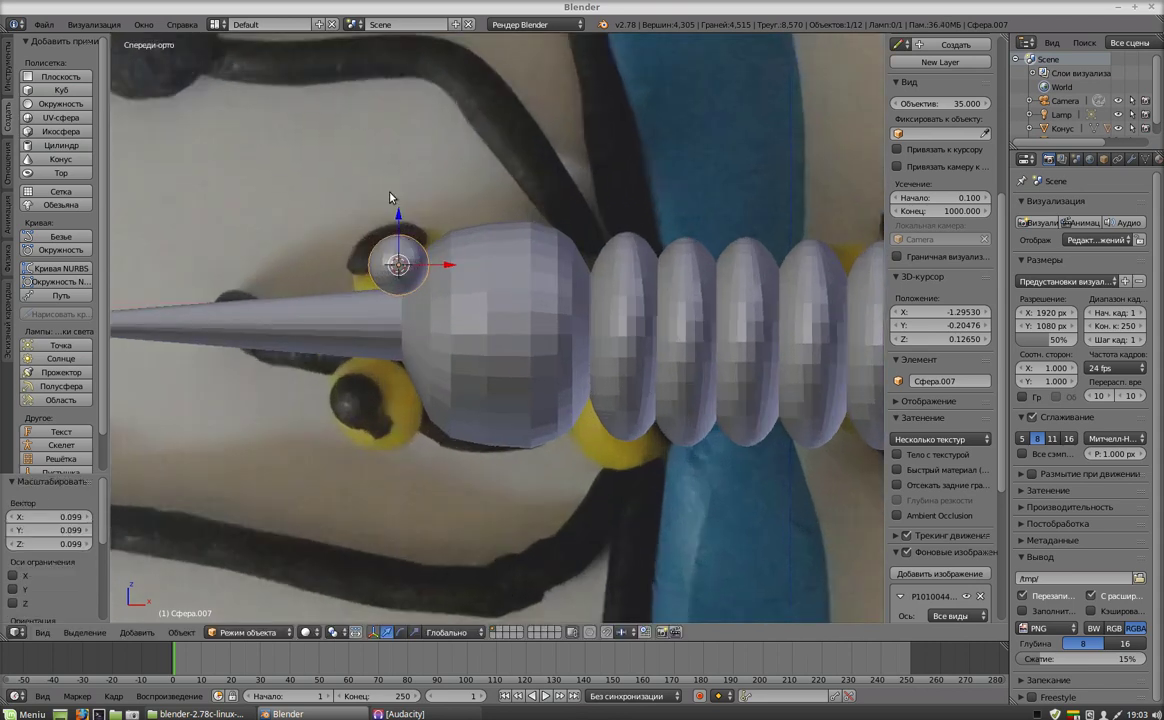
key(s)
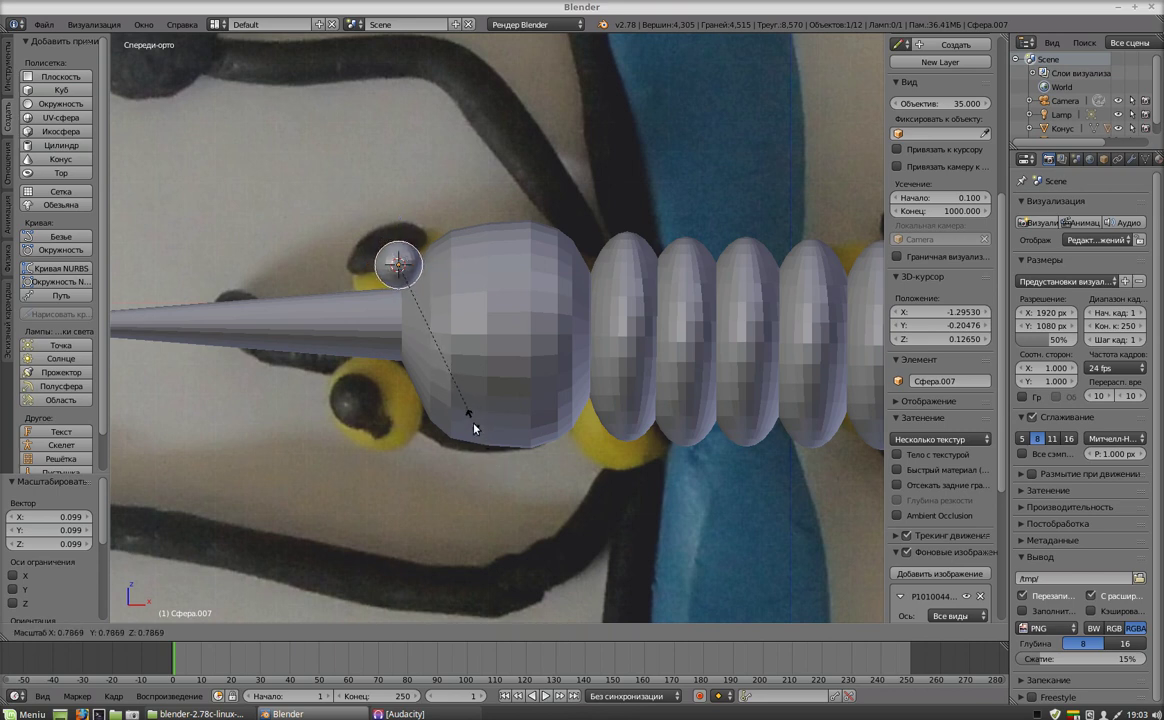
click(474, 438)
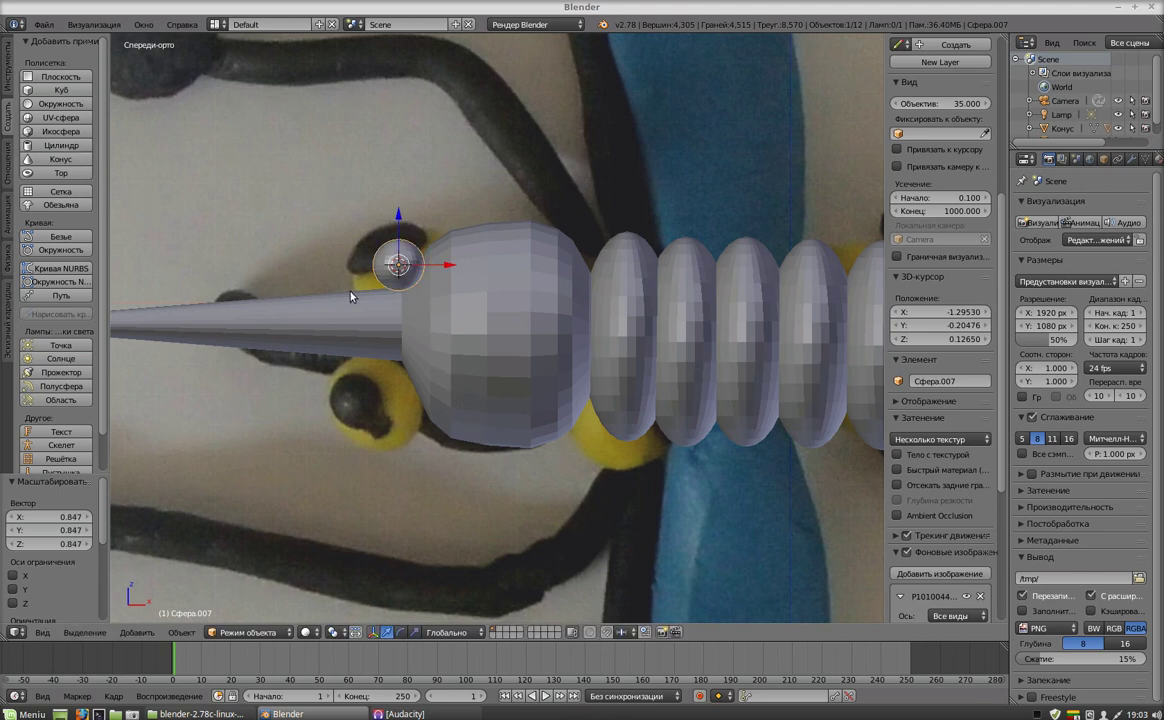
click(341, 266)
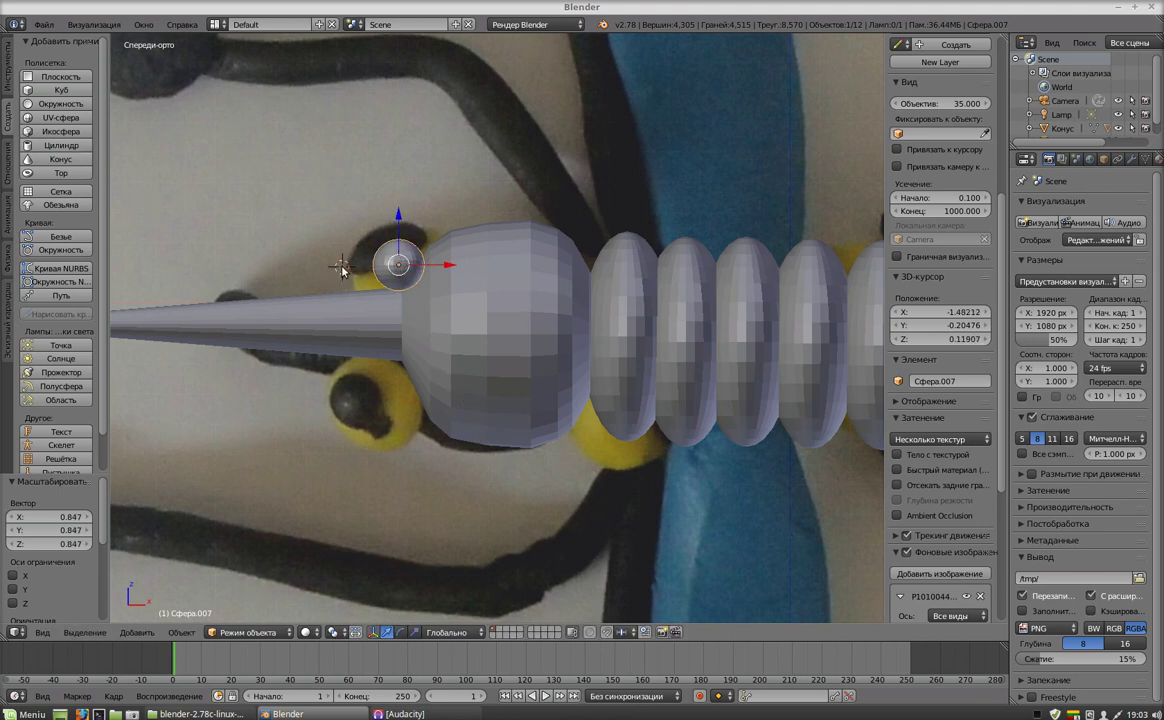
Add a tiny UV sphere and slide it against the front of the eye as a pupil.
click(49, 120)
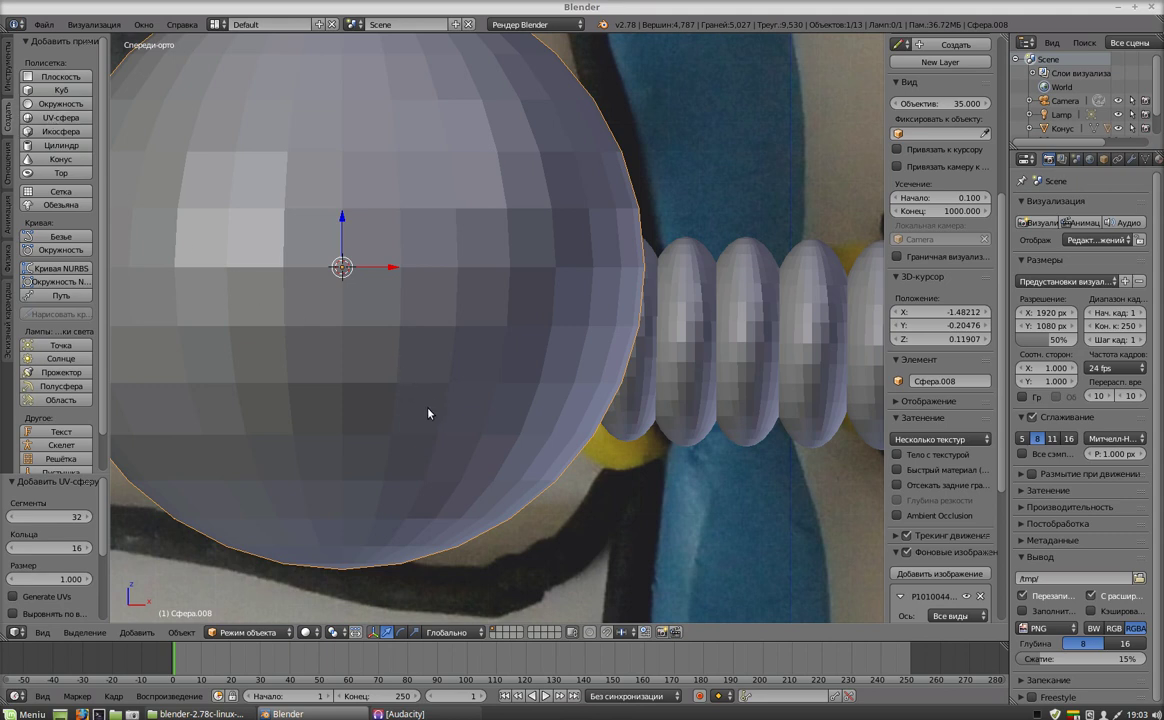
key(s)
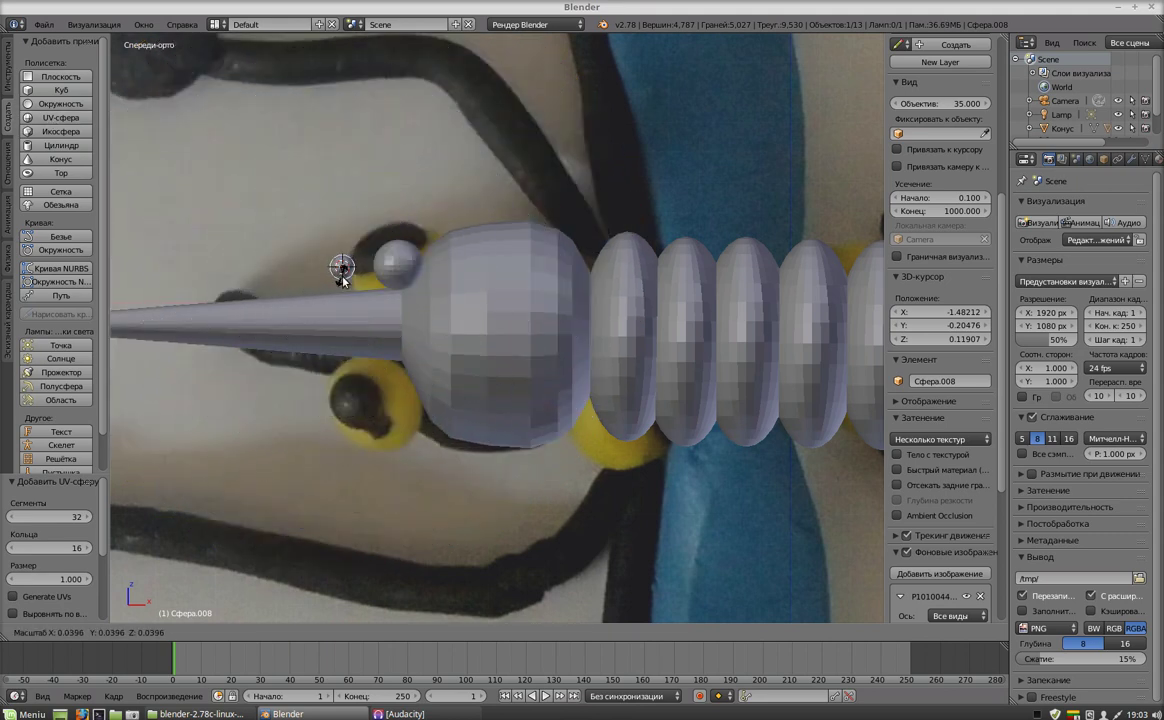
click(341, 270)
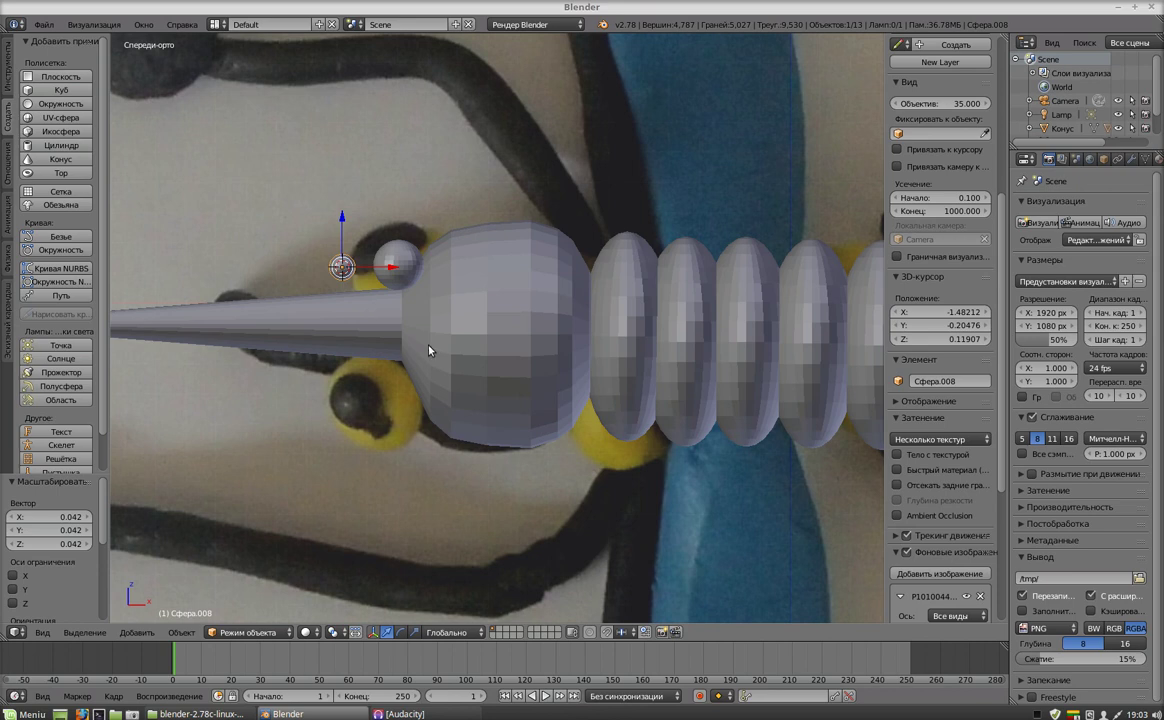
scroll(367, 333, up, 3)
drag(279, 224, 336, 230)
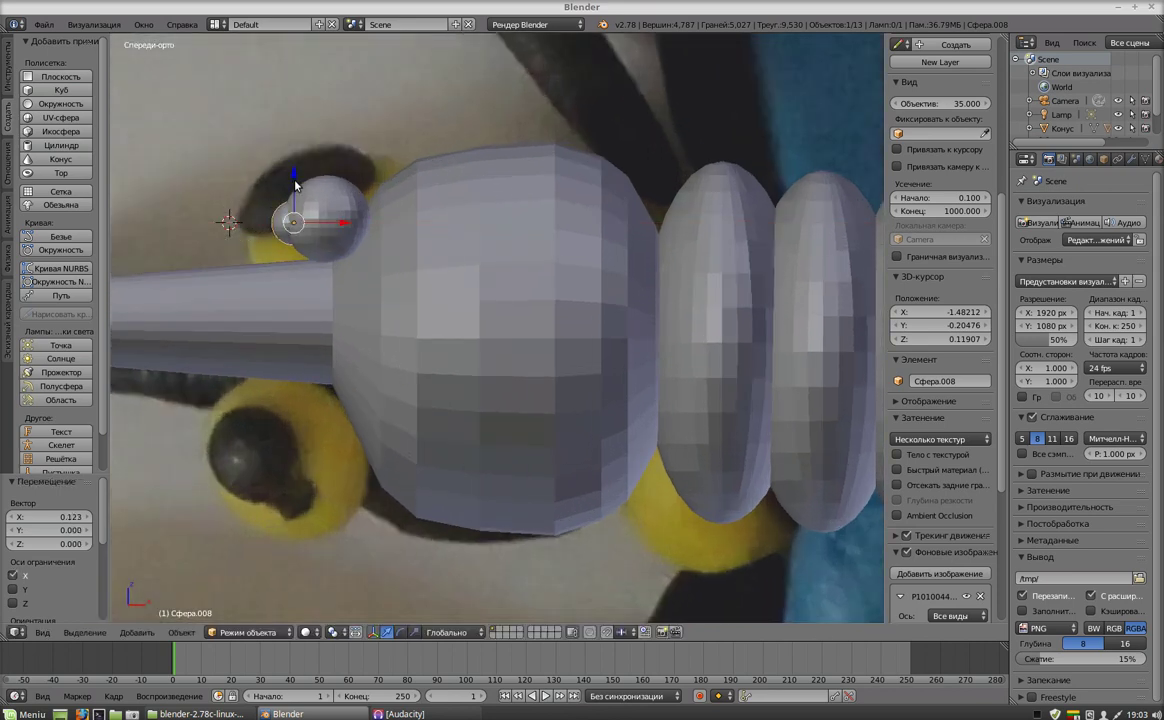
drag(296, 185, 297, 178)
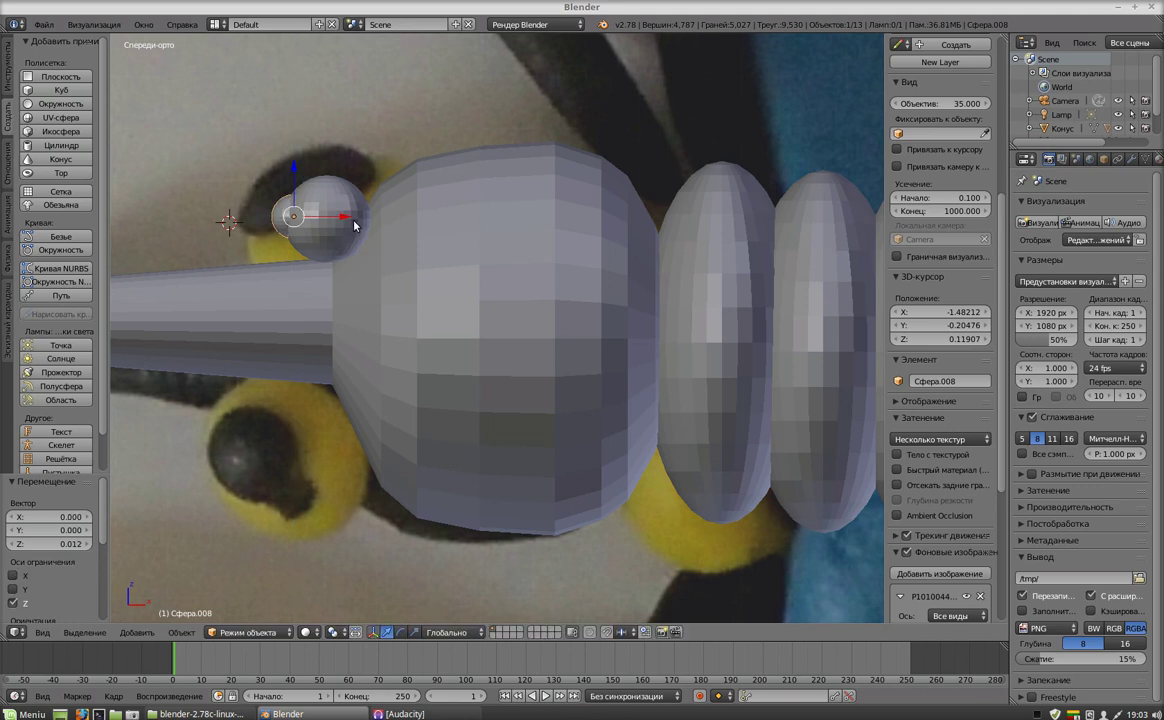
drag(354, 225, 359, 224)
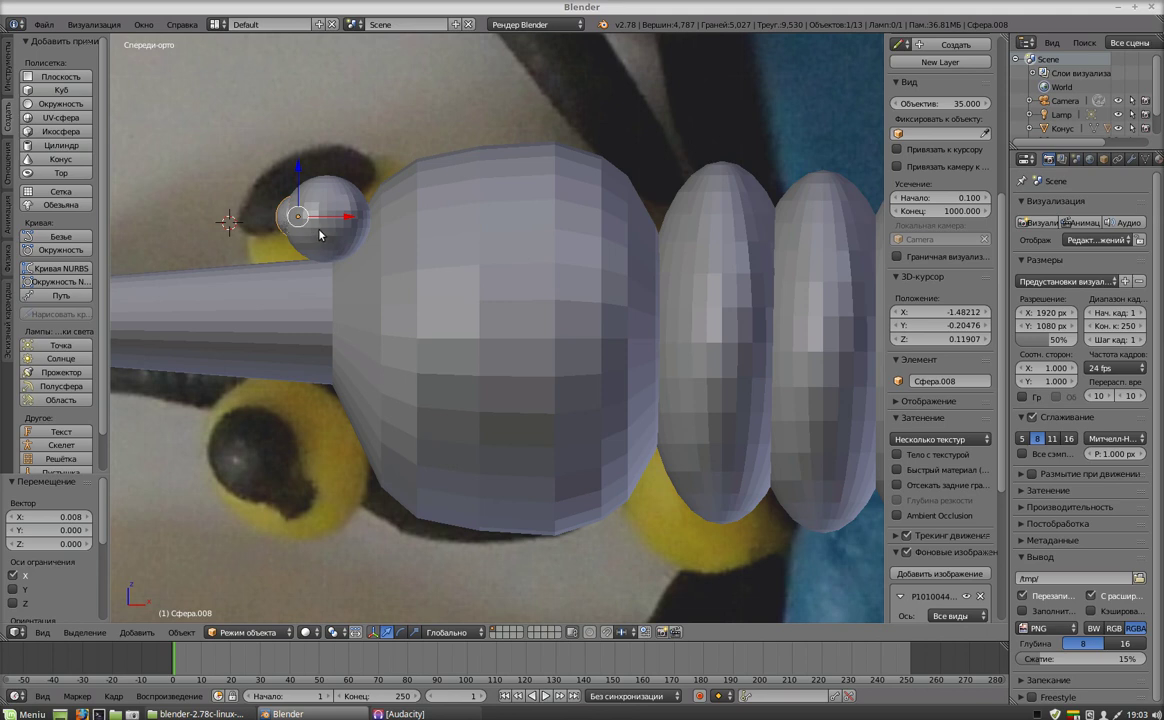
Parent the pupil to the eye sphere with Keep Transform, then nudge the eye slightly up.
shift+right_click(320, 234)
key(ctrl+p)
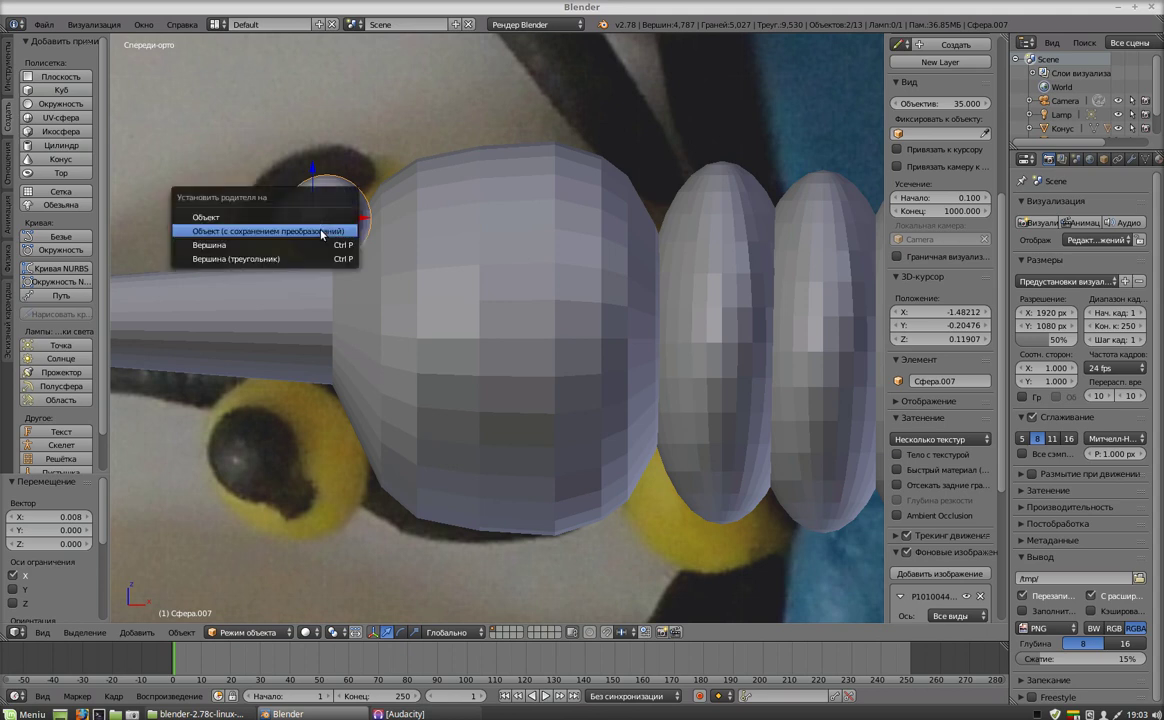
click(322, 232)
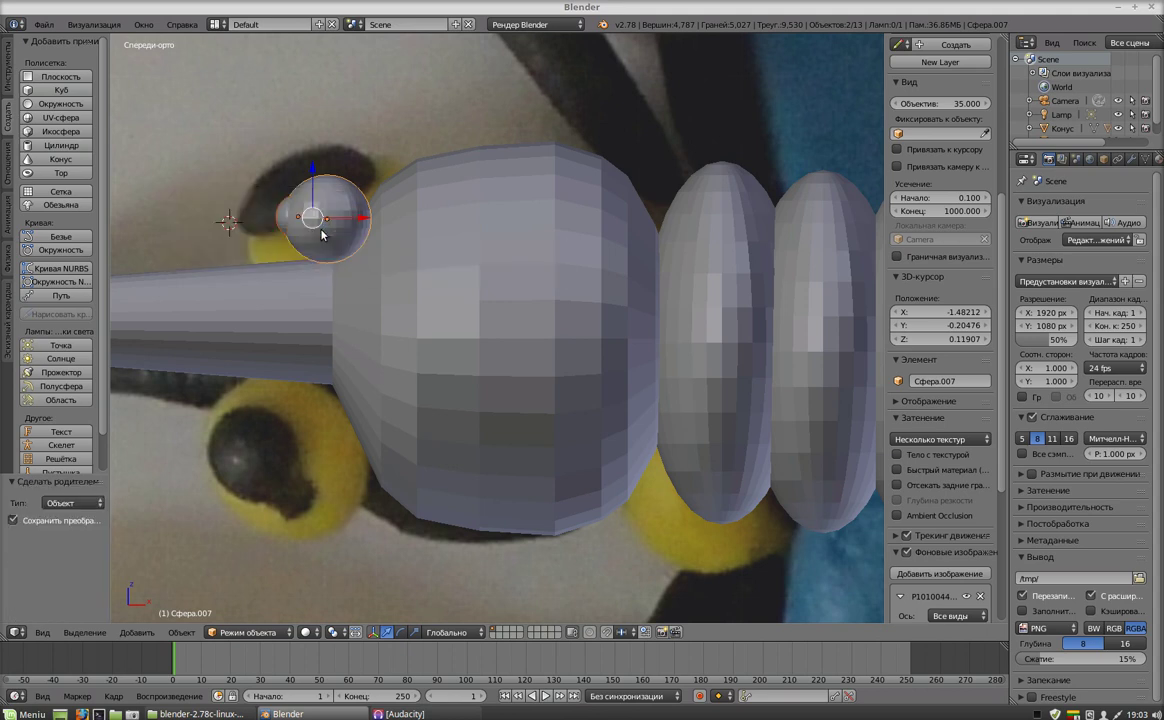
right_click(338, 230)
key(g)
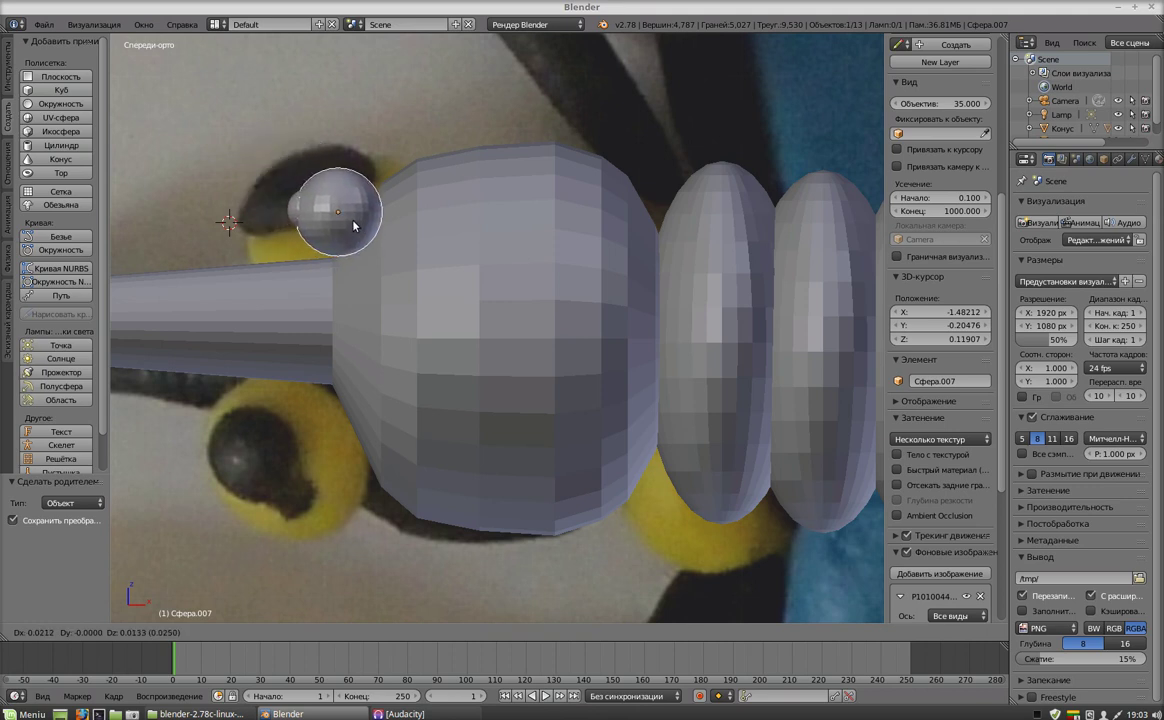
click(360, 229)
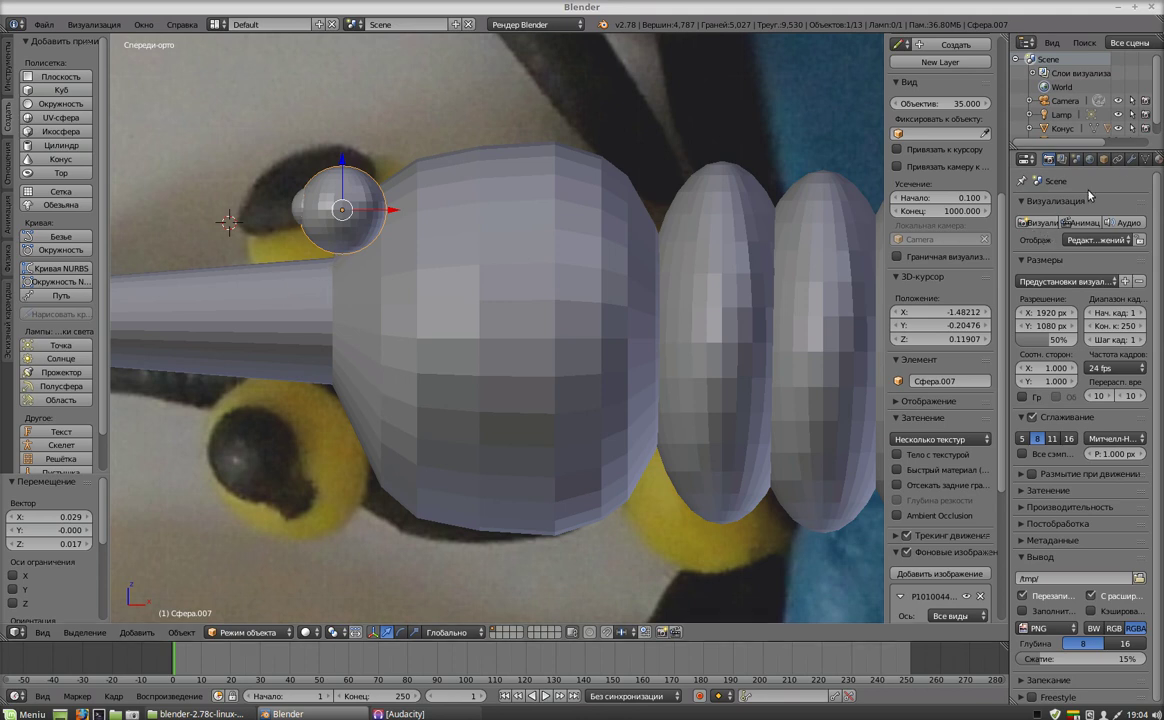
Hide the viewport side panel and widen the properties editor.
scroll(1003, 231, down, 1)
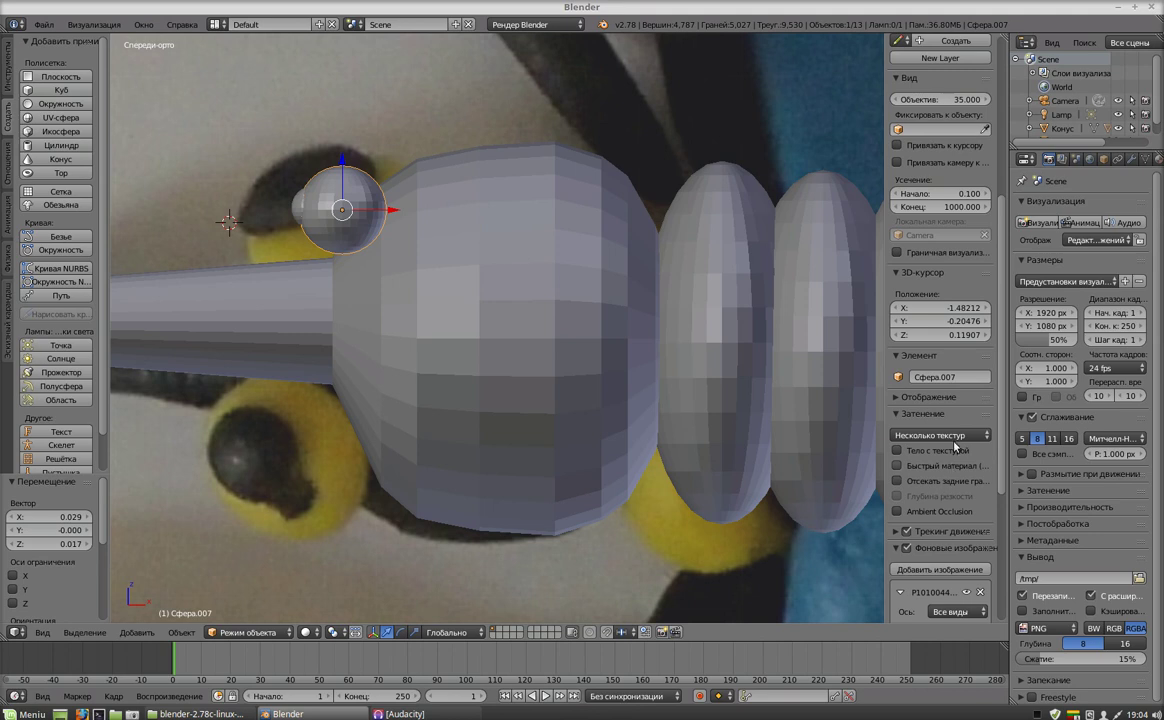
key(n)
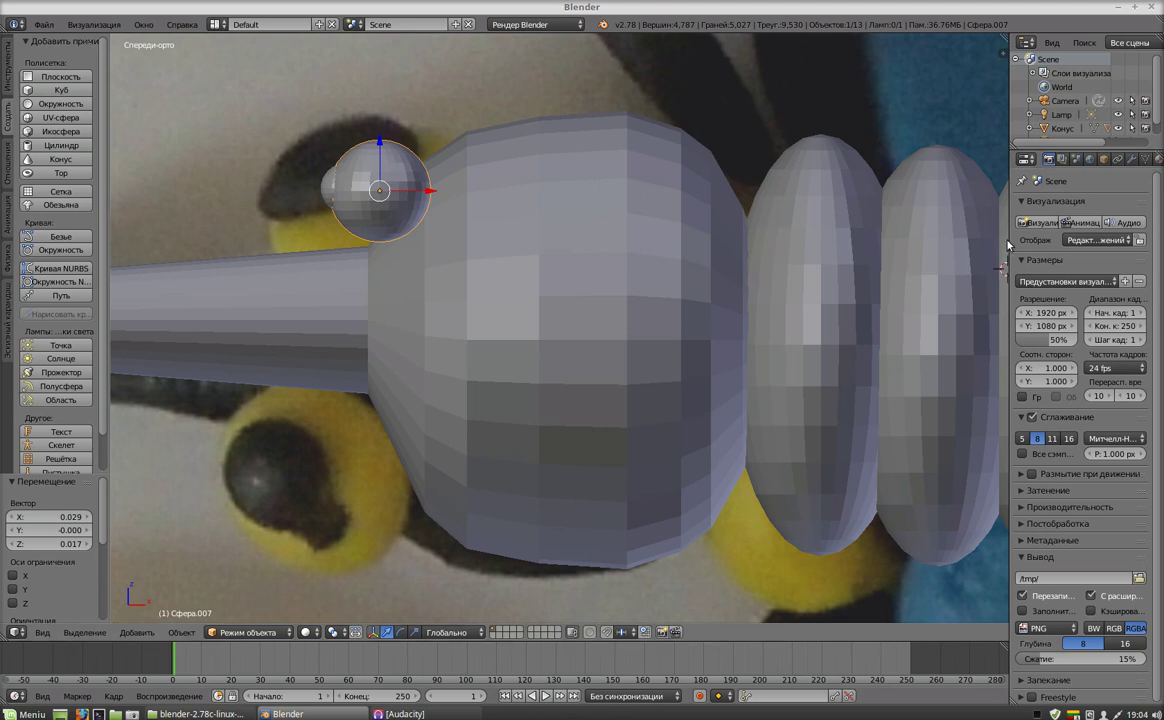
drag(1012, 245, 899, 245)
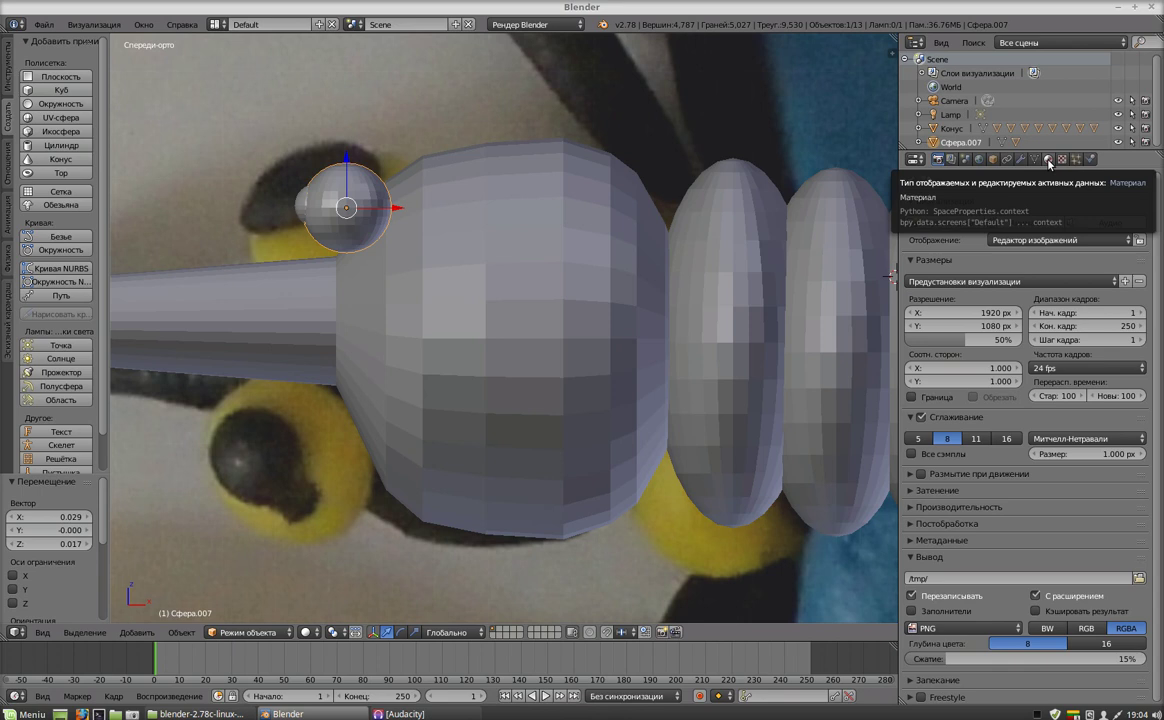
Create a new material for the eye sphere and sample a yellow from the reference photo.
click(1049, 161)
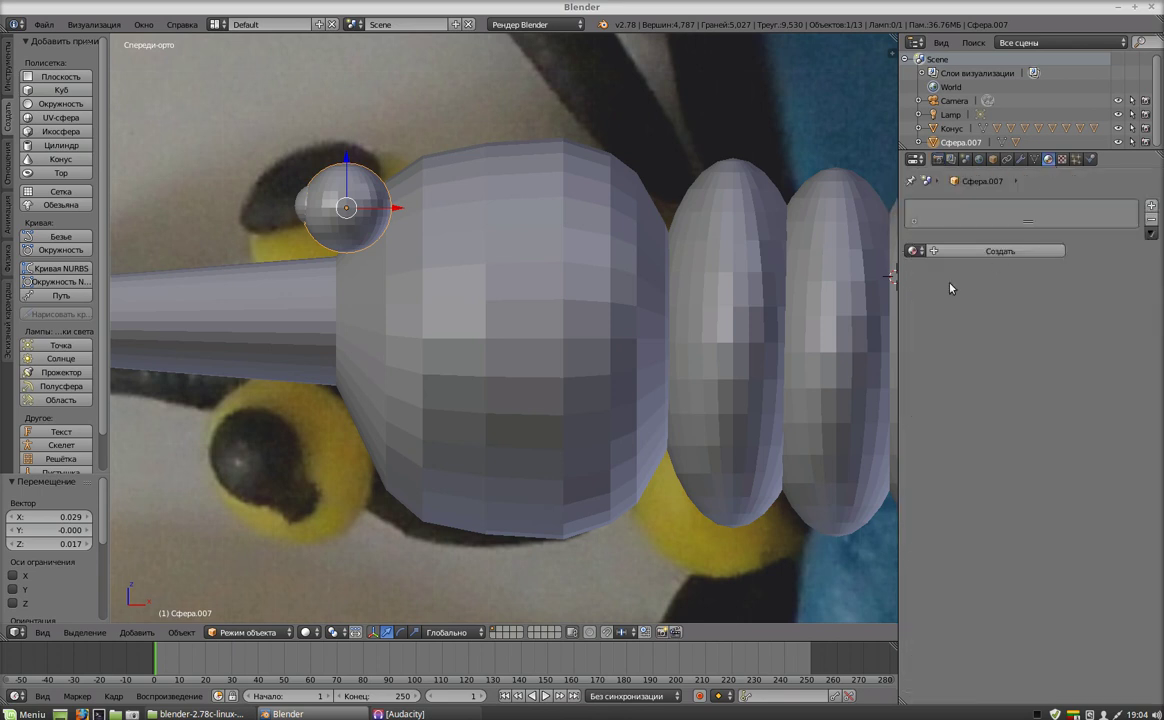
click(951, 256)
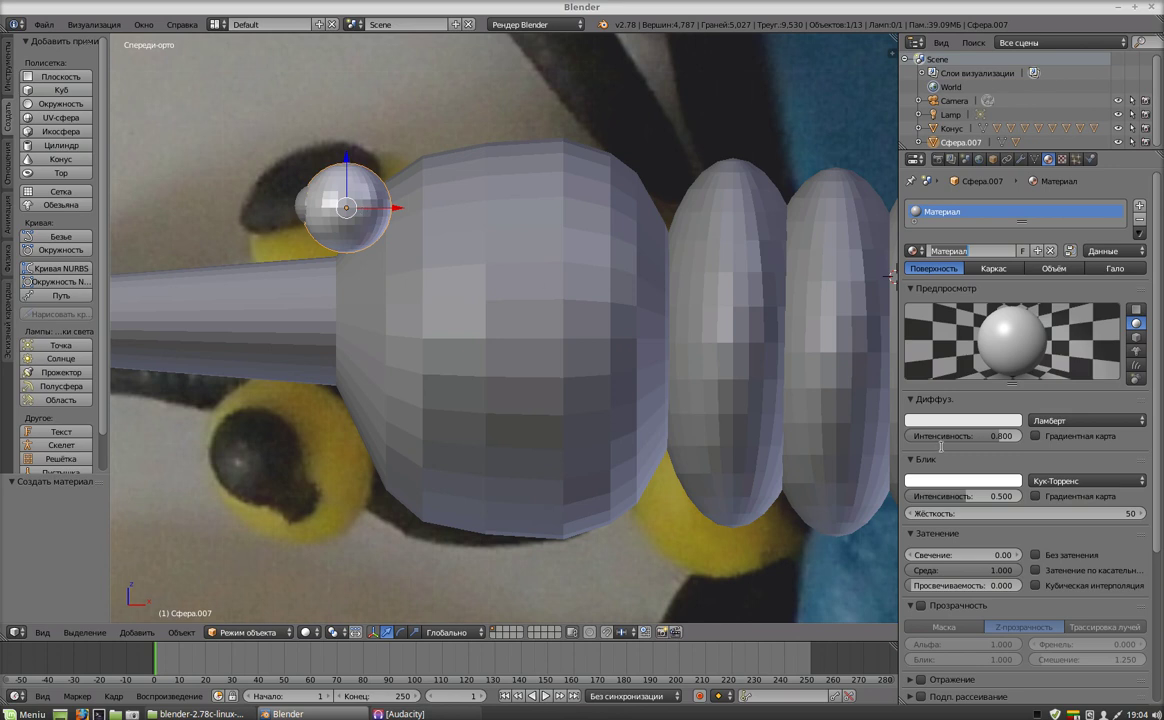
click(942, 420)
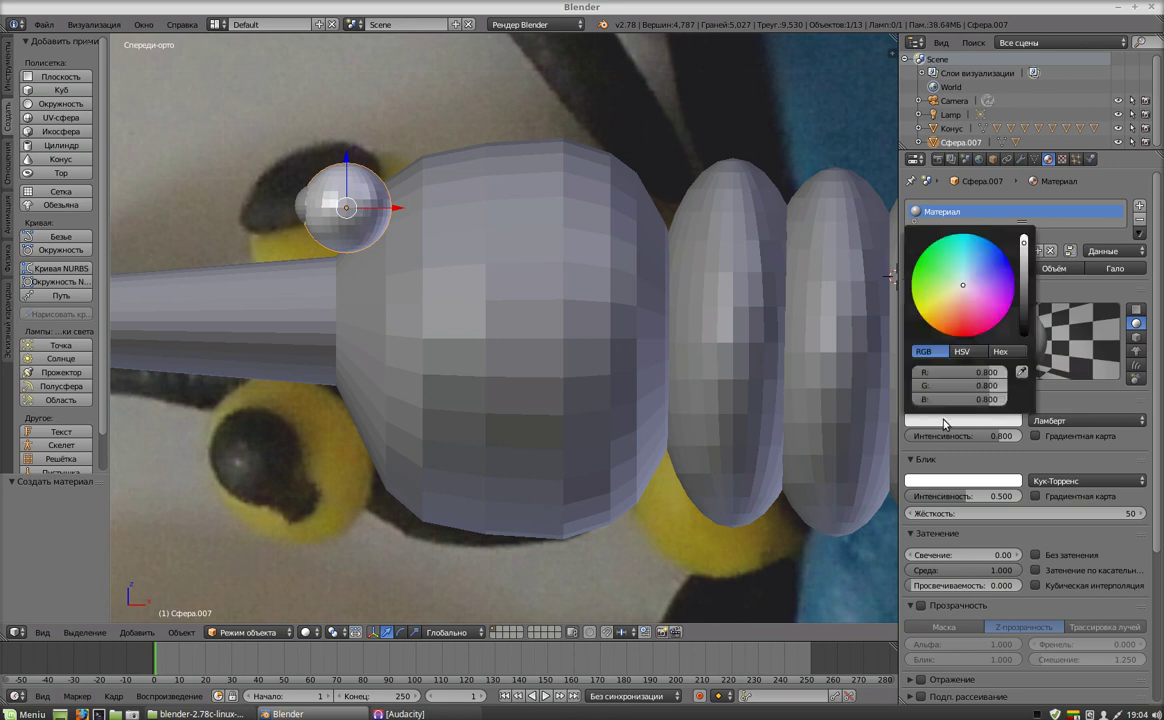
click(942, 421)
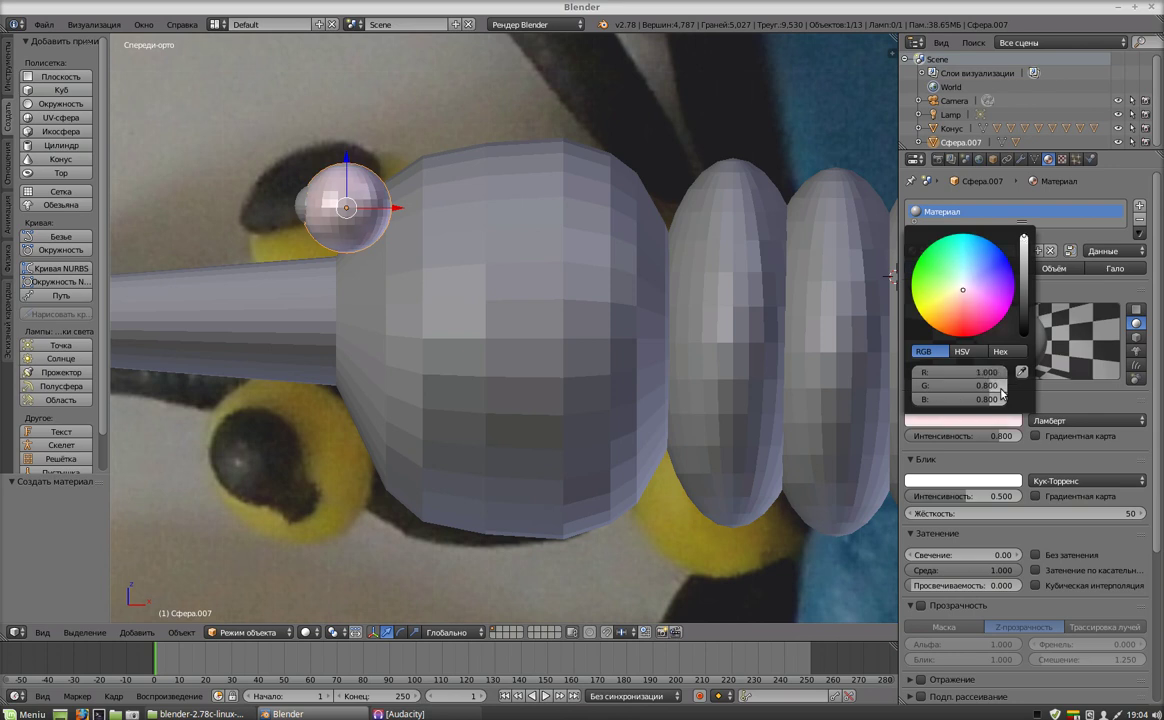
drag(988, 374, 995, 397)
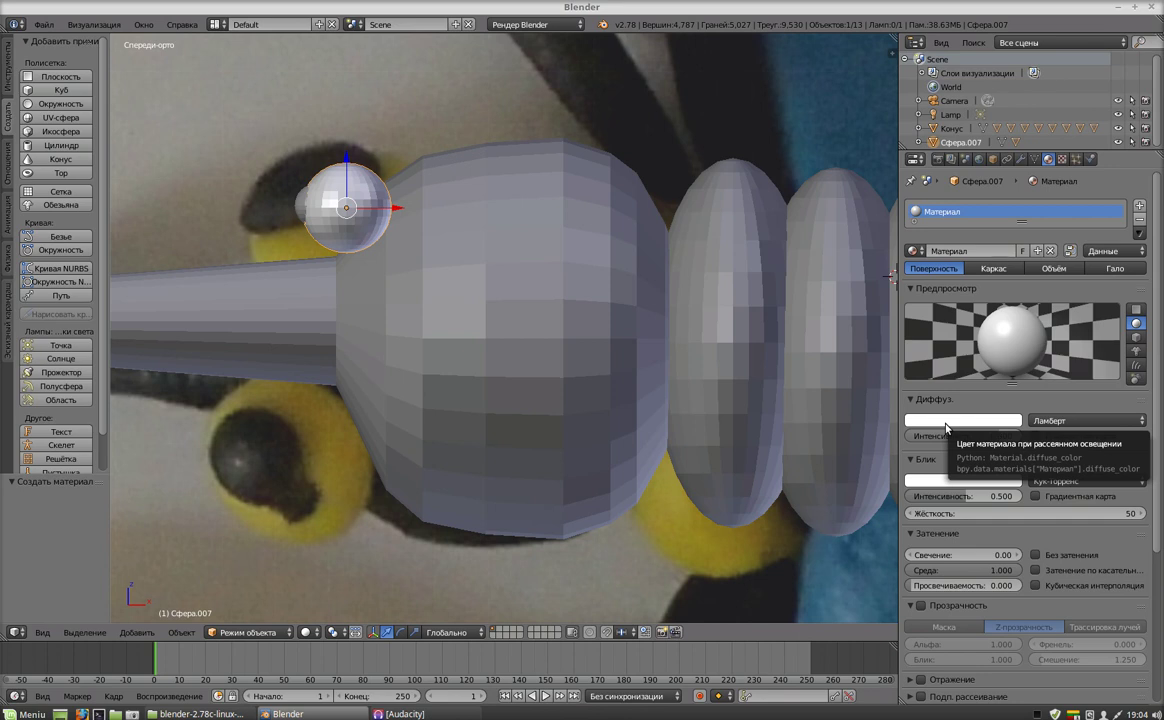
right_click(946, 428)
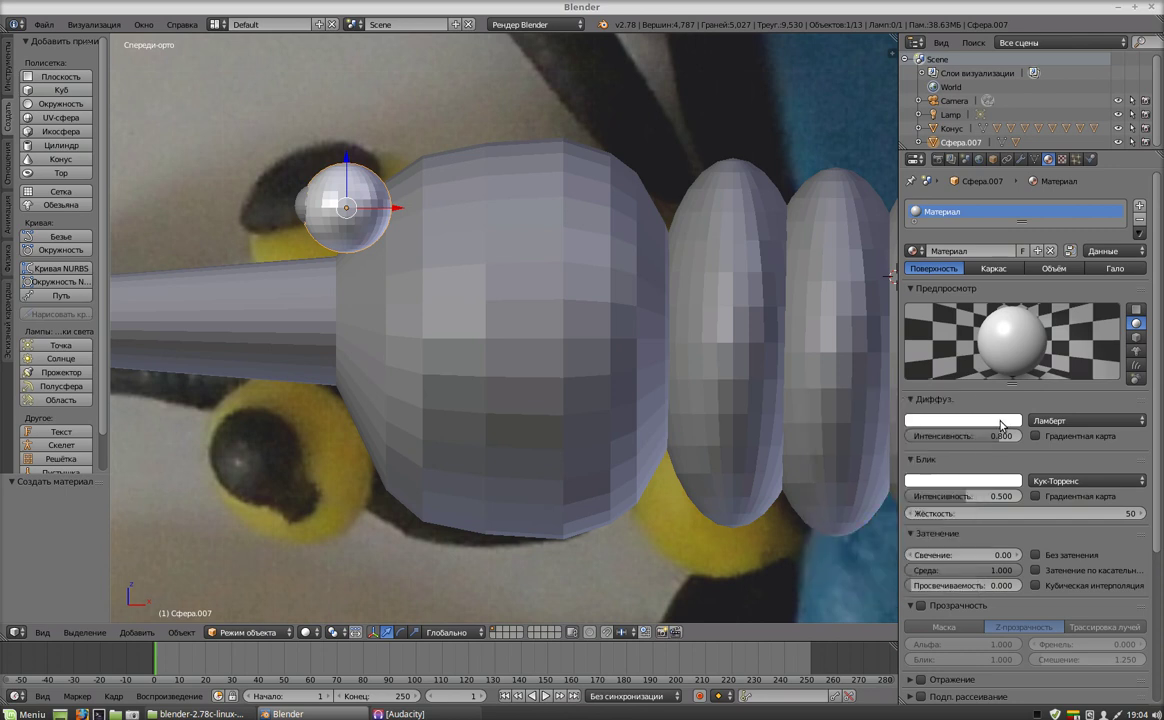
click(1000, 425)
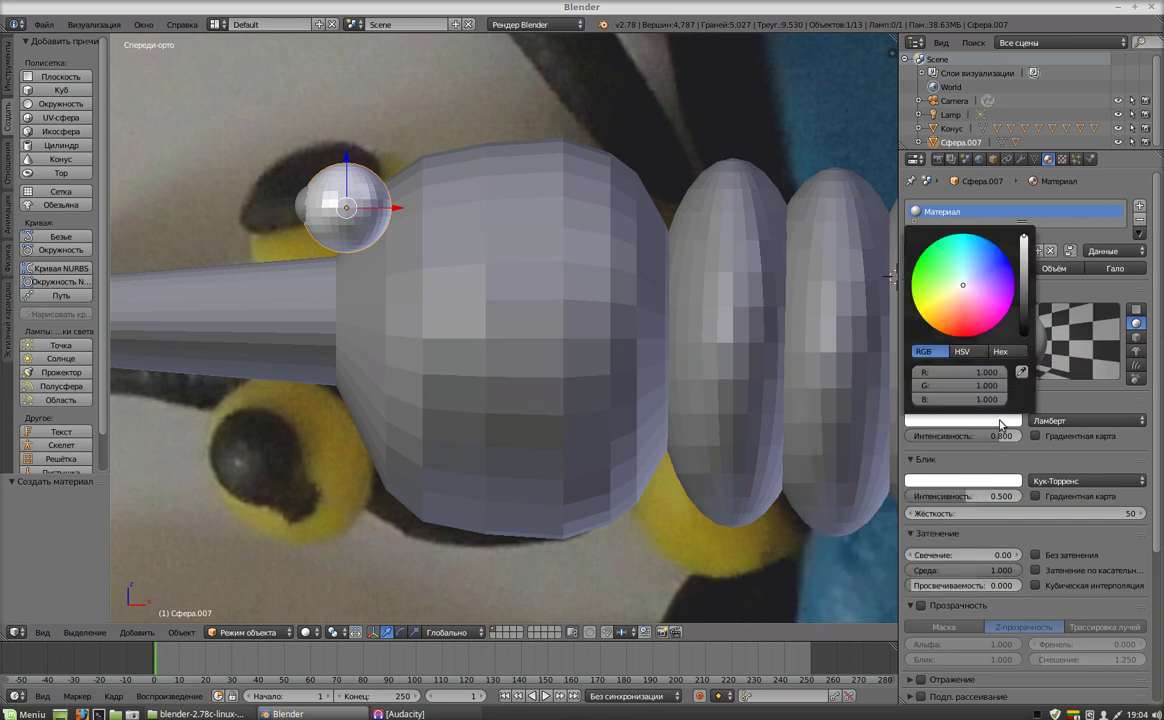
click(1022, 373)
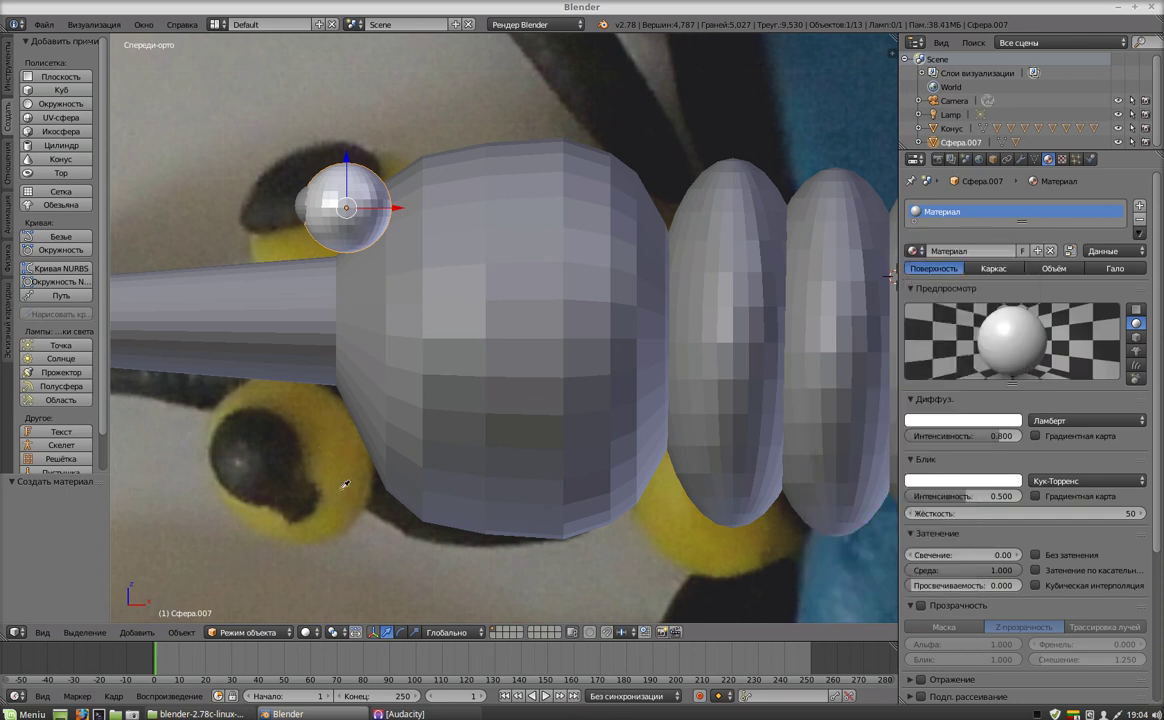
click(258, 520)
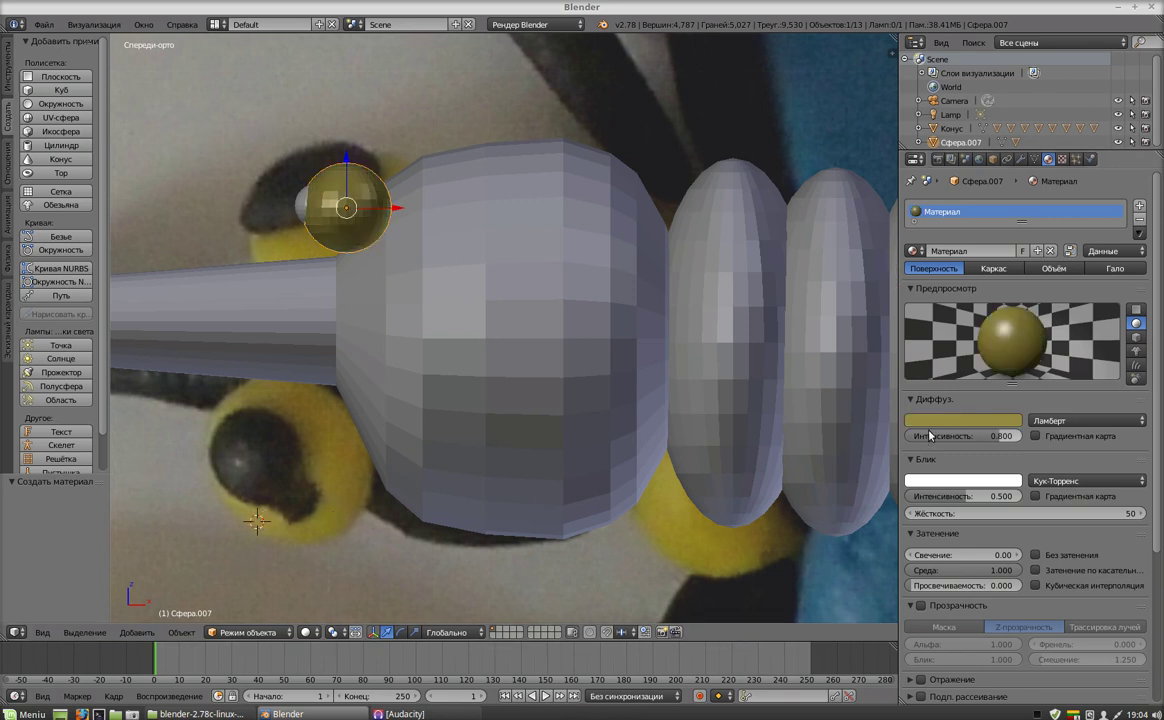
Brighten the eye's diffuse colour to vivid yellow (R 1.000, G 0.759, B 0.040).
click(963, 420)
click(1021, 372)
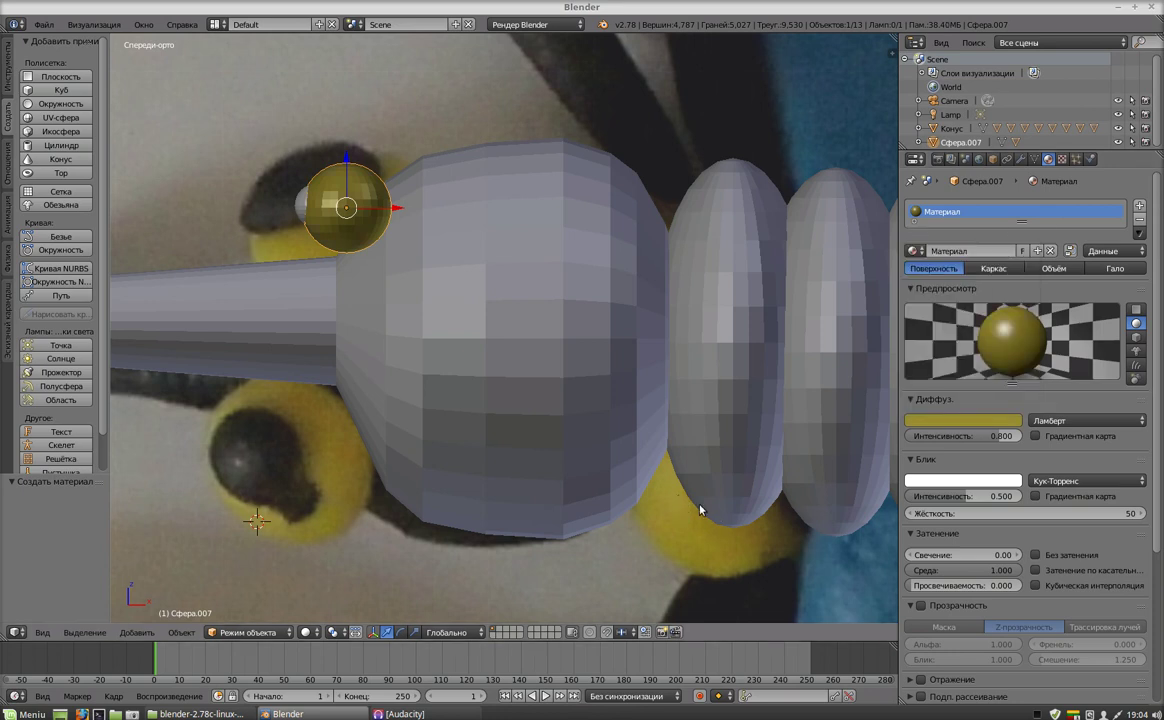
click(932, 422)
click(953, 421)
drag(1023, 275, 1023, 237)
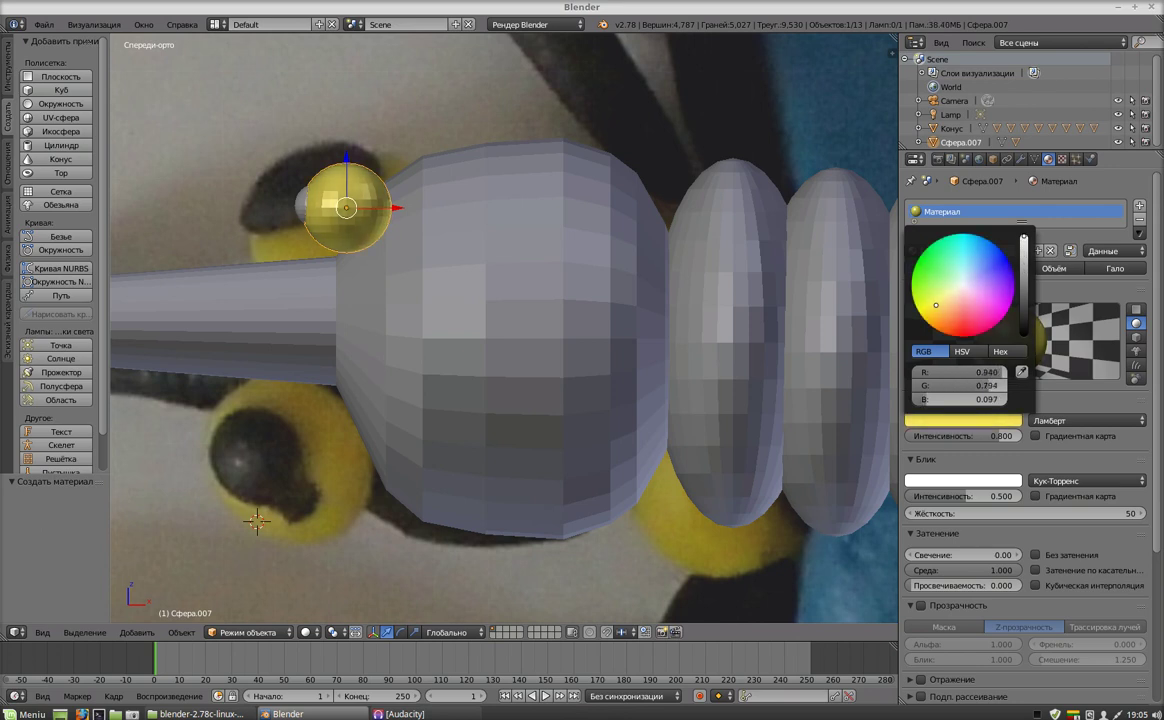
scroll(900, 338, up, 1)
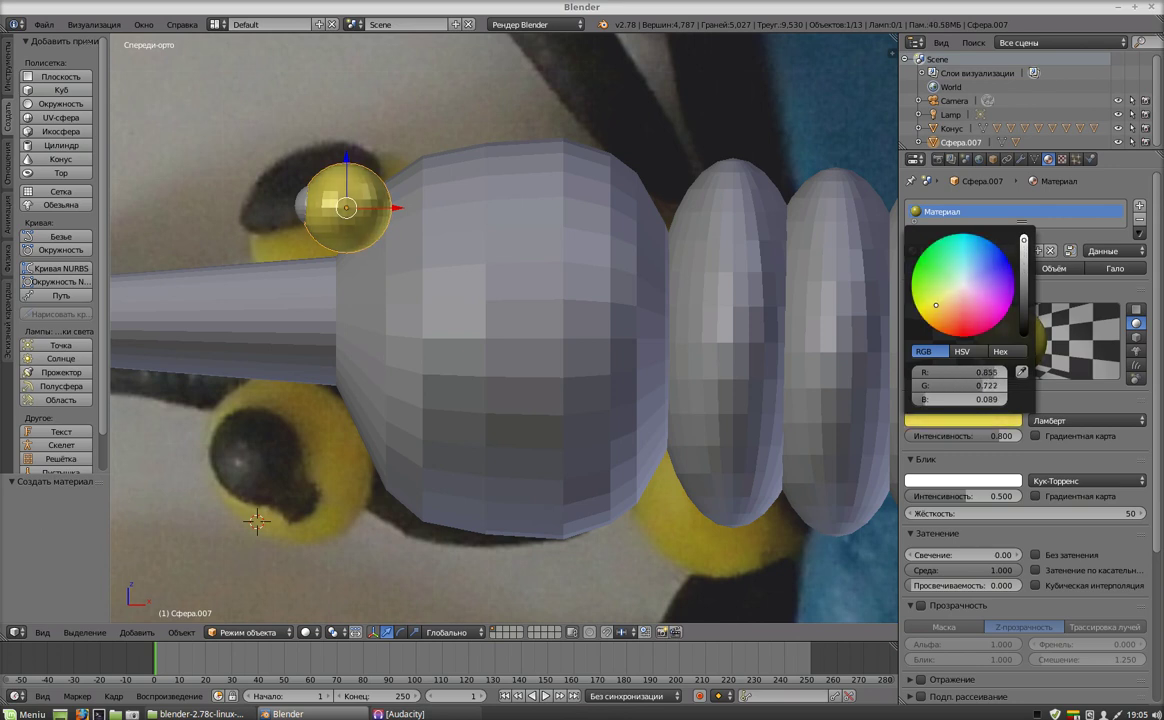
click(936, 427)
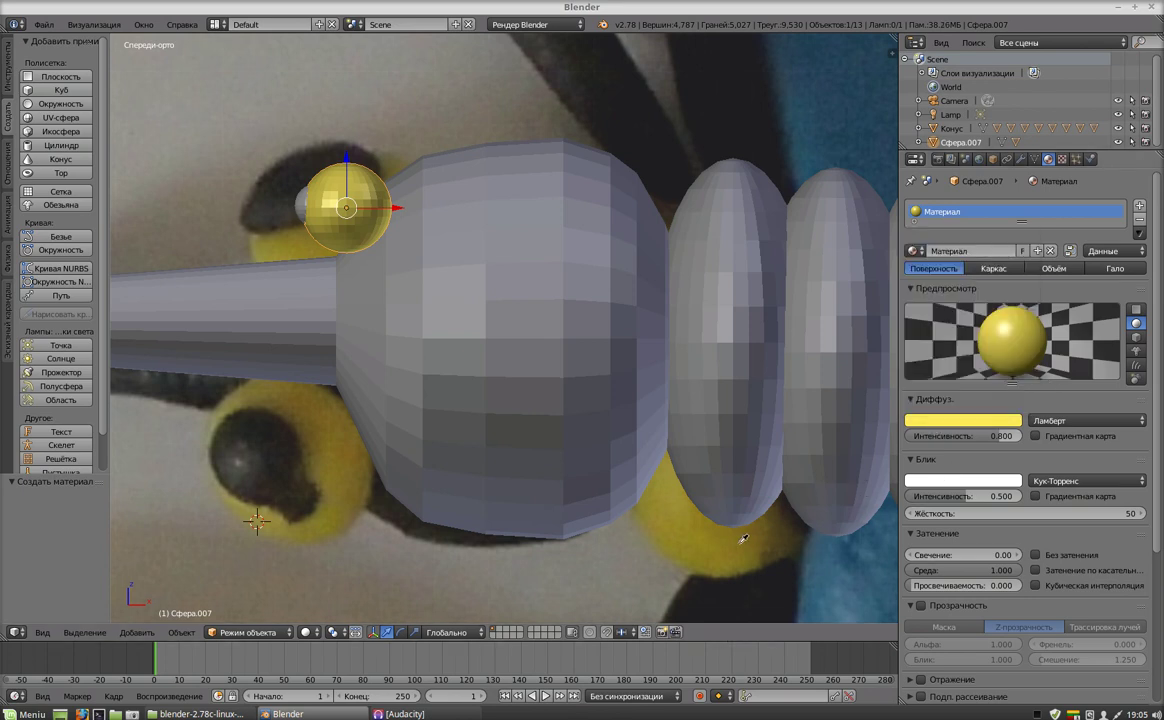
click(950, 420)
click(981, 420)
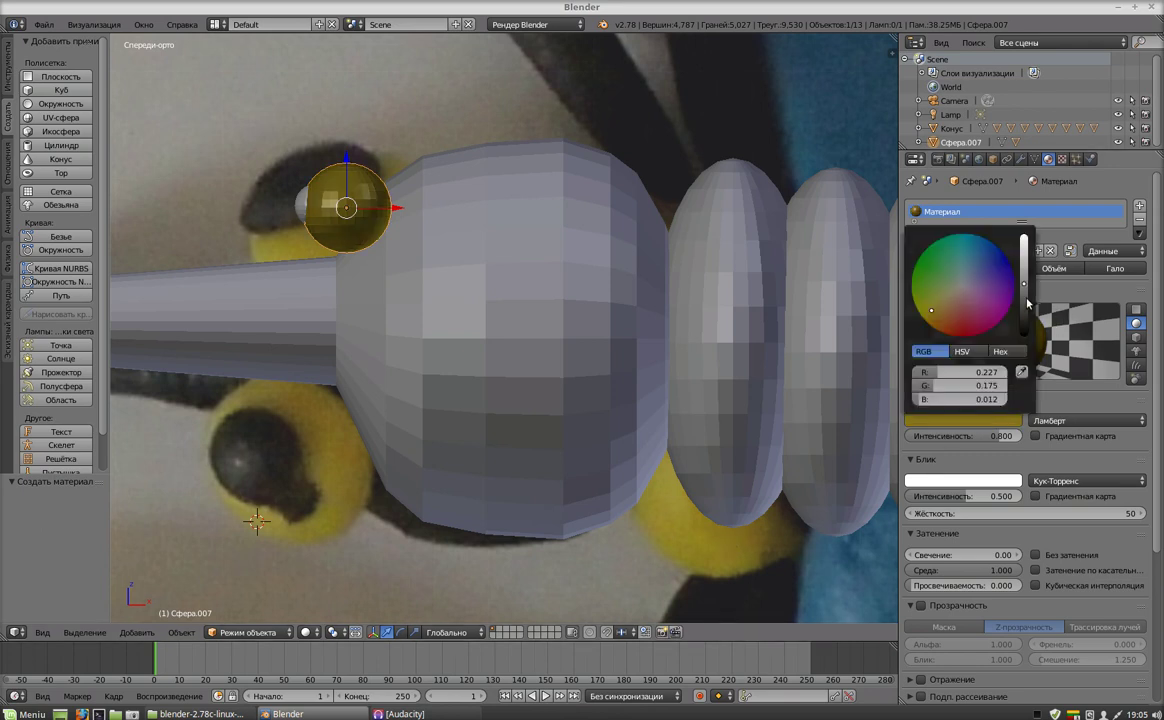
drag(1023, 284, 1023, 236)
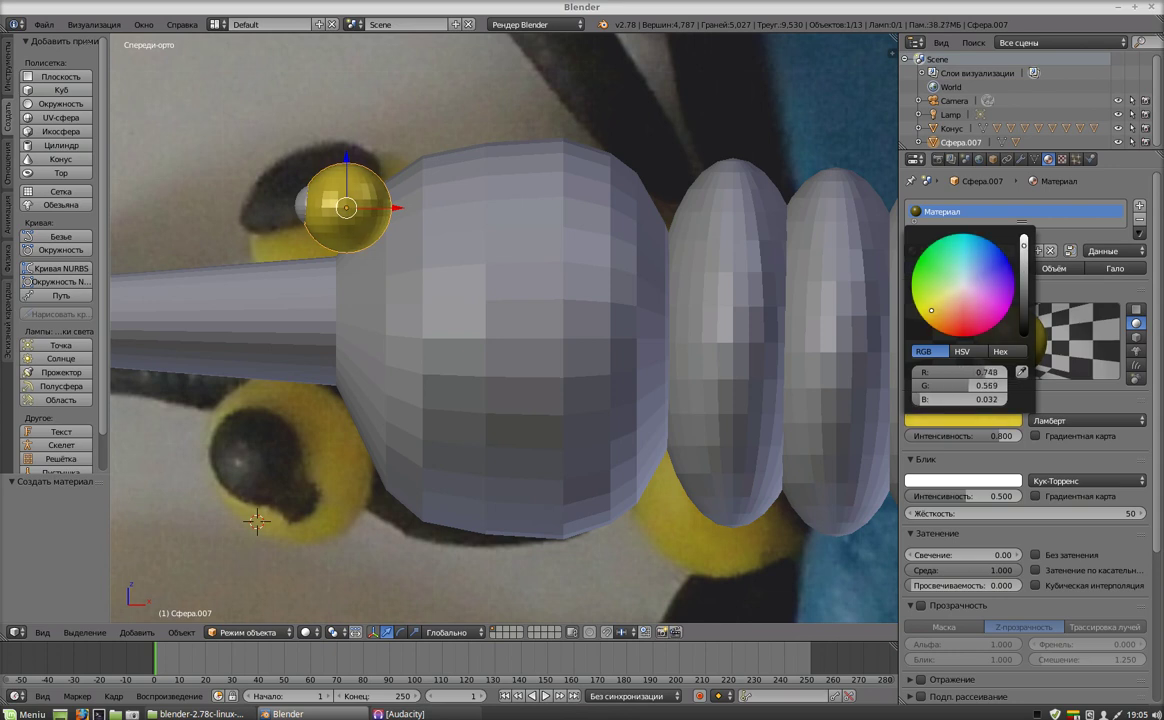
scroll(968, 328, up, 1)
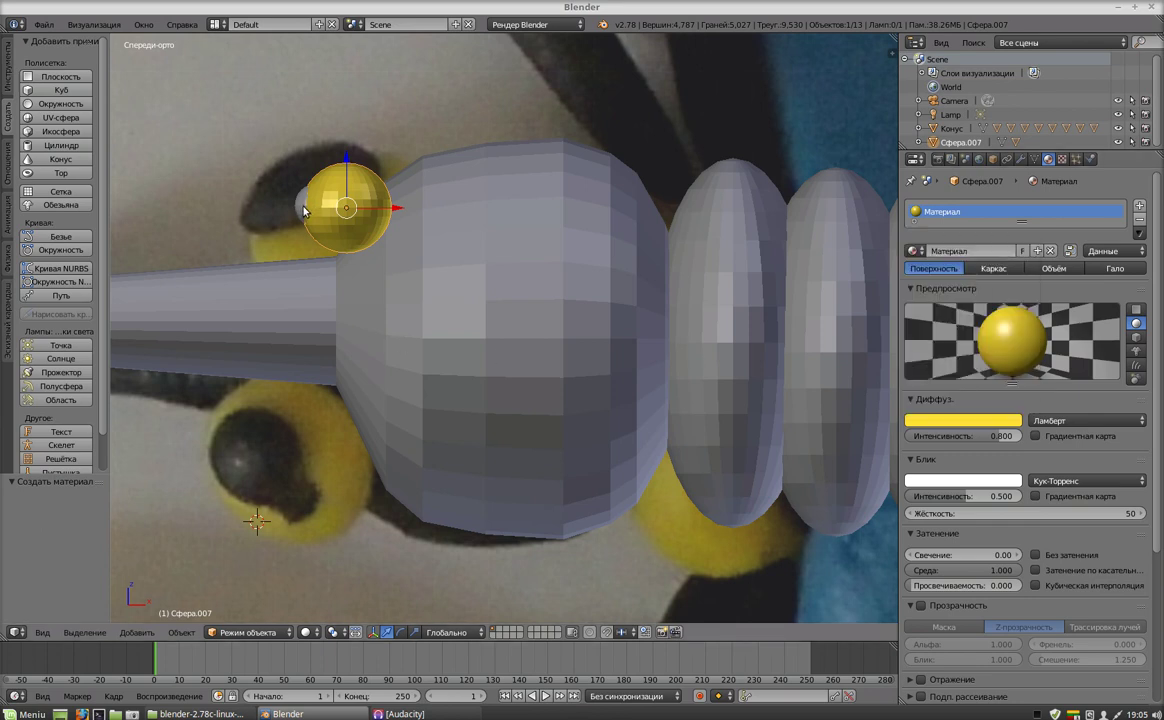
Give the pupil sphere a new black material, Материал.001, with RGB 0/0/0.
right_click(305, 210)
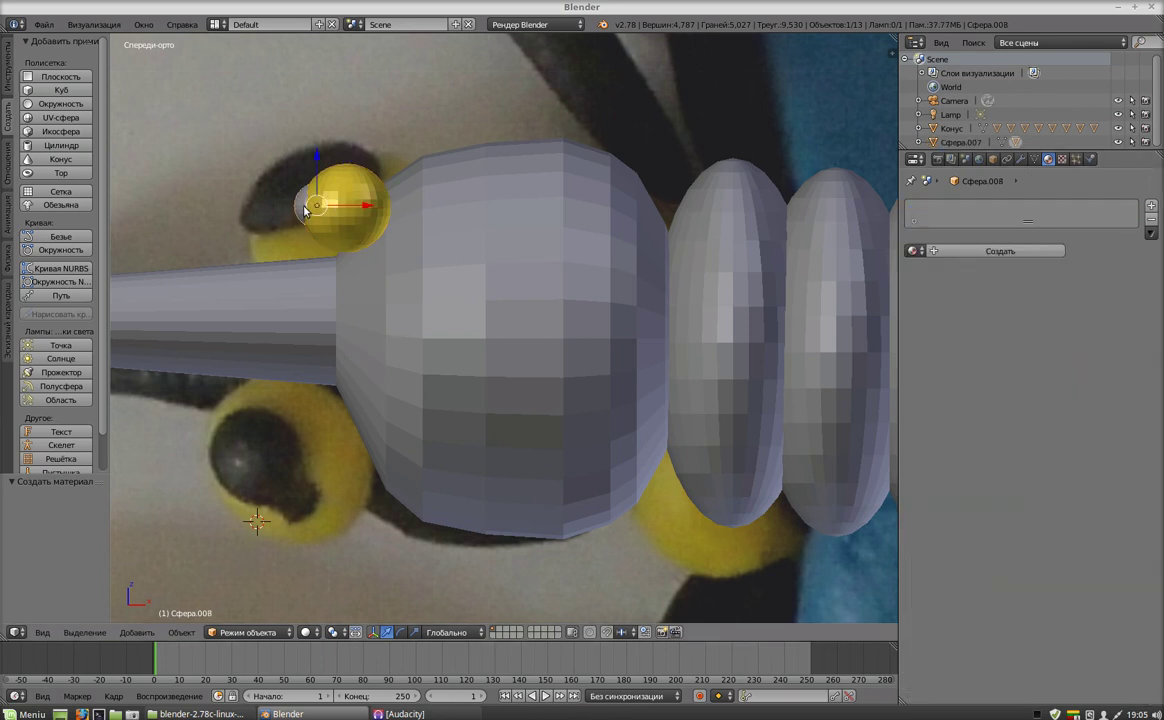
click(945, 252)
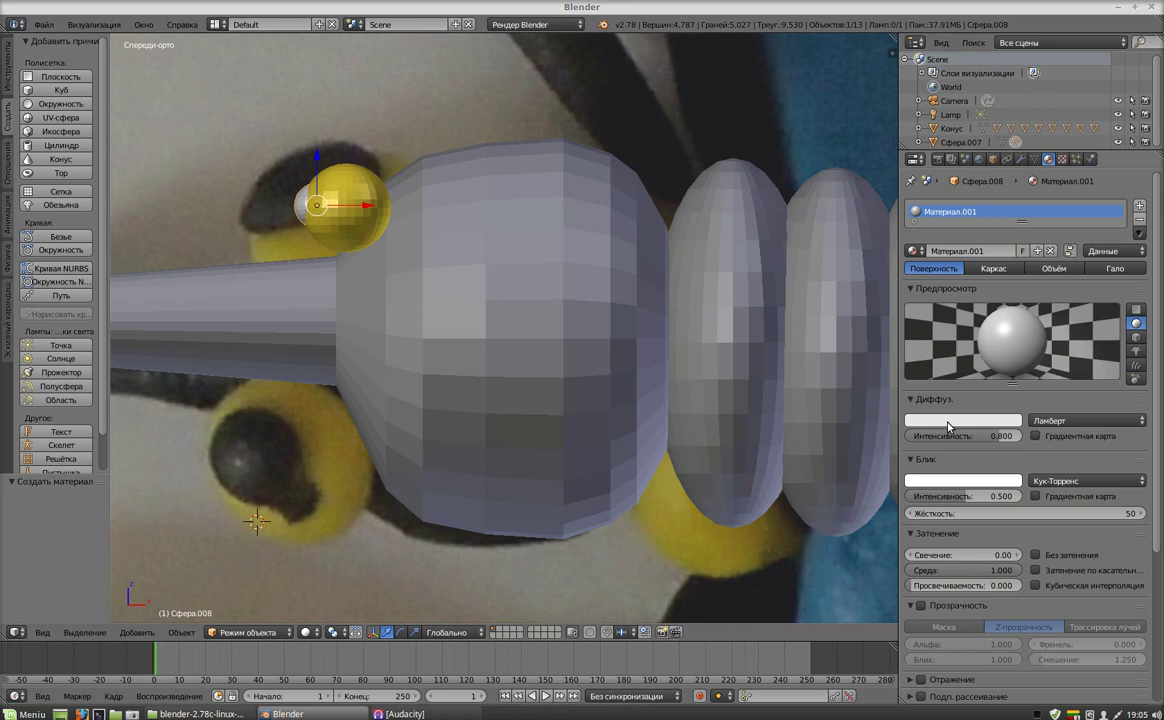
click(948, 421)
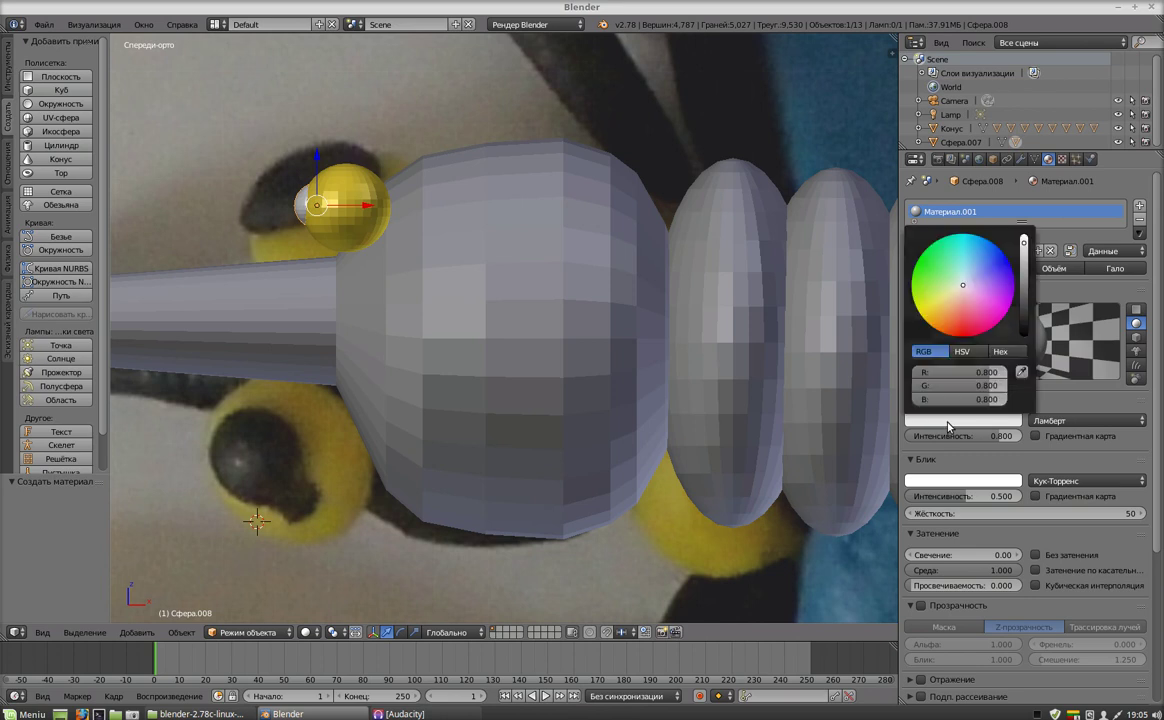
click(960, 372)
text(0)
key(Return)
mouse_move(990, 386)
mouse_down()
mouse_move(930, 386)
mouse_move(930, 399)
mouse_up()
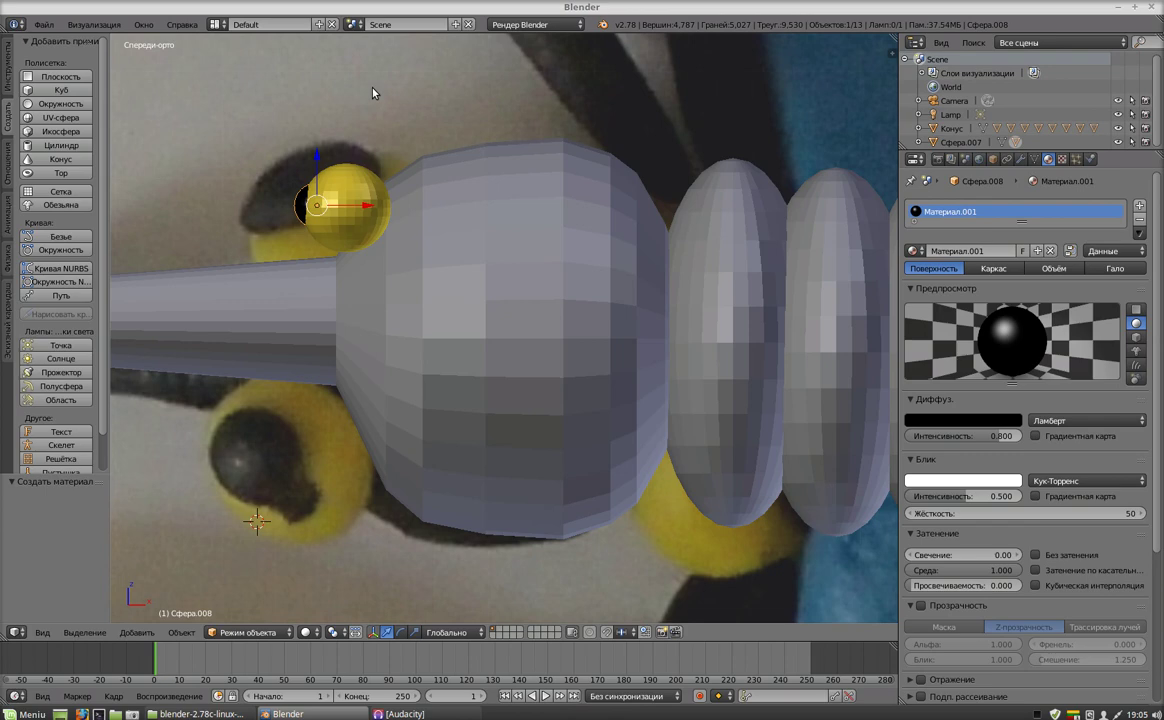
Deselect everything and switch the viewport to Quad View.
key(a)
mouse_move(423, 130)
middle_down()
mouse_move(521, 130)
mouse_move(414, 145)
mouse_move(408, 104)
mouse_move(530, 242)
mouse_move(551, 143)
middle_up()
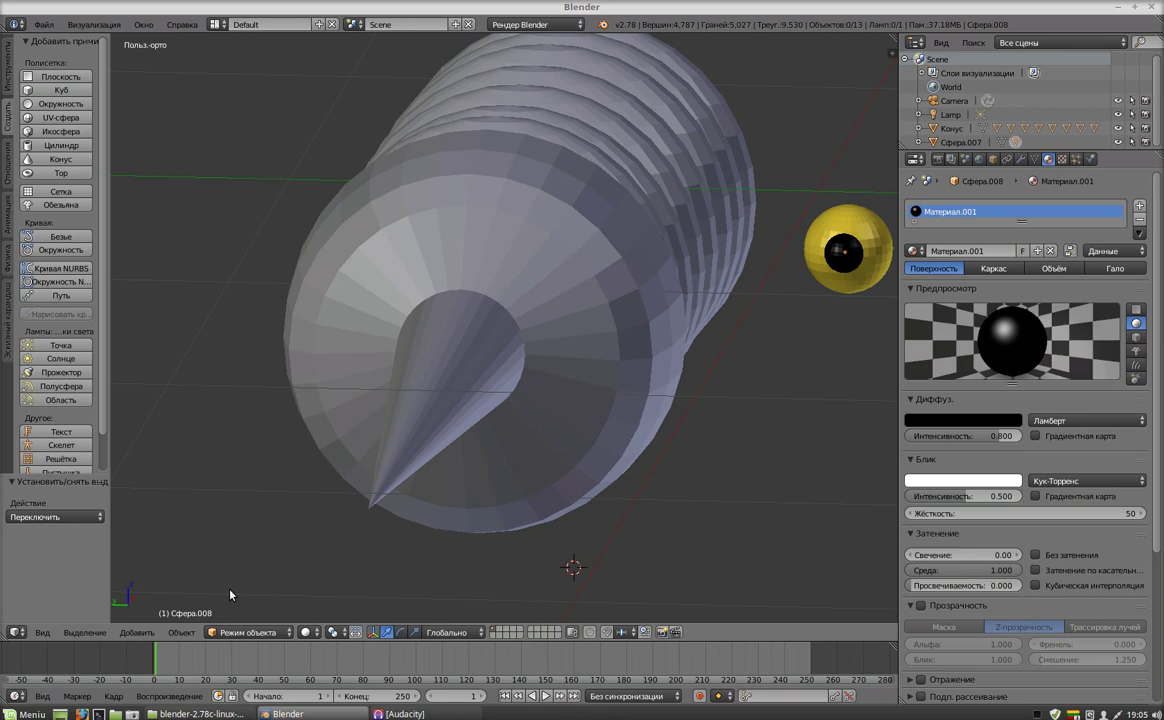
click(42, 632)
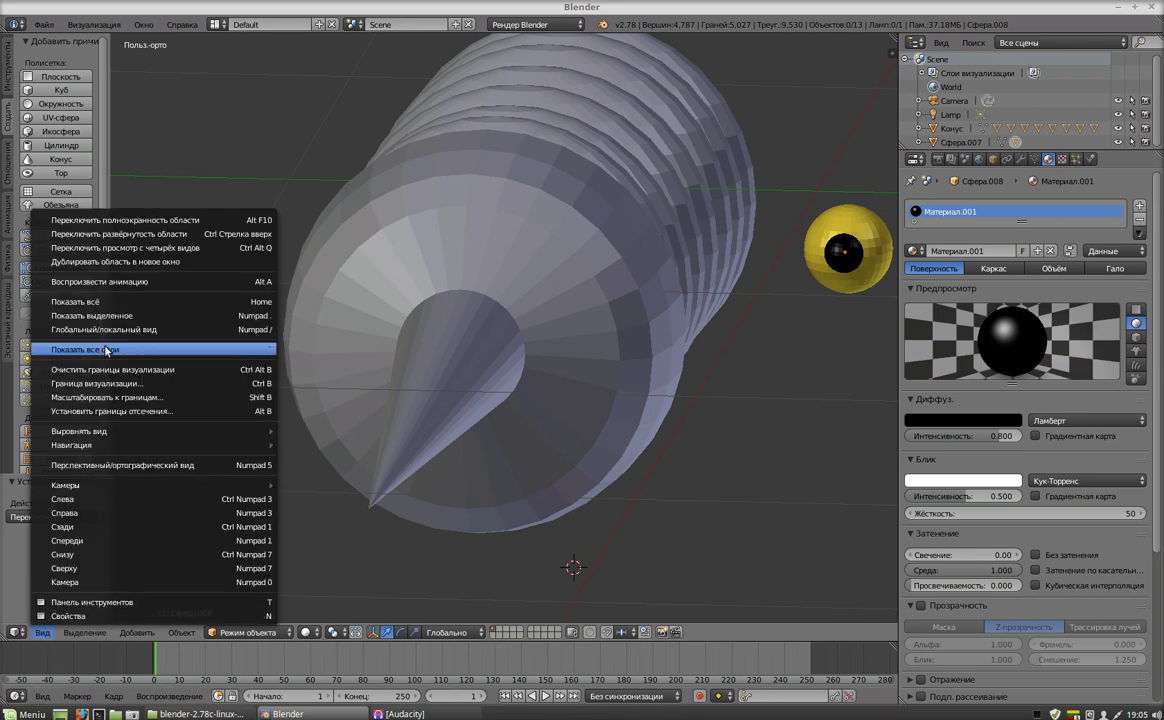
click(115, 249)
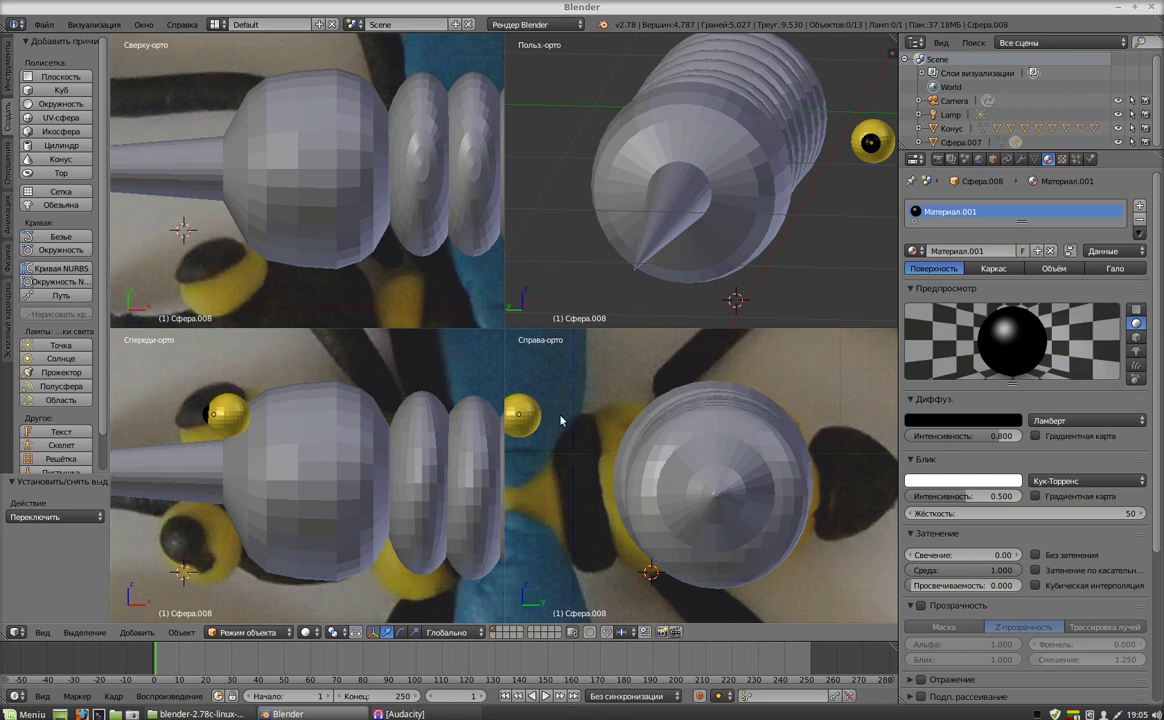
Move the yellow eye along Z, Y and X onto the side of the head.
click(255, 375)
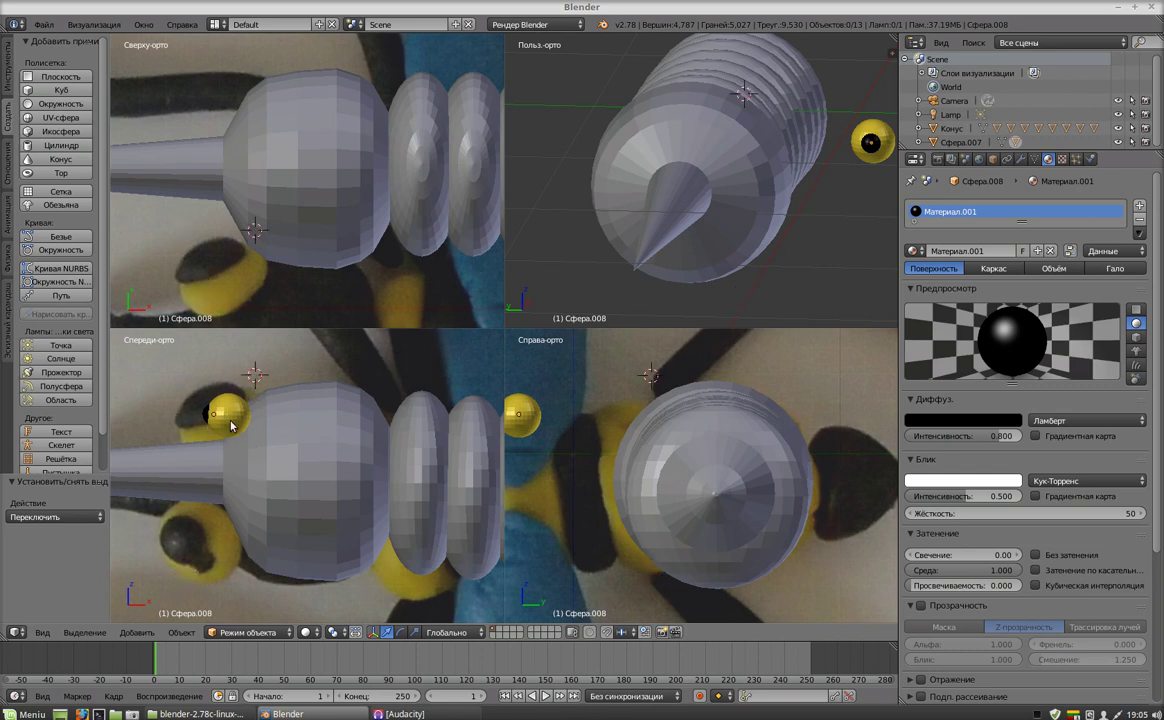
right_click(212, 410)
key(g)
key(z)
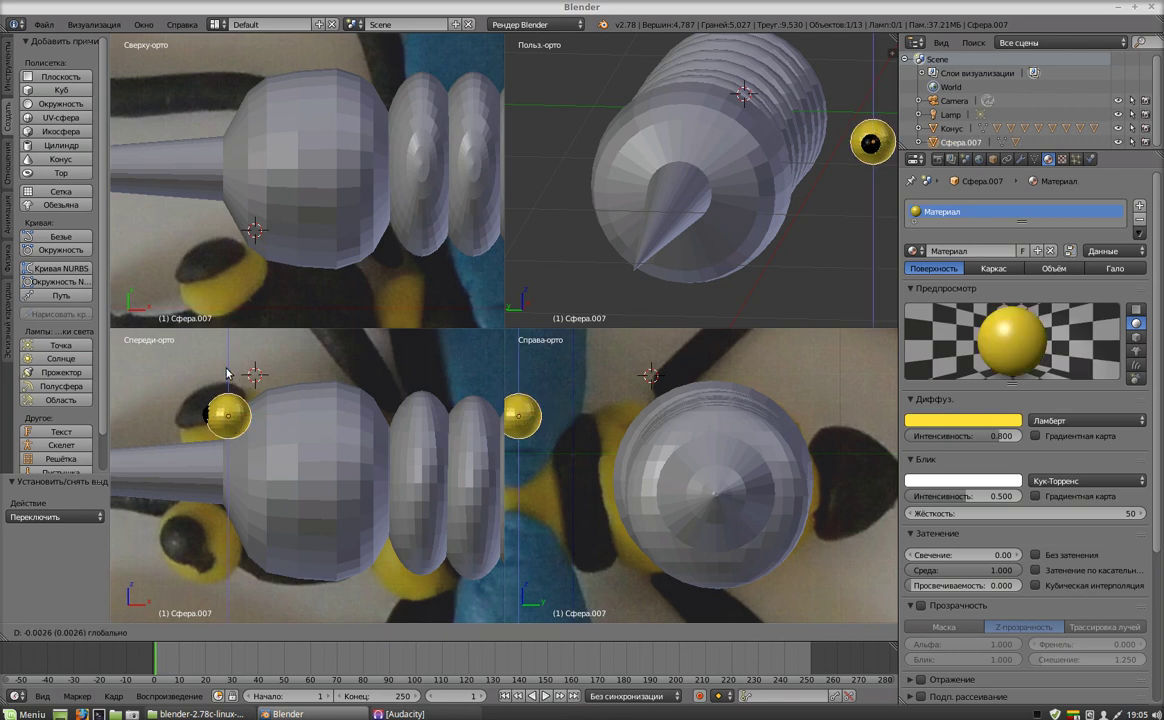
click(220, 405)
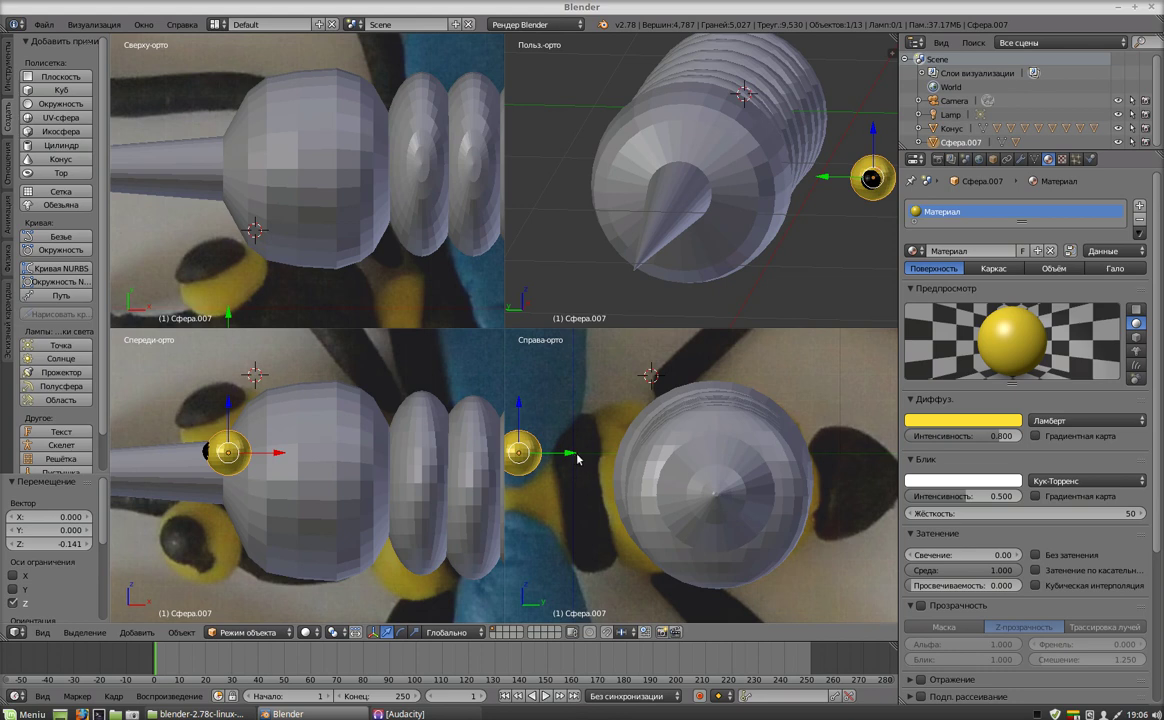
key(g)
key(y)
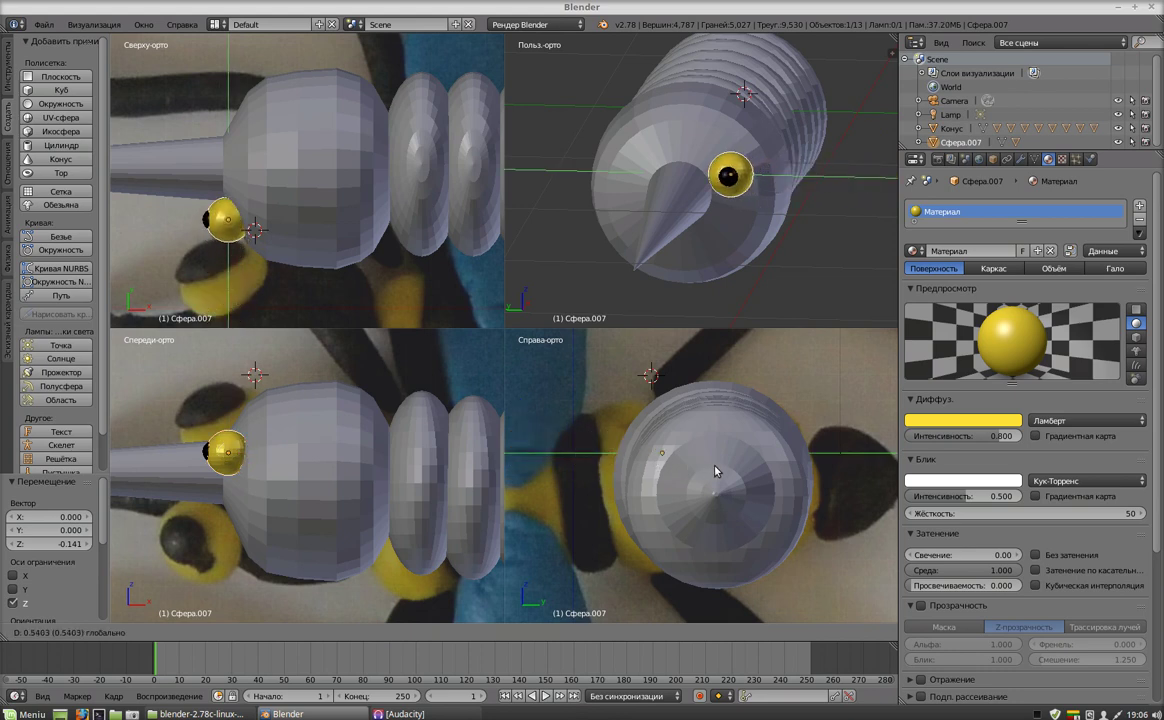
click(722, 473)
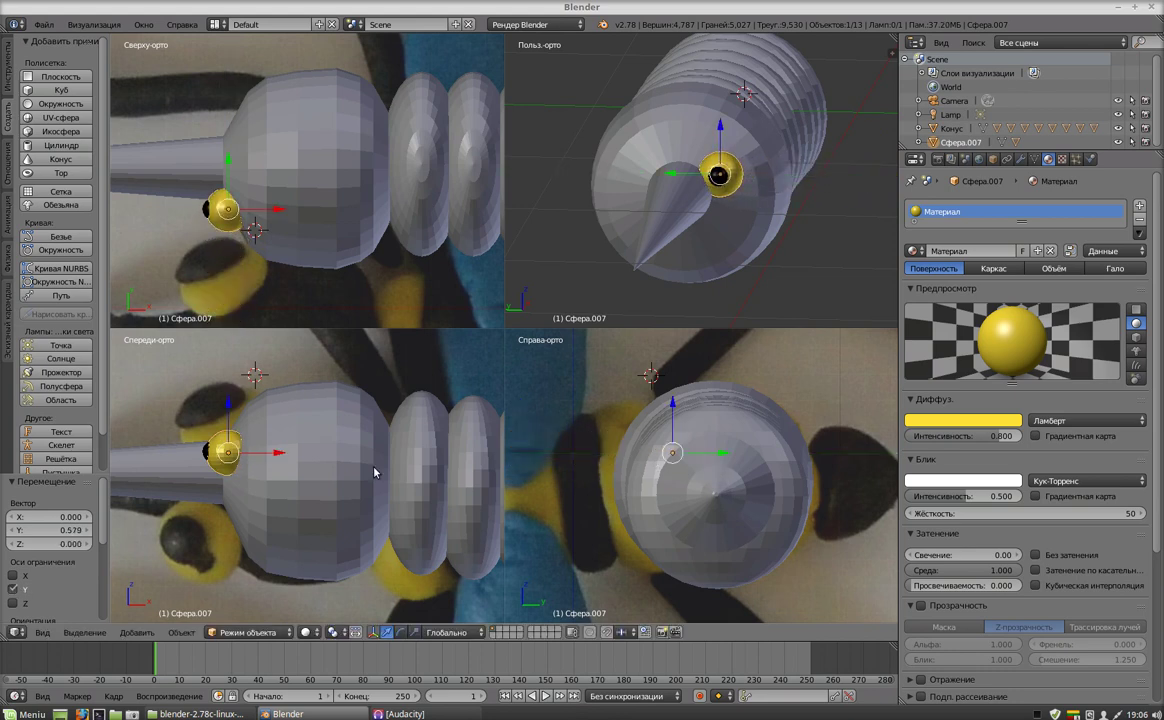
key(g)
key(x)
click(284, 453)
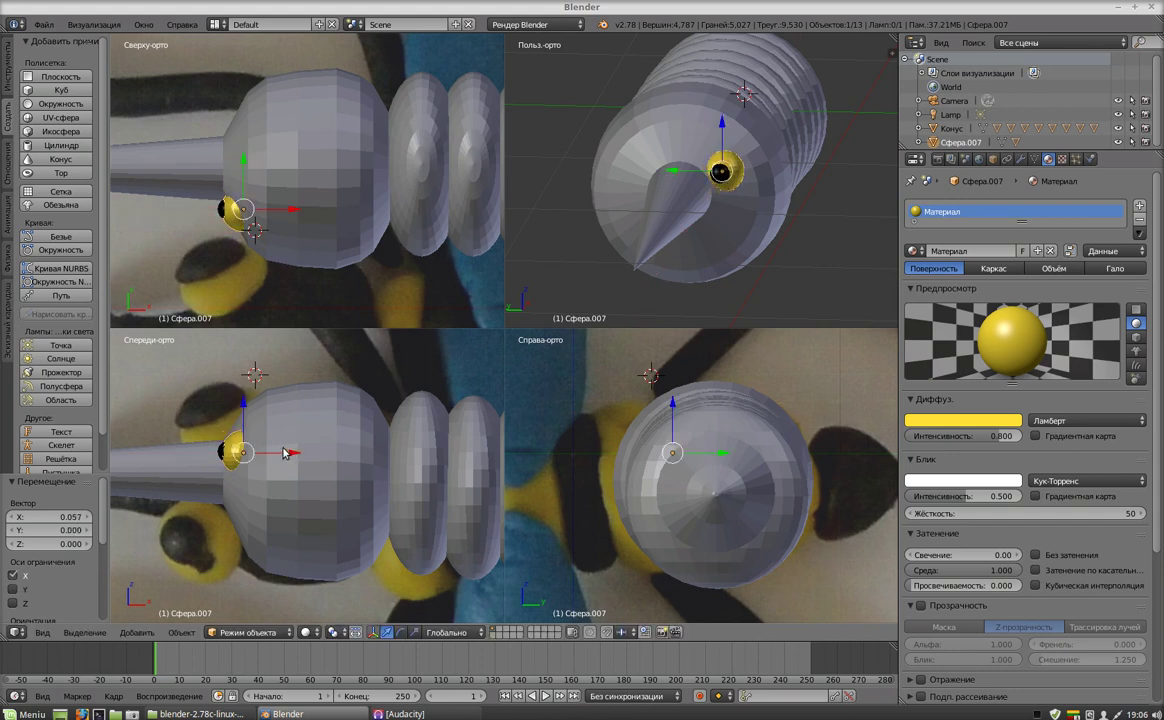
Fine-tune the eye's position, nudging it 0.008 up along Z above the proboscis base.
key(g)
key(z)
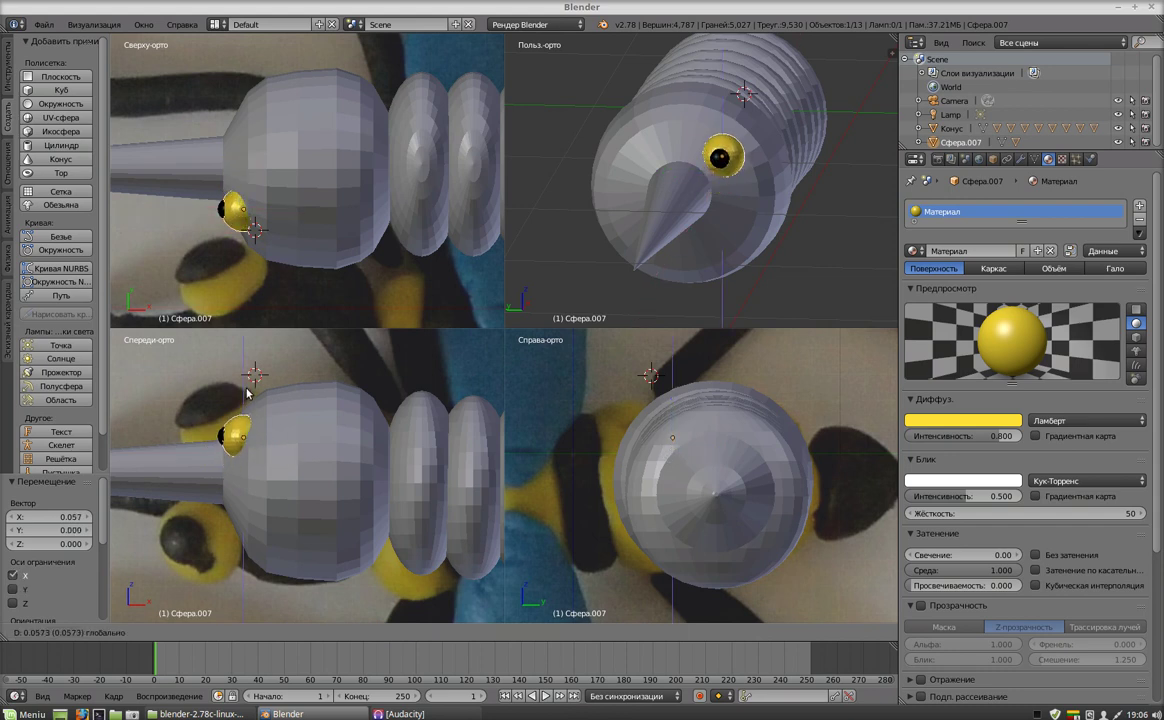
click(248, 392)
key(g)
key(x)
key(0)
key(Return)
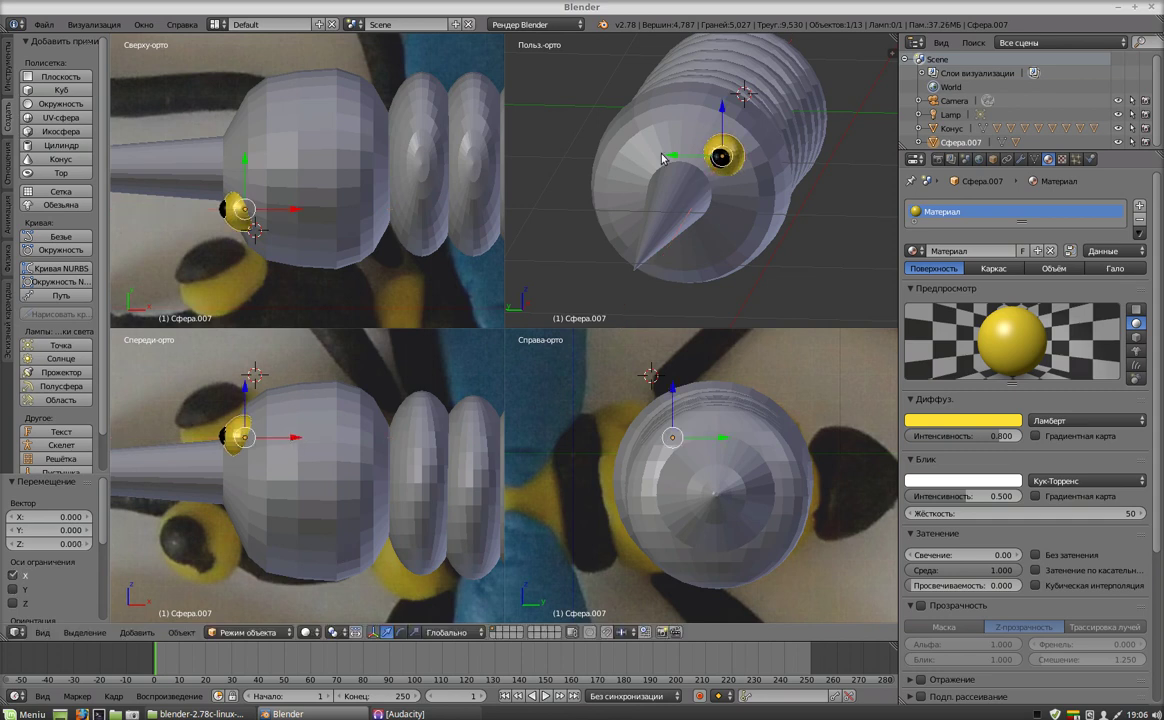
drag(722, 112, 721, 118)
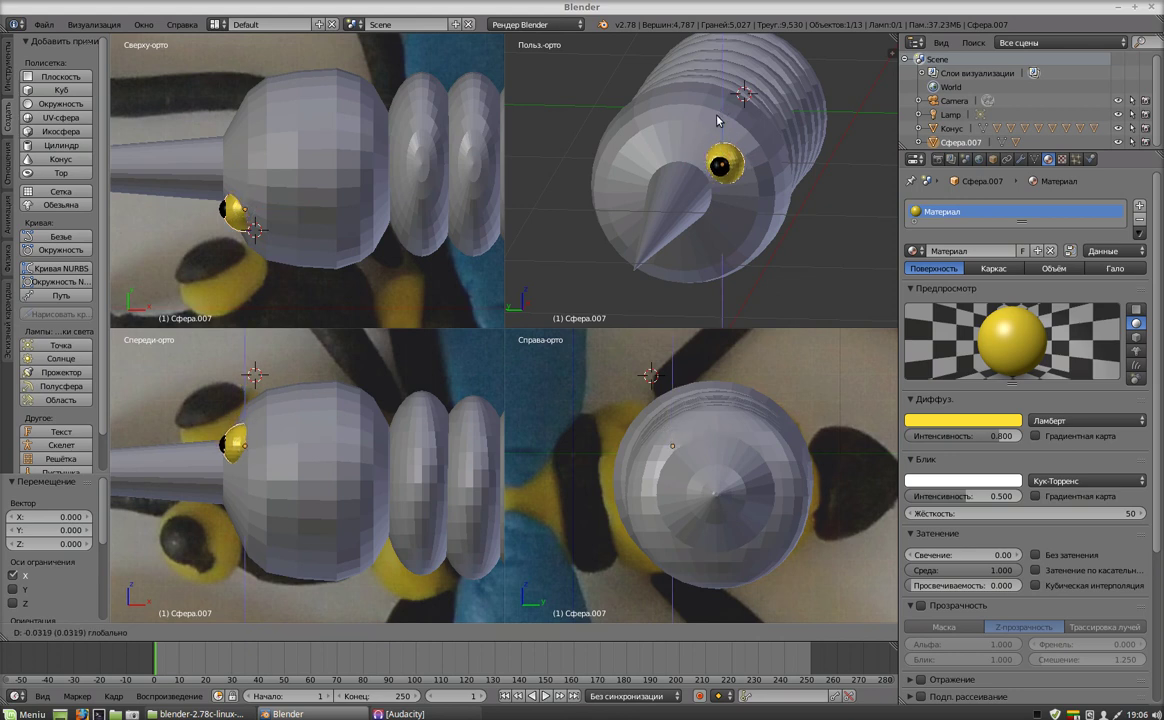
drag(675, 167, 670, 165)
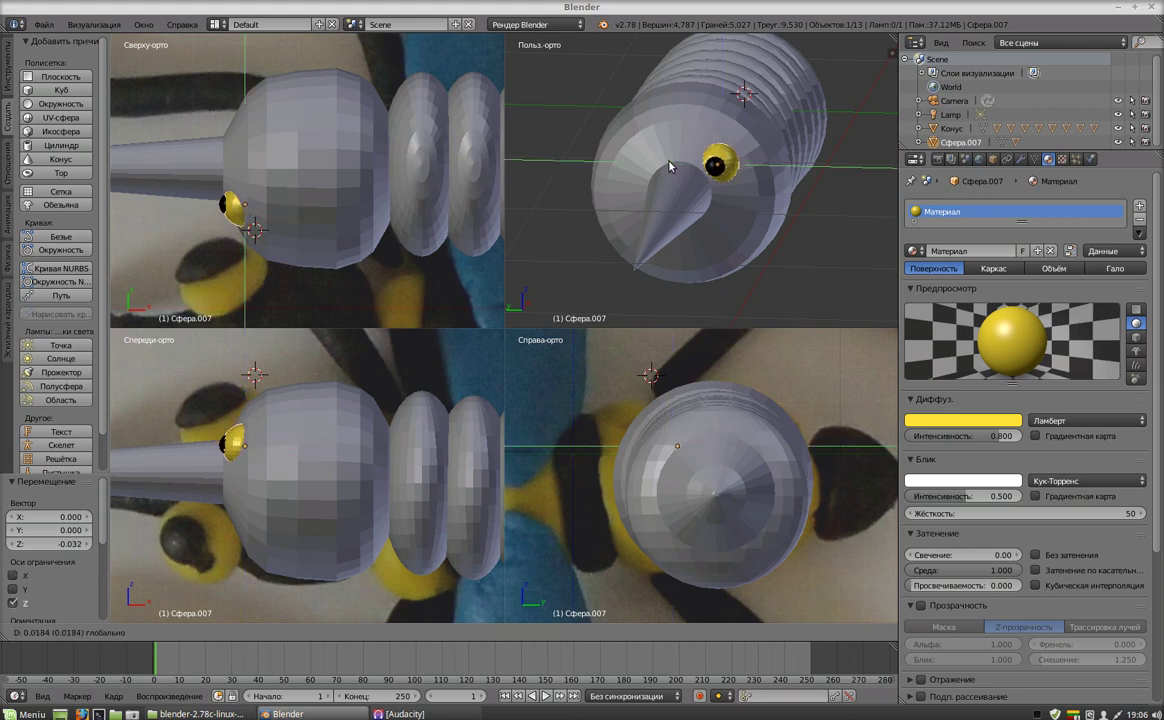
drag(716, 118, 716, 121)
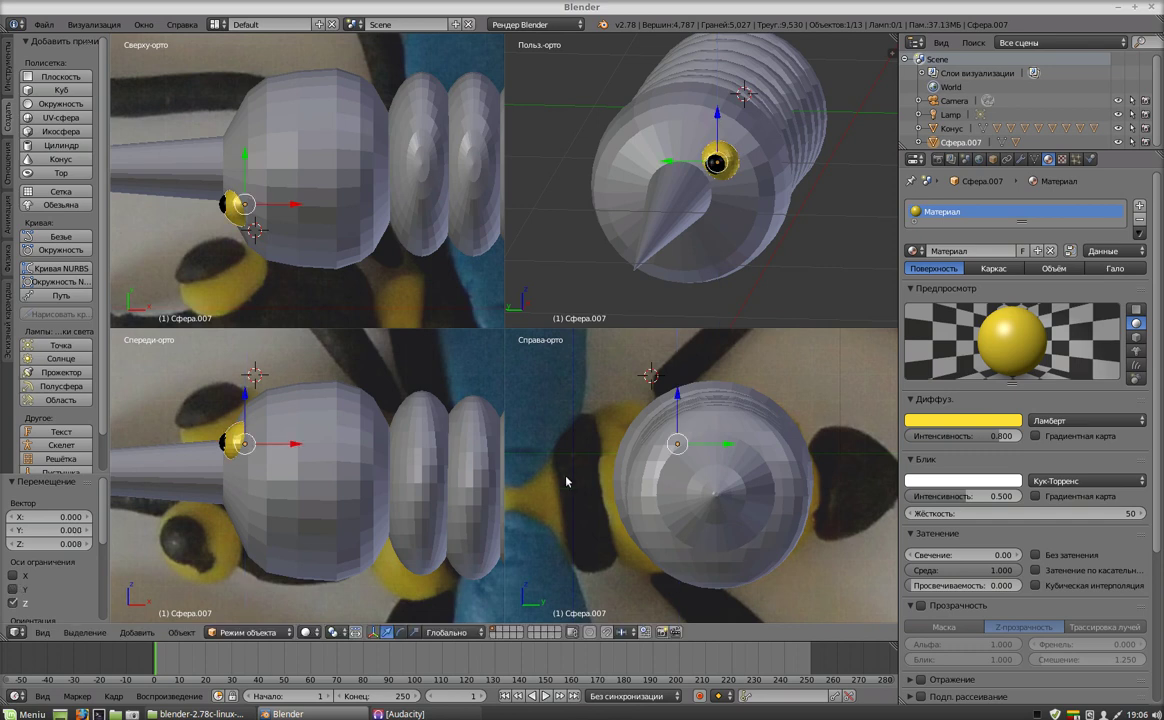
Leave Quad View for a single viewport and switch to Front Ortho view.
click(42, 636)
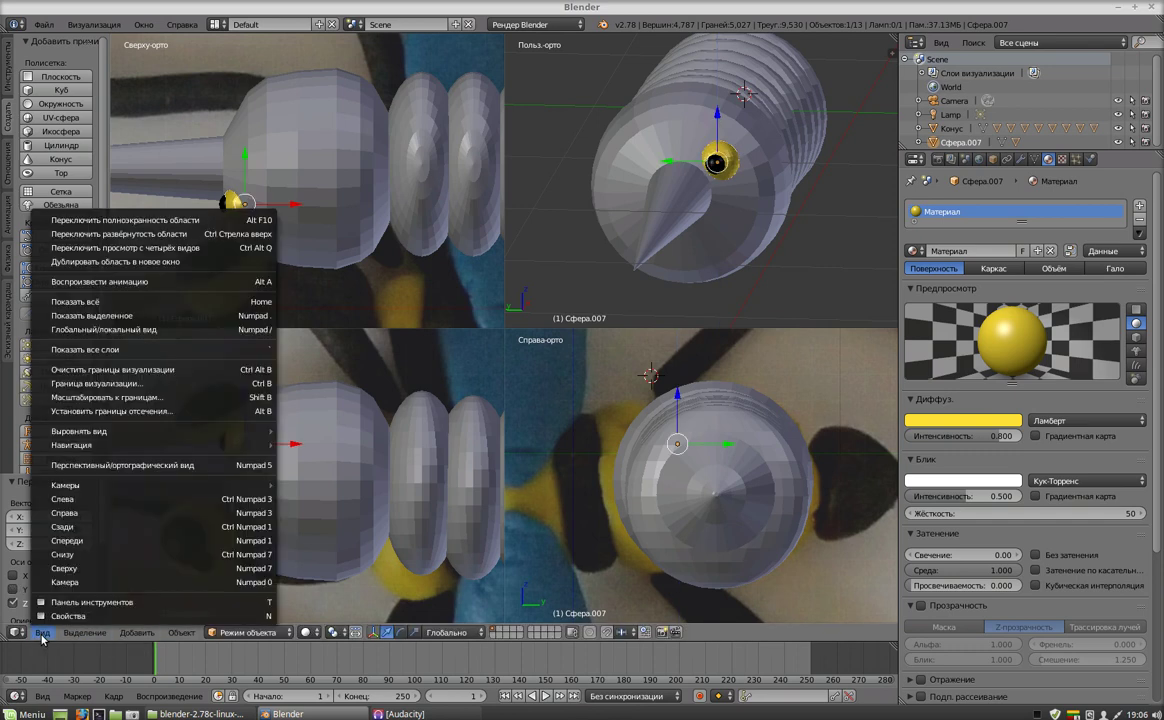
click(131, 248)
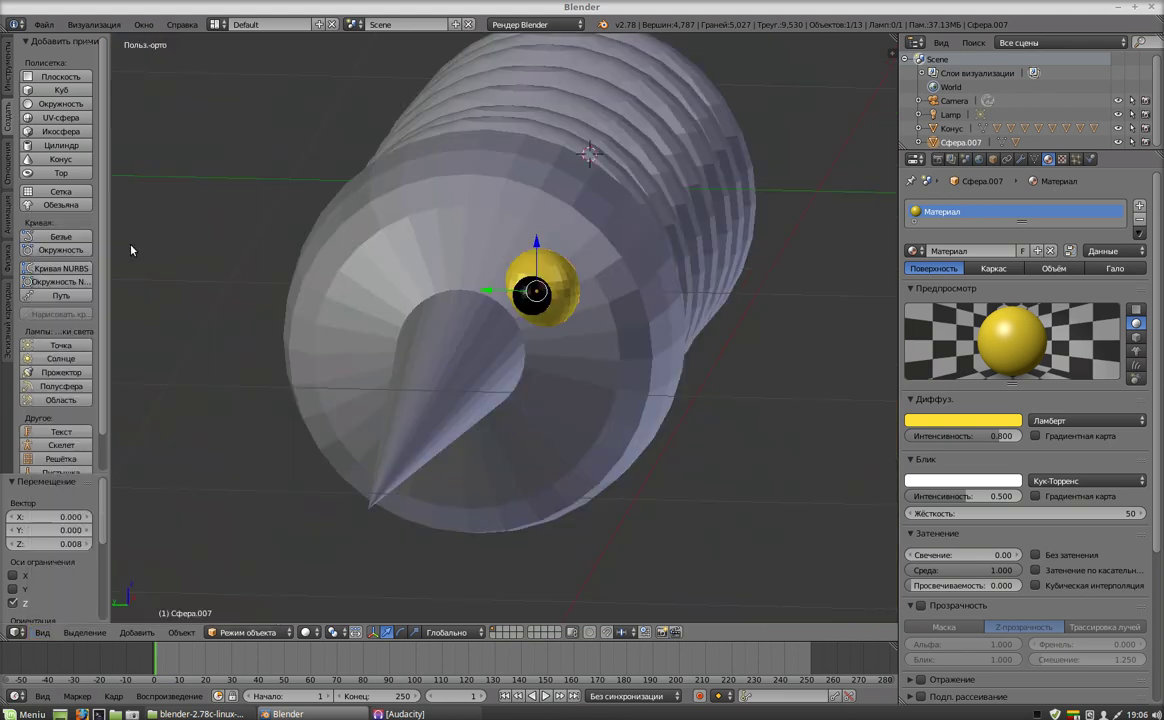
mouse_move(758, 449)
middle_down()
mouse_move(707, 442)
mouse_move(672, 453)
middle_up()
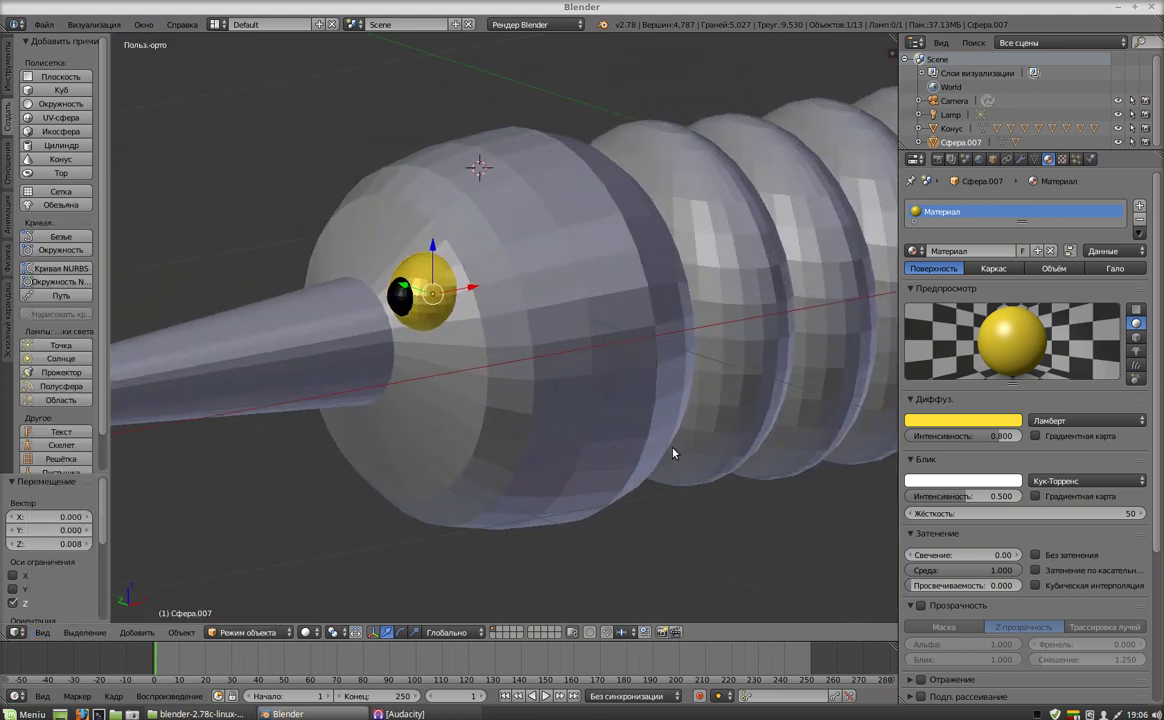
key(KP_1)
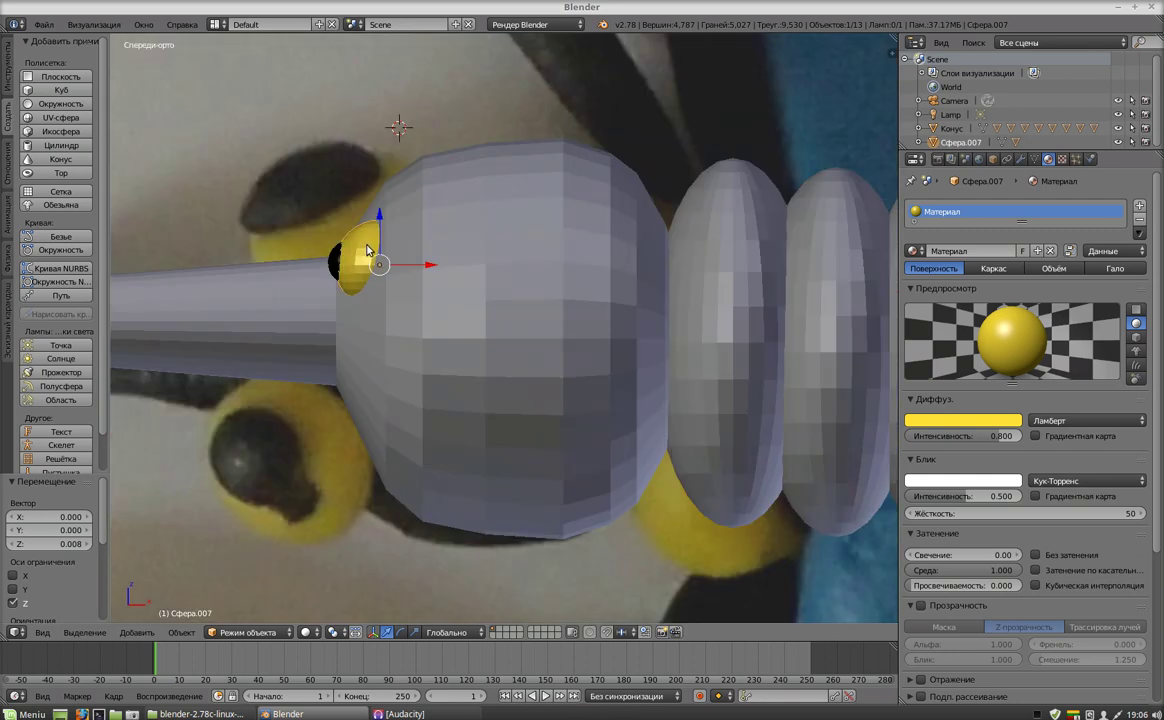
Duplicate the eye together with its pupil and switch to Quad View.
shift+right_click(337, 263)
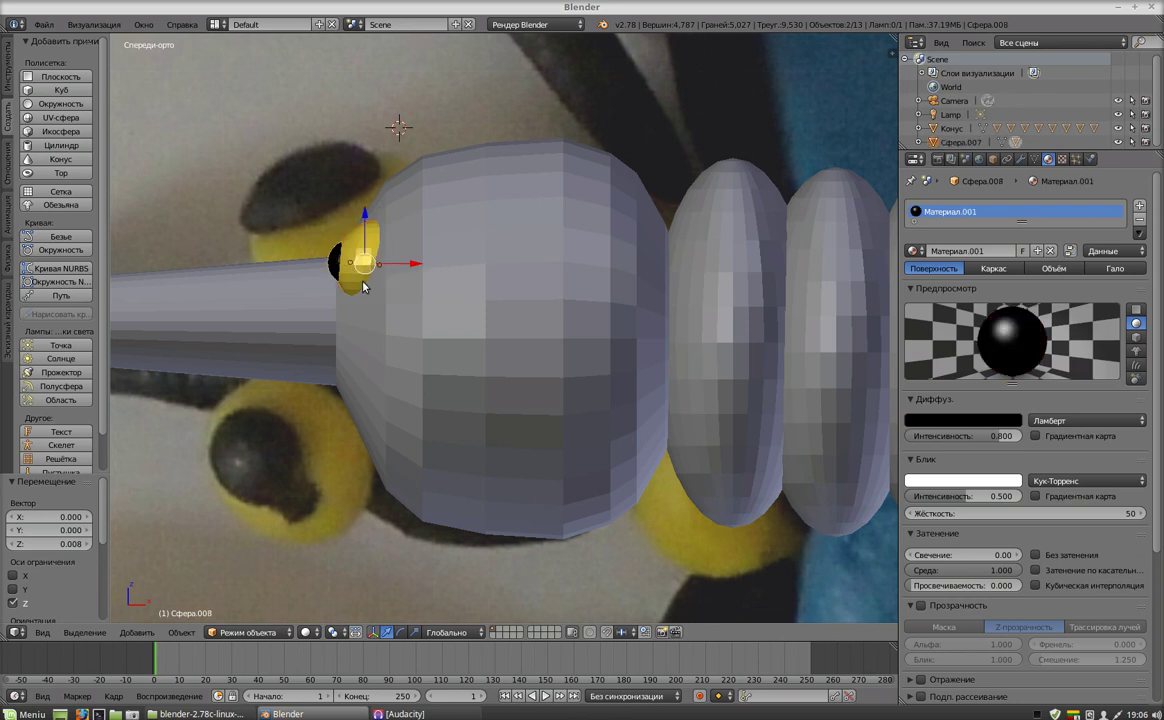
key(shift+d)
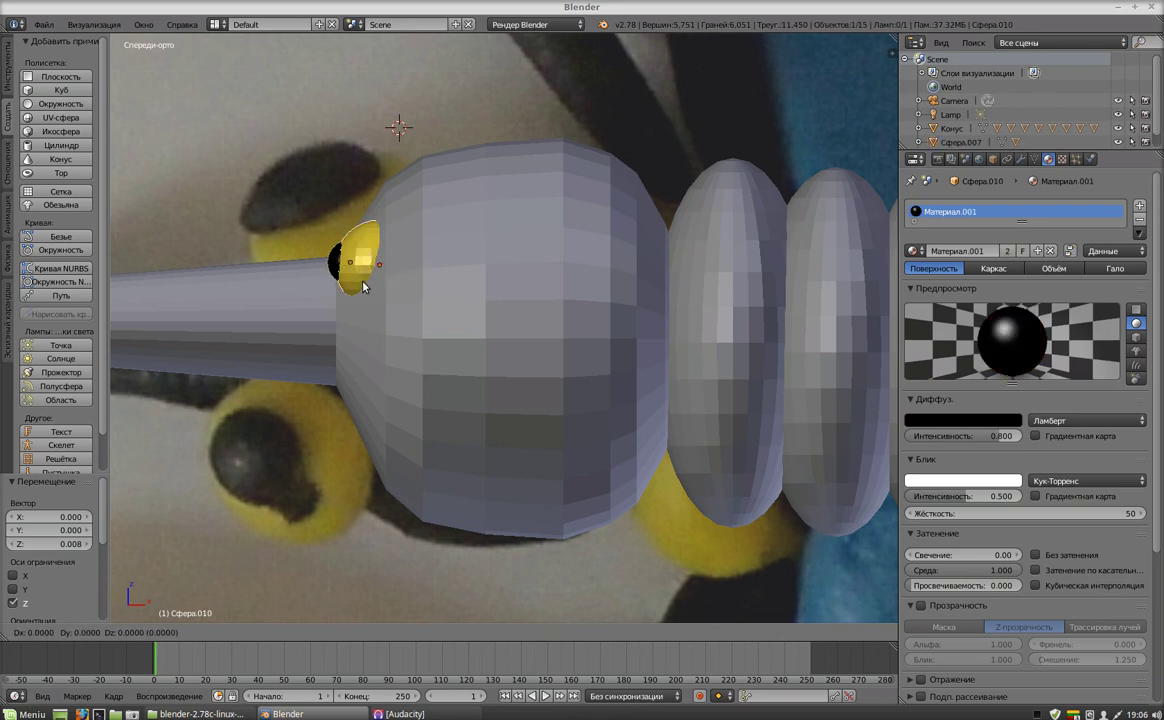
click(359, 283)
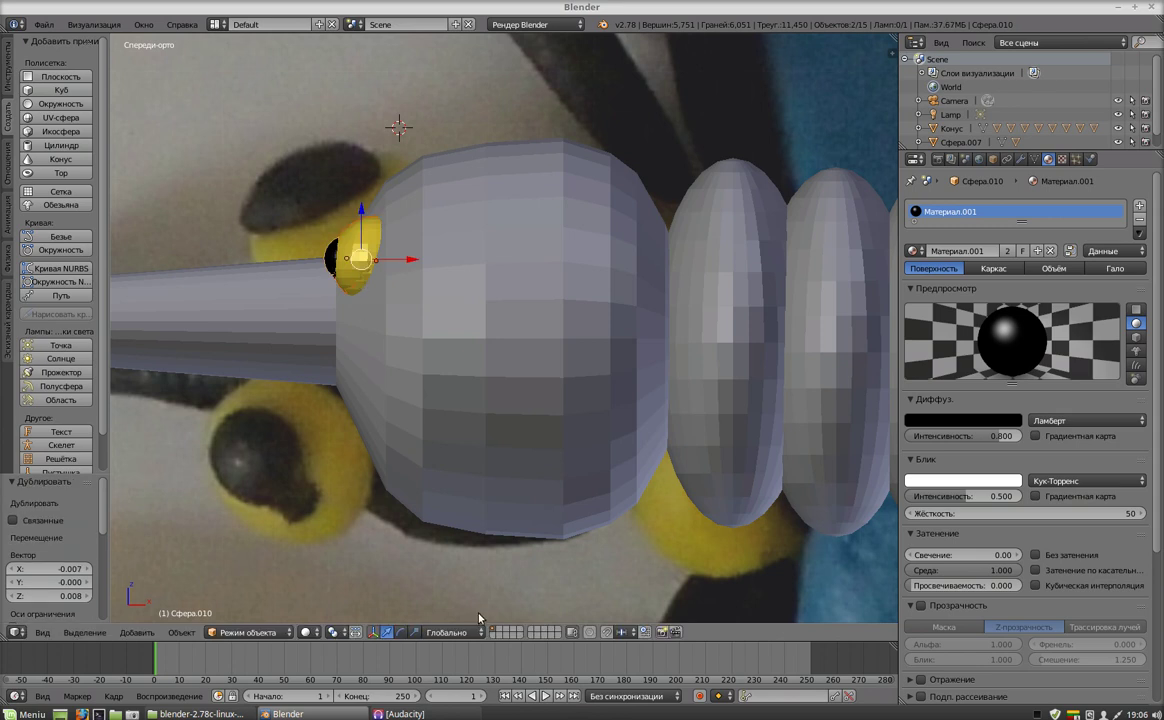
middle_drag(478, 618, 210, 655)
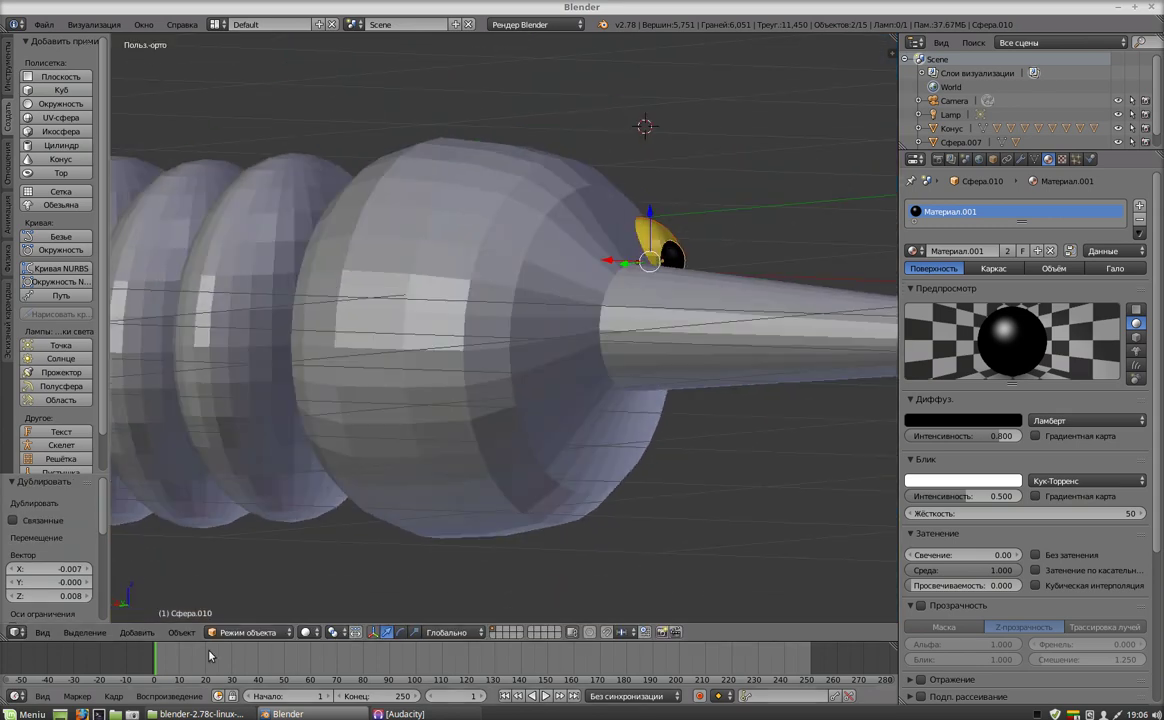
click(42, 632)
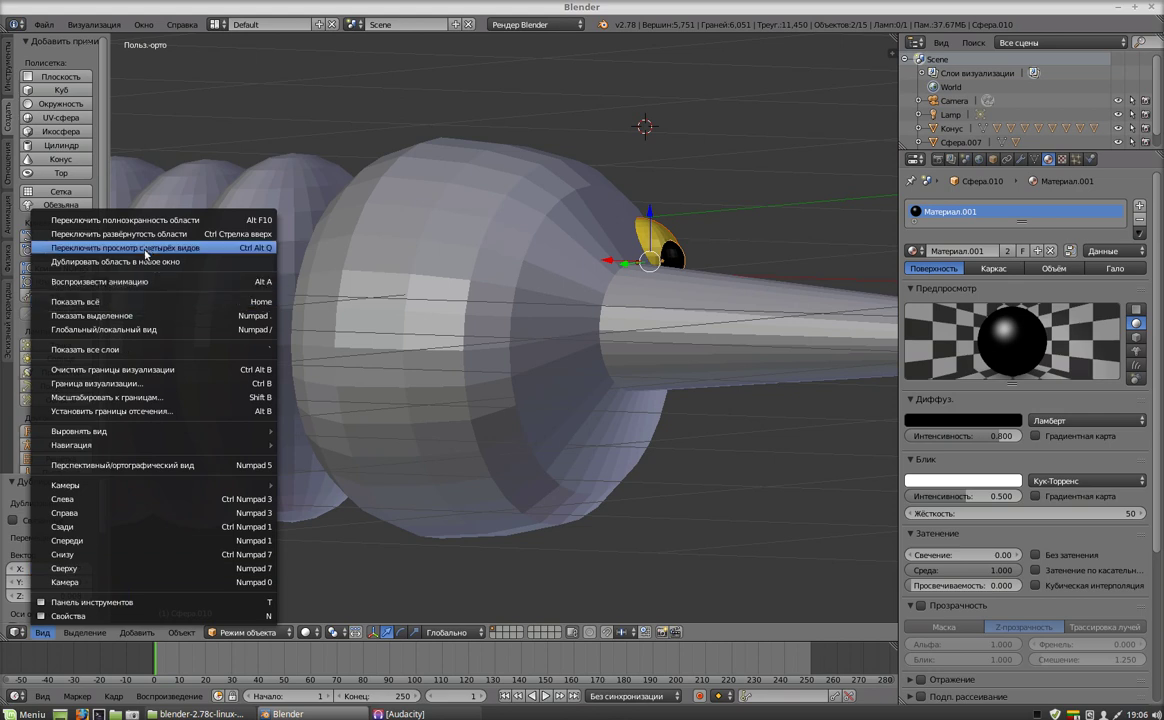
click(145, 250)
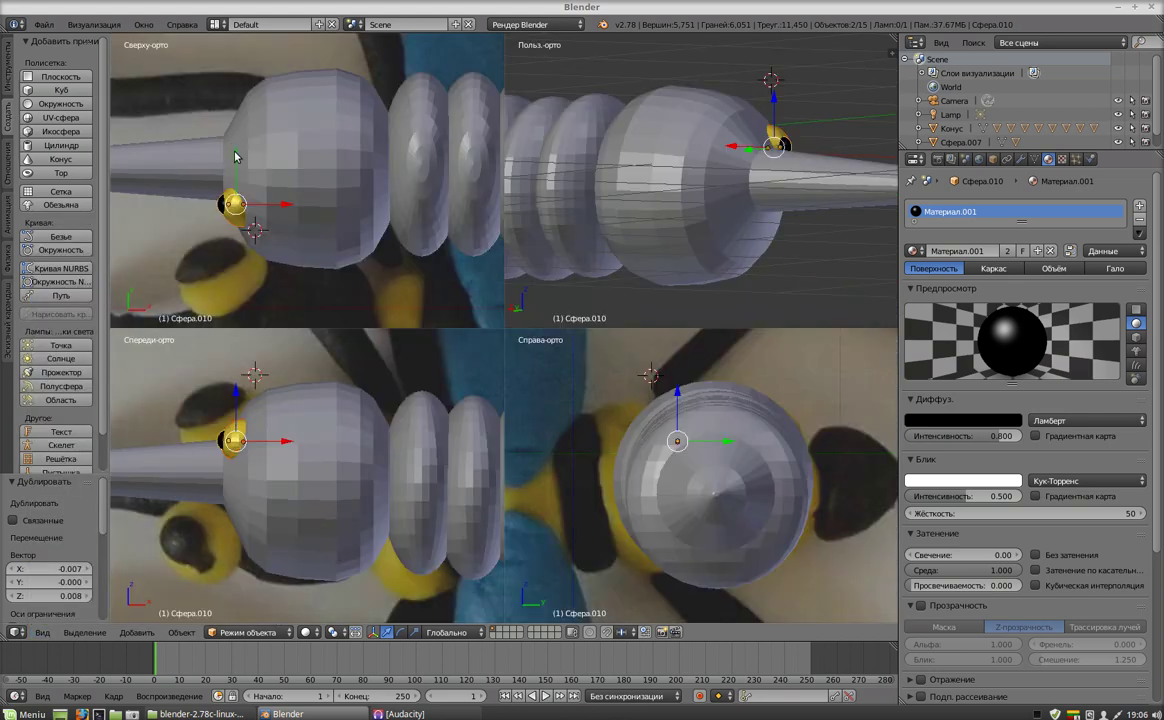
Move the duplicate eye 0.276 along Y, then tilt the eyes about 21.5° and -25.5°.
key(g)
key(y)
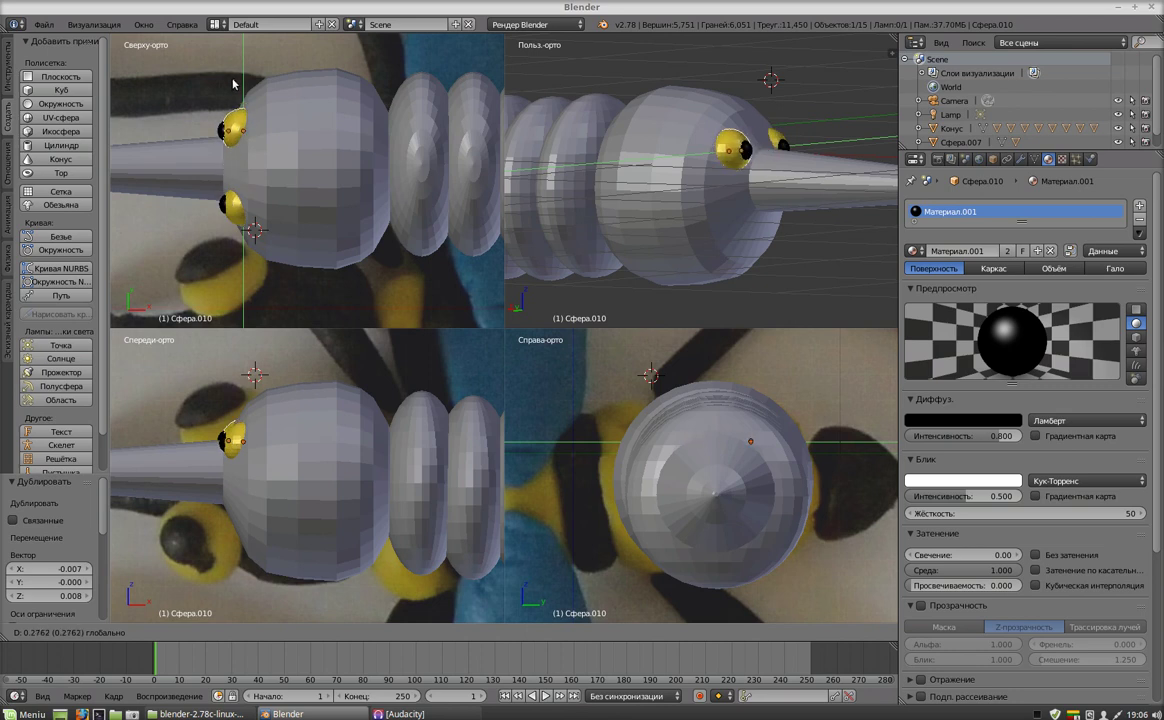
click(233, 84)
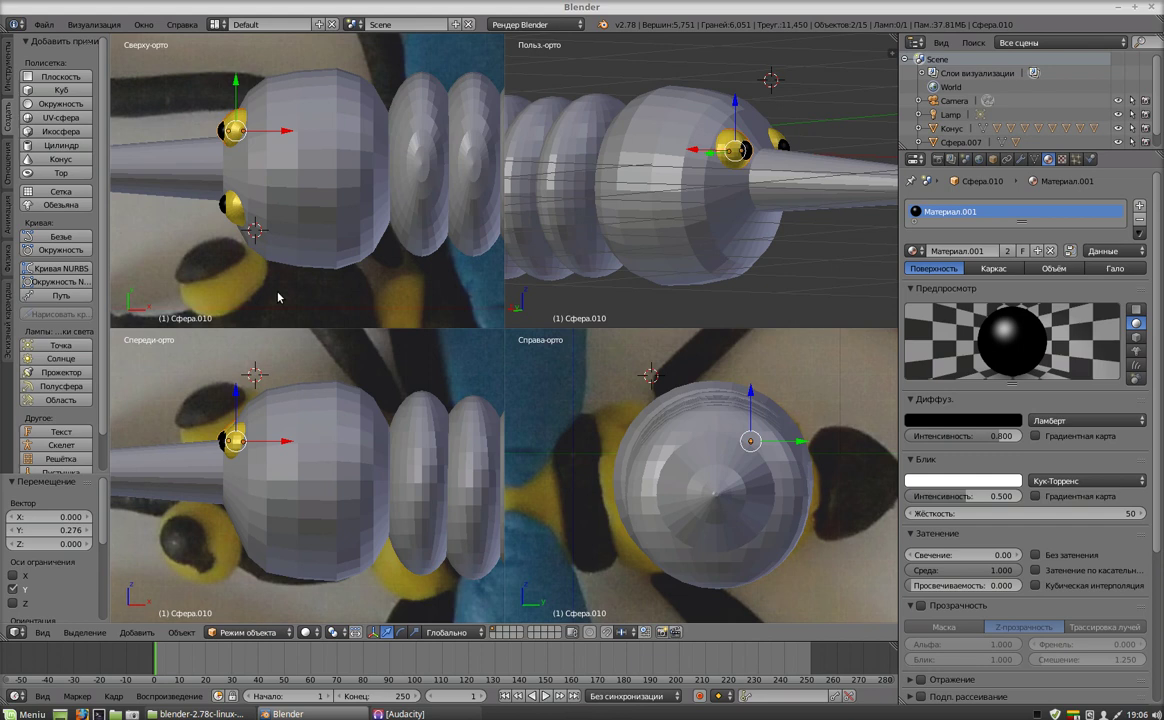
key(r)
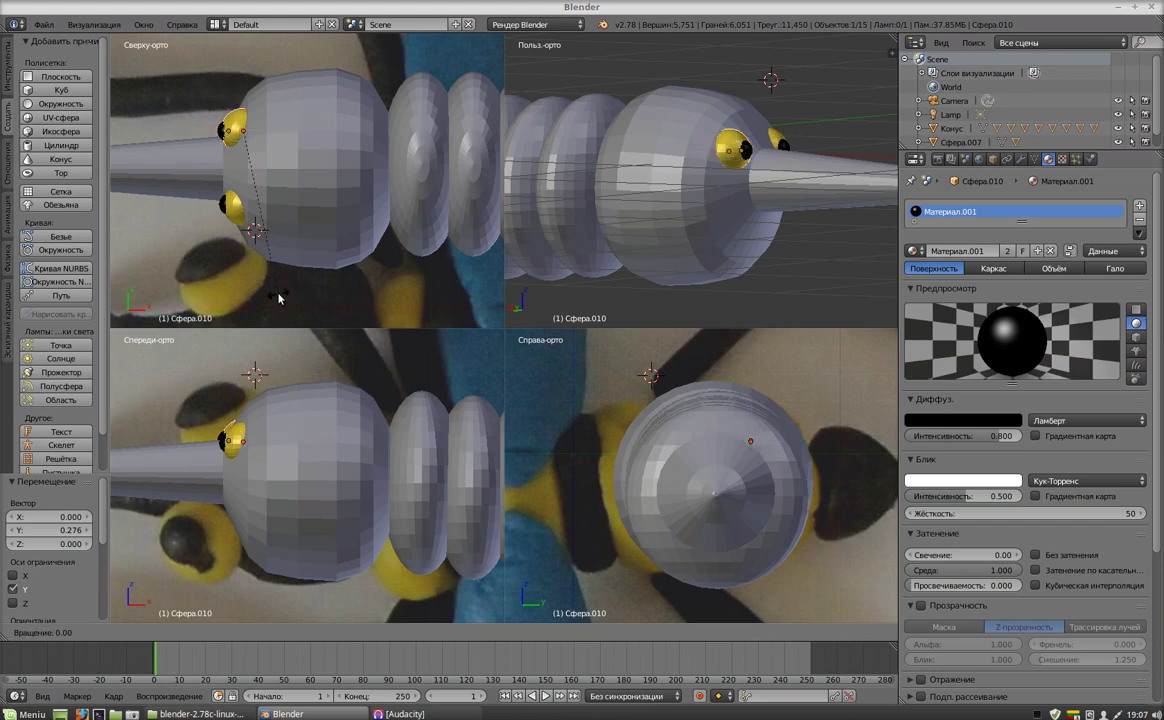
click(198, 278)
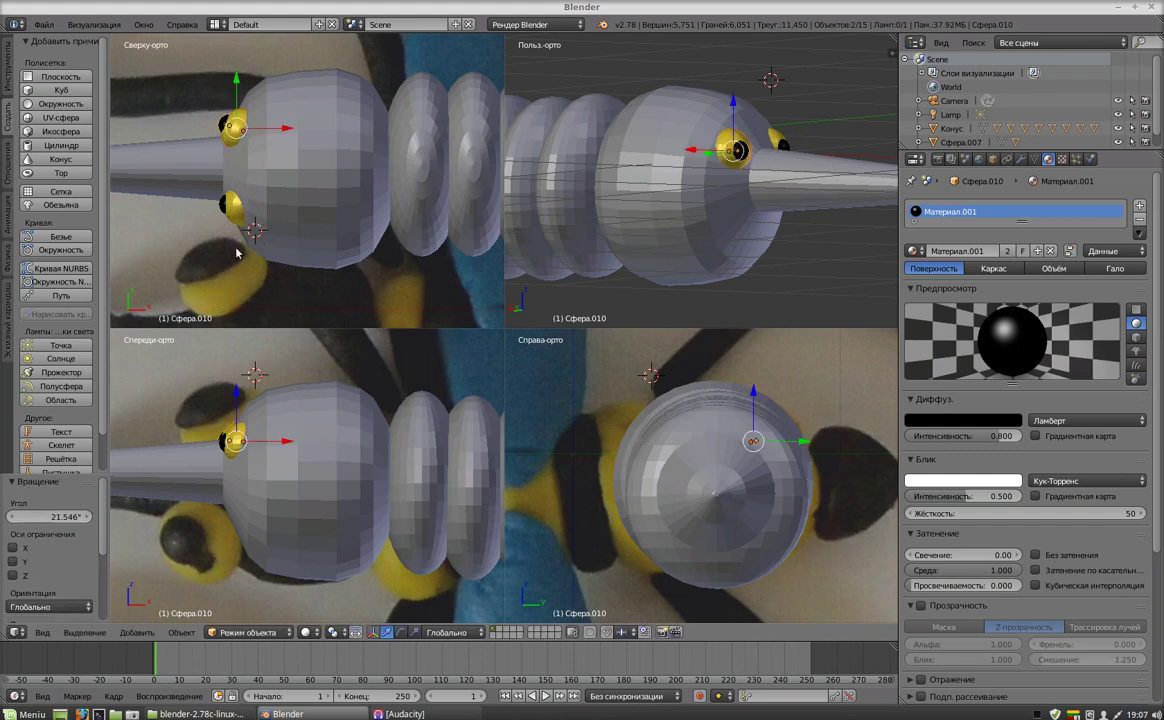
right_click(233, 213)
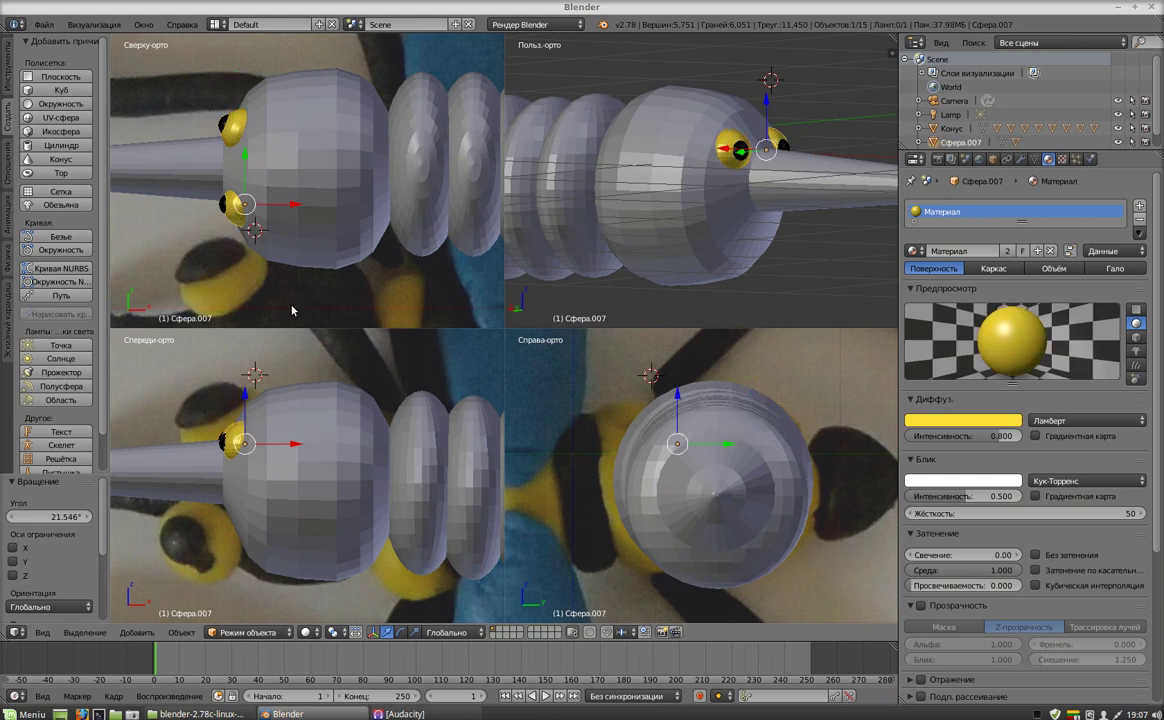
key(r)
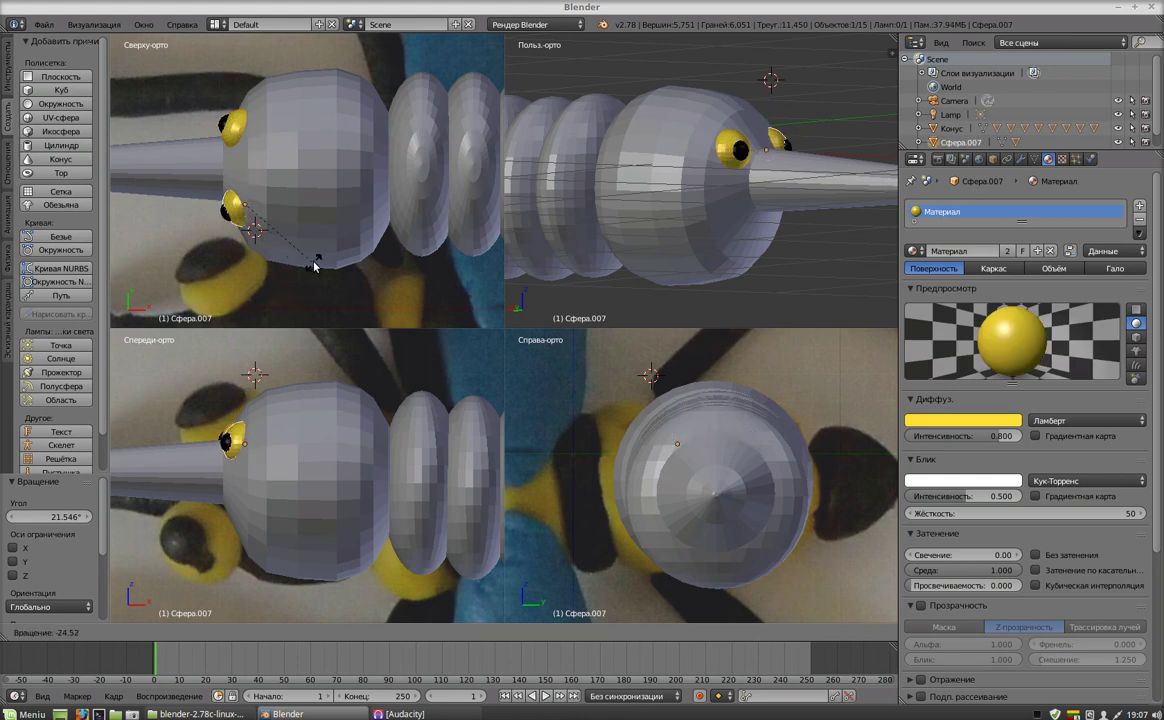
click(315, 262)
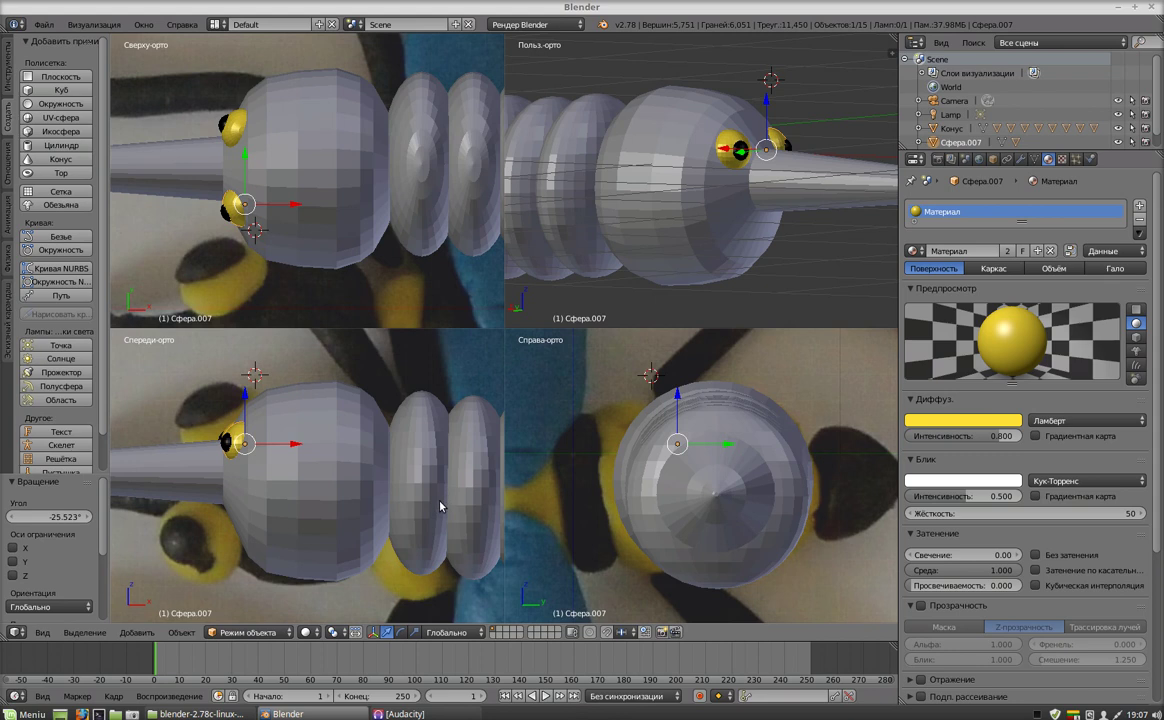
click(42, 632)
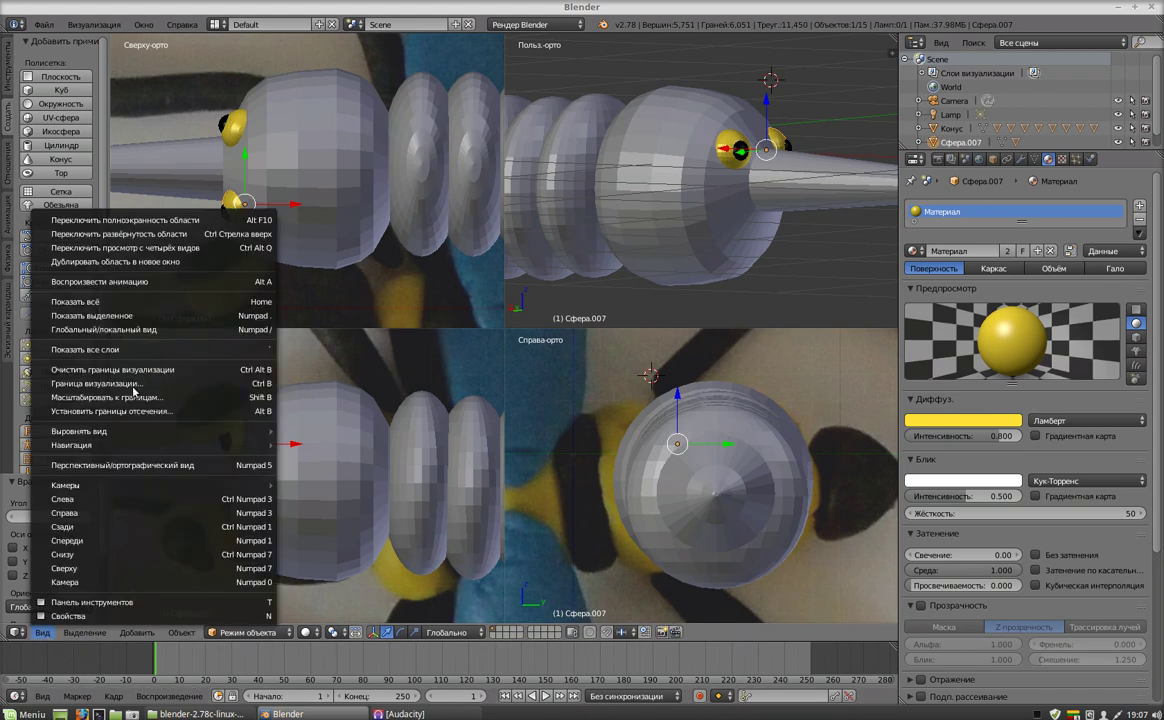
Return to a single viewport in Front Ortho and zoom out to show the whole bee.
click(127, 247)
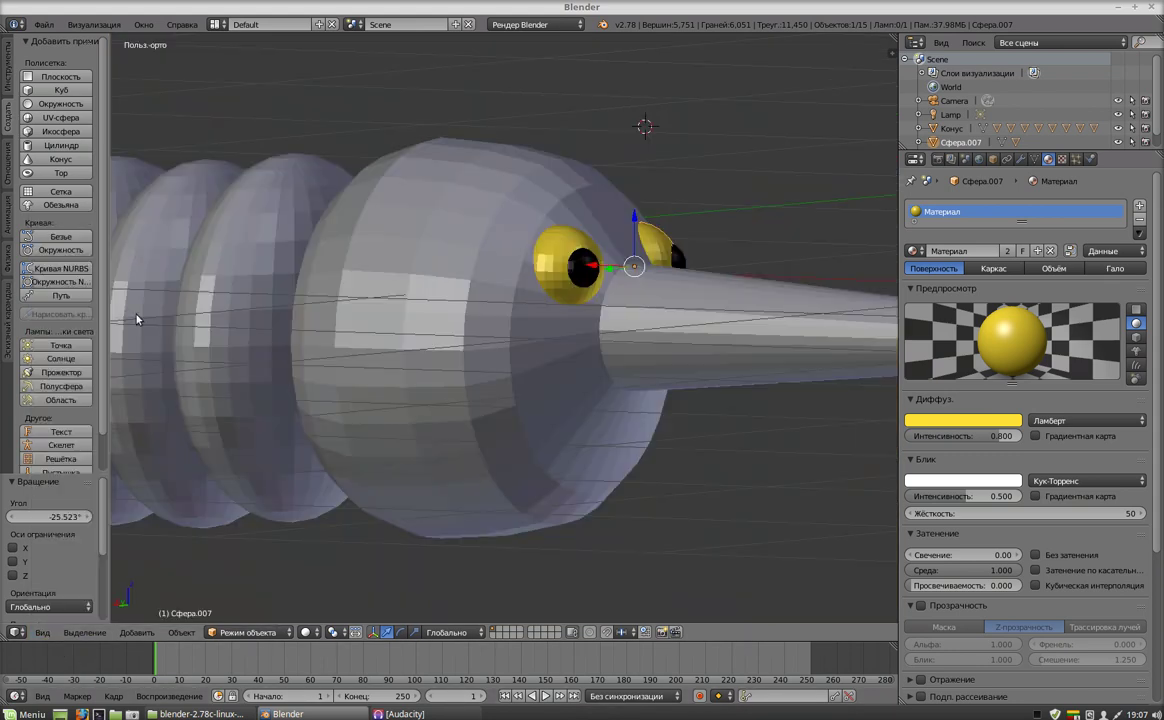
mouse_move(660, 483)
middle_down()
mouse_move(504, 501)
mouse_move(607, 523)
mouse_move(616, 499)
mouse_move(597, 520)
mouse_move(546, 533)
mouse_move(543, 494)
mouse_move(559, 501)
mouse_move(521, 603)
middle_up()
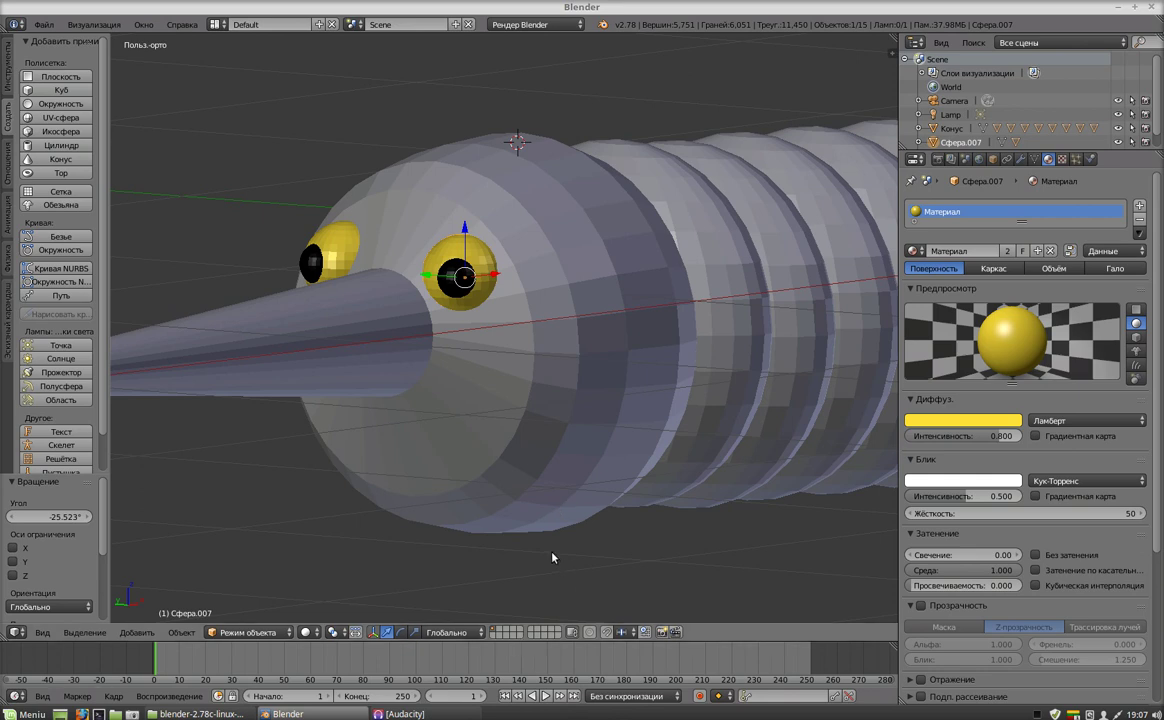
key(KP_1)
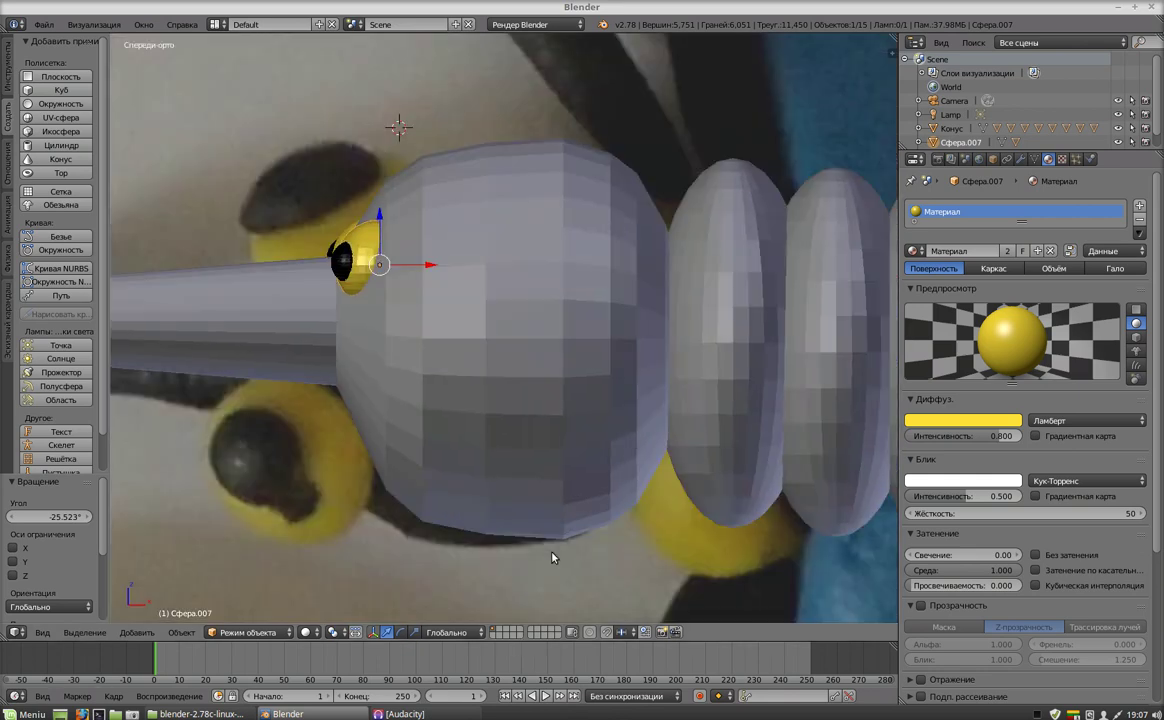
scroll(586, 420, down, 4)
scroll(581, 427, down, 2)
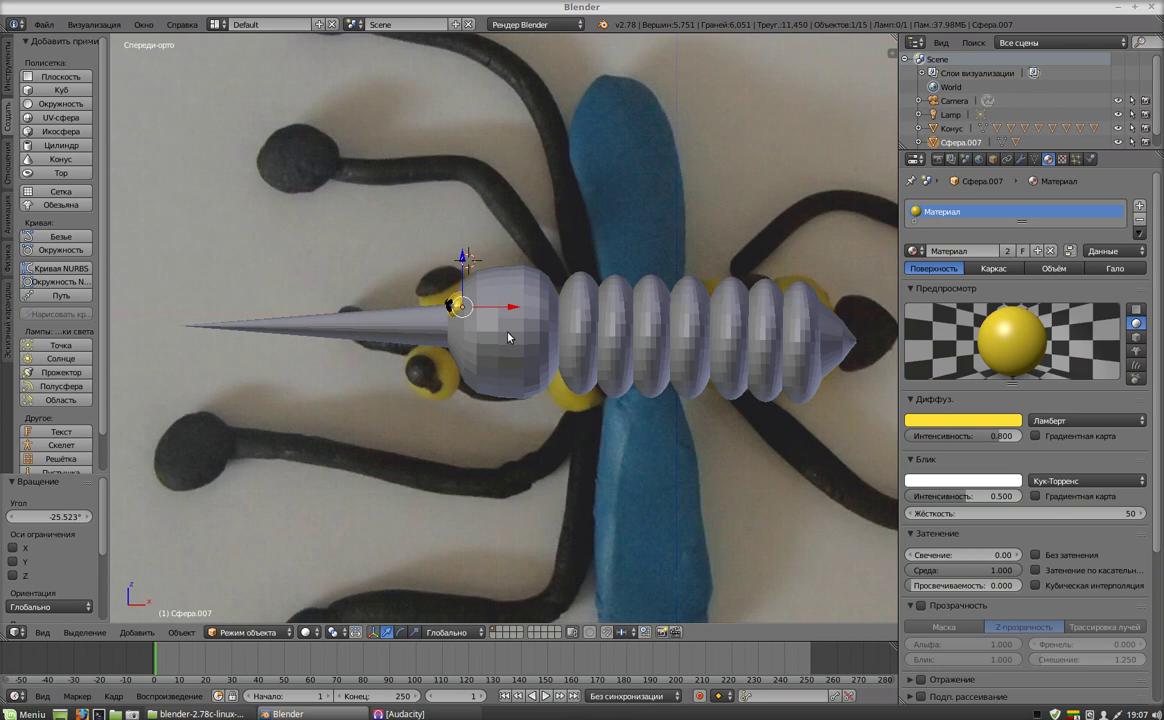
Give the head and proboscis a new material, Материал.002, with diffuse RGB set to 0.
right_click(507, 337)
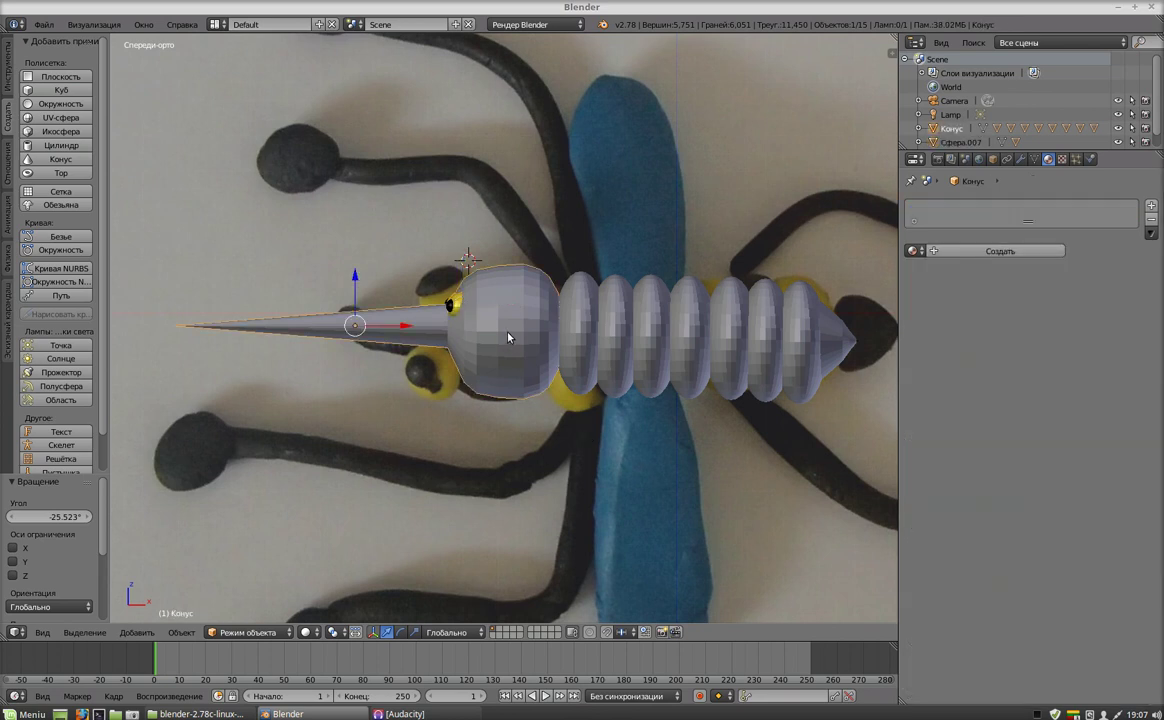
click(966, 252)
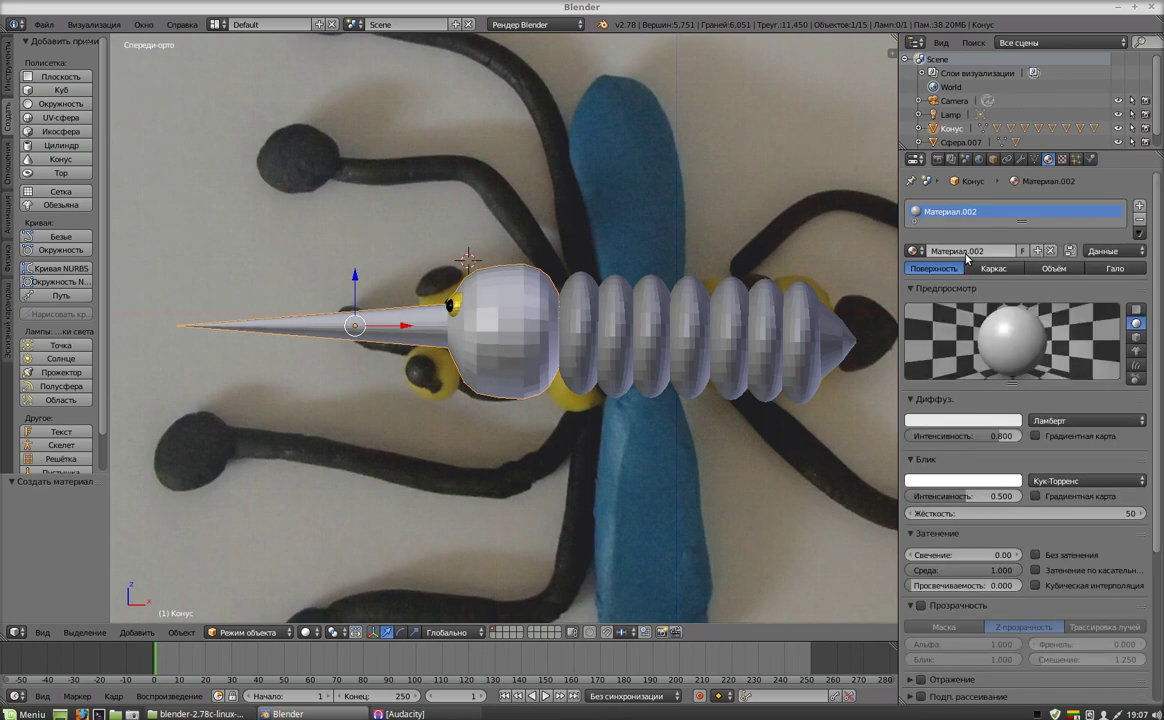
click(946, 421)
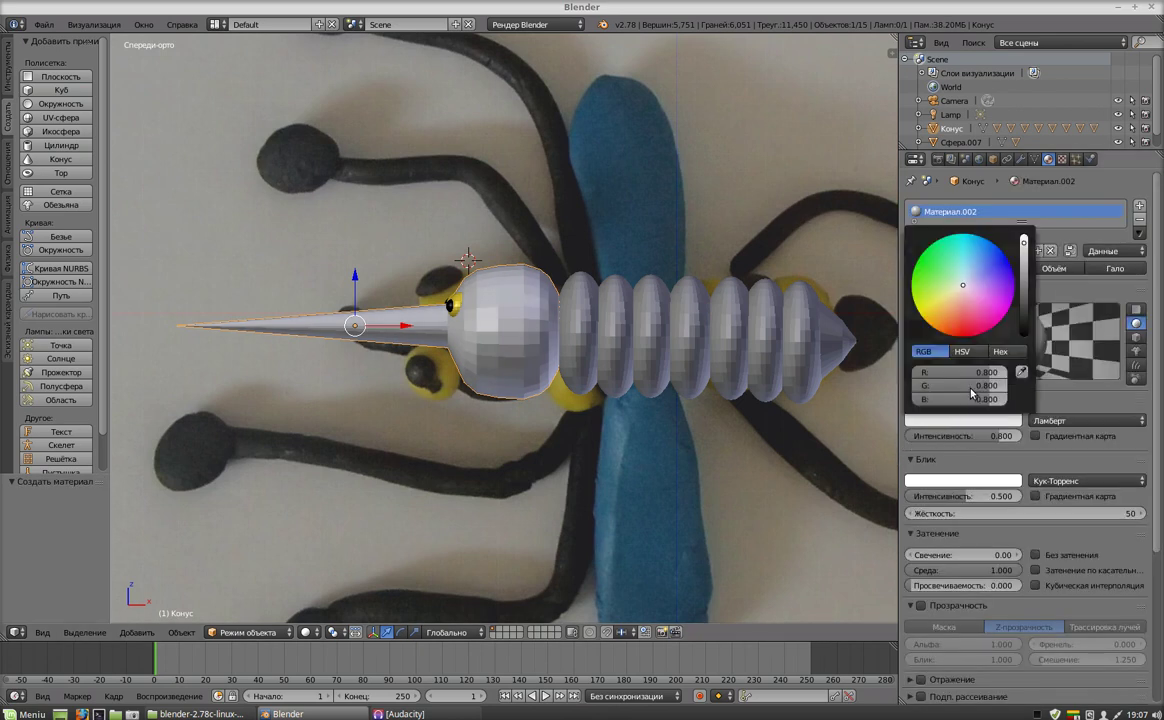
drag(960, 372, 835, 385)
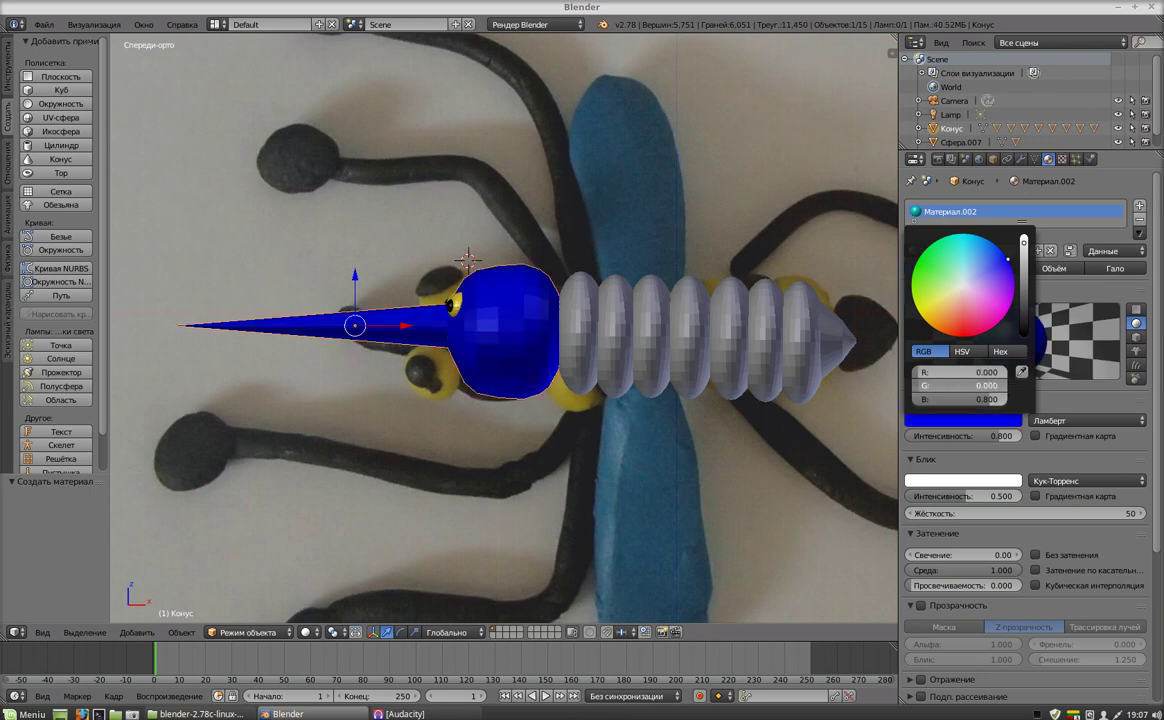
click(986, 424)
drag(985, 399, 950, 400)
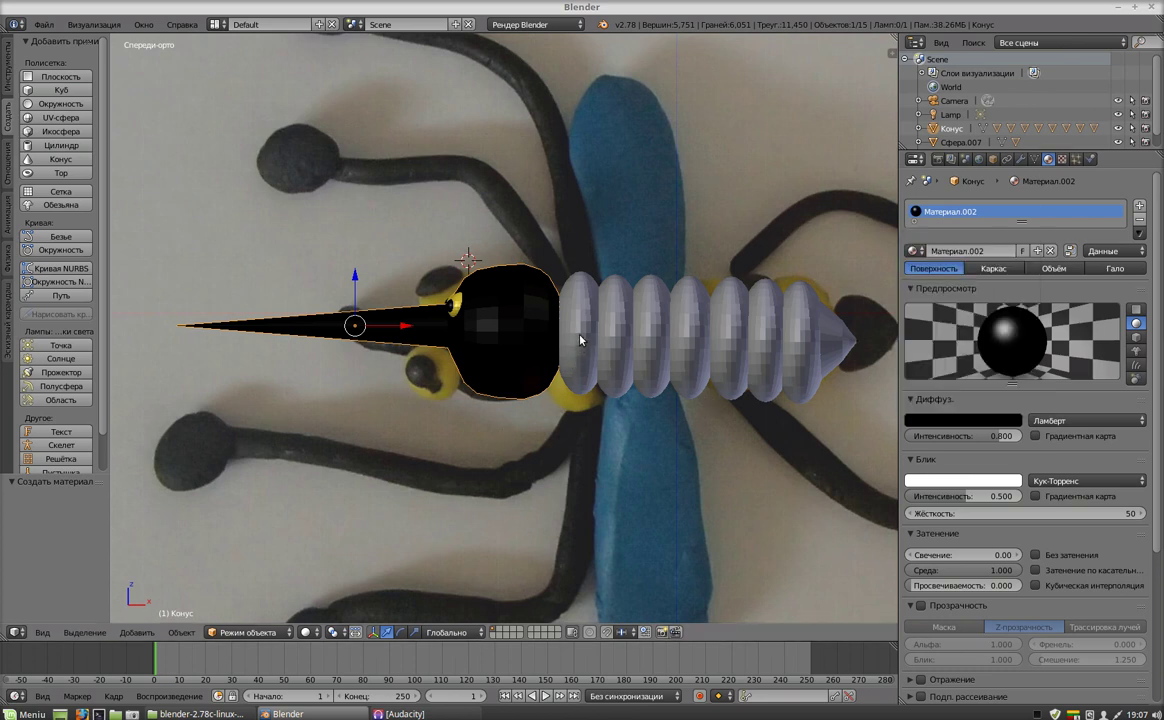
mouse_move(474, 452)
middle_down()
mouse_move(488, 483)
mouse_move(520, 449)
mouse_move(463, 406)
mouse_move(527, 367)
middle_up()
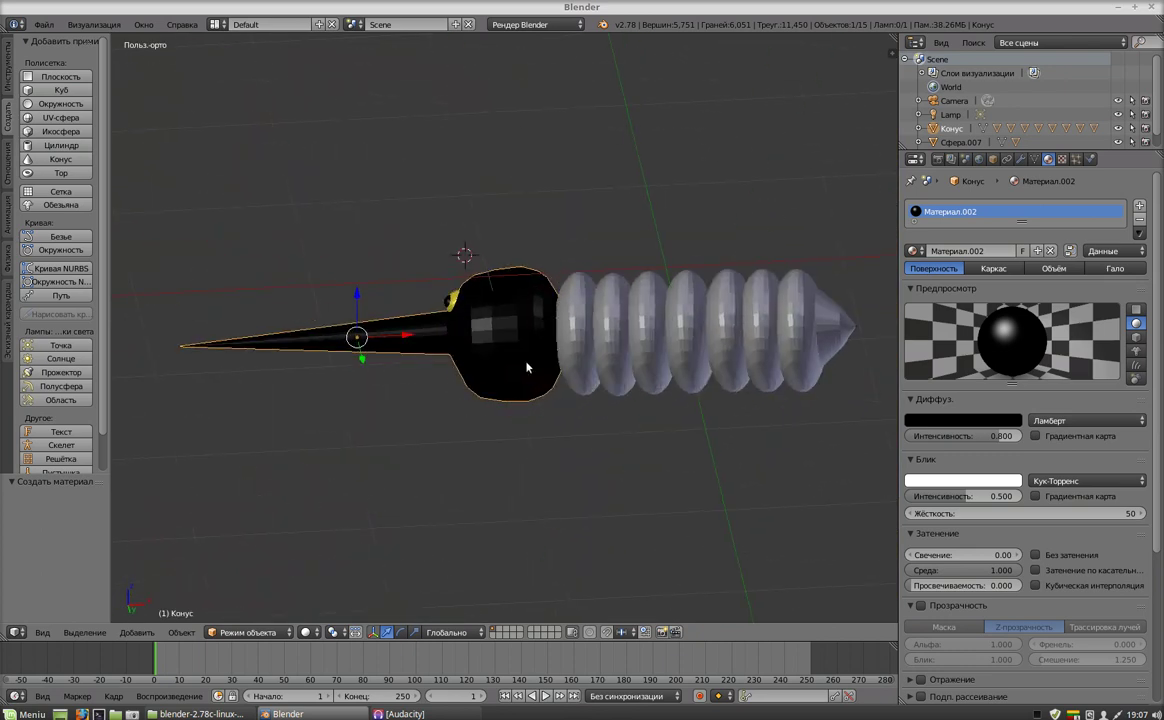
Give the first body ring a new material with a brightened yellow diffuse colour.
right_click(578, 326)
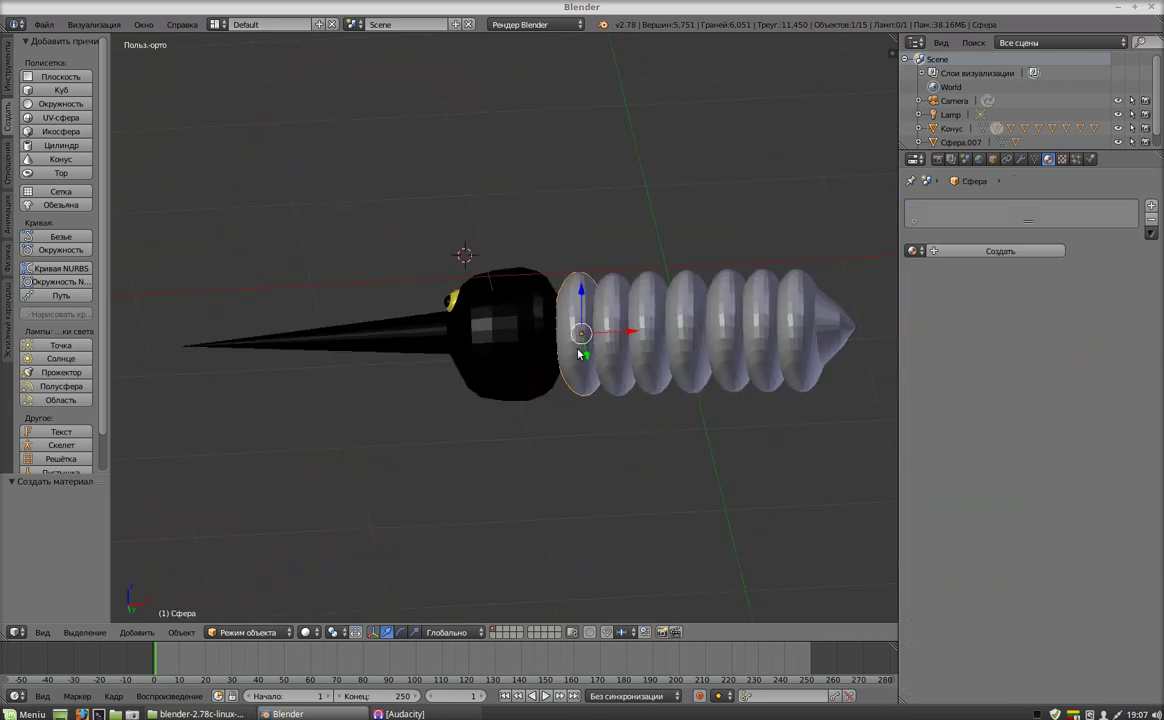
click(995, 252)
click(975, 427)
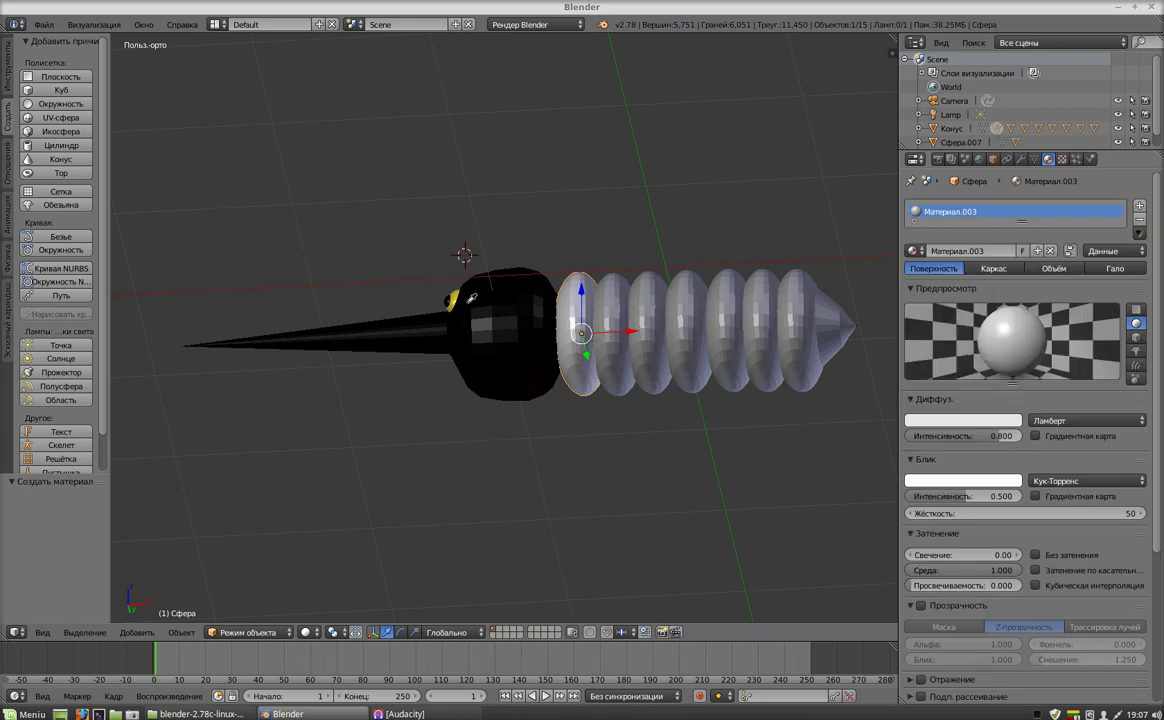
click(453, 300)
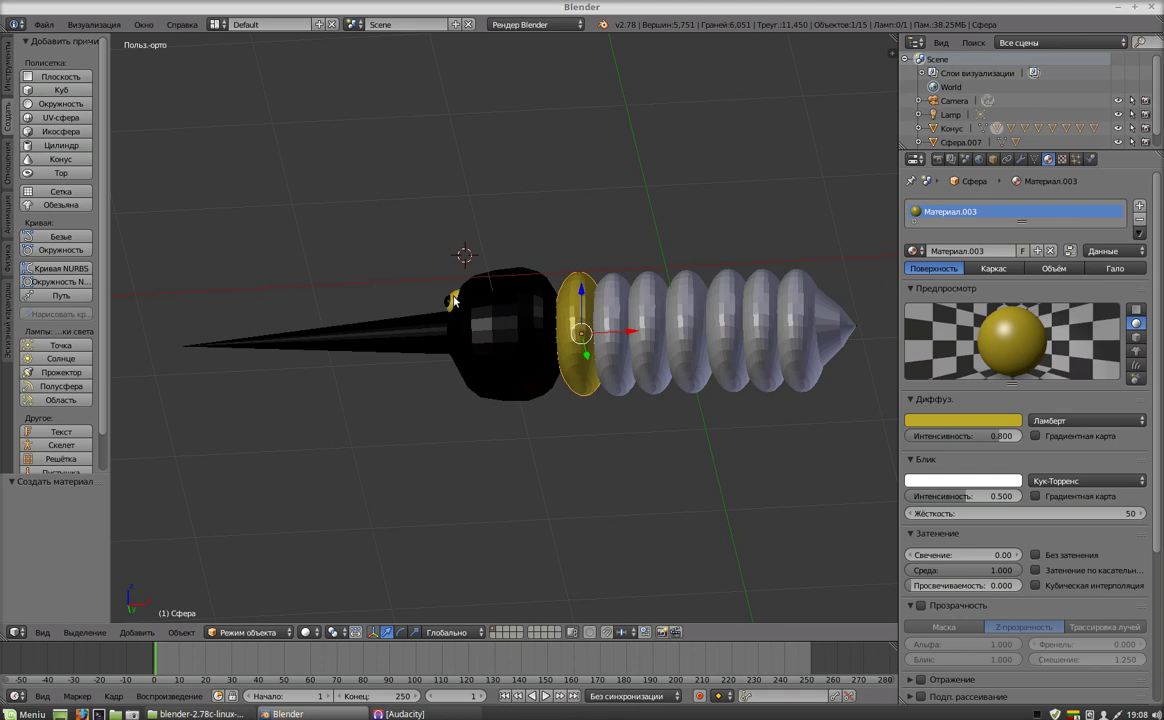
click(930, 420)
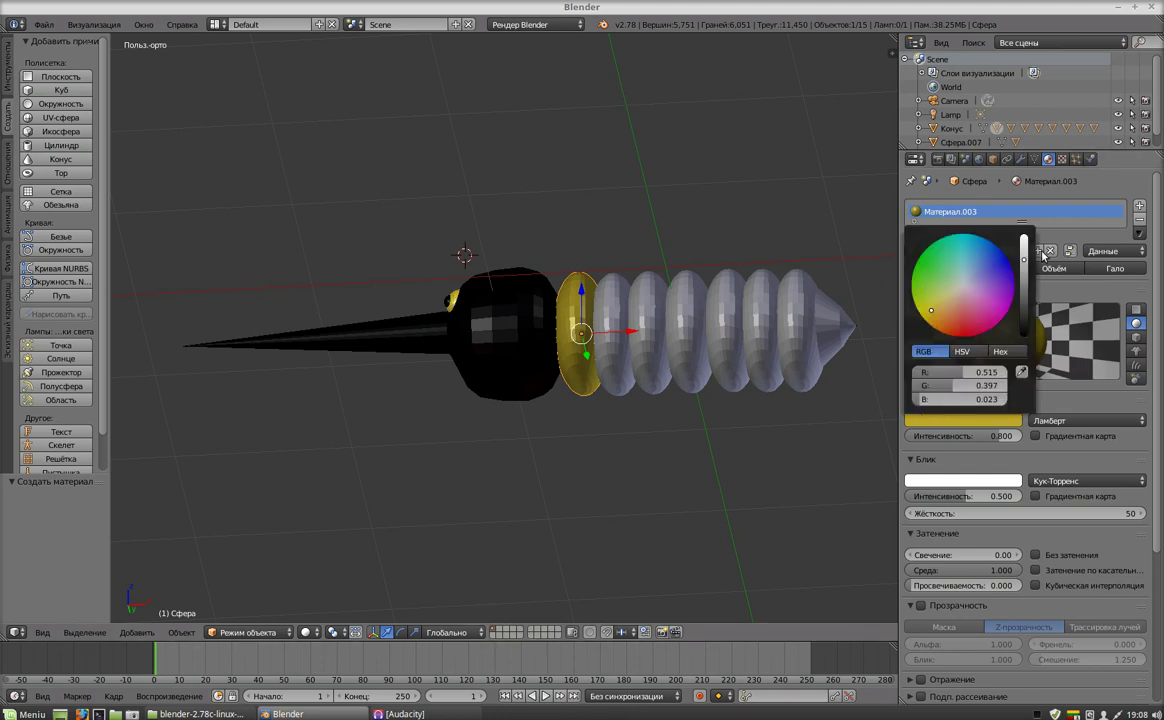
drag(1023, 259, 1023, 237)
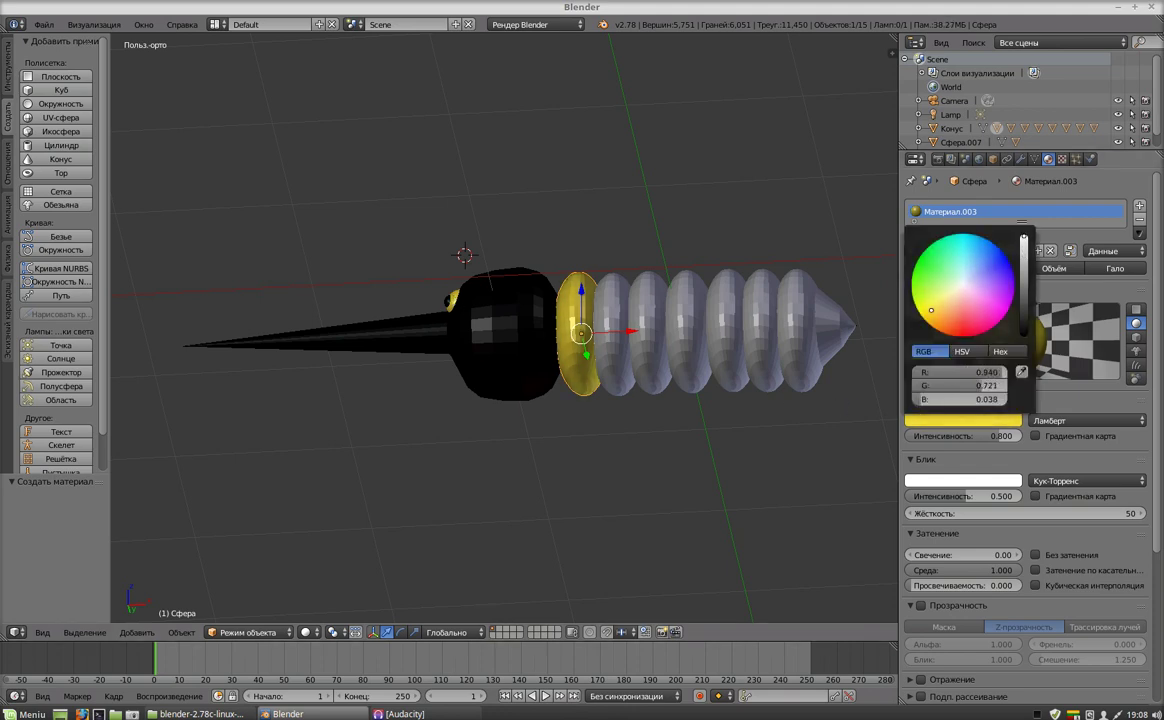
Give the second body ring a new black material with diffuse RGB 0, 0, 0.
right_click(604, 337)
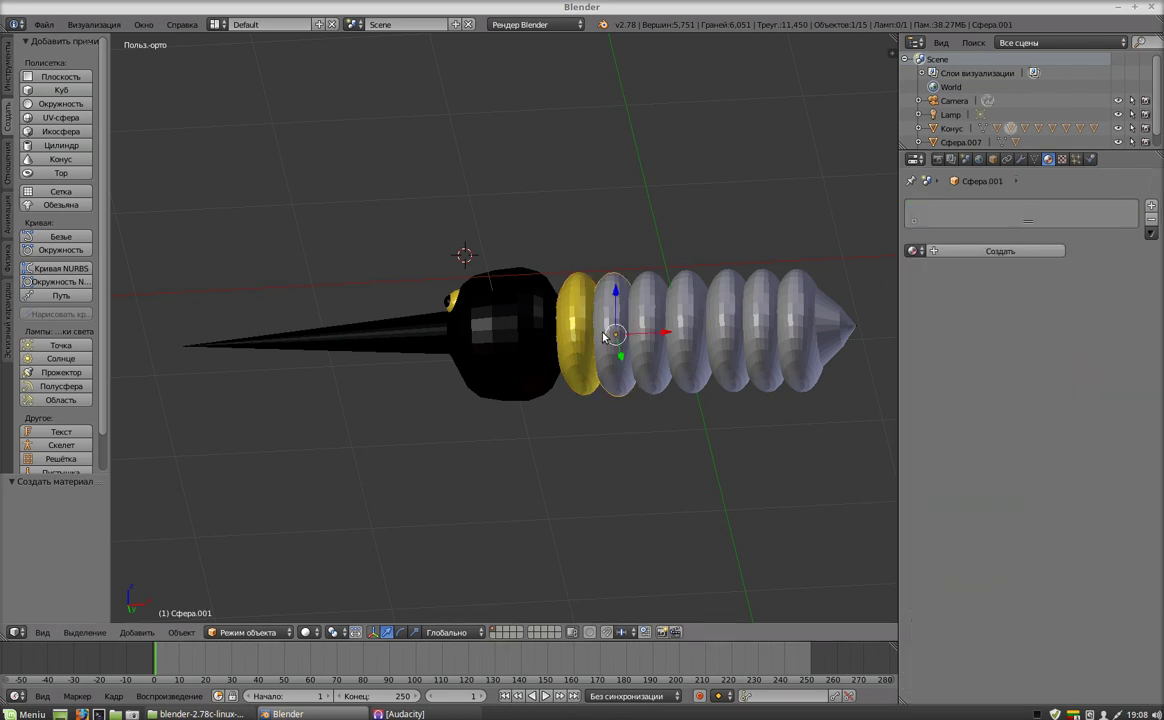
click(968, 250)
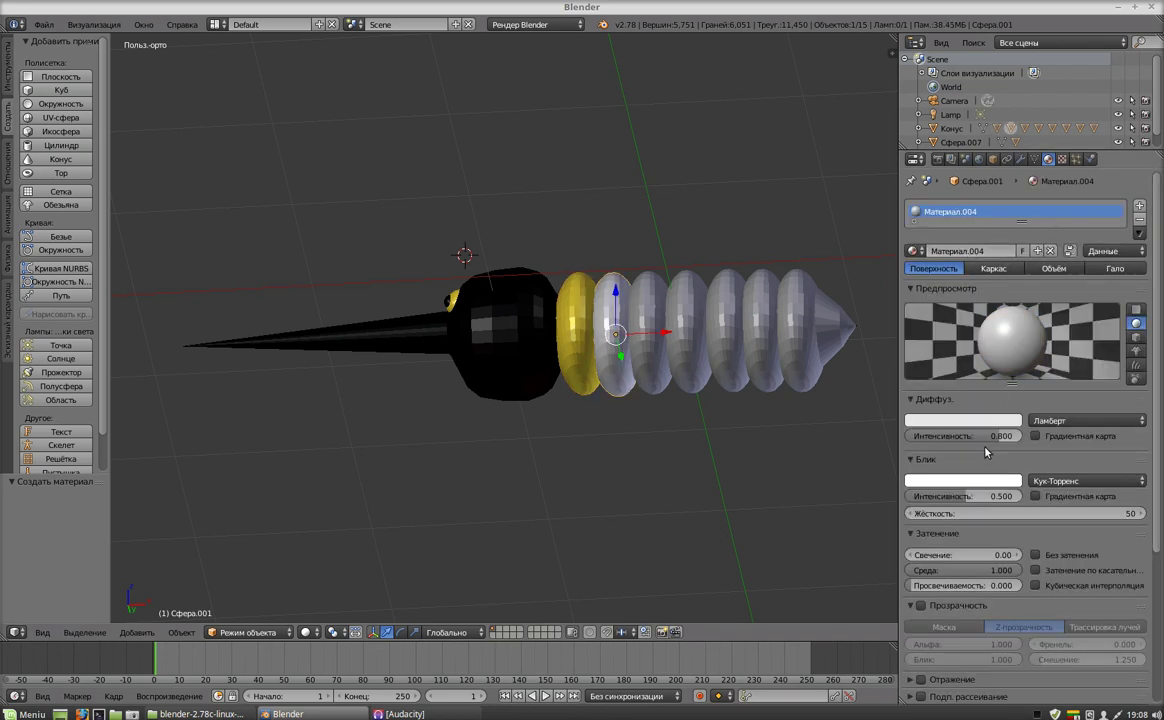
click(963, 420)
click(960, 372)
text(0.538)
key(Return)
click(970, 385)
text(000)
key(Return)
click(985, 399)
text(0)
key(Return)
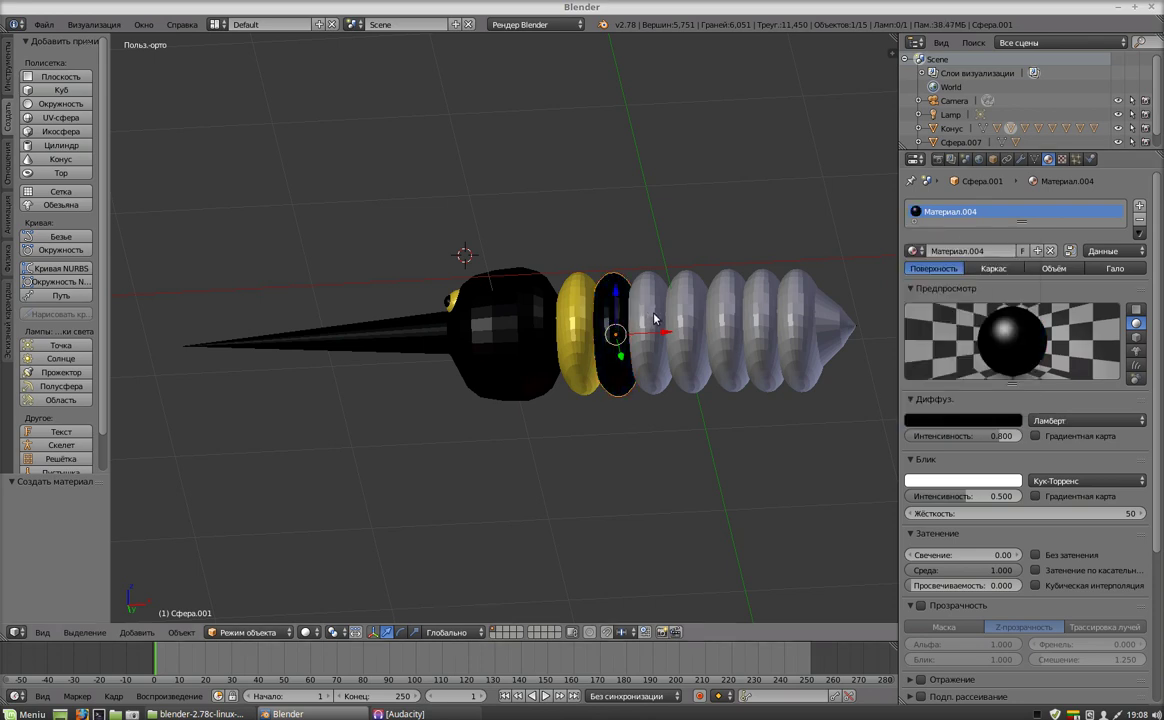
Give ring Сфера.002 a new bright yellow material (R 0.801, G 0.635, B 0.065).
right_click(648, 316)
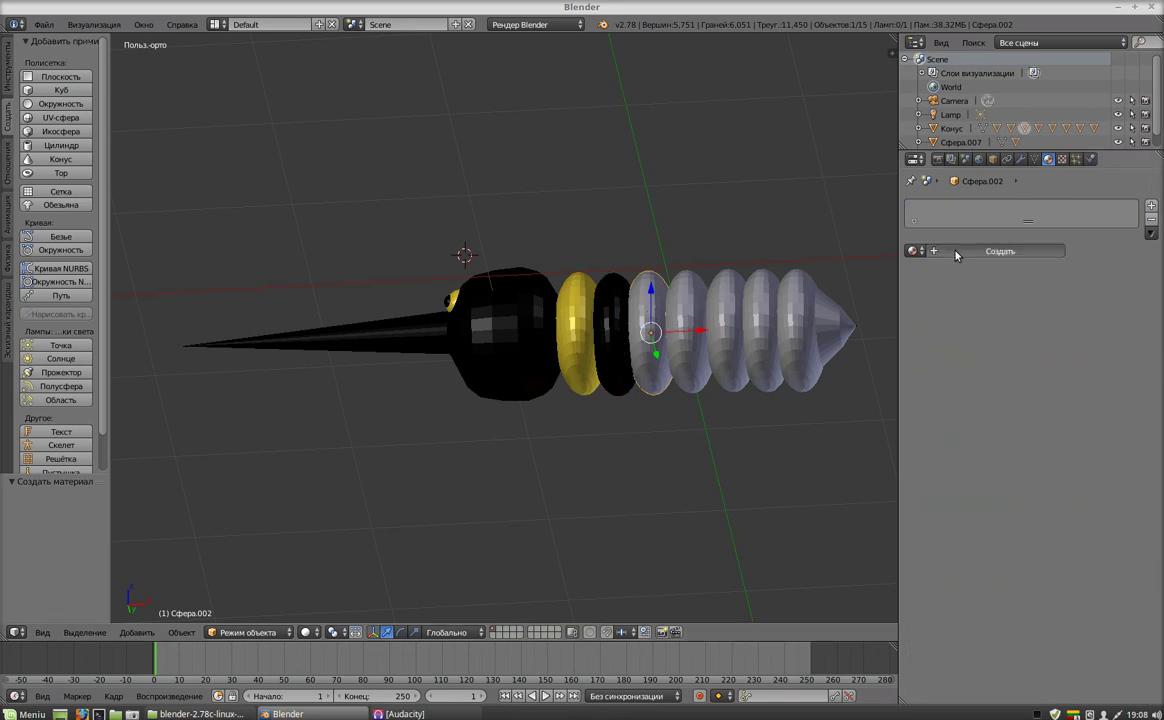
click(985, 248)
click(958, 421)
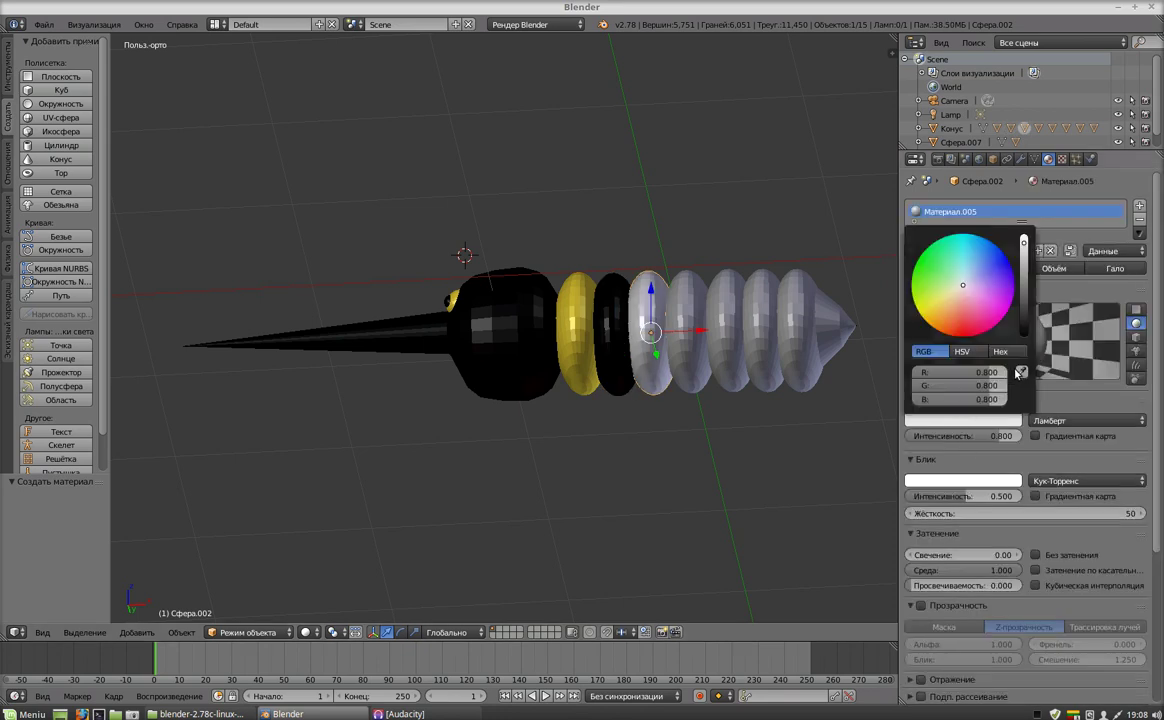
click(575, 307)
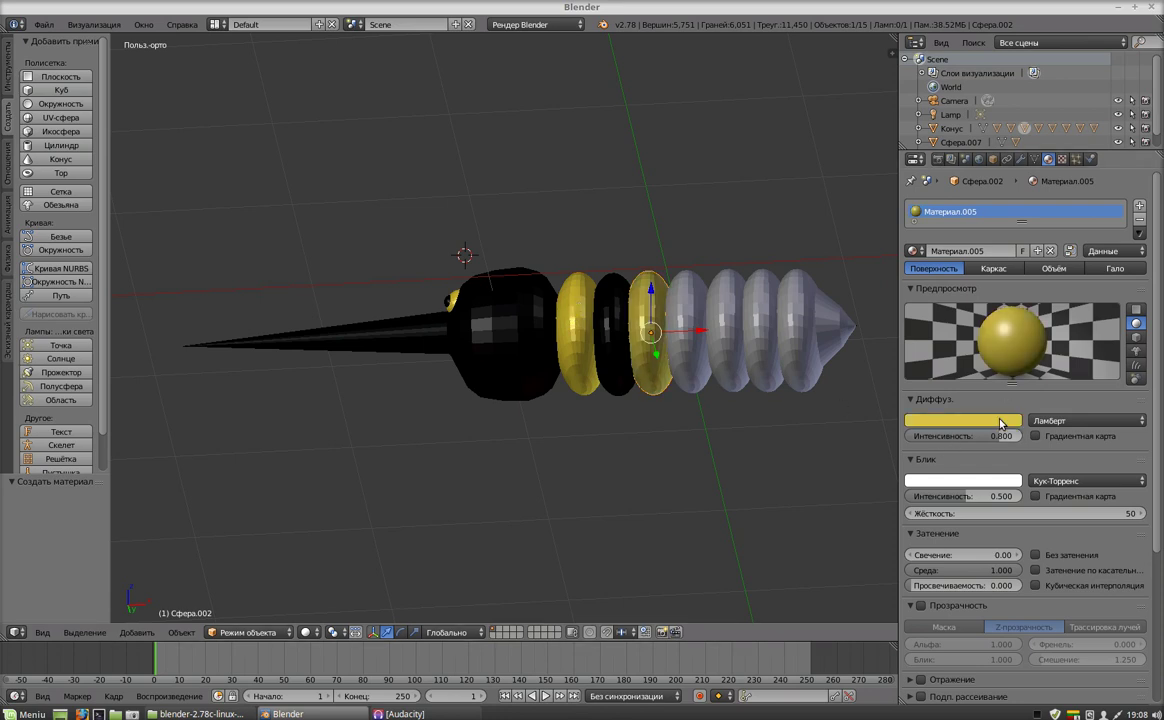
click(995, 423)
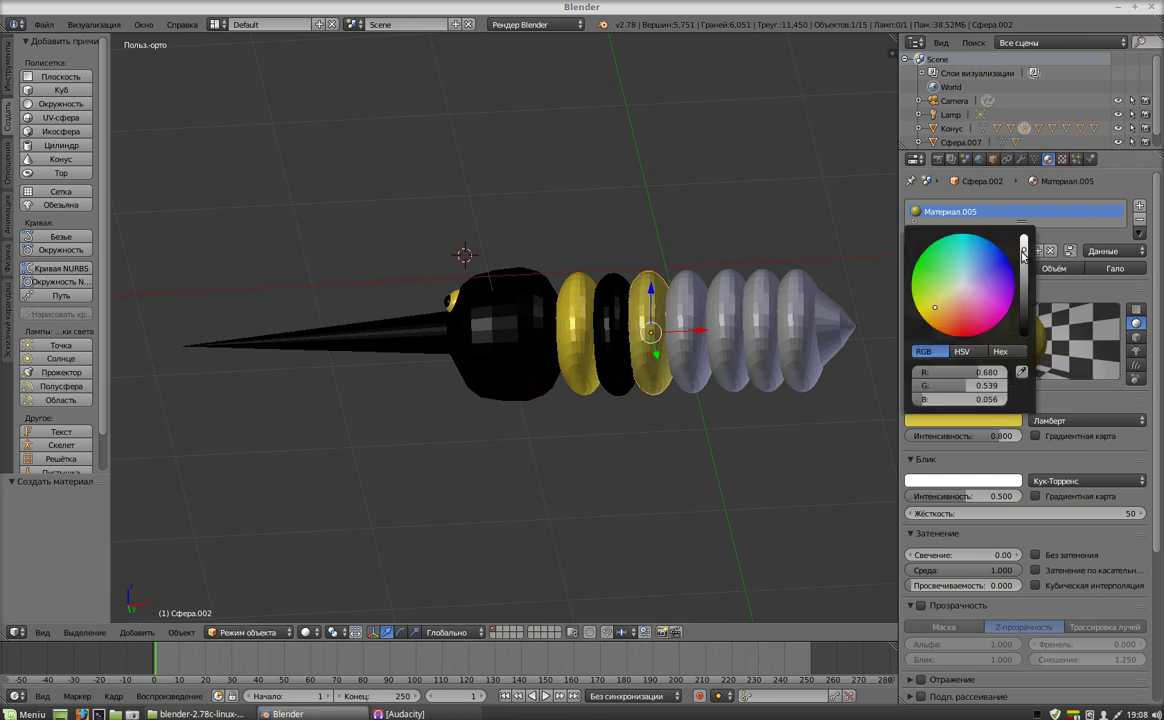
scroll(898, 340, up, 2)
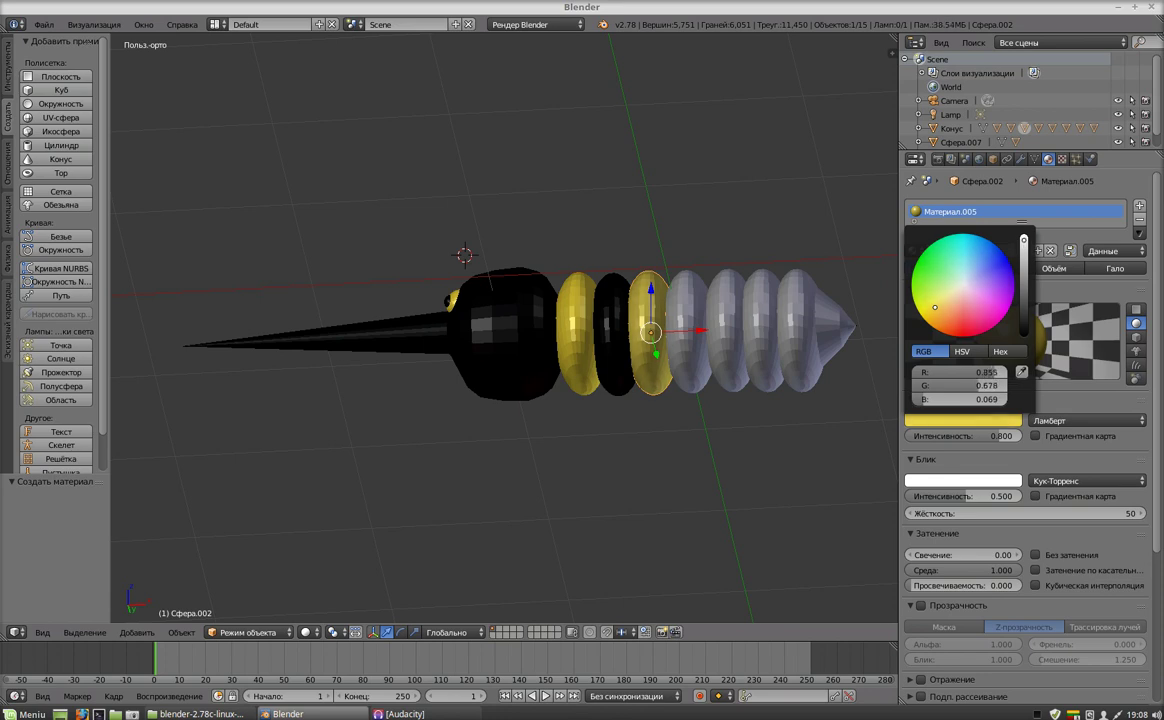
click(958, 423)
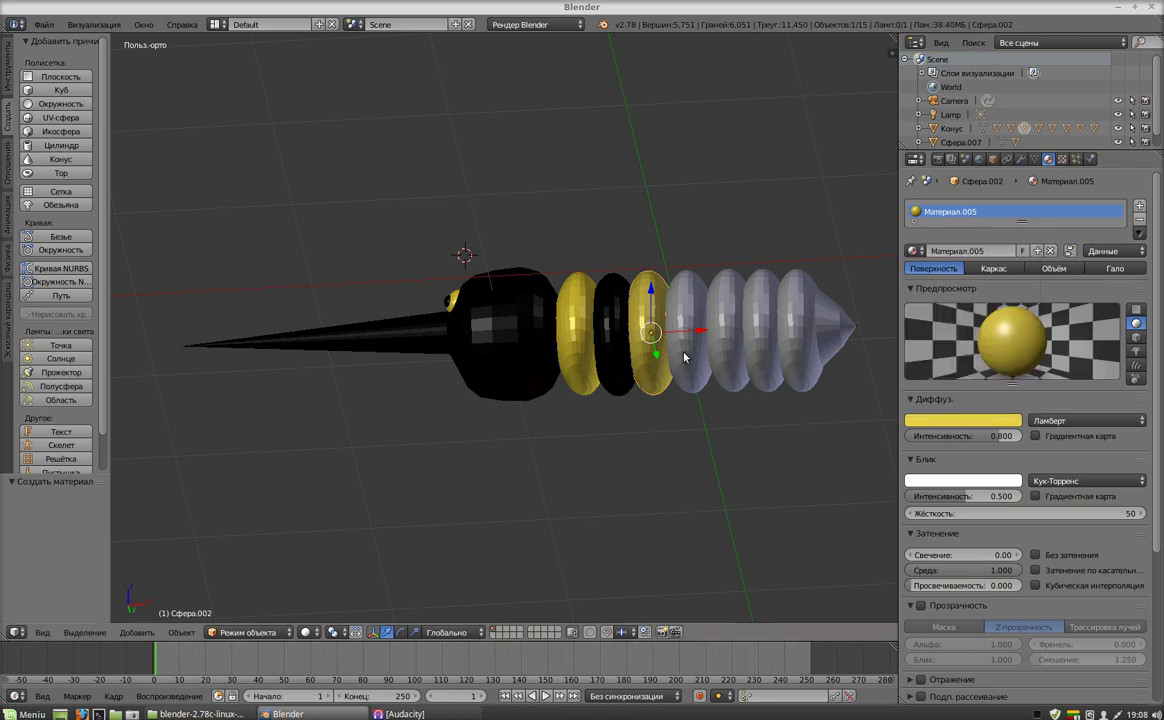
right_click(686, 356)
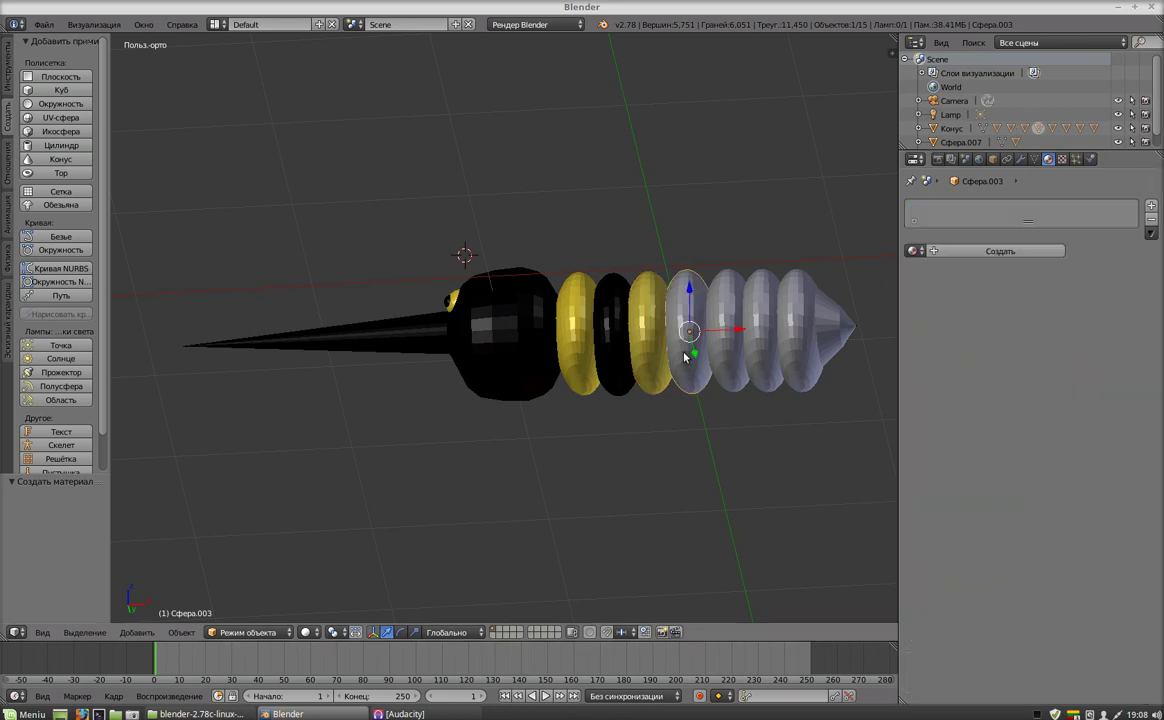
Give rings Сфера.003 and Сфера.004 new materials, black and yellow respectively.
click(1000, 251)
click(962, 420)
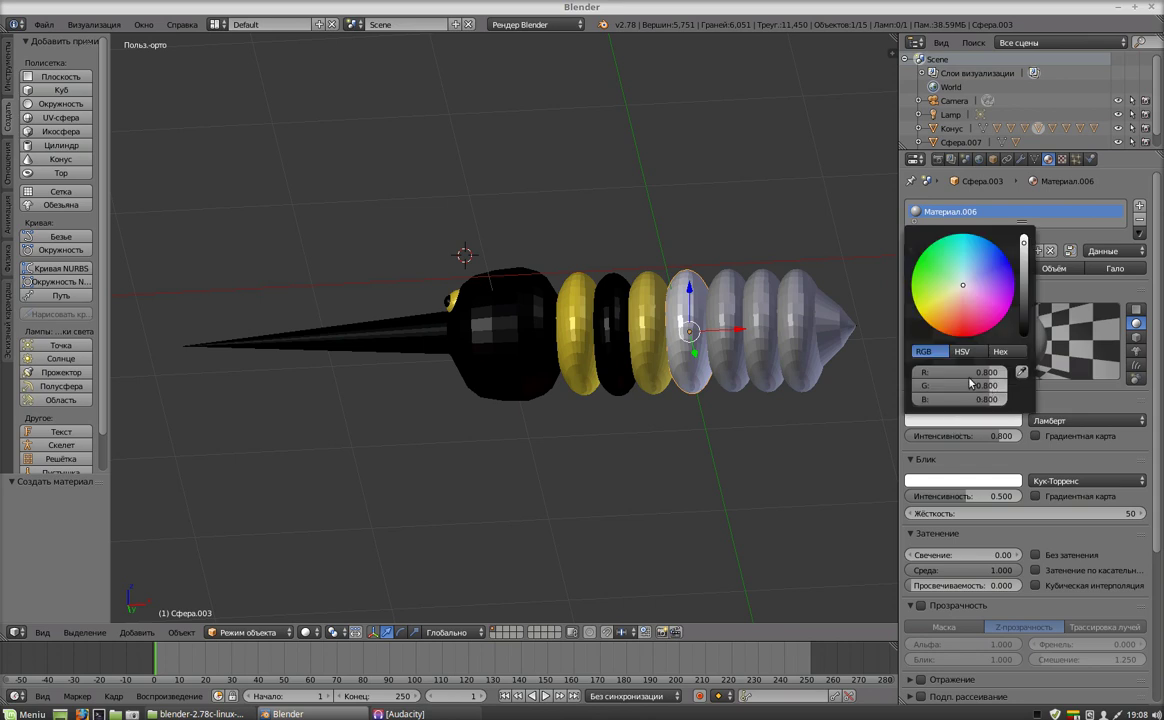
key(BackSpace)
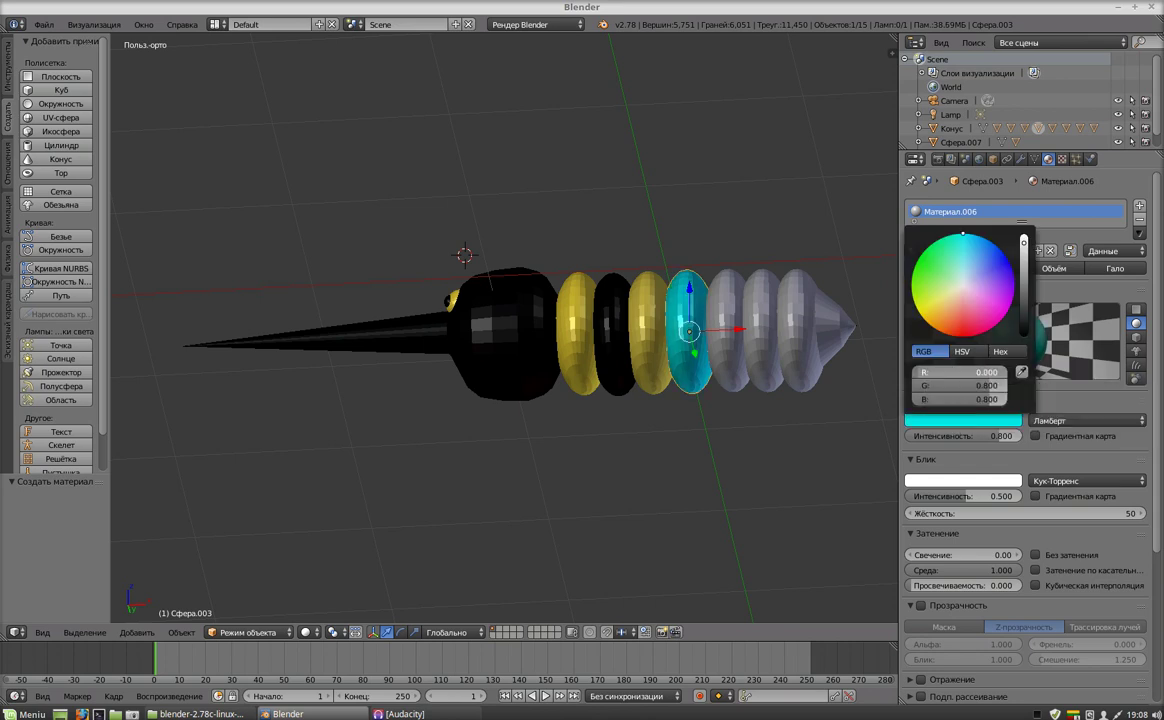
key(BackSpace)
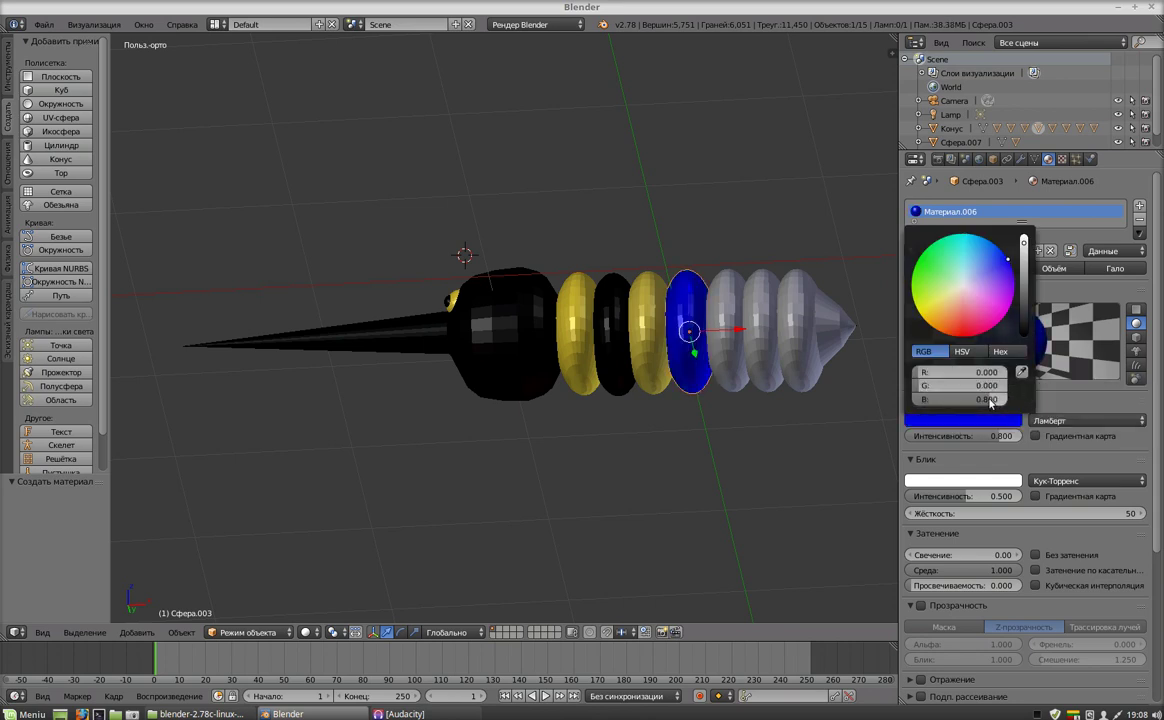
drag(1000, 399, 930, 399)
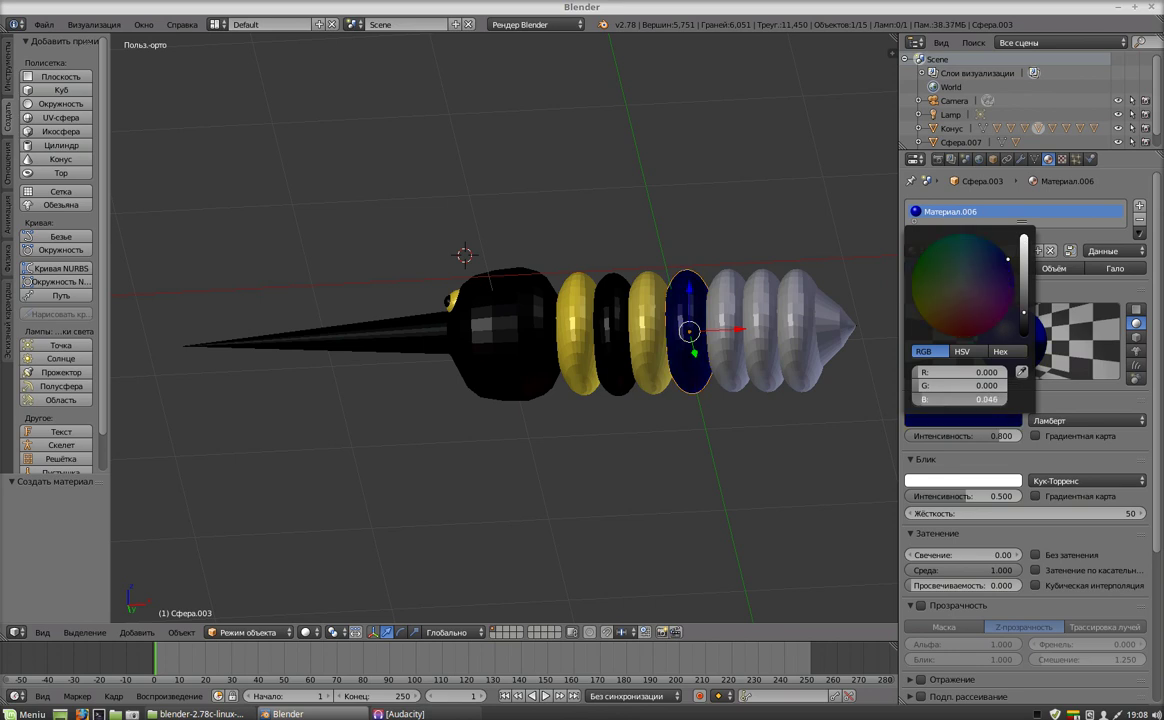
right_click(731, 320)
click(975, 251)
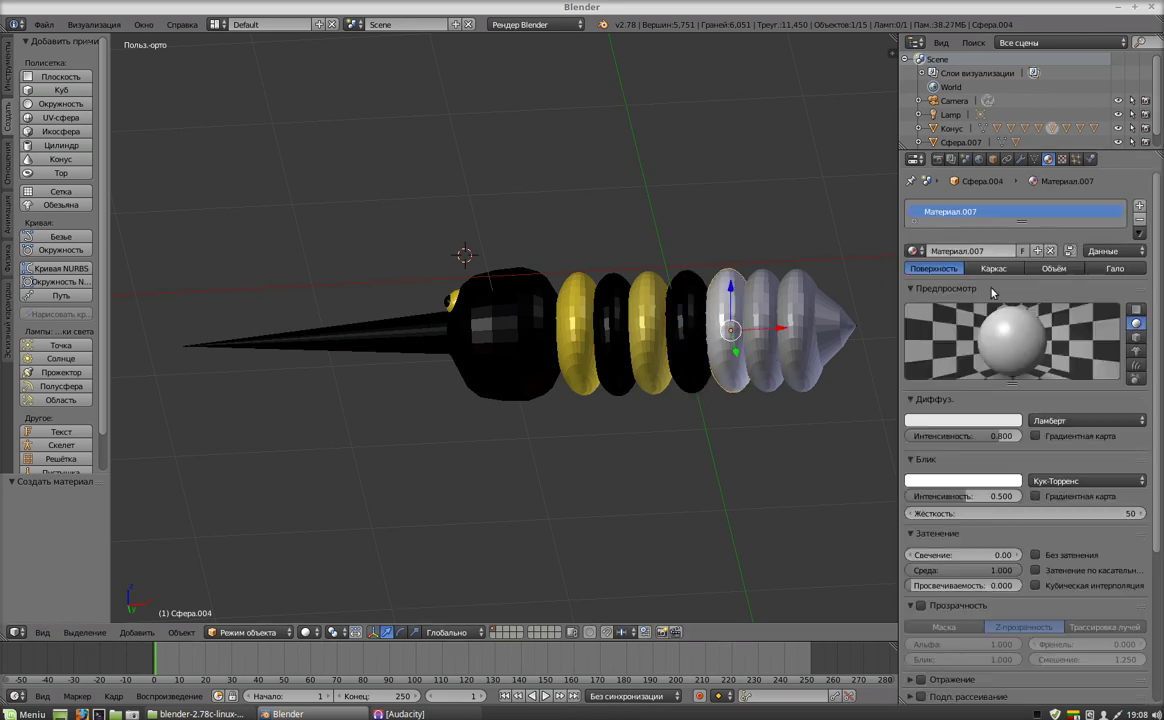
click(1001, 421)
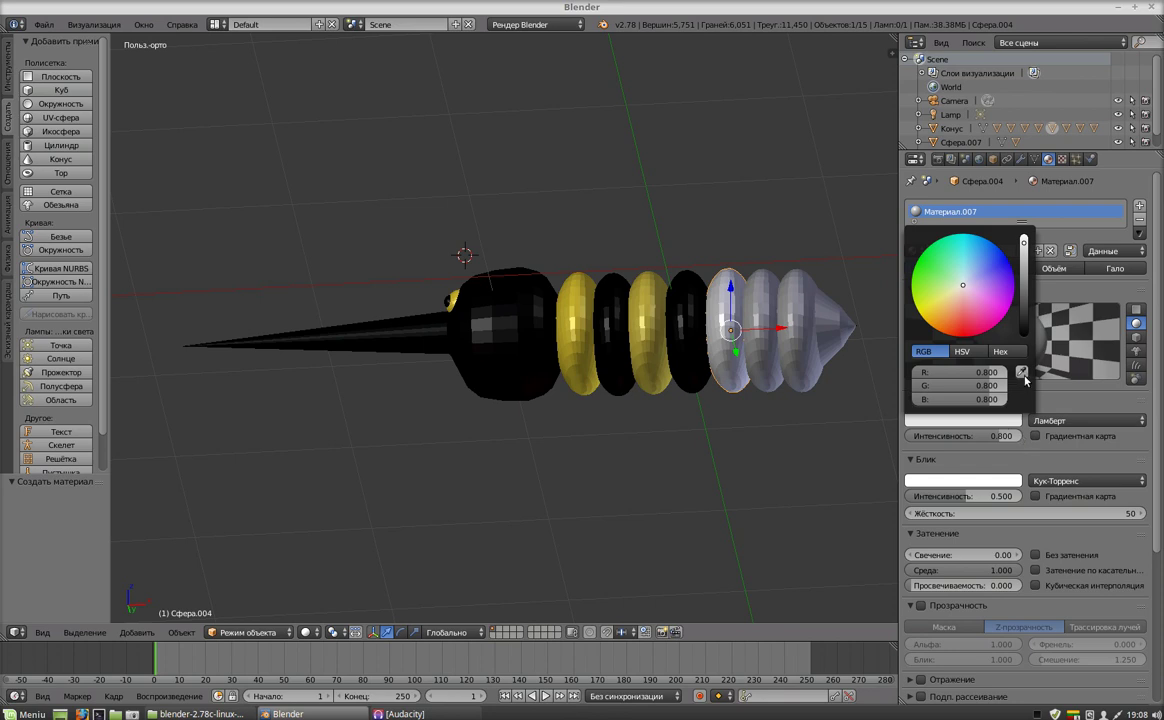
key(ctrl+v)
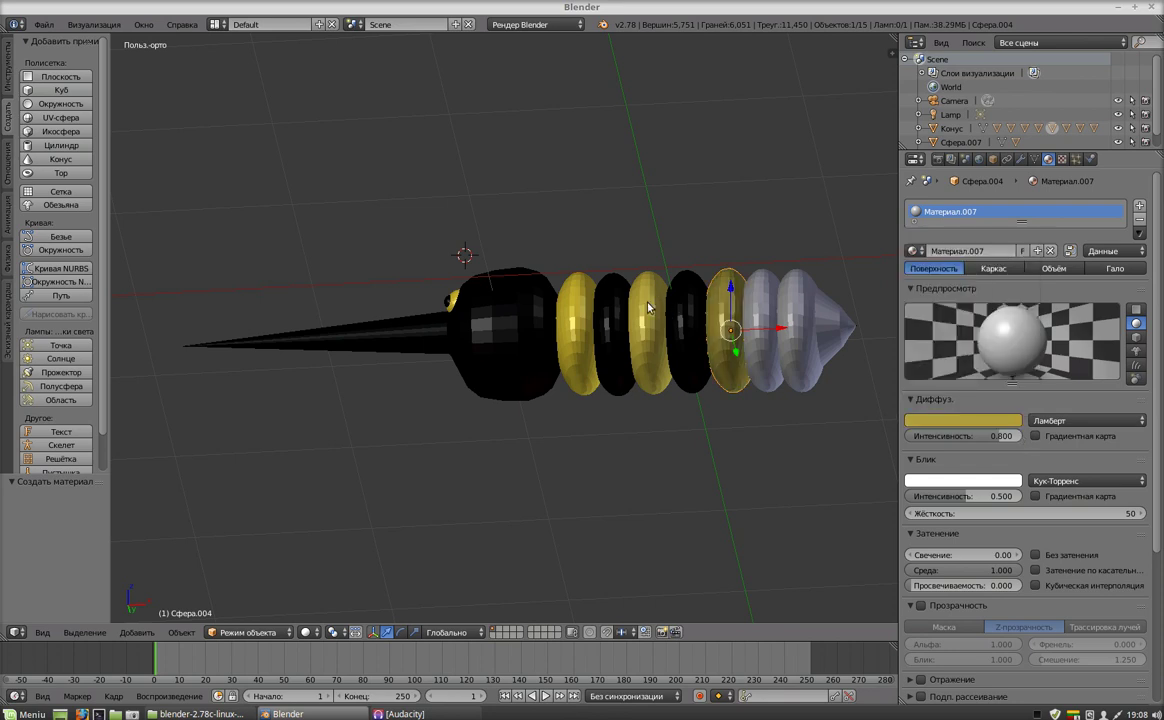
click(1000, 421)
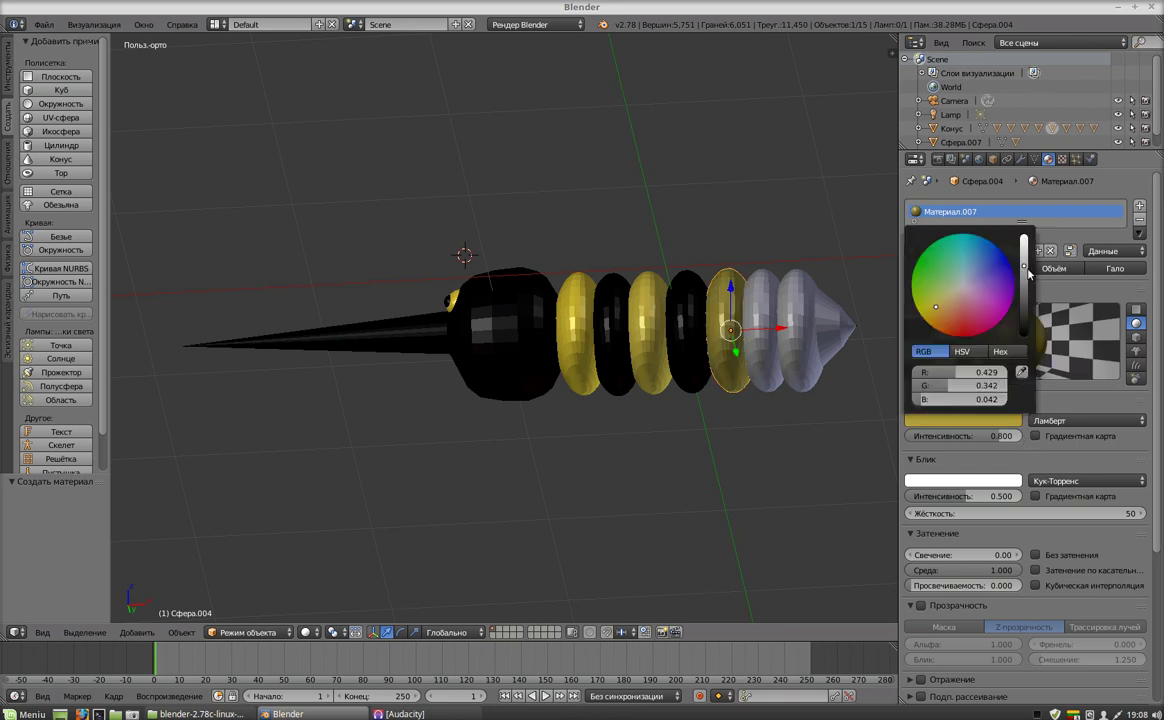
scroll(935, 250, up, 3)
scroll(935, 250, up, 1)
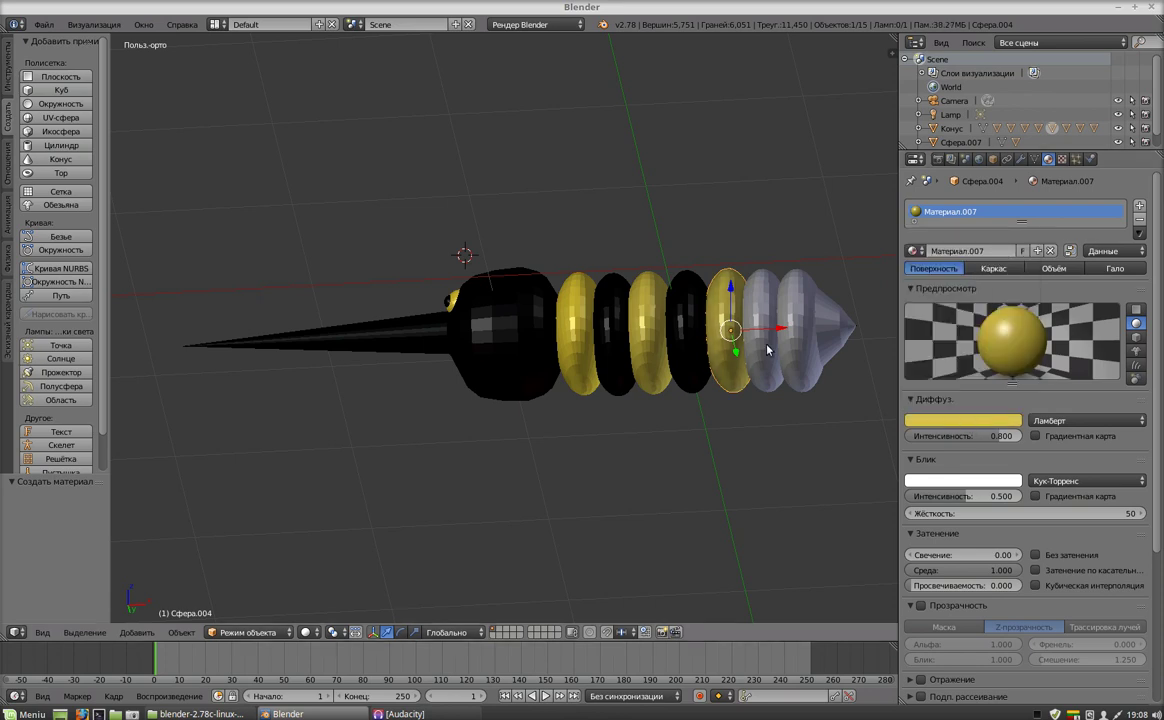
Give rings Сфера.005 and Сфера.006 new materials, black and yellow (R 0.748).
right_click(768, 349)
click(1026, 251)
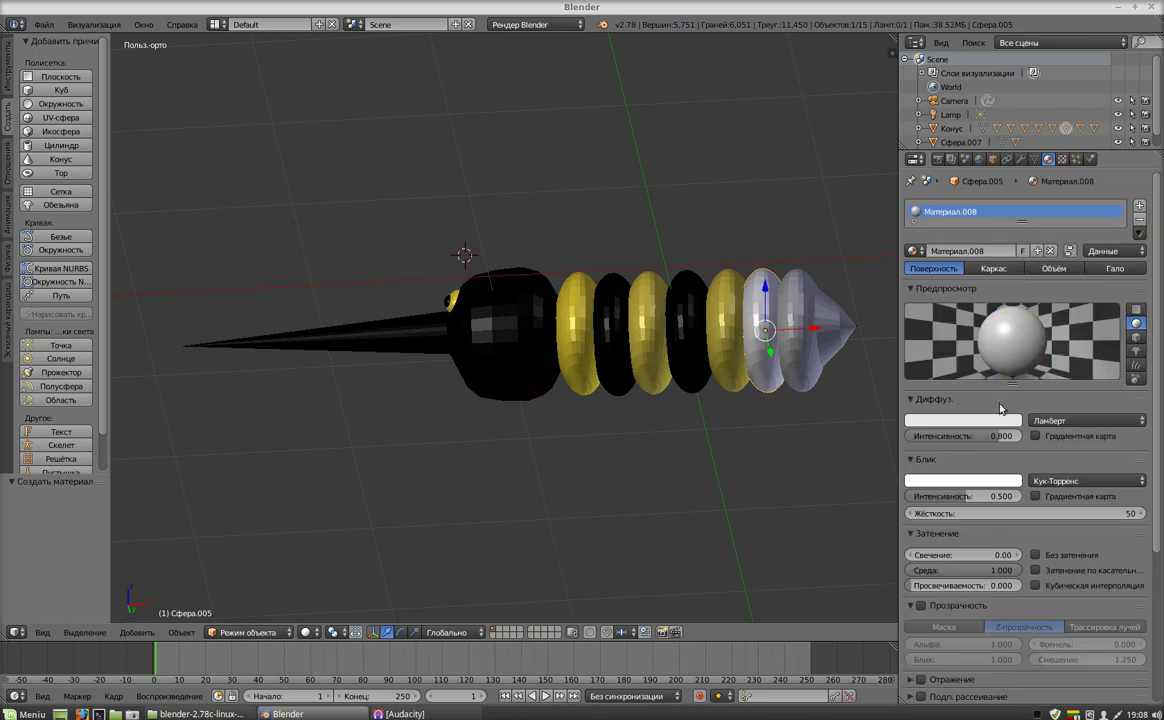
click(990, 420)
mouse_move(985, 372)
mouse_down()
mouse_move(930, 372)
mouse_move(965, 405)
mouse_move(922, 399)
mouse_up()
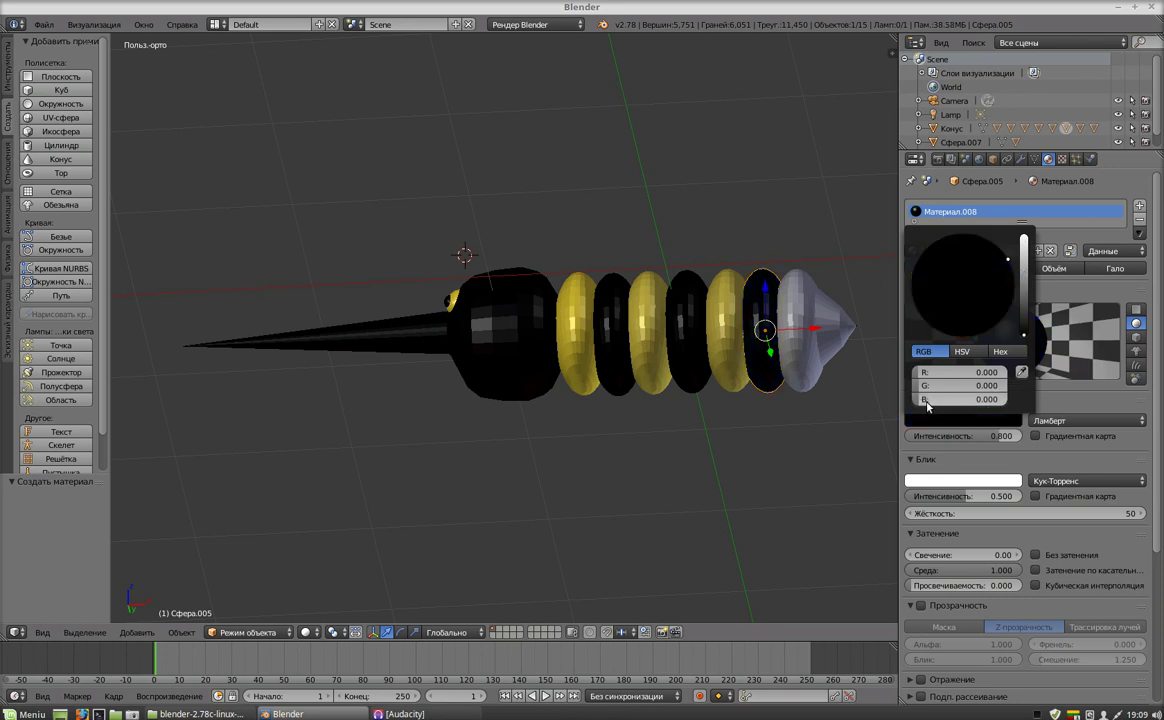
right_click(803, 353)
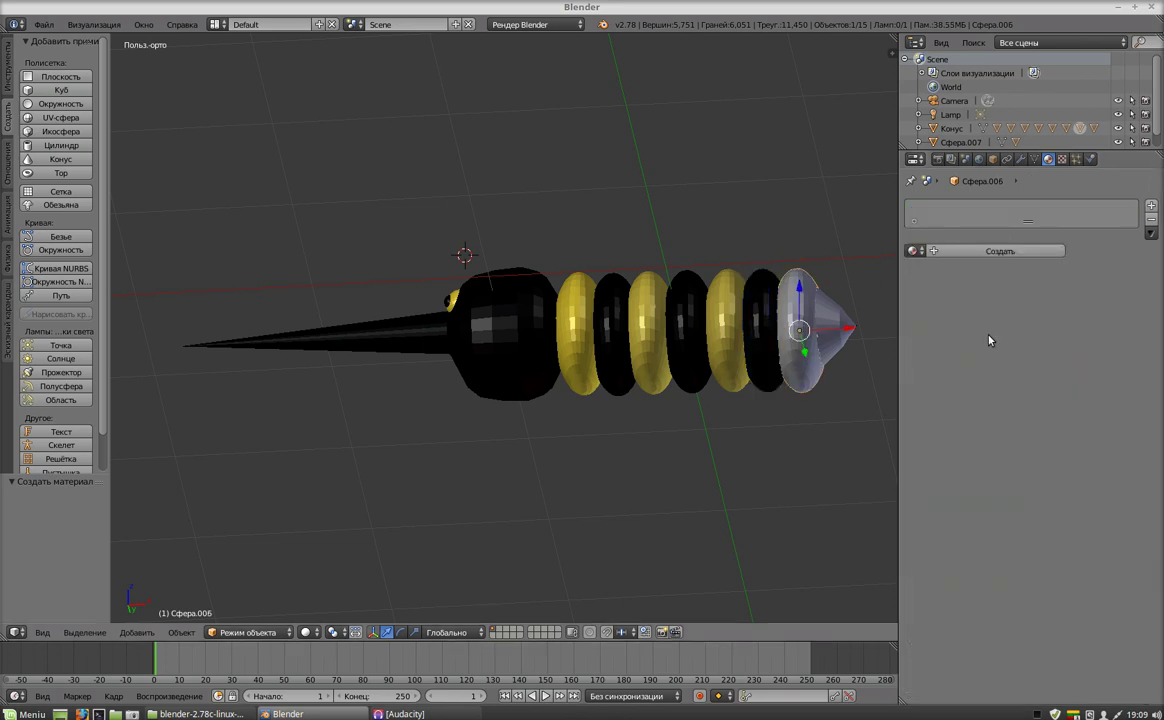
click(997, 251)
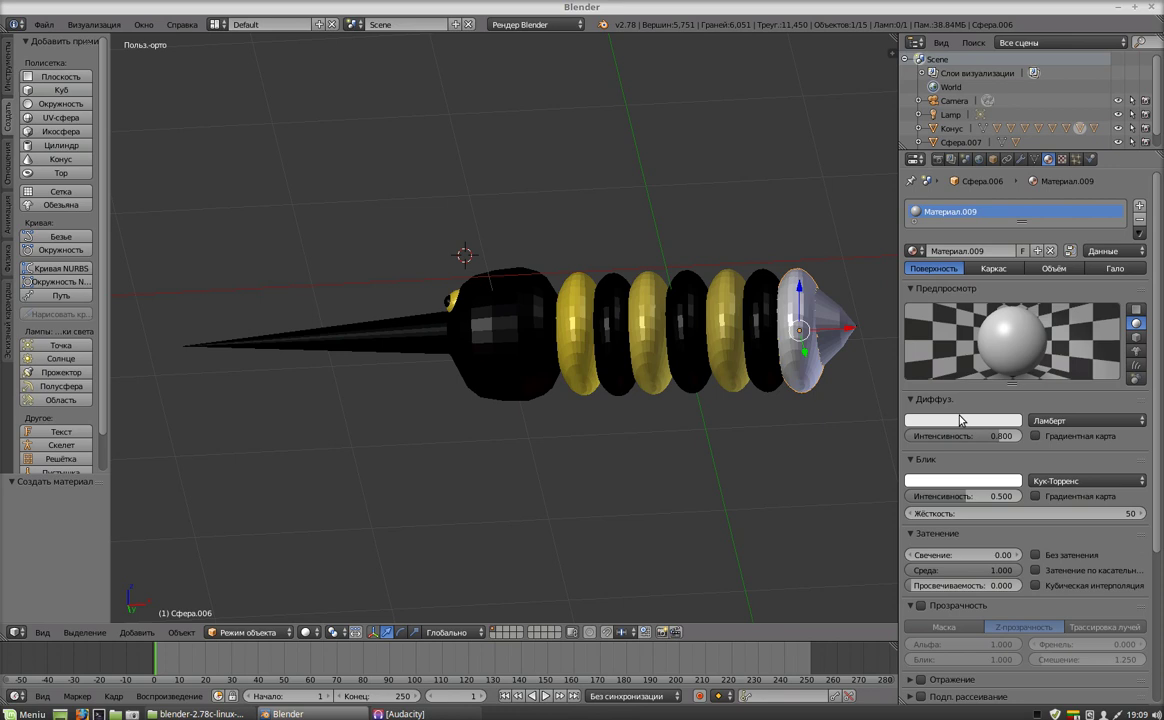
click(960, 420)
click(585, 316)
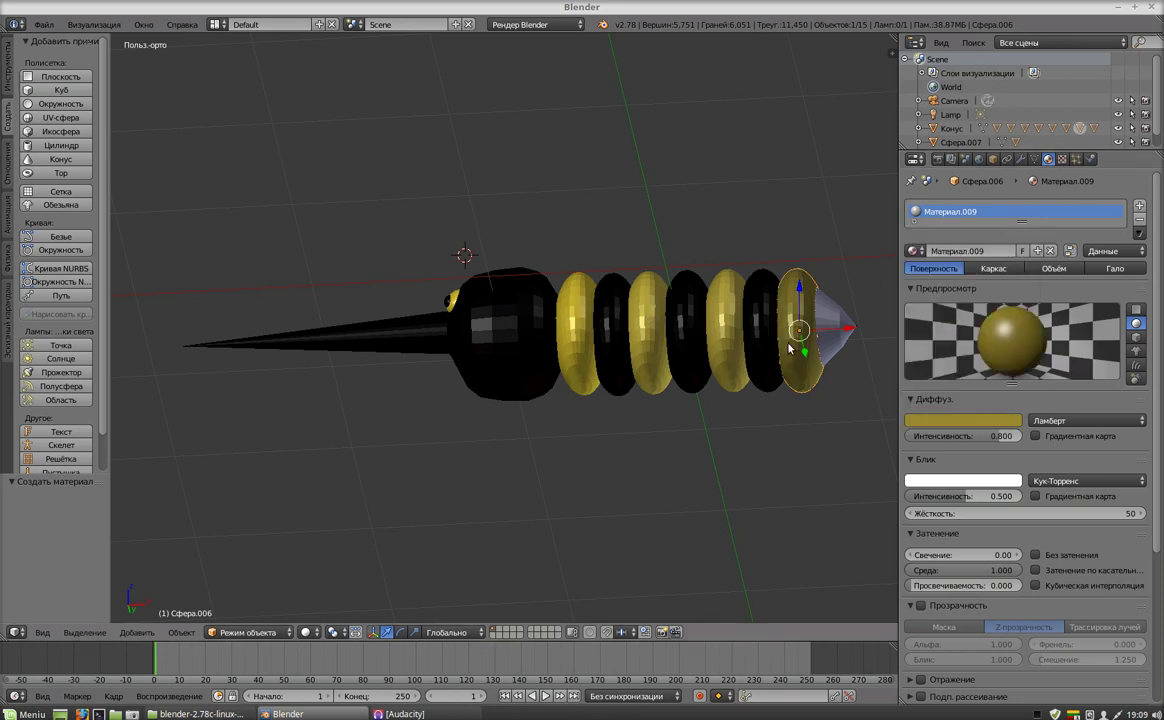
click(962, 418)
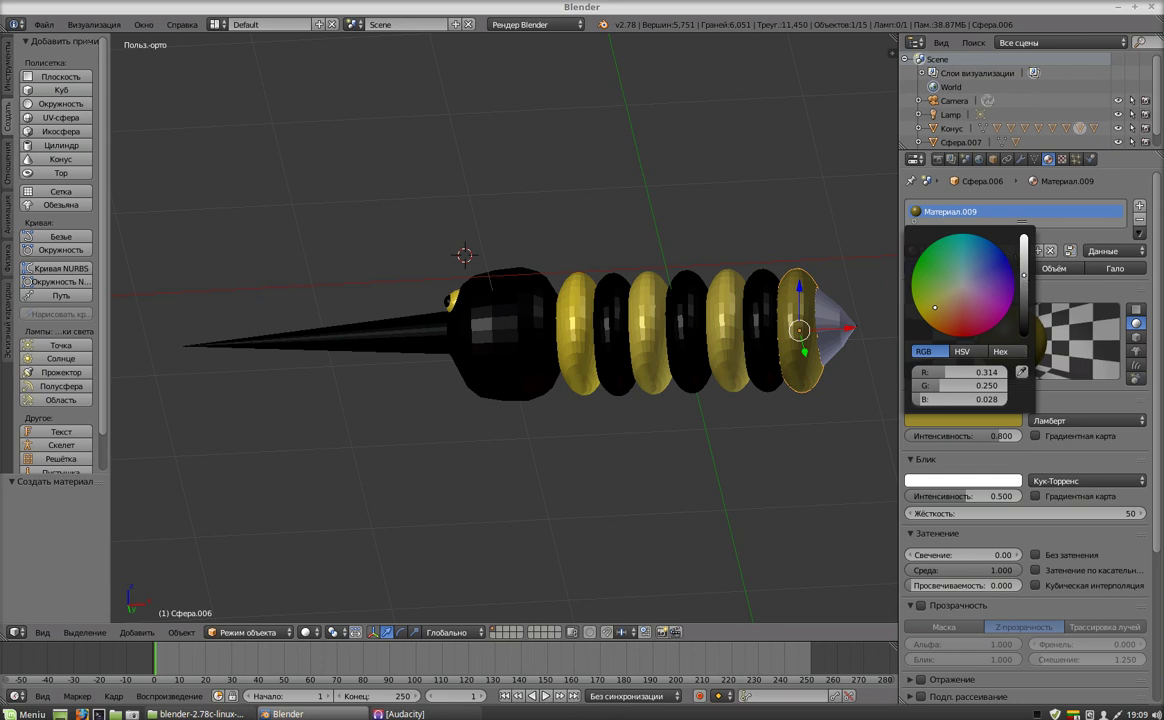
scroll(967, 338, up, 4)
scroll(967, 338, up, 5)
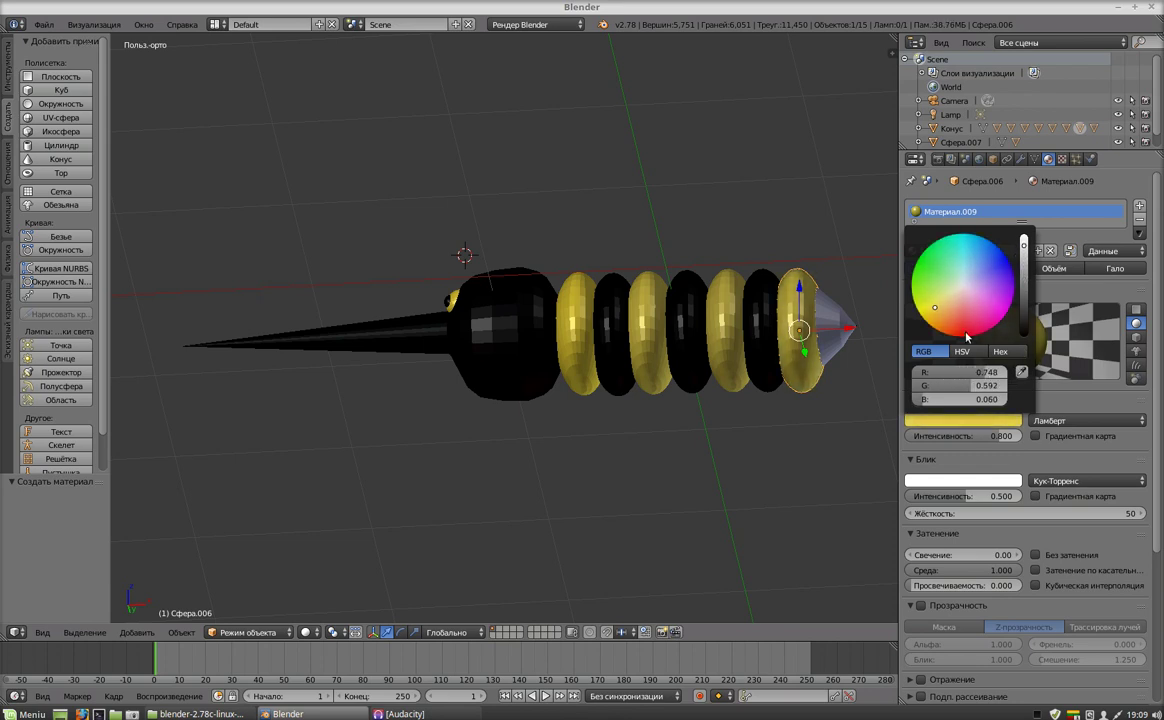
right_click(838, 345)
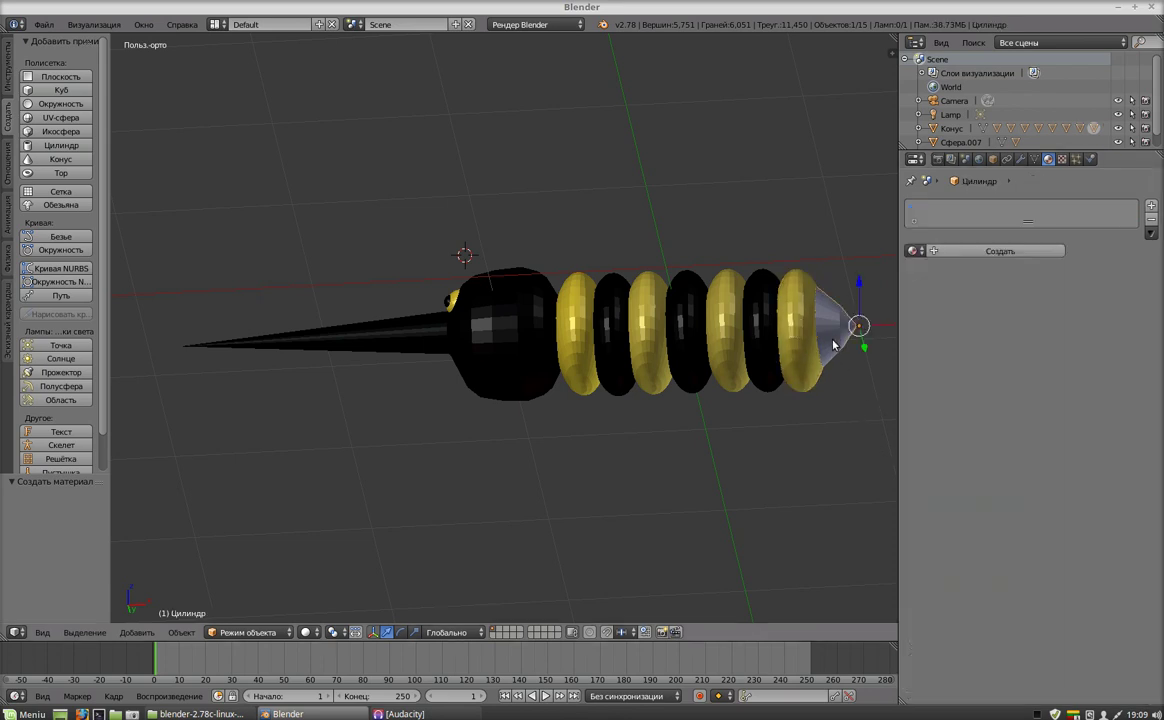
Give the tail cone Цилиндр a new black material, Материал.010, with RGB all 0.
click(987, 250)
click(960, 420)
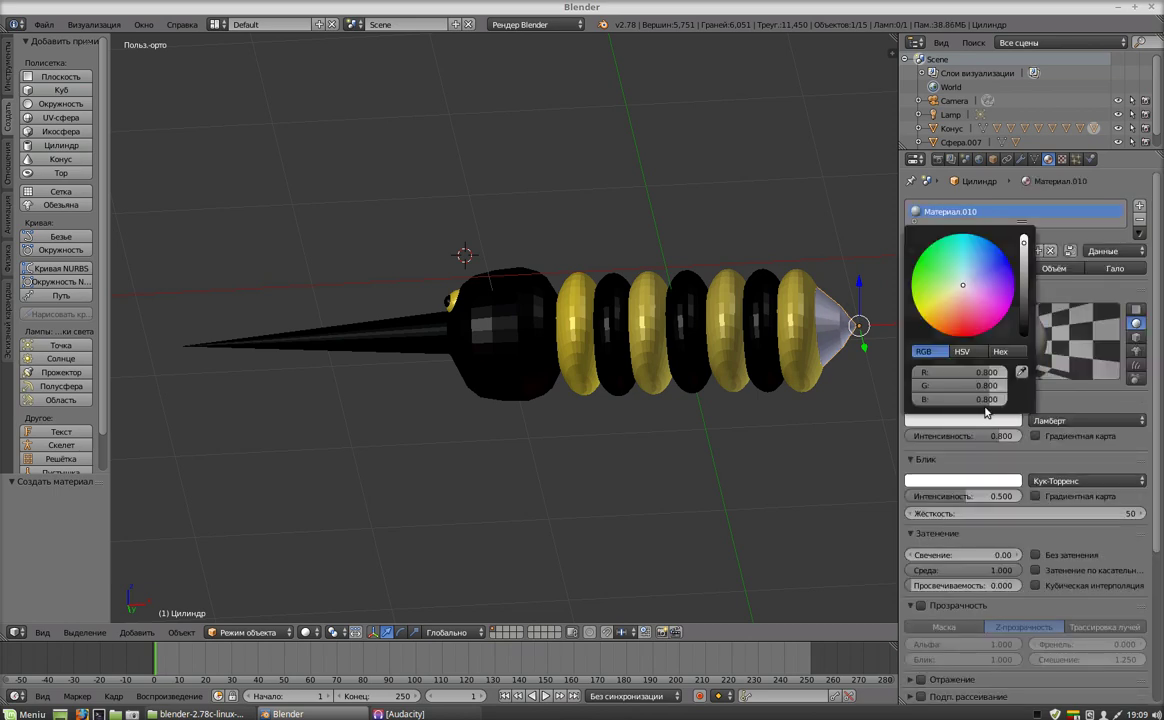
drag(960, 372, 912, 372)
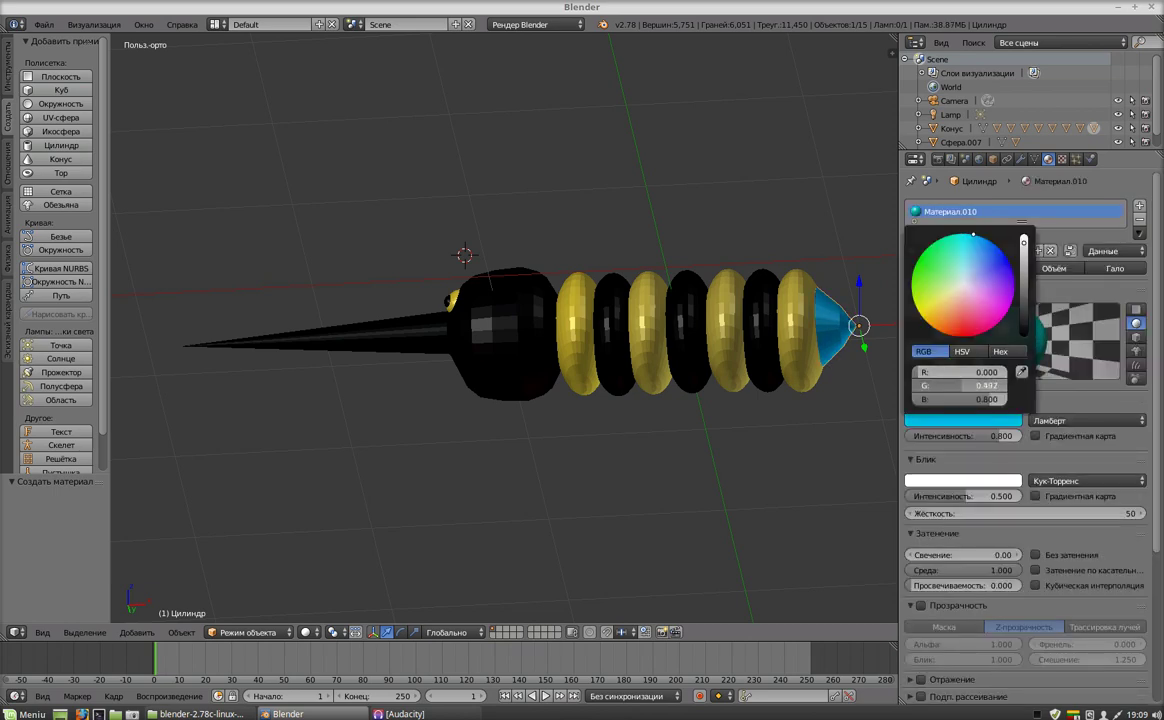
drag(990, 386, 915, 386)
drag(990, 399, 915, 399)
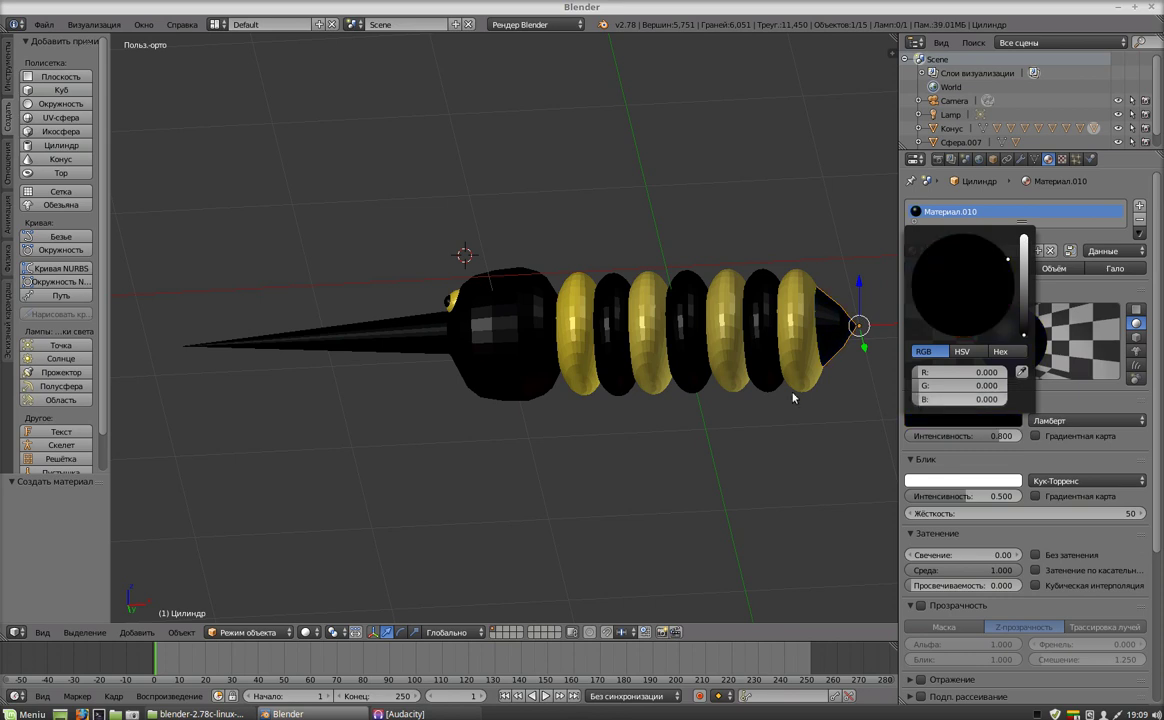
Compare the bee with the front reference photo, then select both eyes with the head cone active.
key(KP_1)
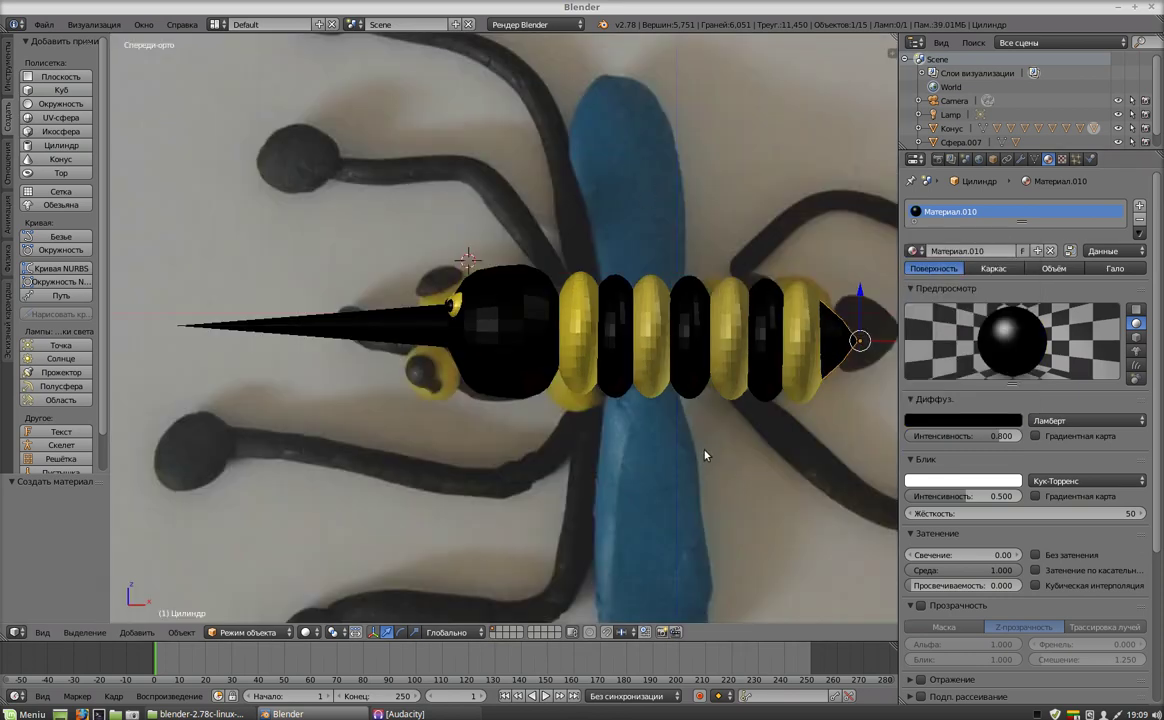
mouse_move(704, 455)
middle_down()
mouse_move(709, 560)
mouse_move(696, 327)
mouse_move(698, 380)
middle_up()
key(KP_1)
right_click(504, 349)
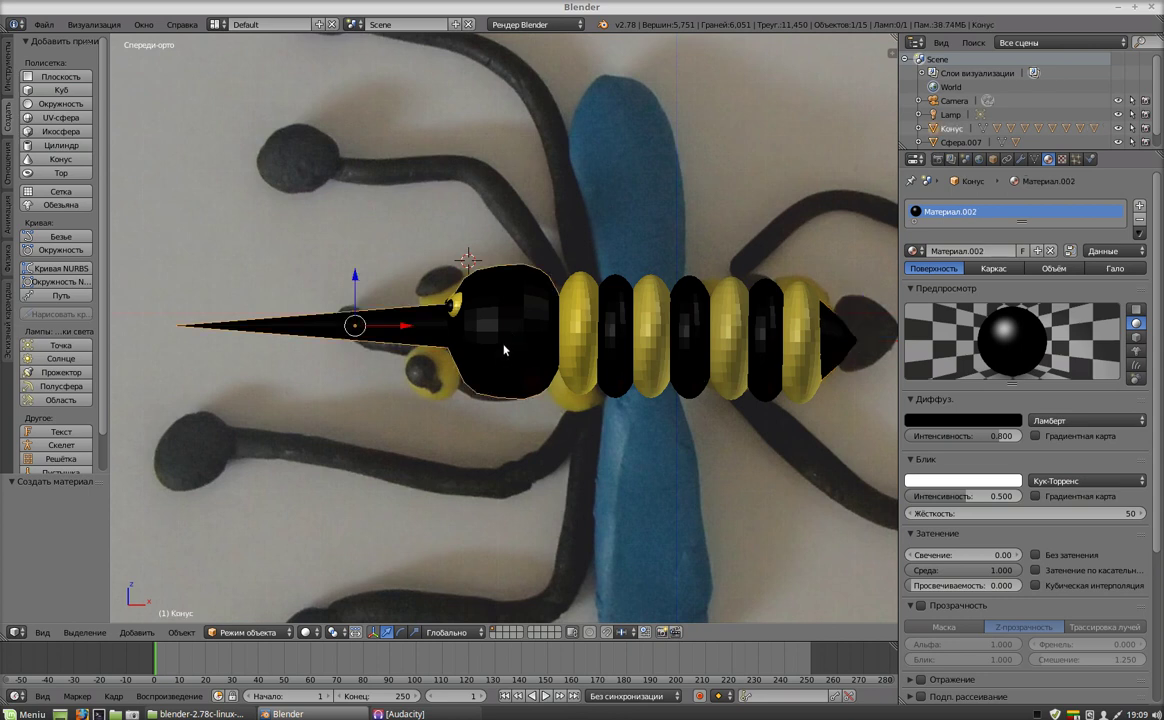
right_click(456, 310)
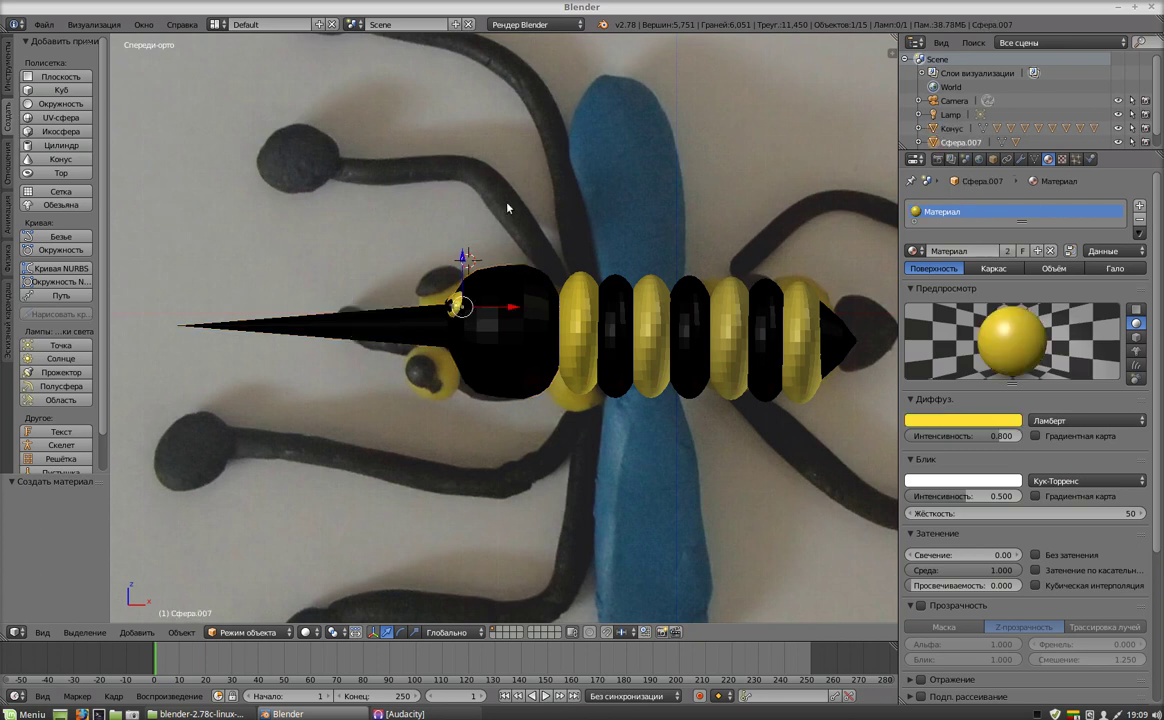
middle_drag(625, 182, 617, 235)
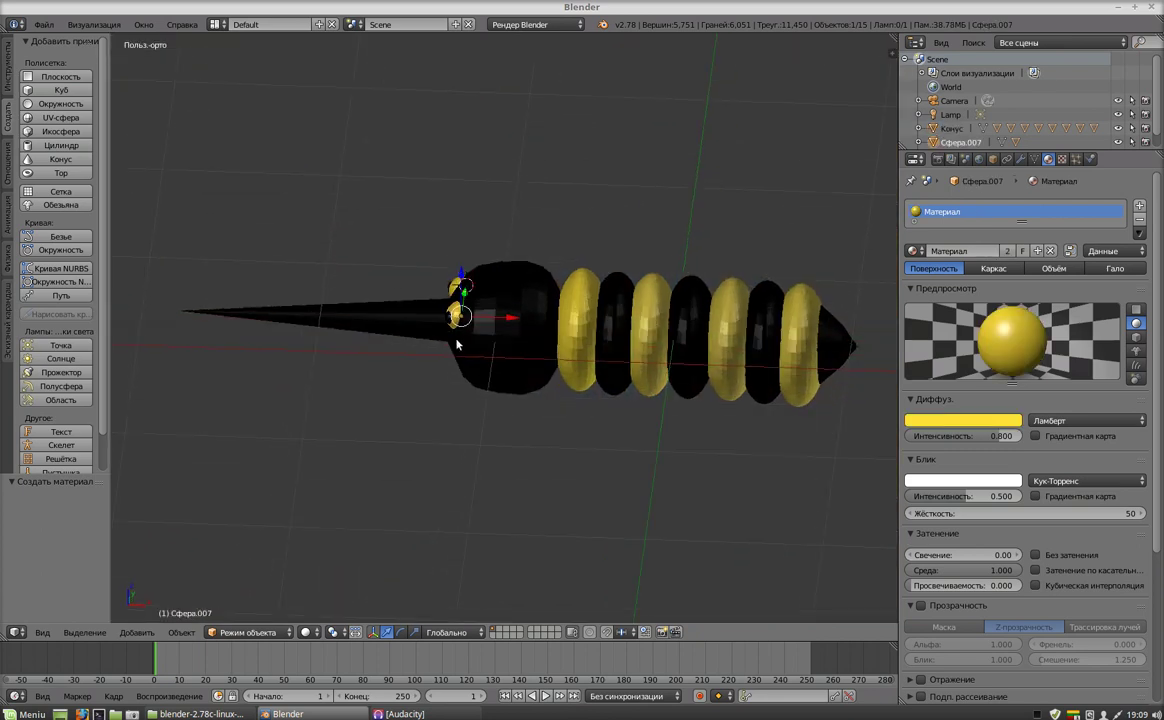
shift+right_click(457, 286)
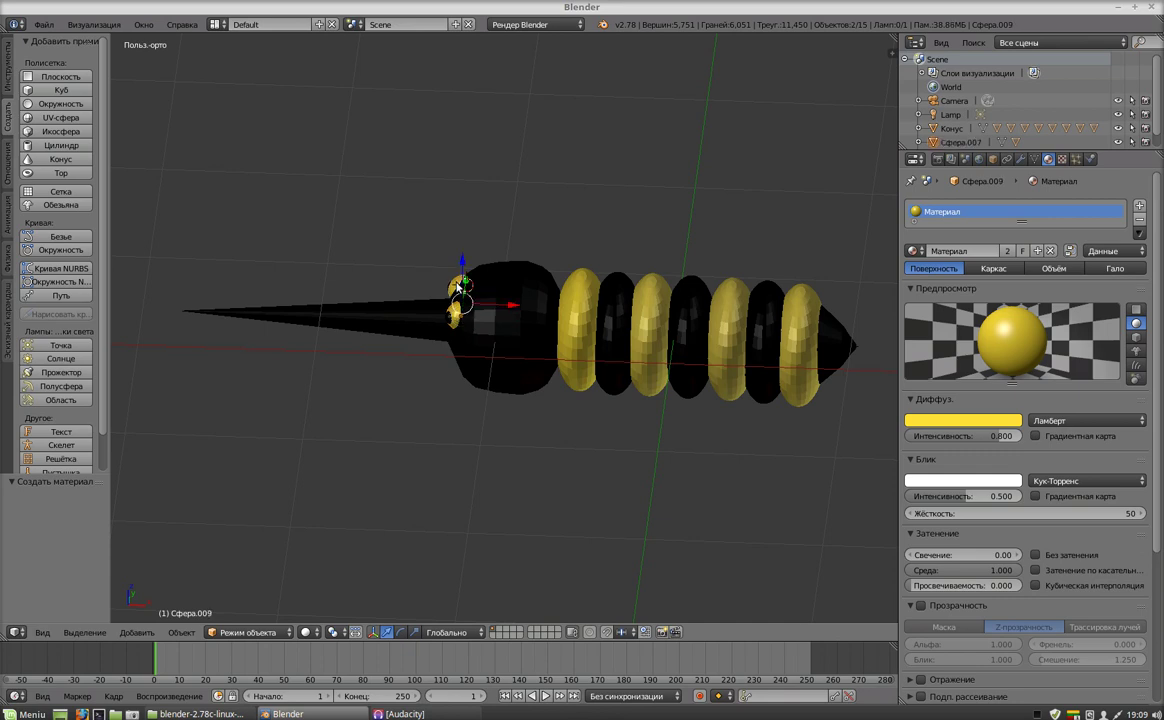
shift+right_click(512, 343)
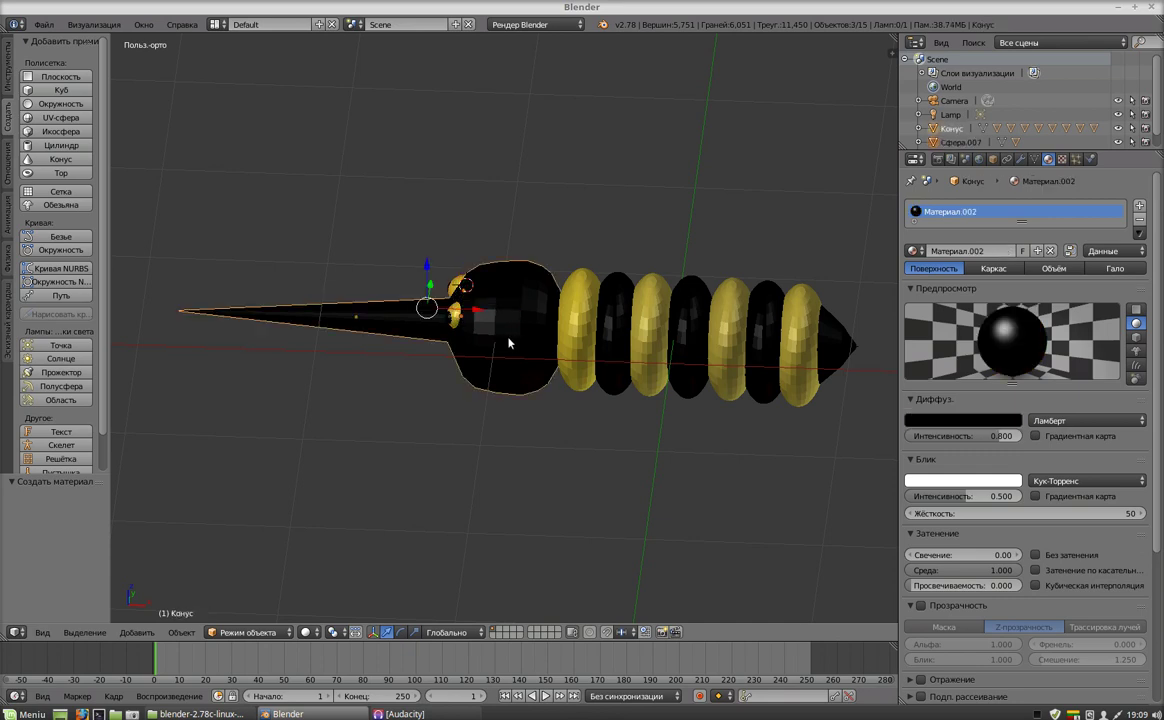
Parent the eyes to the head cone keeping transforms, raise it 0.206 on Z, and view front.
key(ctrl+p)
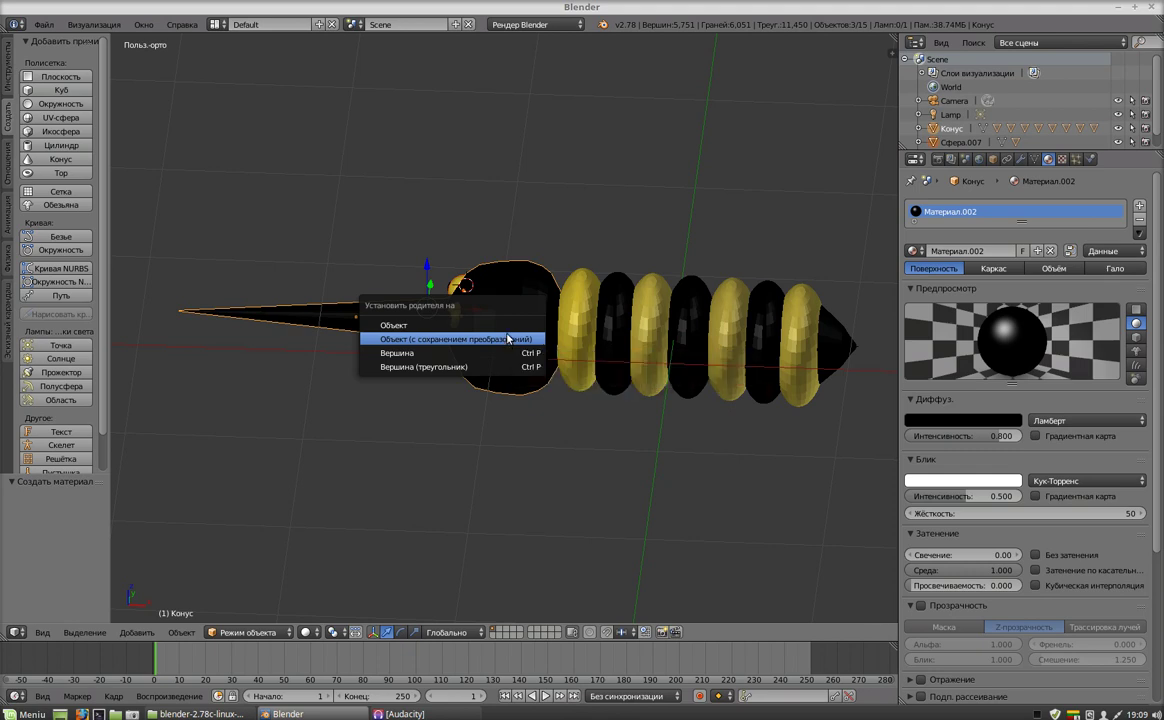
click(509, 341)
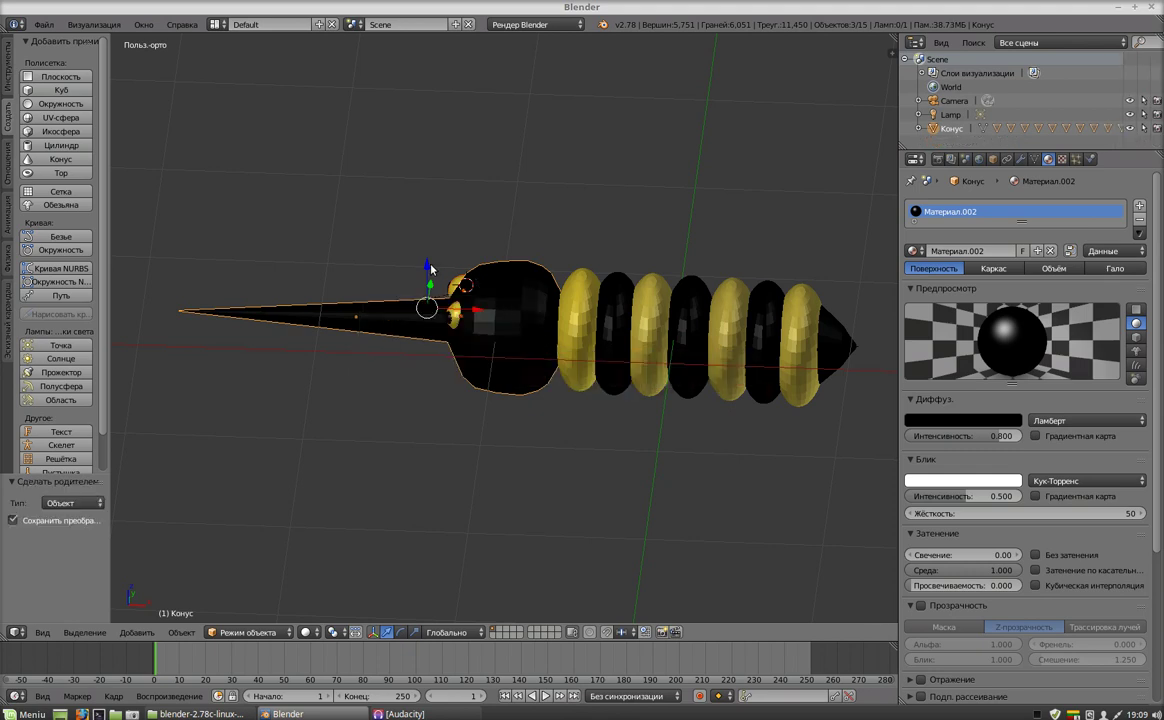
drag(427, 267, 430, 236)
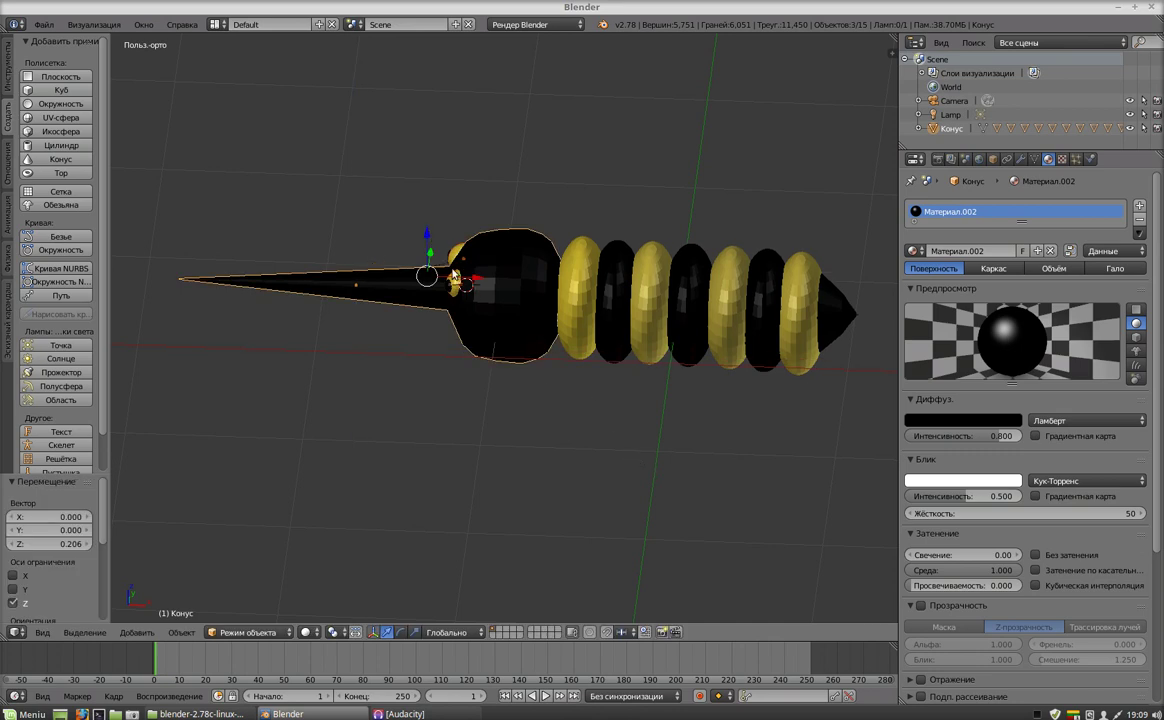
key(KP_1)
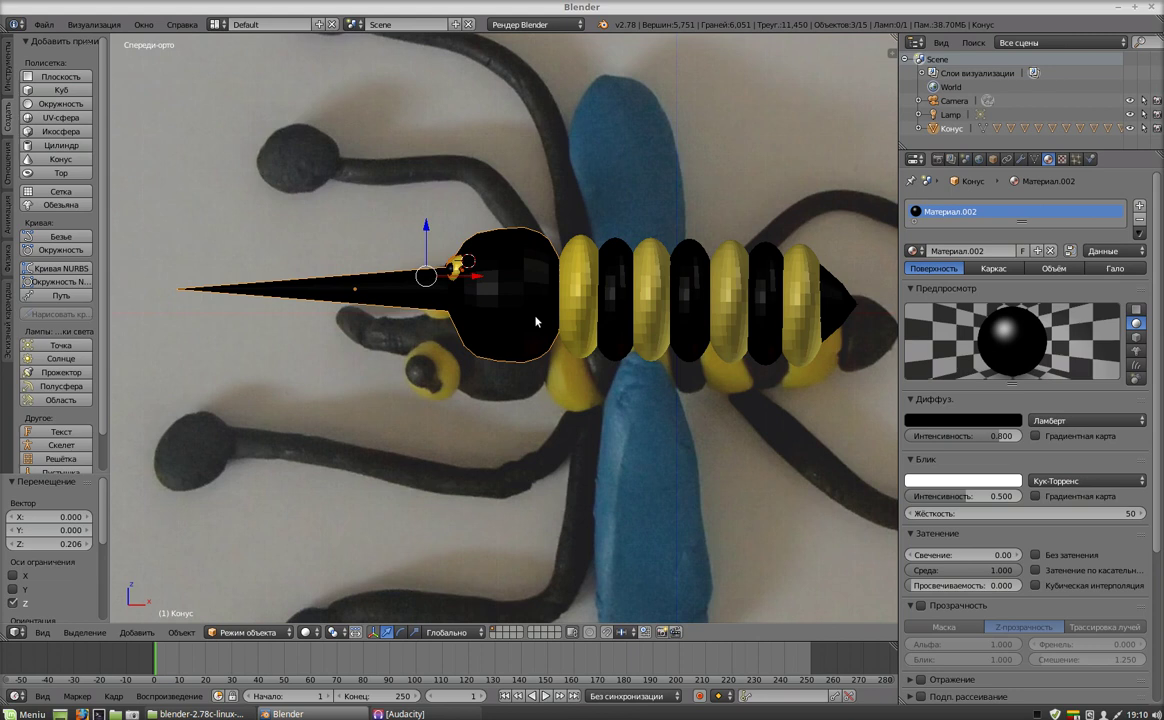
Rotate the head assembly 90° about X and lower it 0.280 on Z.
key(r)
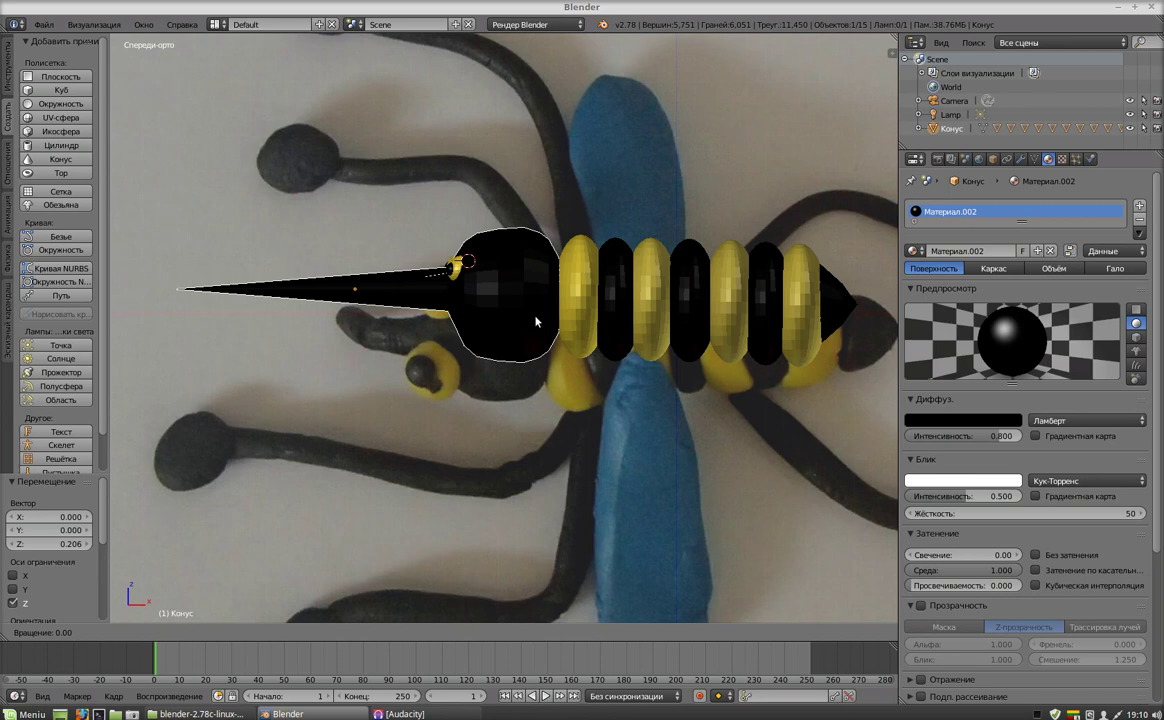
text(x)
text(90)
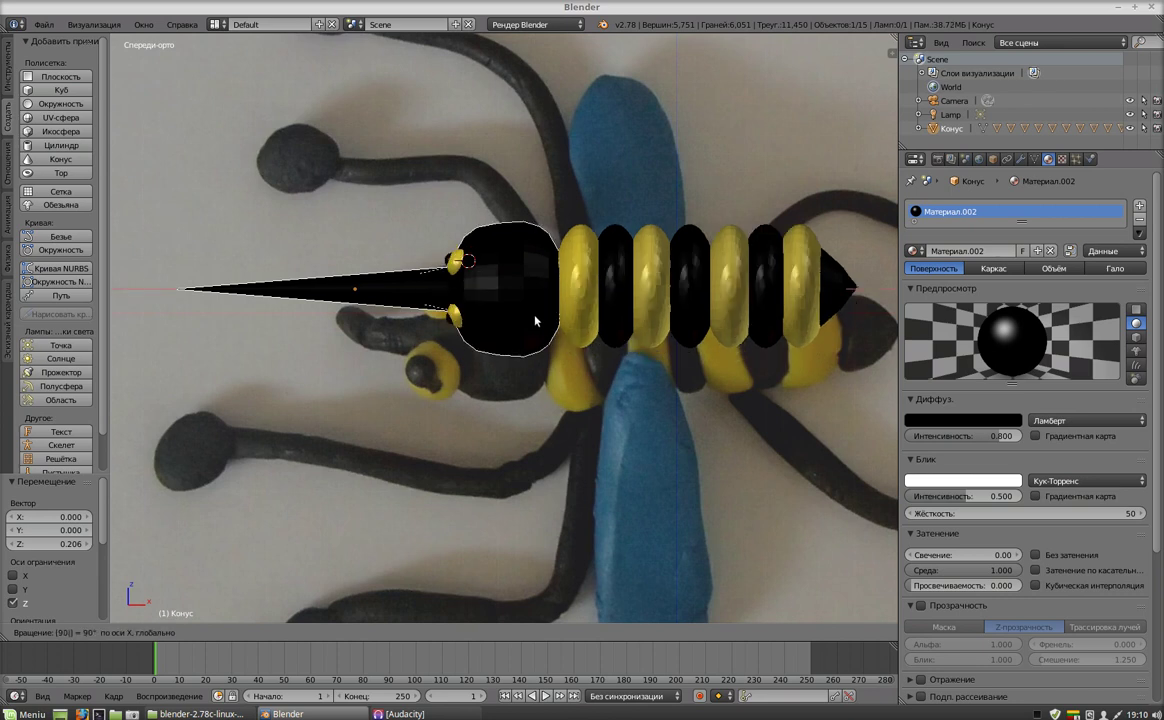
key(Return)
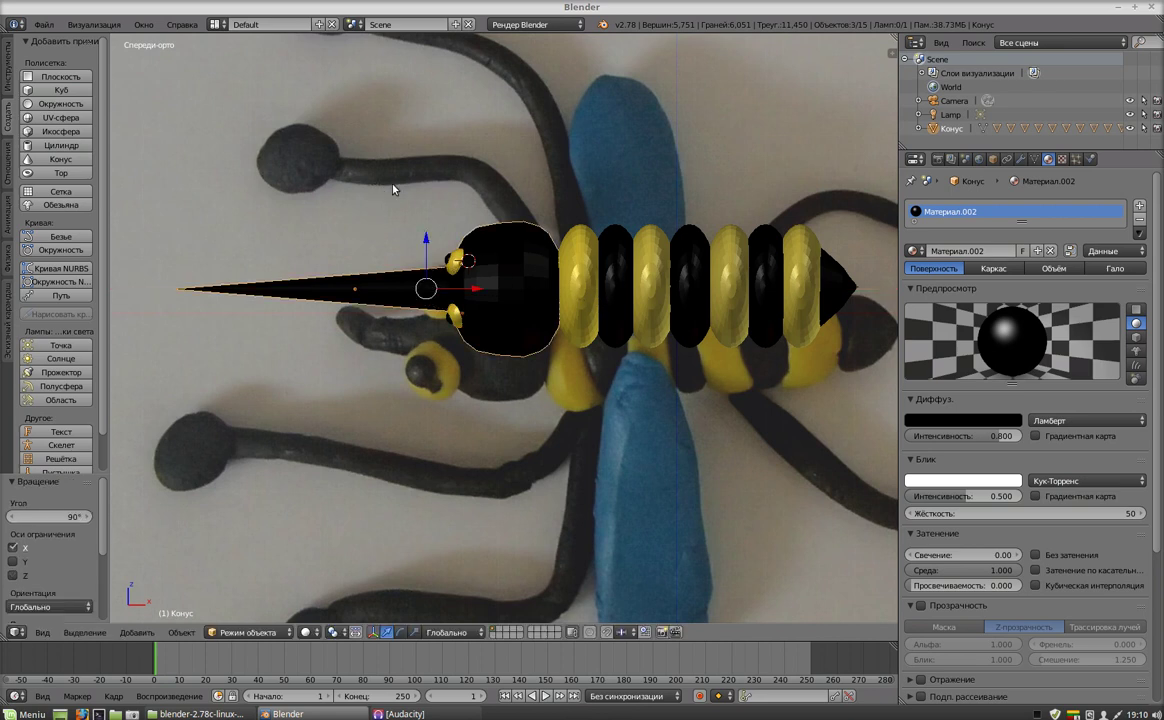
key(g)
key(z)
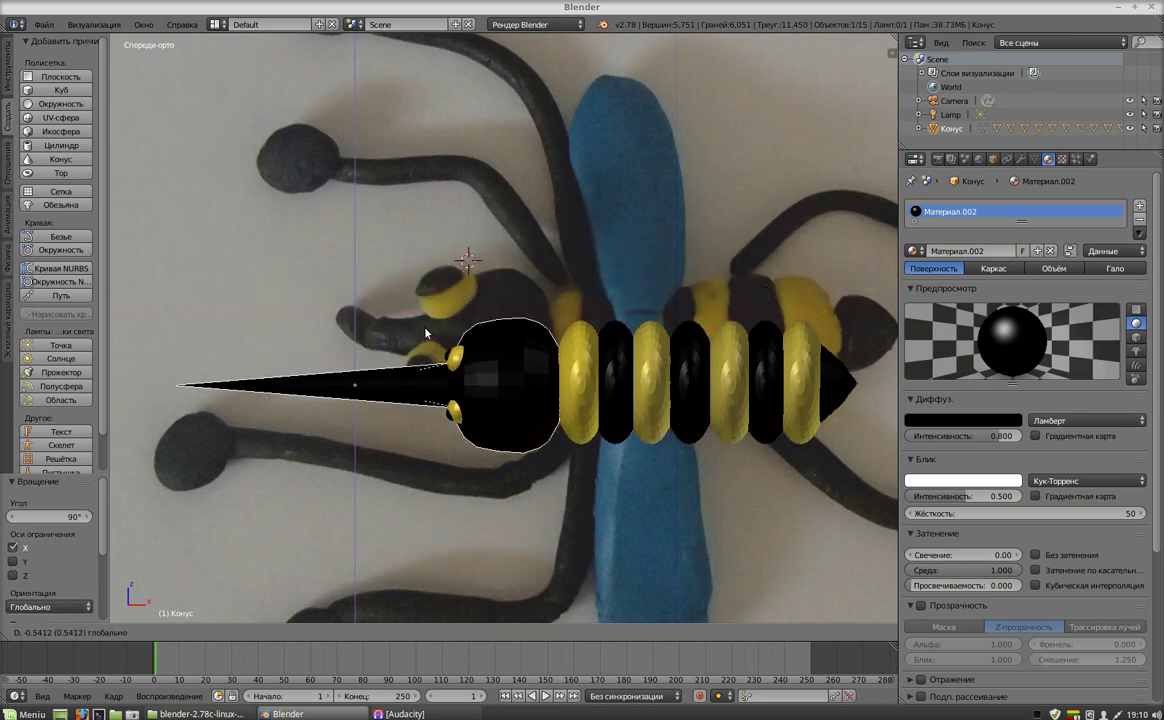
click(479, 337)
Shift the assembly along X to settle at X -0.070.
key(g)
key(x)
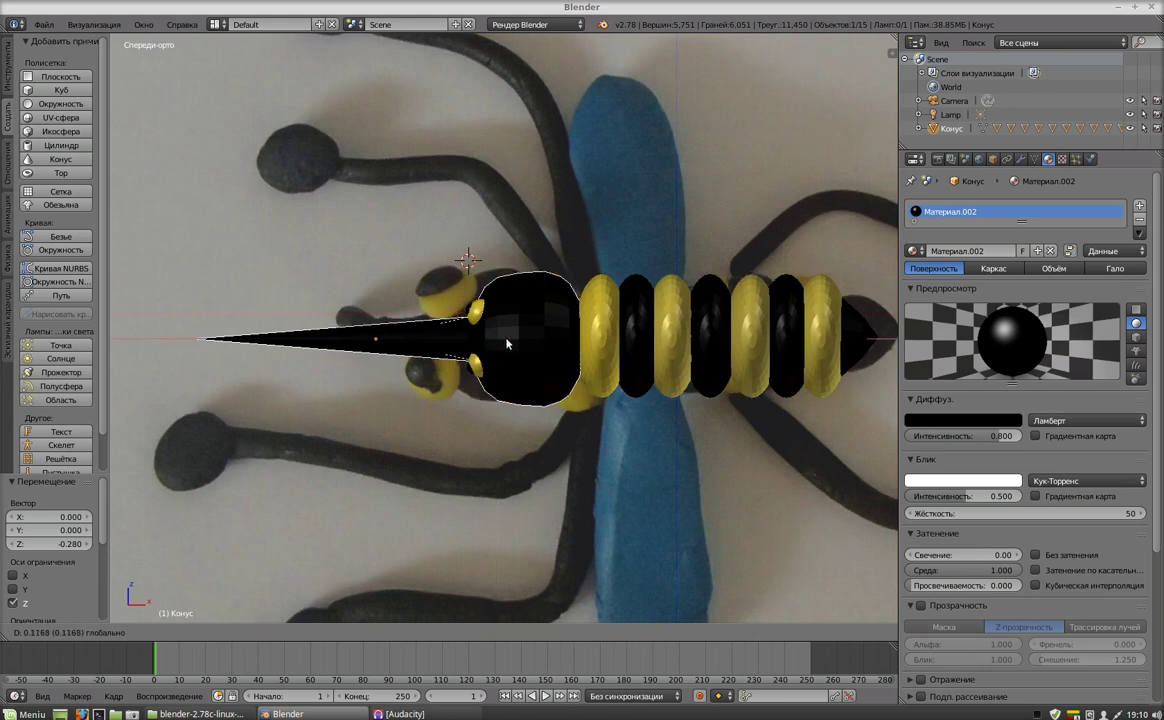
click(498, 345)
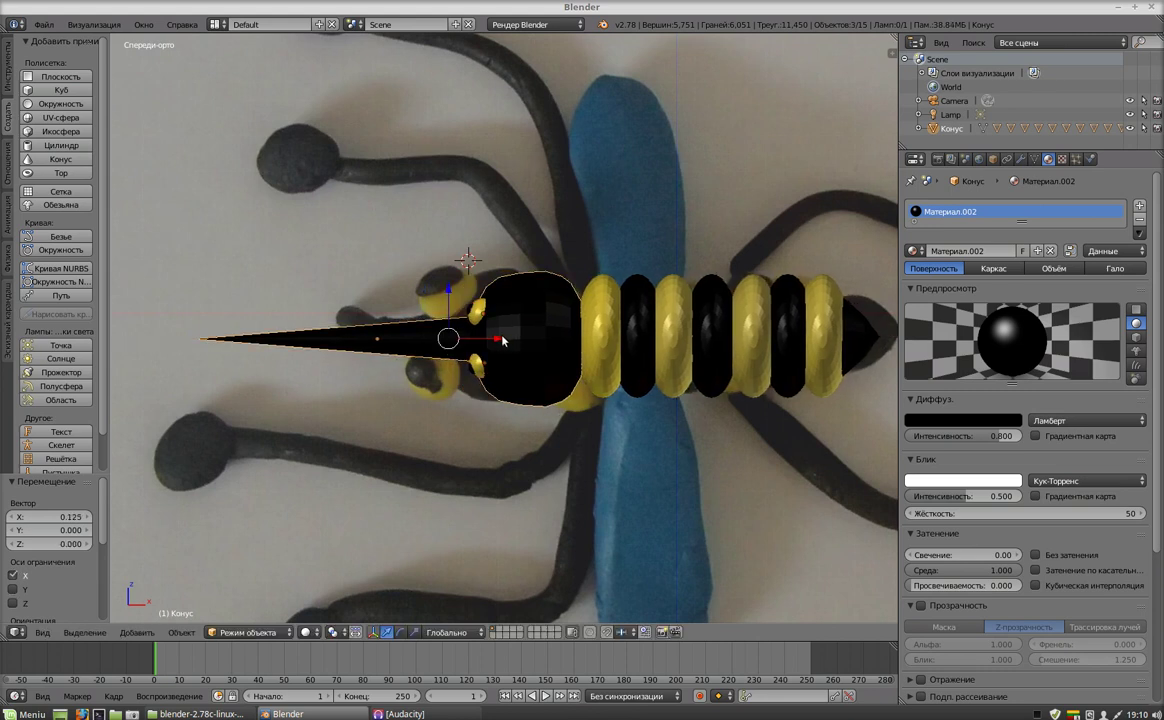
key(g)
key(x)
click(487, 337)
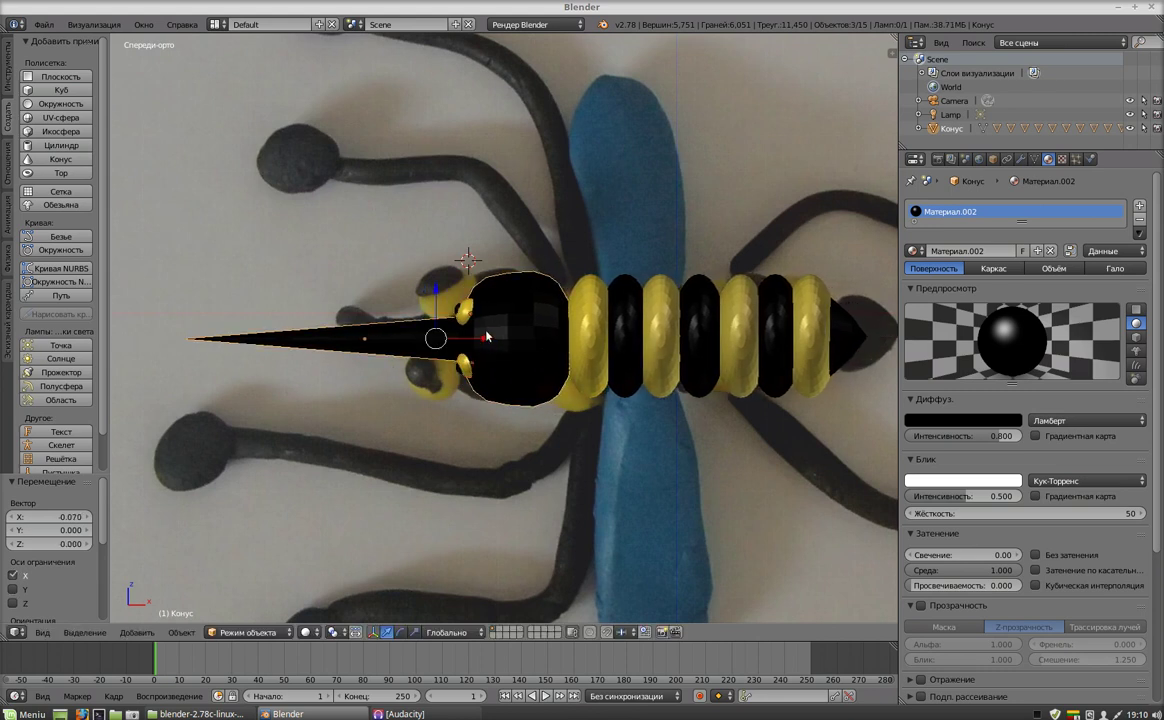
click(7, 78)
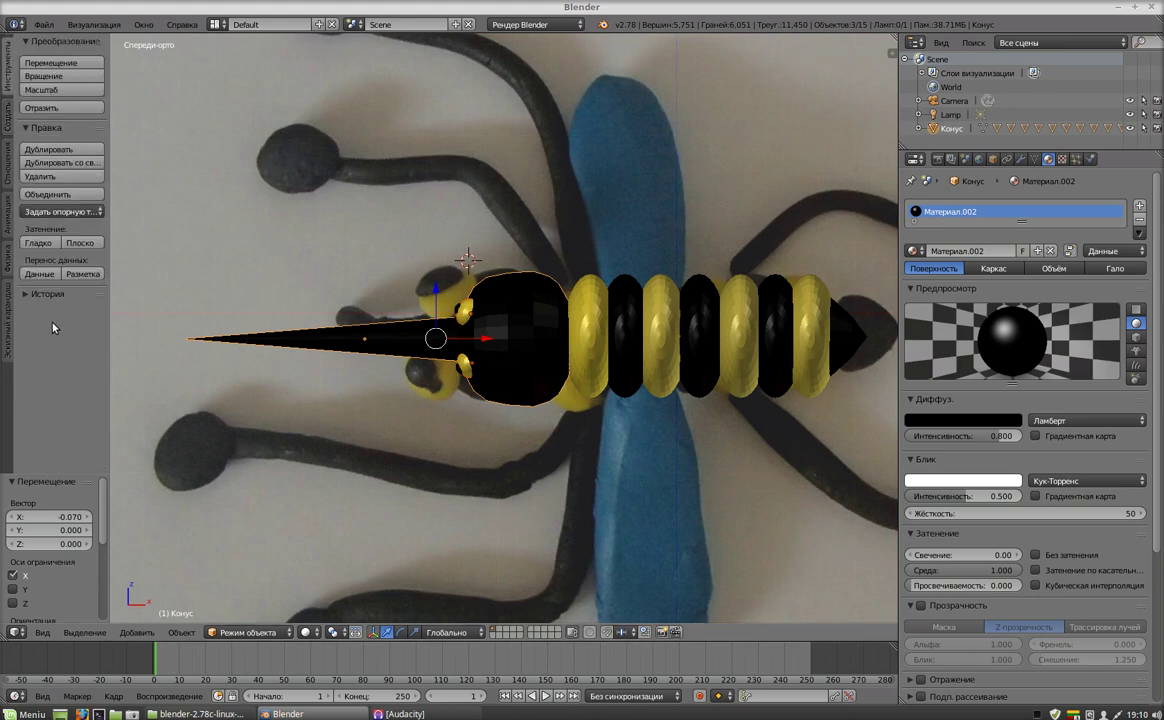
Set smooth shading on the head cone, then on all body rings and the tail cone.
click(40, 243)
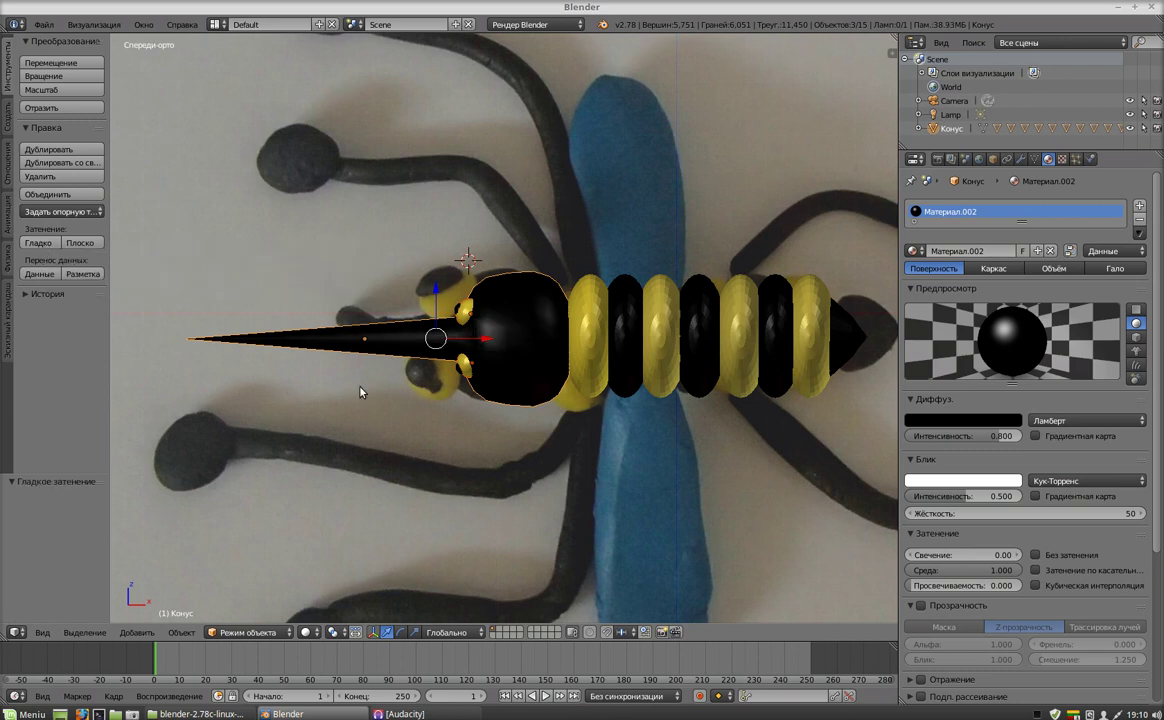
right_click(466, 317)
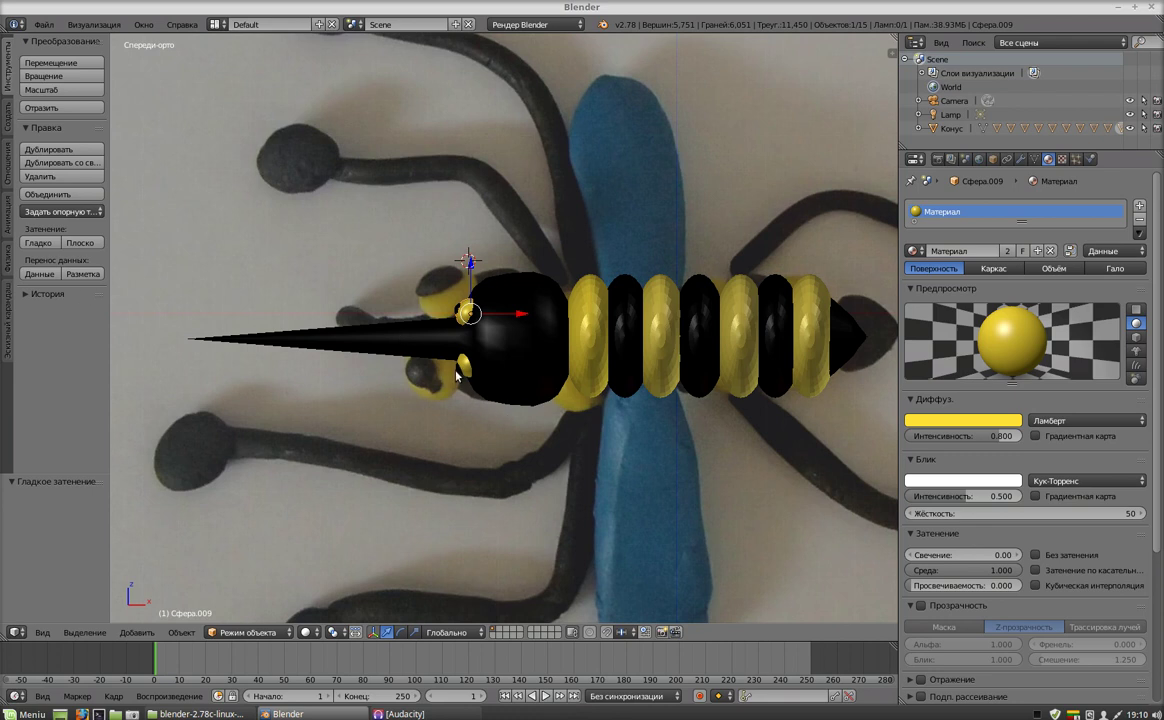
right_click(583, 343)
right_click(642, 340)
right_click(668, 338)
right_click(708, 352)
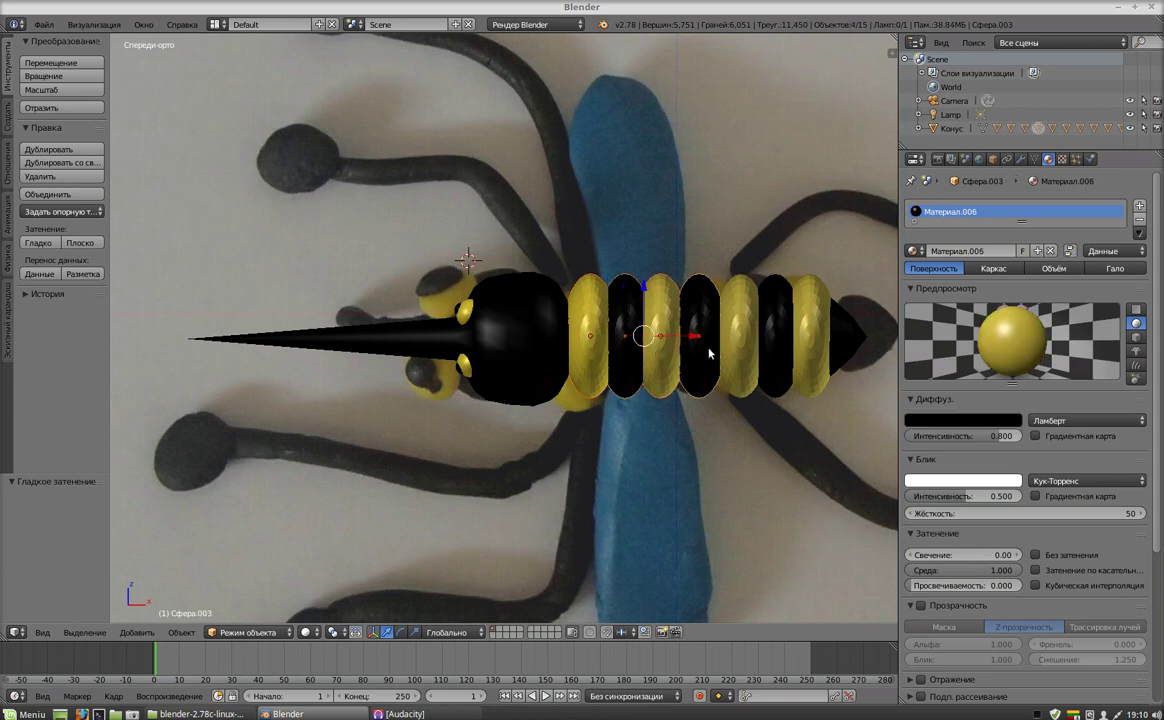
shift+right_click(738, 340)
shift+right_click(776, 342)
shift+right_click(818, 352)
shift+right_click(845, 335)
click(46, 245)
Inspect the smoothed bee from front, right, top and free perspective views.
mouse_move(692, 494)
middle_down()
mouse_move(683, 501)
mouse_move(662, 400)
mouse_move(595, 382)
mouse_move(701, 383)
mouse_move(704, 436)
mouse_move(703, 421)
middle_up()
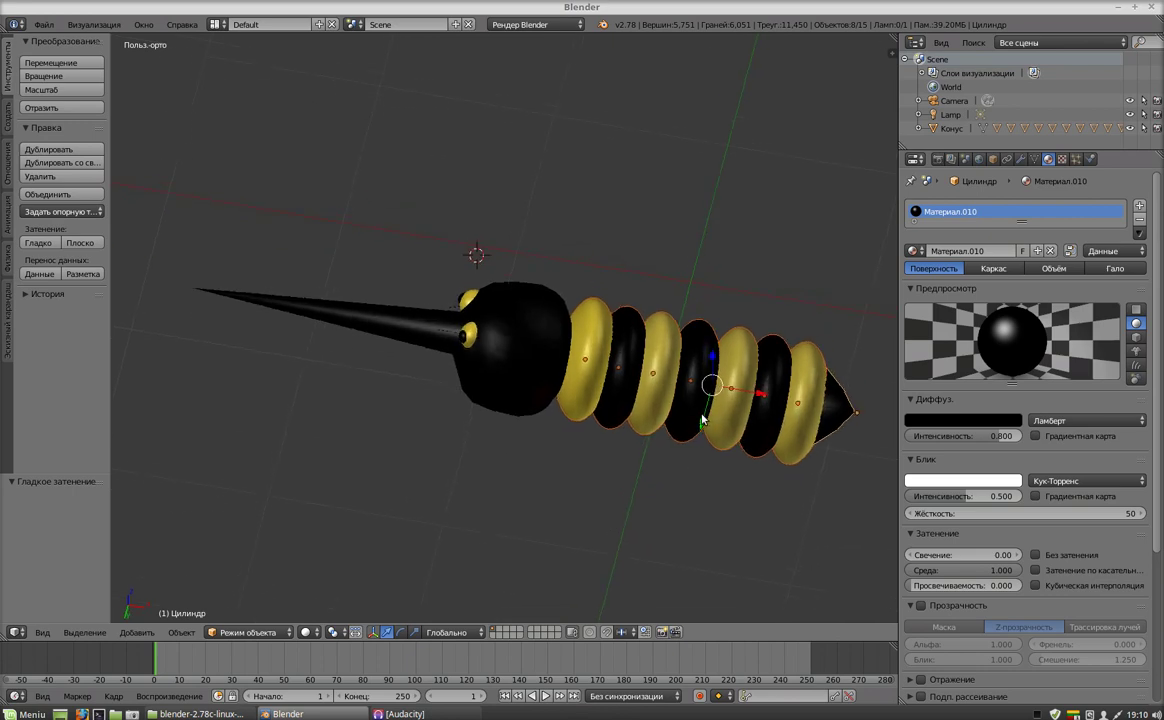
key(KP_1)
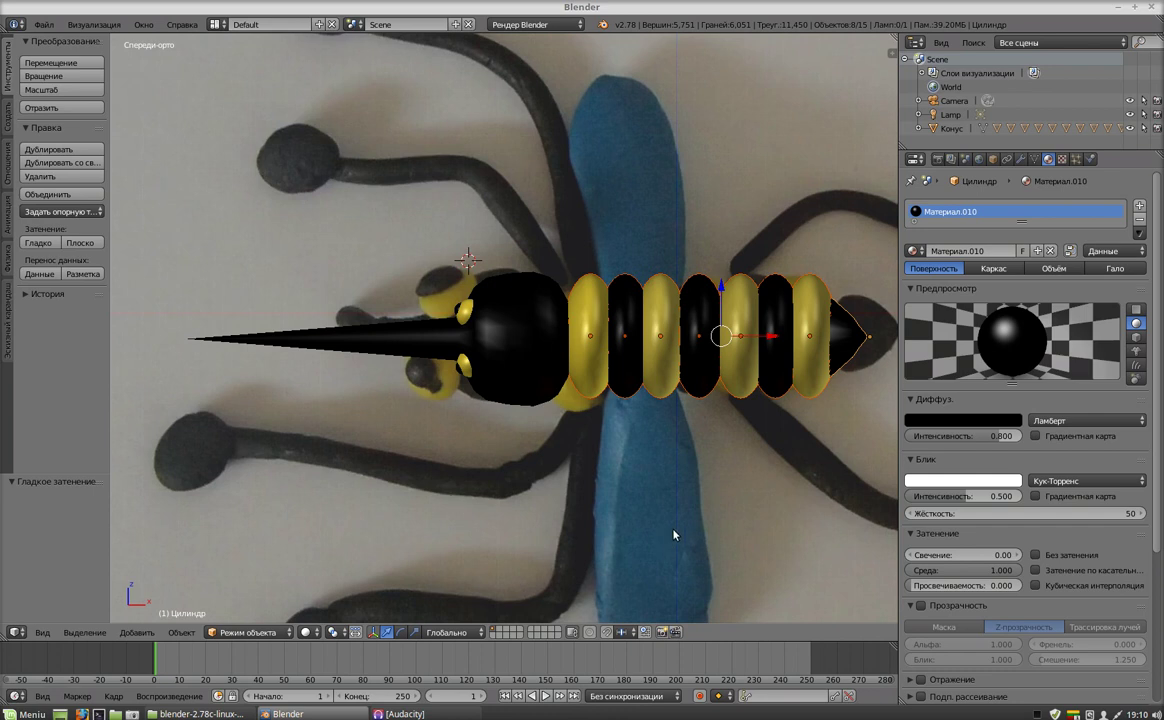
key(KP_3)
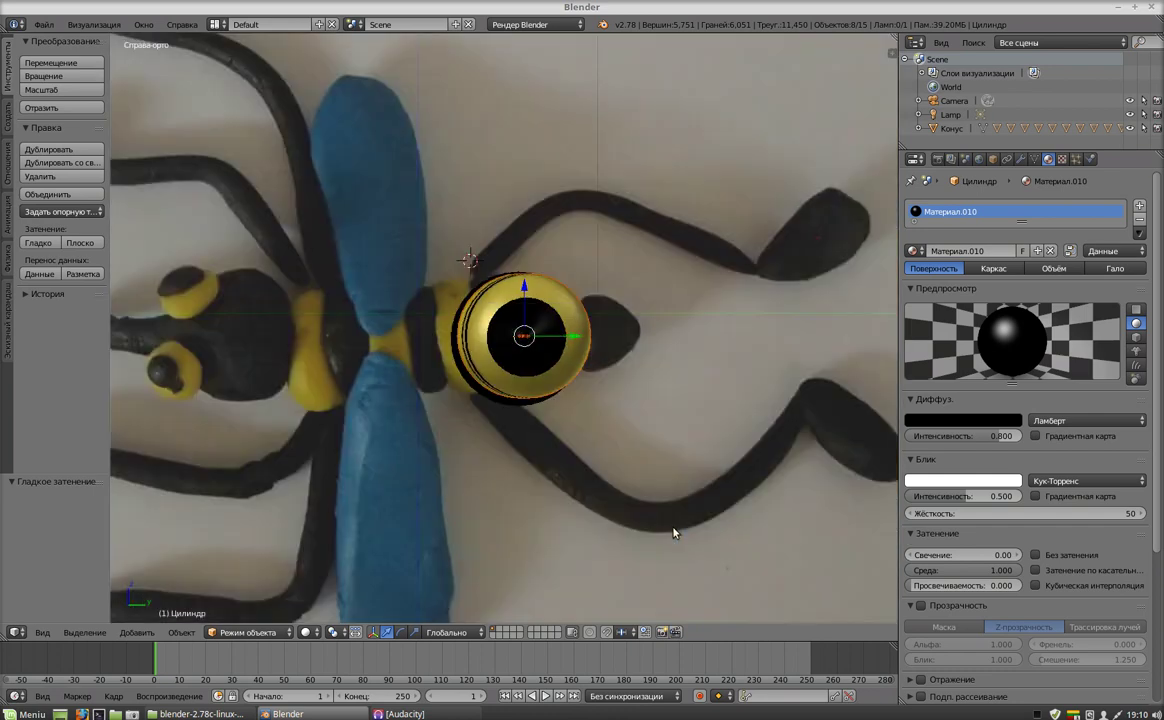
key(KP_Decimal)
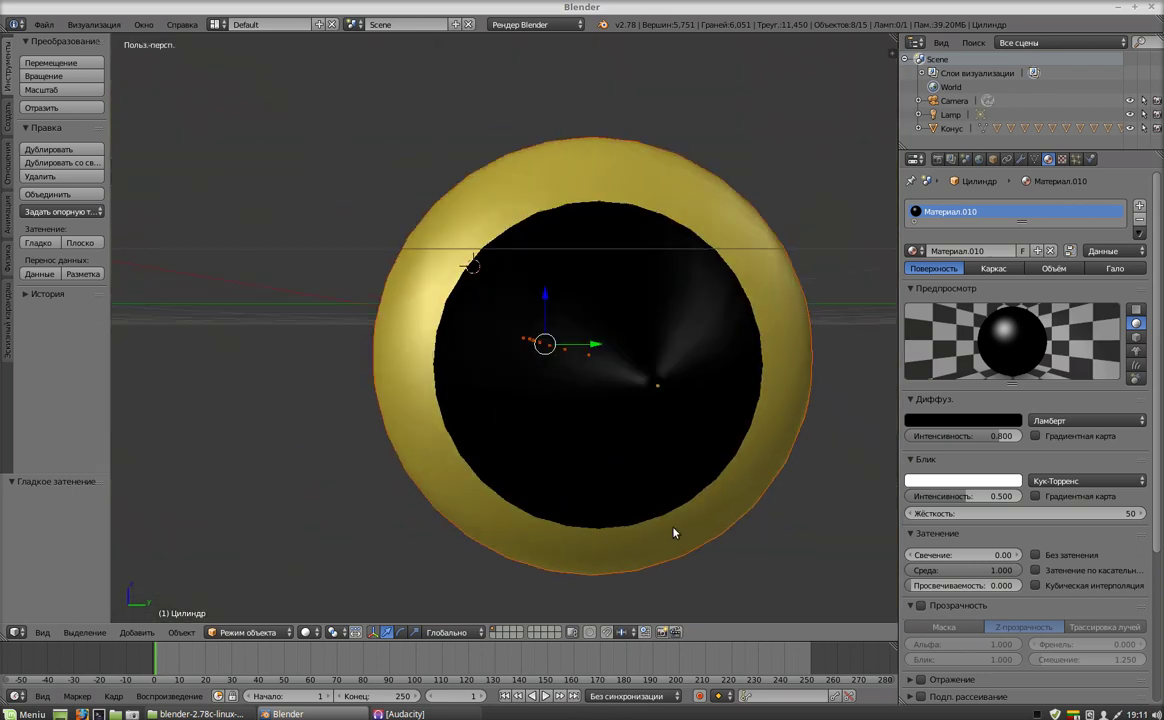
key(KP_7)
key(KP_9)
key(KP_2)
key(KP_2)
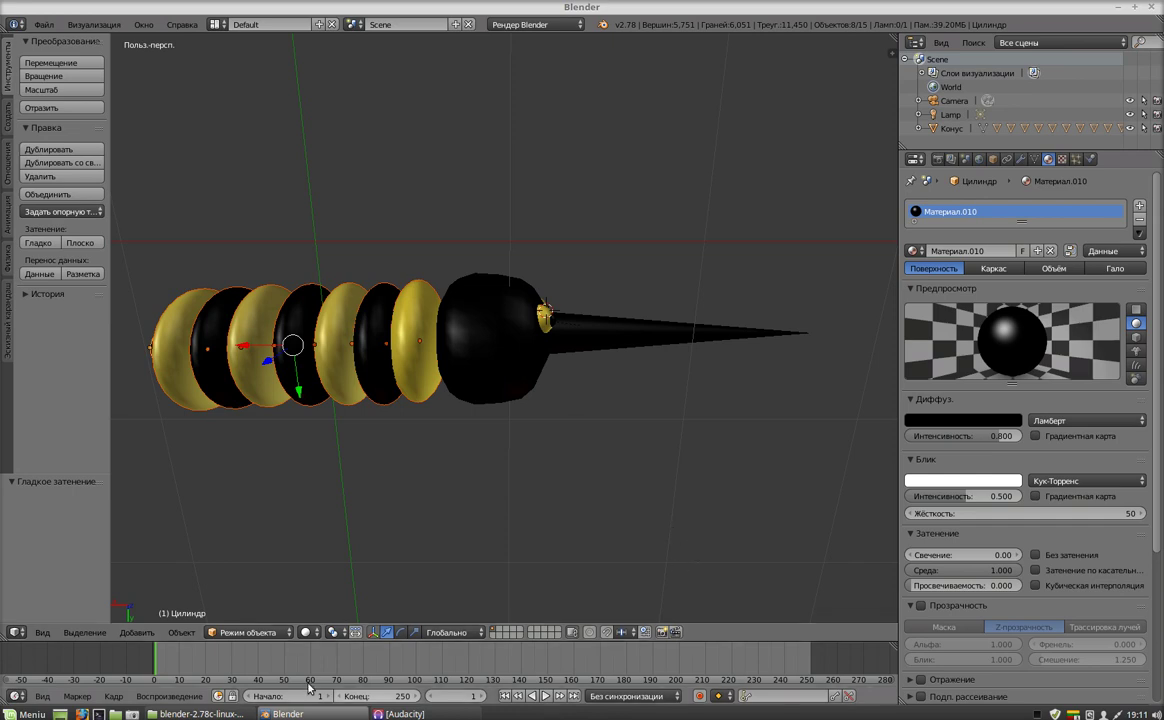
Enter Edit Mode on the tail cone and switch viewport shading to Wireframe.
click(288, 636)
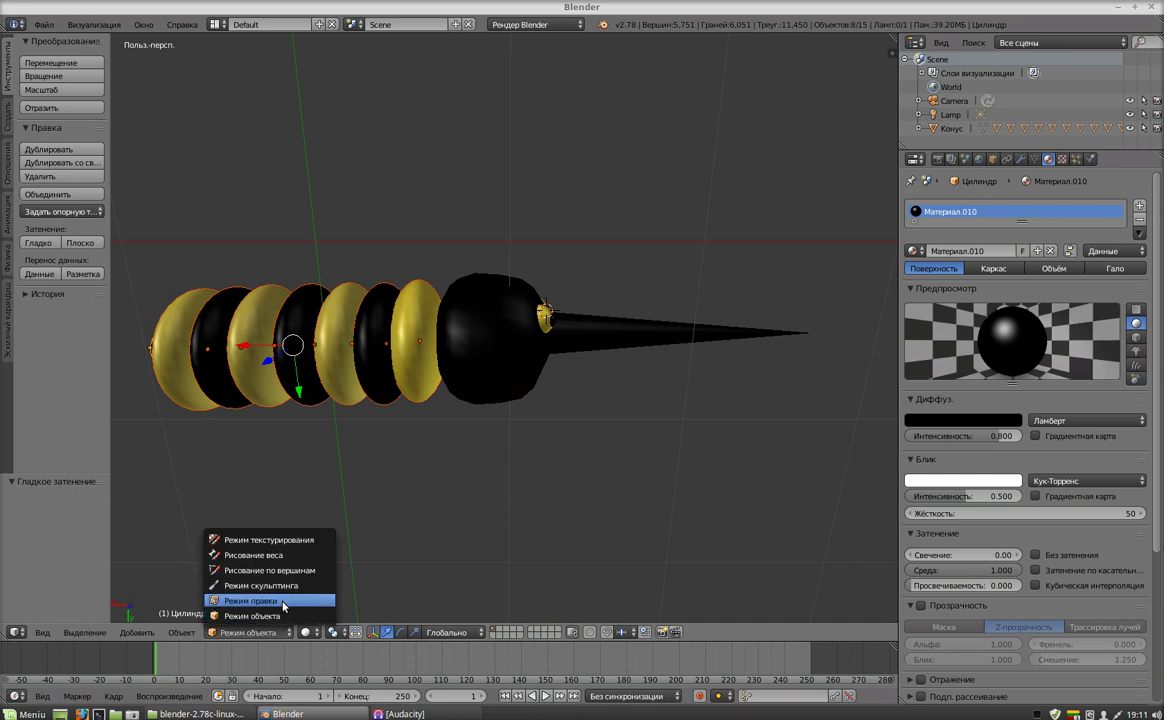
click(255, 600)
click(315, 632)
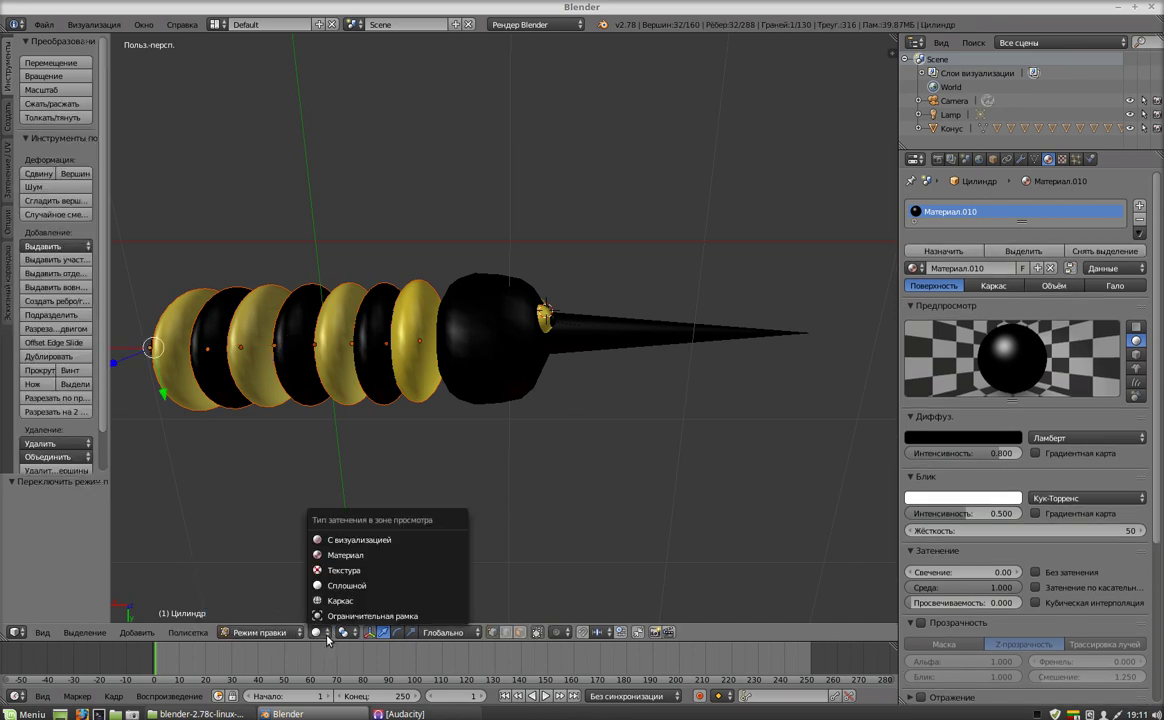
click(307, 550)
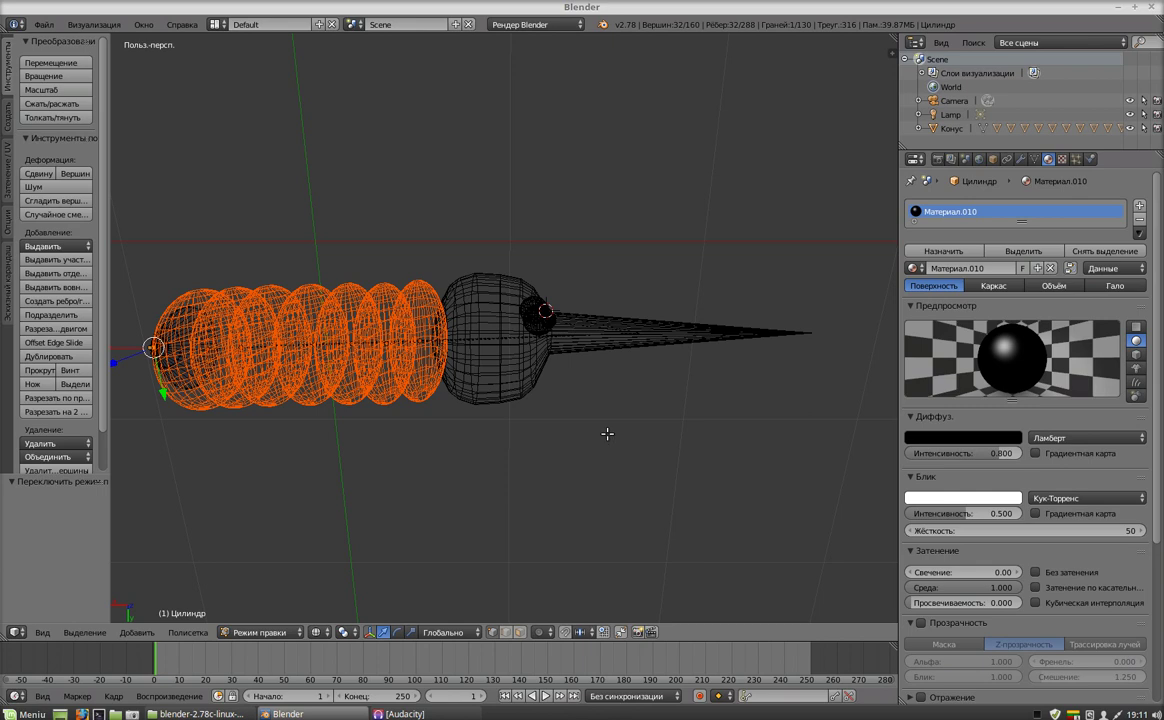
Clear the selection, toggle to Object Mode and back into Edit Mode on the tail cone.
key(a)
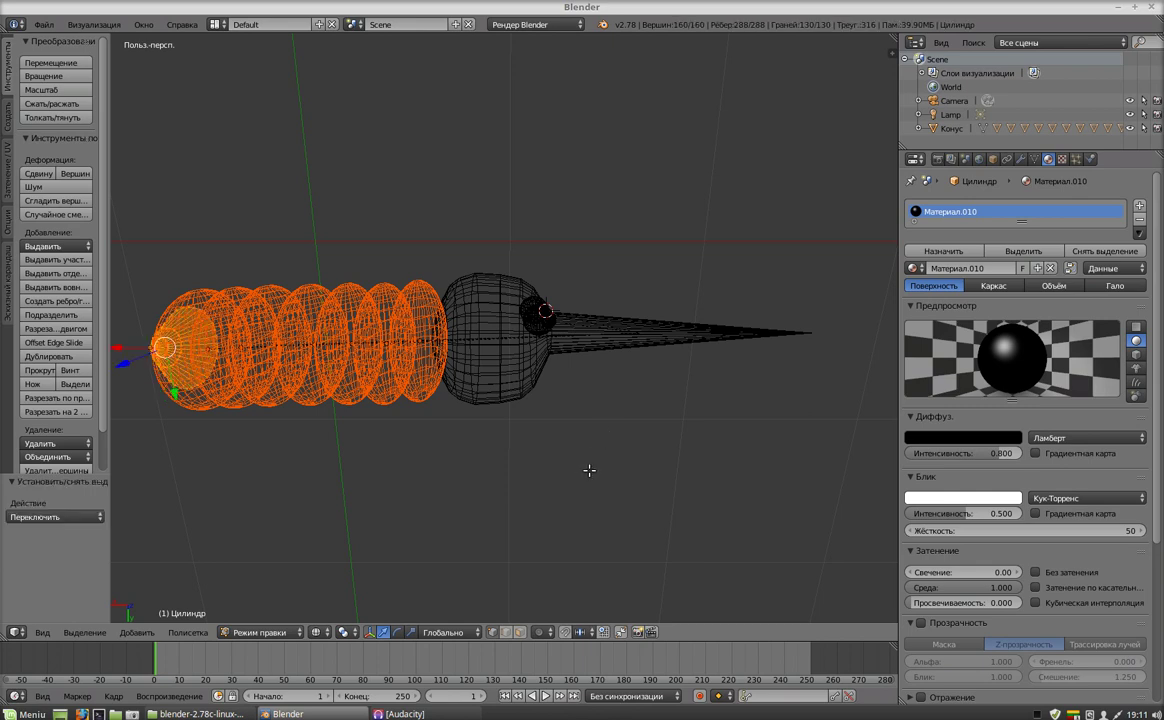
key(a)
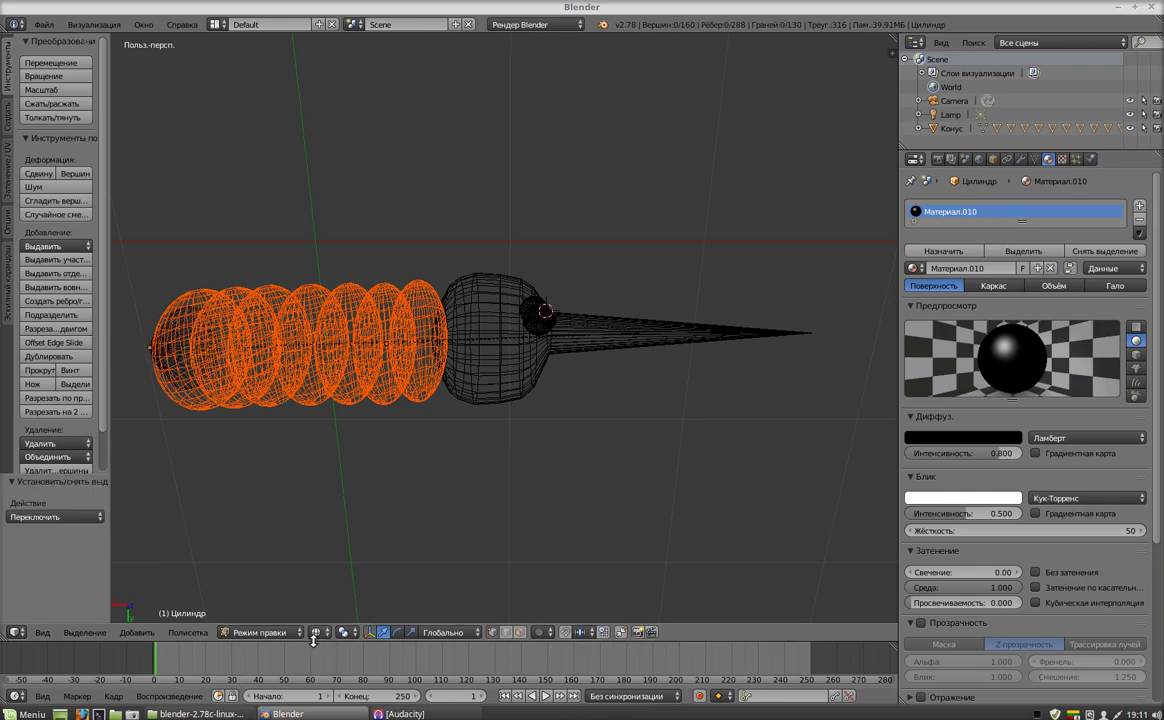
click(297, 640)
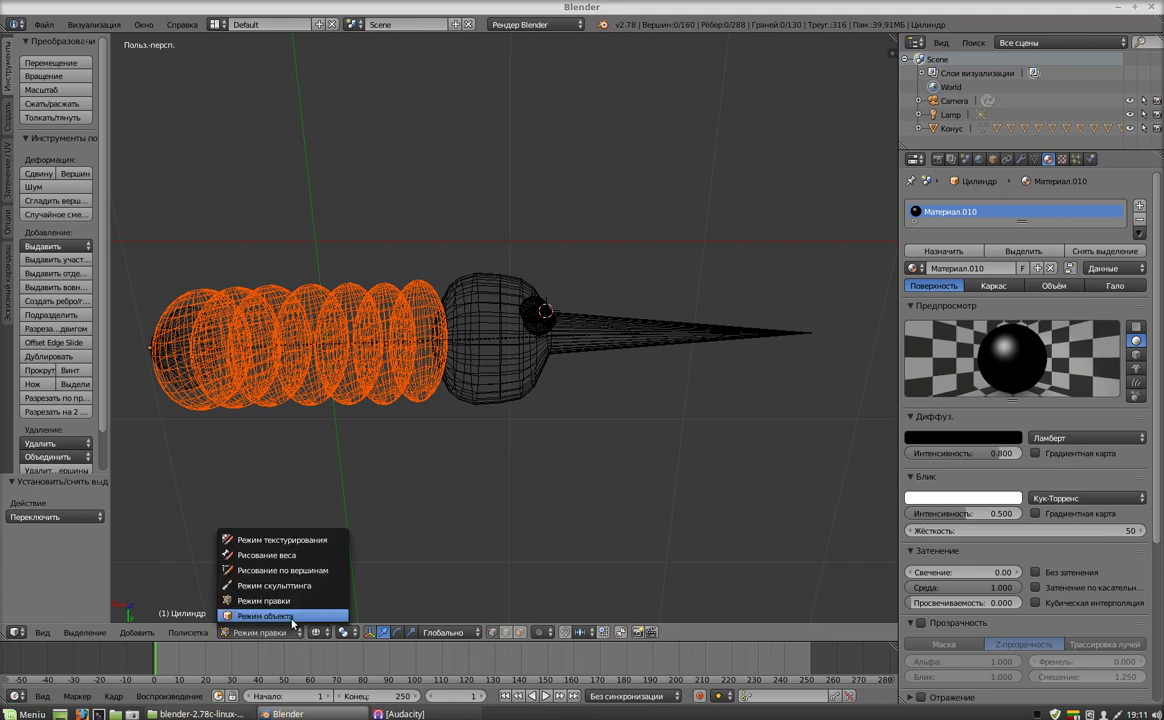
click(268, 576)
key(a)
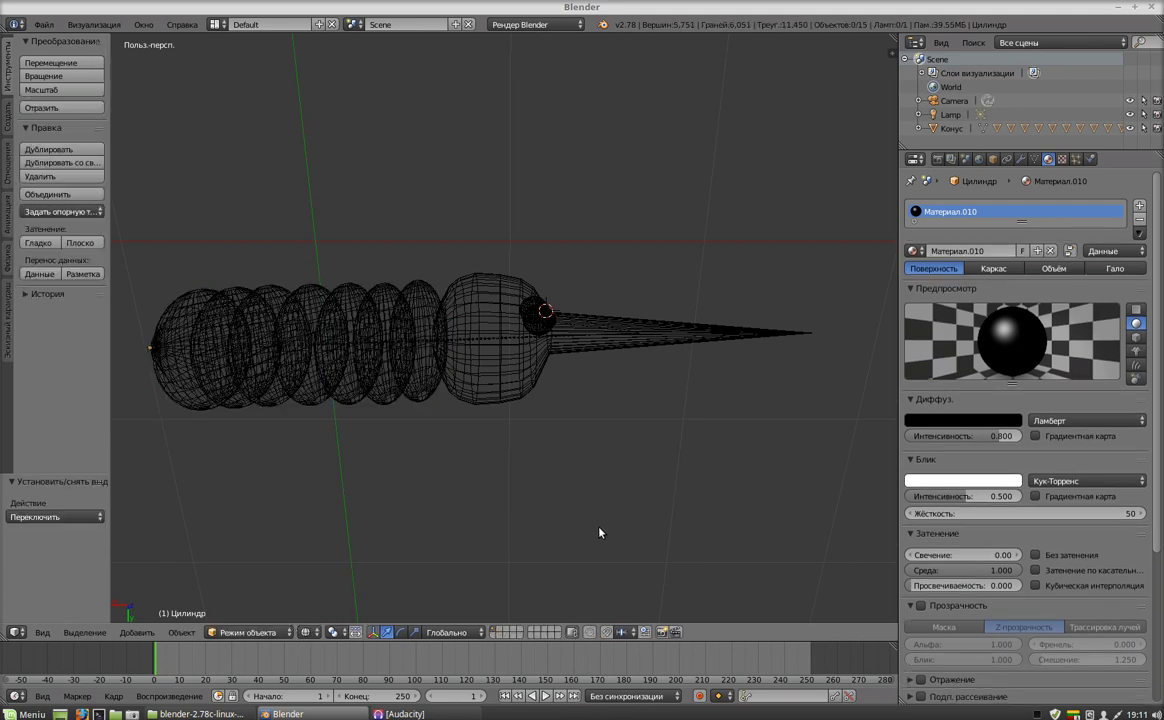
click(290, 640)
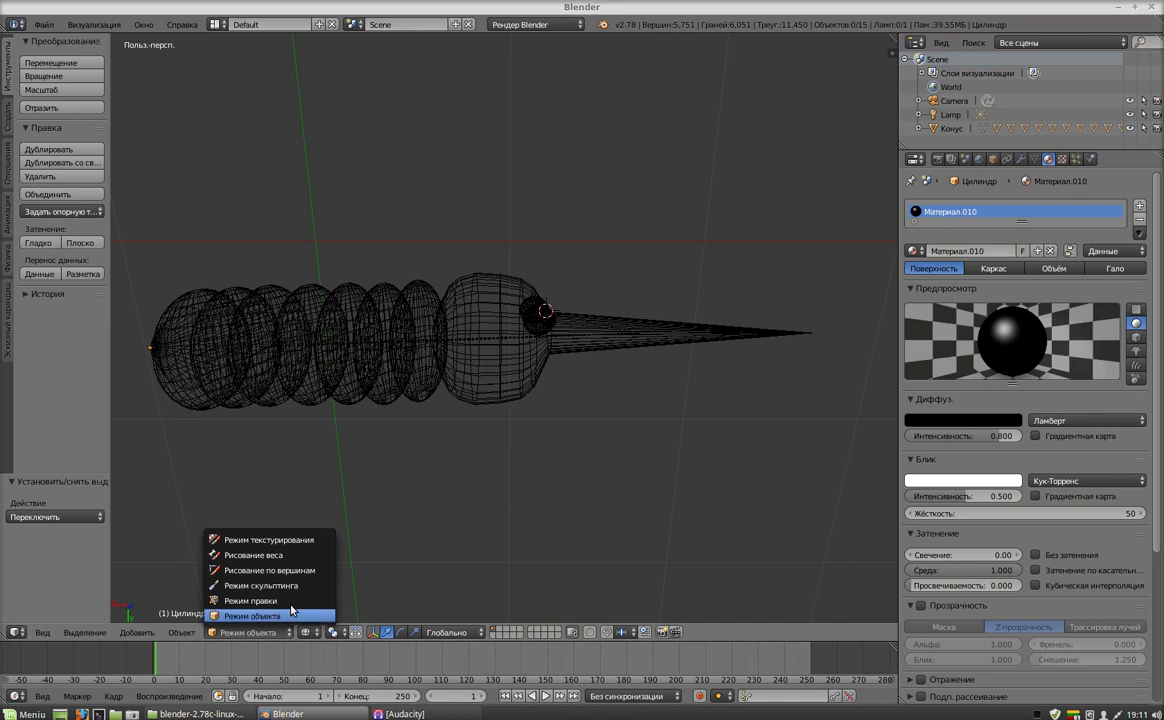
click(262, 596)
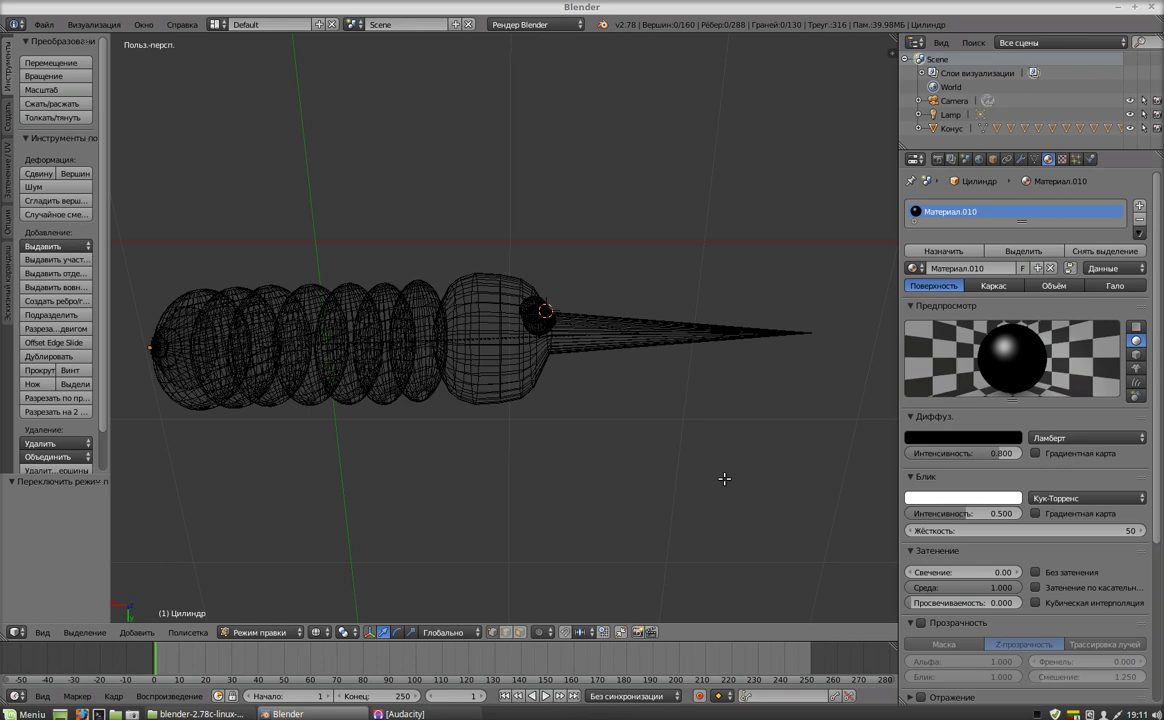
Box-select the tail cone's vertices twice, then cancel a circle selection.
key(b)
mouse_move(583, 274)
mouse_down()
mouse_move(743, 407)
mouse_move(845, 430)
mouse_up()
key(b)
drag(605, 242, 814, 410)
key(c)
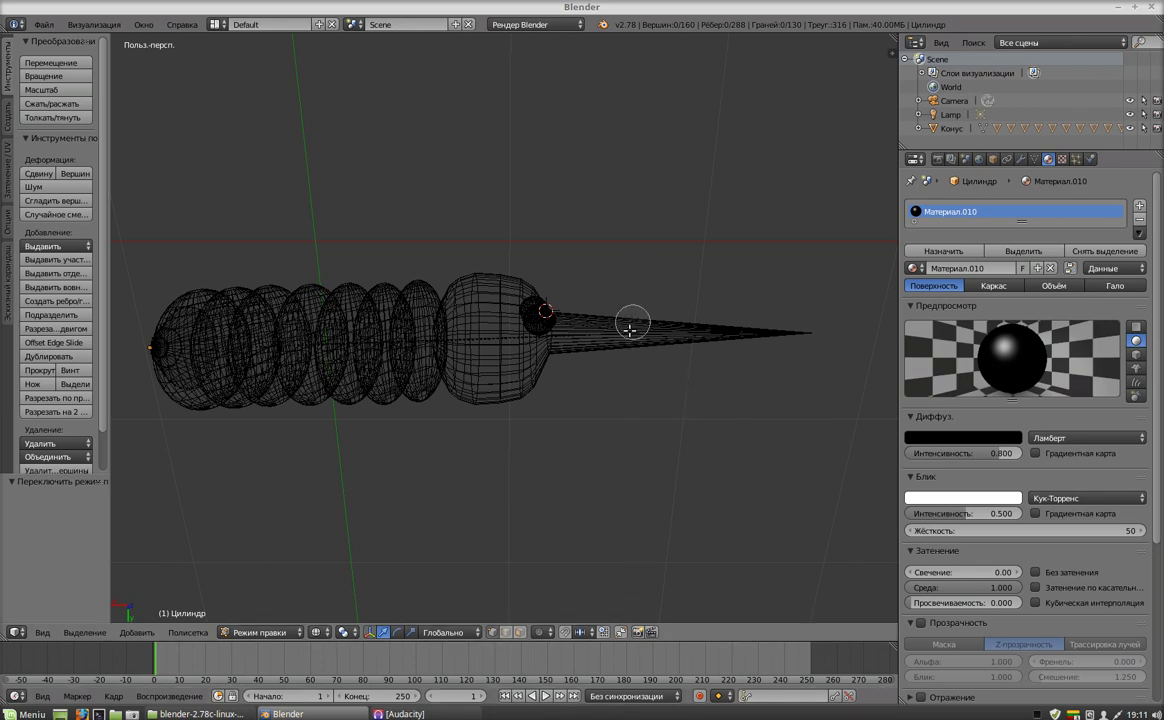
right_click(715, 447)
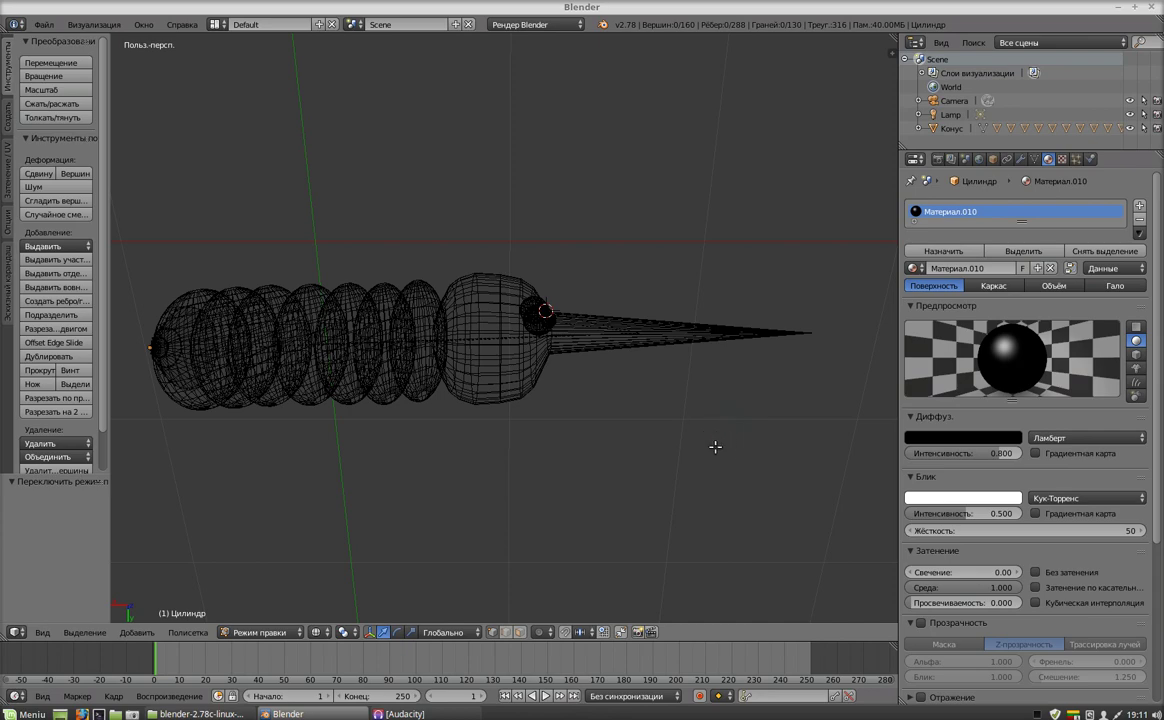
Check the wireframe mesh from front, side and top orthographic views over the reference photo.
mouse_move(728, 436)
middle_down()
mouse_move(701, 442)
mouse_move(647, 501)
mouse_move(569, 507)
mouse_move(552, 607)
mouse_move(631, 499)
mouse_move(582, 415)
middle_up()
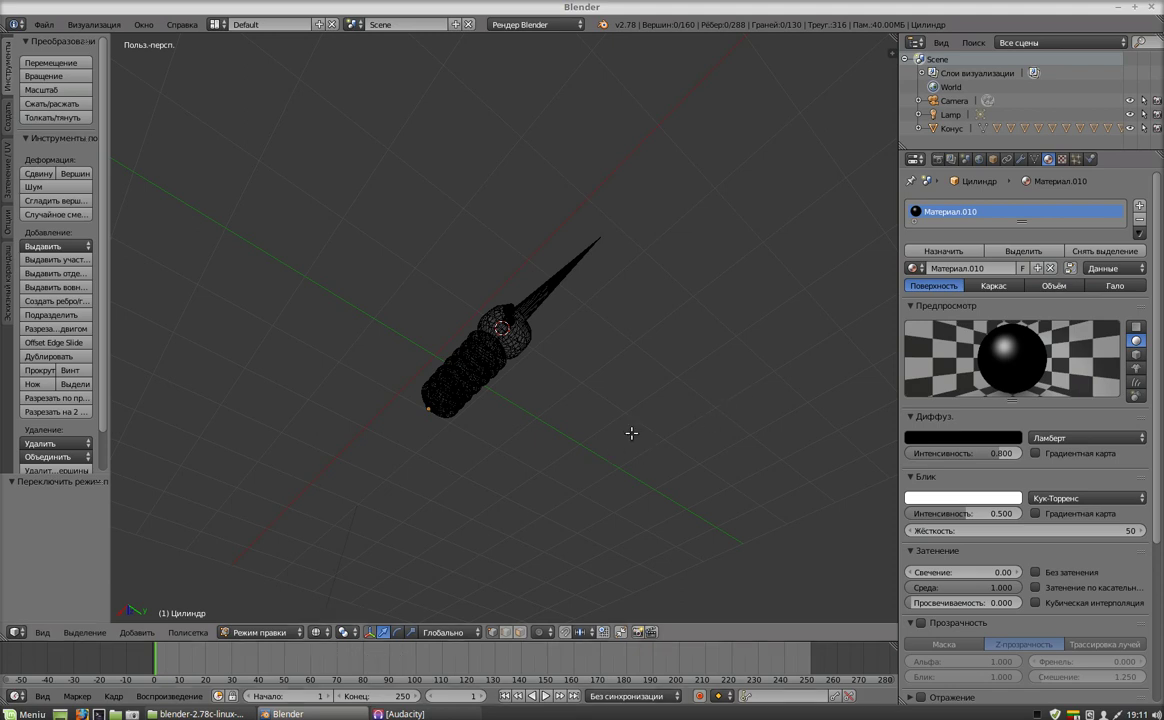
key(KP_1)
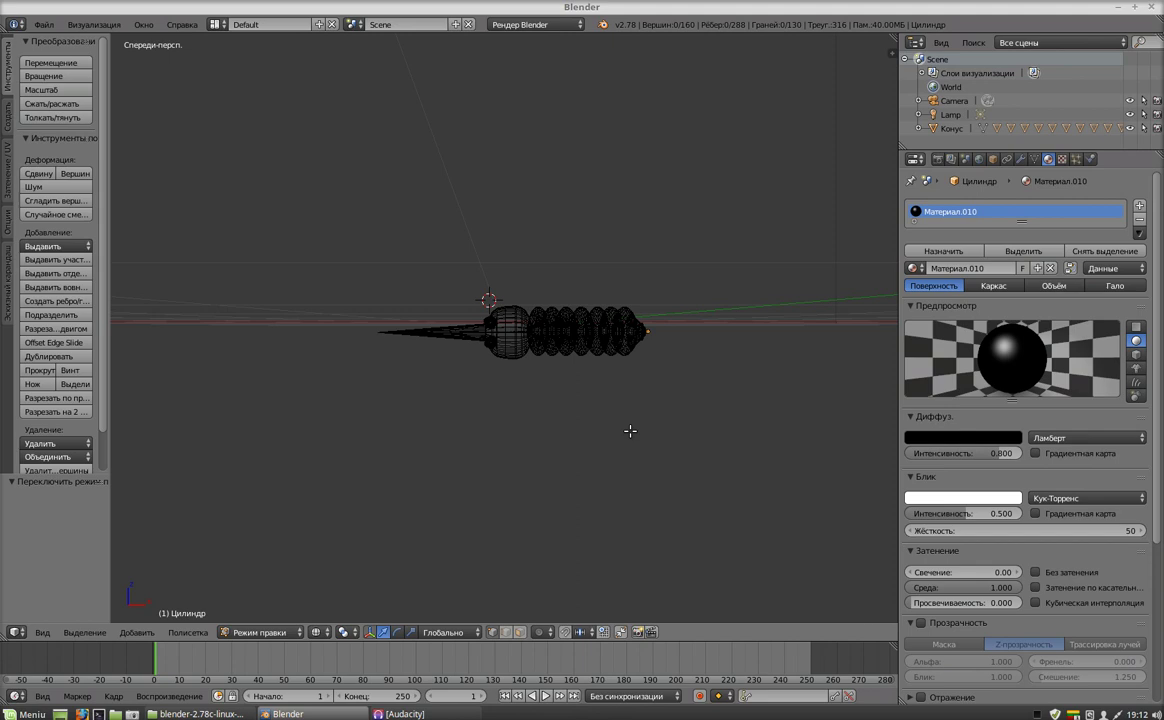
key(KP_3)
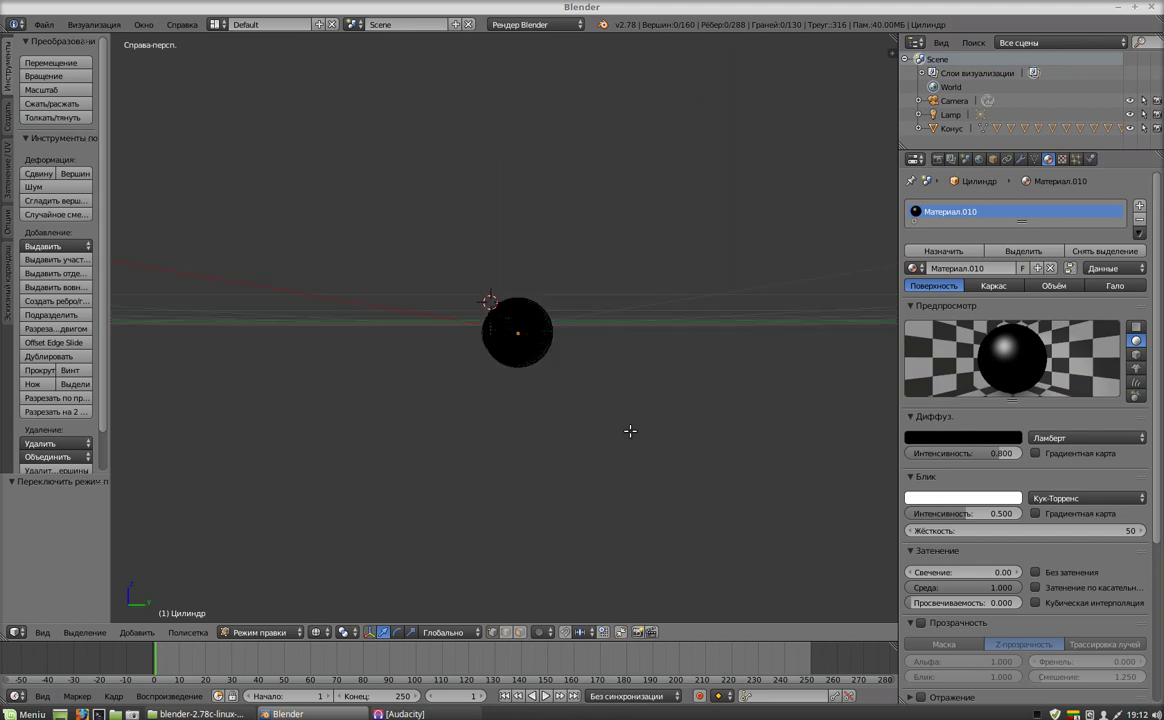
key(KP_7)
key(KP_5)
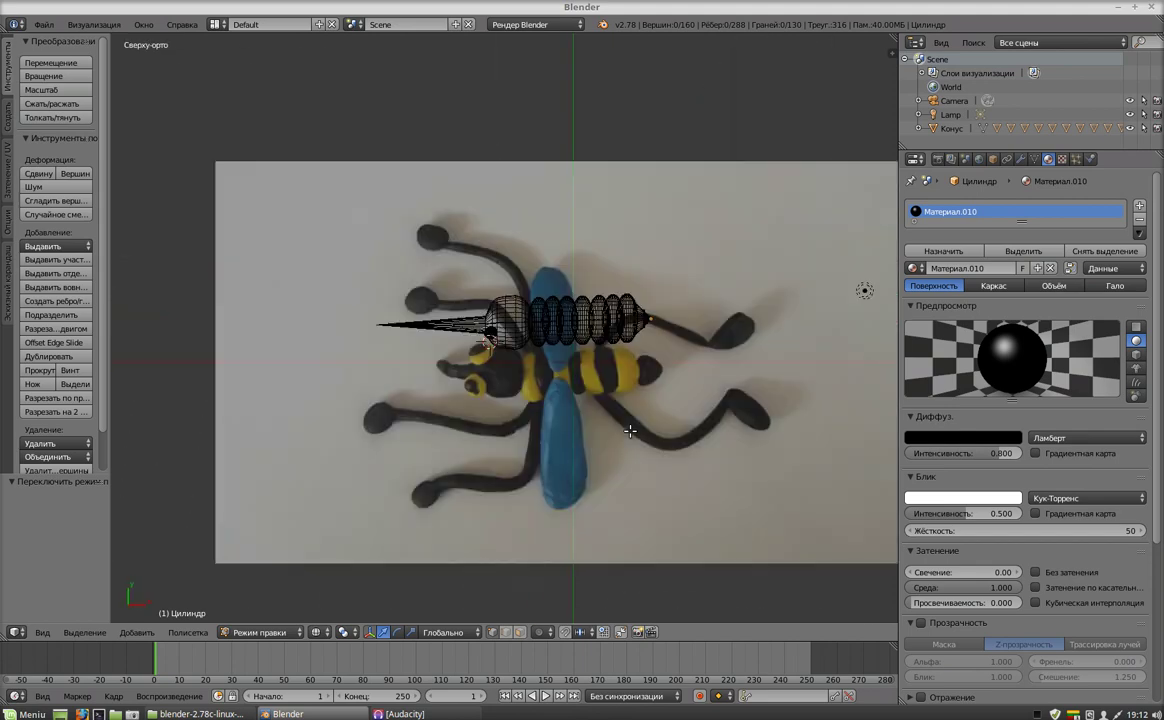
Switch back to Solid shading, return to Object Mode, and select the cone proboscis.
click(328, 634)
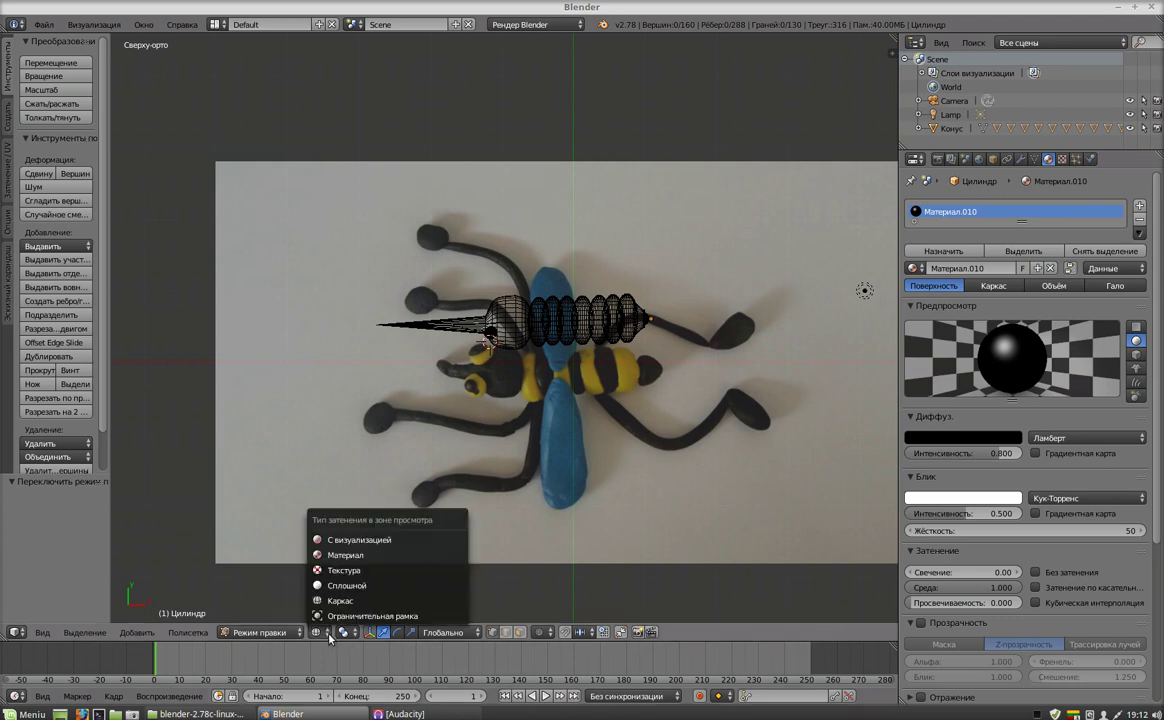
click(346, 585)
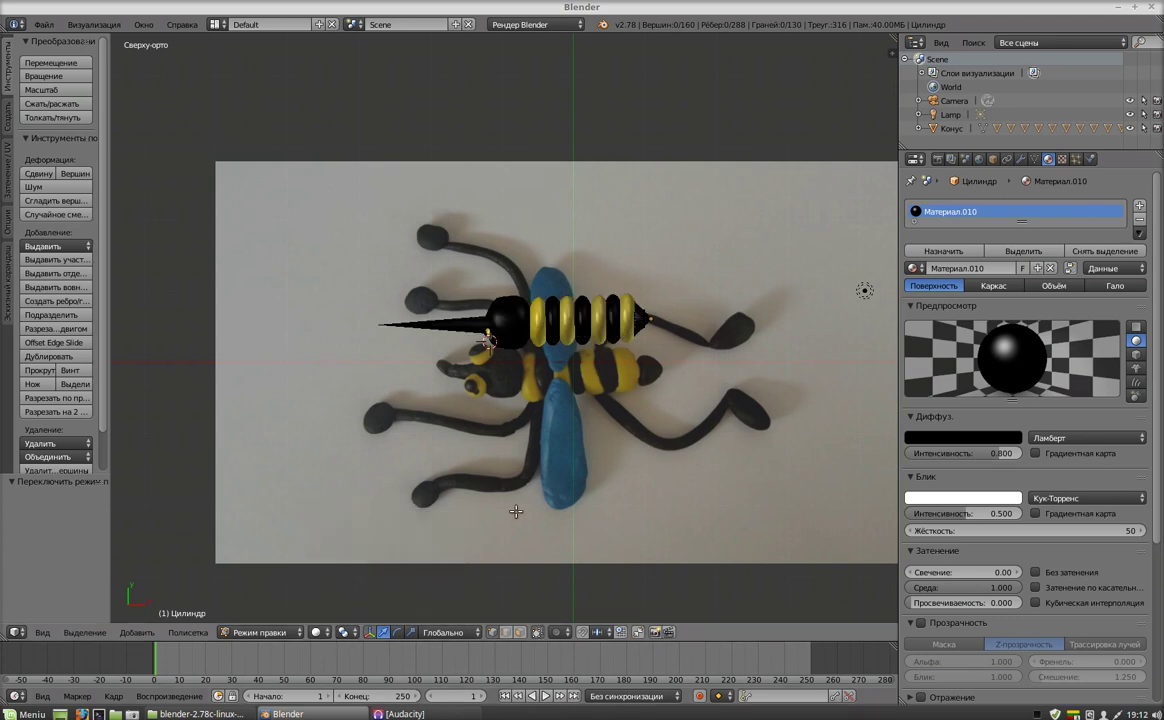
scroll(515, 511, up, 3)
scroll(515, 511, up, 2)
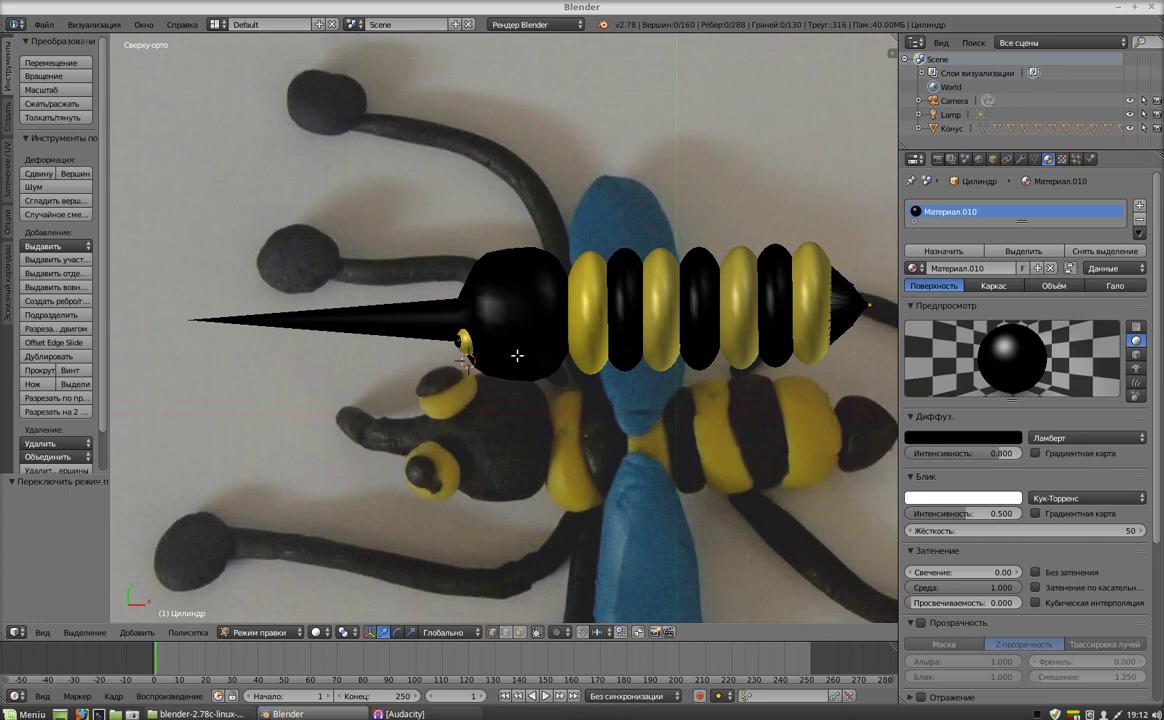
click(272, 632)
click(285, 617)
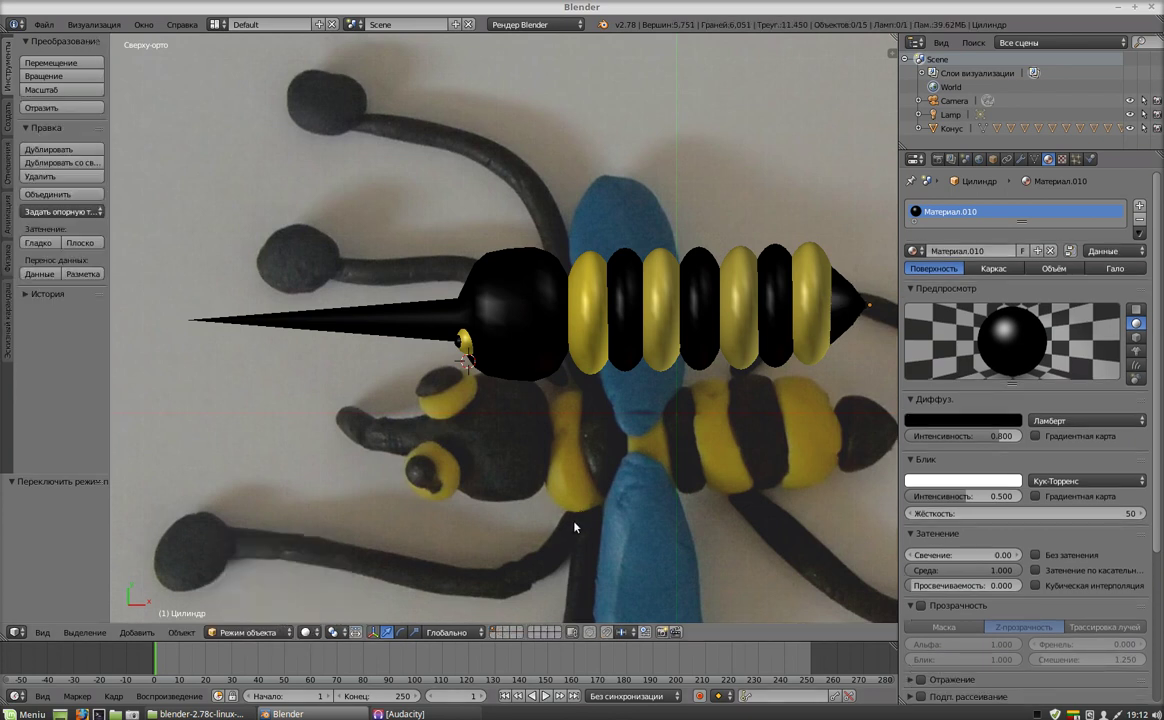
right_click(511, 343)
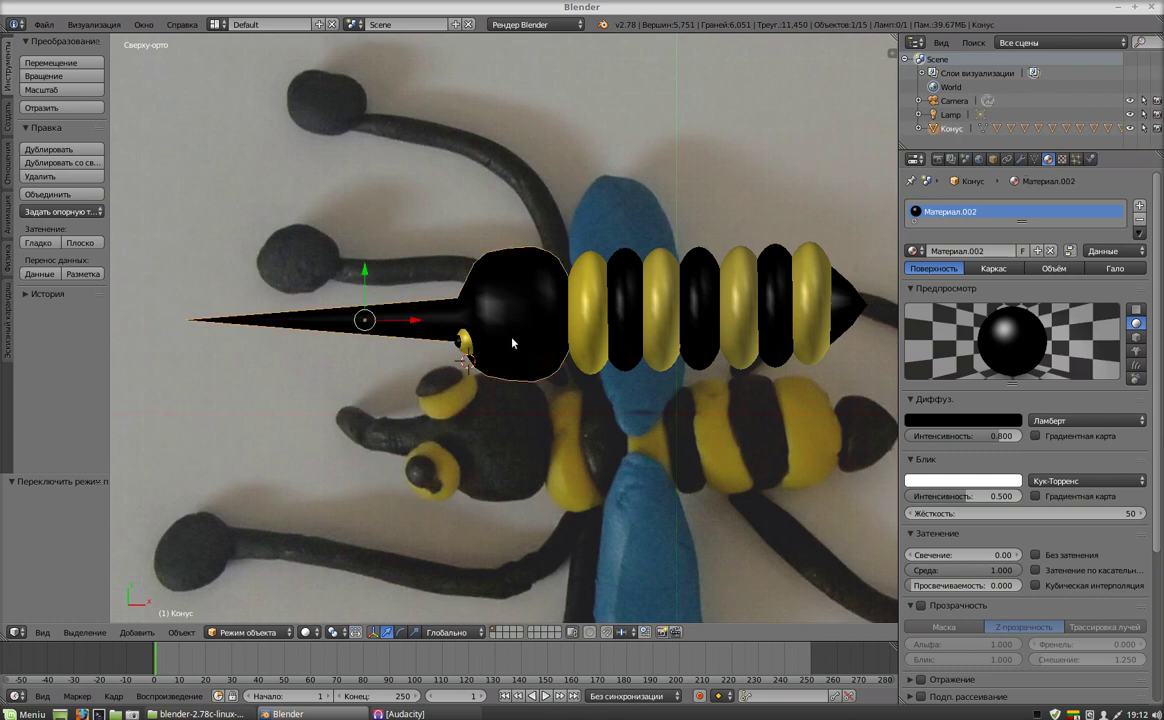
click(288, 632)
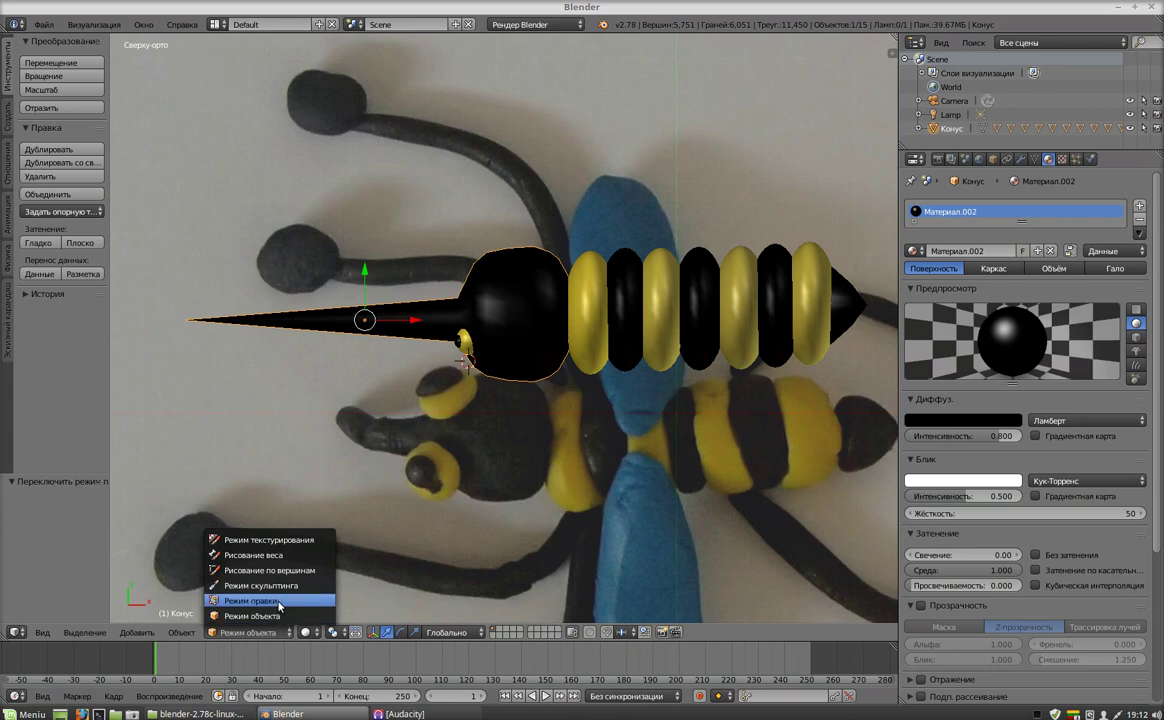
Enter Edit Mode on Конус, box-select its vertices, and zoom and orbit in close.
click(262, 594)
key(a)
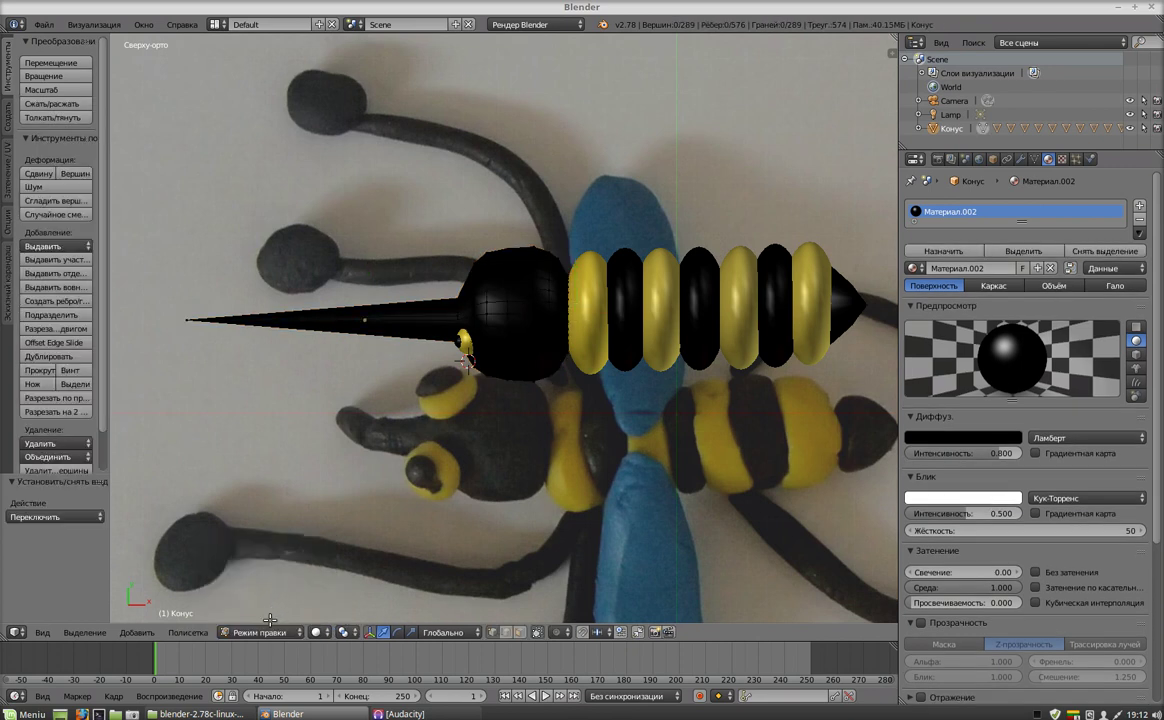
key(a)
key(a)
mouse_move(641, 480)
middle_down()
mouse_move(583, 171)
mouse_move(621, 213)
mouse_move(668, 200)
mouse_move(639, 195)
mouse_move(628, 177)
mouse_move(631, 187)
mouse_move(429, 288)
middle_up()
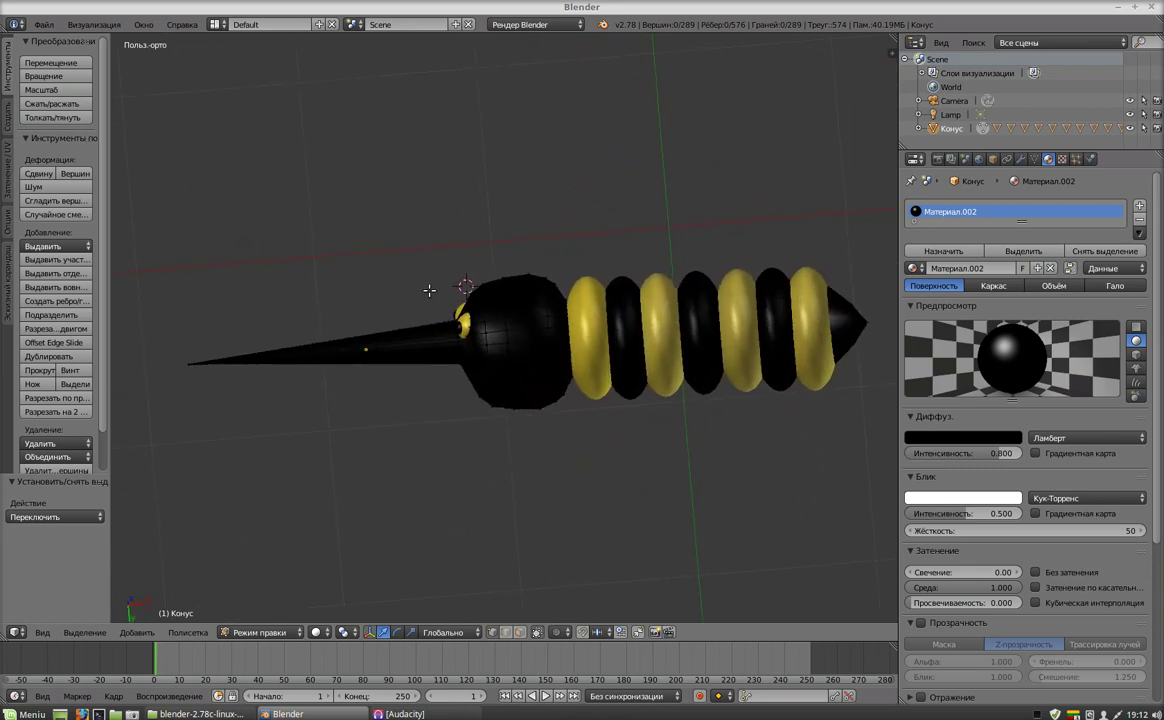
key(b)
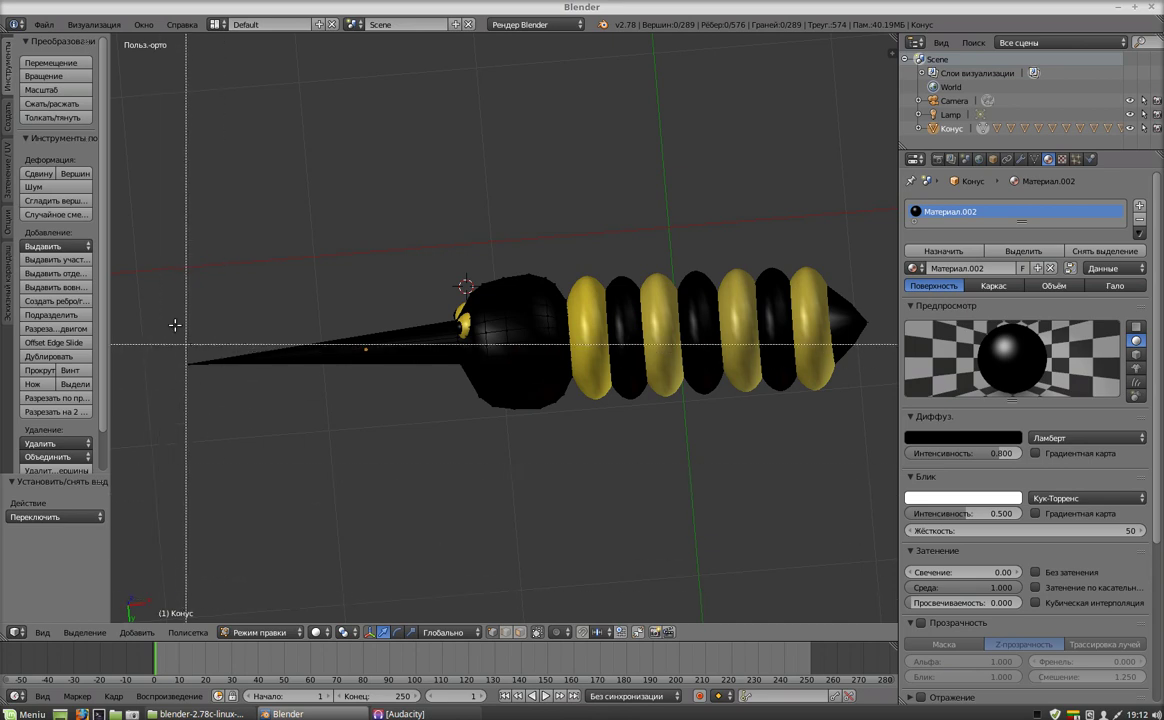
mouse_move(160, 312)
mouse_down()
mouse_move(328, 325)
mouse_move(411, 356)
mouse_move(385, 400)
mouse_up()
scroll(371, 485, up, 3)
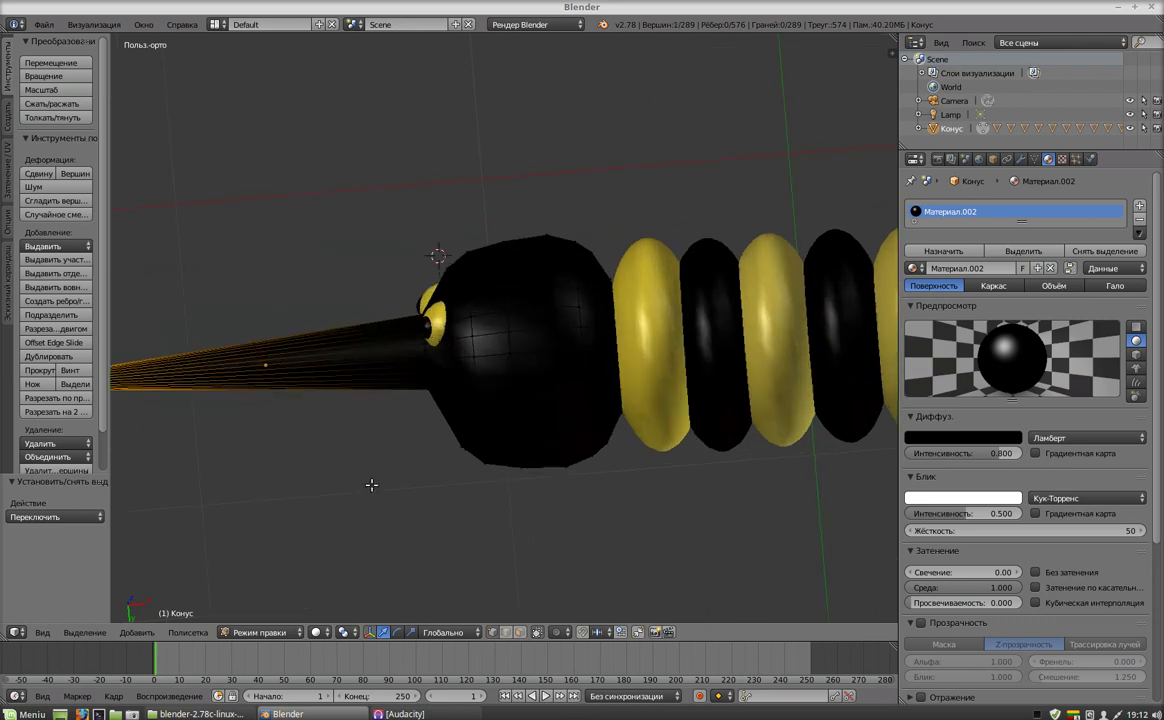
scroll(371, 485, up, 1)
middle_drag(269, 535, 605, 479)
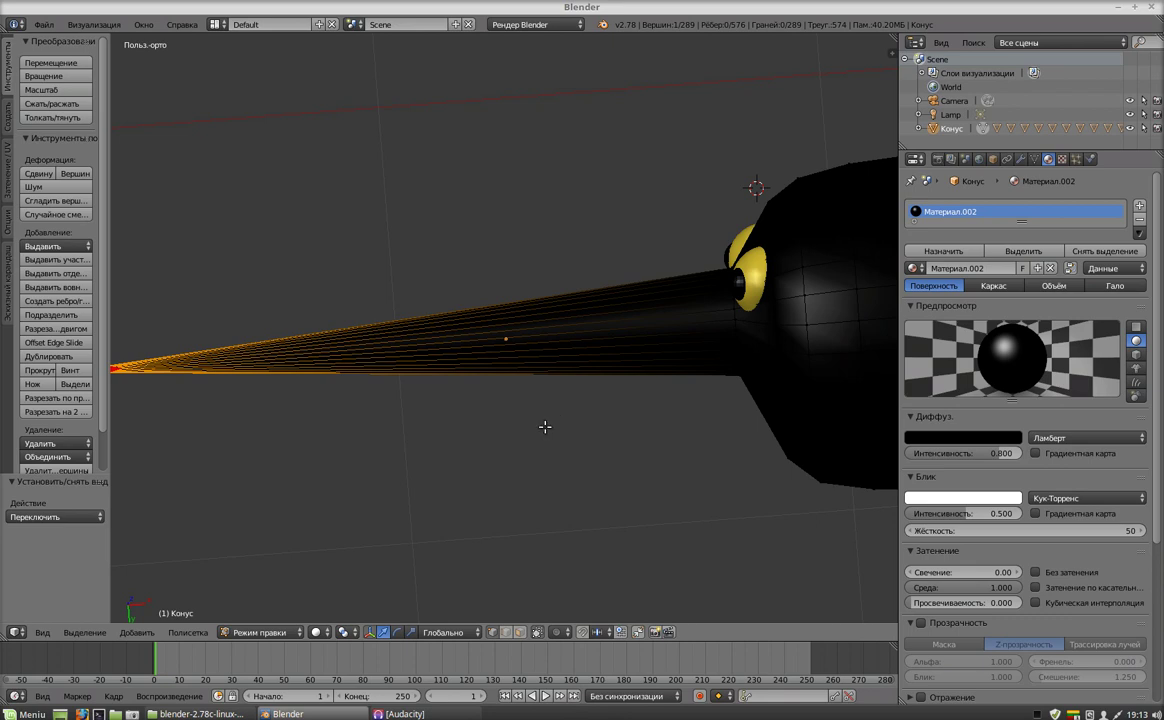
Knife a first edge loop across the middle of the proboscis cone.
key(k)
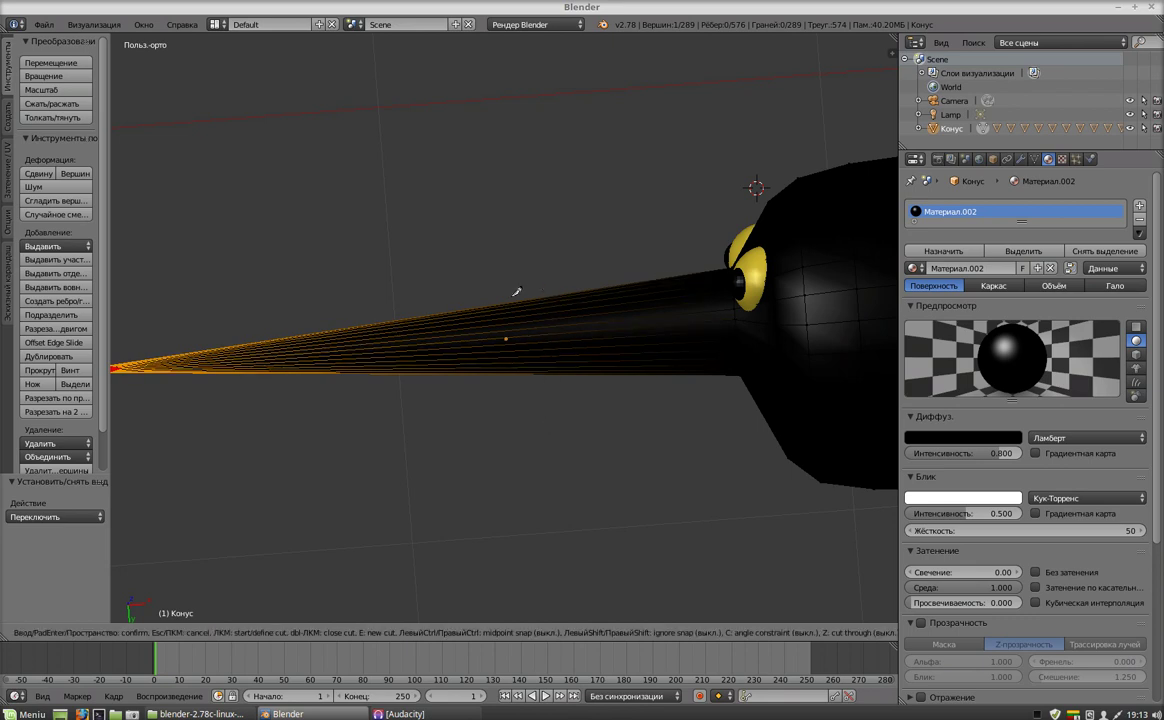
click(540, 298)
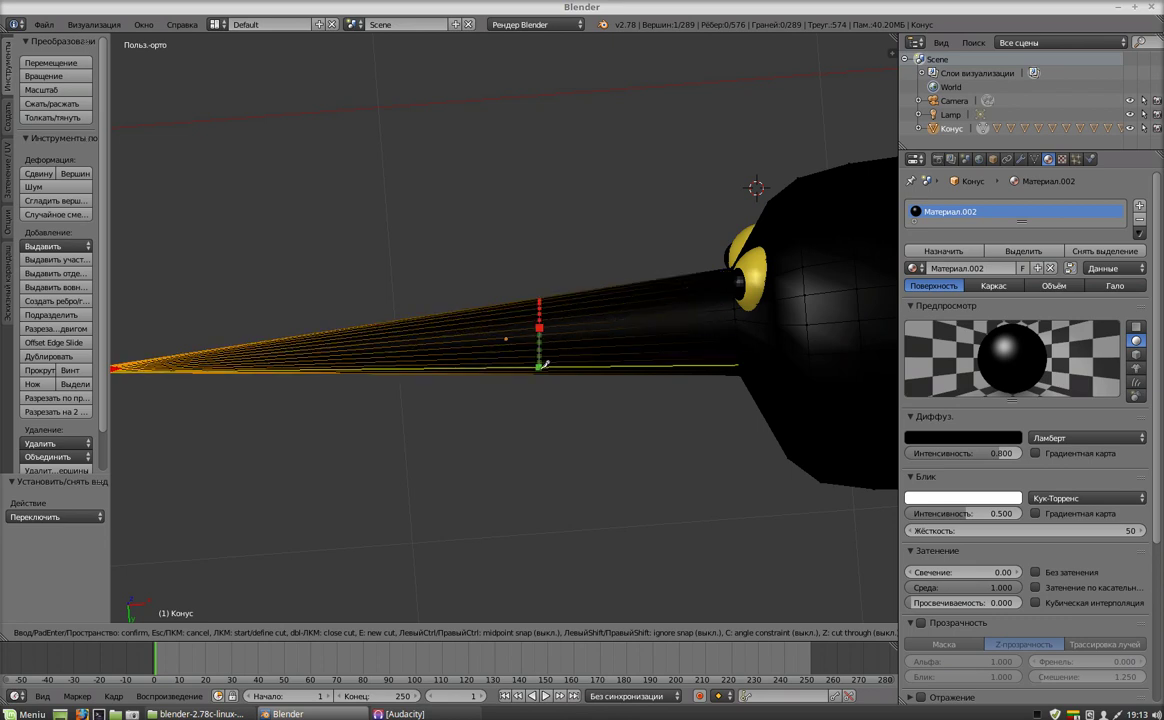
click(540, 371)
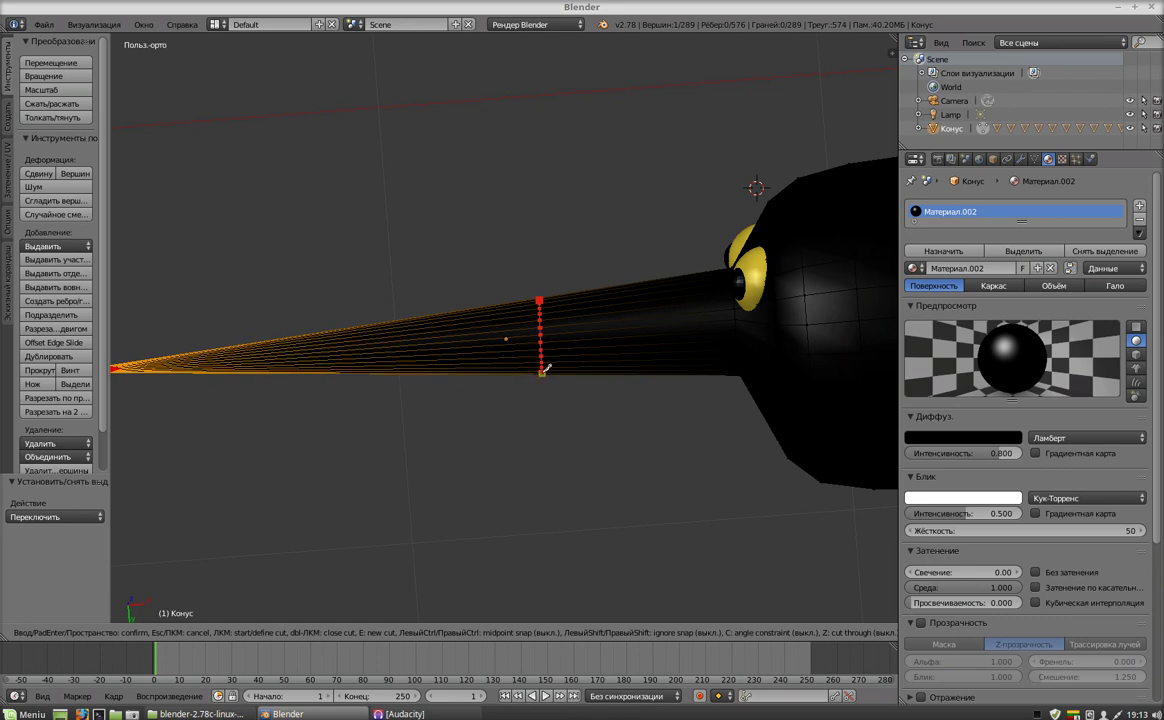
key(Return)
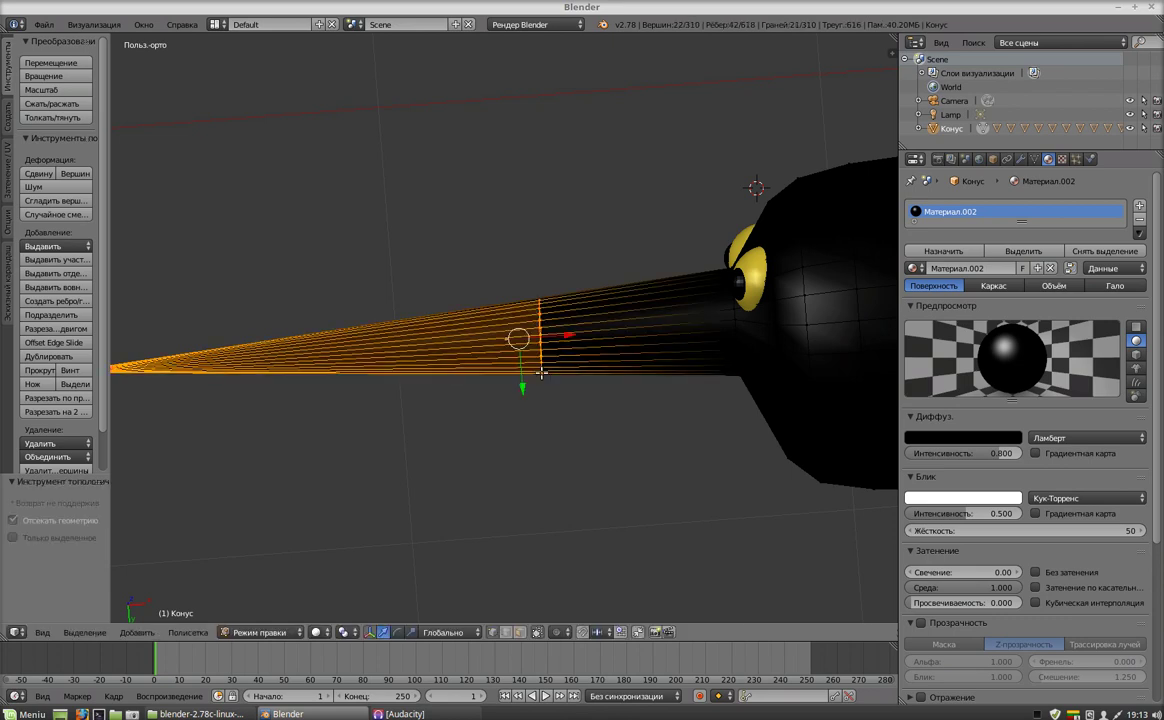
mouse_move(565, 472)
middle_down()
mouse_move(597, 314)
mouse_move(593, 367)
middle_up()
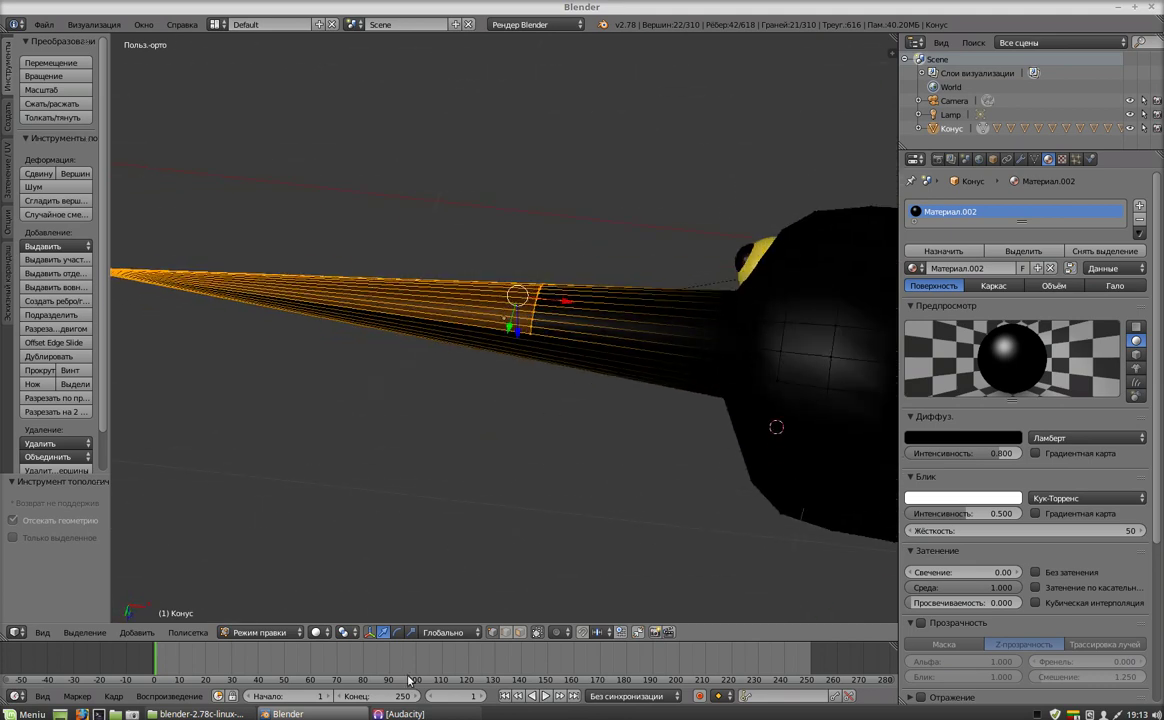
click(324, 635)
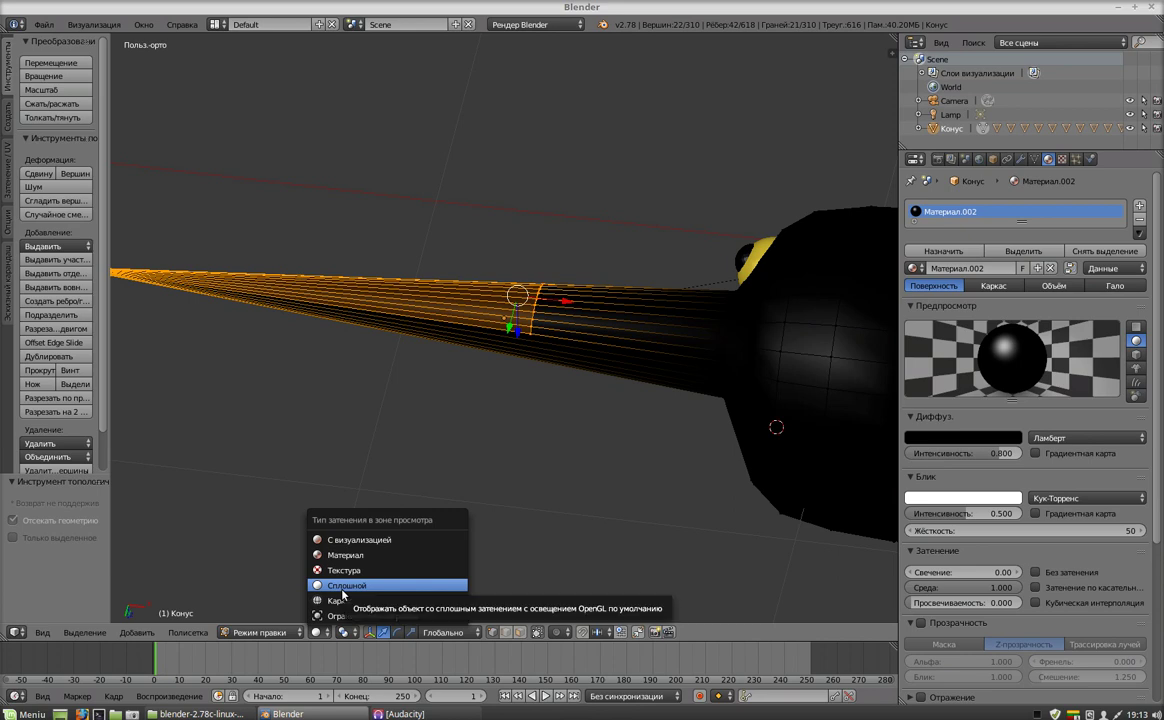
mouse_move(532, 449)
middle_down()
mouse_move(601, 413)
mouse_move(603, 400)
middle_up()
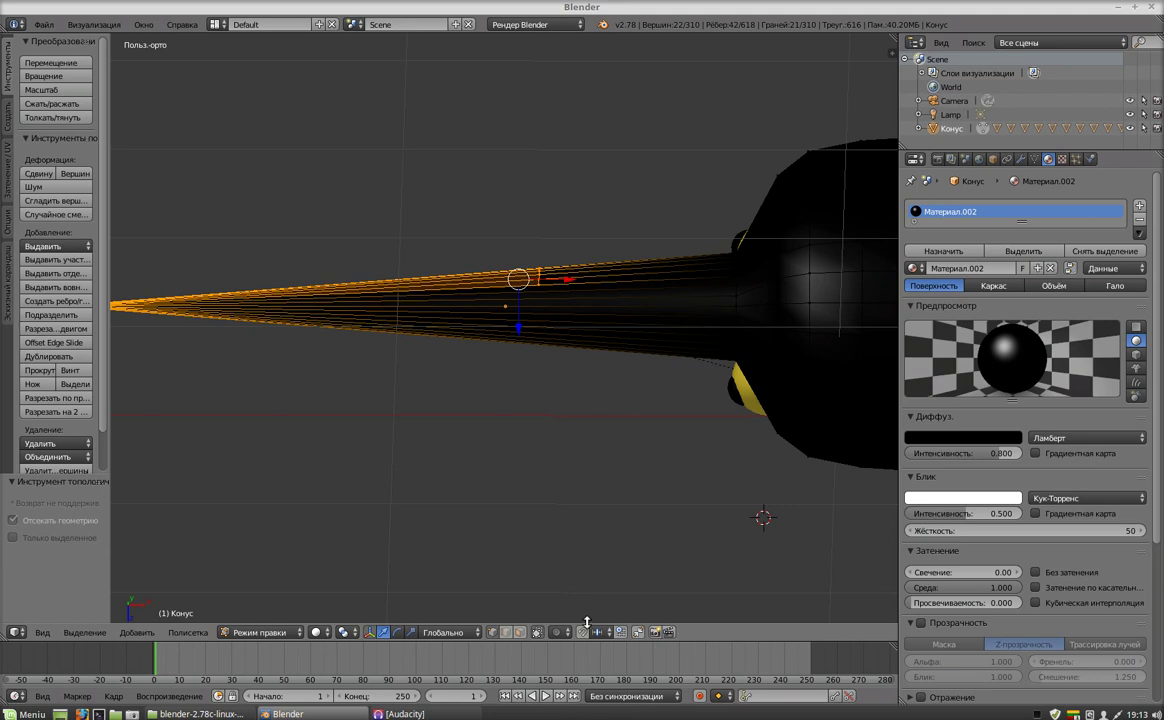
Knife two more edge loops across the proboscis cone beside the first.
key(k)
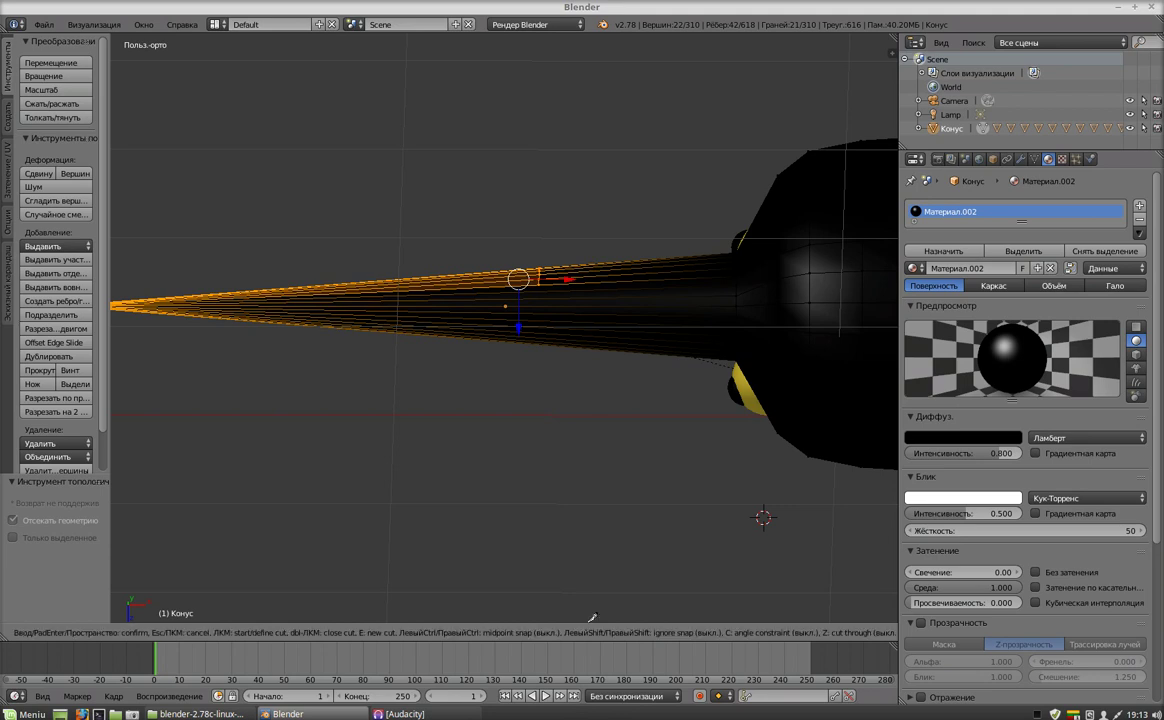
click(540, 282)
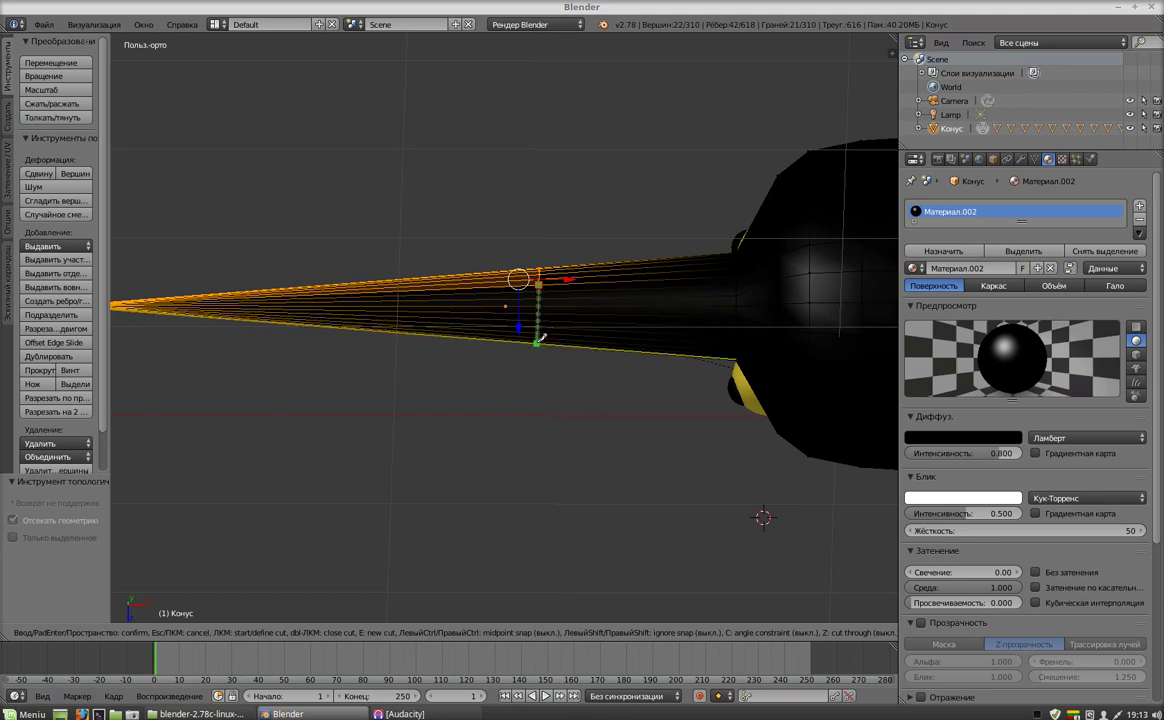
click(539, 341)
key(Return)
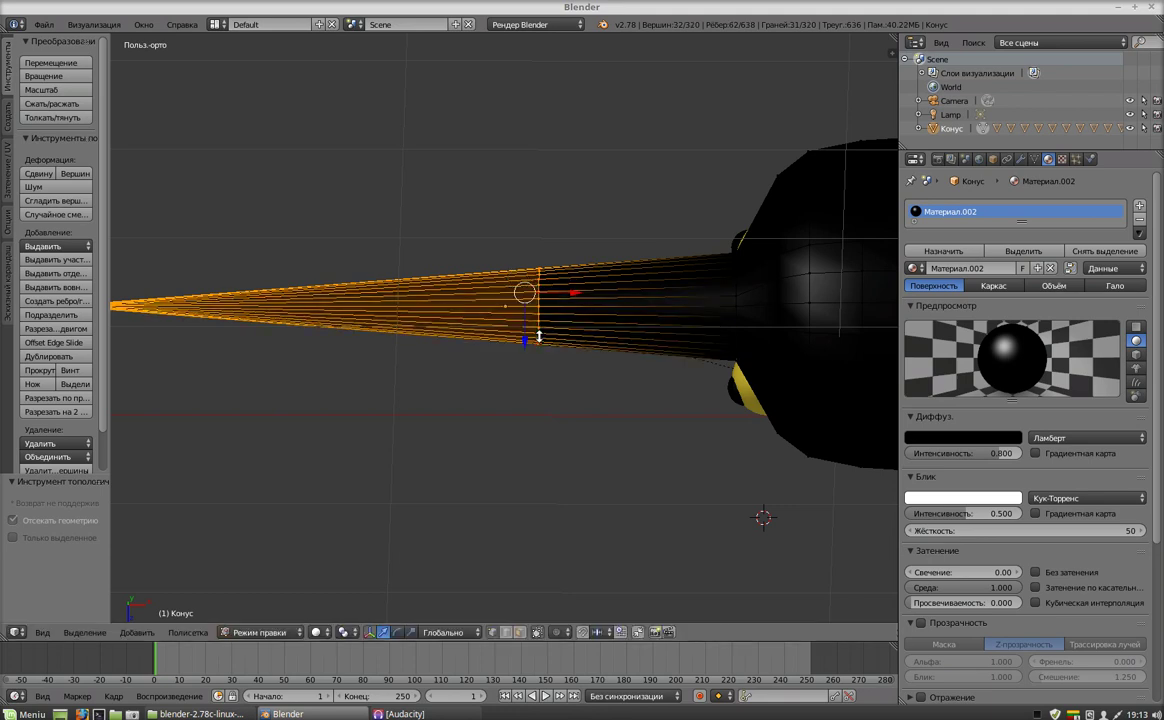
middle_drag(590, 494, 614, 273)
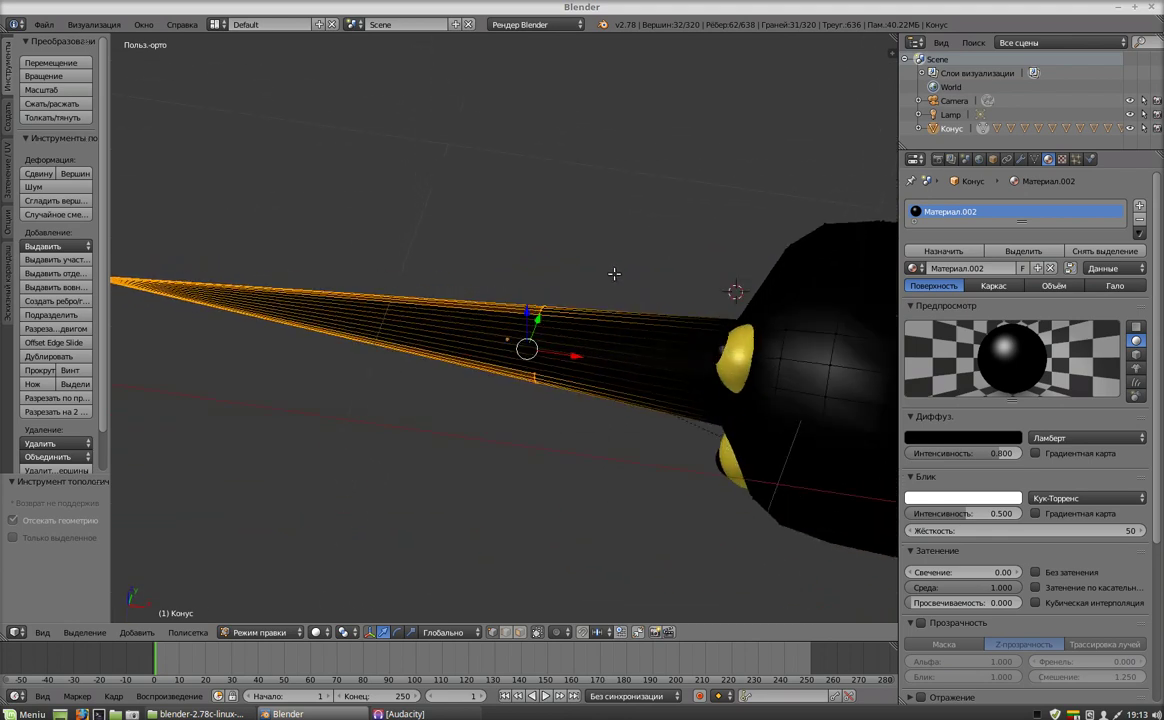
key(k)
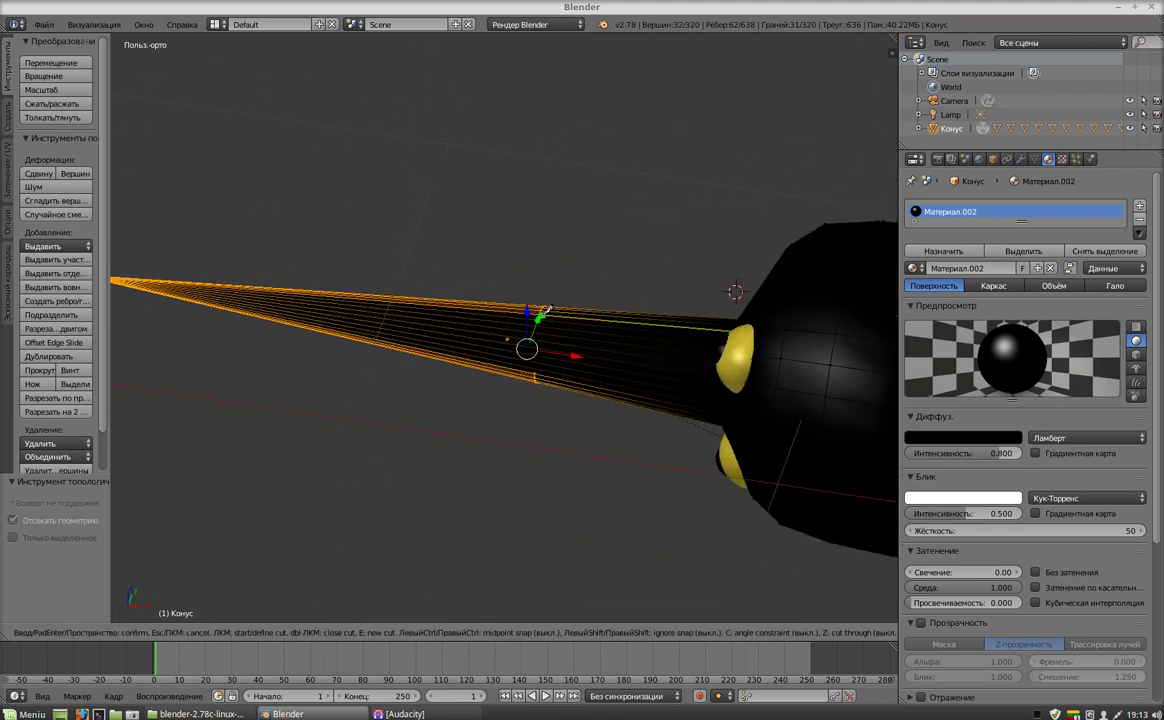
click(540, 313)
click(537, 370)
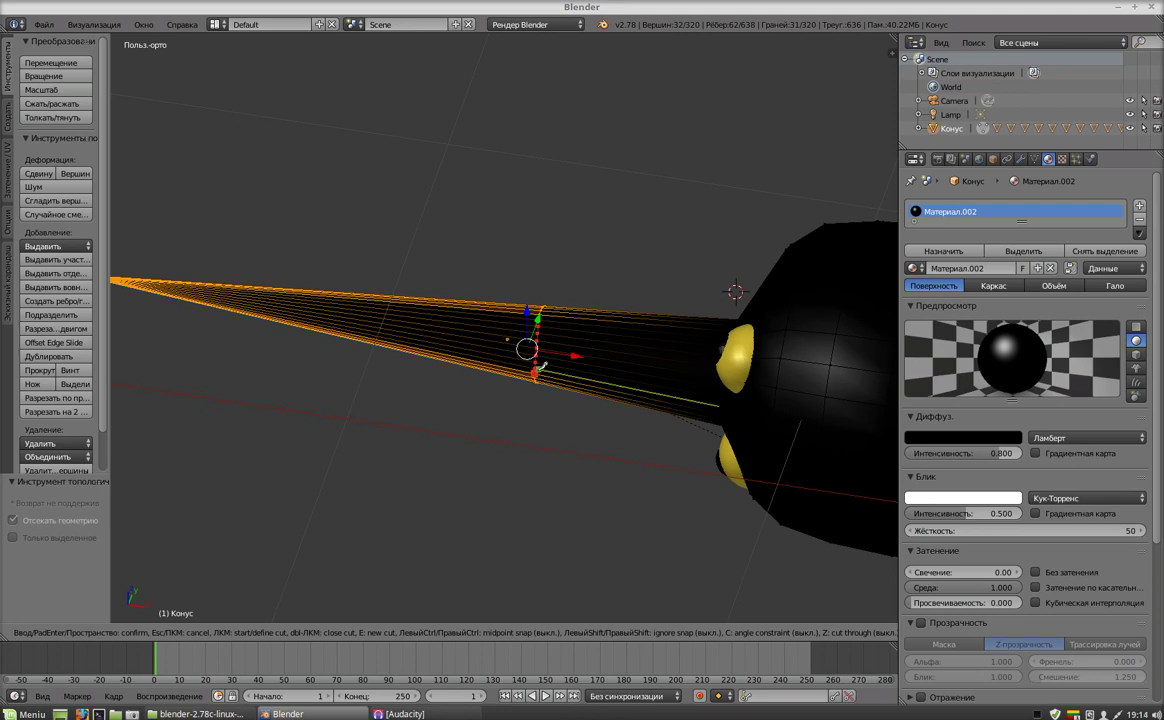
key(Return)
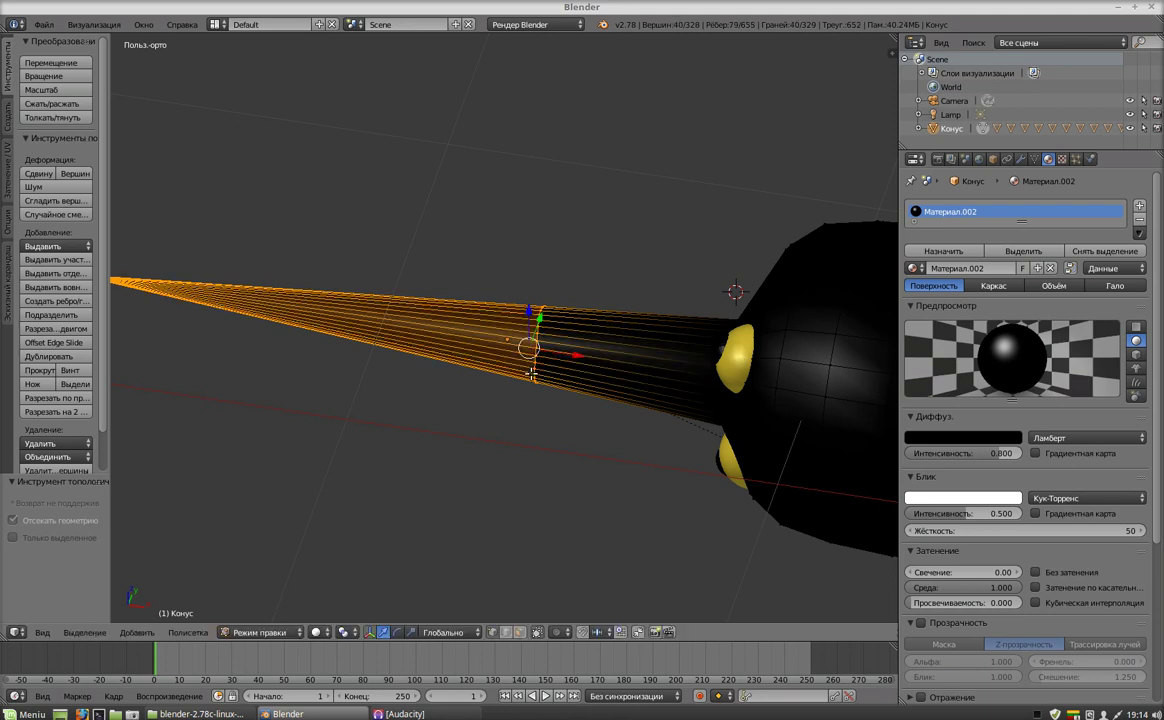
mouse_move(511, 515)
middle_down()
mouse_move(772, 387)
mouse_move(696, 431)
mouse_move(674, 535)
mouse_move(678, 450)
mouse_move(609, 380)
middle_up()
mouse_move(728, 299)
middle_down()
mouse_move(700, 285)
mouse_move(759, 280)
mouse_move(760, 290)
mouse_move(768, 188)
mouse_move(756, 195)
mouse_move(772, 210)
mouse_move(687, 217)
middle_up()
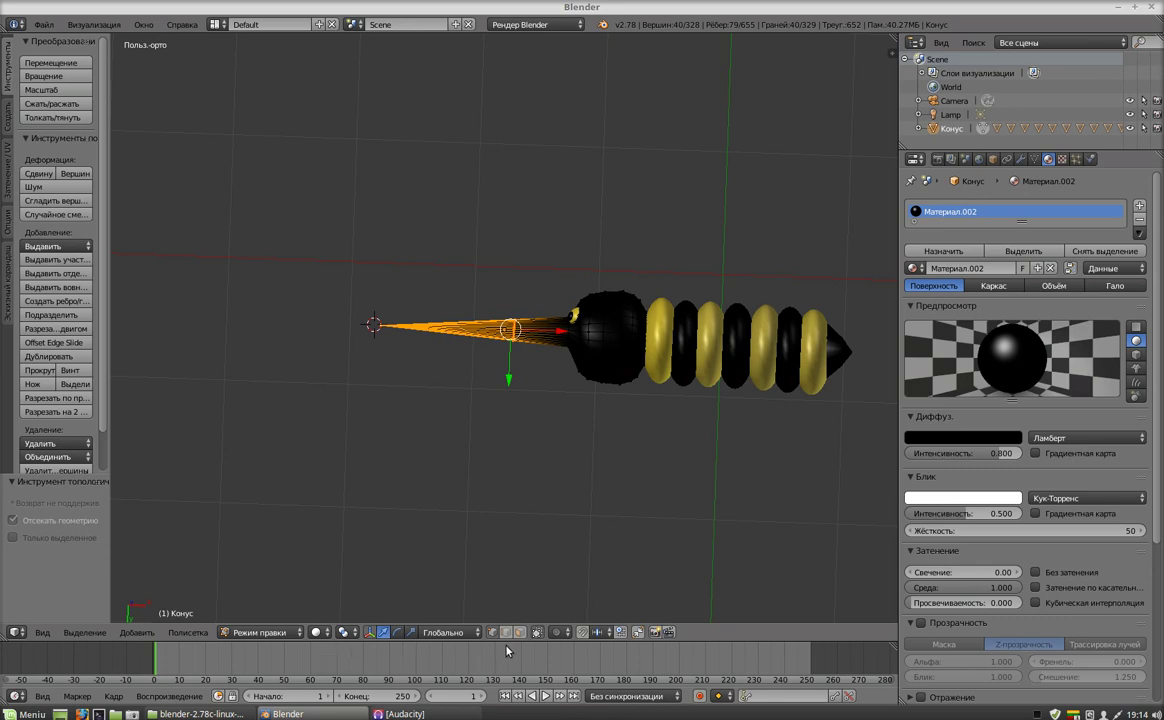
With proportional editing on, move the cone's tip vertex down and outward to bend it.
click(566, 633)
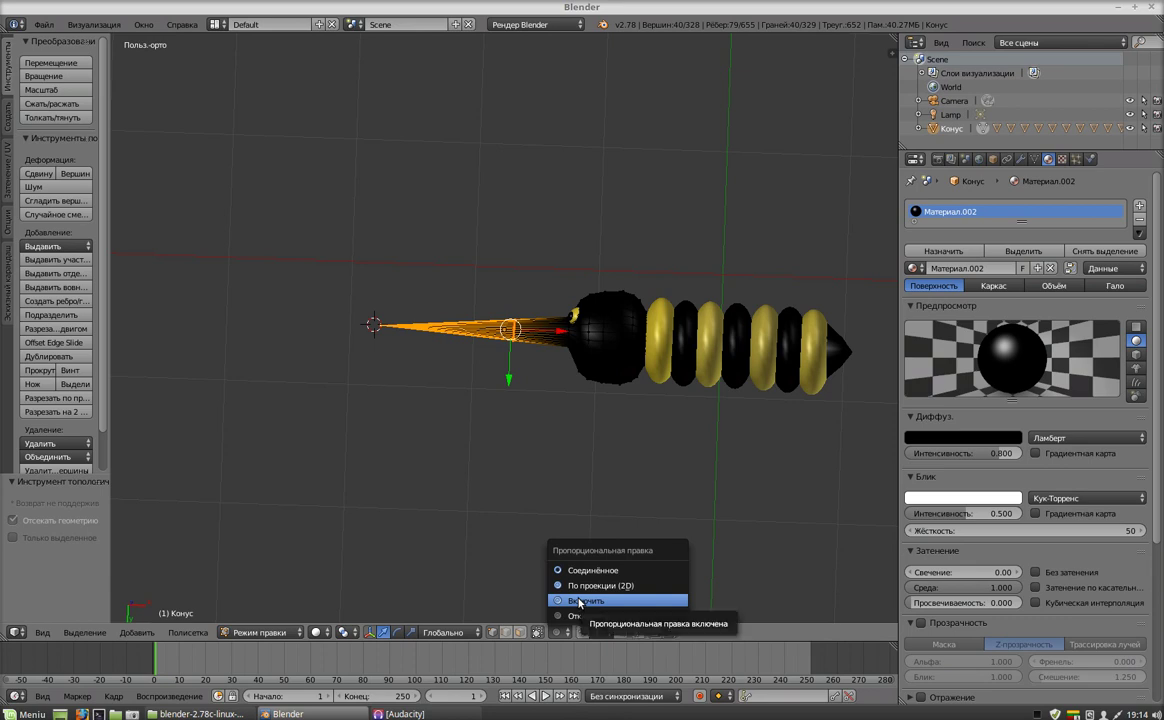
click(578, 601)
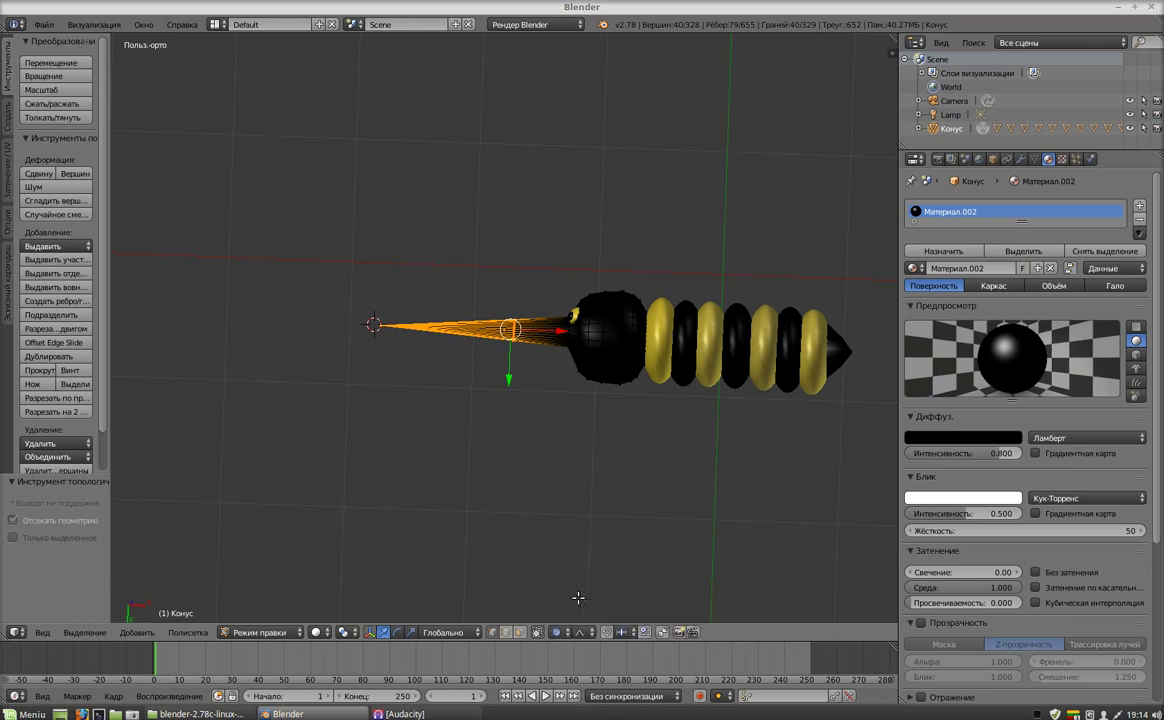
right_click(377, 324)
key(g)
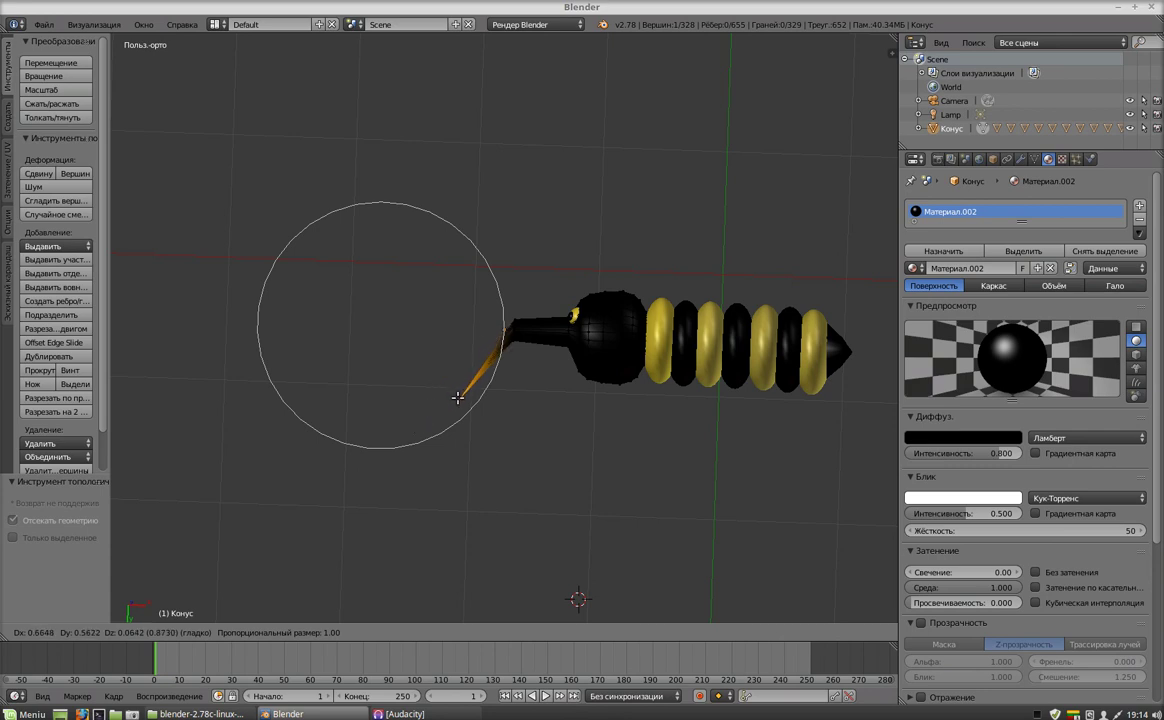
click(463, 393)
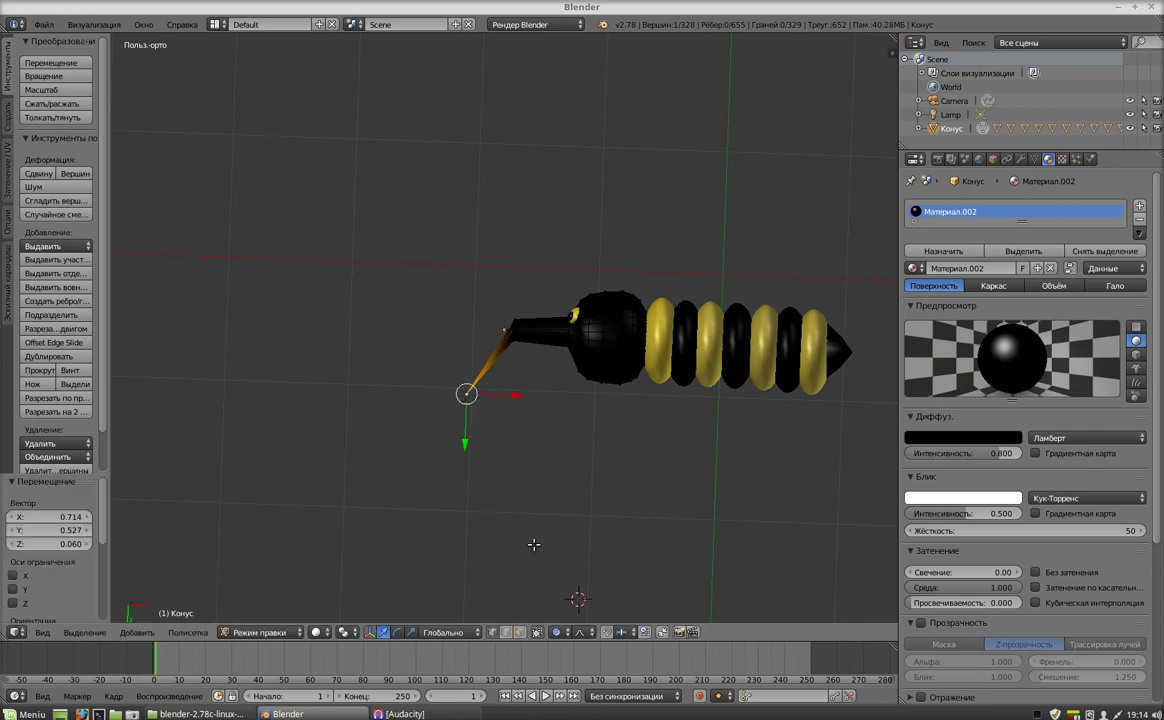
Return the Конус object to Object Mode.
mouse_move(531, 506)
middle_down()
mouse_move(600, 530)
mouse_move(621, 405)
mouse_move(709, 307)
mouse_move(753, 358)
mouse_move(746, 327)
mouse_move(735, 359)
mouse_move(689, 367)
mouse_move(800, 236)
mouse_move(831, 281)
mouse_move(520, 511)
middle_up()
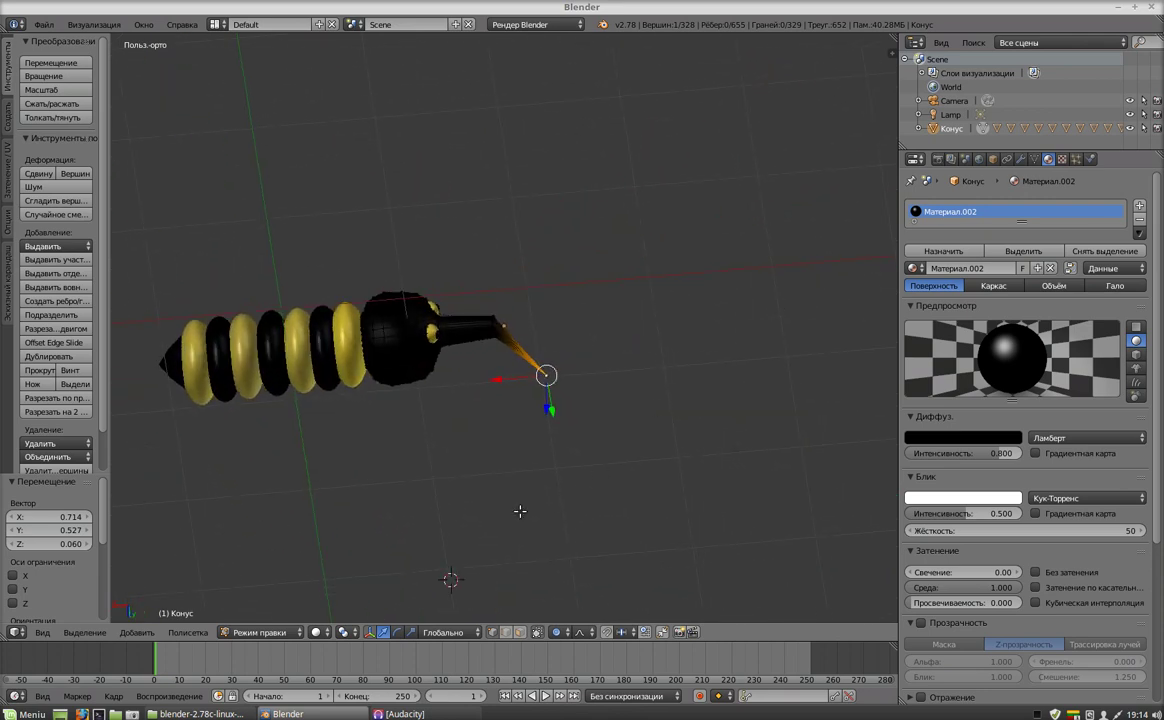
click(262, 632)
click(283, 617)
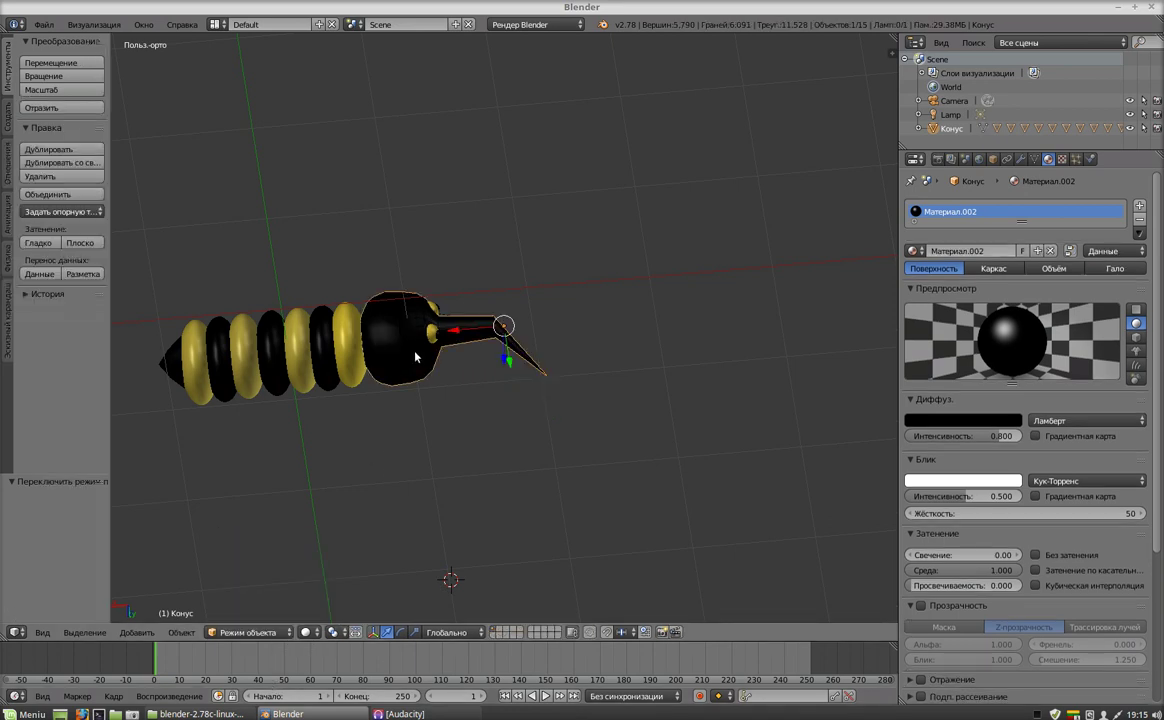
Add a Subdivision Surface modifier to the Конус object.
mouse_move(640, 376)
middle_down()
mouse_move(670, 255)
mouse_move(660, 286)
middle_up()
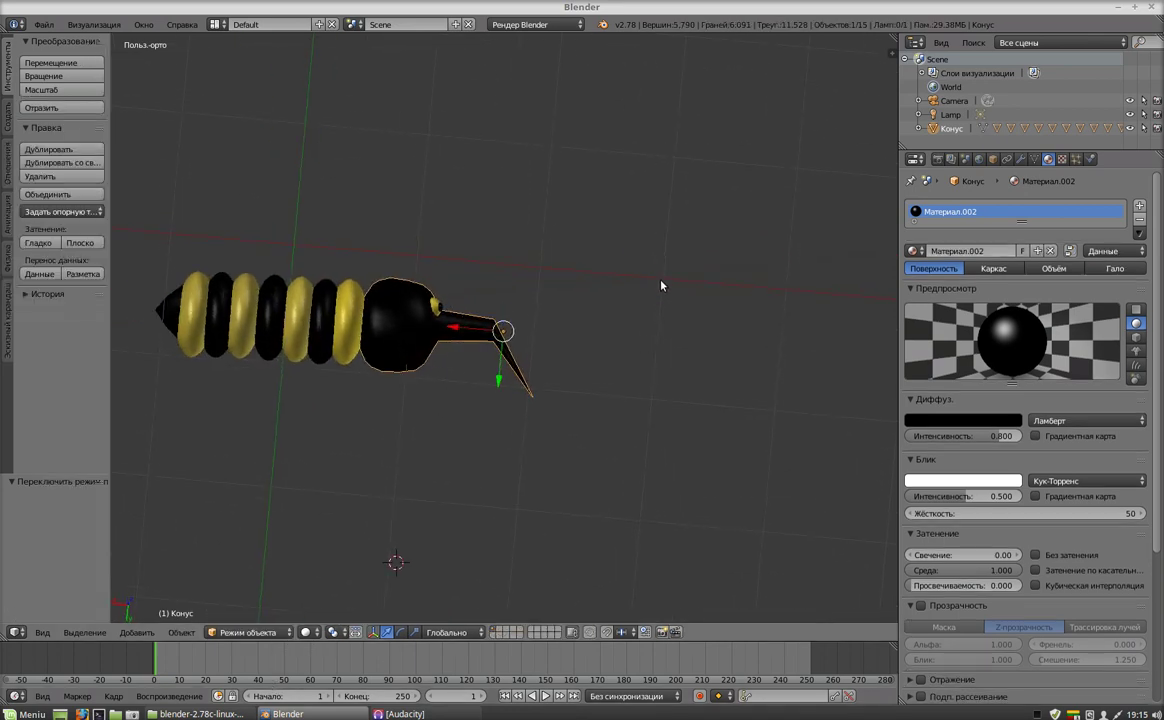
click(1021, 160)
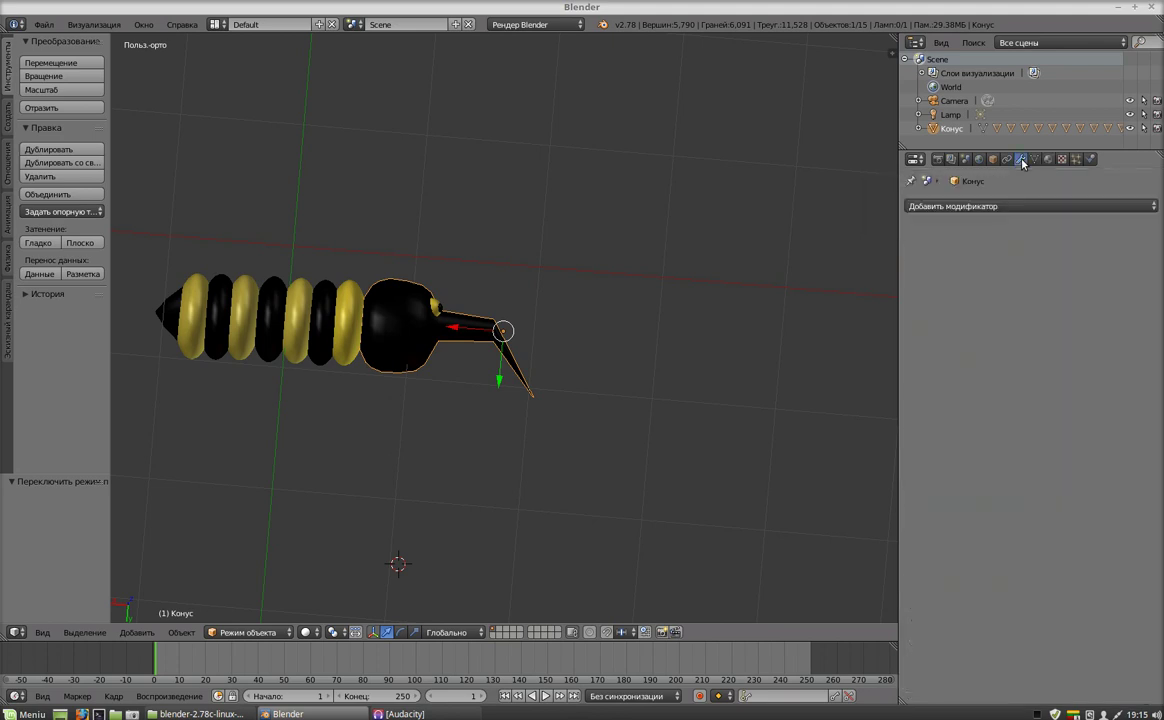
click(1152, 207)
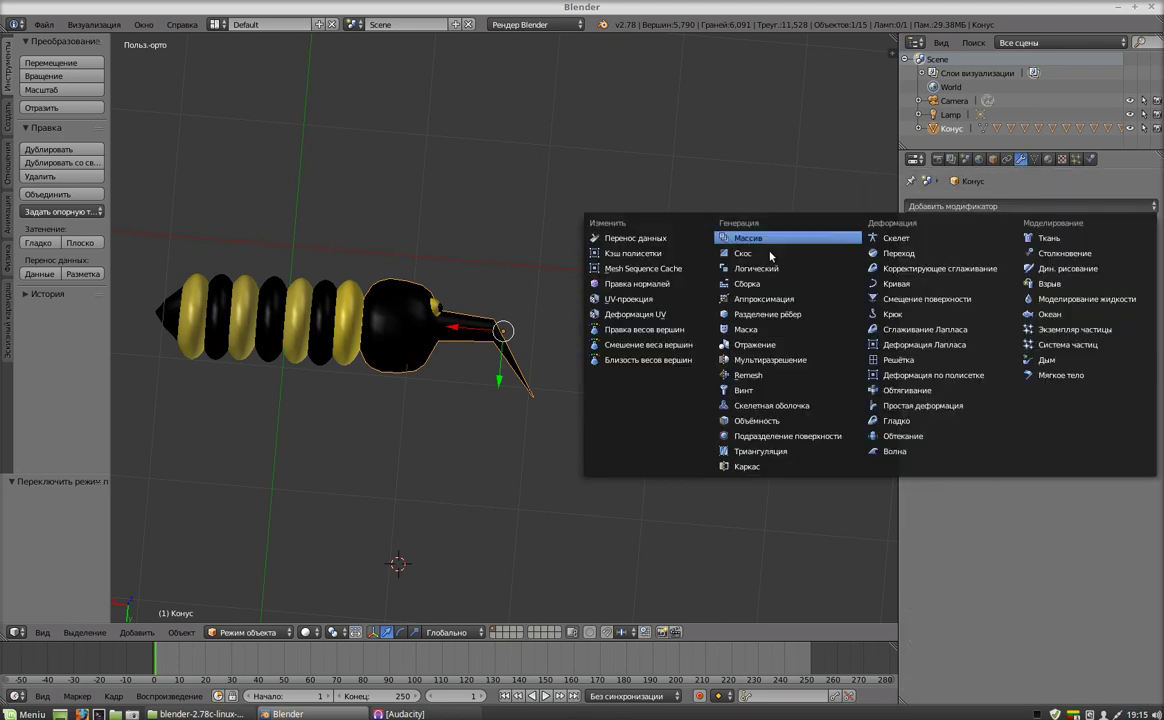
click(760, 441)
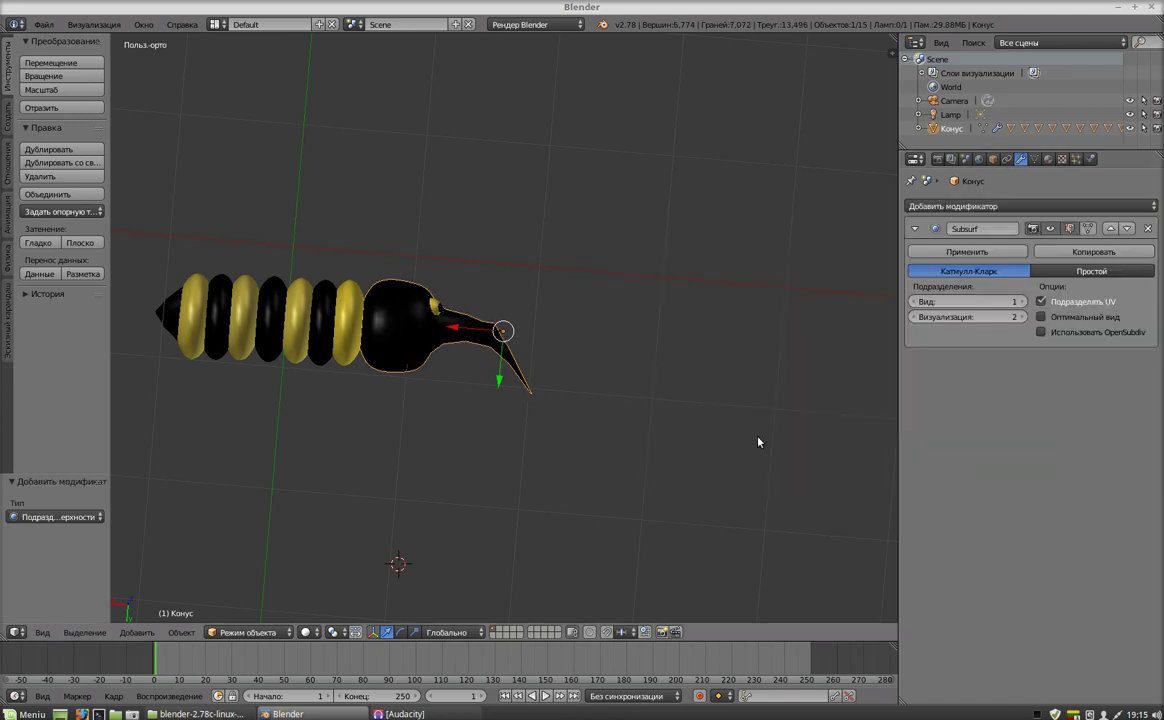
scroll(585, 325, up, 2)
scroll(580, 345, up, 2)
scroll(590, 357, up, 2)
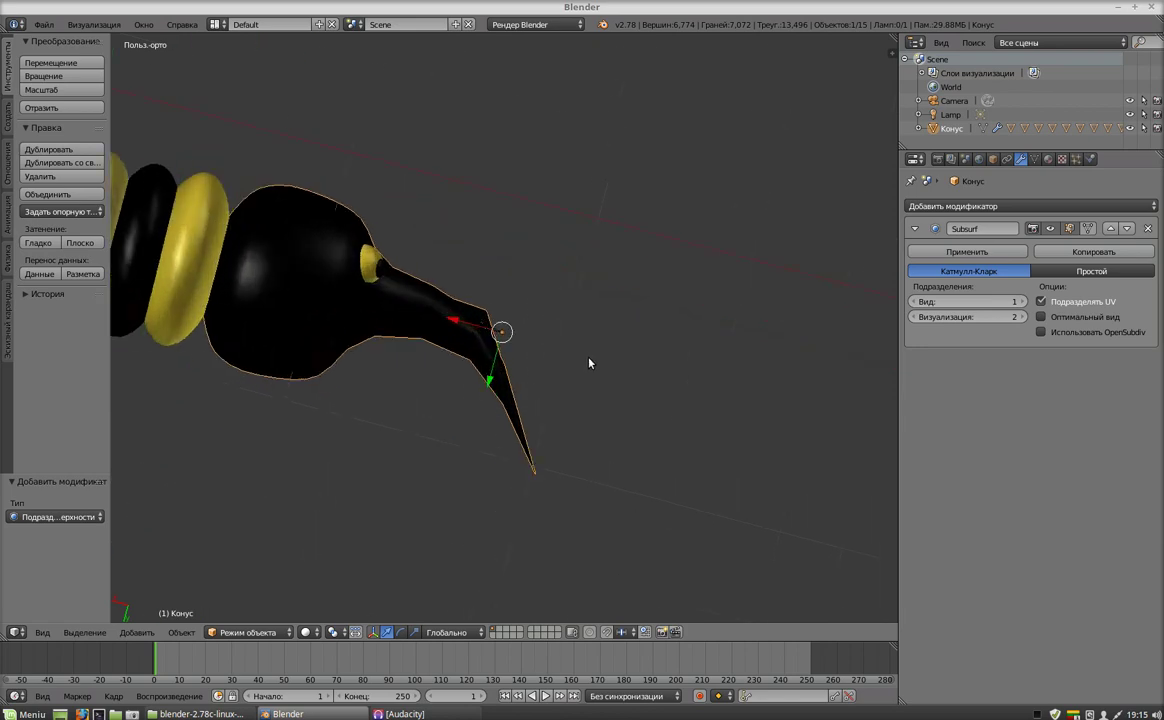
scroll(615, 358, up, 1)
Set the viewport shading to Wireframe to inspect the smoothed proboscis.
mouse_move(636, 358)
middle_down()
mouse_move(572, 255)
mouse_move(564, 330)
mouse_move(566, 254)
mouse_move(613, 156)
mouse_move(659, 154)
middle_up()
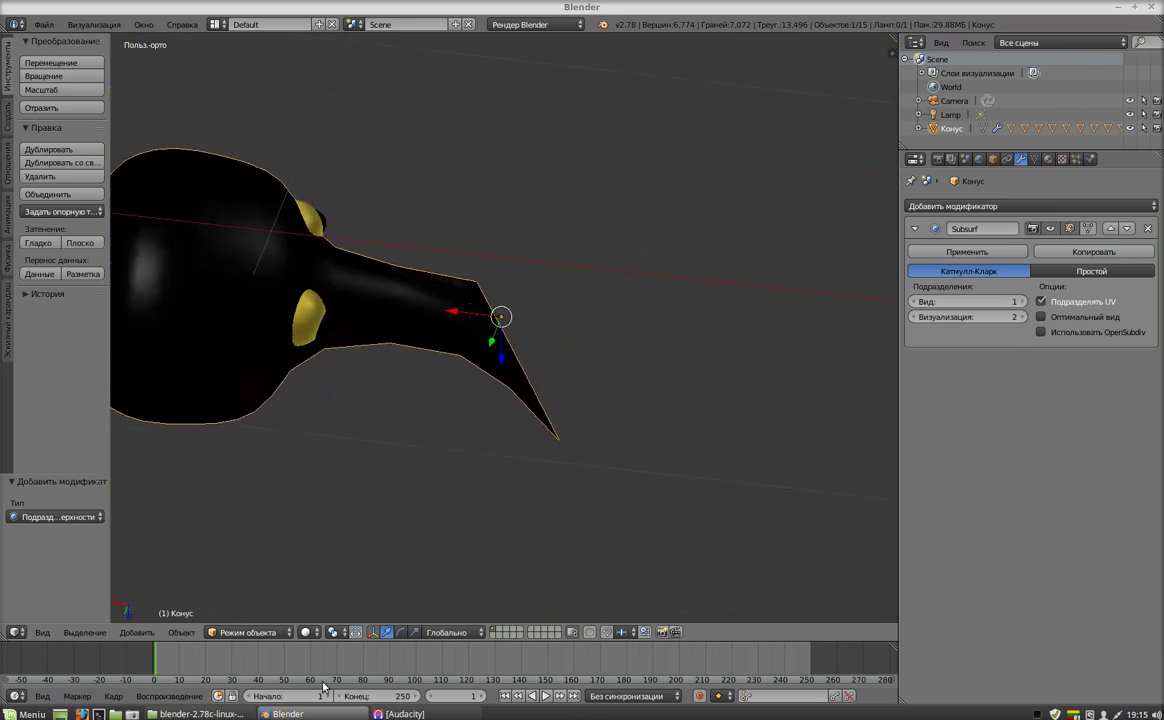
click(306, 632)
click(355, 599)
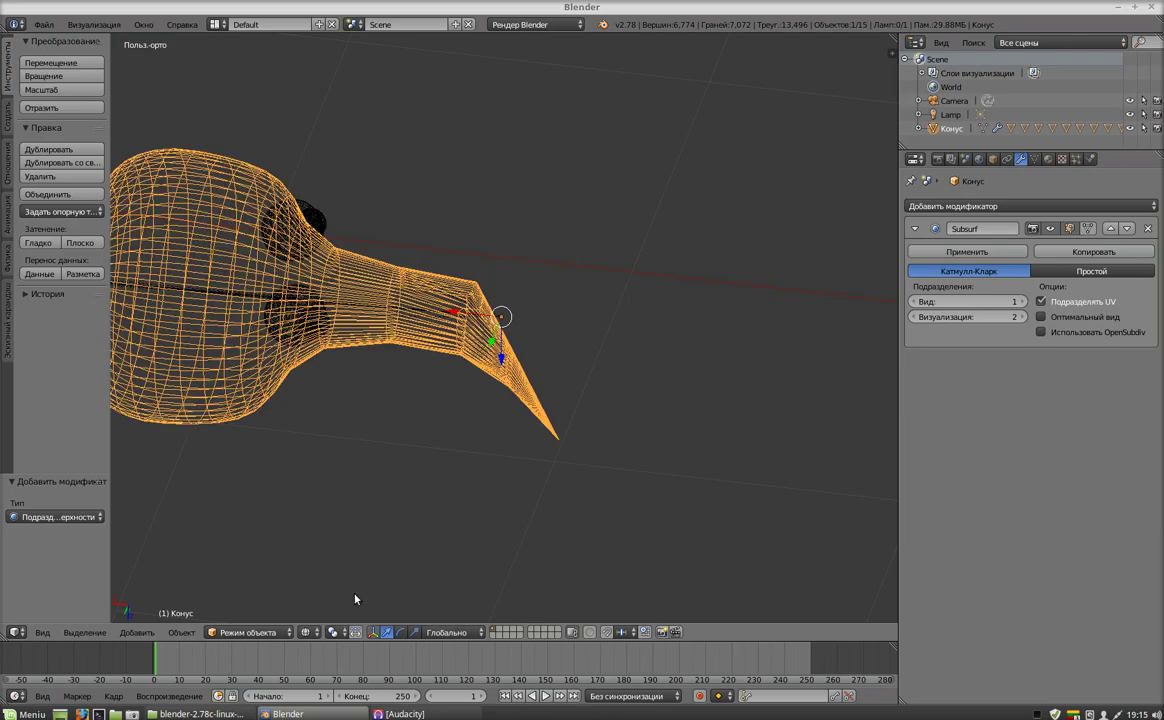
mouse_move(576, 342)
middle_down()
mouse_move(533, 385)
mouse_move(507, 449)
mouse_move(524, 361)
mouse_move(499, 264)
mouse_move(561, 270)
mouse_move(553, 367)
middle_up()
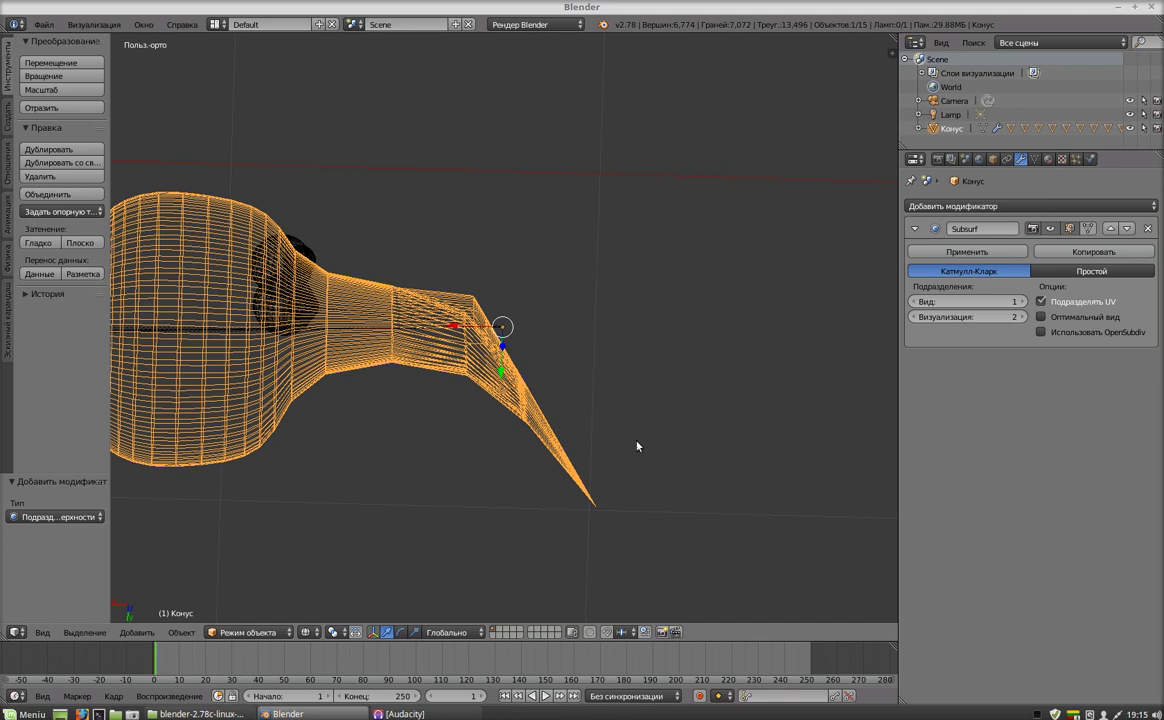
Undo the modifier and bend, putting Конус back in Edit Mode with Solid shading.
key(ctrl+z)
key(ctrl+z)
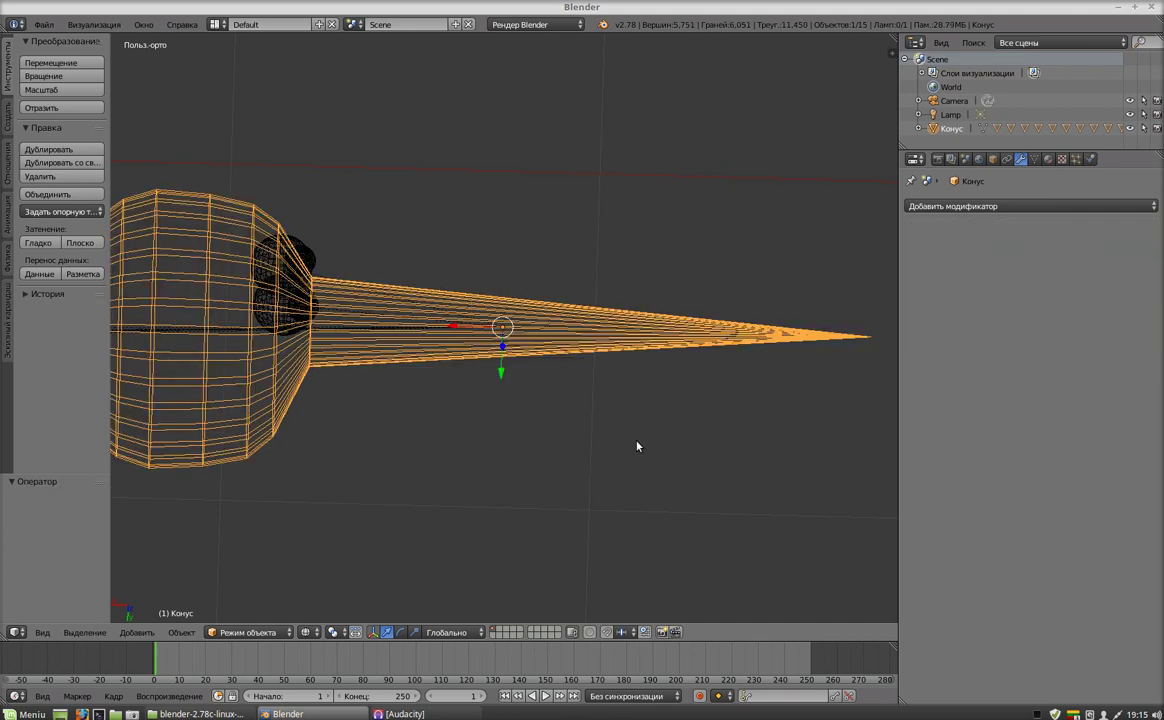
click(314, 634)
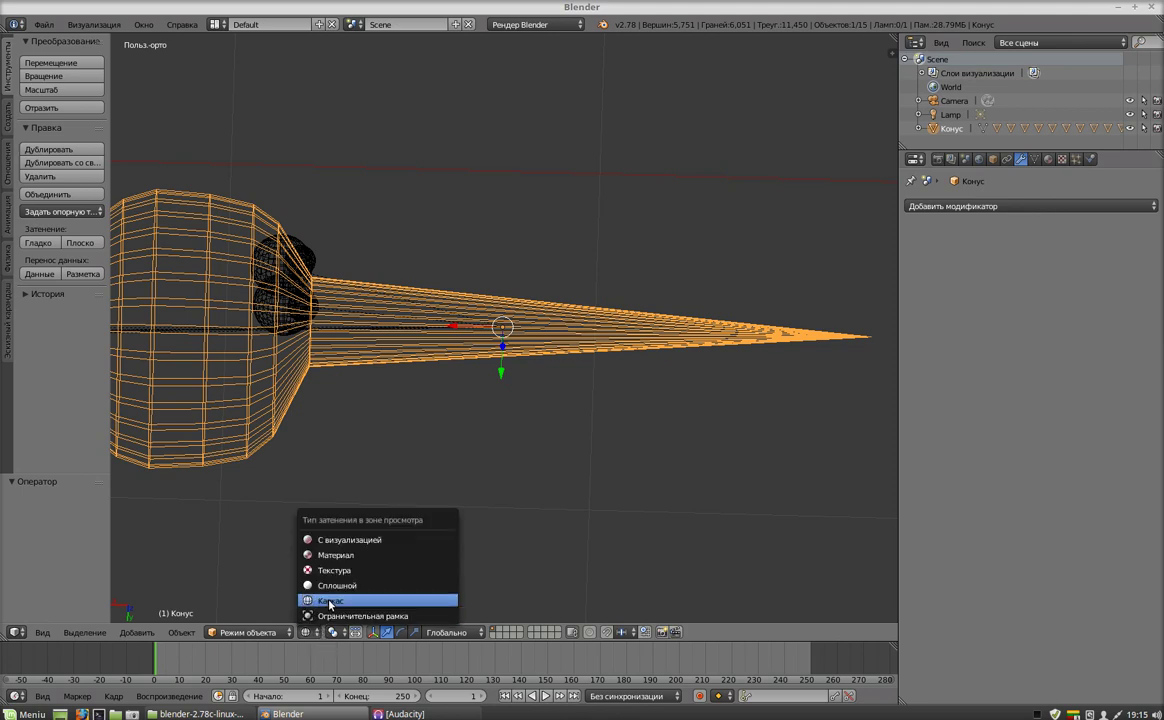
click(325, 601)
click(250, 632)
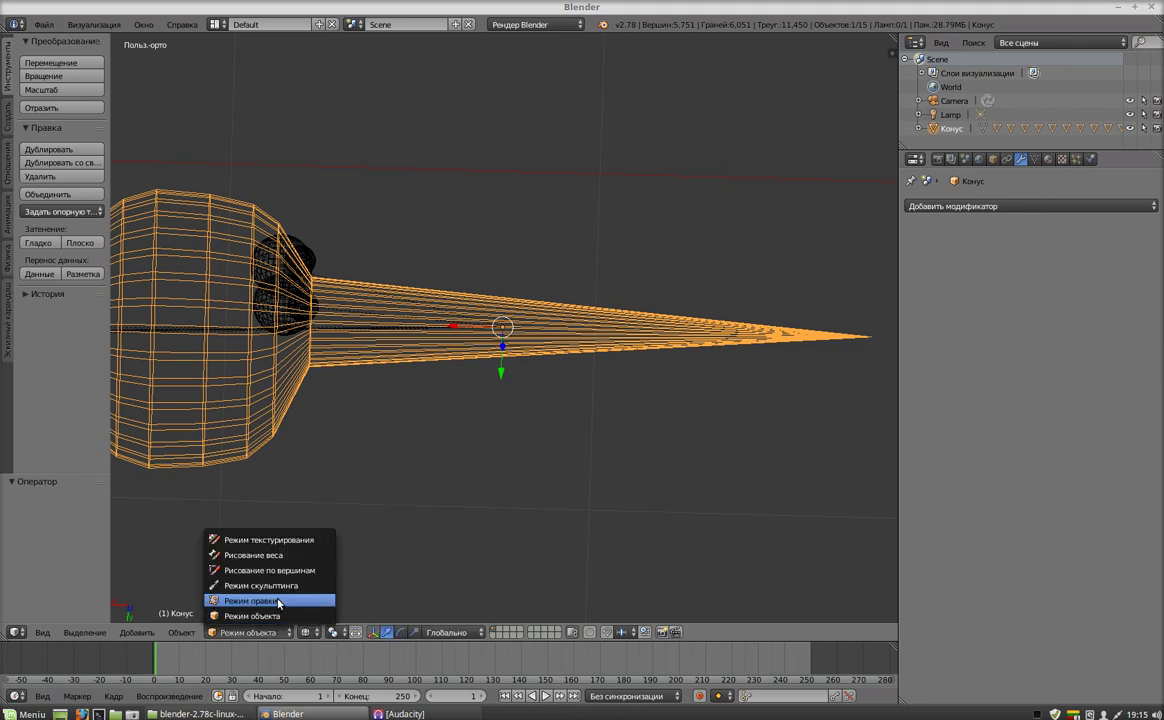
click(262, 594)
click(316, 632)
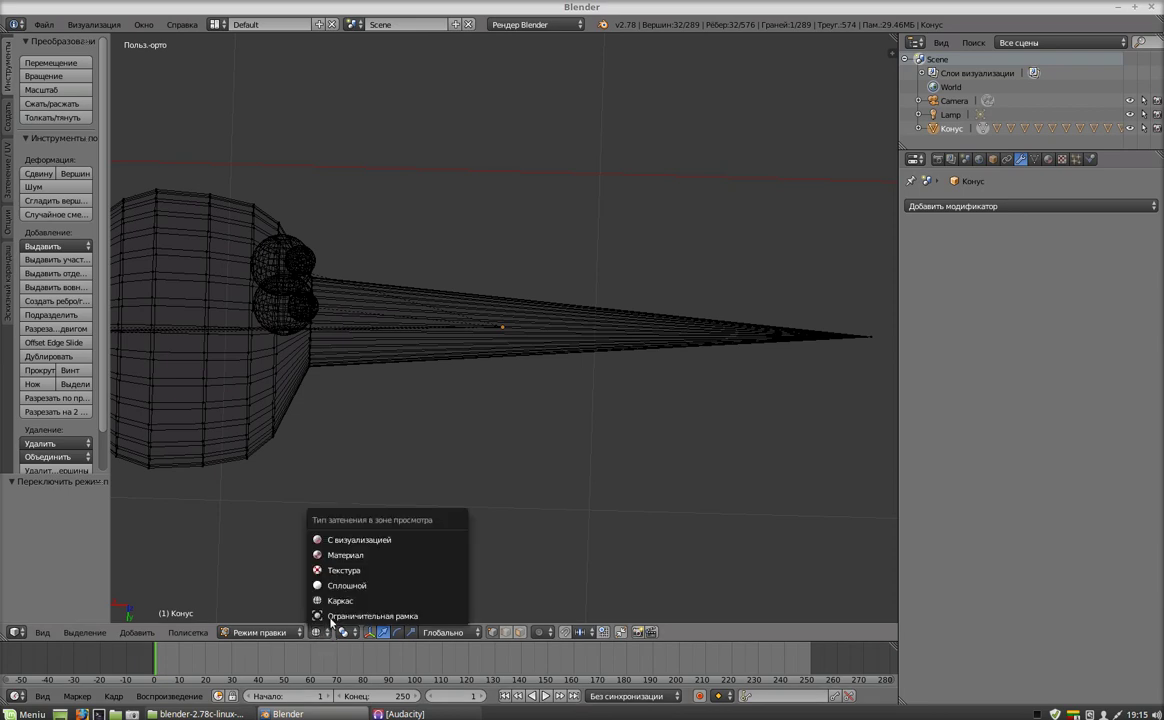
click(344, 584)
Box-select the vertices of the proboscis cone.
mouse_move(580, 448)
middle_down()
mouse_move(546, 543)
mouse_move(538, 526)
middle_up()
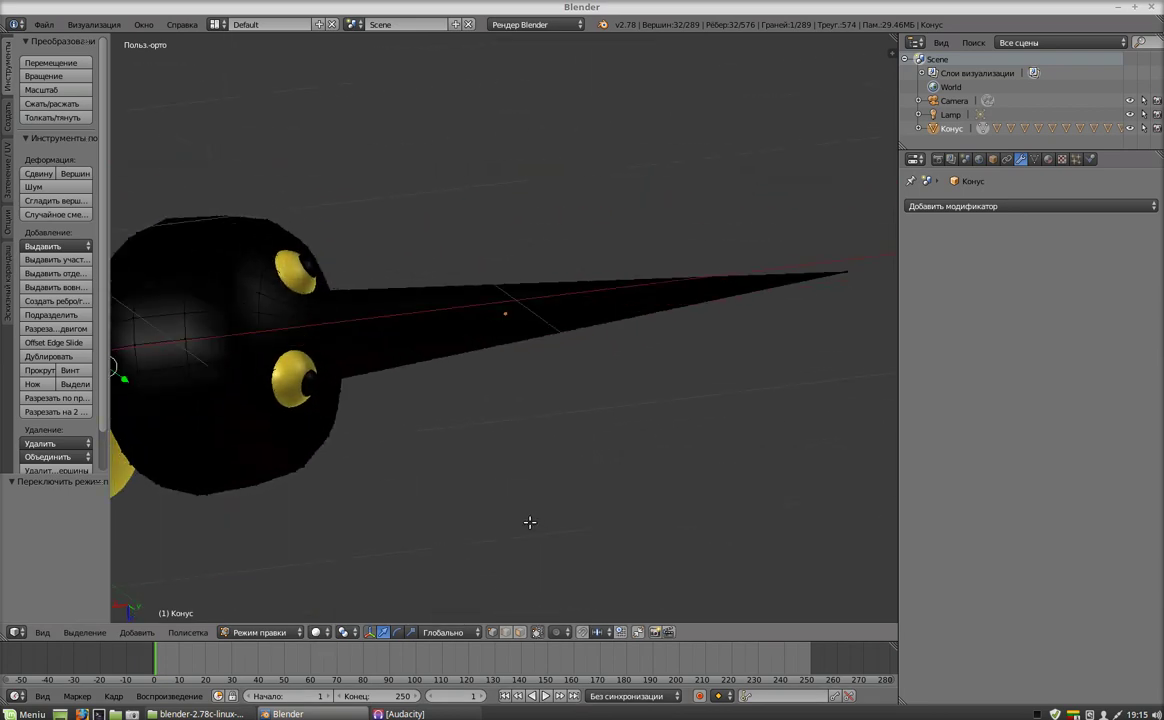
key(b)
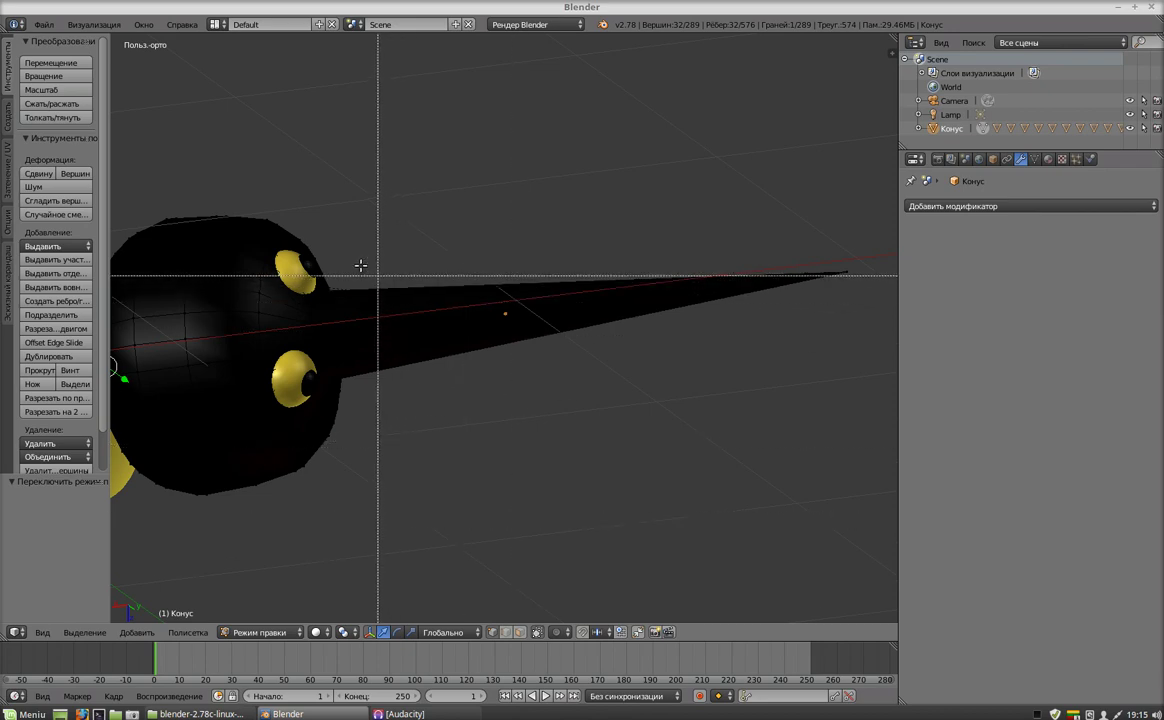
mouse_move(358, 249)
mouse_down()
mouse_move(865, 298)
mouse_move(863, 420)
mouse_up()
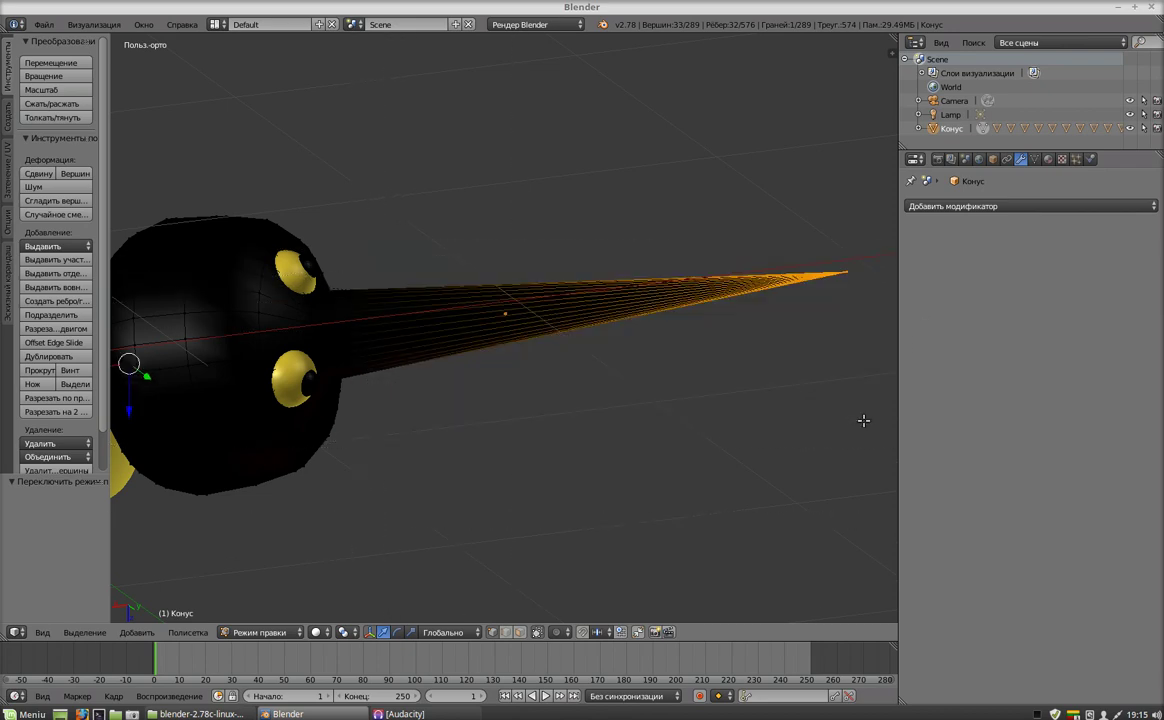
mouse_move(697, 186)
middle_down()
mouse_move(660, 257)
mouse_move(566, 317)
mouse_move(494, 288)
mouse_move(473, 233)
mouse_move(488, 218)
mouse_move(406, 332)
mouse_move(476, 315)
middle_up()
mouse_move(691, 168)
middle_down()
mouse_move(668, 218)
mouse_move(637, 186)
middle_up()
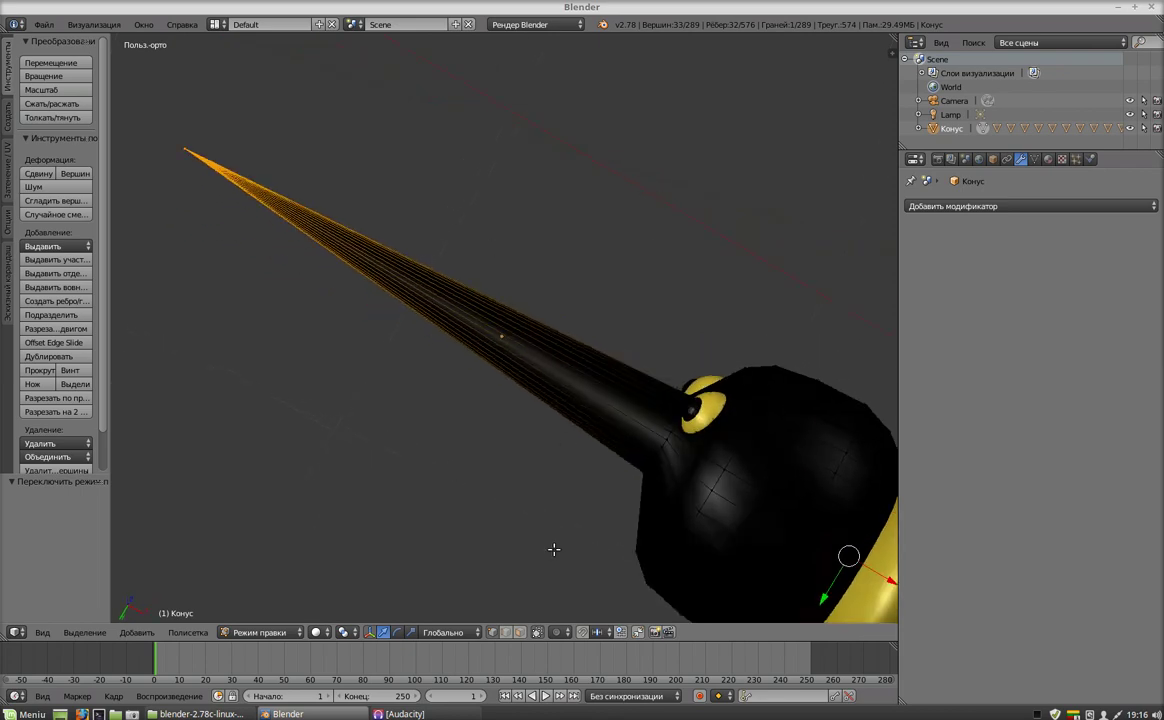
mouse_move(561, 566)
middle_down()
mouse_move(611, 561)
mouse_move(522, 486)
mouse_move(548, 361)
mouse_move(566, 434)
mouse_move(756, 236)
mouse_move(806, 166)
mouse_move(393, 488)
mouse_move(574, 577)
mouse_move(608, 580)
mouse_move(637, 544)
middle_up()
mouse_move(741, 436)
middle_down()
mouse_move(751, 512)
mouse_move(699, 503)
middle_up()
Knife the first two cuts partway along the proboscis cone.
key(k)
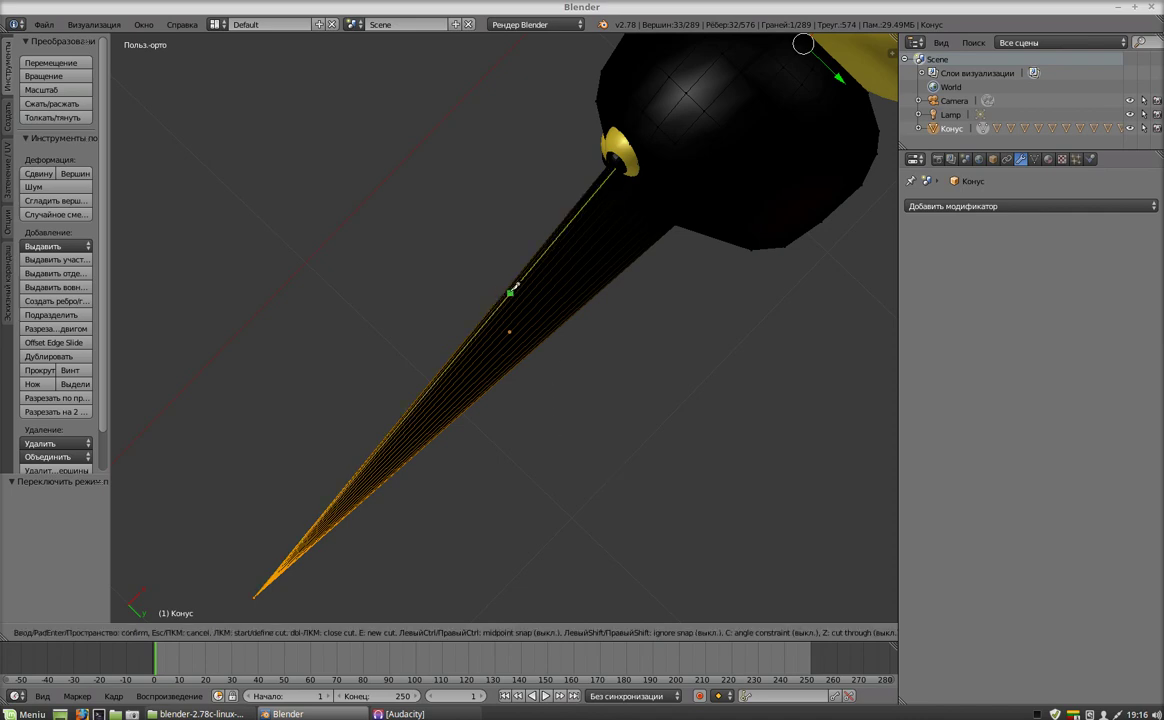
click(511, 287)
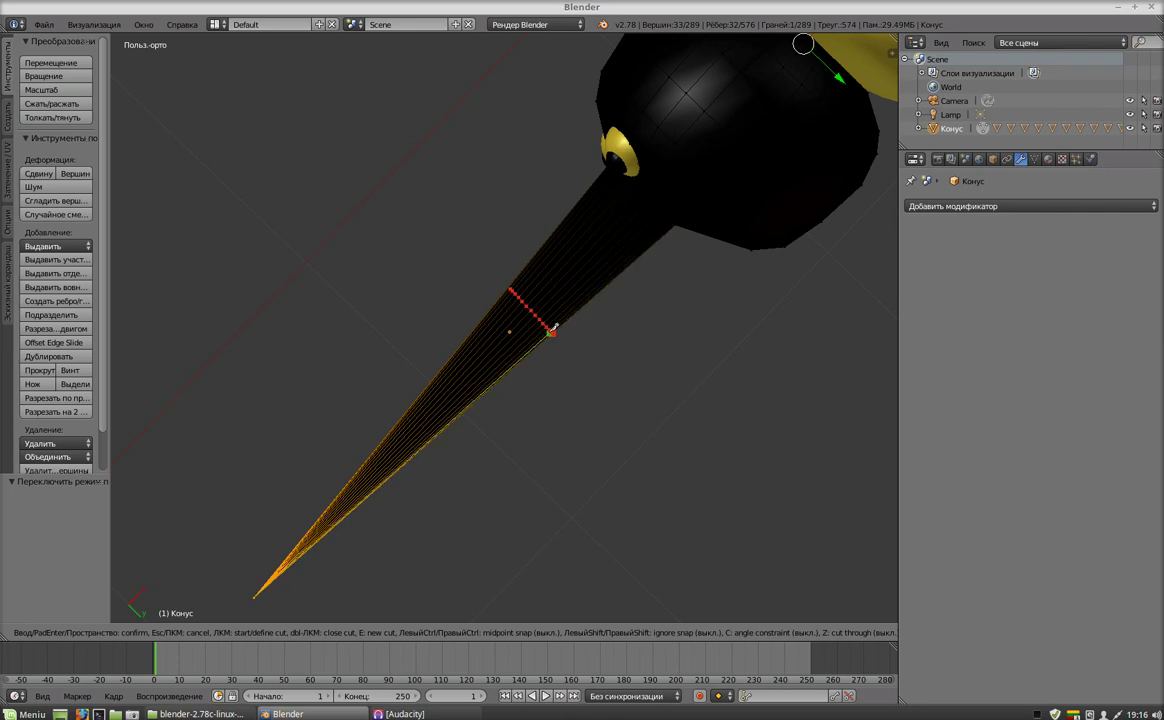
click(551, 331)
key(Return)
mouse_move(582, 397)
middle_down()
mouse_move(395, 452)
mouse_move(598, 427)
mouse_move(629, 483)
mouse_move(631, 520)
mouse_move(591, 450)
middle_up()
key(k)
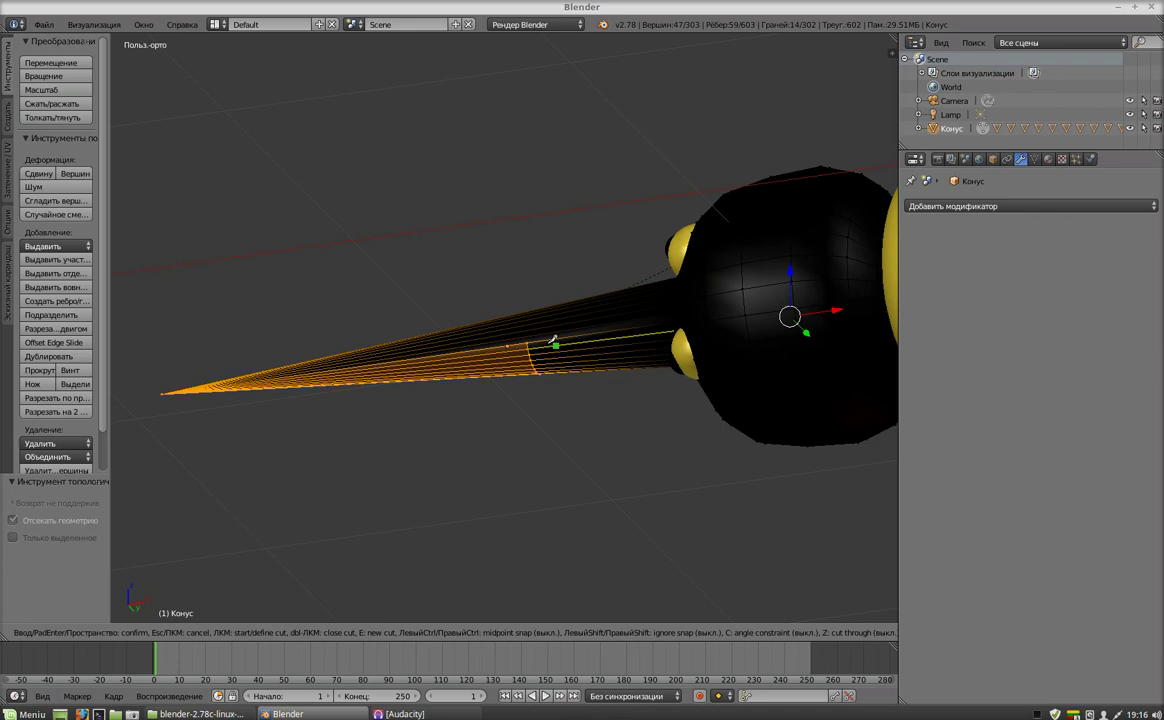
click(528, 342)
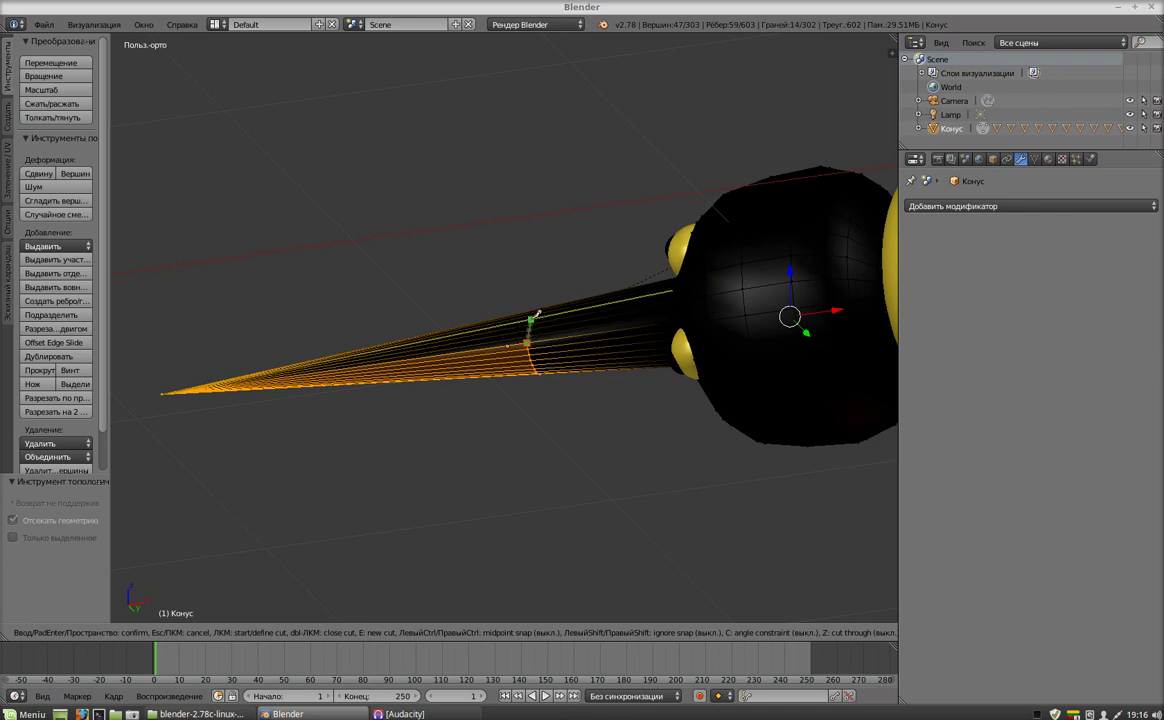
click(525, 312)
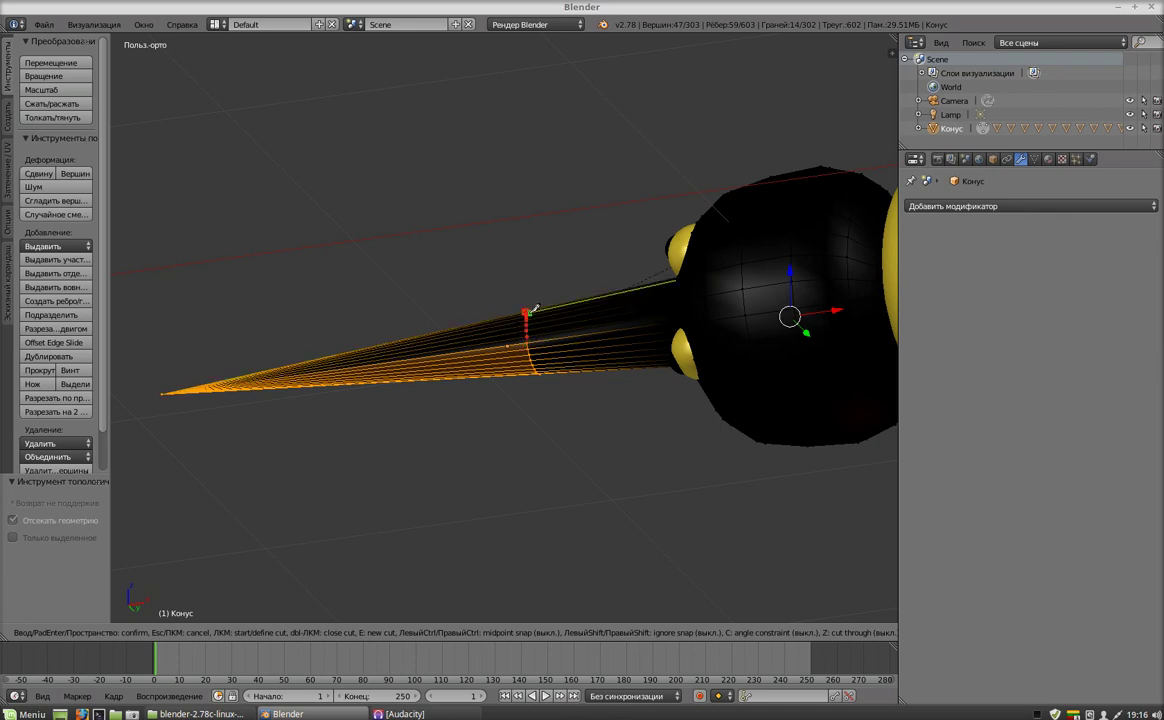
key(Return)
middle_drag(557, 228, 546, 377)
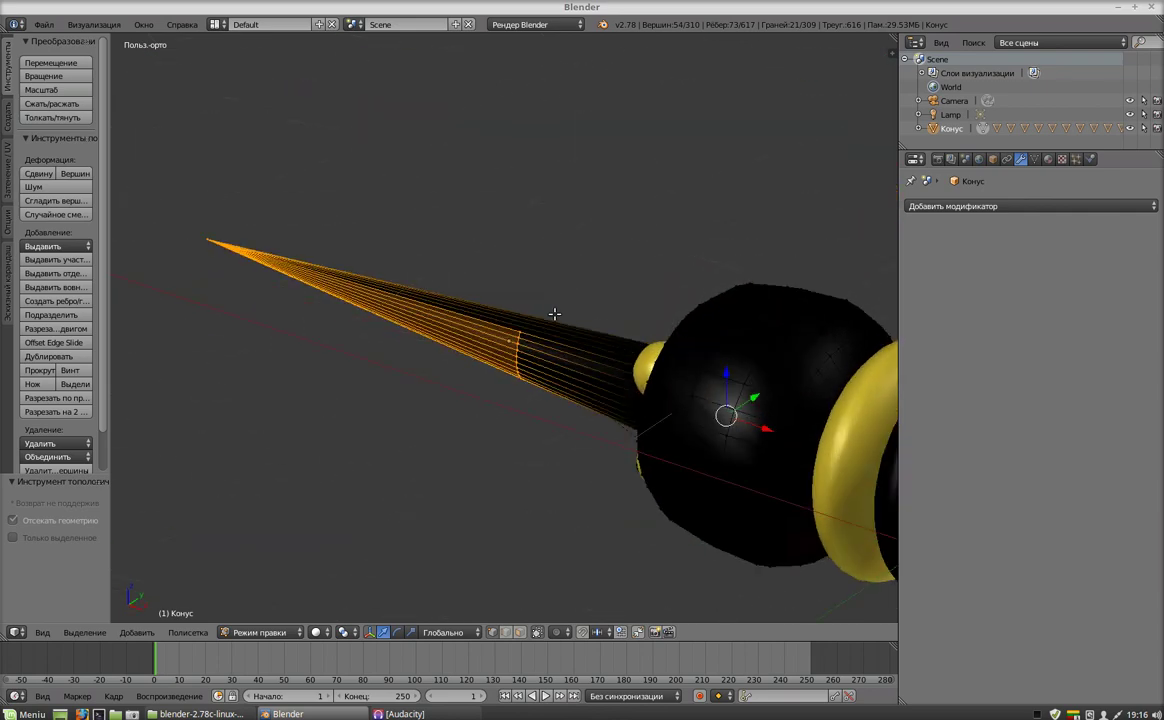
Knife two more cuts to close the edge loop around the proboscis.
key(k)
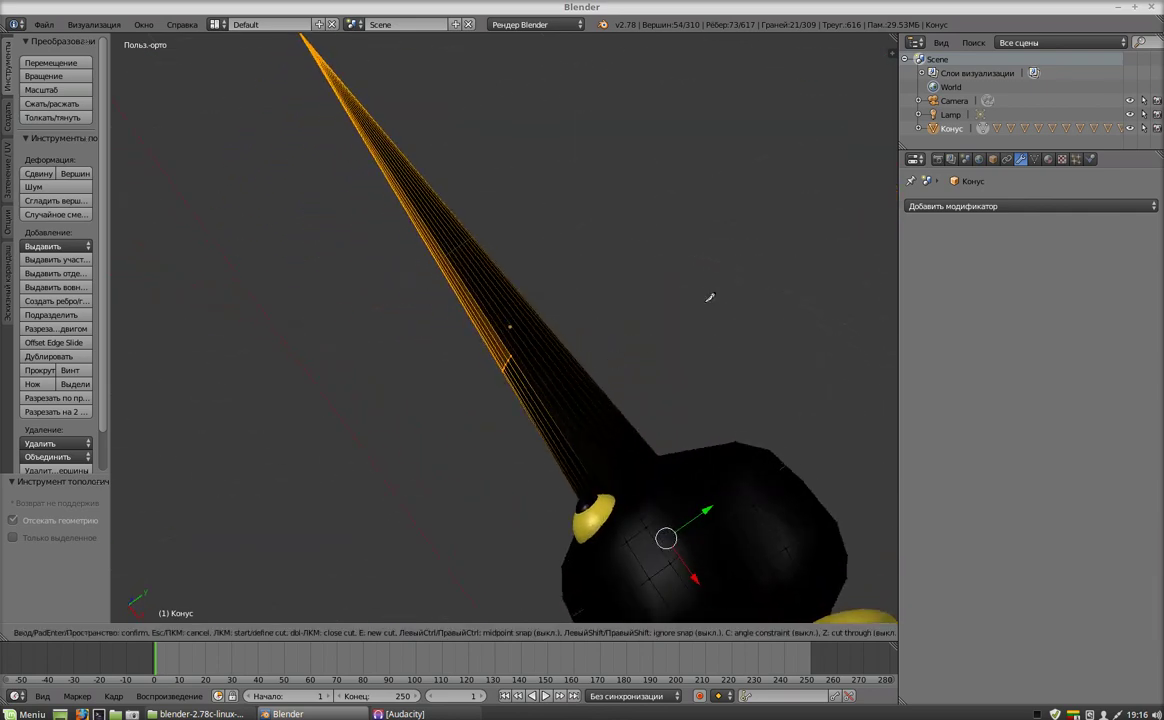
click(512, 356)
key(Return)
mouse_move(675, 269)
middle_down()
mouse_move(673, 291)
mouse_move(618, 304)
mouse_move(538, 257)
mouse_move(499, 200)
mouse_move(502, 172)
middle_up()
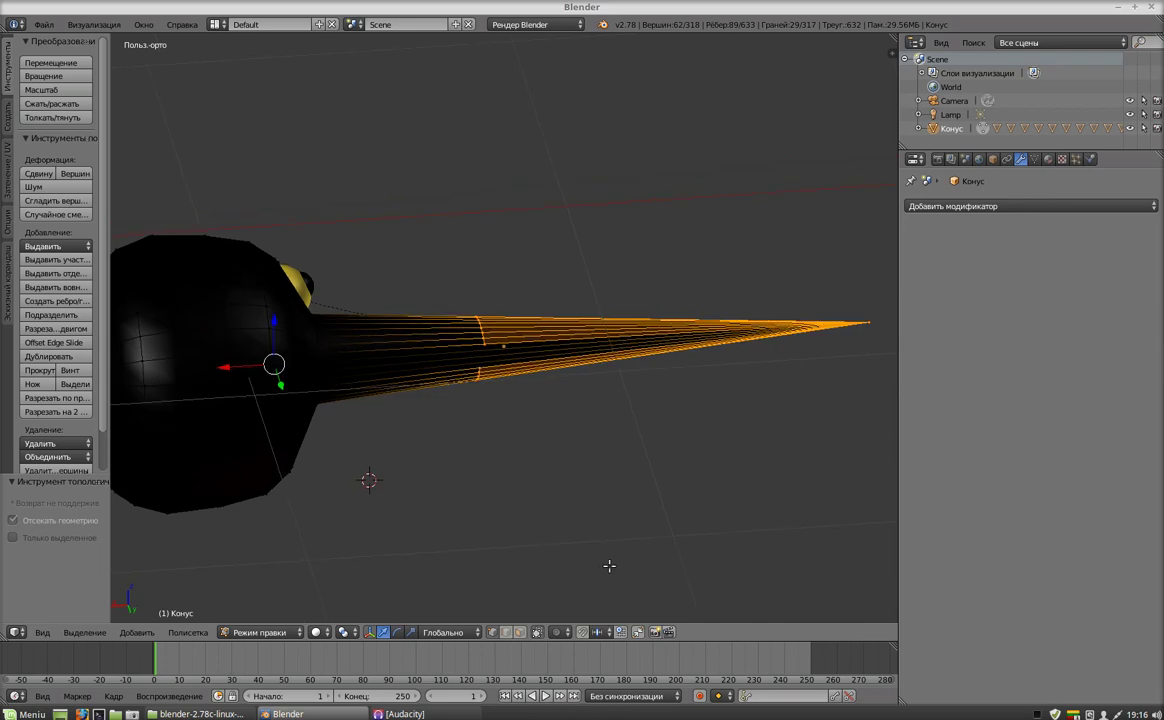
key(k)
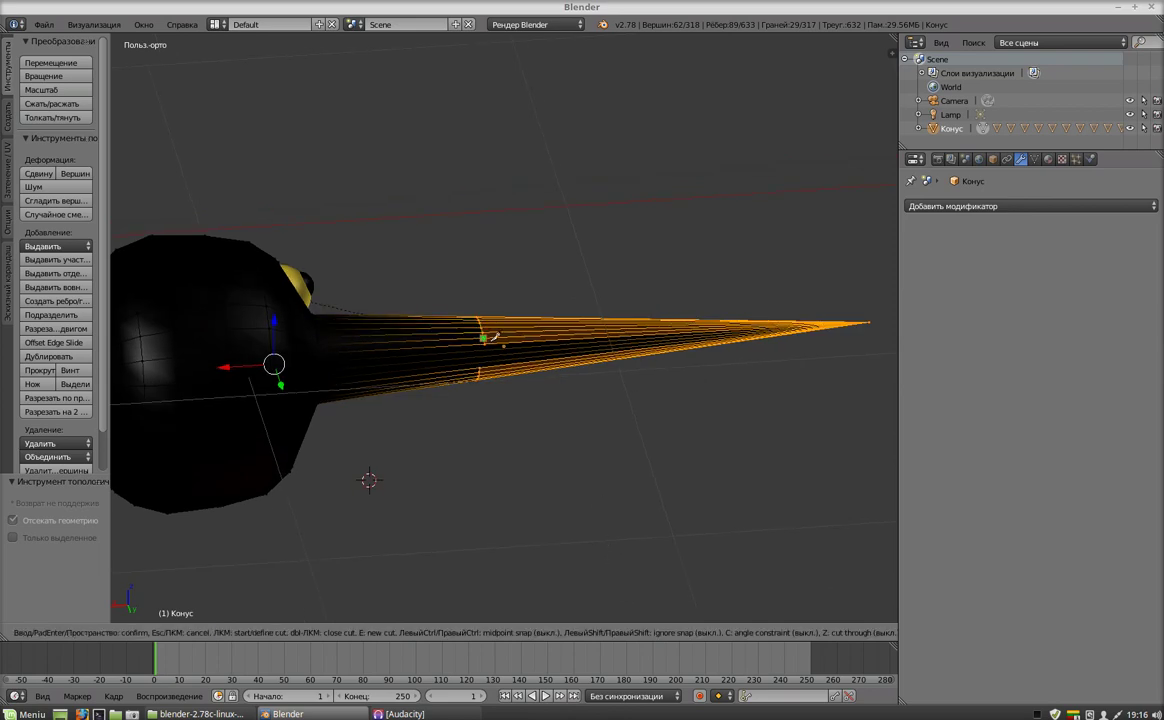
click(485, 344)
key(Return)
mouse_move(598, 487)
middle_down()
mouse_move(530, 156)
mouse_move(627, 364)
middle_up()
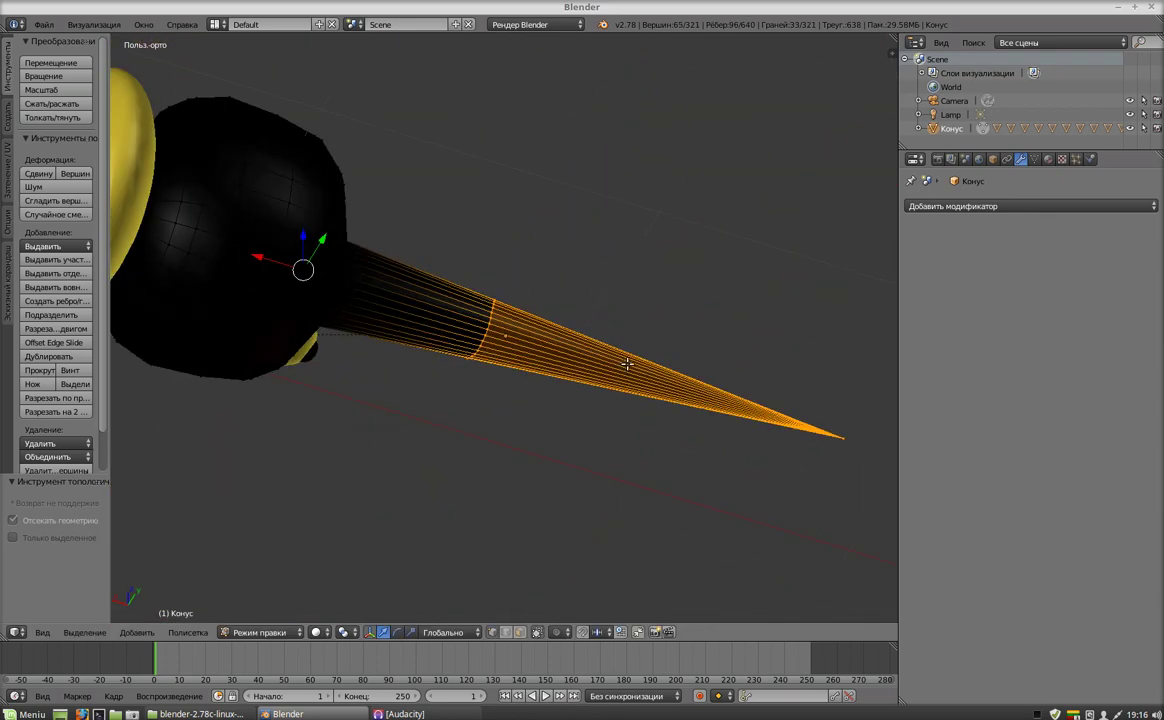
scroll(627, 364, down, 4)
mouse_move(673, 429)
middle_down()
mouse_move(668, 257)
mouse_move(281, 239)
mouse_move(404, 229)
mouse_move(283, 507)
mouse_move(354, 274)
mouse_move(677, 257)
mouse_move(634, 156)
mouse_move(622, 411)
mouse_move(814, 318)
mouse_move(826, 281)
mouse_move(461, 314)
middle_up()
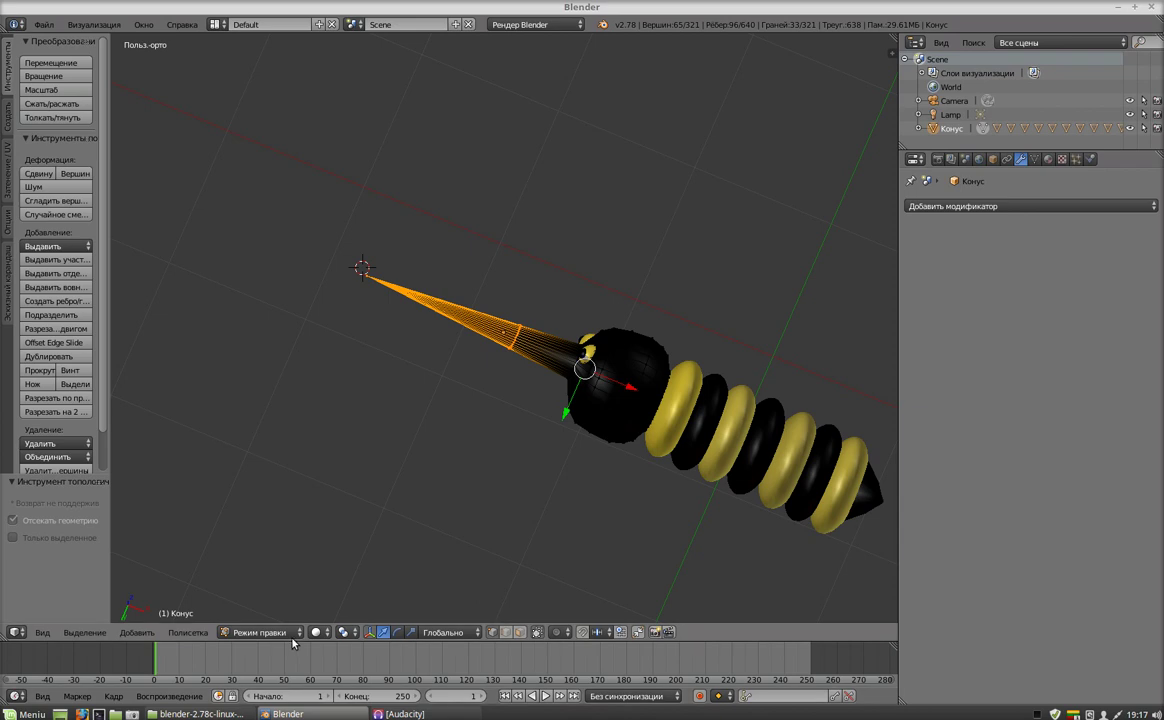
Enable proportional editing, select only the proboscis tip vertex, and begin moving it.
click(565, 632)
click(572, 603)
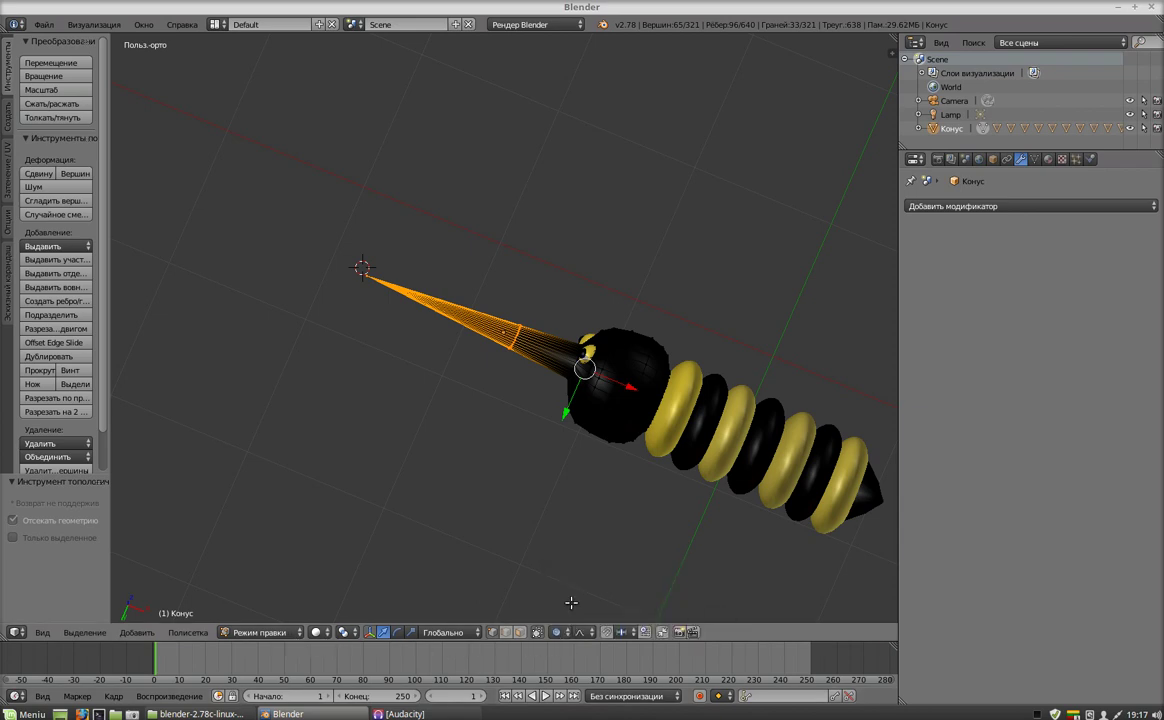
right_click(362, 268)
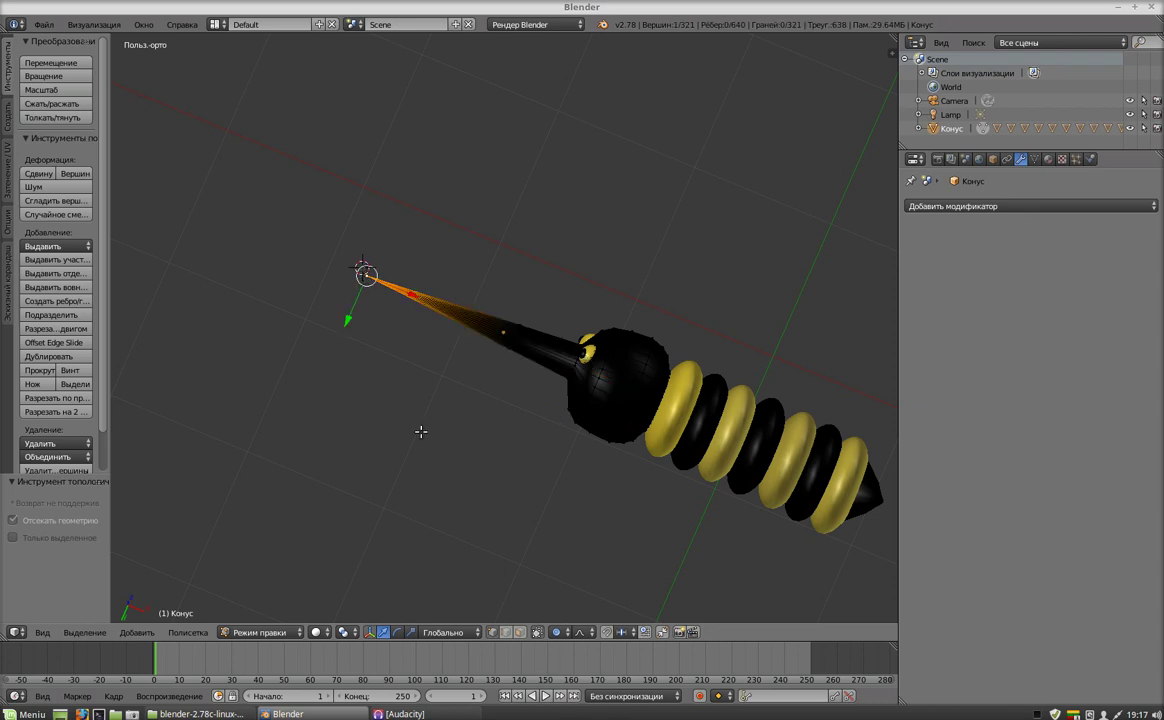
click(558, 632)
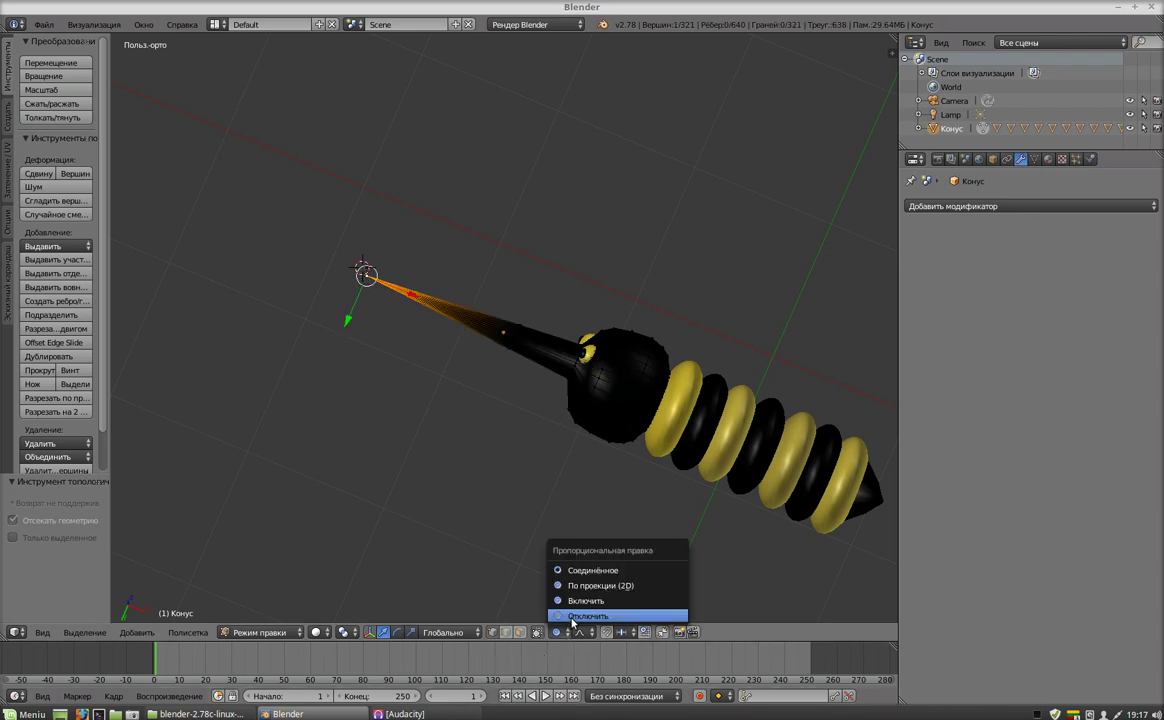
click(580, 603)
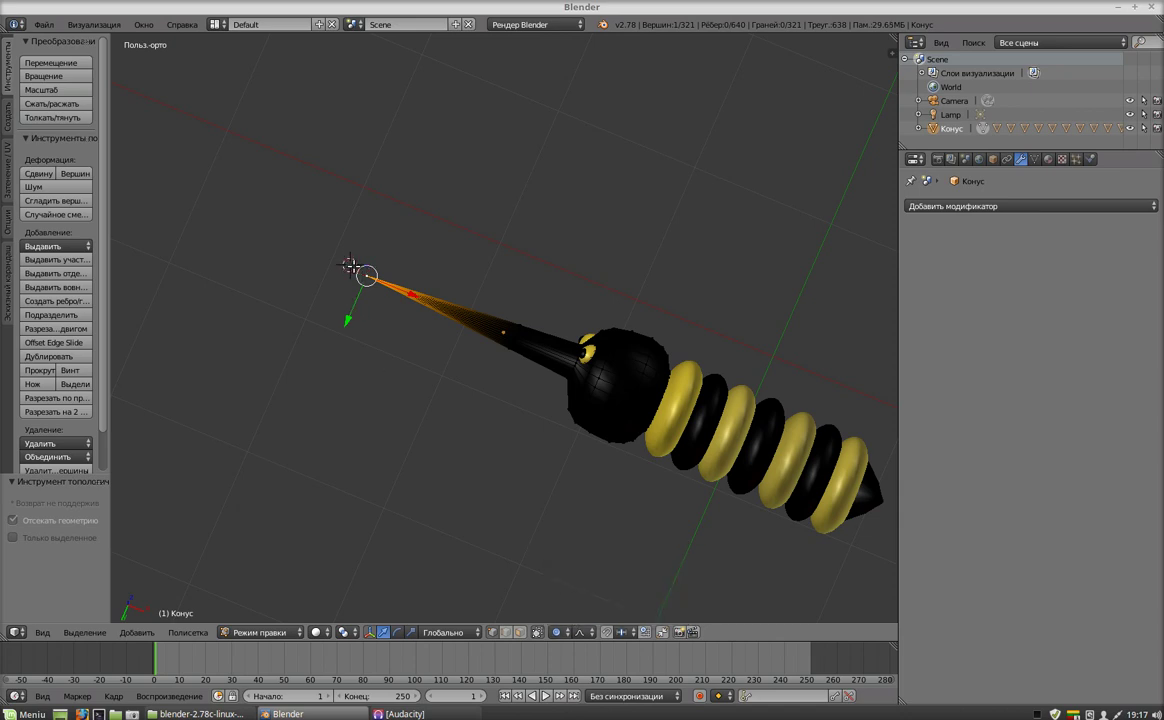
click(556, 632)
click(563, 615)
click(556, 632)
click(572, 597)
key(g)
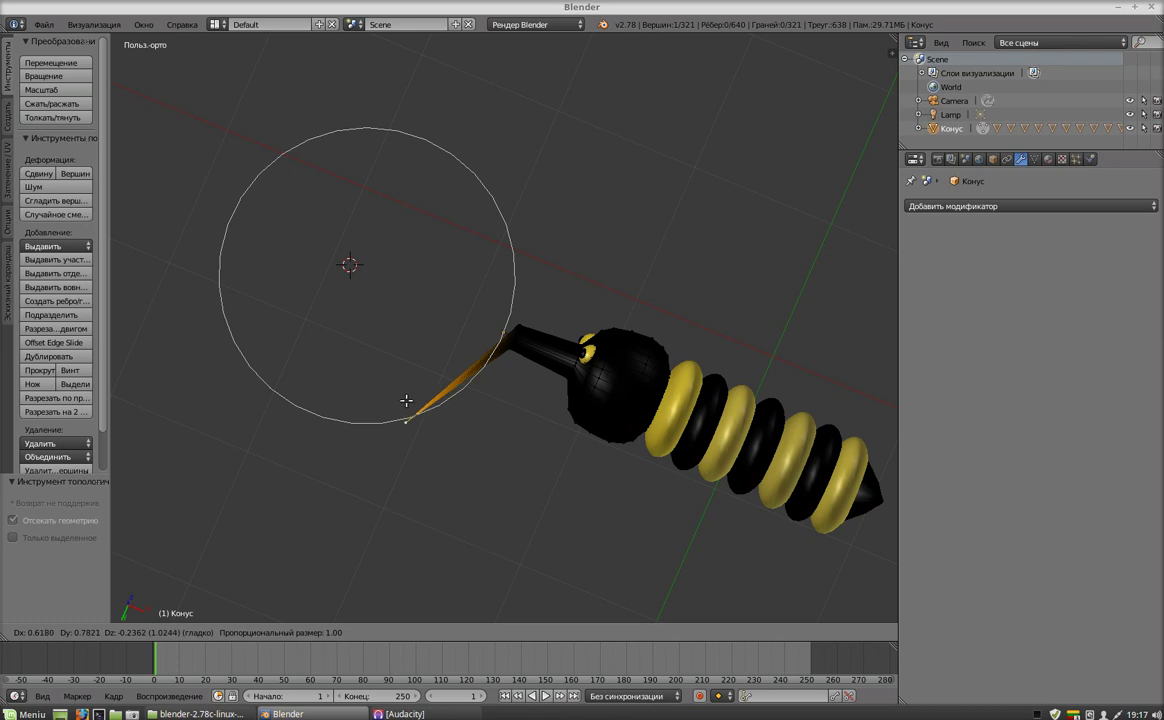
Bend the proboscis tip down with an adjusted proportional editing falloff radius.
scroll(410, 399, down, 2)
scroll(410, 399, up, 3)
scroll(410, 399, up, 2)
scroll(408, 398, up, 2)
scroll(408, 380, up, 1)
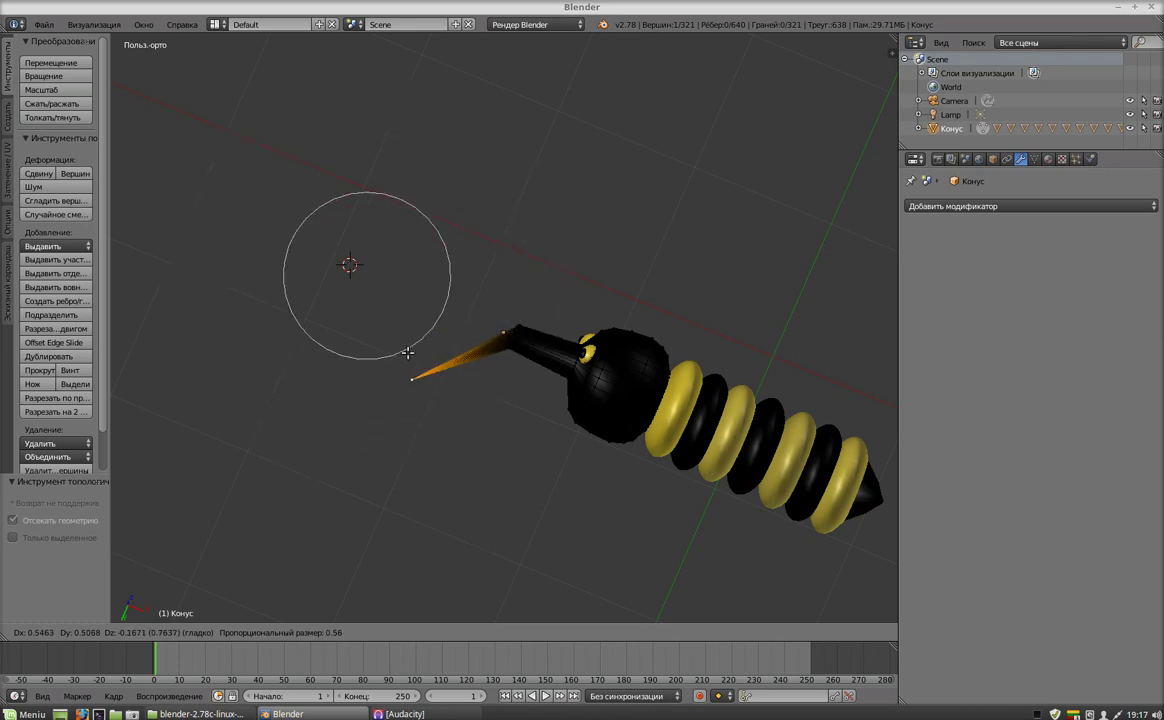
scroll(427, 382, down, 3)
scroll(426, 385, down, 1)
scroll(426, 390, down, 5)
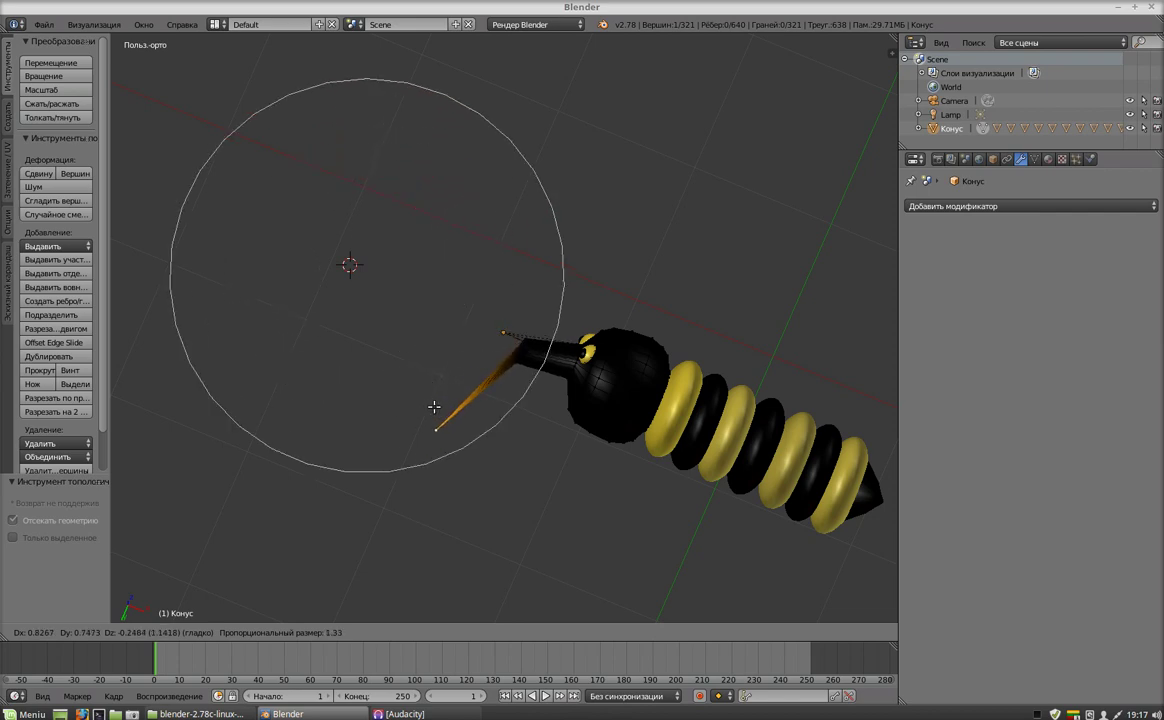
scroll(434, 407, down, 2)
scroll(433, 408, down, 1)
scroll(430, 408, down, 2)
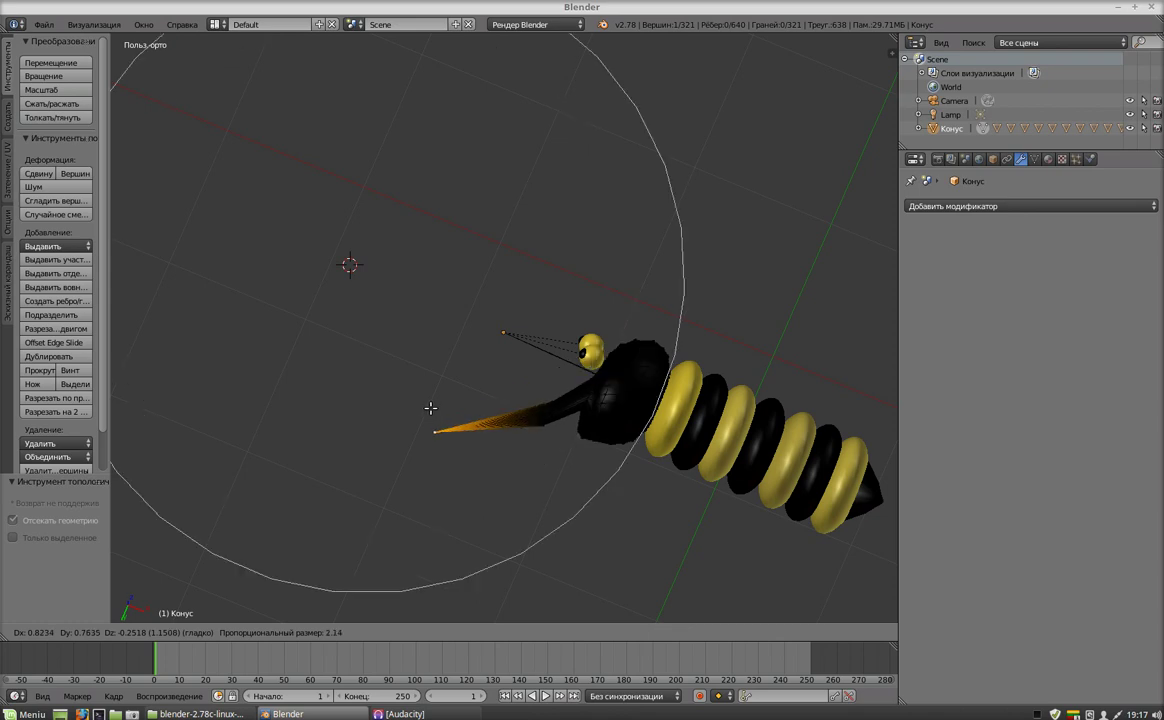
scroll(430, 408, down, 1)
scroll(423, 396, down, 2)
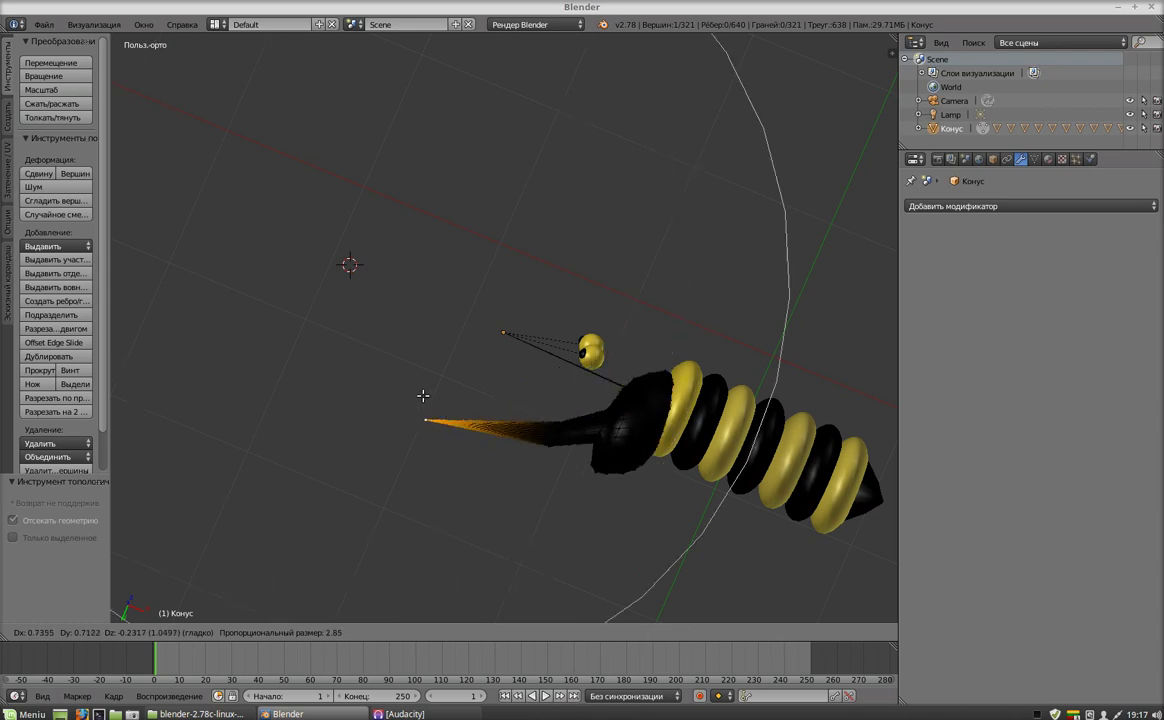
scroll(423, 396, up, 7)
scroll(423, 396, up, 1)
scroll(423, 396, up, 2)
scroll(422, 396, down, 2)
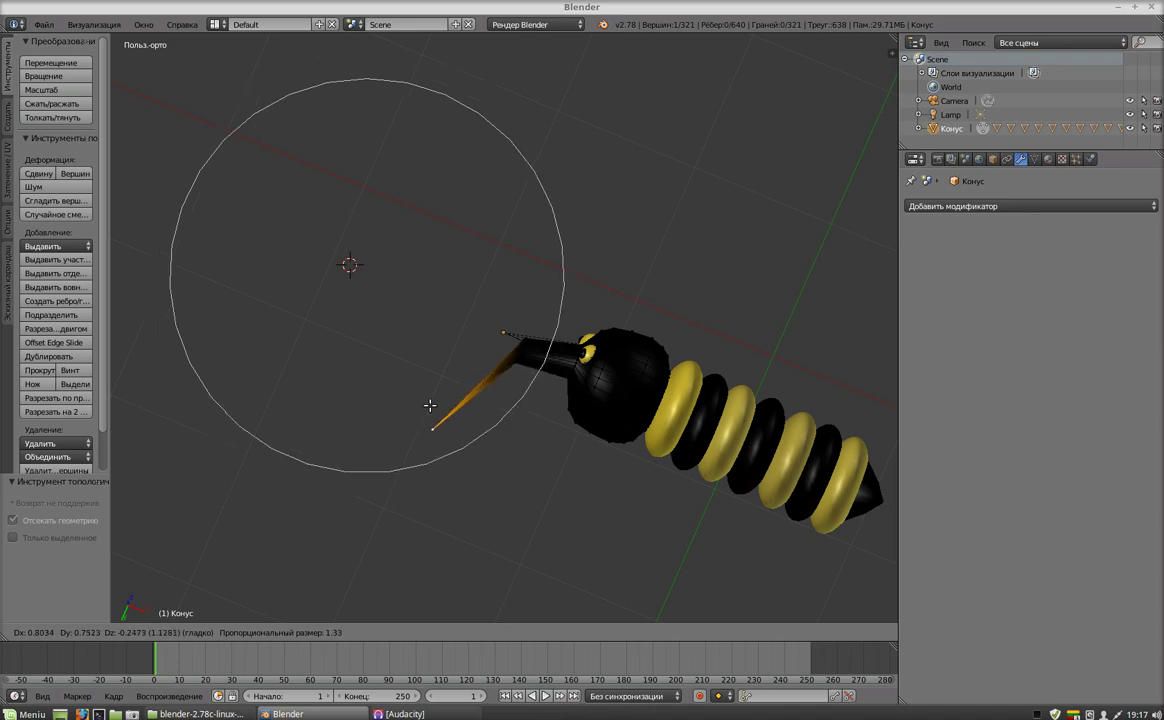
click(434, 407)
Turn proportional editing off and move the tip vertex along Y to -0.275.
mouse_move(525, 460)
middle_down()
mouse_move(507, 548)
mouse_move(665, 574)
mouse_move(681, 340)
mouse_move(297, 213)
mouse_move(403, 307)
mouse_move(507, 260)
mouse_move(540, 343)
mouse_move(515, 415)
mouse_move(522, 470)
mouse_move(540, 480)
middle_up()
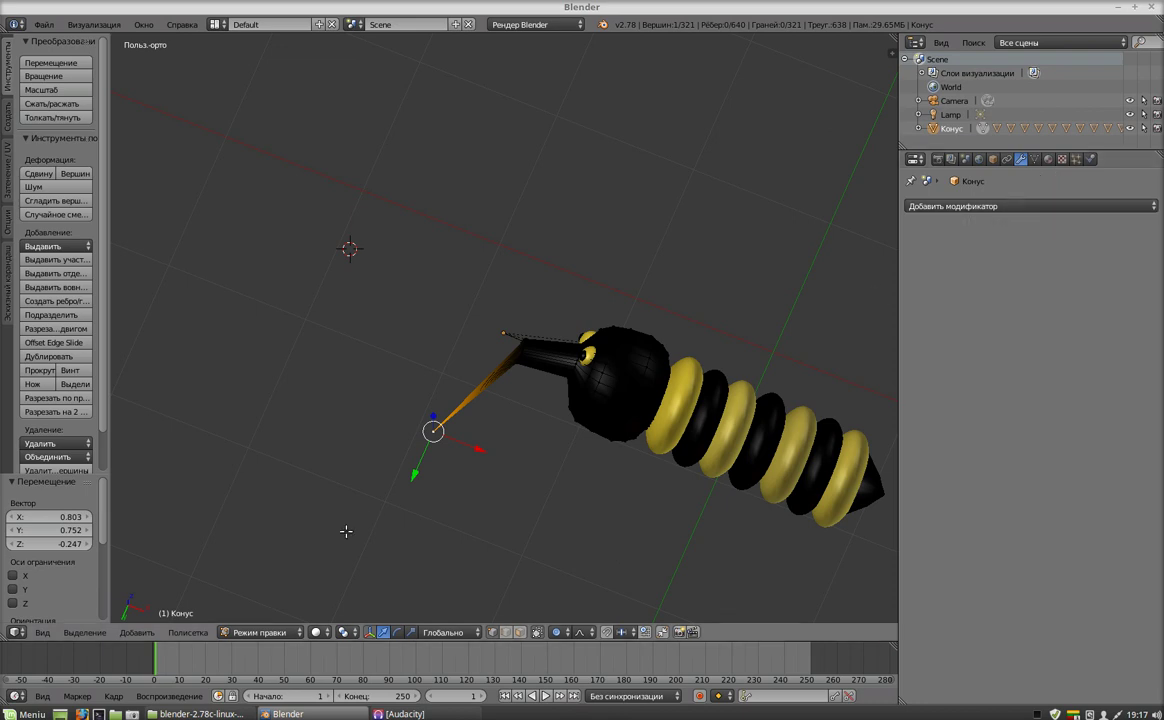
key(g)
key(y)
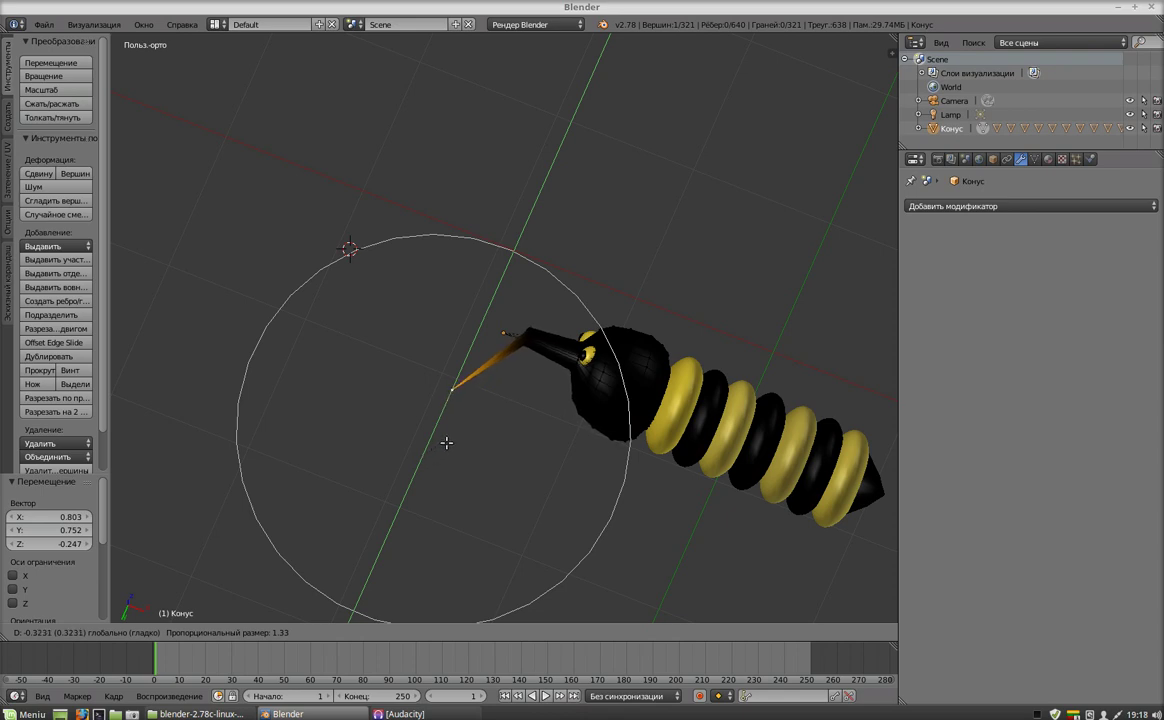
click(445, 443)
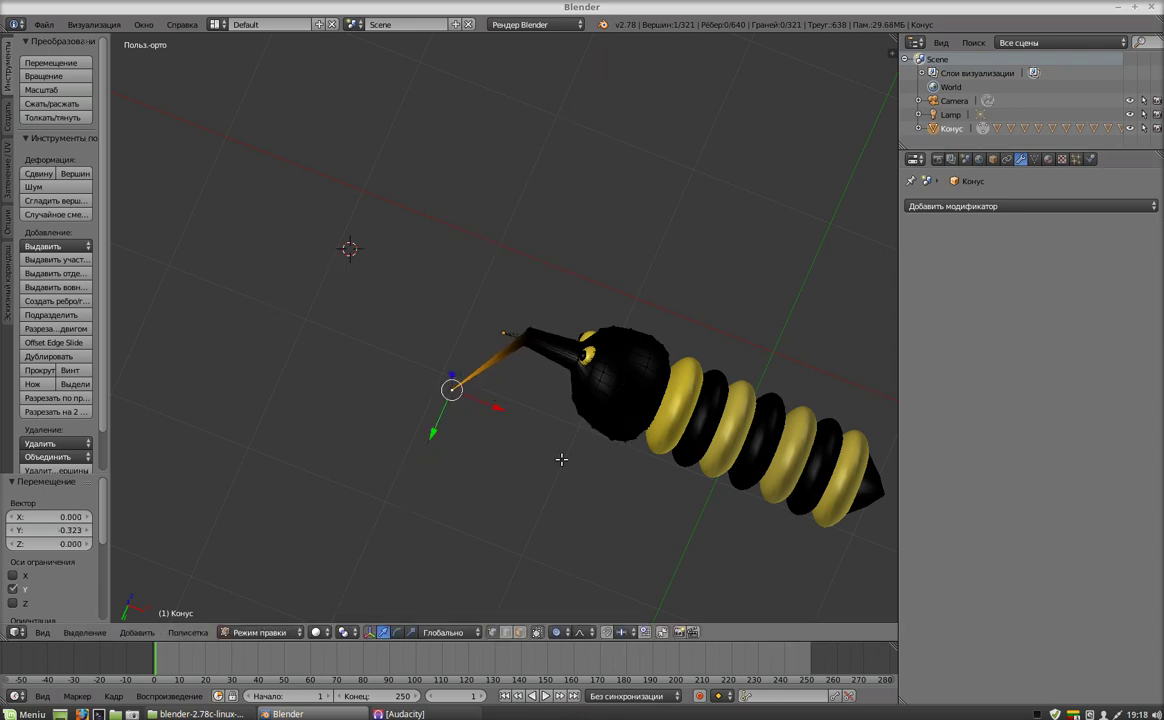
key(ctrl+z)
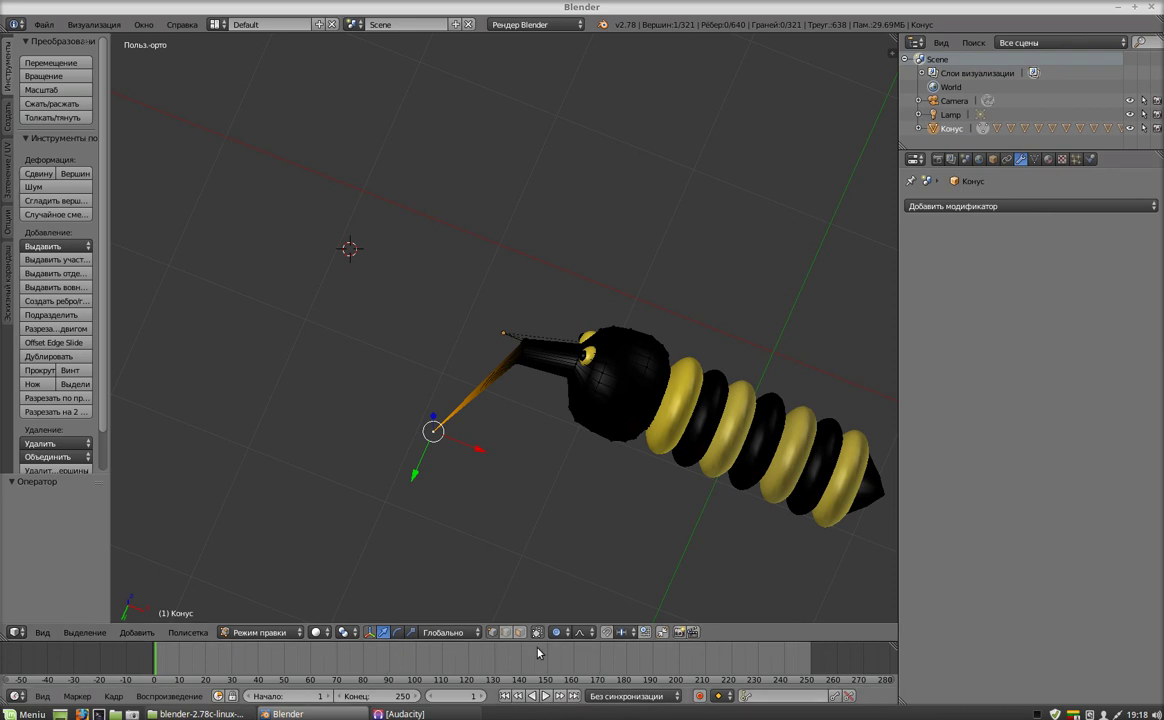
click(565, 640)
click(565, 627)
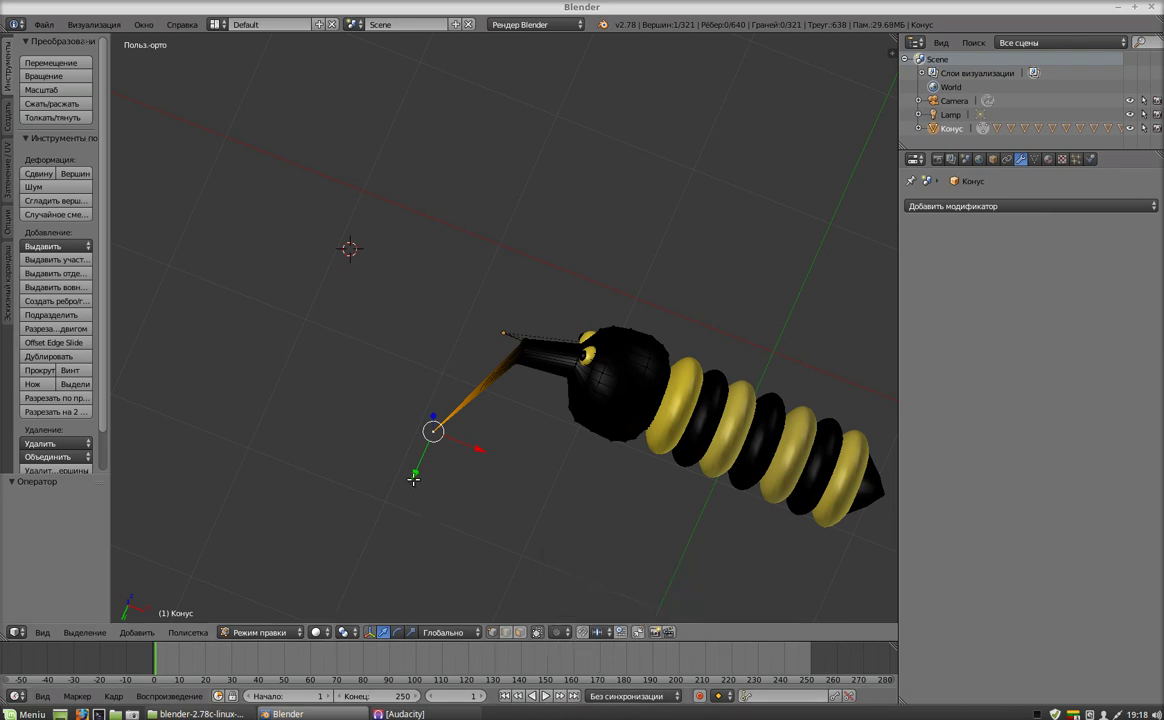
drag(414, 479, 455, 447)
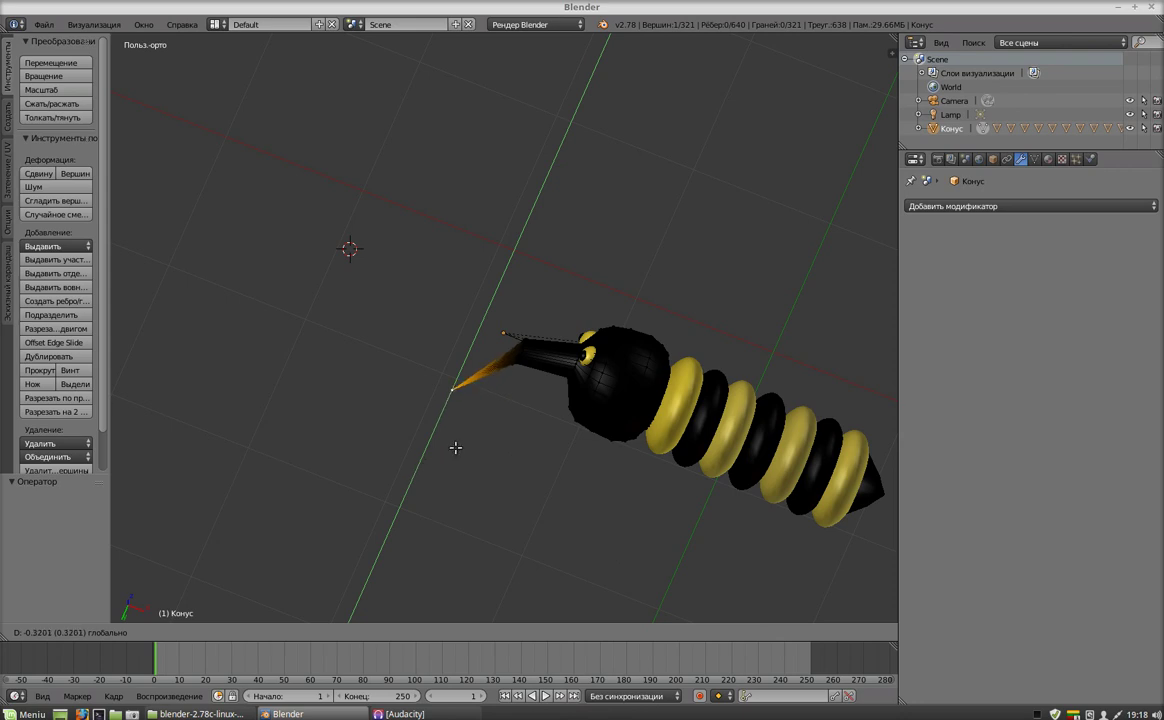
drag(455, 447, 453, 450)
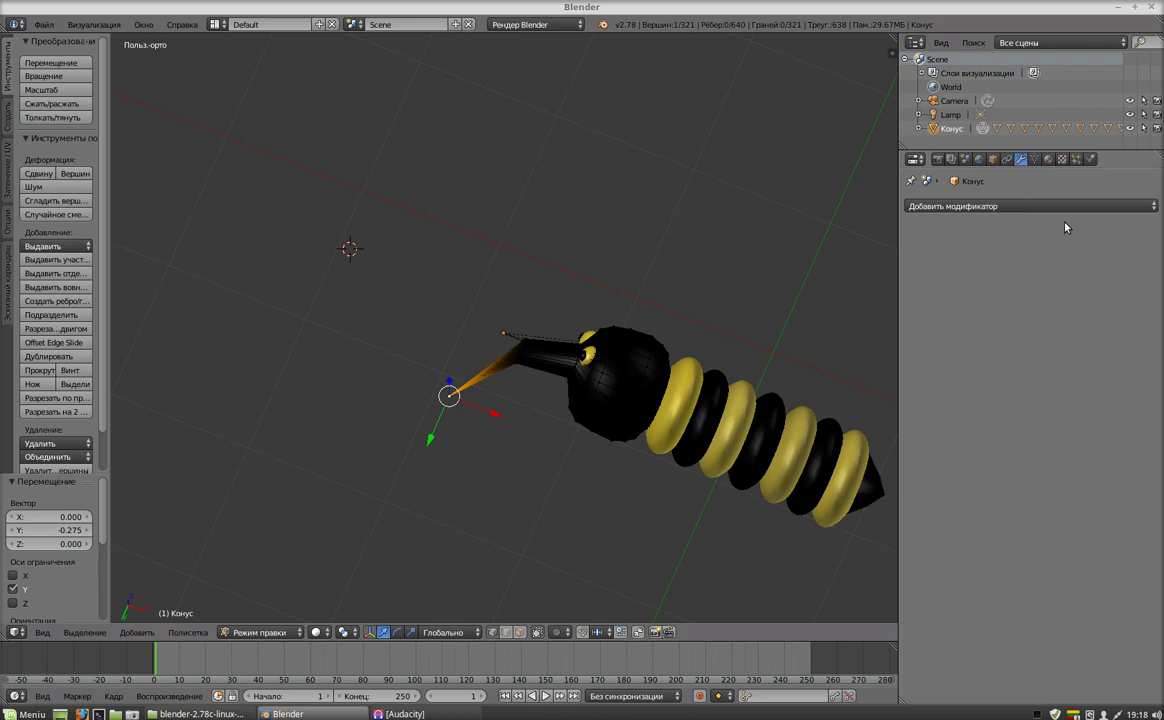
Add a Subdivision Surface modifier to Конус and return it to Object Mode.
click(1154, 207)
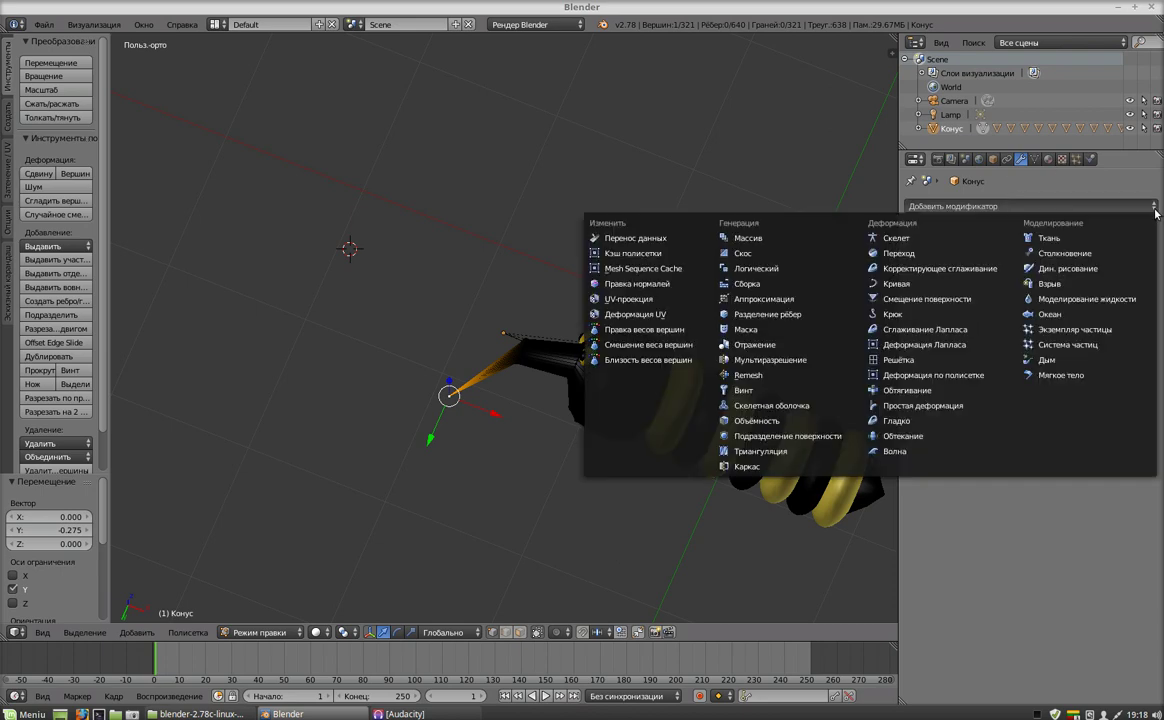
click(781, 437)
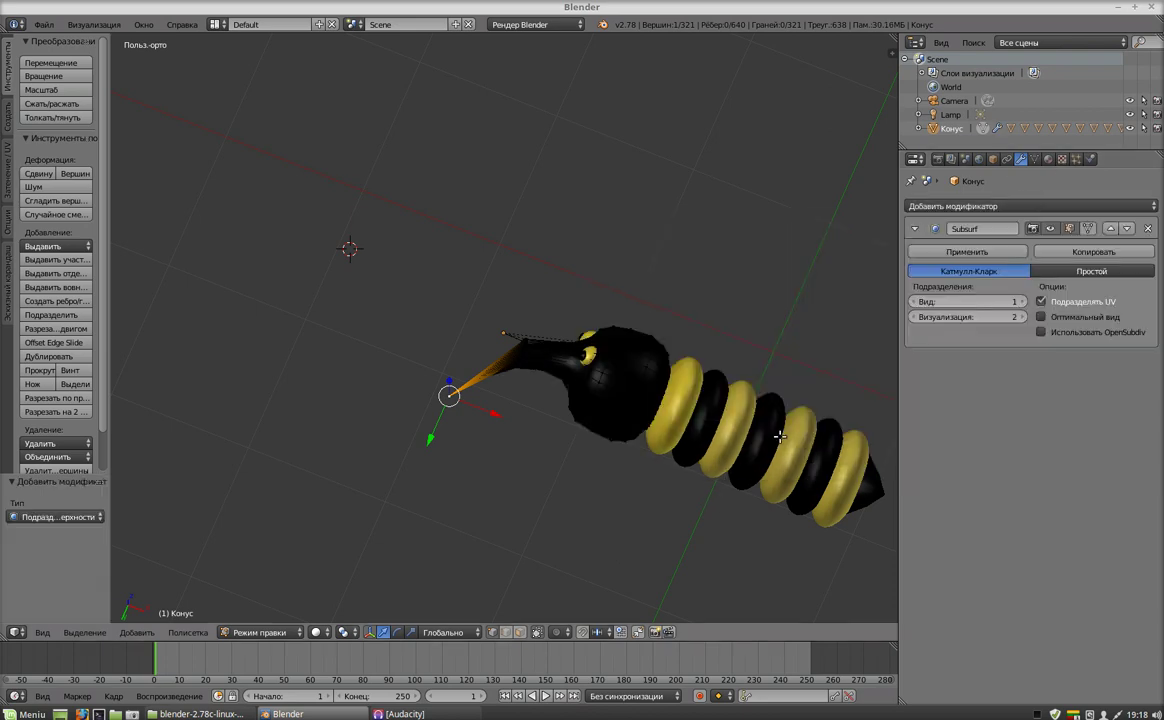
mouse_move(592, 273)
middle_down()
mouse_move(645, 419)
mouse_move(485, 224)
mouse_move(489, 281)
mouse_move(494, 268)
middle_up()
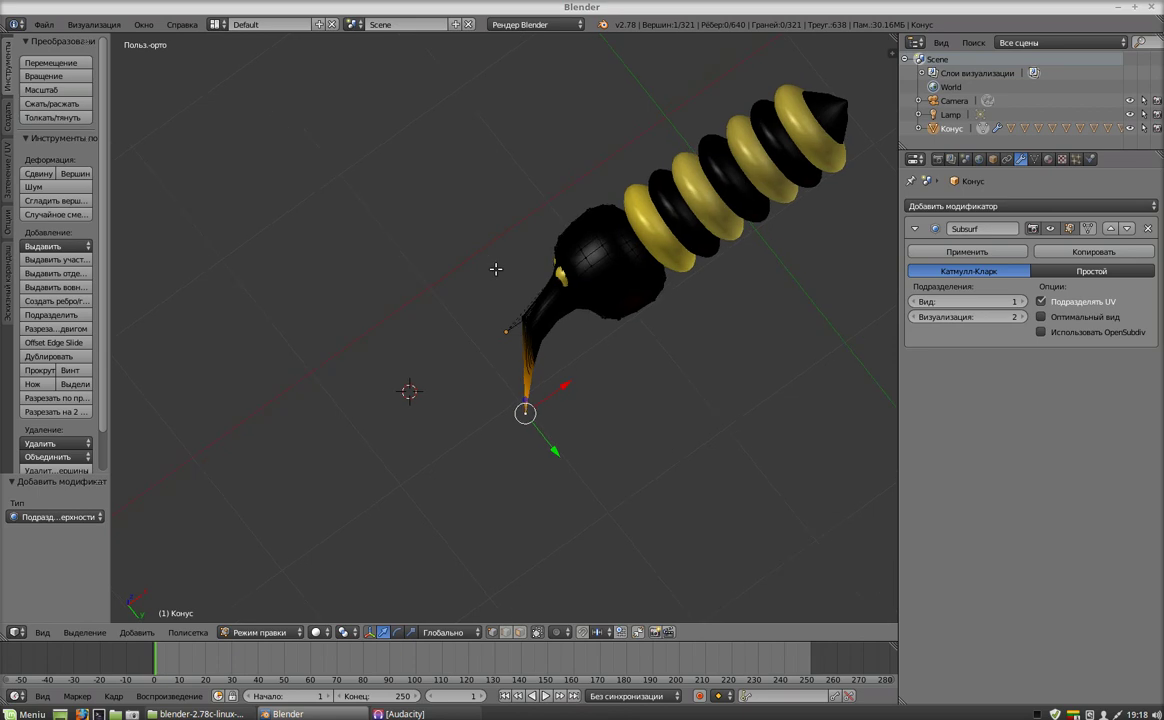
click(299, 634)
click(265, 616)
mouse_move(606, 398)
middle_down()
mouse_move(574, 473)
mouse_move(395, 540)
mouse_move(262, 429)
mouse_move(262, 317)
mouse_move(385, 213)
mouse_move(473, 540)
mouse_move(428, 468)
mouse_move(410, 365)
mouse_move(401, 406)
mouse_move(429, 443)
middle_up()
In front view, move the bee along X to -1.654 over the reference photo's bee.
key(KP_1)
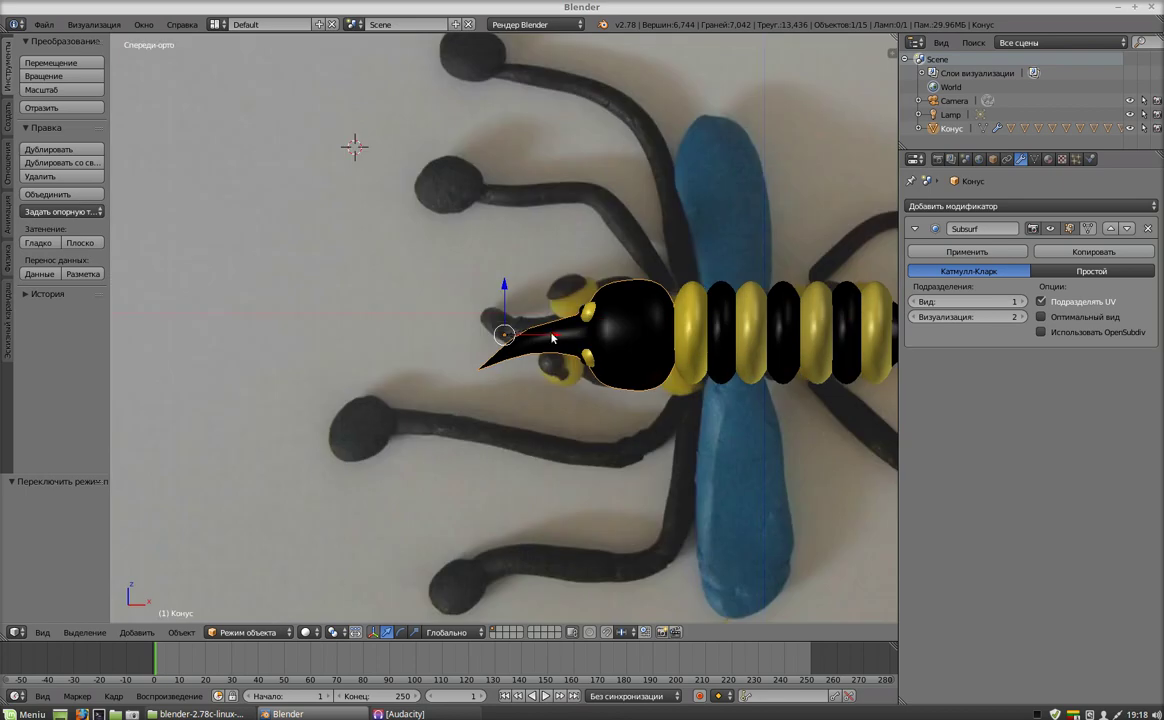
drag(553, 338, 308, 338)
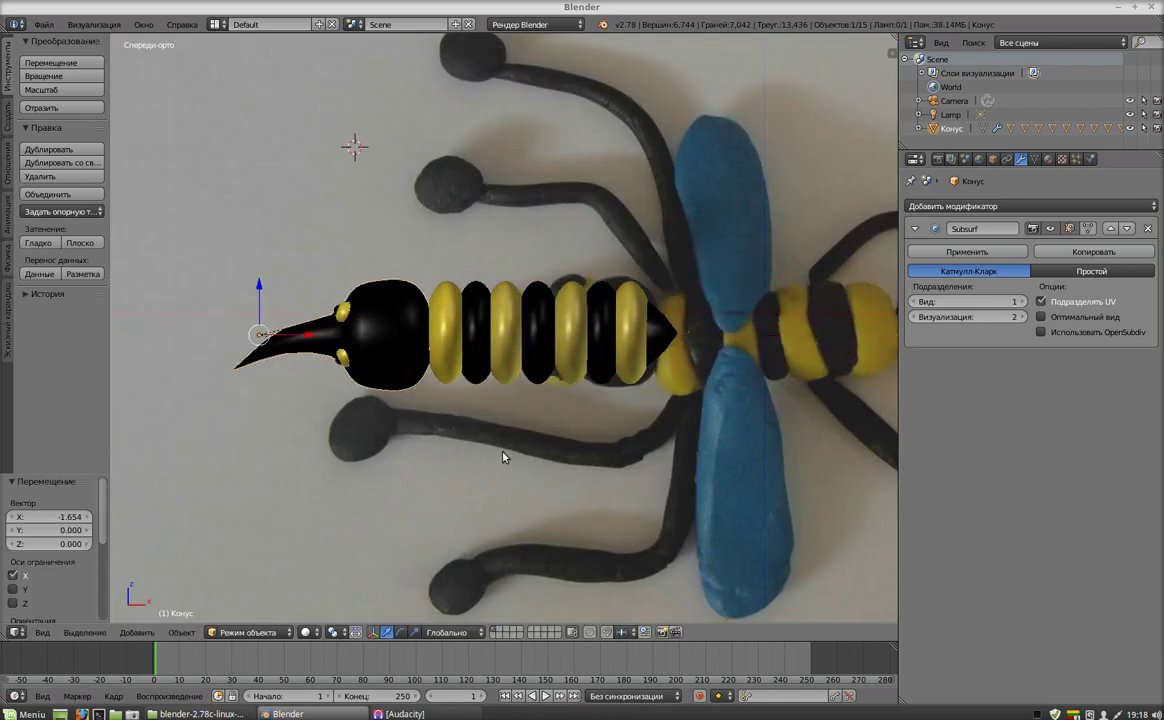
key(KP_8)
key(KP_4)
key(KP_3)
key(KP_8)
key(KP_5)
key(KP_6)
key(KP_6)
key(KP_6)
key(KP_6)
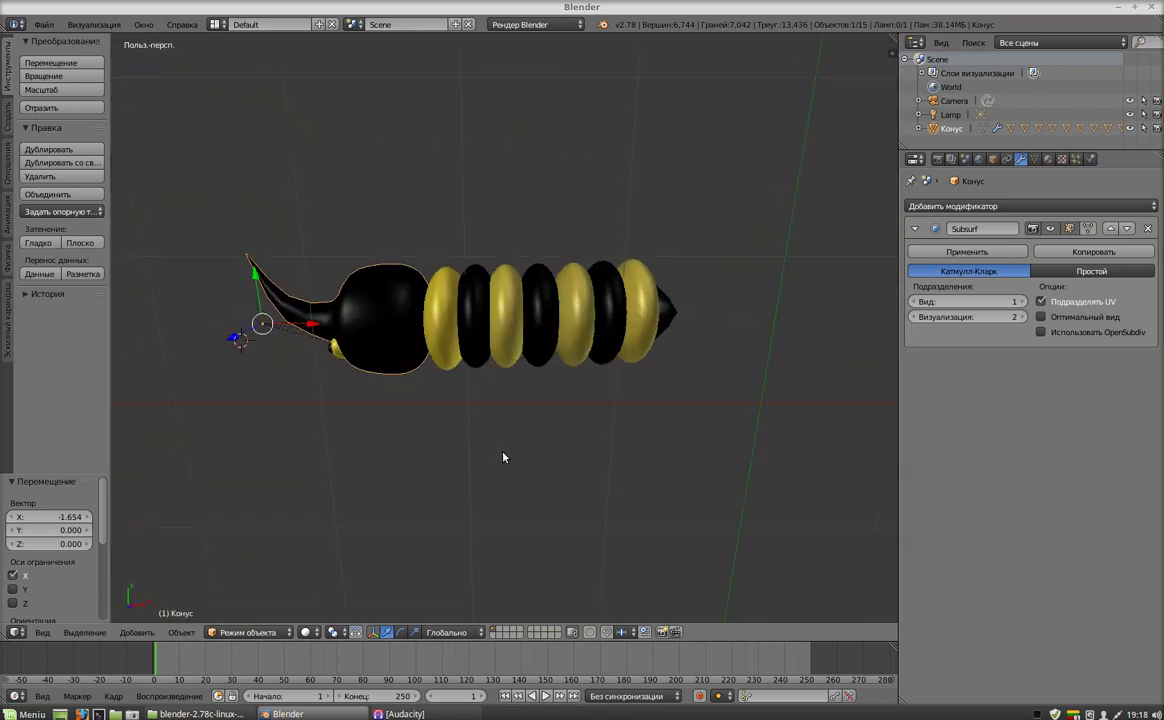
Check the aligned bee from side and front views, ending in orthographic front view.
key(KP_9)
mouse_move(675, 472)
middle_down()
mouse_move(610, 483)
mouse_move(585, 564)
mouse_move(761, 483)
mouse_move(524, 503)
mouse_move(514, 566)
mouse_move(486, 460)
mouse_move(488, 577)
mouse_move(584, 596)
mouse_move(642, 470)
mouse_move(759, 286)
mouse_move(742, 435)
middle_up()
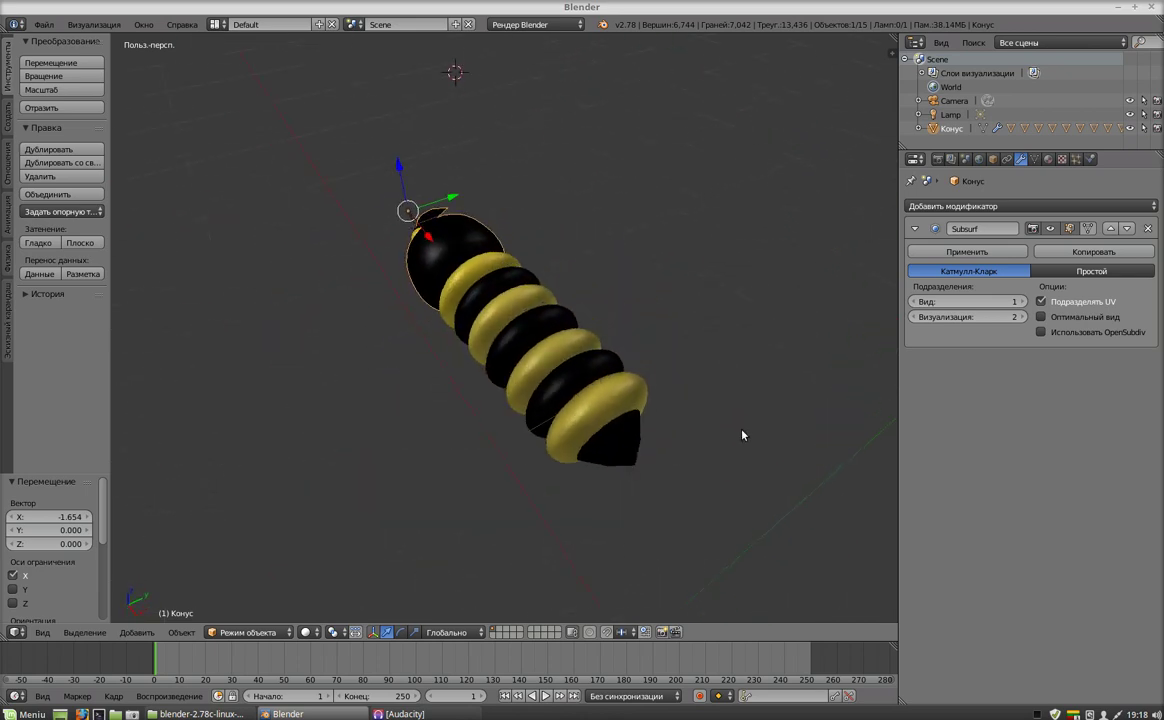
key(KP_1)
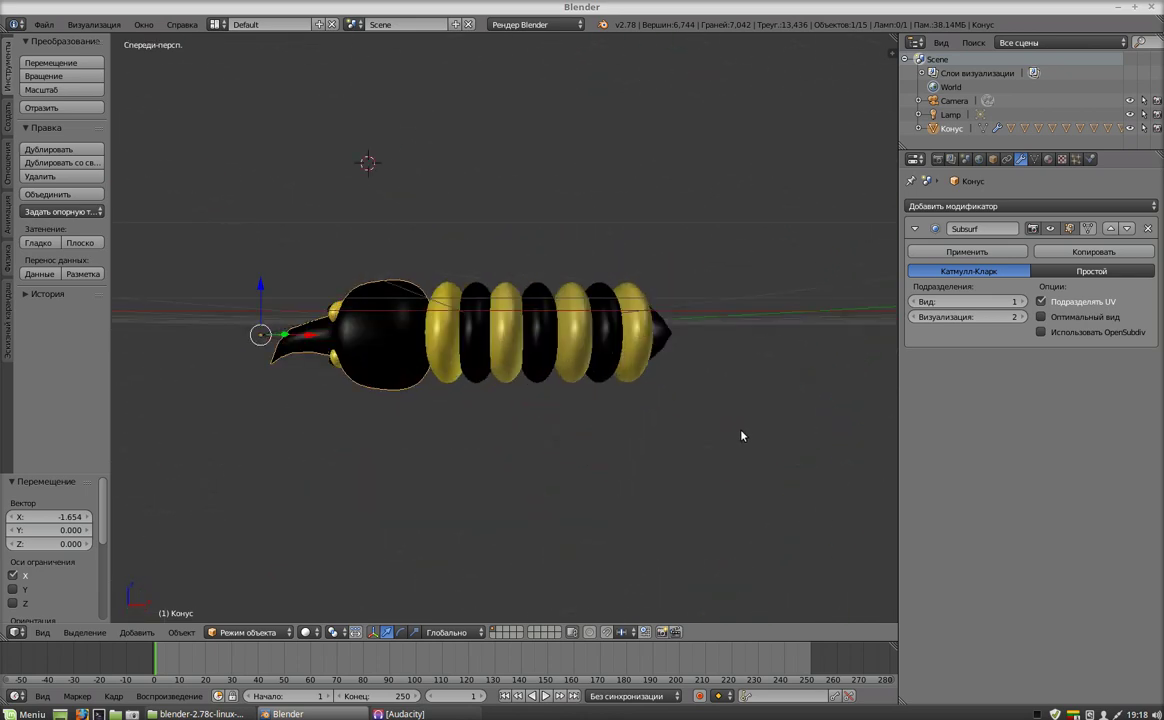
key(ctrl+KP_1)
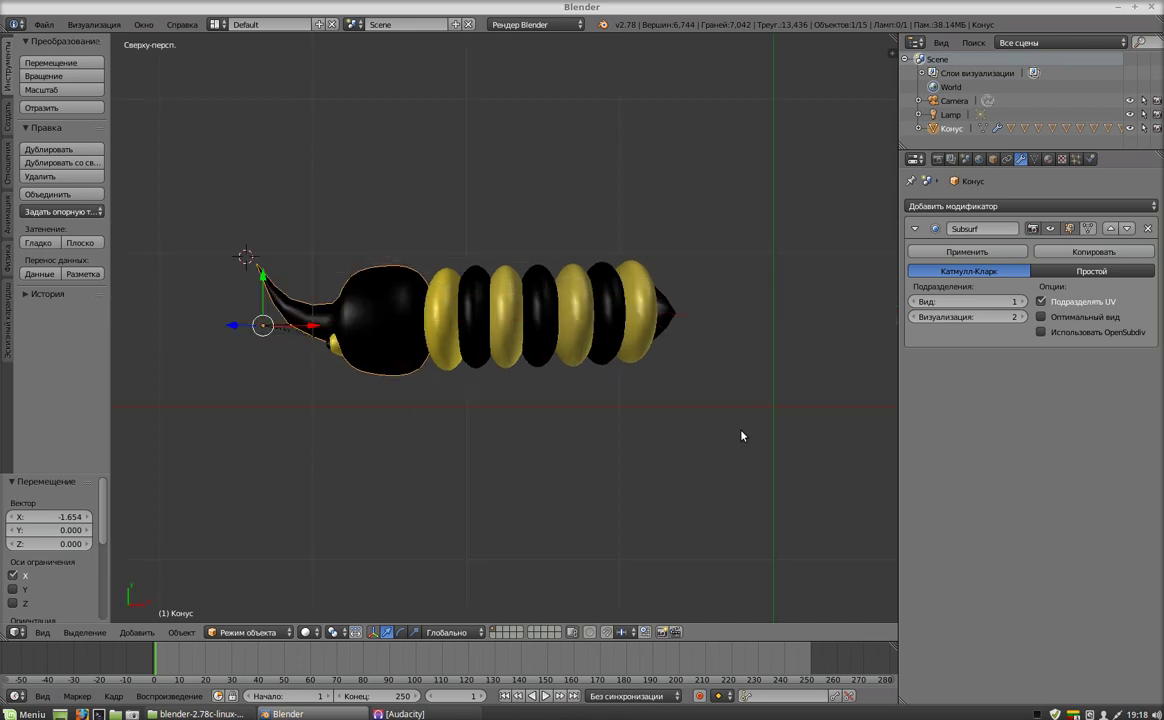
key(KP_1)
key(KP_5)
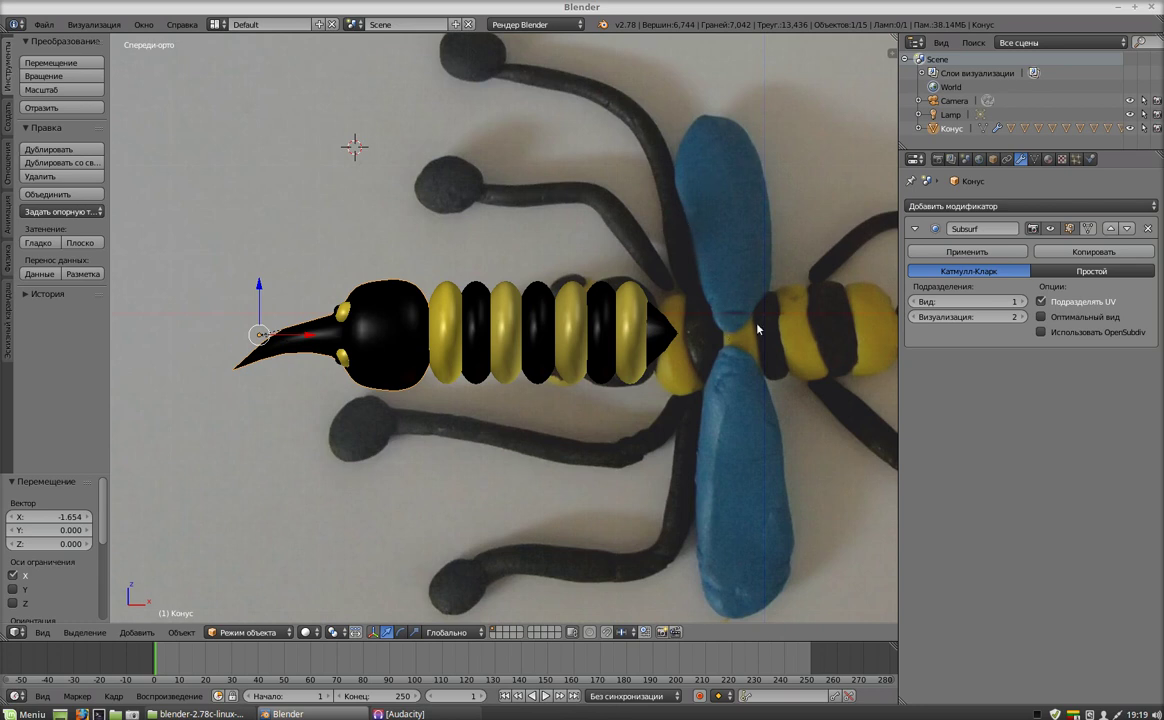
Add a 32-vertex cone (Конус.001) and move it to X 2.070, beside the striped abdomen.
click(10, 119)
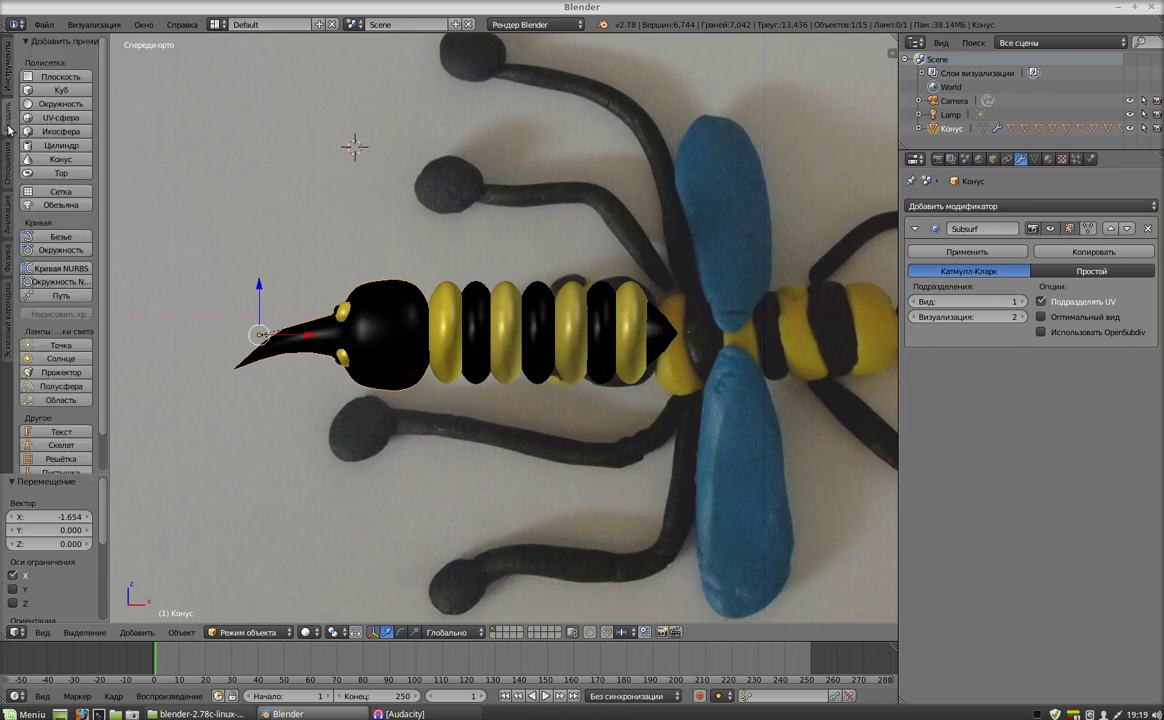
click(62, 160)
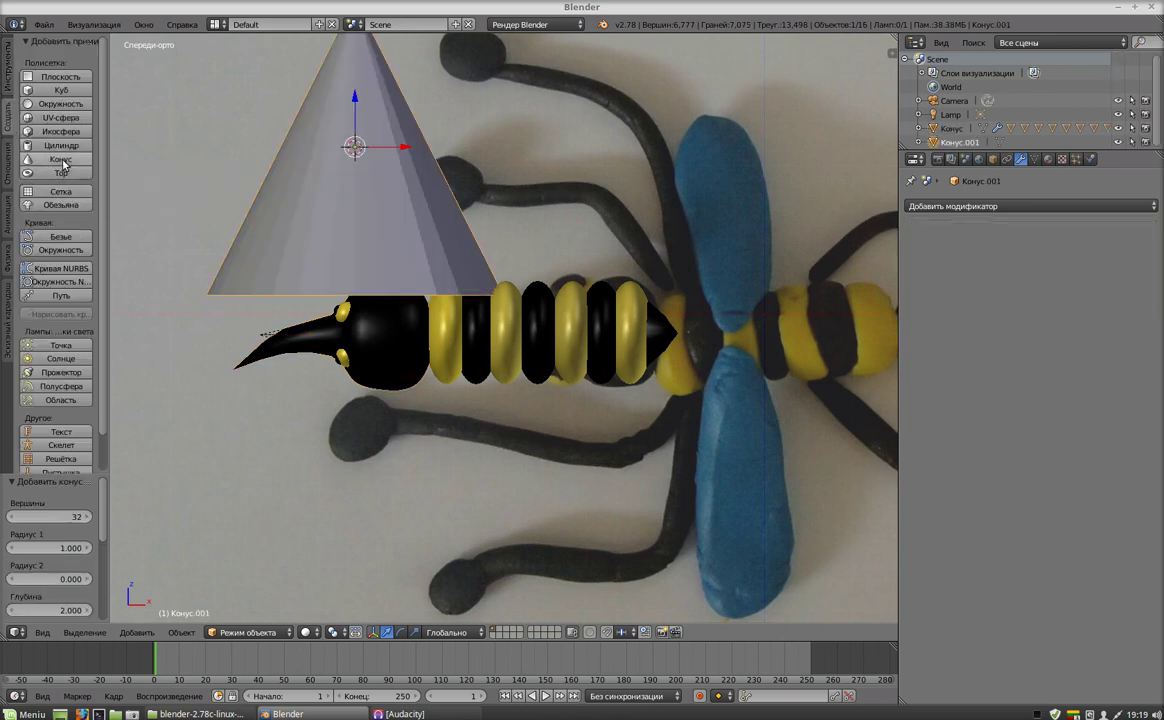
mouse_move(355, 100)
mouse_down()
mouse_move(660, 460)
mouse_move(382, 161)
mouse_move(709, 190)
mouse_up()
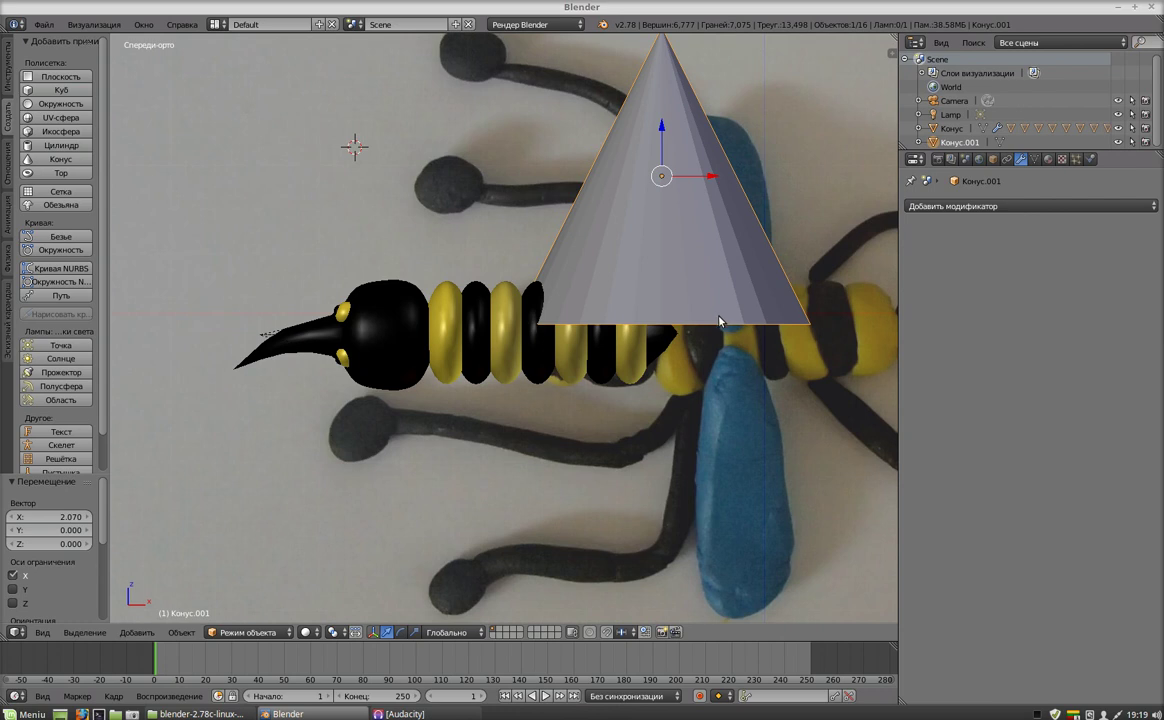
mouse_move(799, 433)
middle_down()
mouse_move(767, 395)
mouse_move(715, 268)
middle_up()
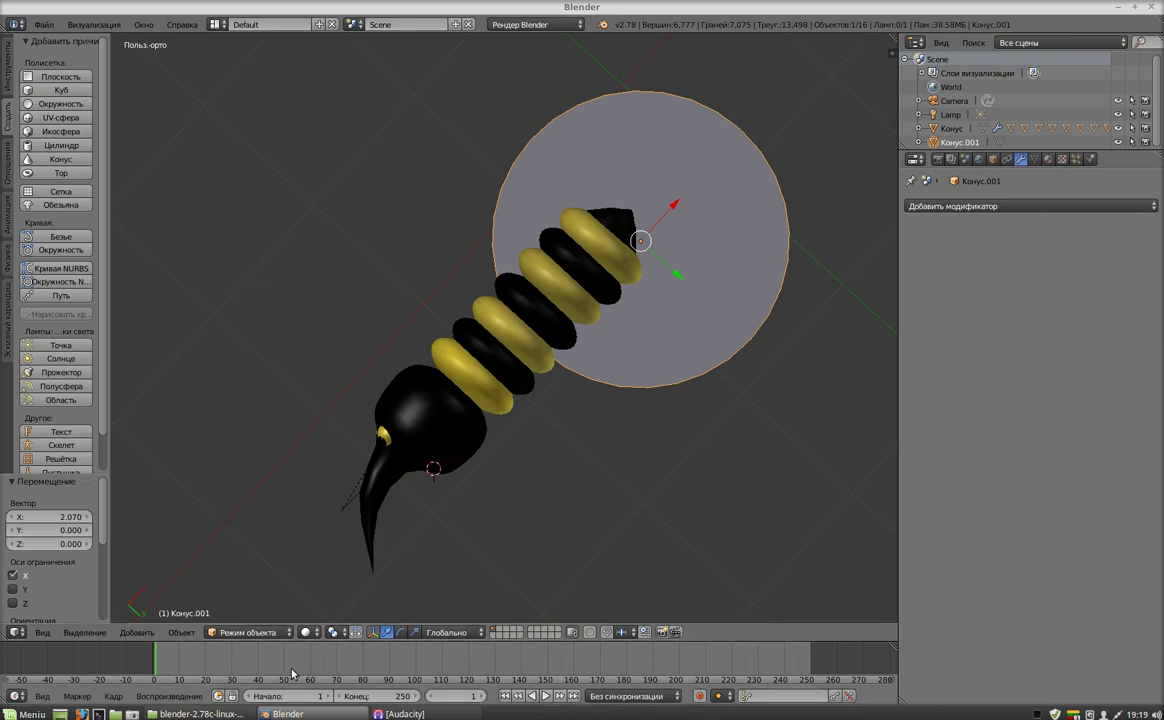
In Edit Mode, squash the cone's base face to 0.207 along Y into a narrow ellipse.
click(286, 633)
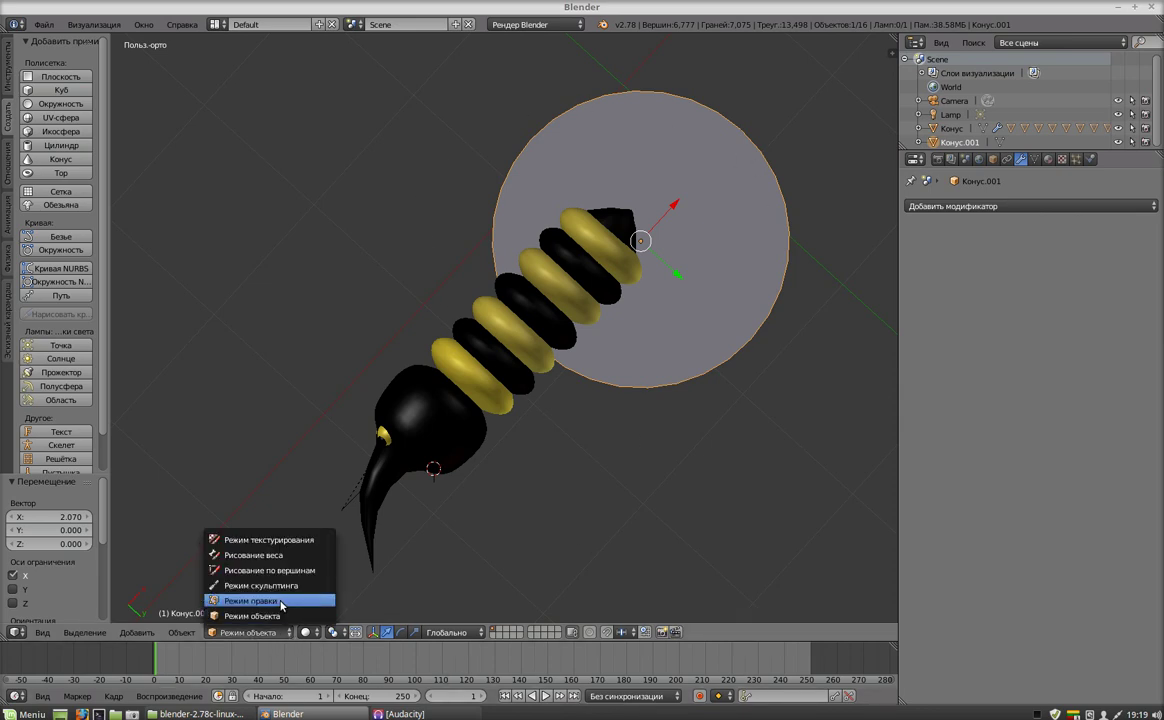
click(252, 600)
key(a)
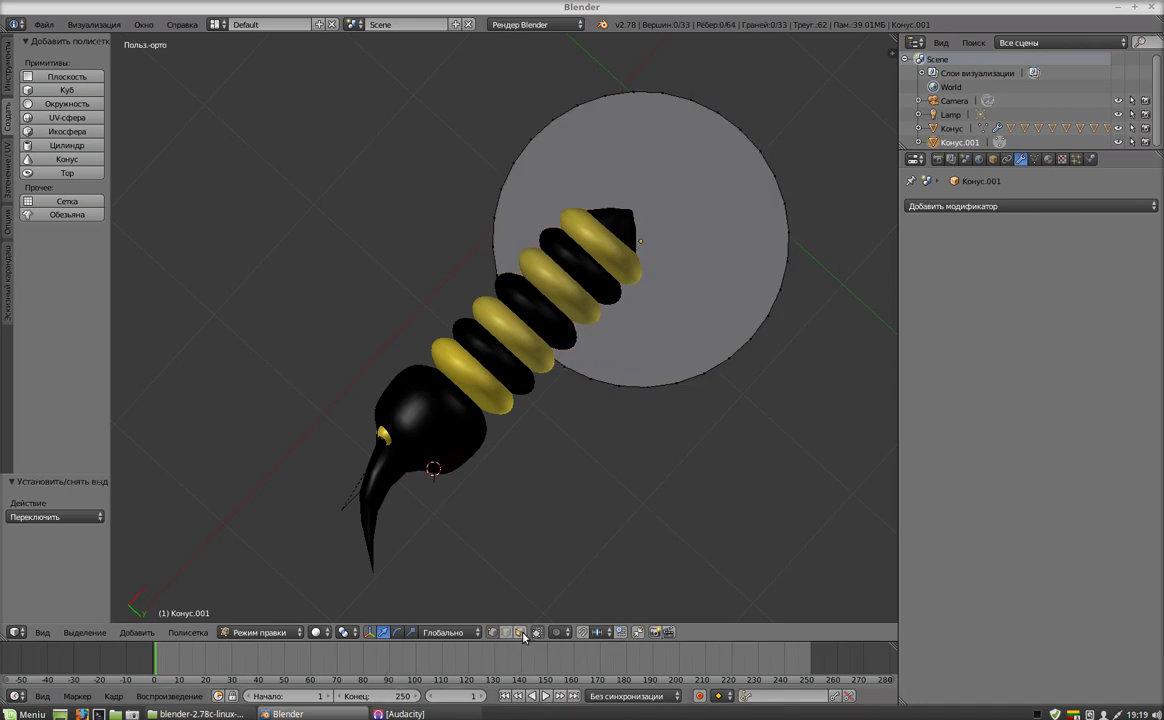
click(682, 230)
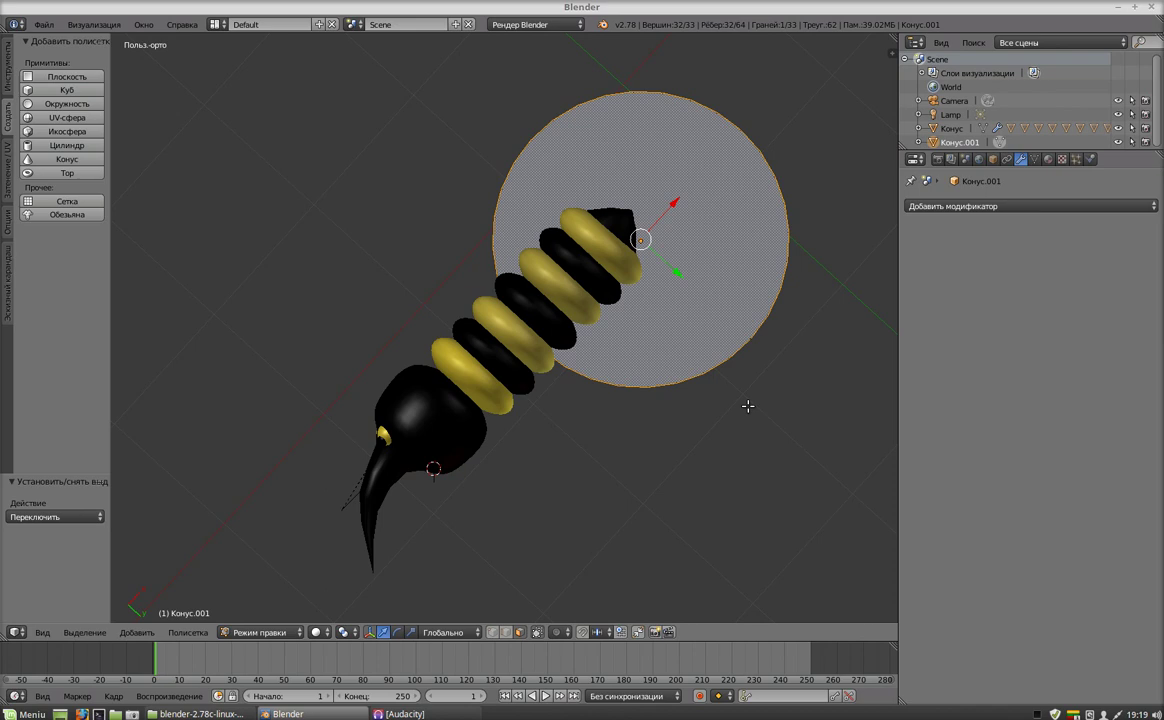
key(s)
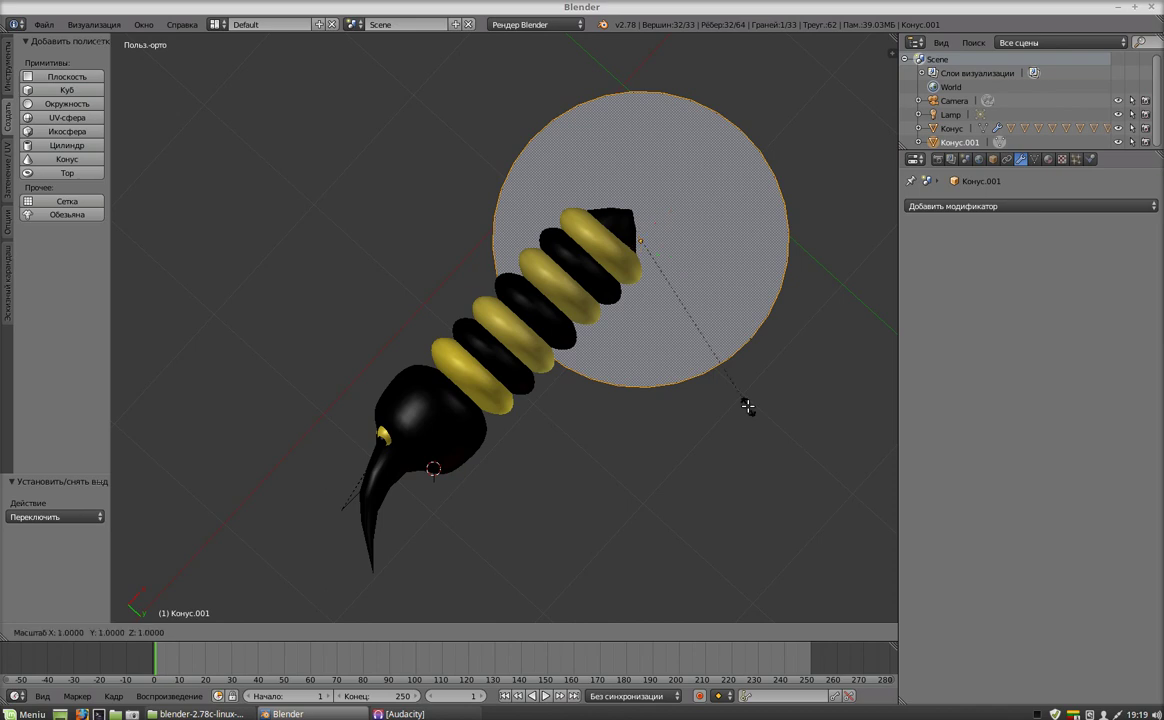
key(y)
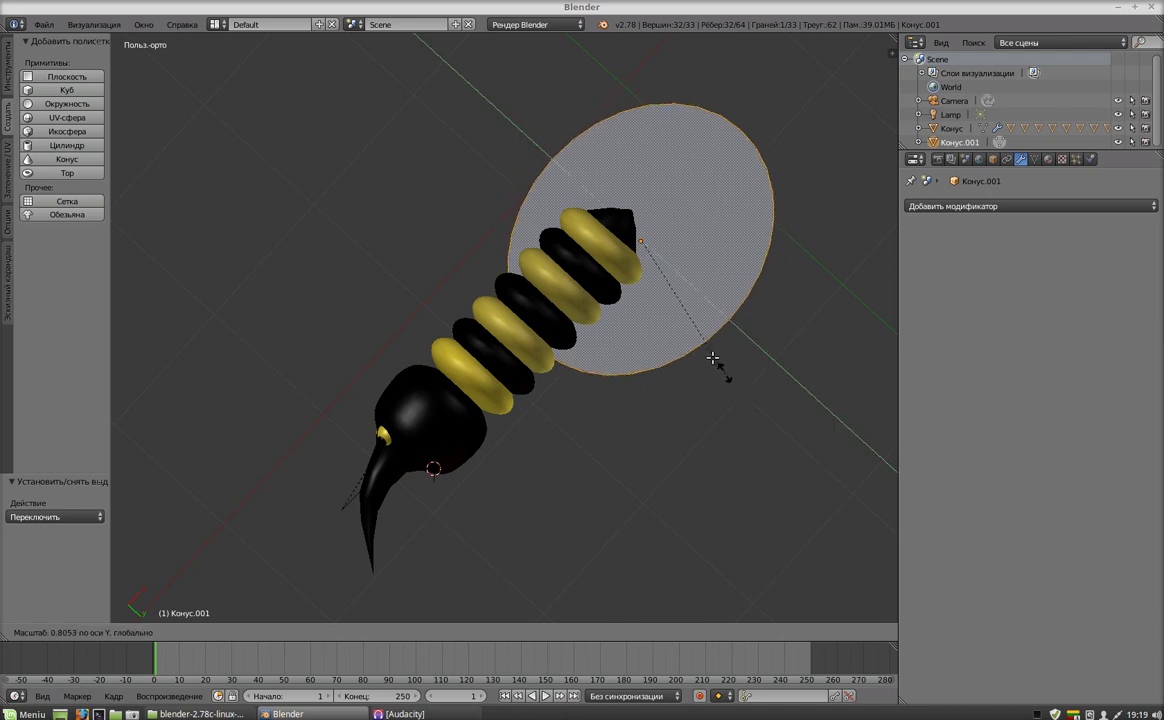
click(645, 281)
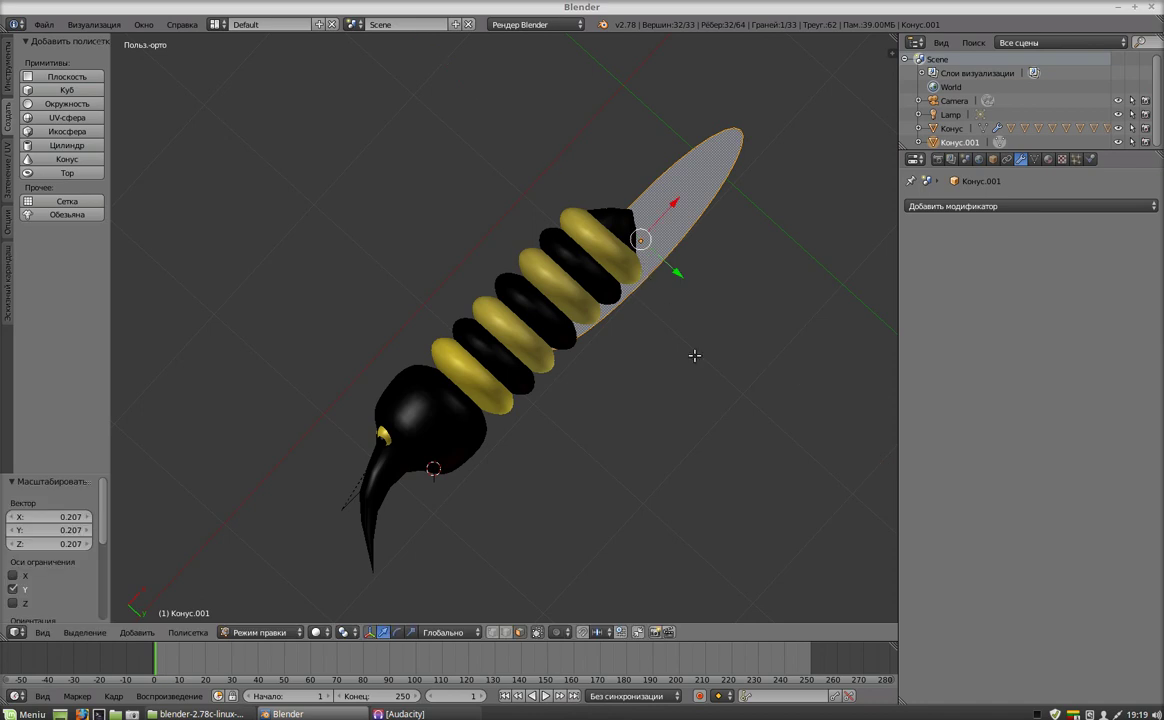
mouse_move(635, 404)
middle_down()
mouse_move(716, 488)
mouse_move(813, 527)
mouse_move(701, 291)
mouse_move(652, 239)
mouse_move(620, 360)
middle_up()
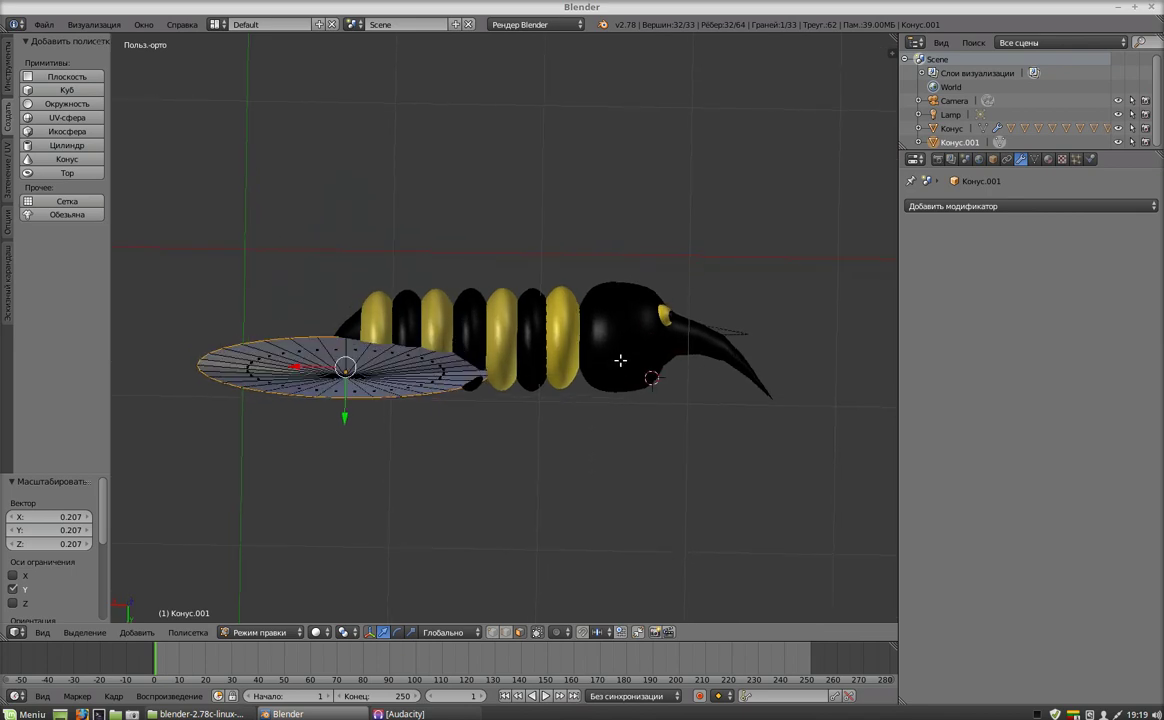
middle_drag(717, 435, 594, 455)
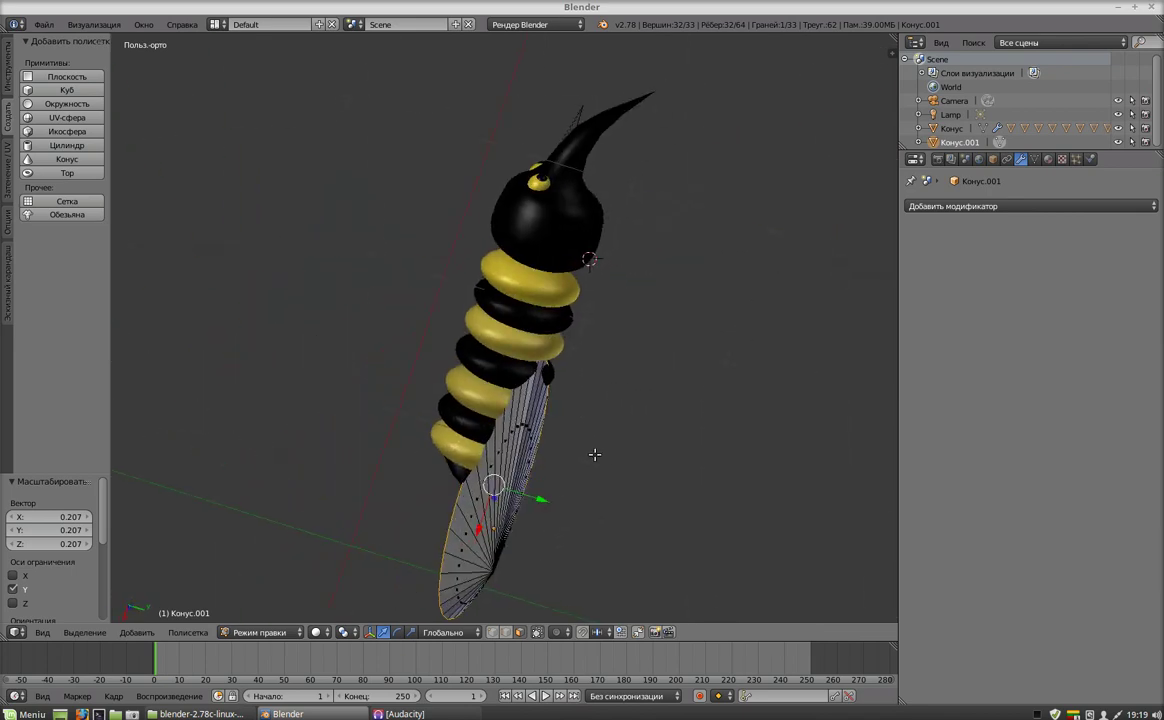
key(KP_1)
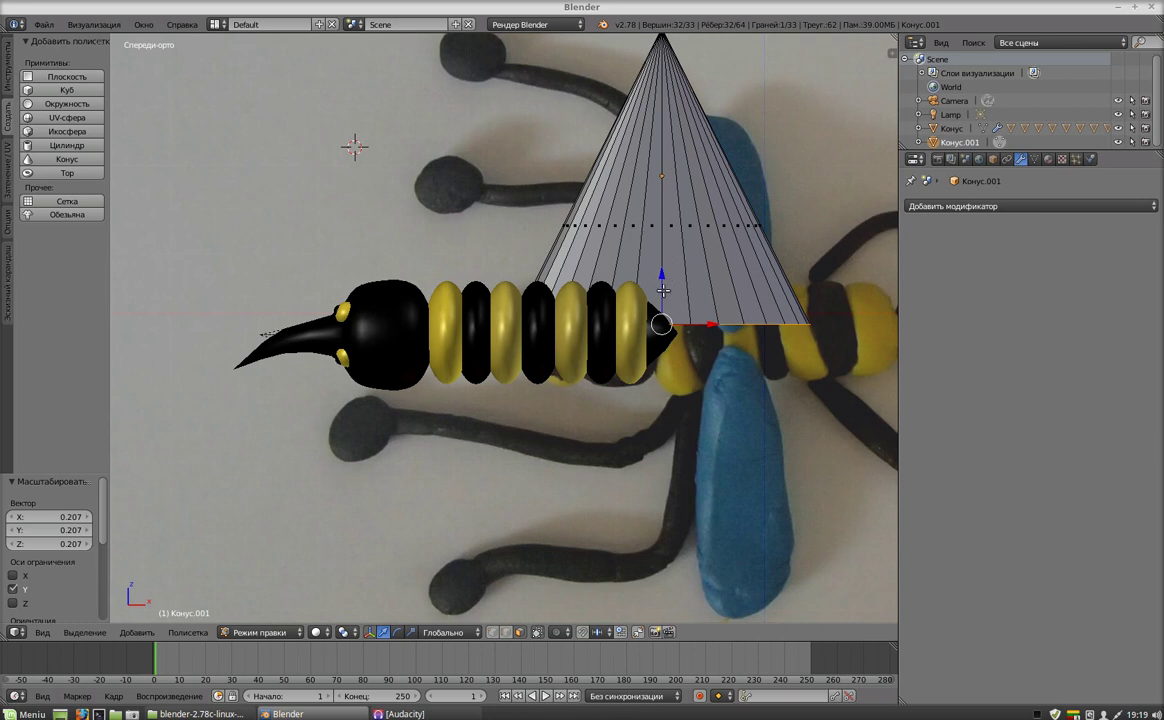
In Object Mode, lower the cone 1.808 along Z and scale it uniformly to 0.5.
click(299, 637)
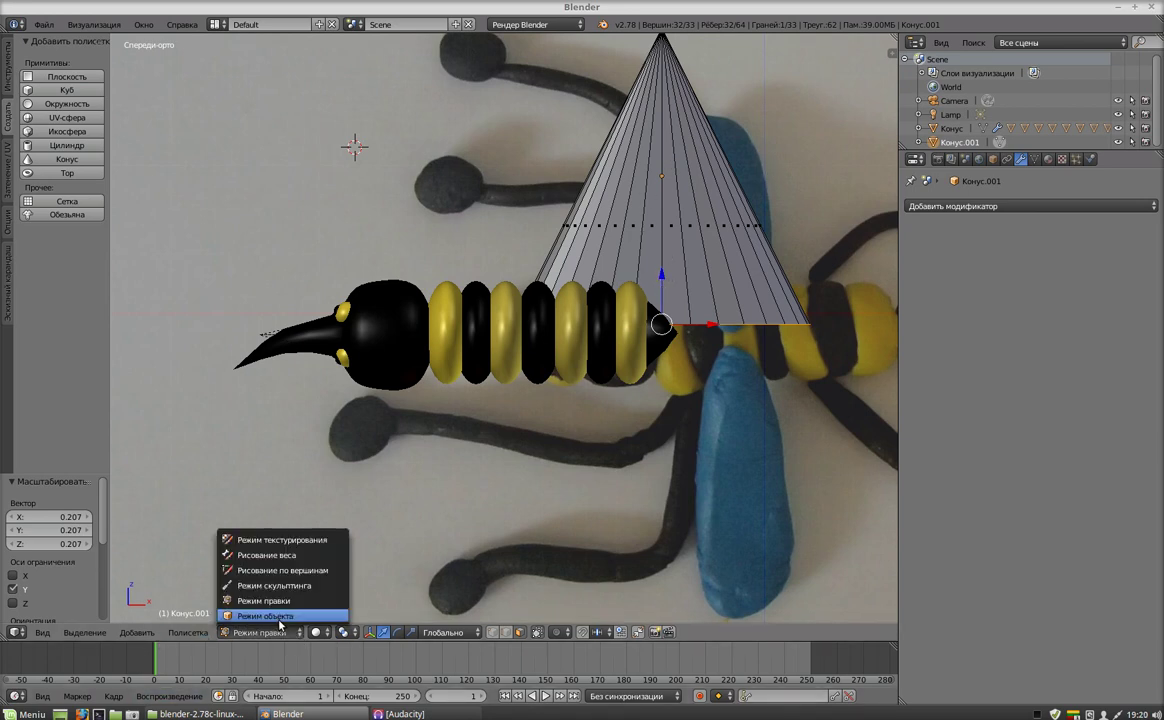
click(265, 616)
drag(661, 131, 716, 401)
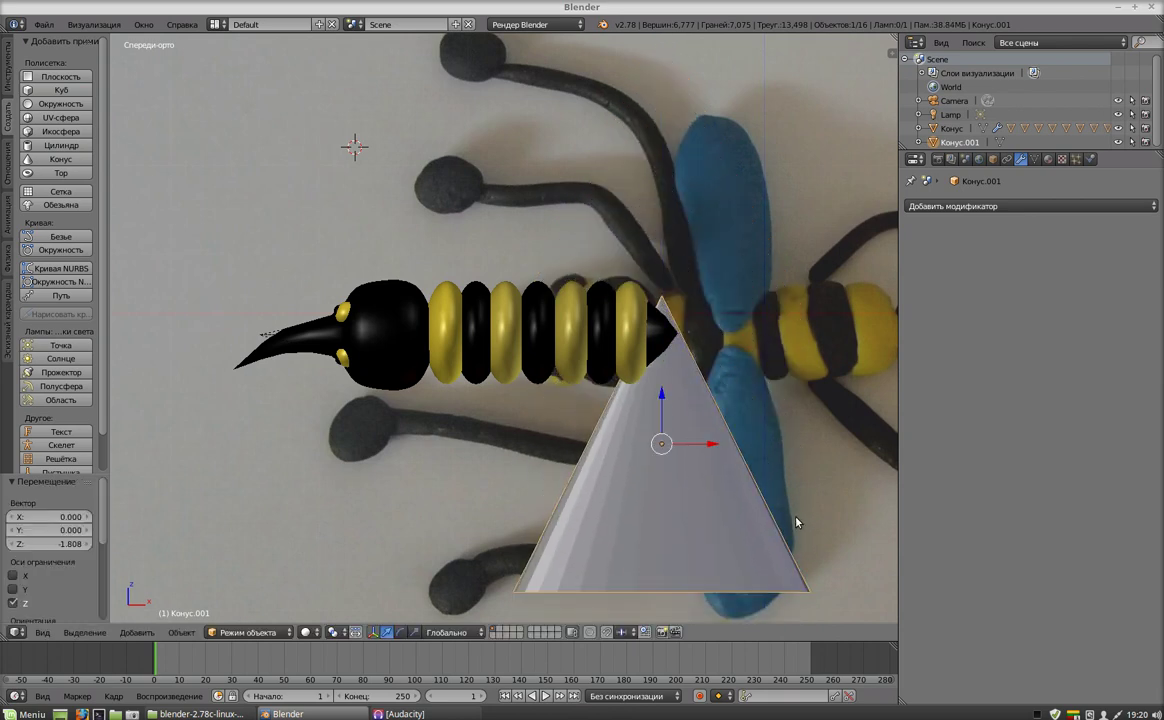
key(s)
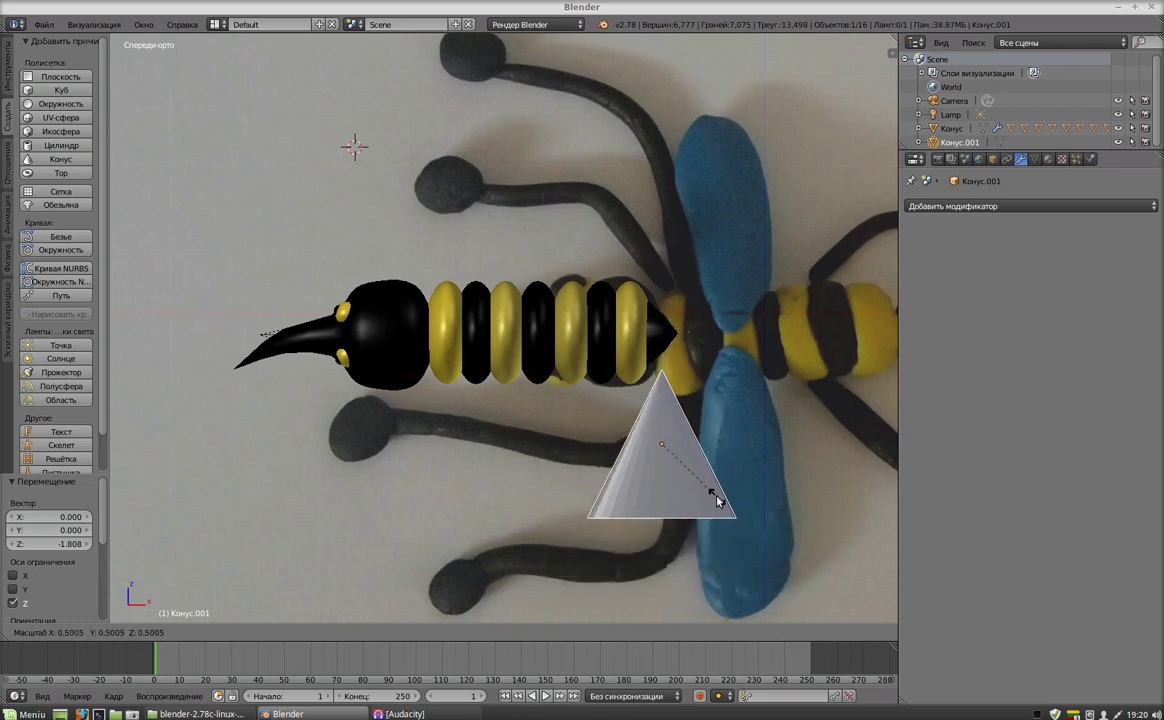
click(716, 500)
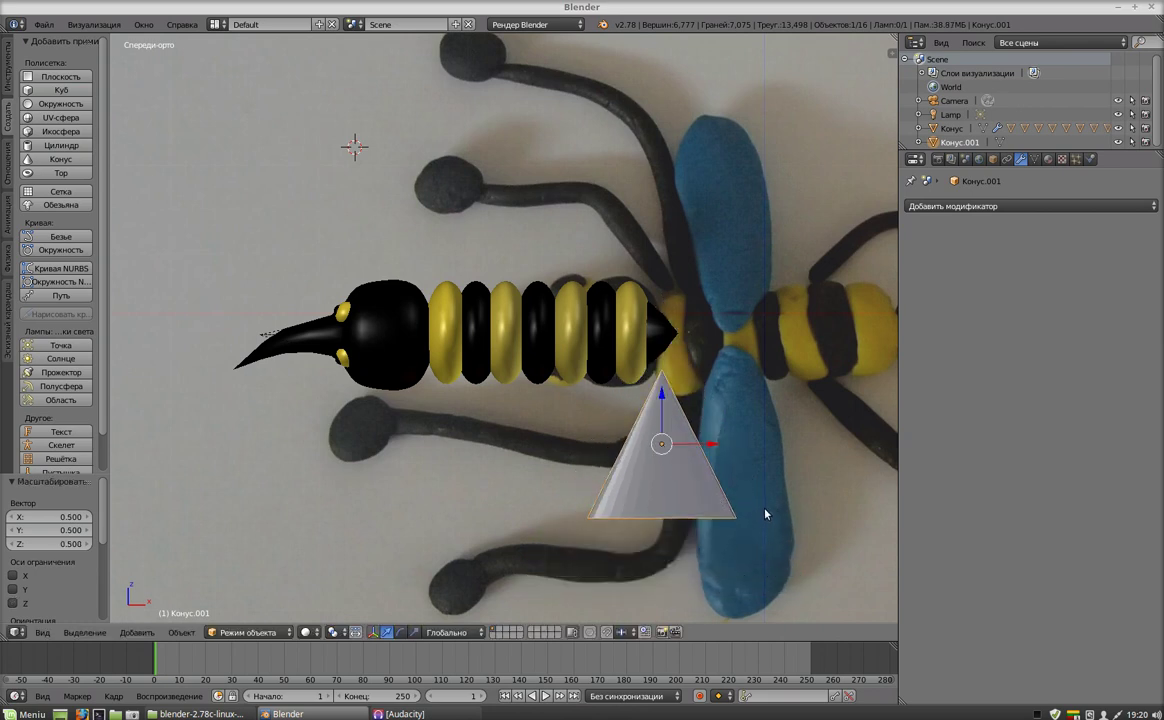
middle_drag(772, 504, 754, 365)
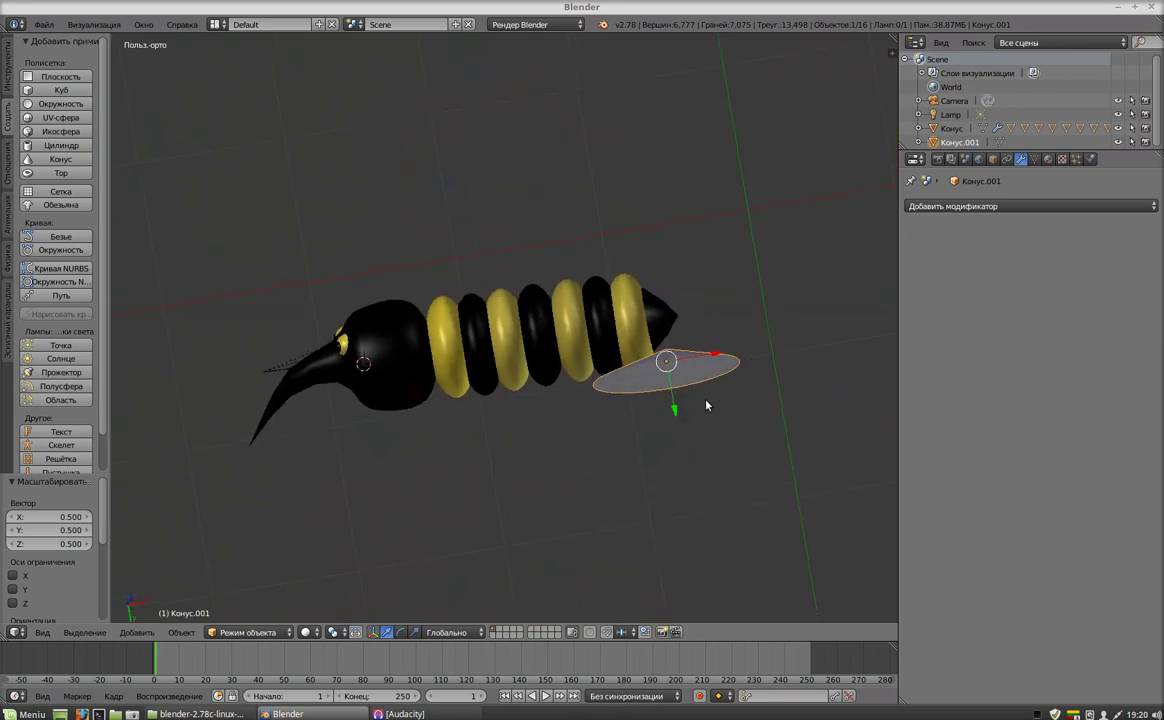
In Edit Mode, narrow the cone's base along X to 0.648, then 0.627, and return to Object Mode.
click(262, 632)
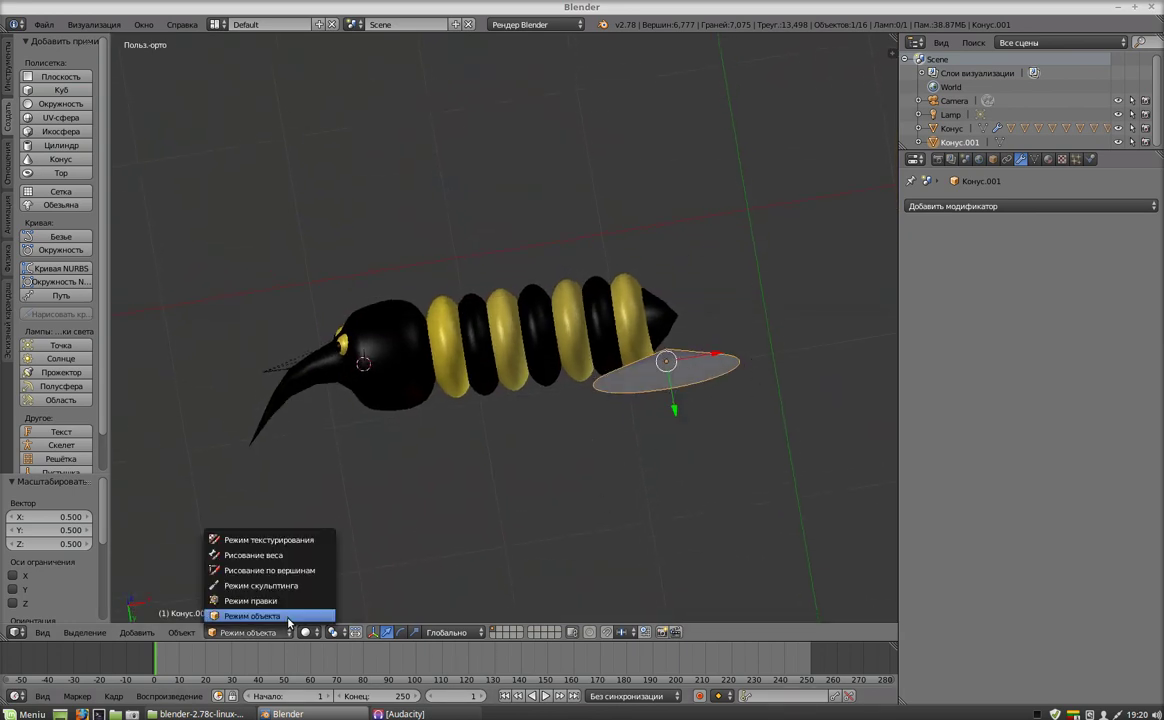
click(288, 604)
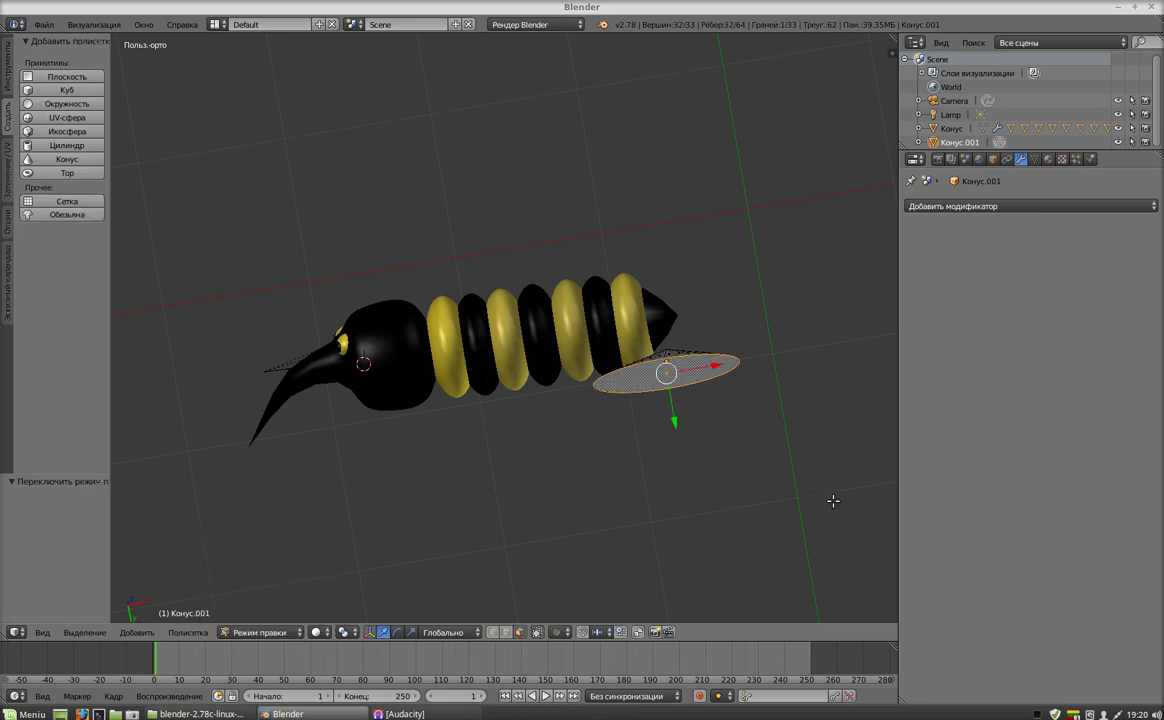
key(s)
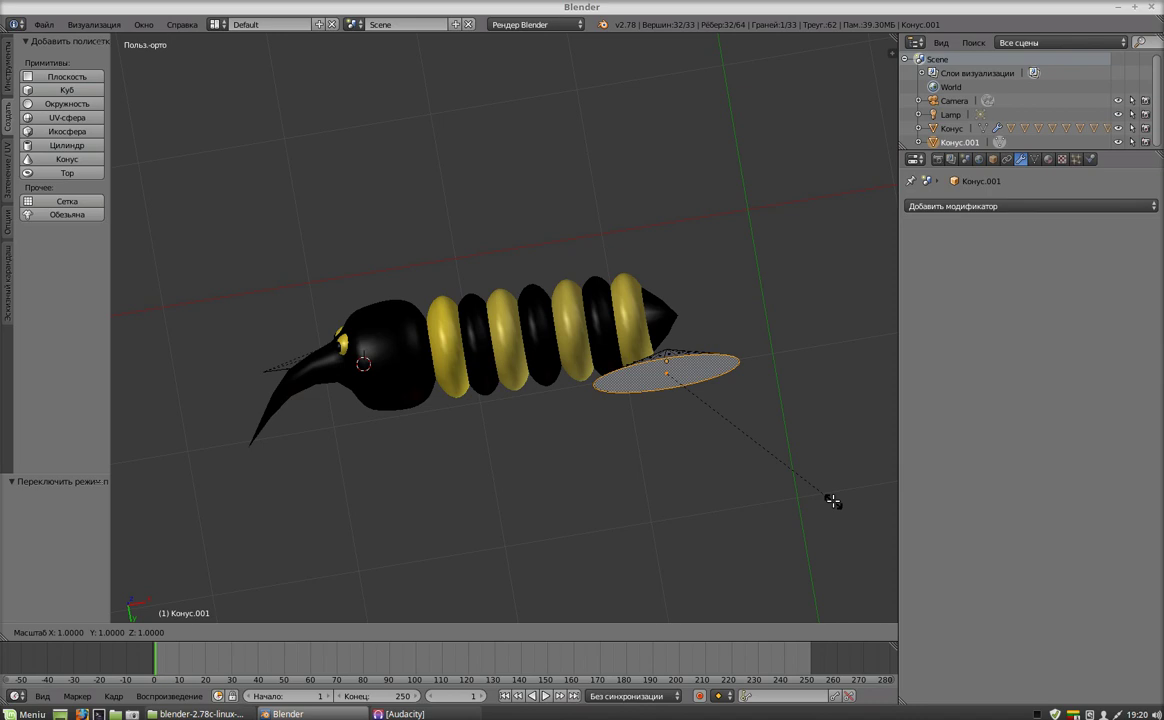
key(x)
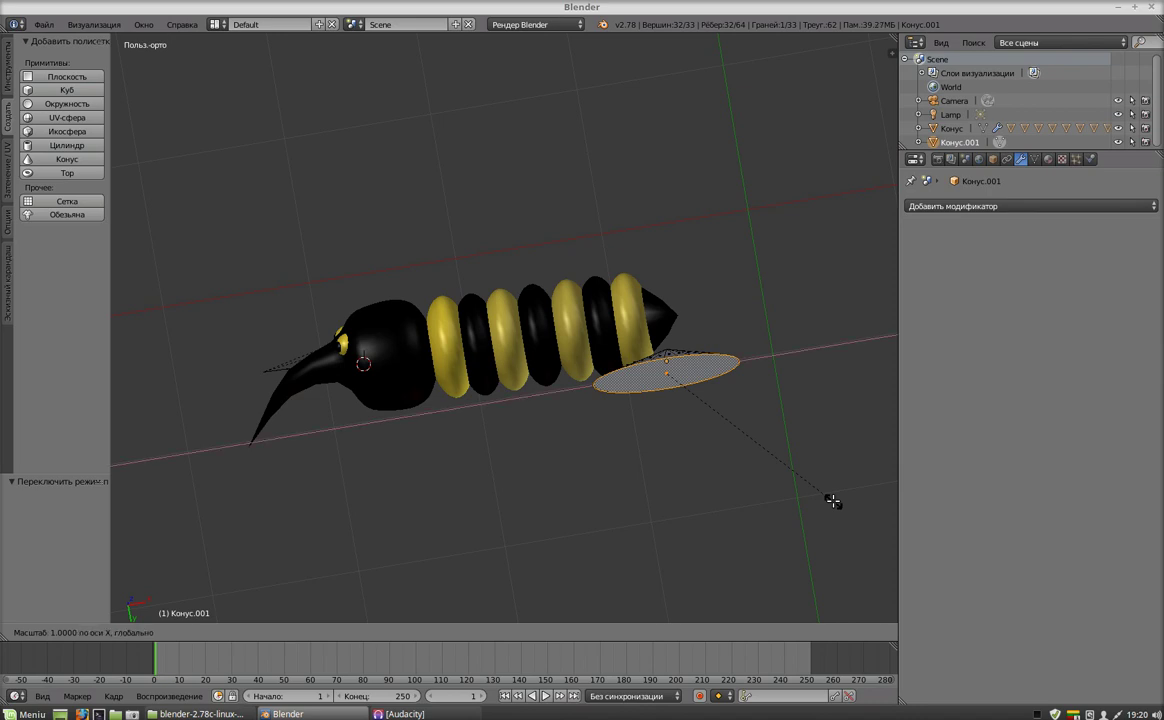
click(761, 470)
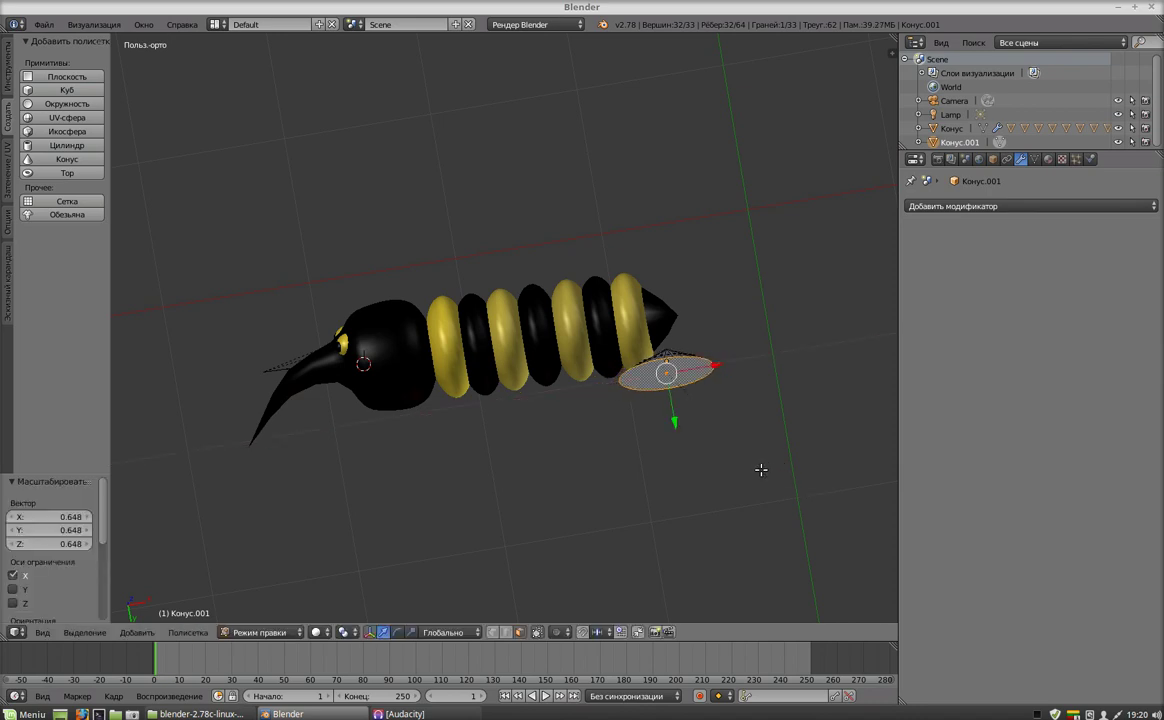
key(KP_1)
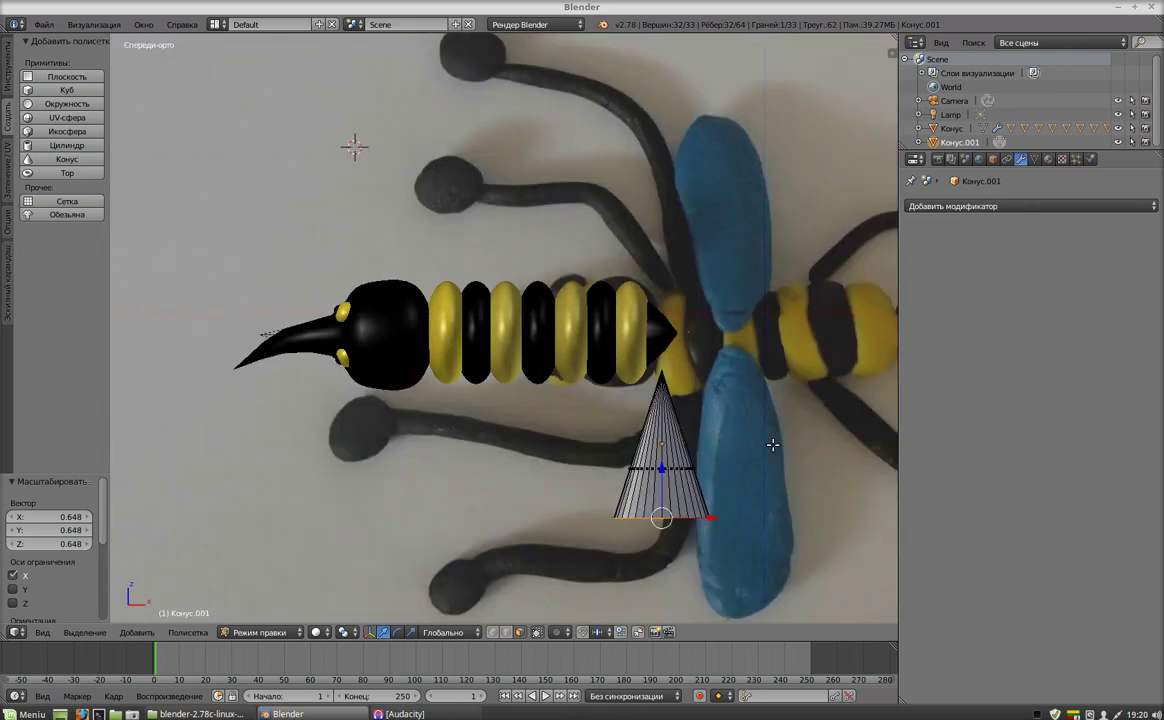
key(s)
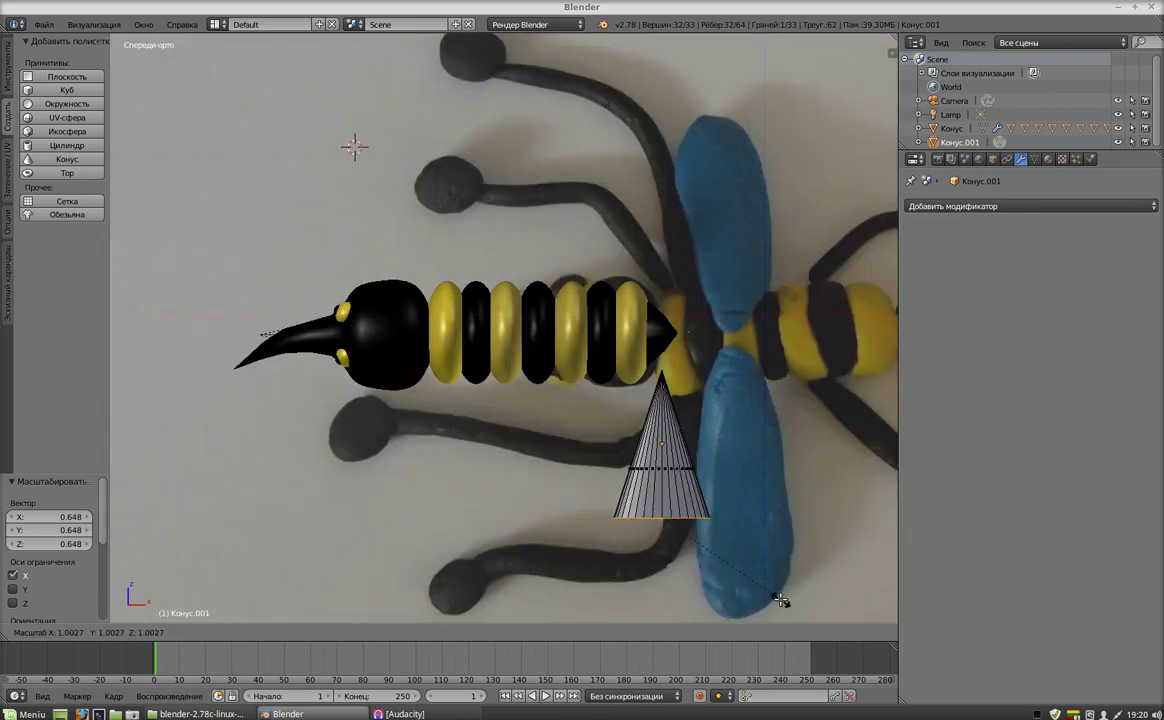
key(x)
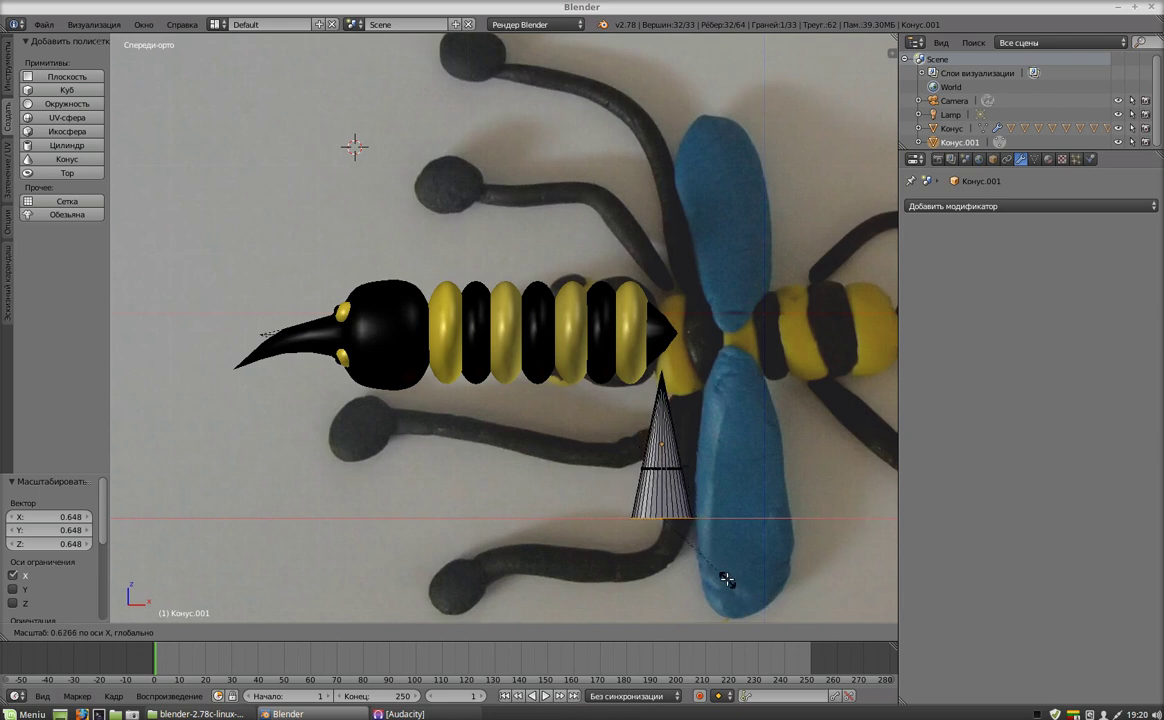
click(727, 580)
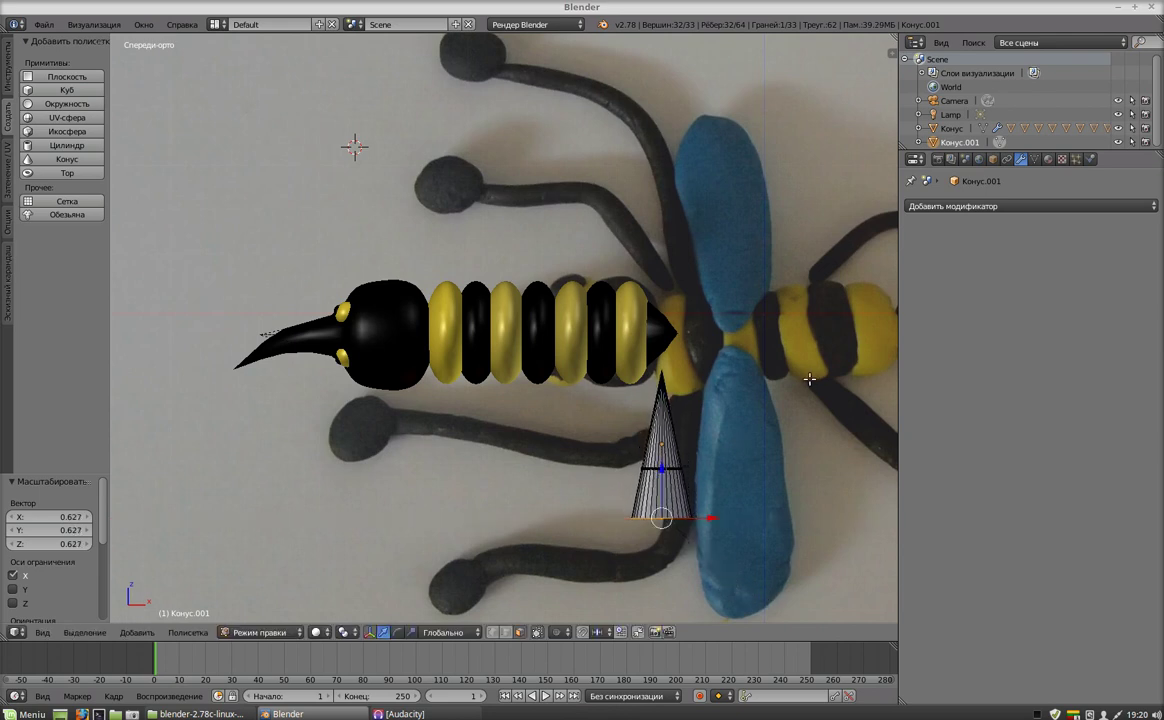
click(298, 638)
click(279, 562)
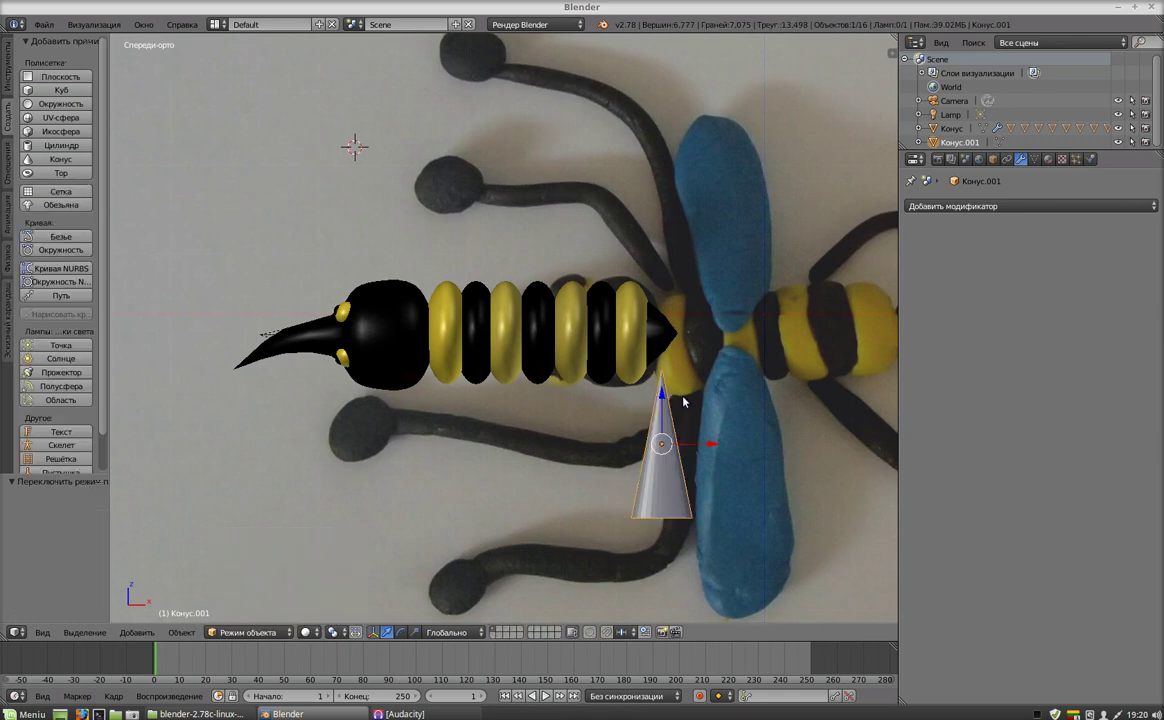
Centre the cone beneath the body along Z, X and Y, checking alignment in Quad View.
mouse_move(662, 398)
mouse_down()
mouse_move(674, 400)
mouse_move(573, 401)
mouse_up()
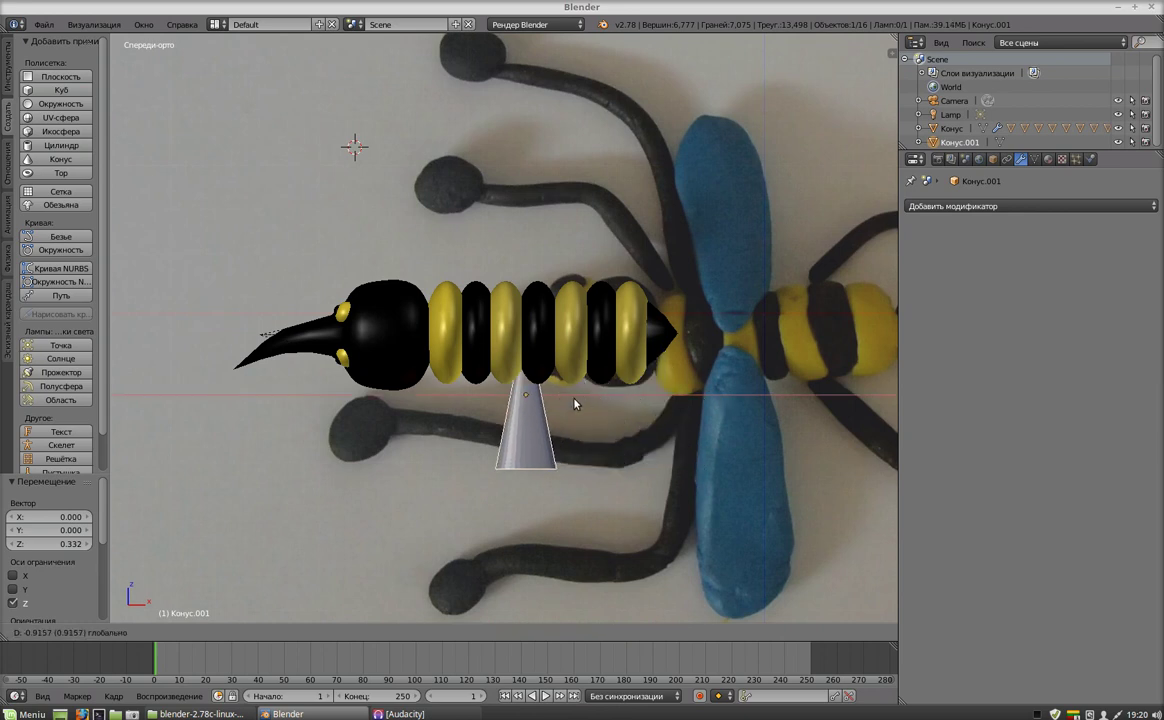
click(47, 636)
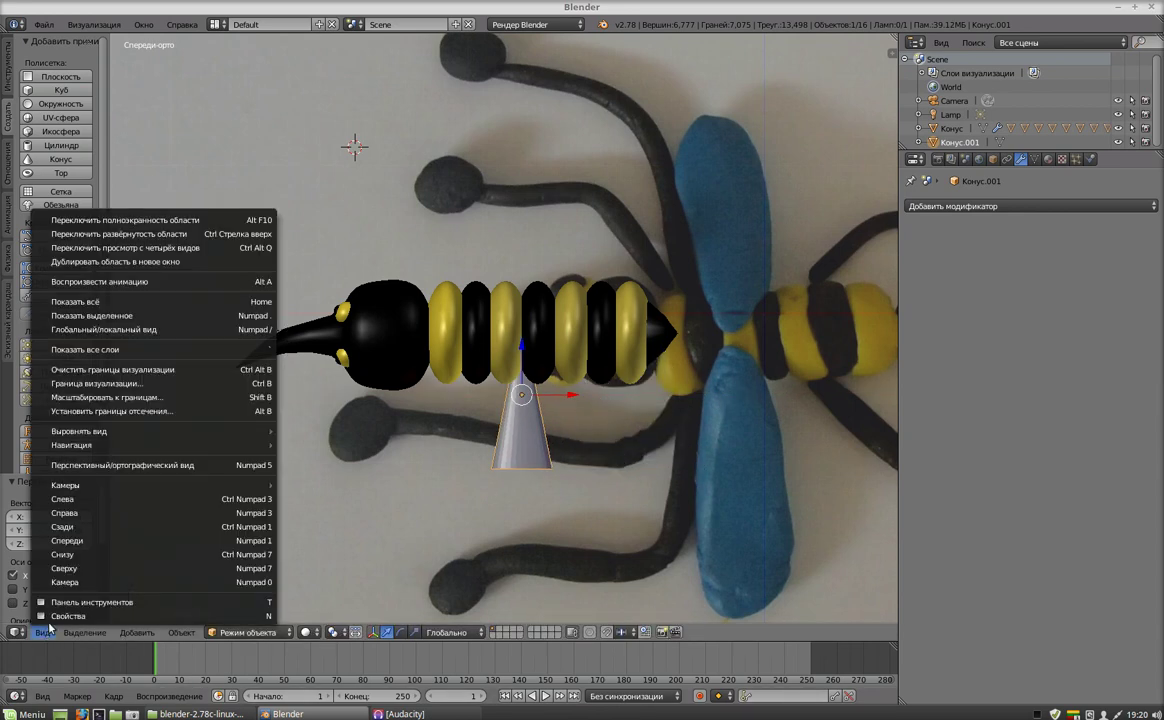
click(133, 249)
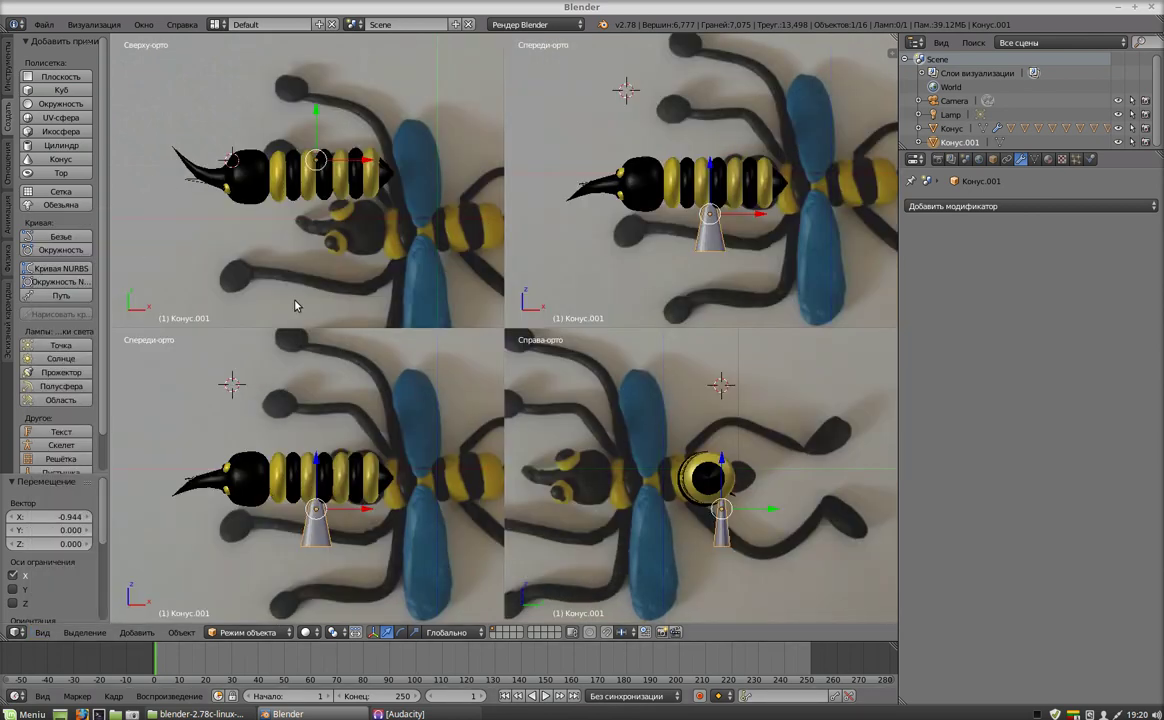
mouse_move(314, 115)
mouse_down()
mouse_move(319, 163)
mouse_move(365, 205)
mouse_move(341, 201)
mouse_up()
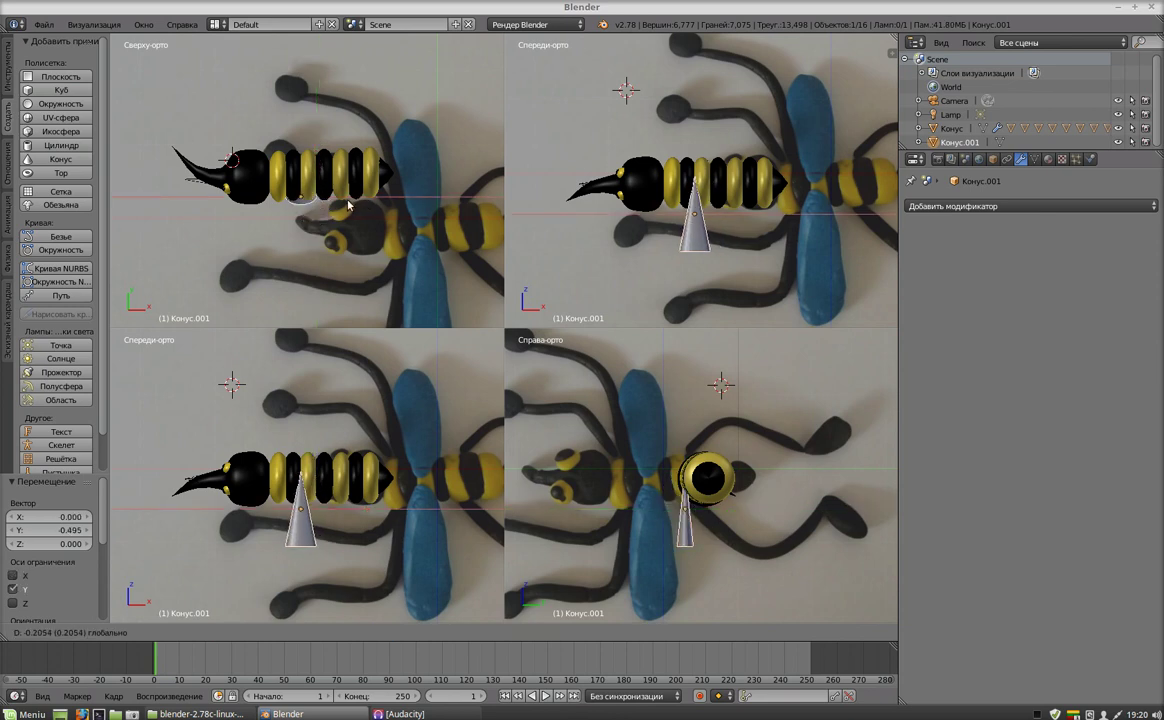
drag(291, 150, 296, 162)
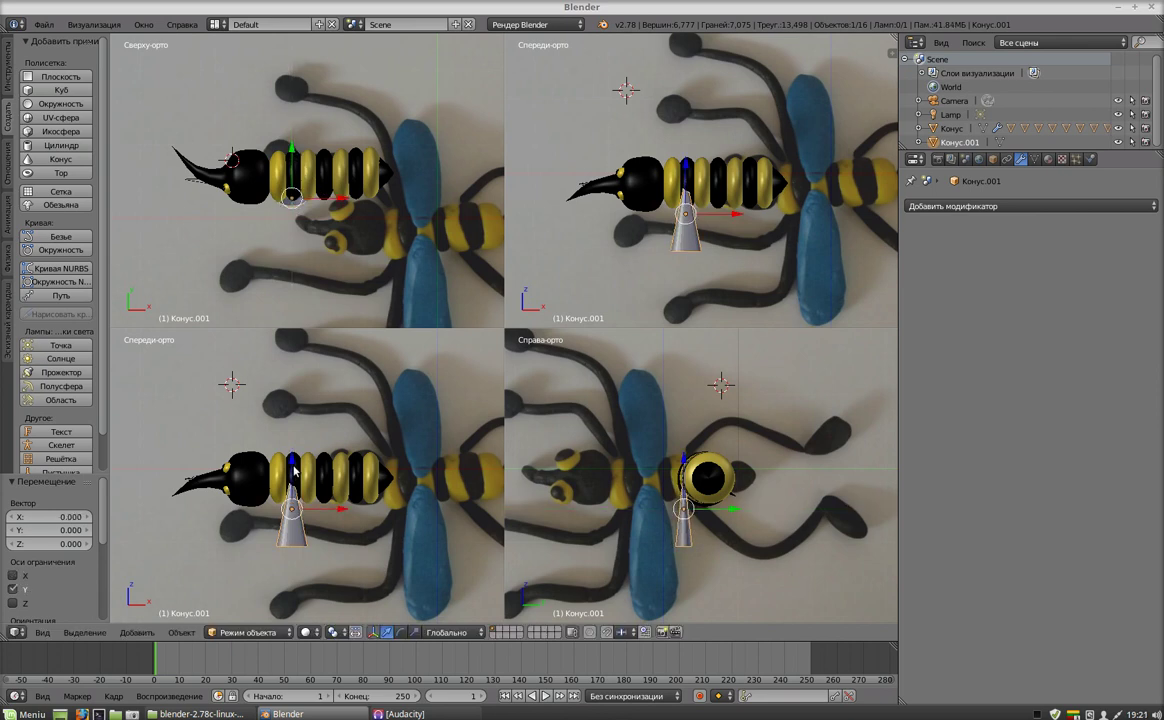
drag(293, 465, 293, 483)
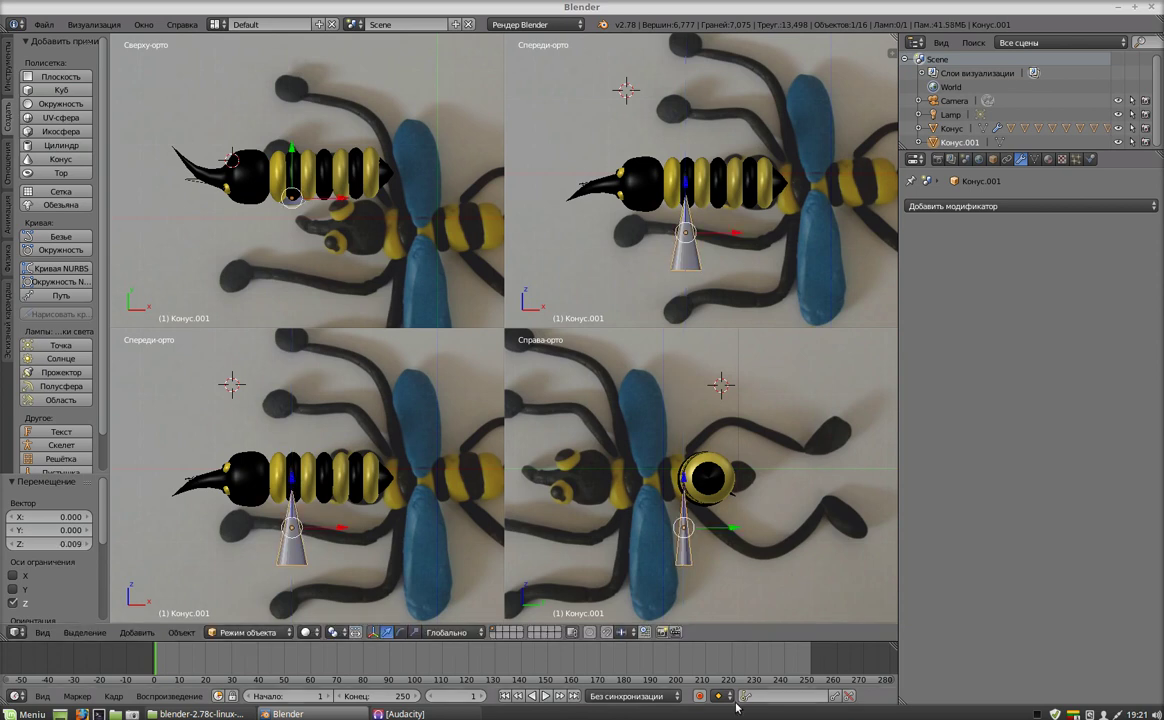
click(42, 632)
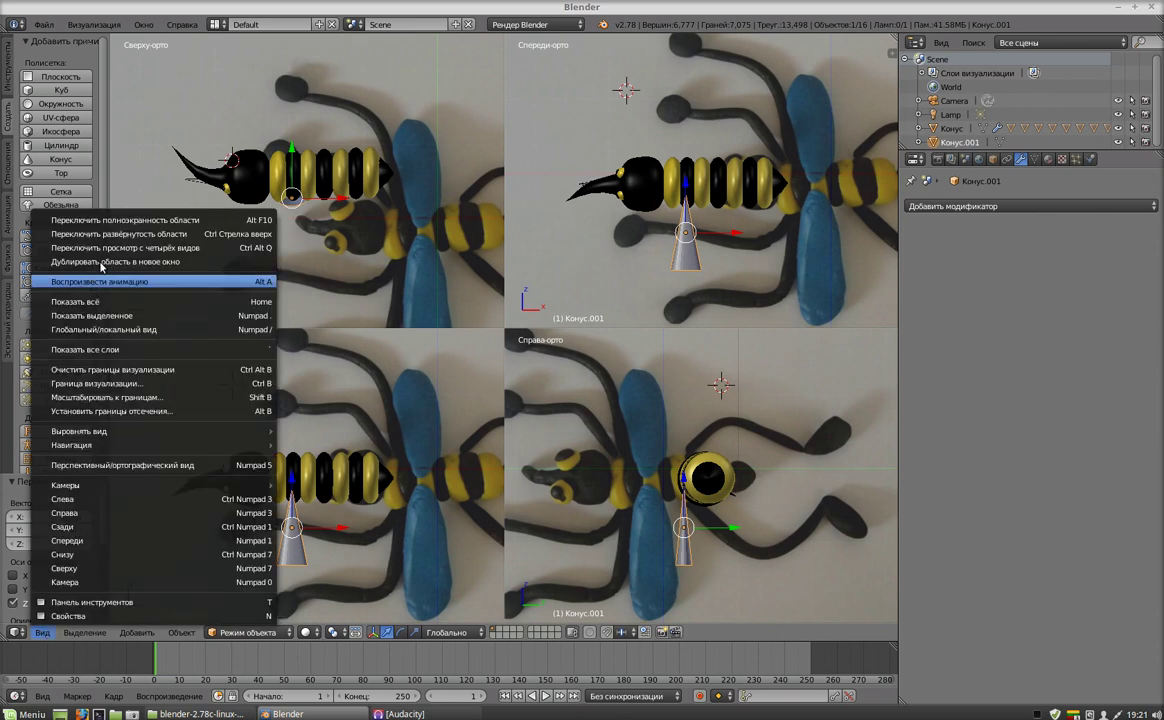
click(142, 249)
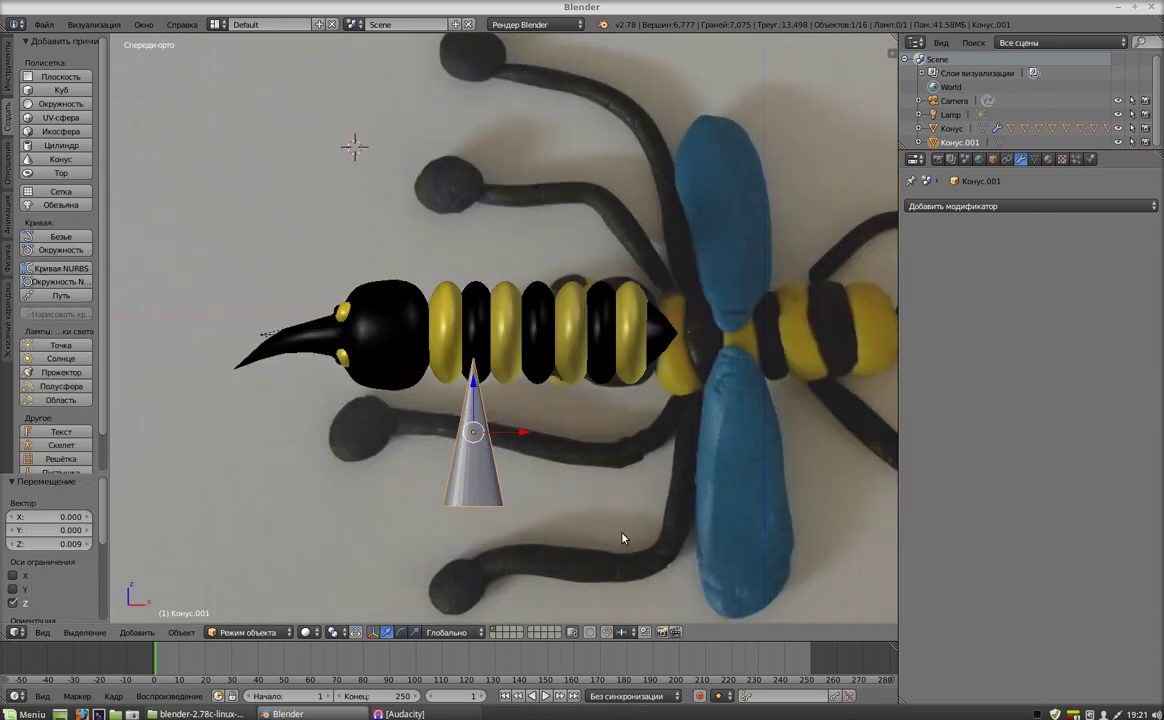
In Edit Mode, extrude the base ring downward, scale it to 0.891, reposition it and widen it to 1.073.
click(284, 634)
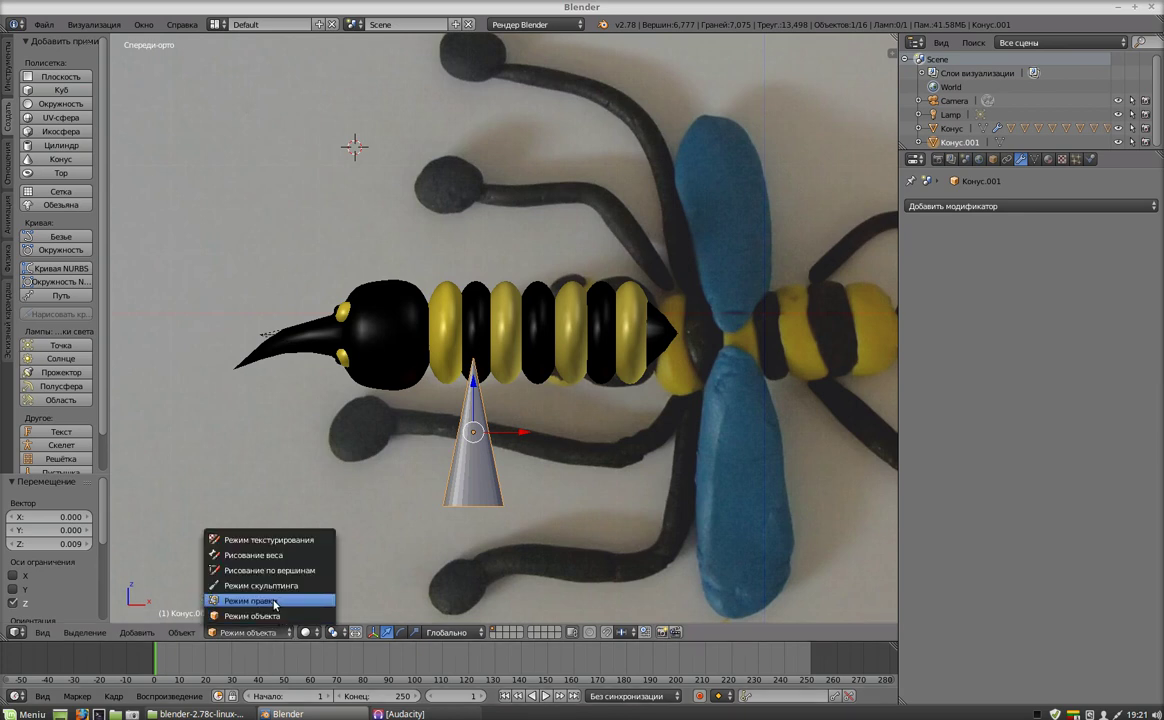
click(274, 604)
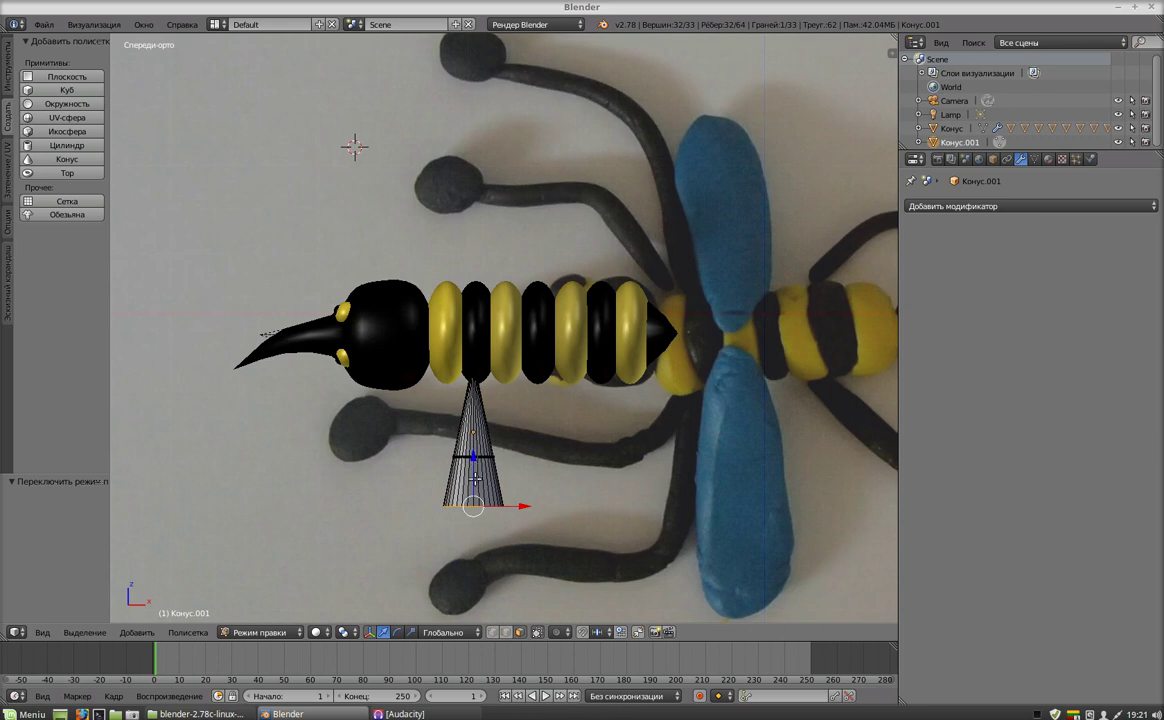
drag(473, 458, 490, 470)
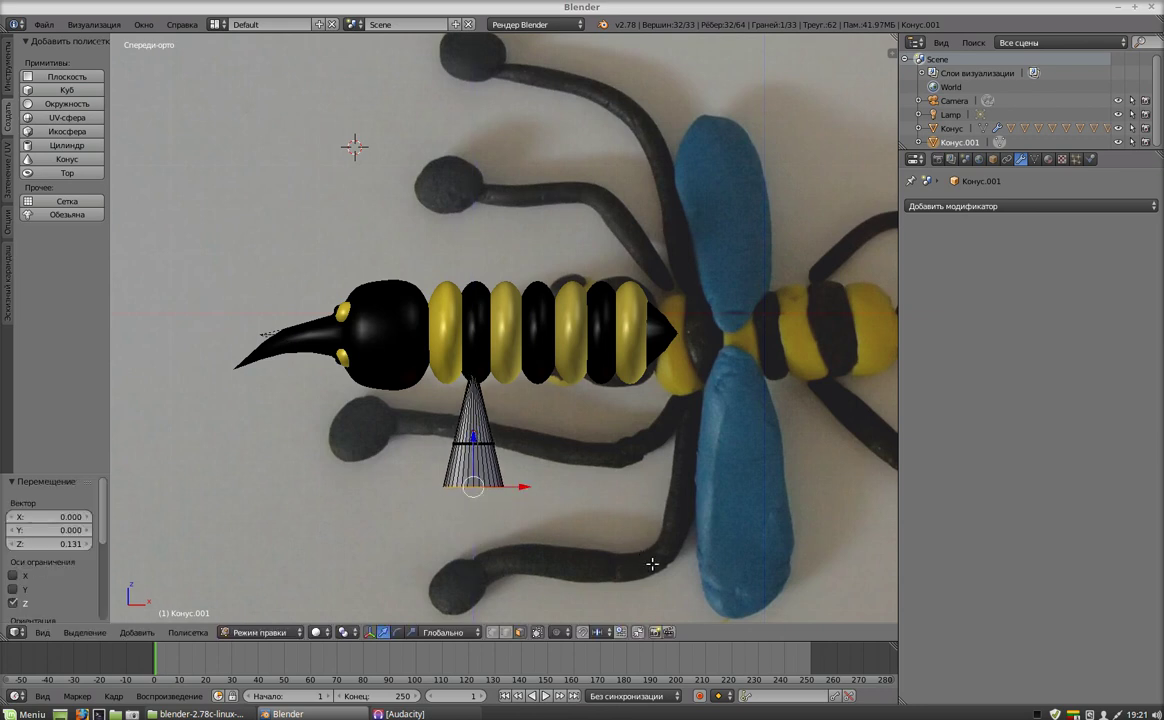
key(e)
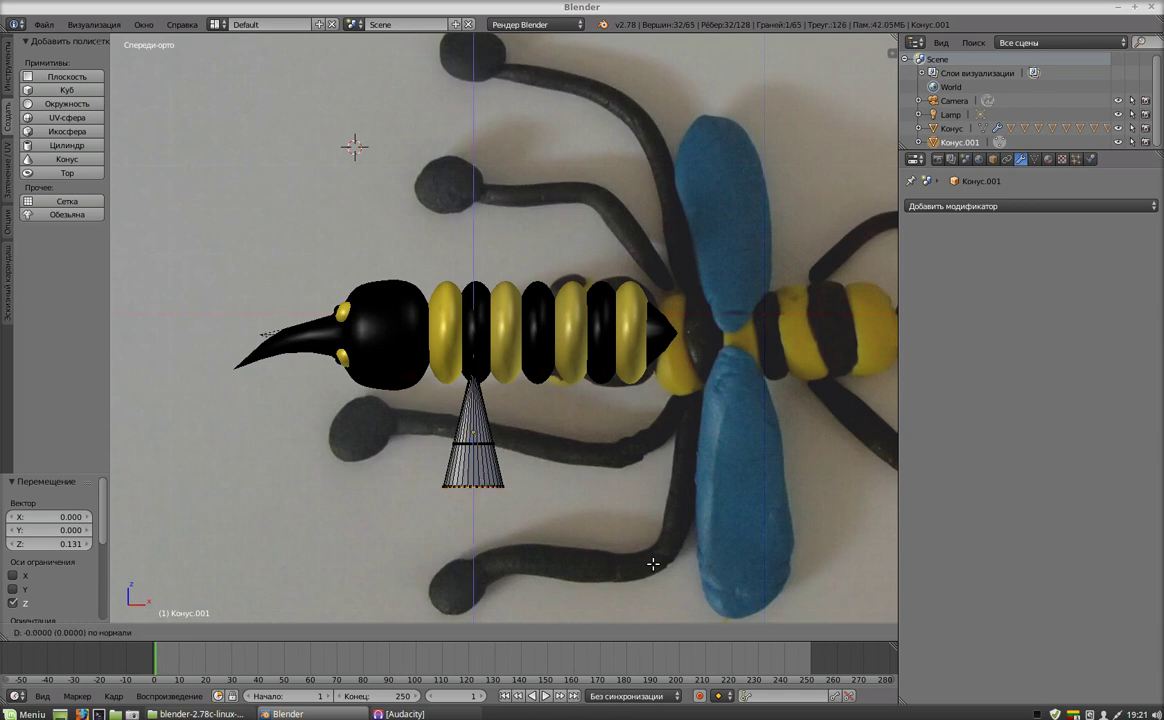
click(648, 587)
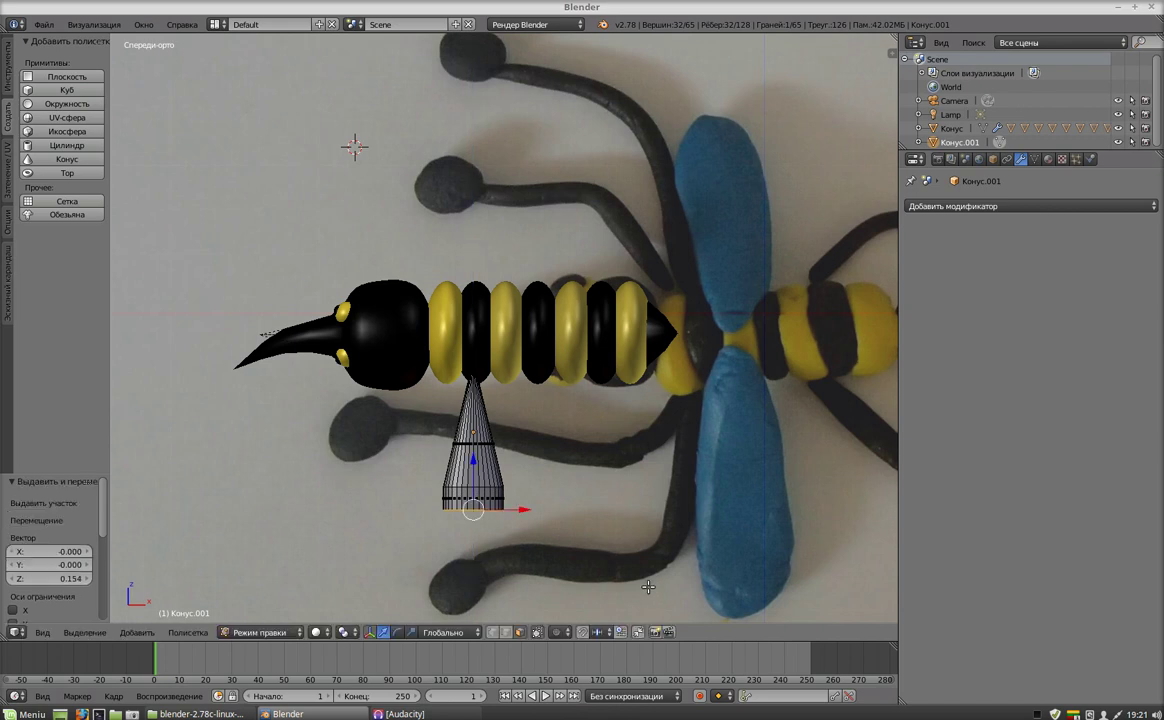
key(s)
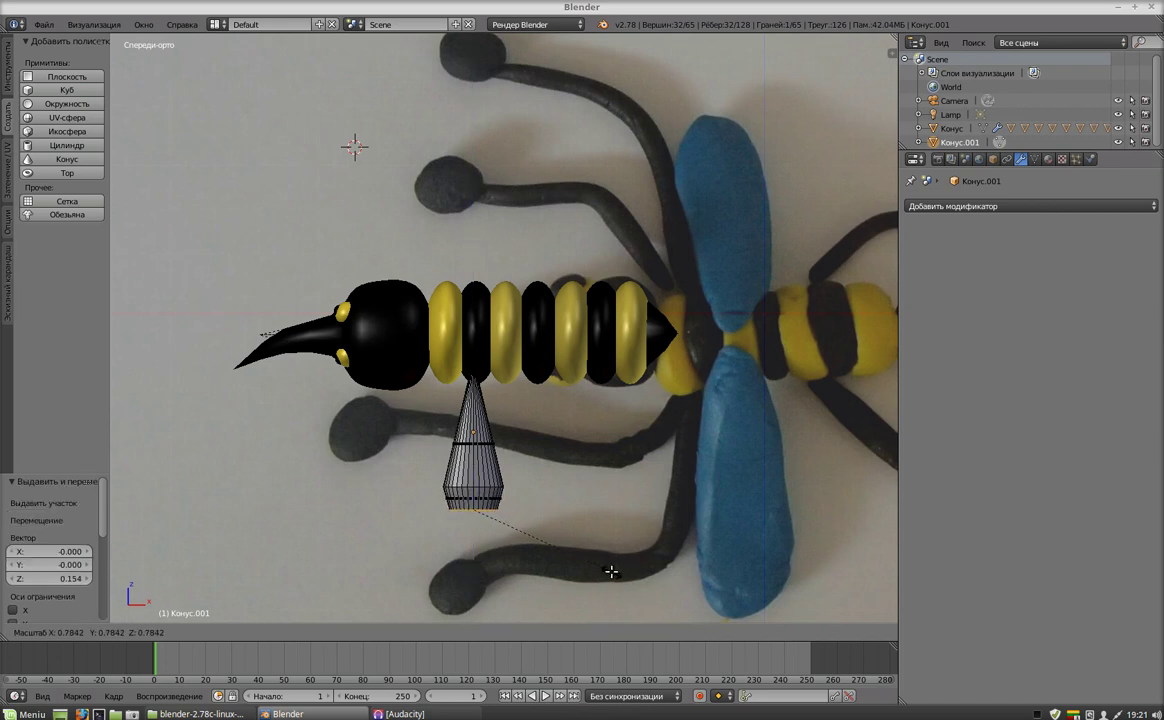
click(630, 569)
key(g)
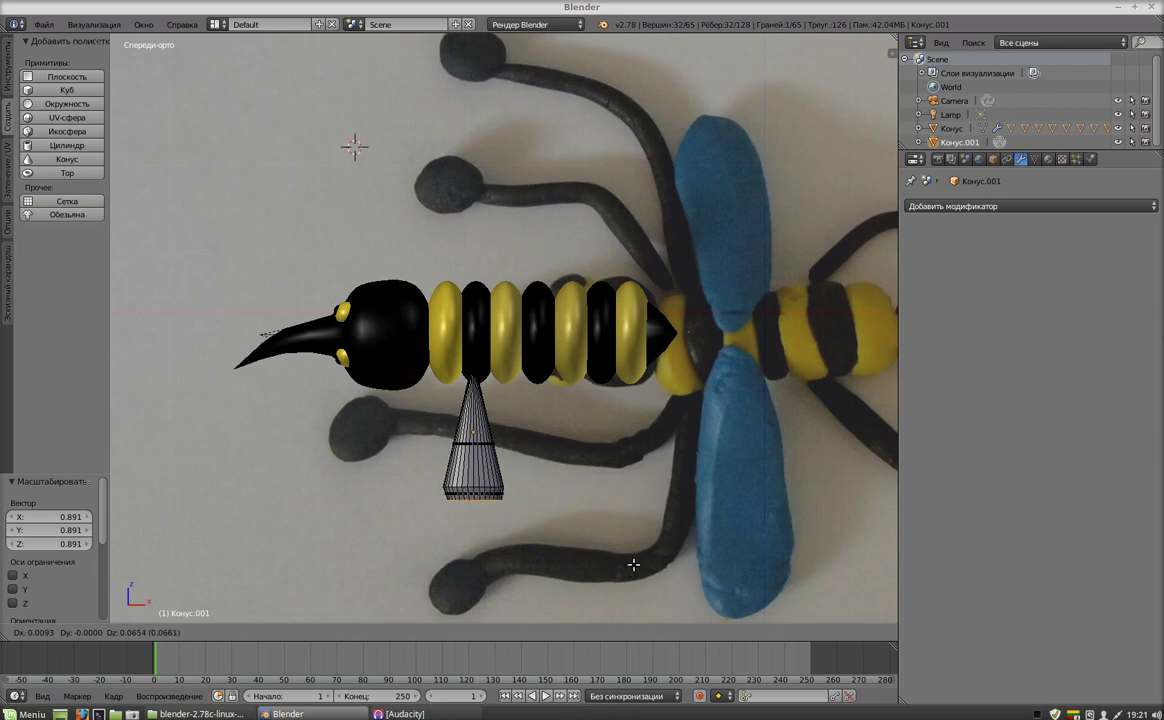
click(632, 562)
key(s)
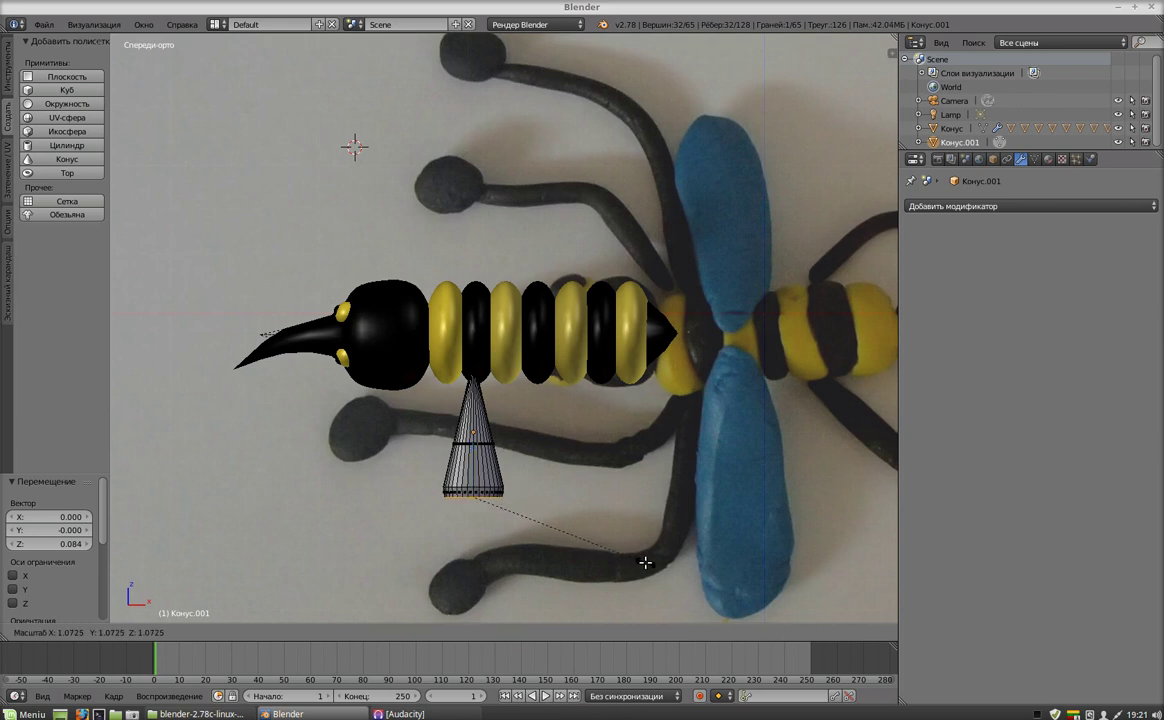
click(645, 563)
Extrude three more rings downward, narrowing them to 0.950, 0.943 and 0.883.
key(e)
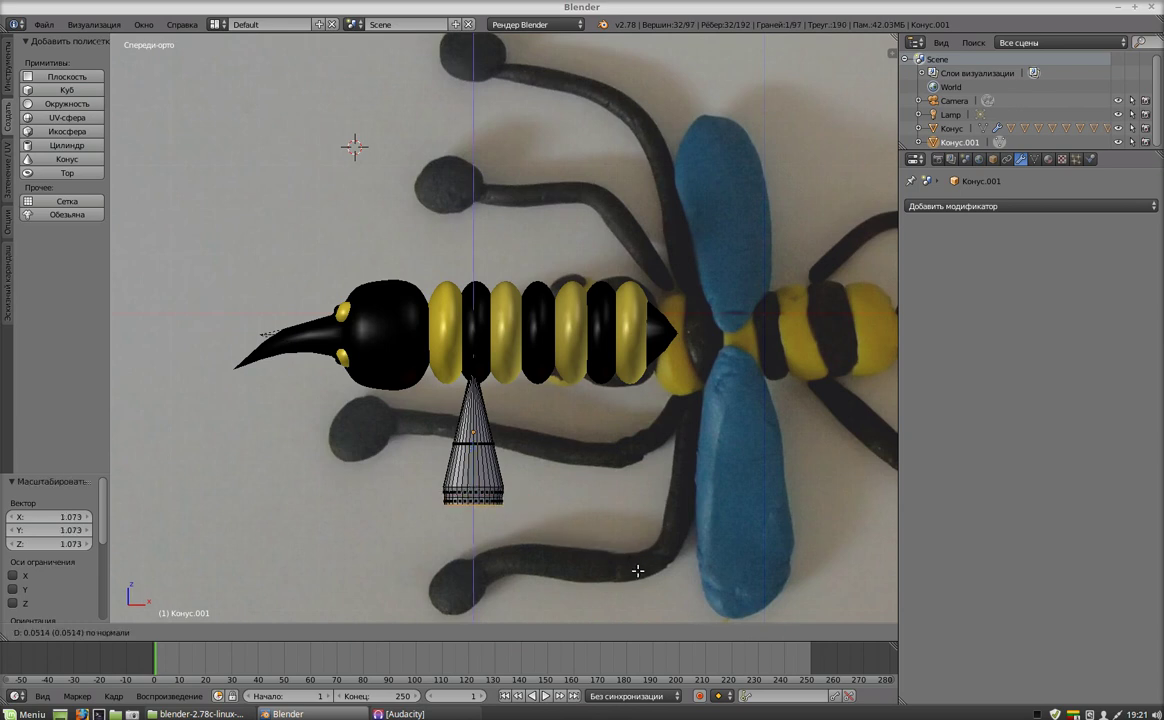
click(635, 573)
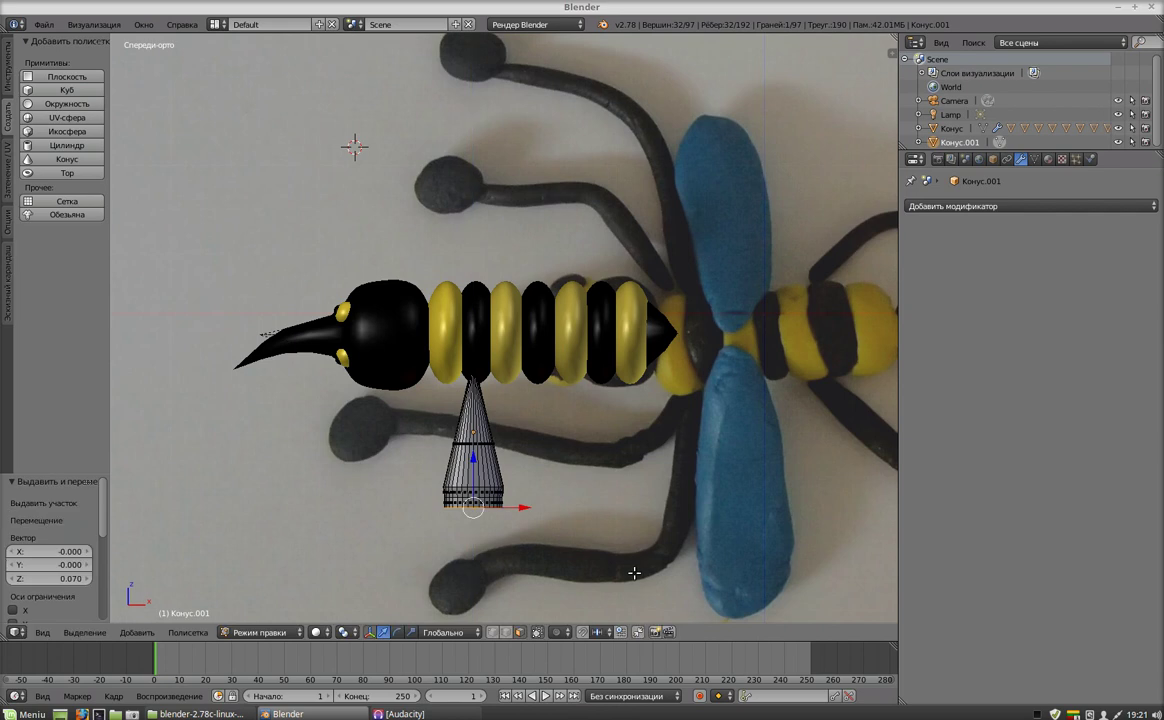
key(s)
click(625, 570)
key(e)
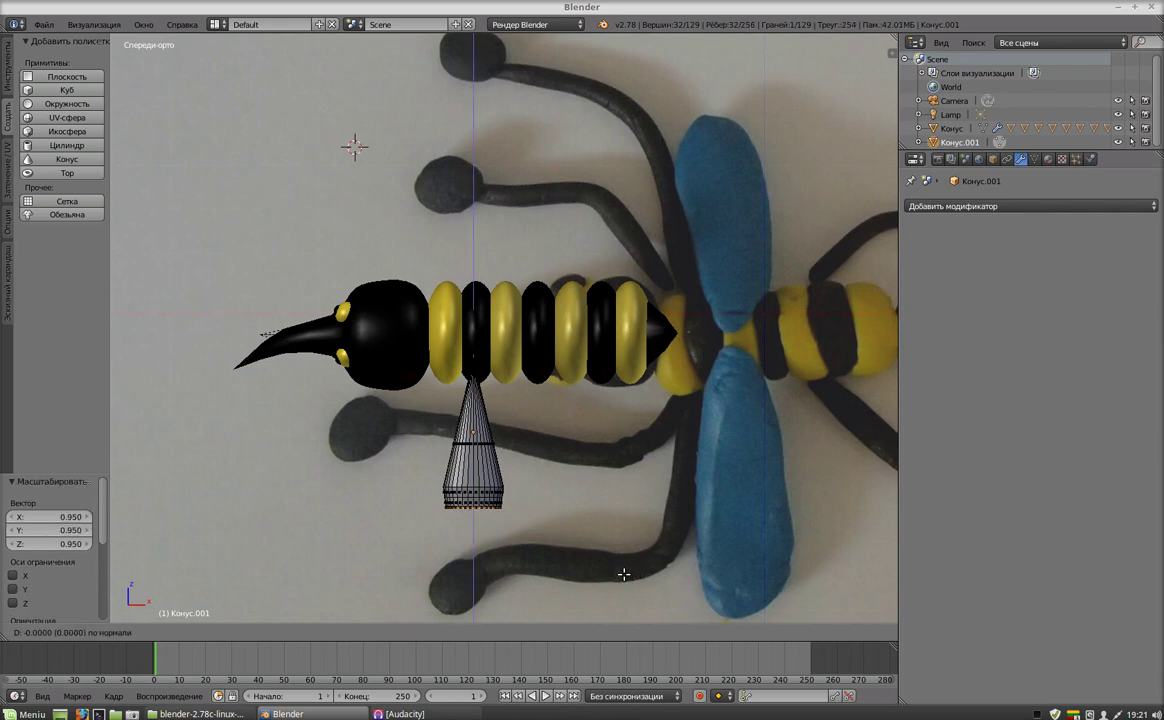
click(616, 580)
key(s)
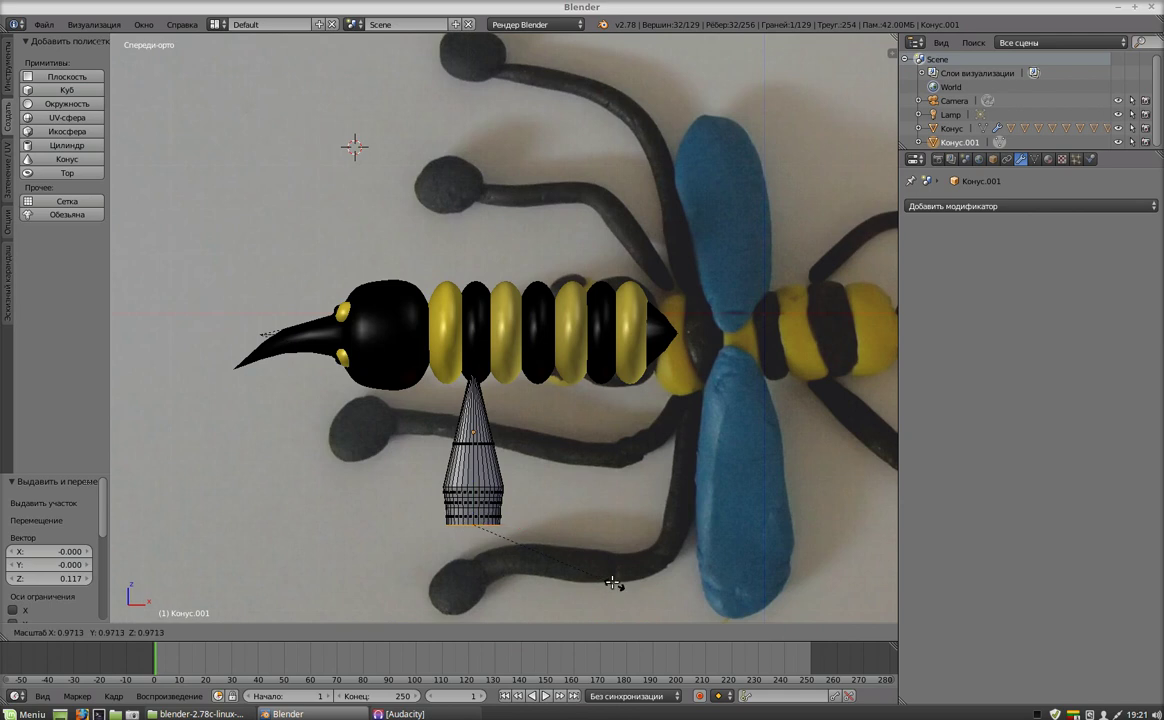
click(612, 585)
key(e)
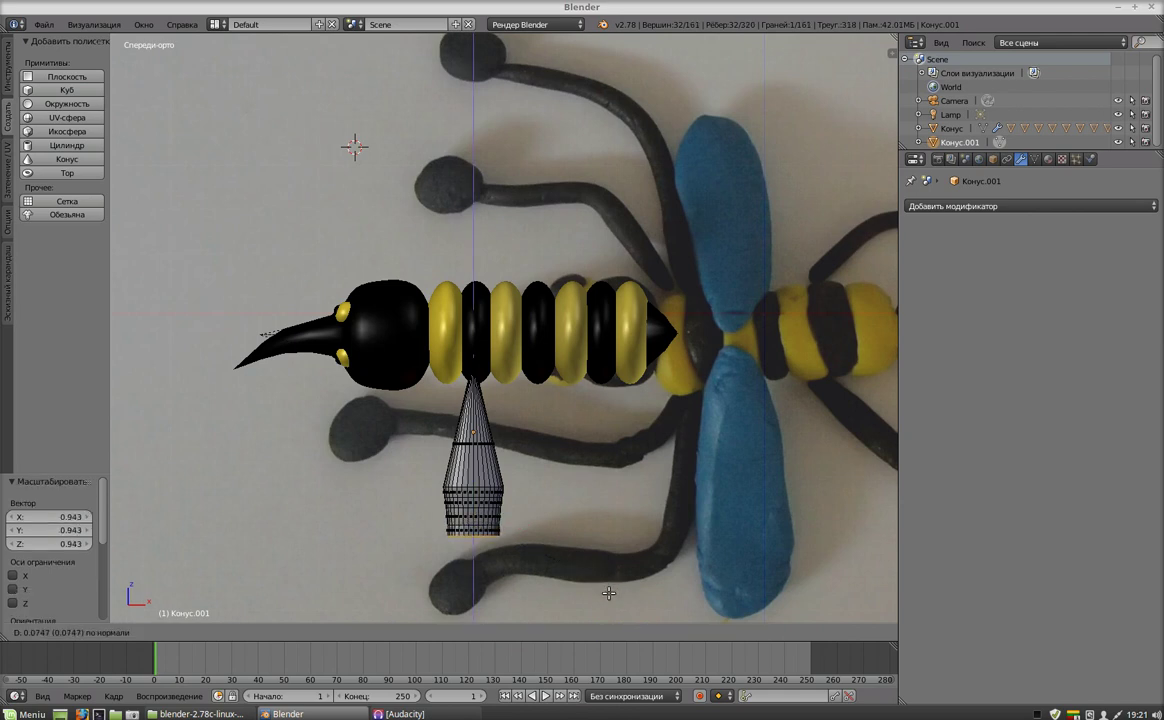
click(608, 593)
key(s)
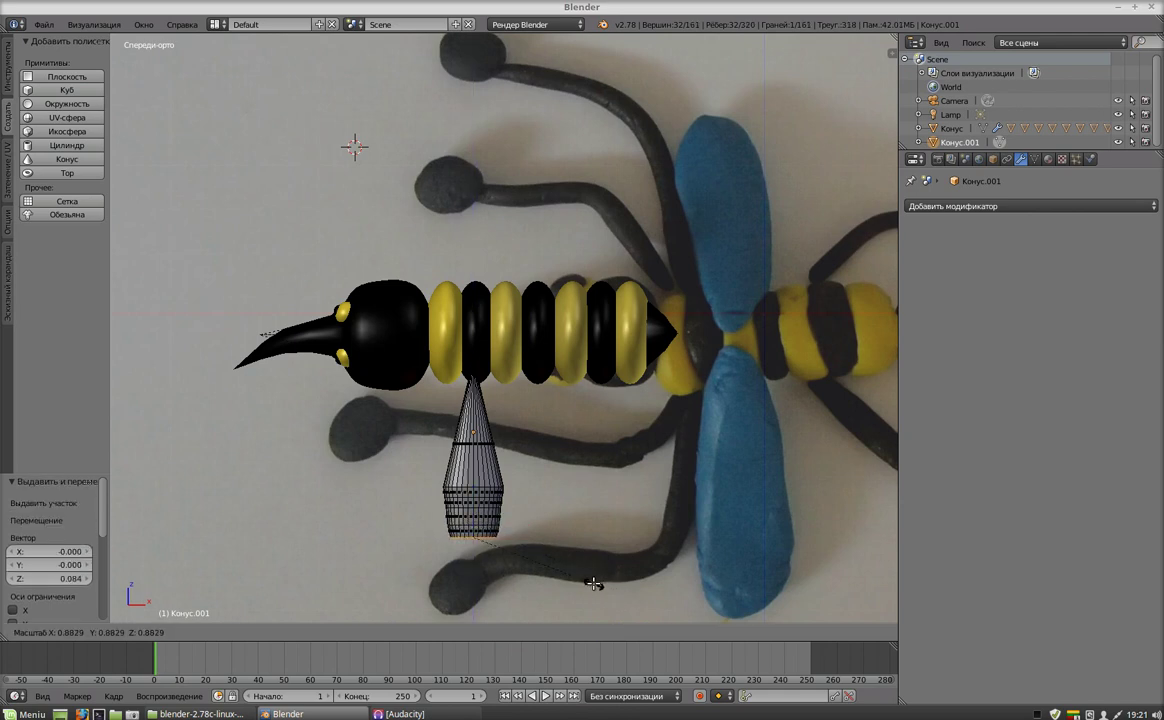
click(593, 584)
Extrude three further bottom rings, tapering them to 0.805, 0.811 and 0.845.
key(e)
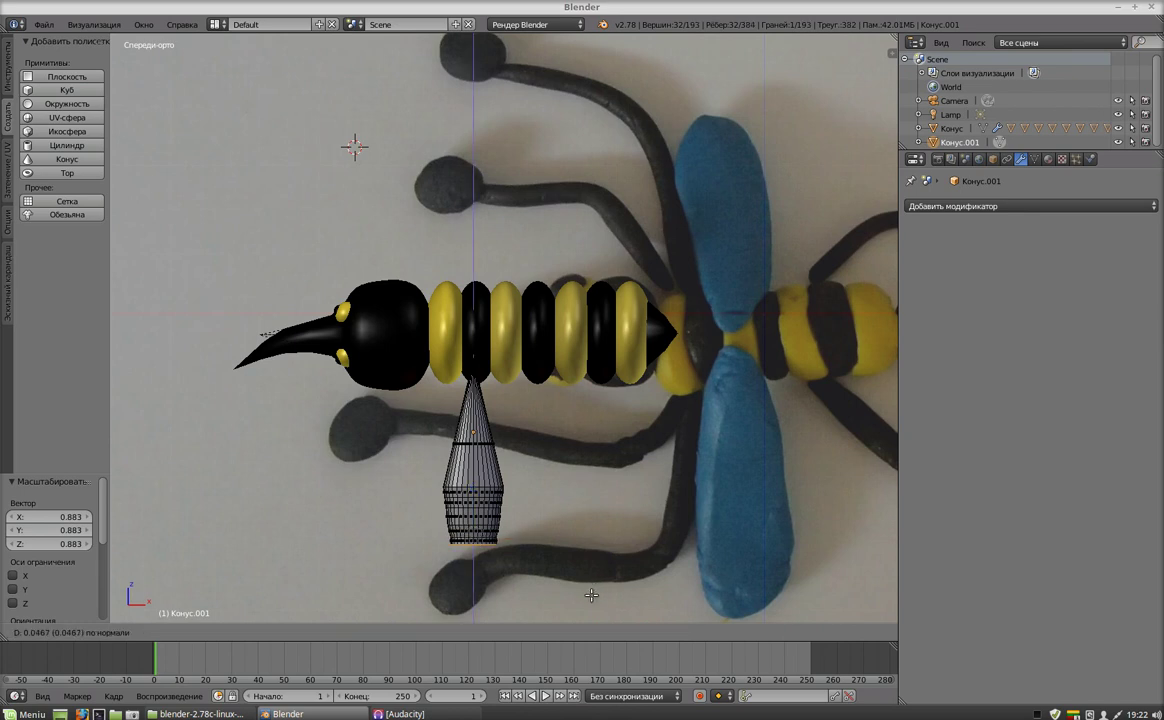
click(590, 598)
key(e)
key(s)
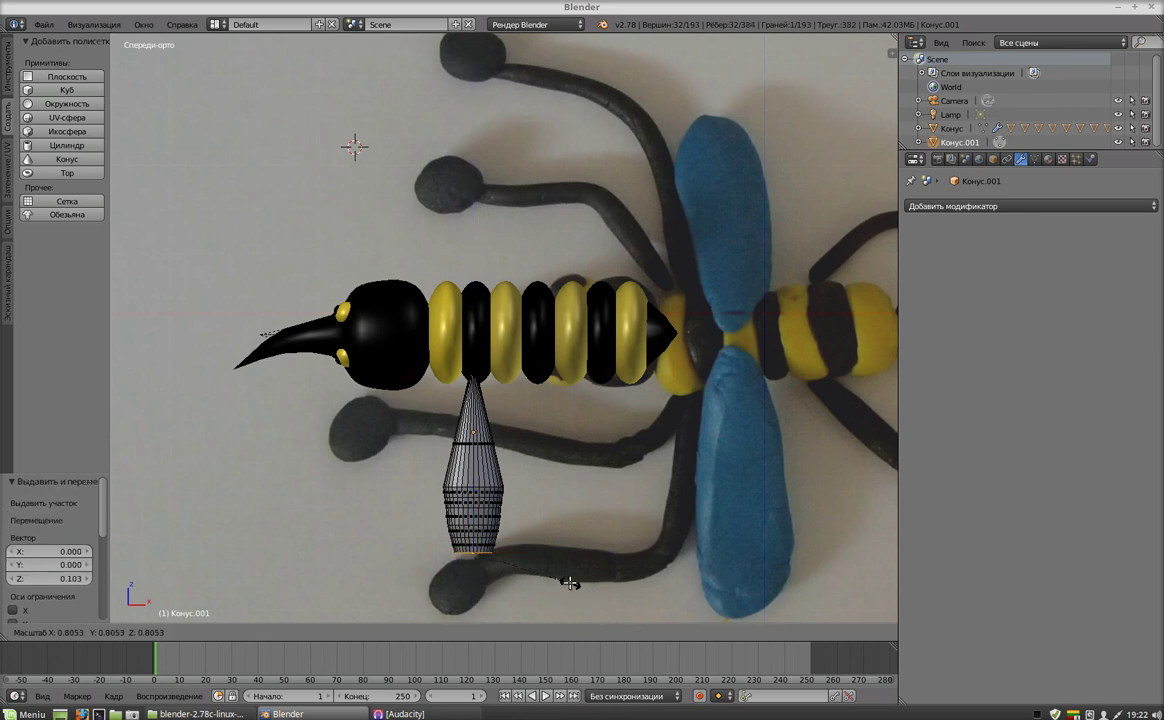
click(567, 579)
key(e)
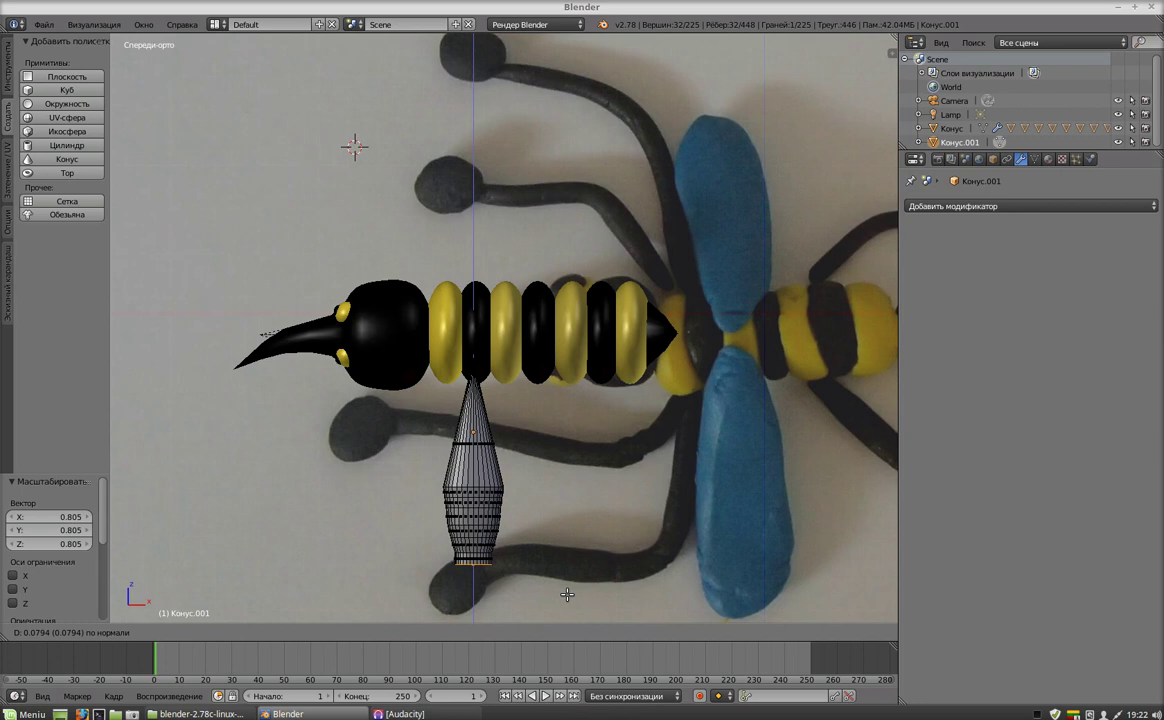
click(565, 593)
key(s)
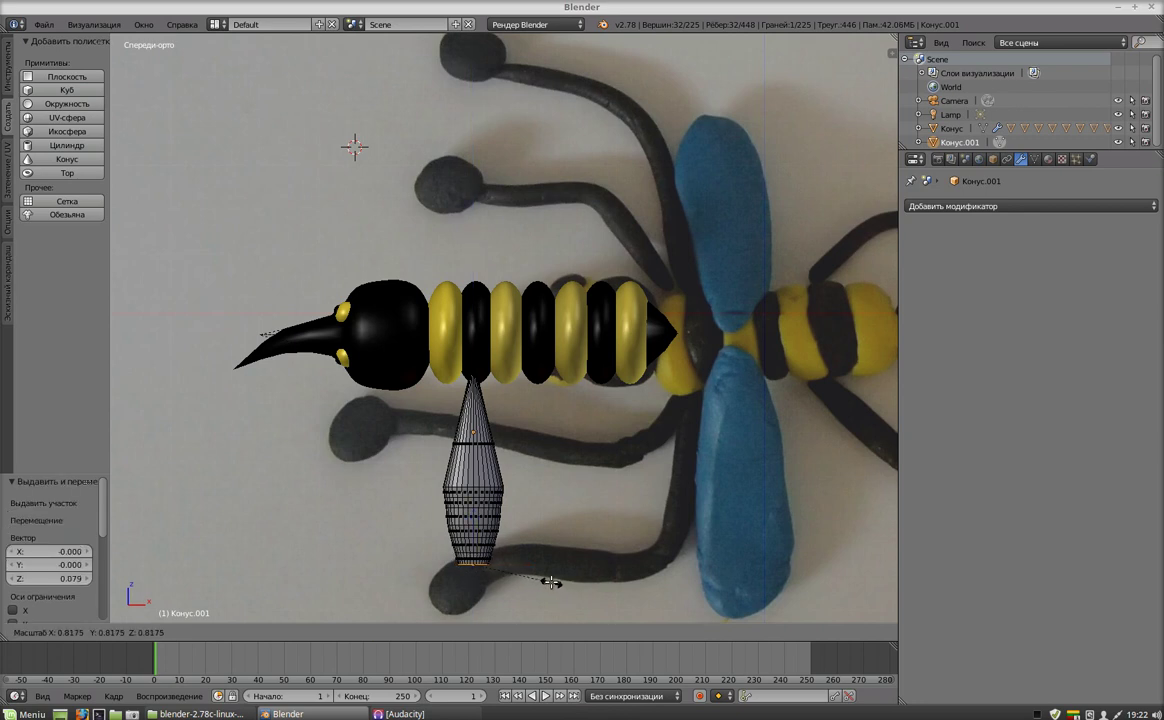
click(549, 583)
key(e)
click(548, 588)
key(s)
click(539, 586)
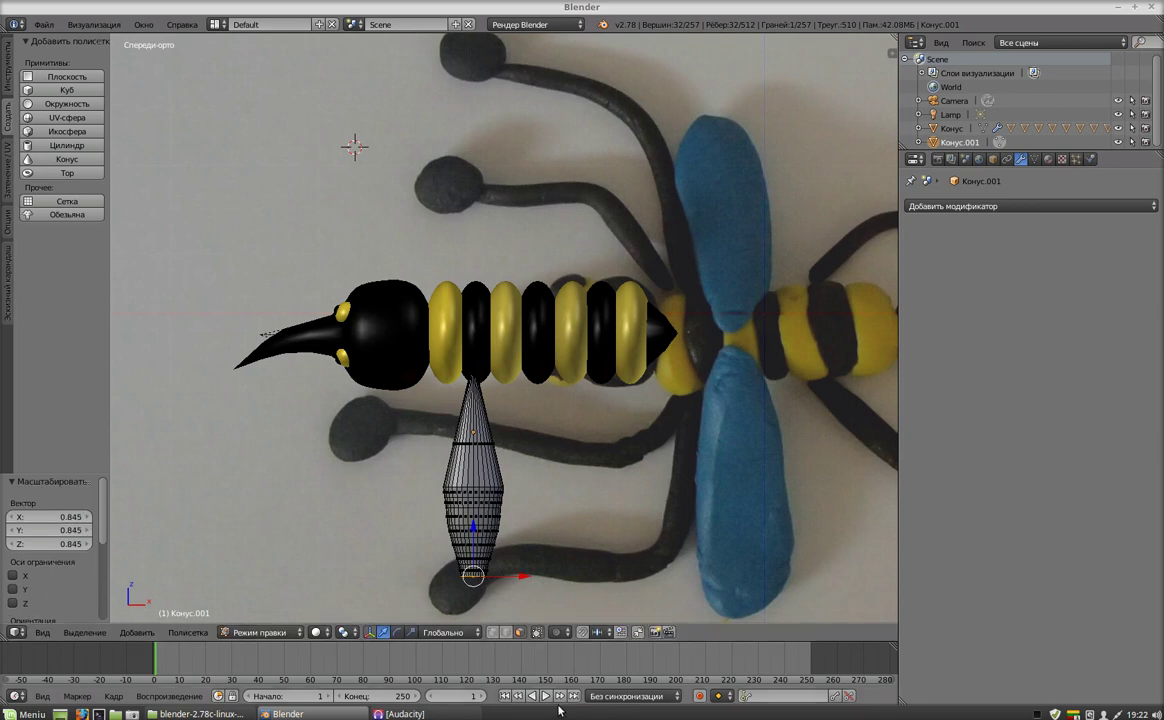
In face select mode, shrink the bottom face slightly, then undo the last extrusion.
click(519, 632)
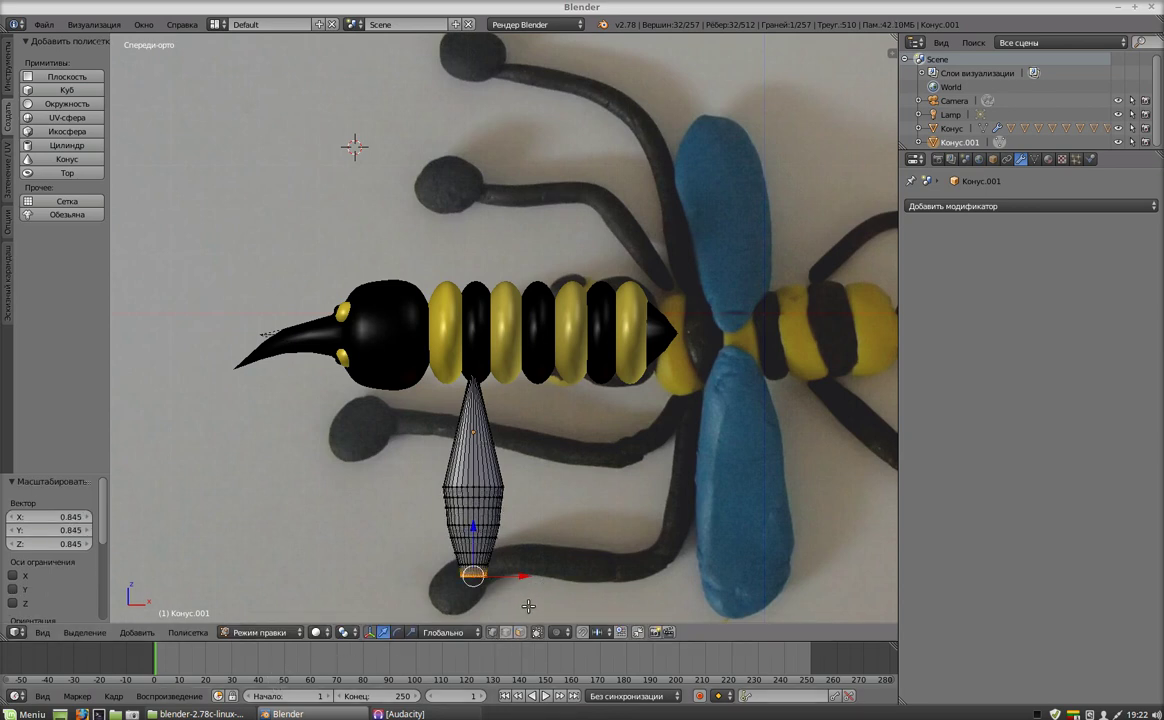
key(s)
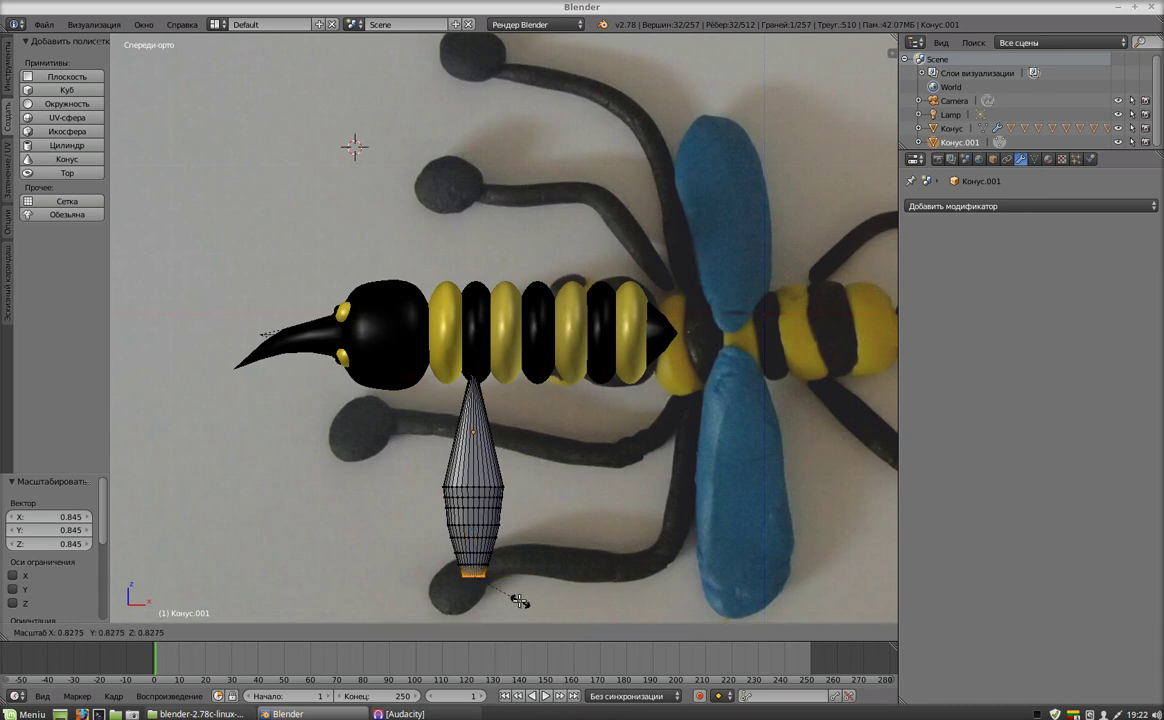
click(520, 602)
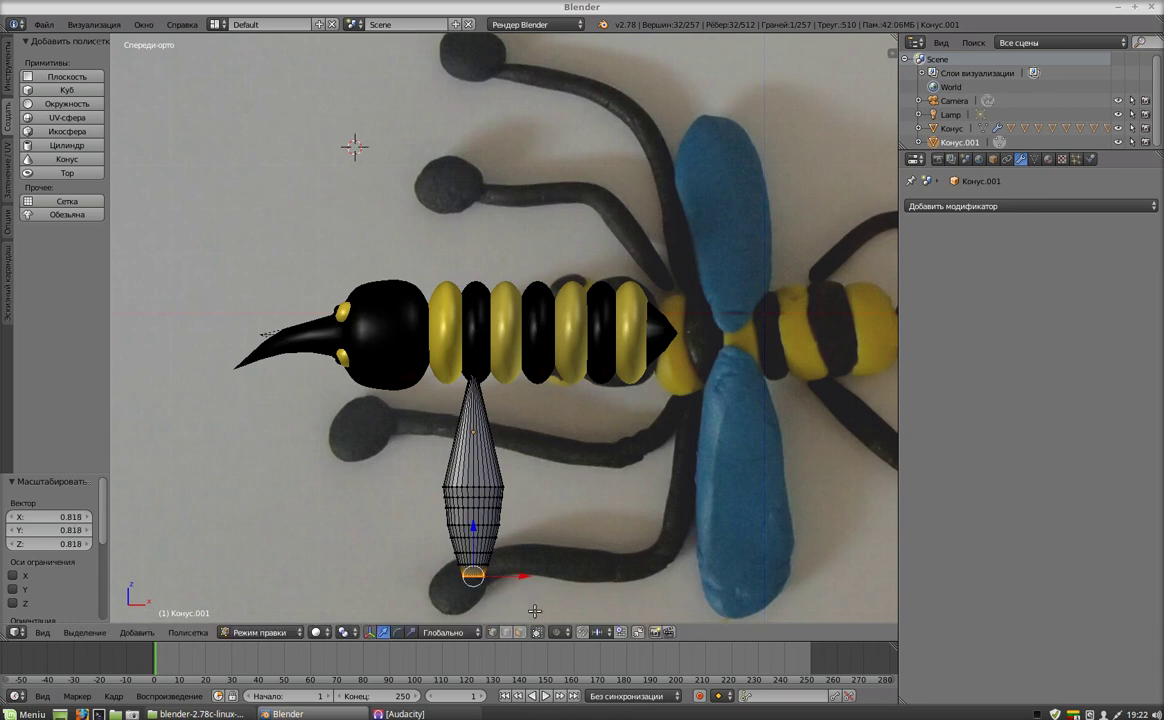
key(ctrl+z)
Undo the stacked extrusions, then in vertex select extrude two slightly widened rings below the base.
key(ctrl+z)
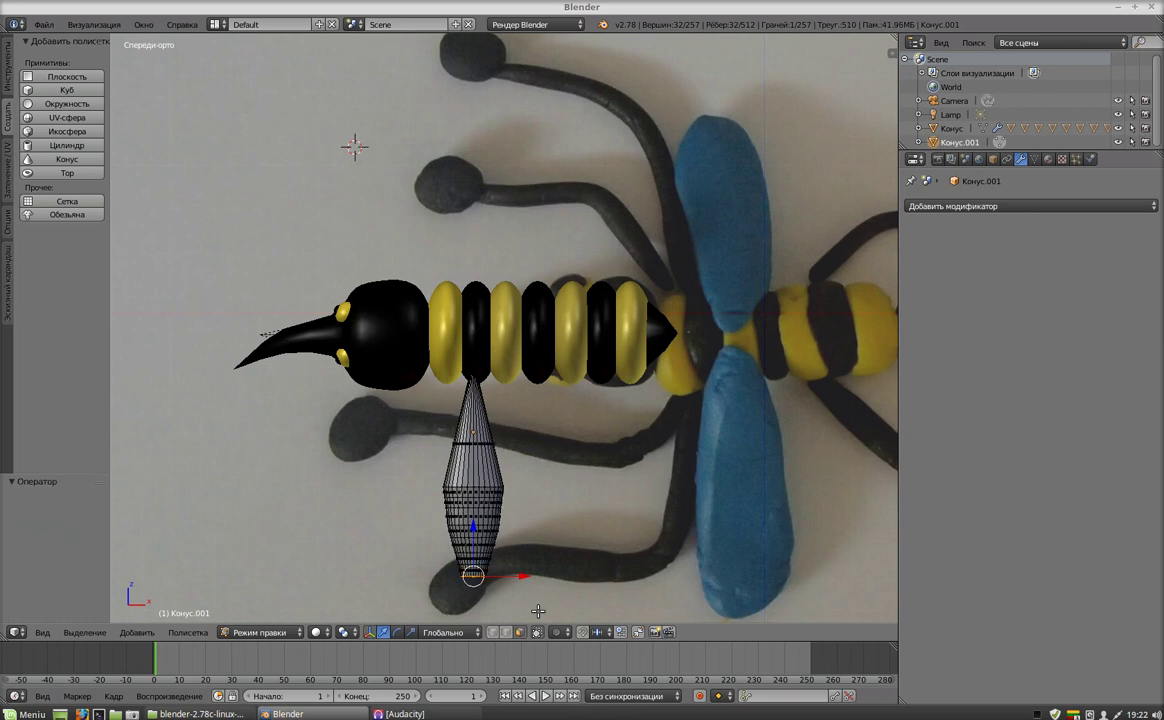
key(ctrl+z)
key(ctrl+z)
key(ctrl+z)
key(ctrl+z)
key(ctrl+z)
key(ctrl+z)
key(ctrl+z)
key(ctrl+z)
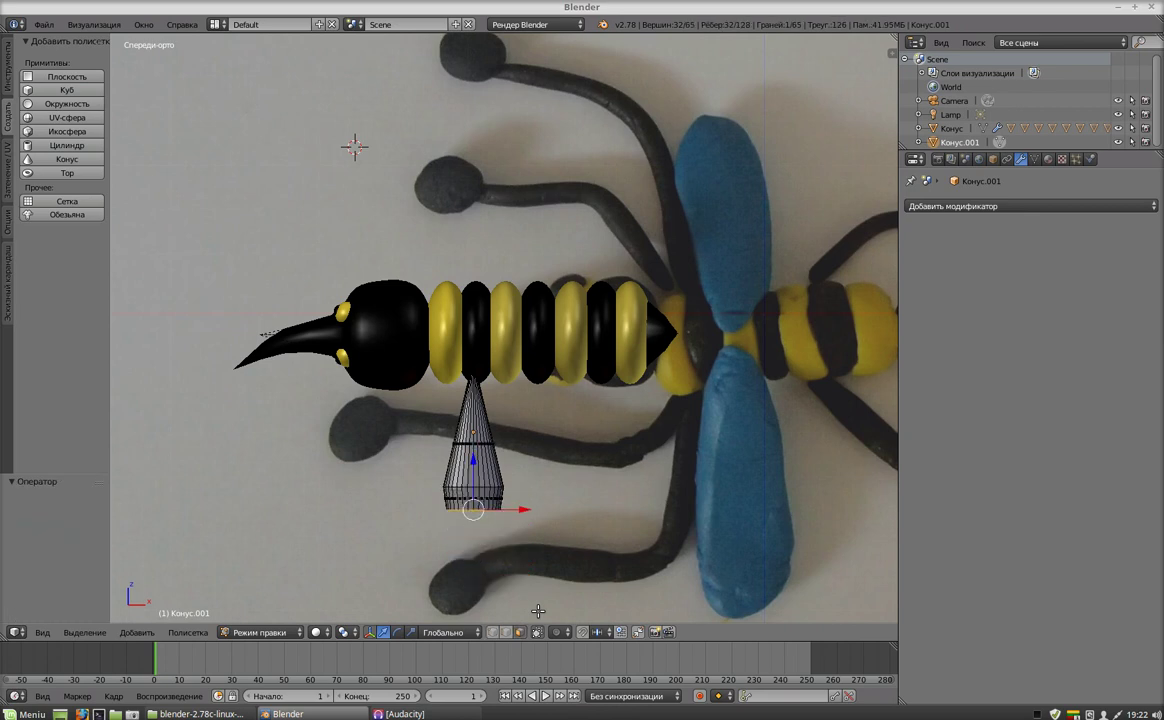
key(ctrl+z)
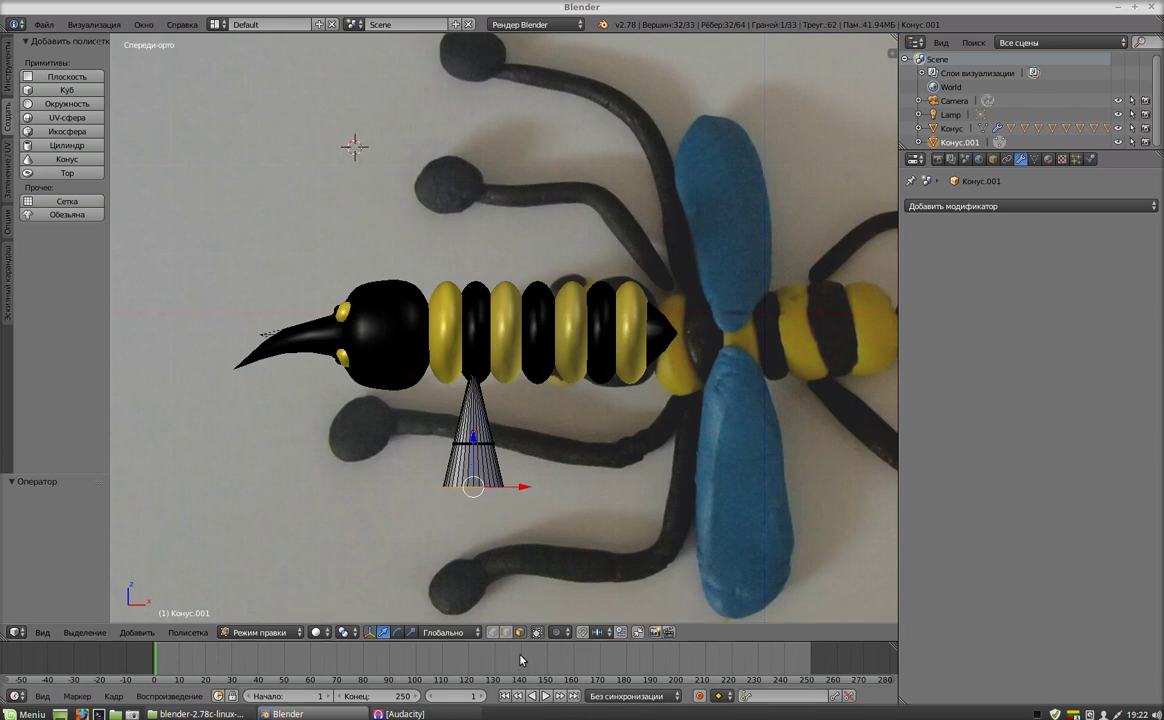
click(494, 635)
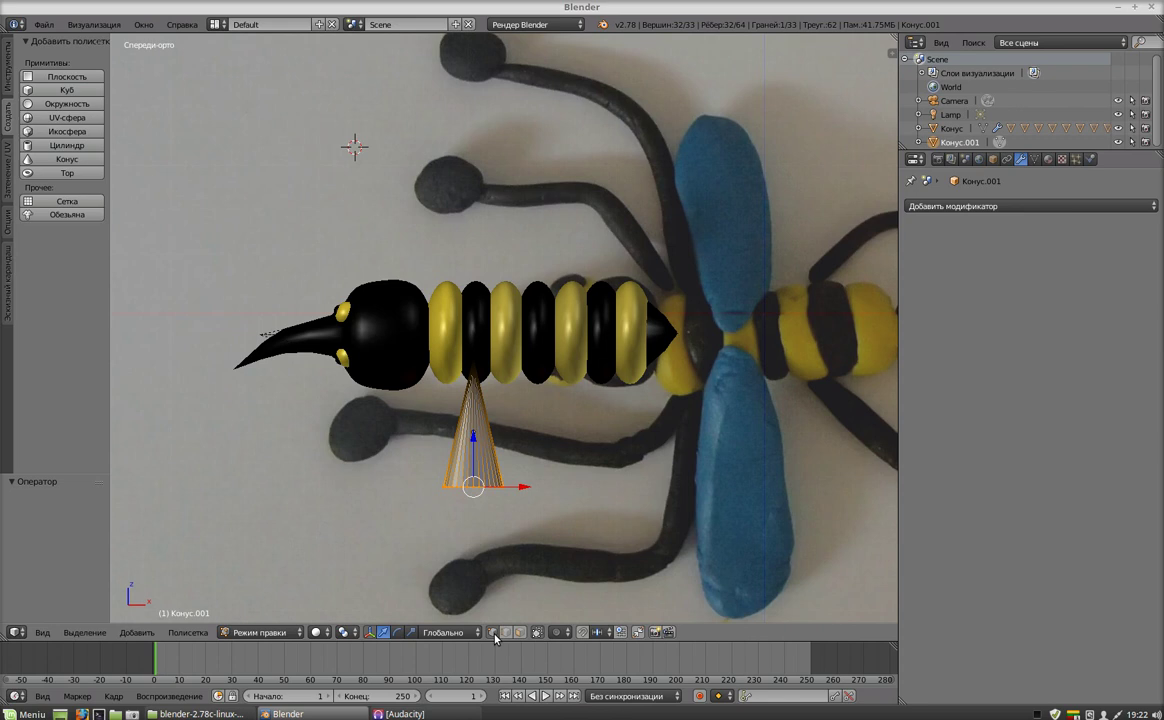
key(e)
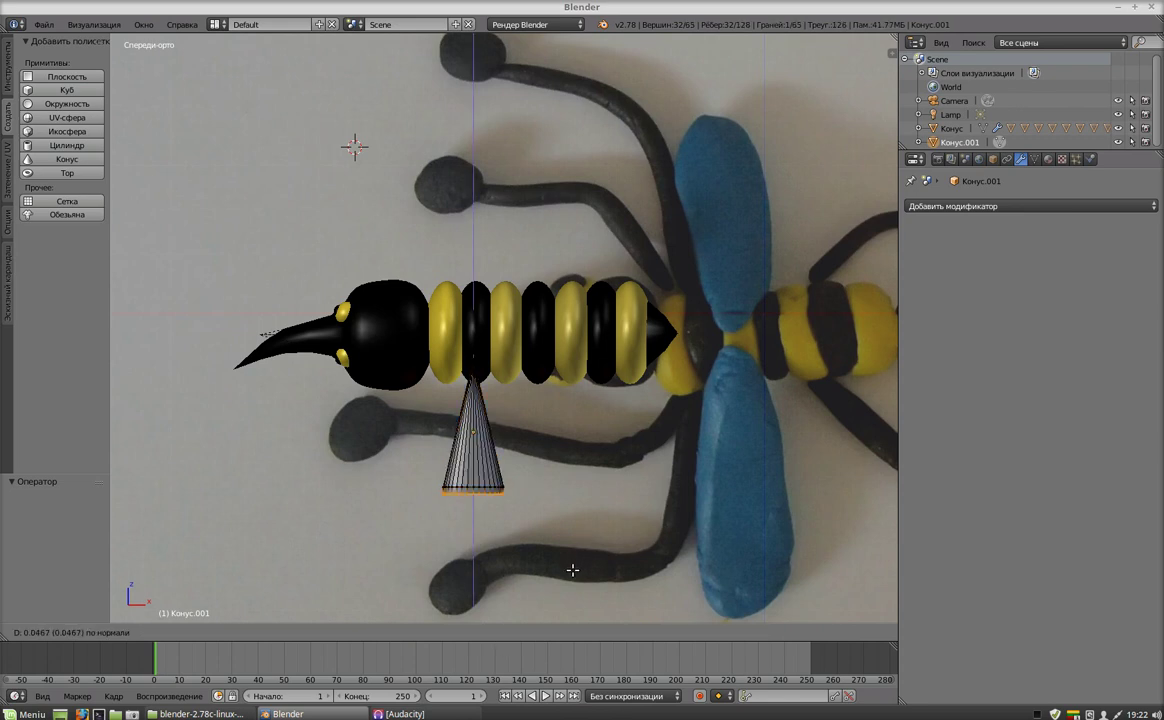
click(572, 570)
key(s)
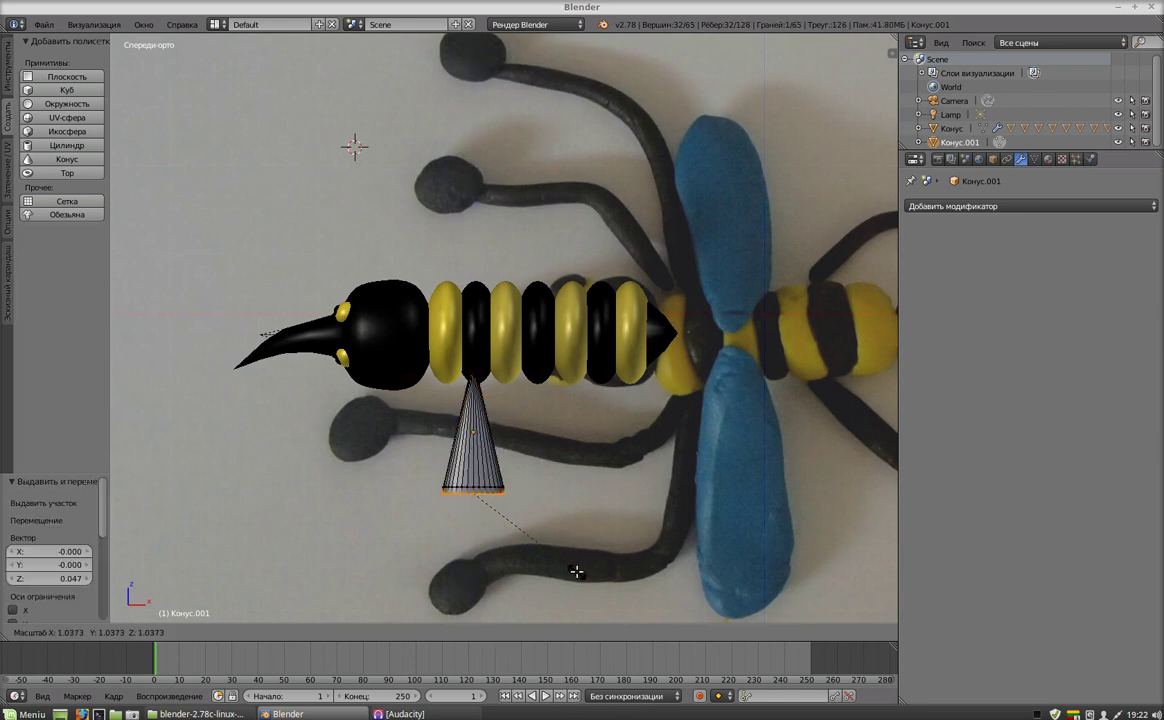
click(578, 571)
key(e)
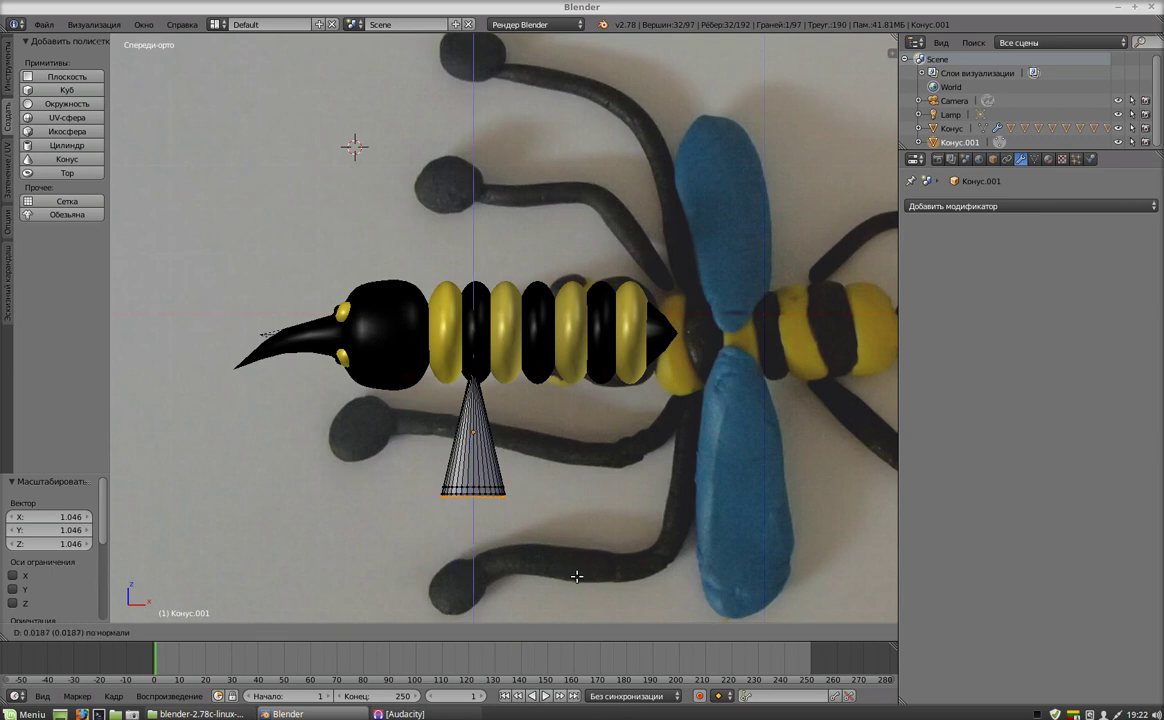
click(576, 583)
key(s)
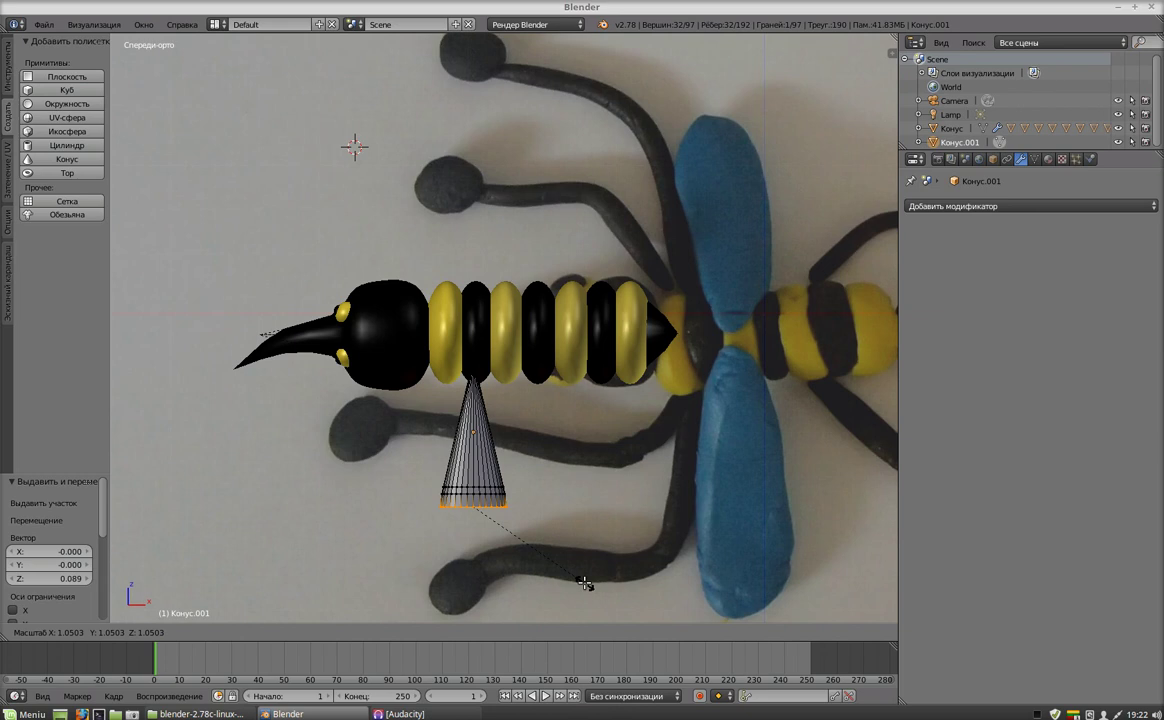
click(585, 583)
Extrude three more rings, narrowing them to 0.944, 0.954 and 0.917.
key(e)
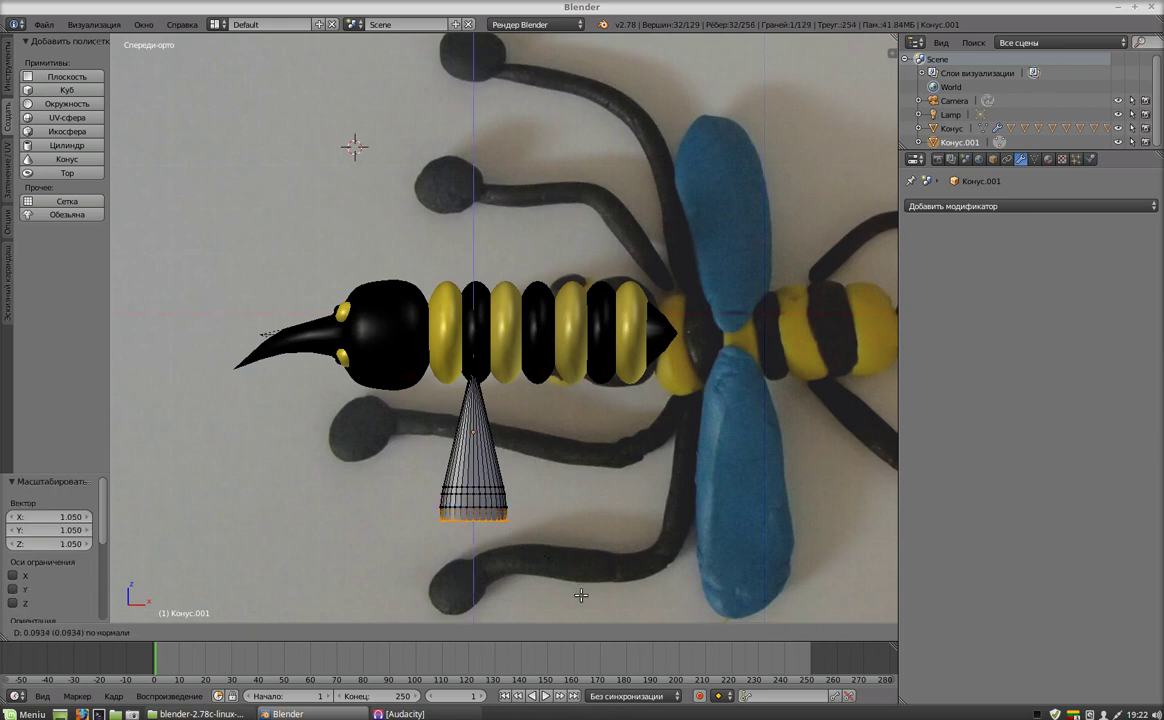
click(580, 594)
key(s)
click(577, 591)
key(e)
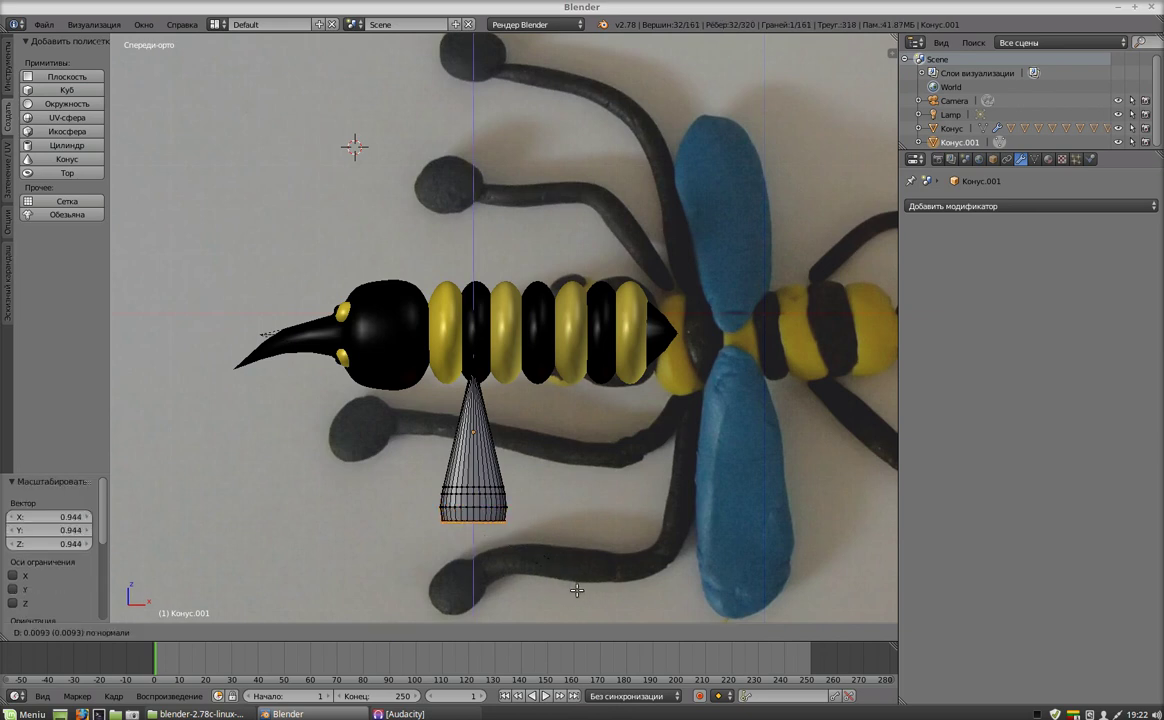
click(577, 591)
key(s)
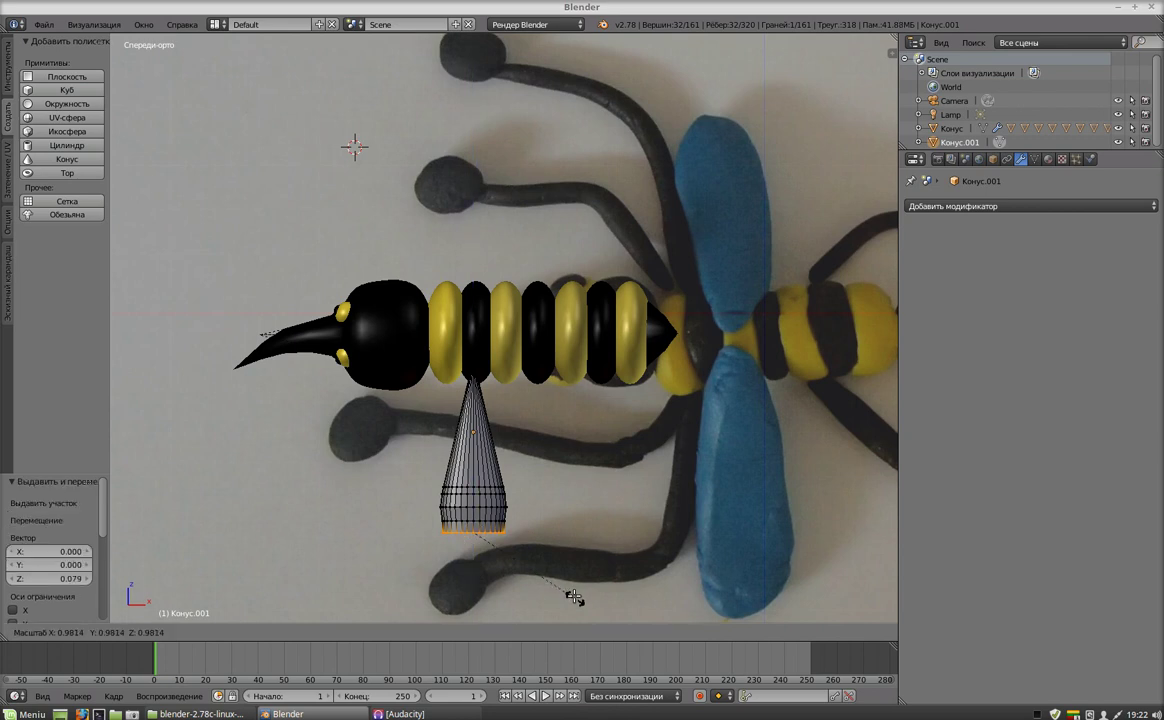
click(574, 600)
key(e)
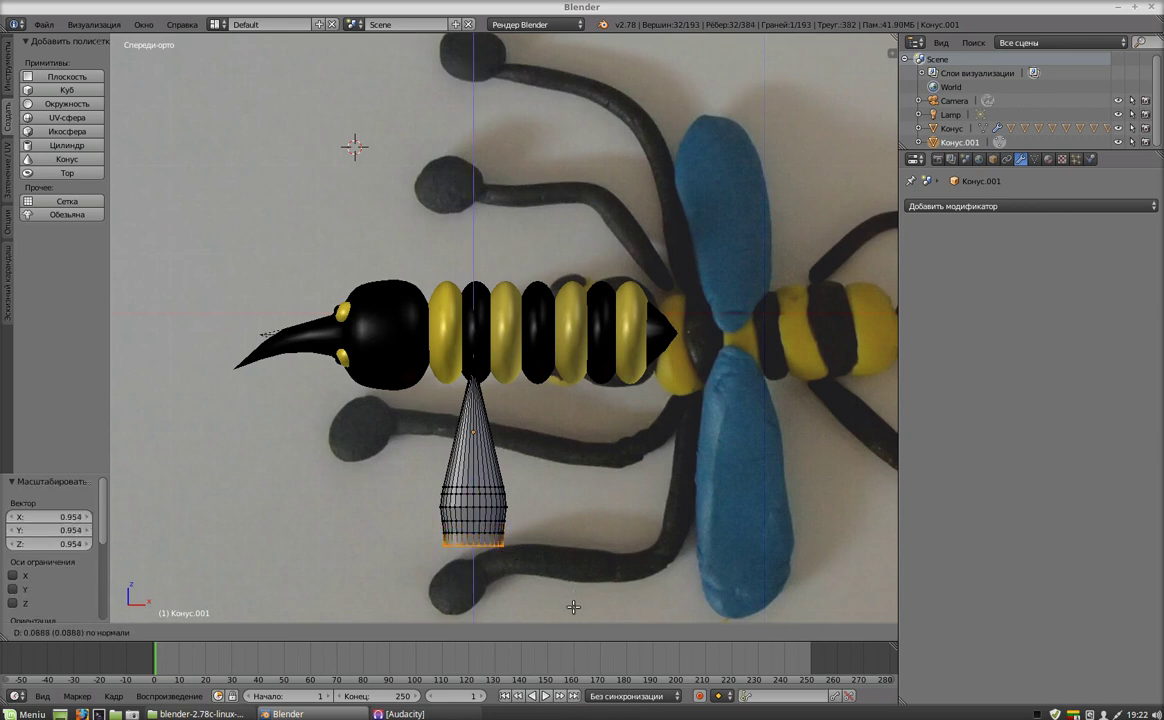
click(572, 605)
key(s)
click(565, 599)
Extrude the final rings, tapering from 0.770 down to a narrow tip.
key(e)
click(563, 603)
key(s)
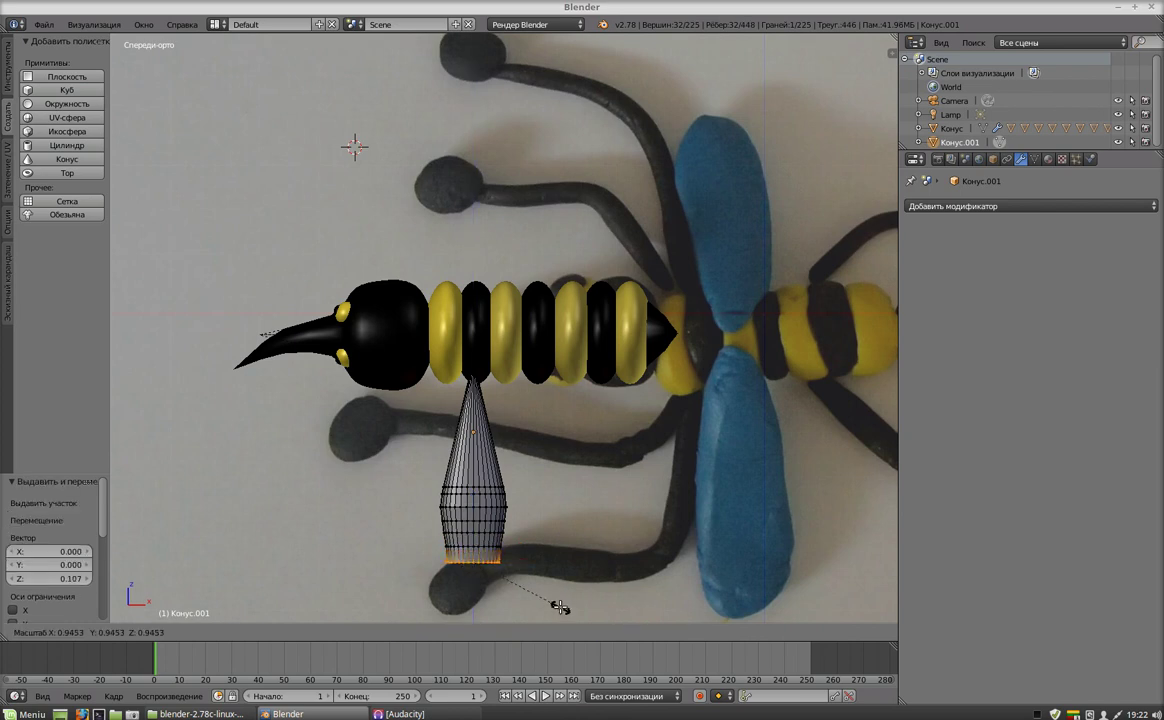
click(541, 601)
key(e)
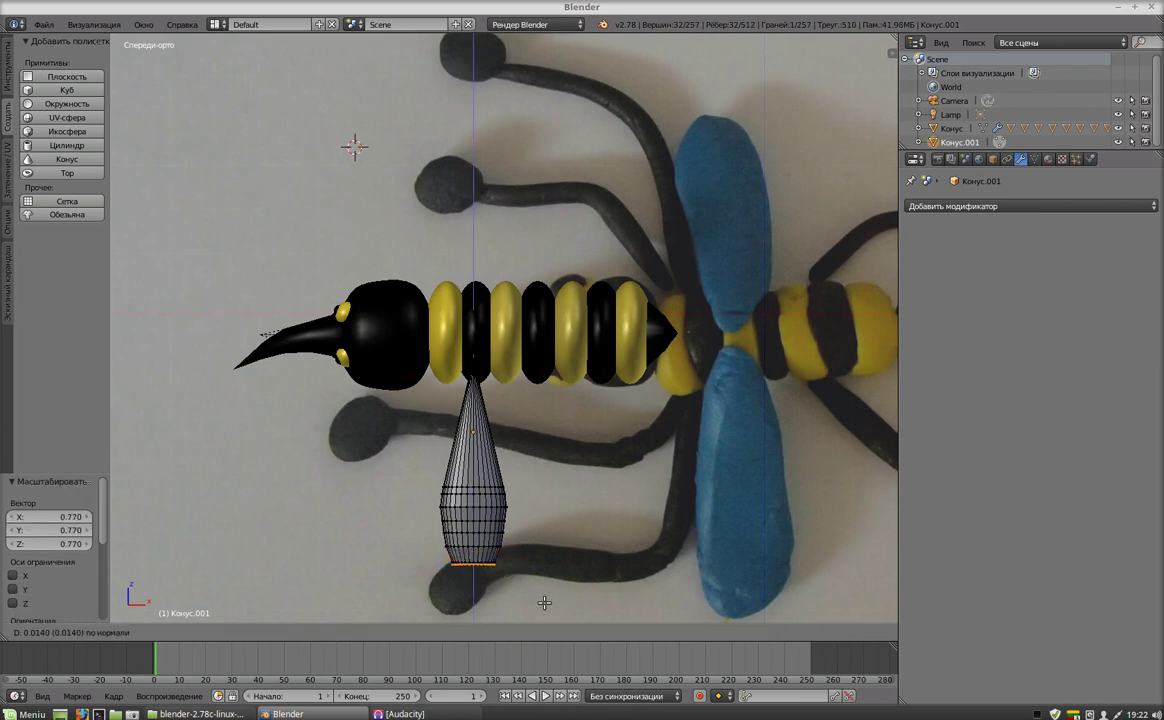
click(542, 604)
key(s)
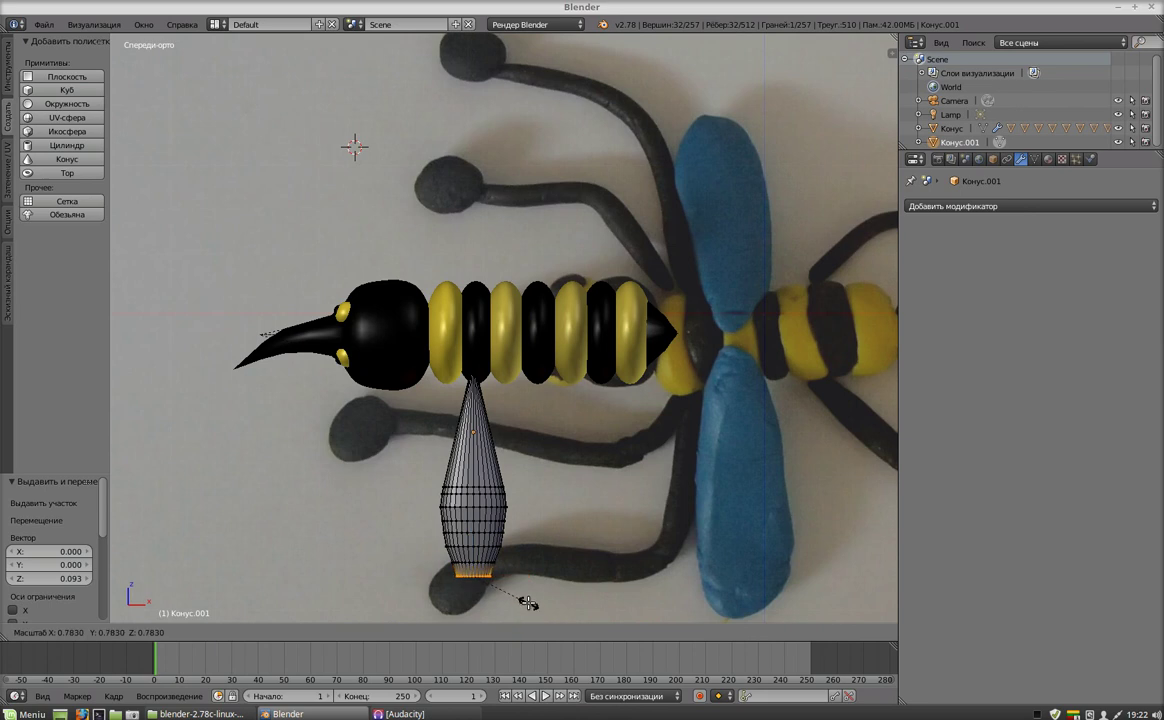
click(528, 603)
key(e)
click(527, 607)
key(s)
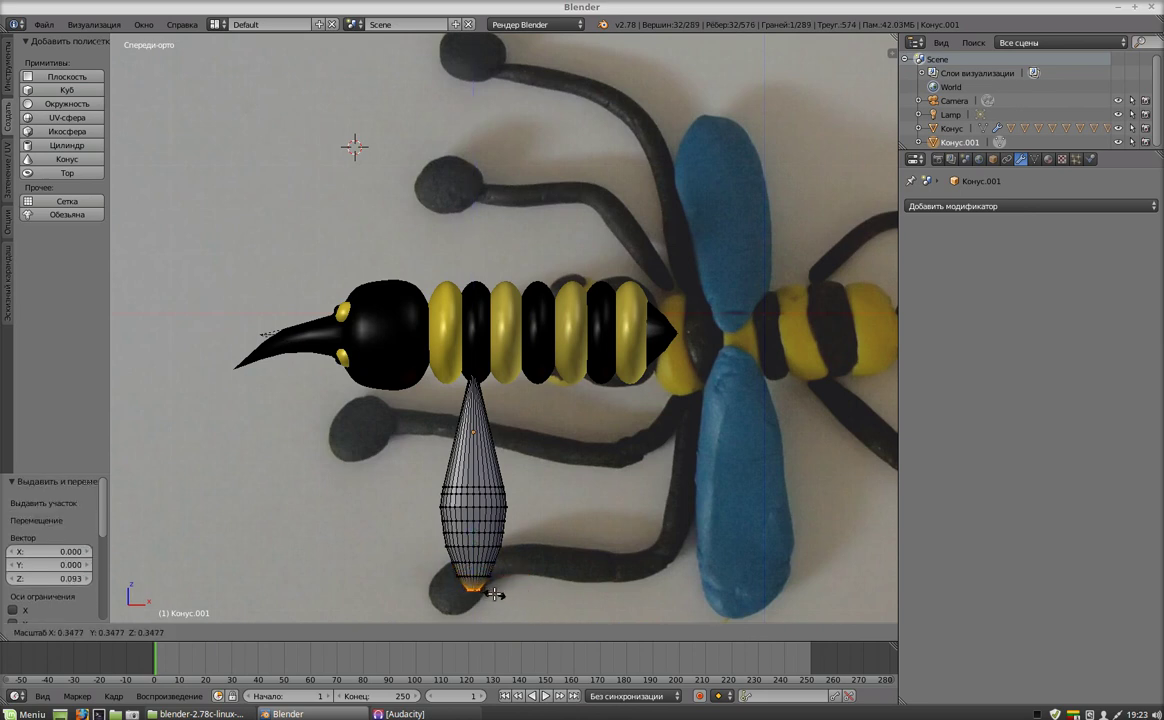
click(494, 594)
scroll(551, 600, down, 3)
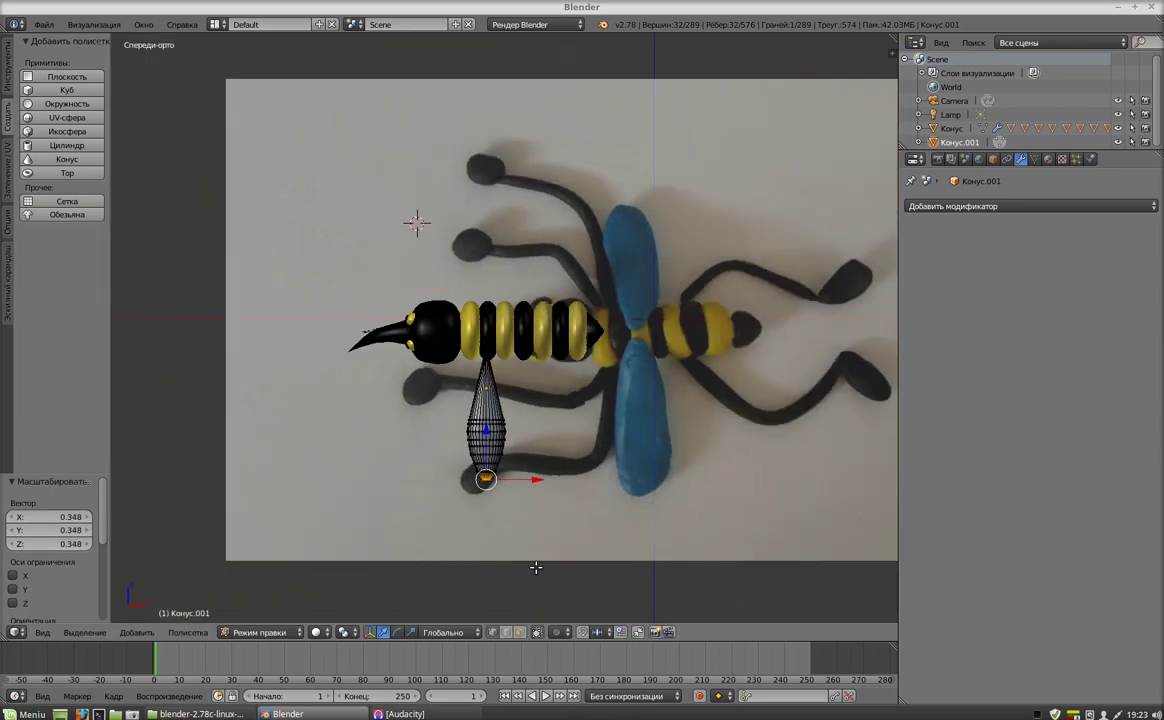
scroll(545, 542, up, 2)
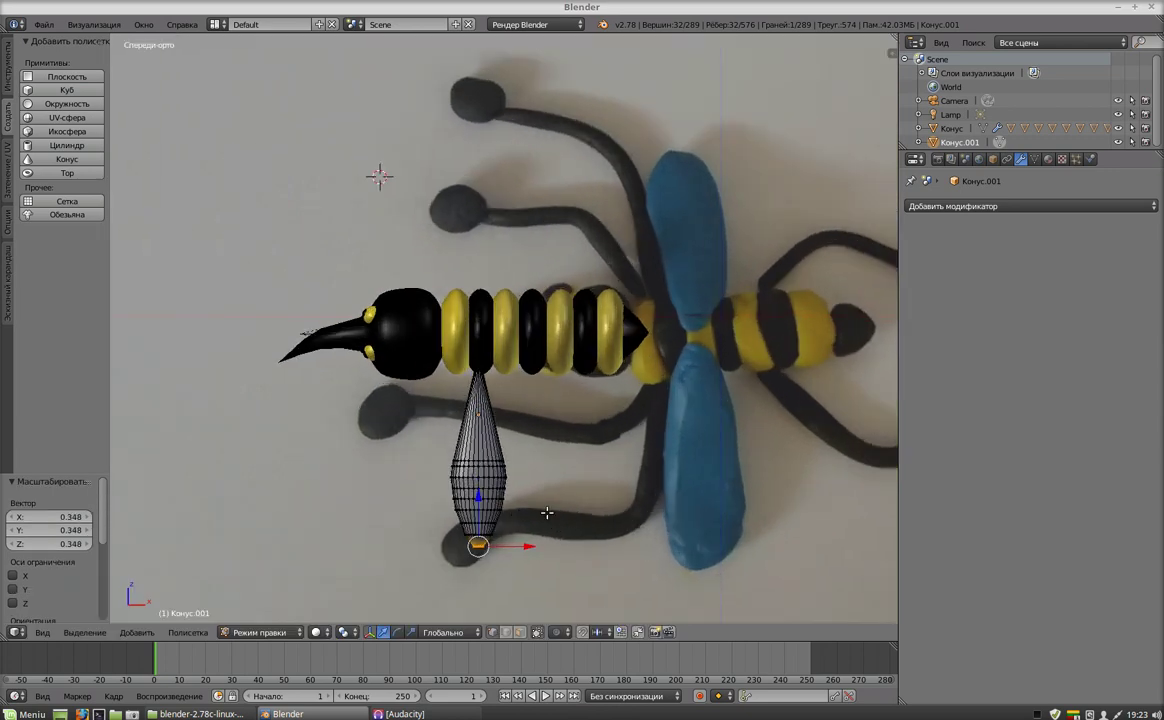
shift+middle_drag(547, 513, 566, 284)
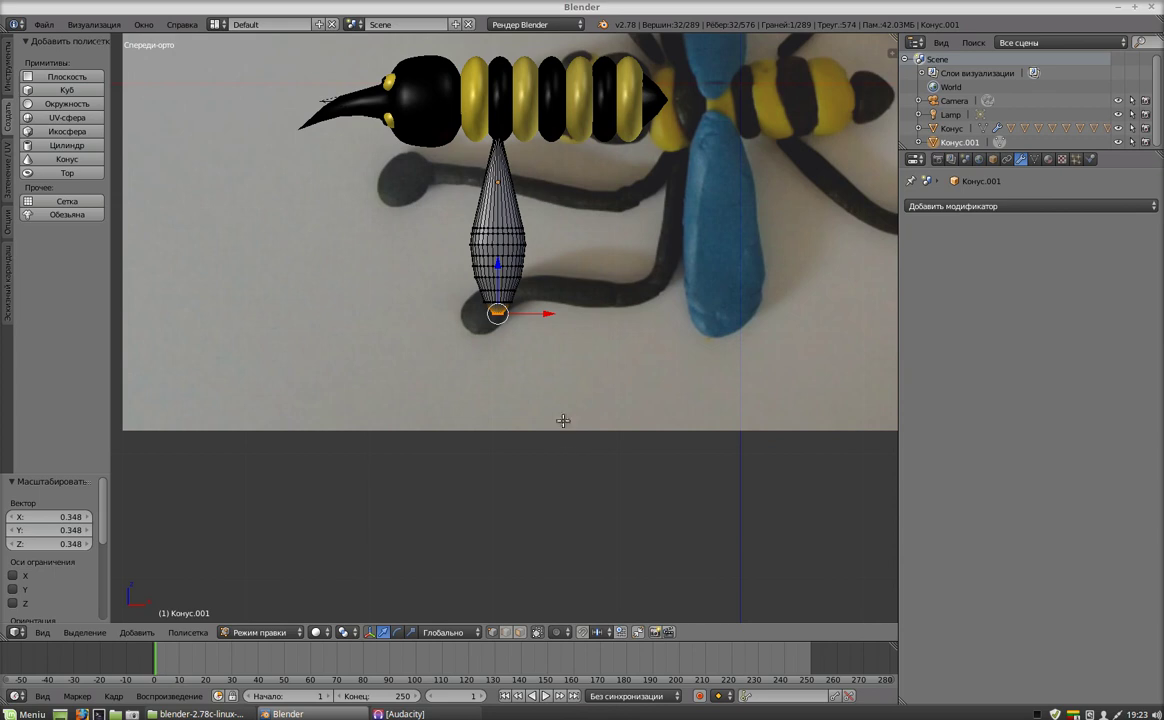
scroll(585, 300, up, 1)
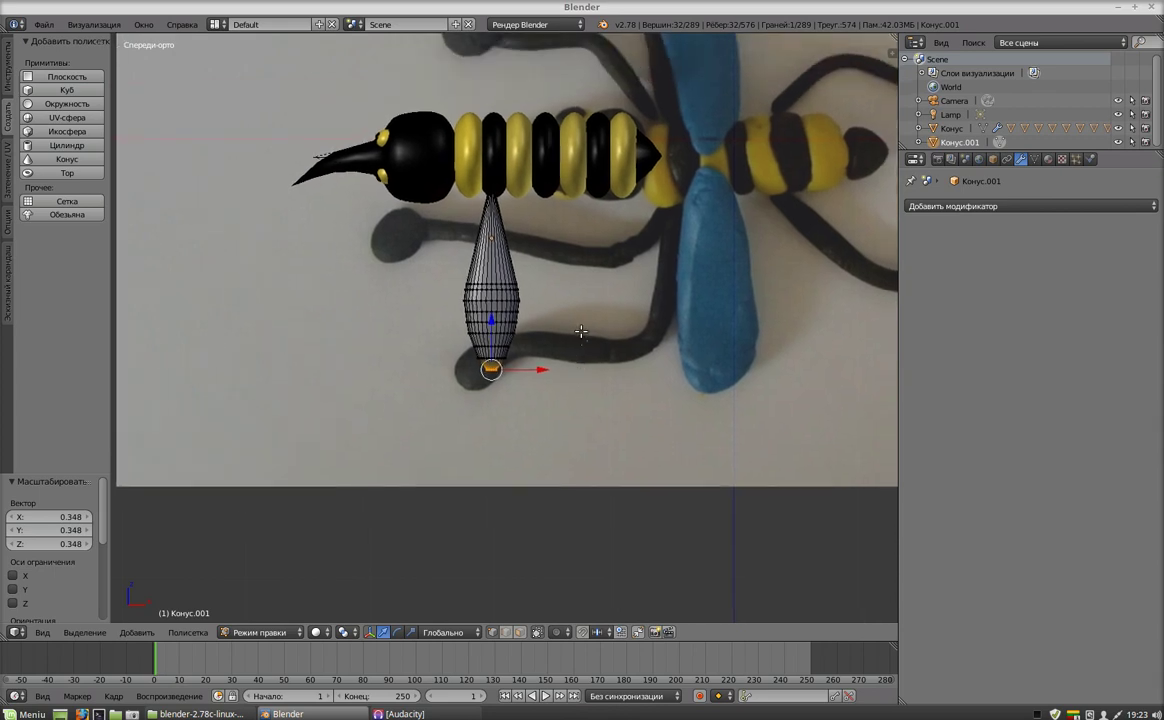
scroll(584, 350, up, 3)
scroll(590, 366, up, 2)
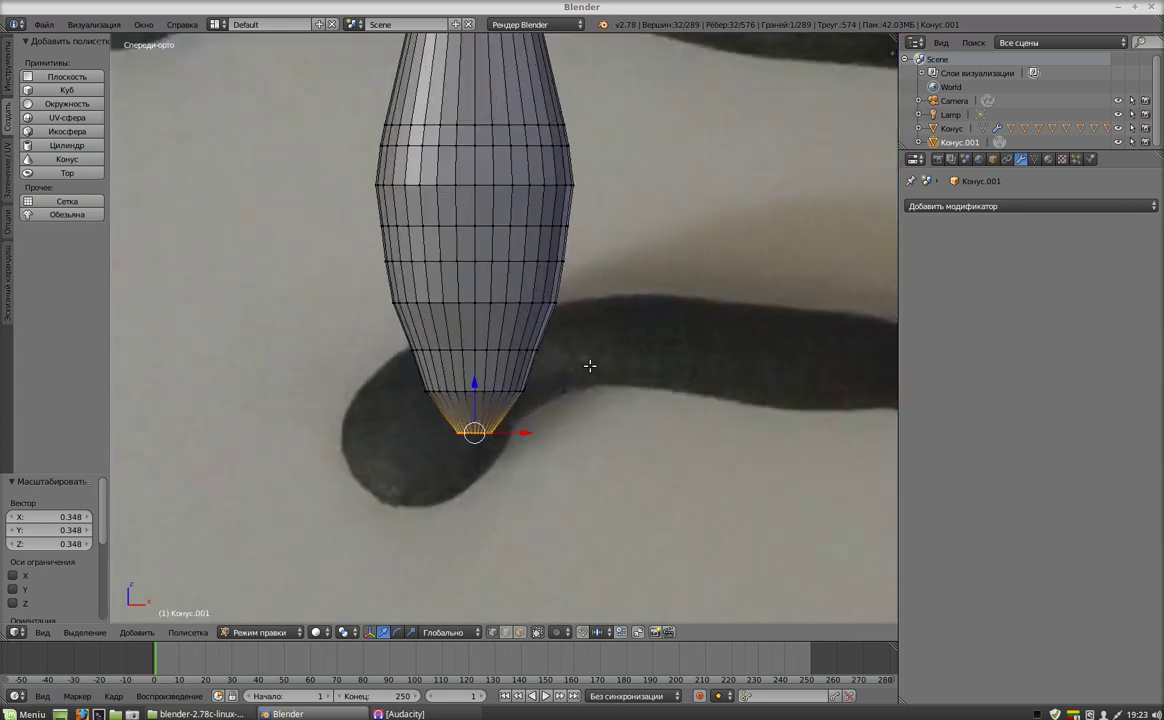
scroll(590, 366, up, 2)
key(e)
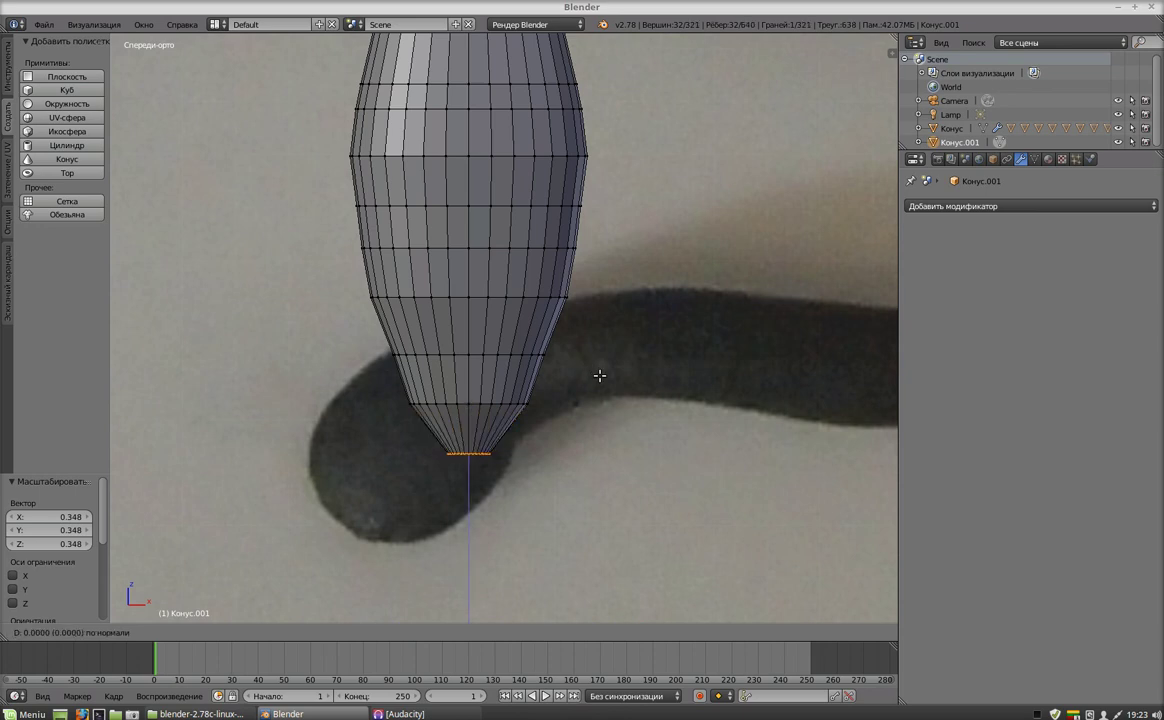
click(595, 395)
key(s)
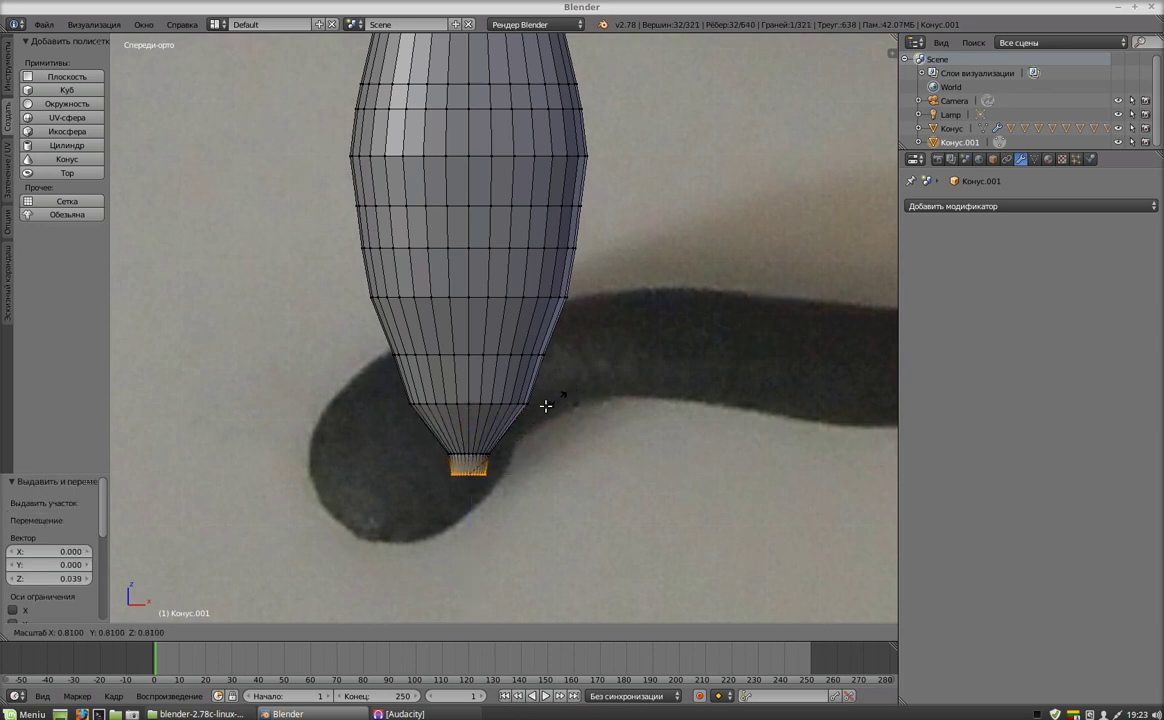
click(520, 418)
key(g)
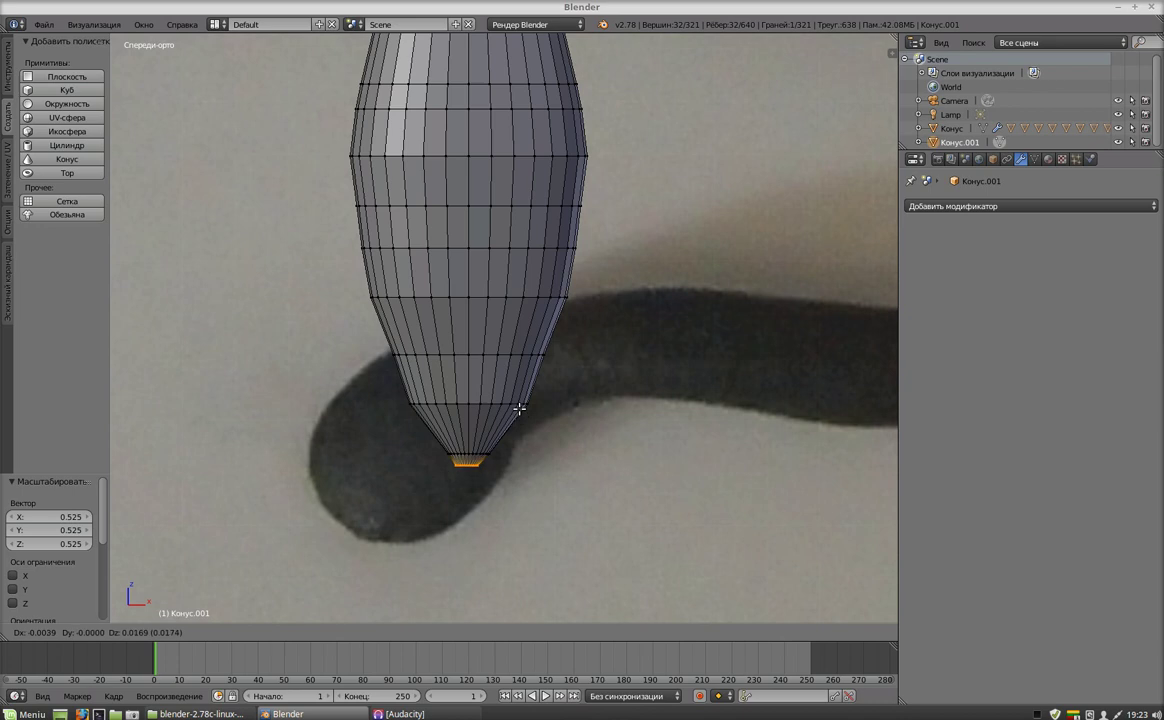
click(521, 407)
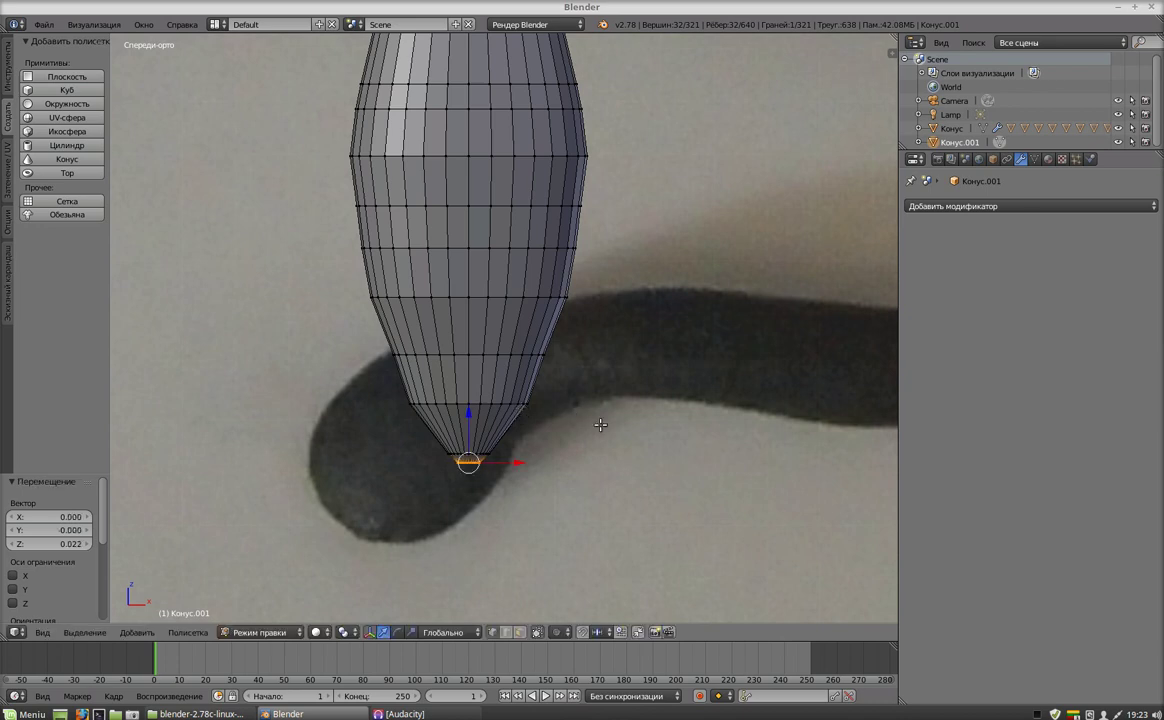
scroll(647, 397, down, 5)
scroll(645, 402, down, 3)
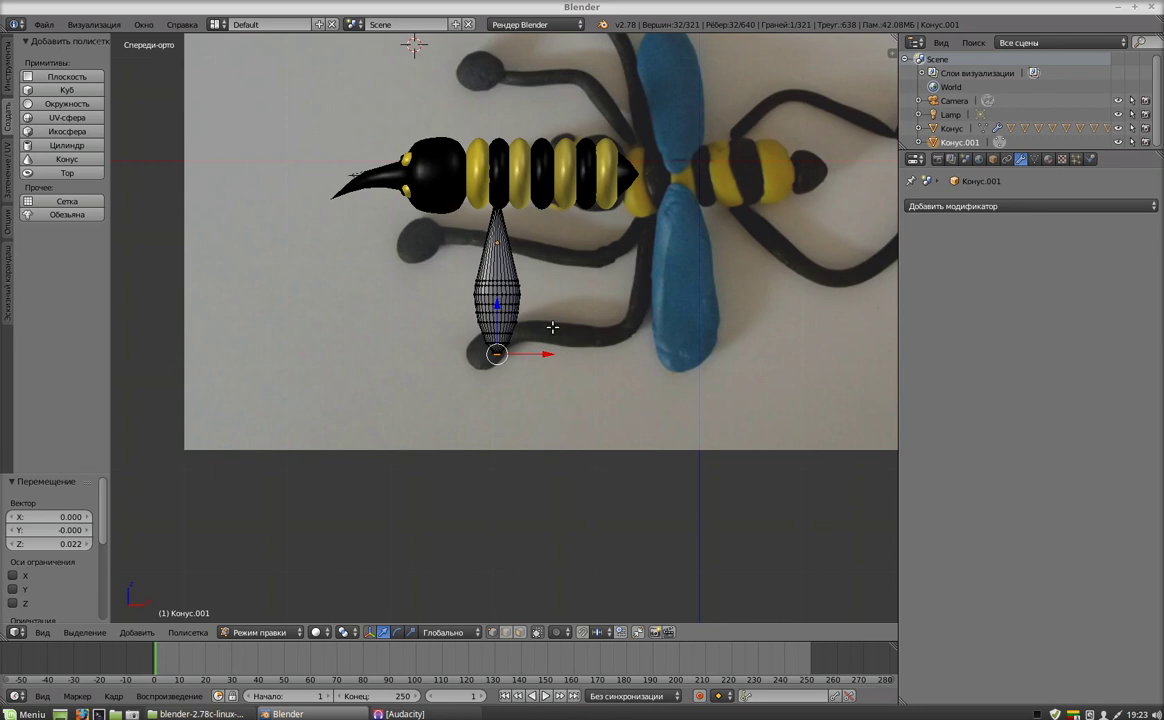
scroll(552, 330, up, 2)
scroll(546, 342, up, 4)
scroll(546, 346, down, 3)
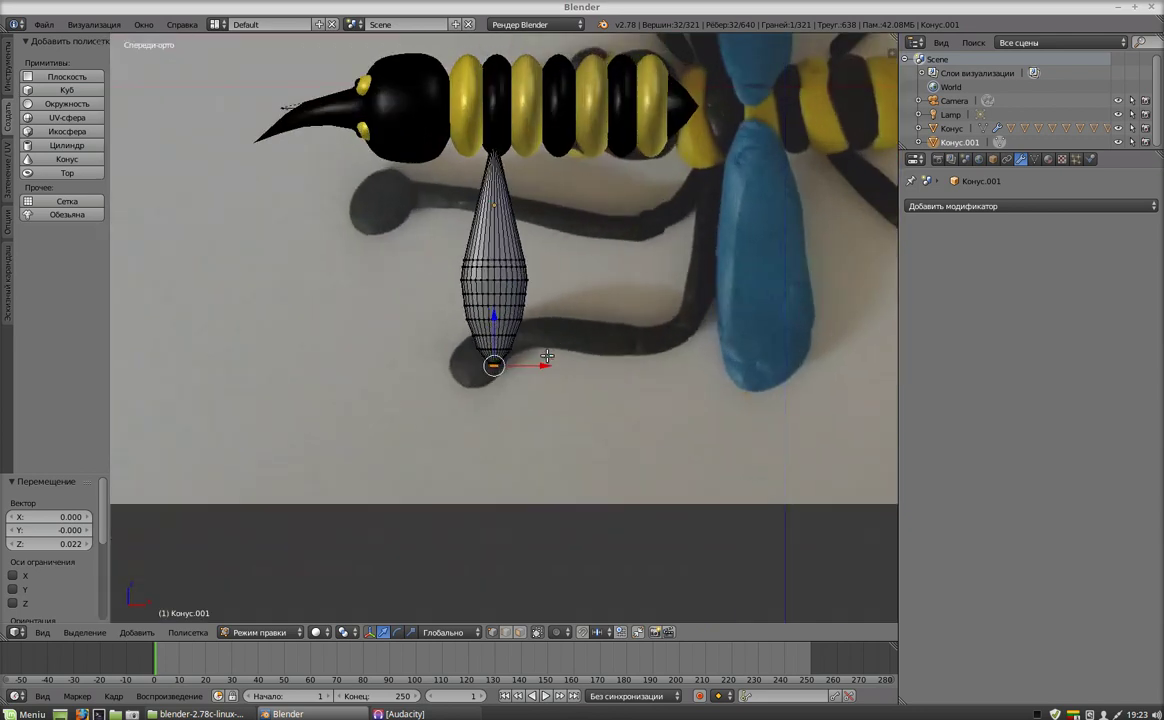
scroll(547, 356, up, 1)
scroll(547, 356, down, 3)
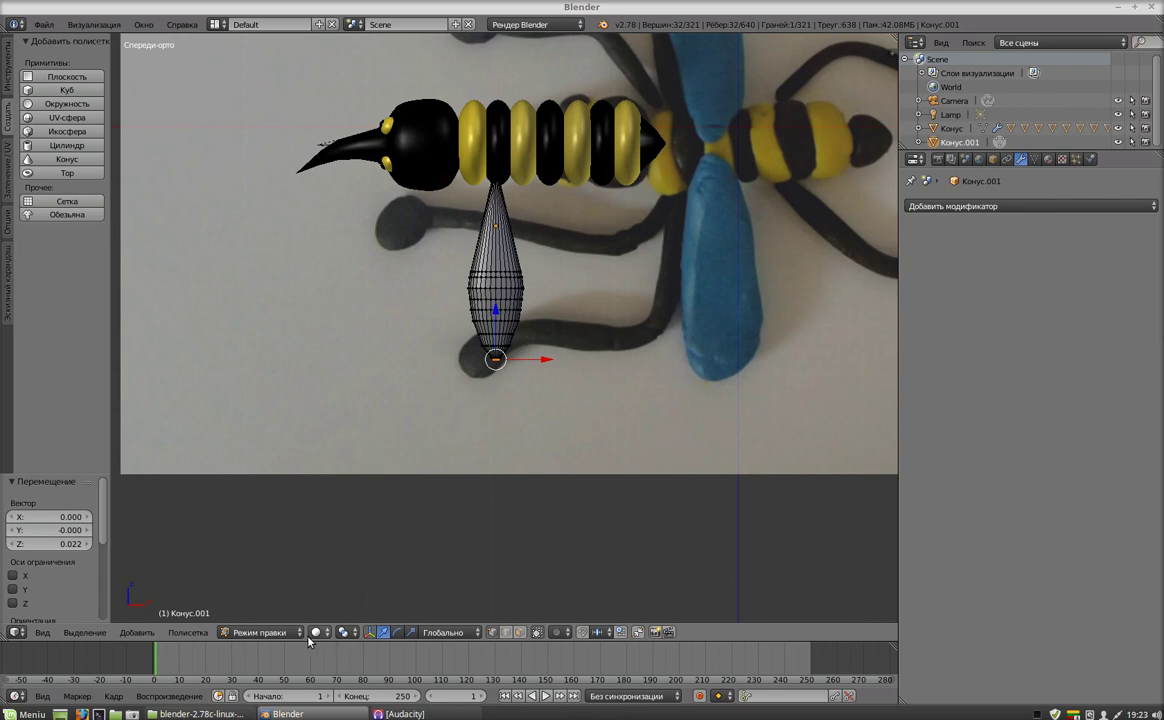
In Object Mode, raise the cone 0.062 along Z and shift it -0.012 along Y.
click(268, 632)
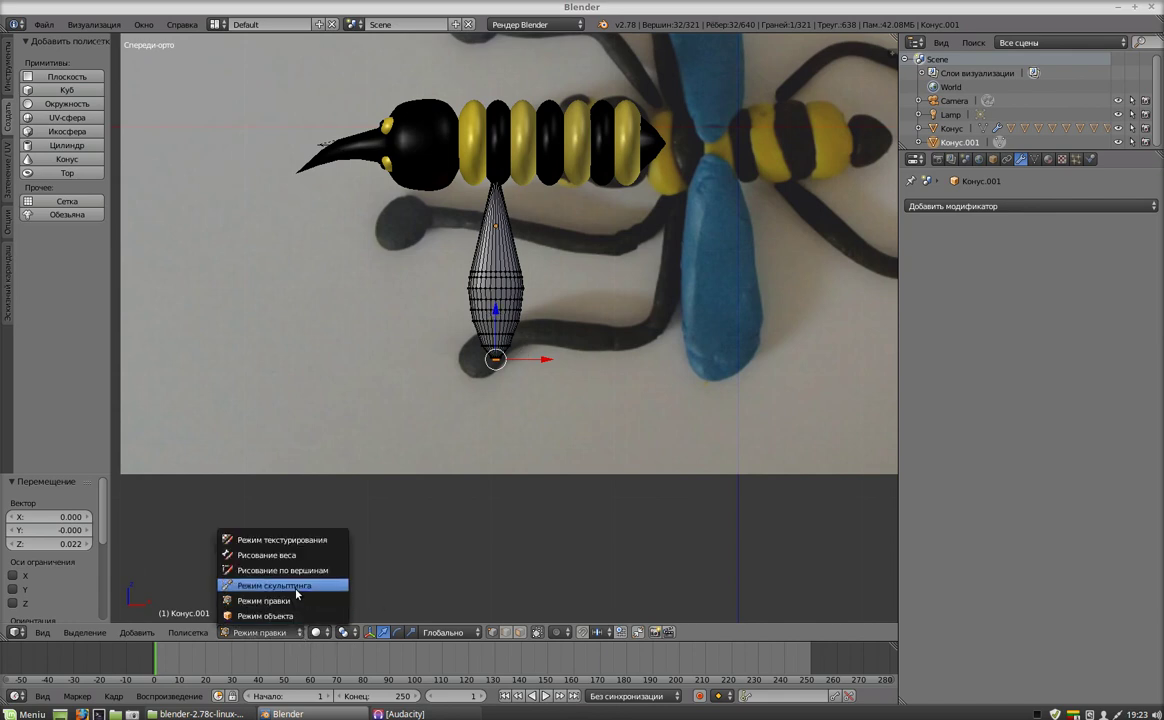
click(290, 616)
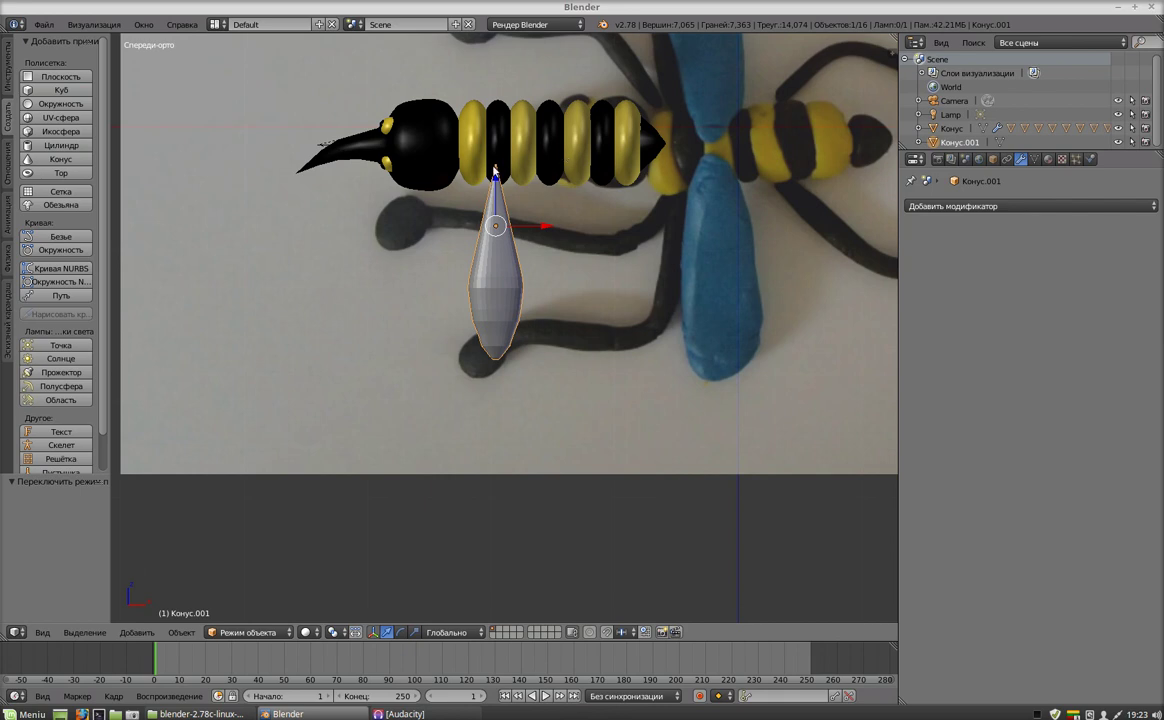
drag(495, 177, 495, 170)
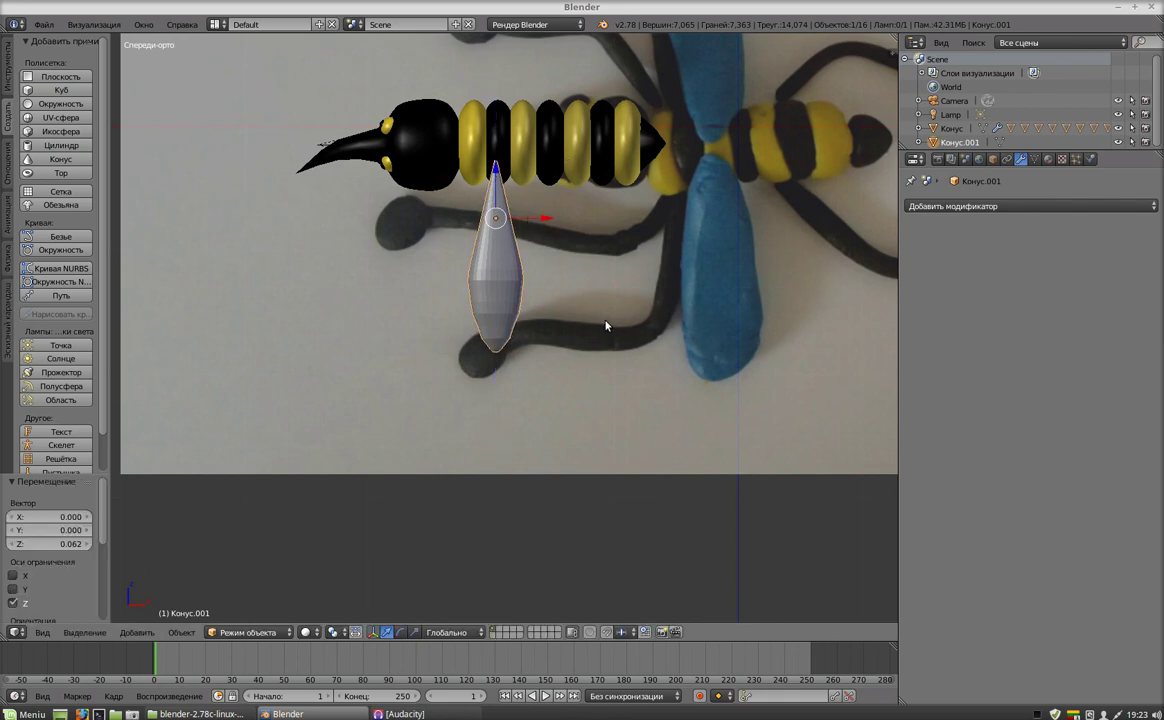
middle_drag(603, 325, 485, 306)
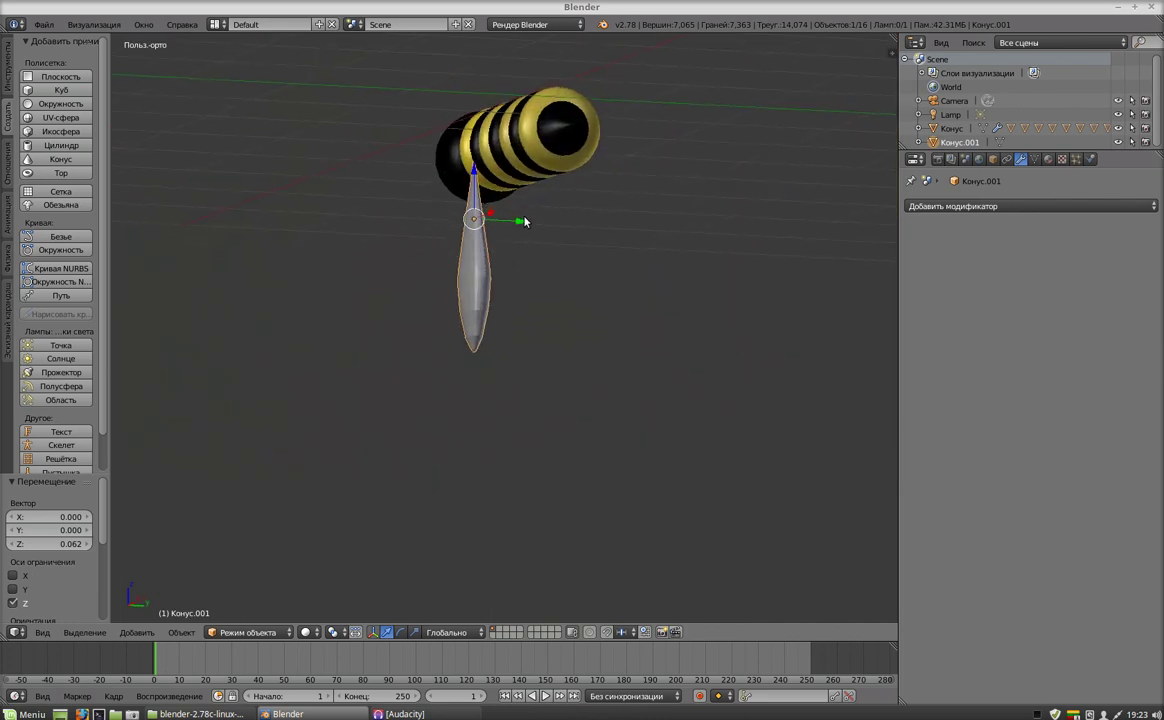
drag(521, 224, 520, 226)
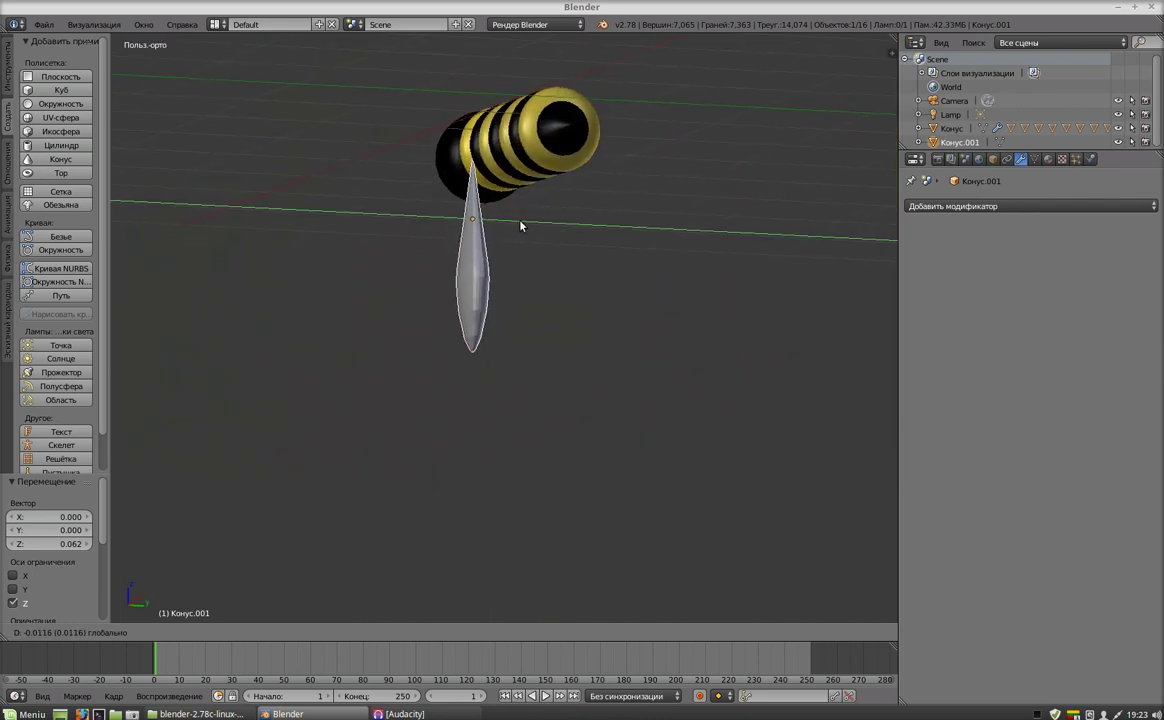
mouse_move(574, 312)
middle_down()
mouse_move(675, 339)
mouse_move(466, 178)
middle_up()
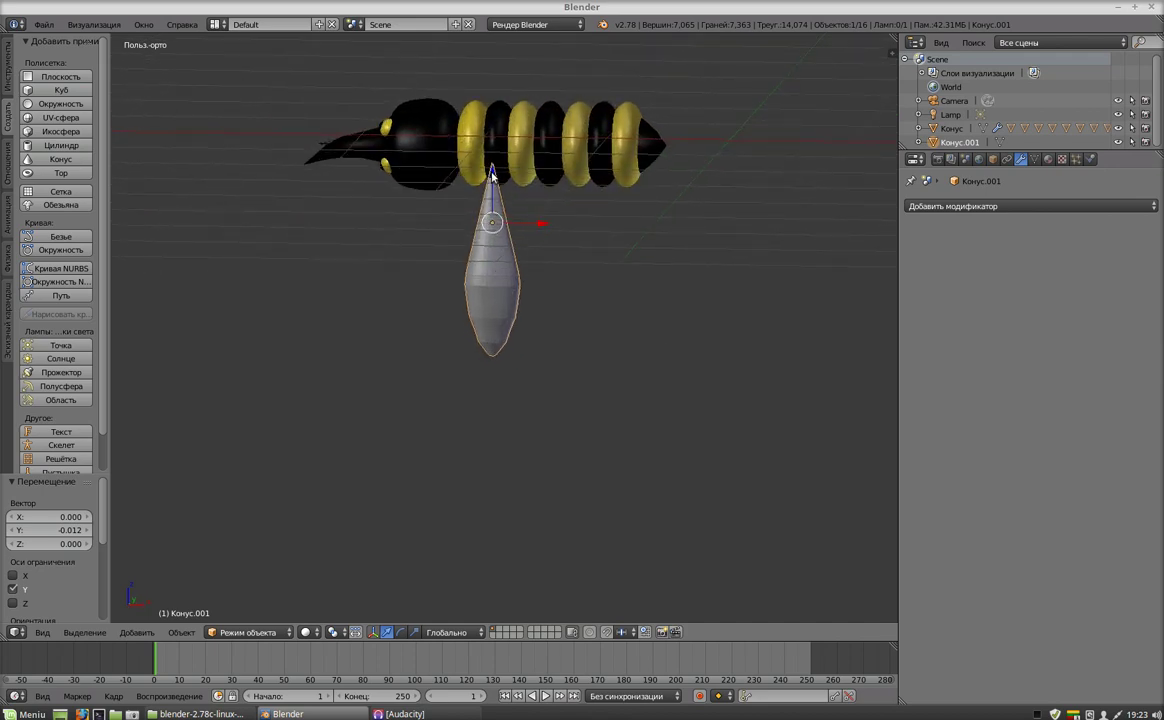
Raise the cone another 0.006 along Z so its tip touches the body's underside in front view.
drag(491, 172, 491, 170)
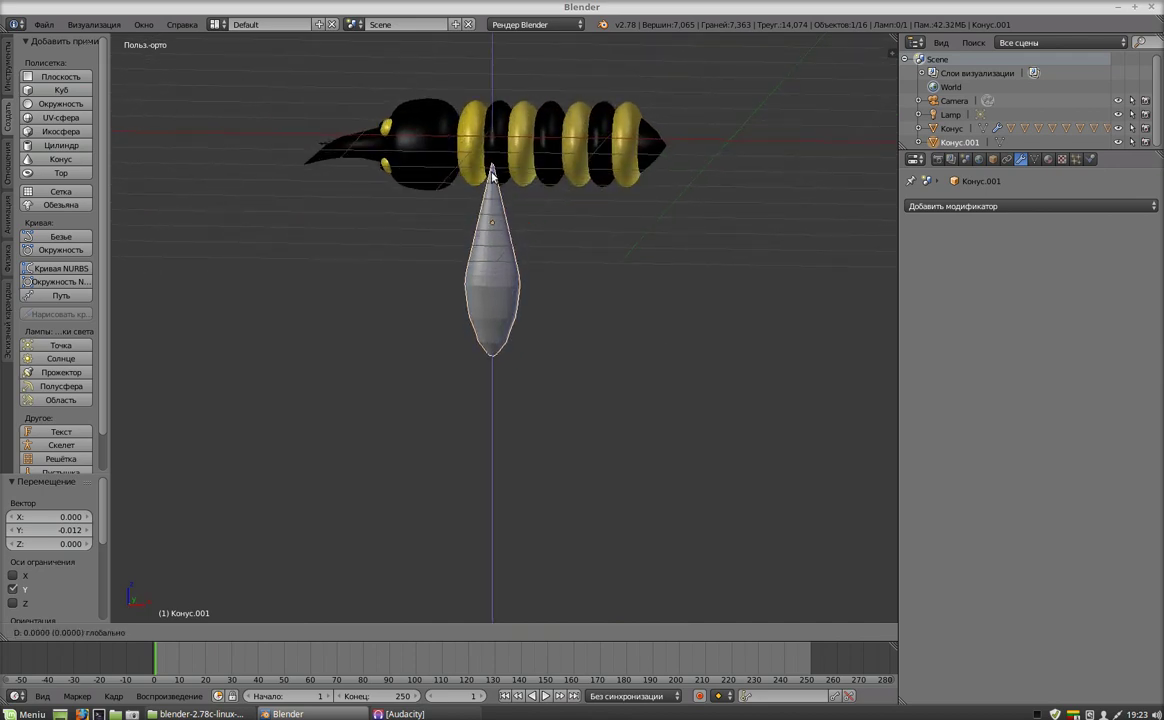
click(491, 172)
mouse_move(696, 294)
middle_down()
mouse_move(660, 323)
mouse_move(475, 337)
middle_up()
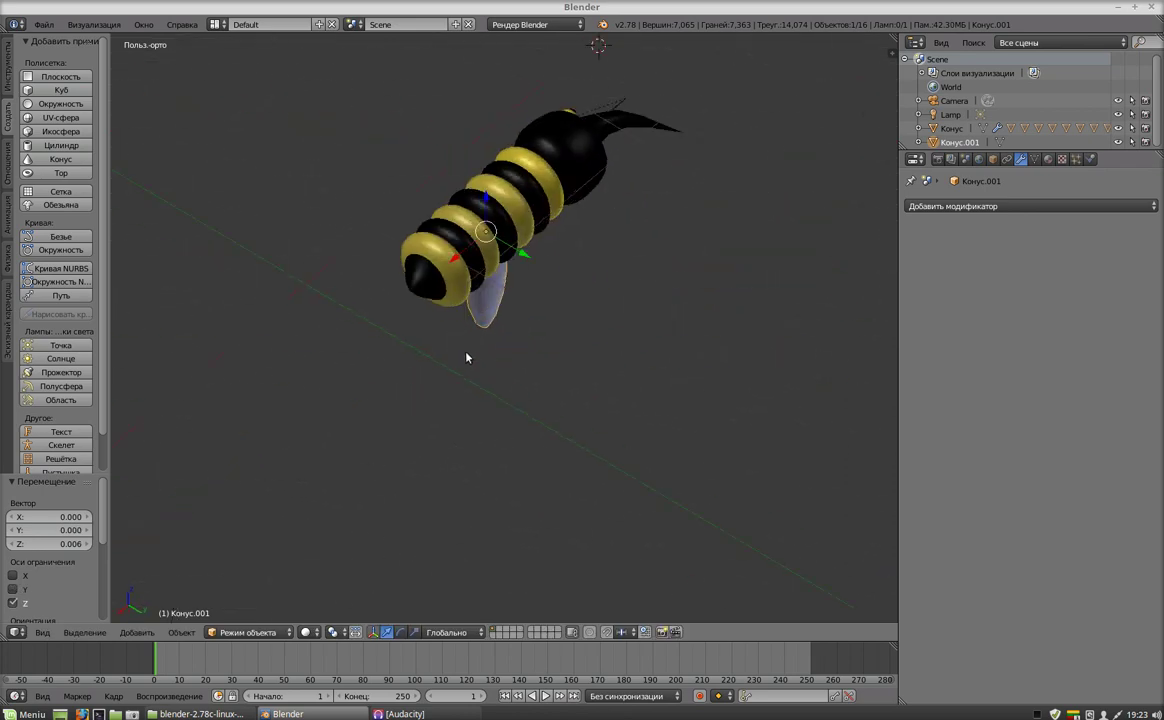
key(KP_1)
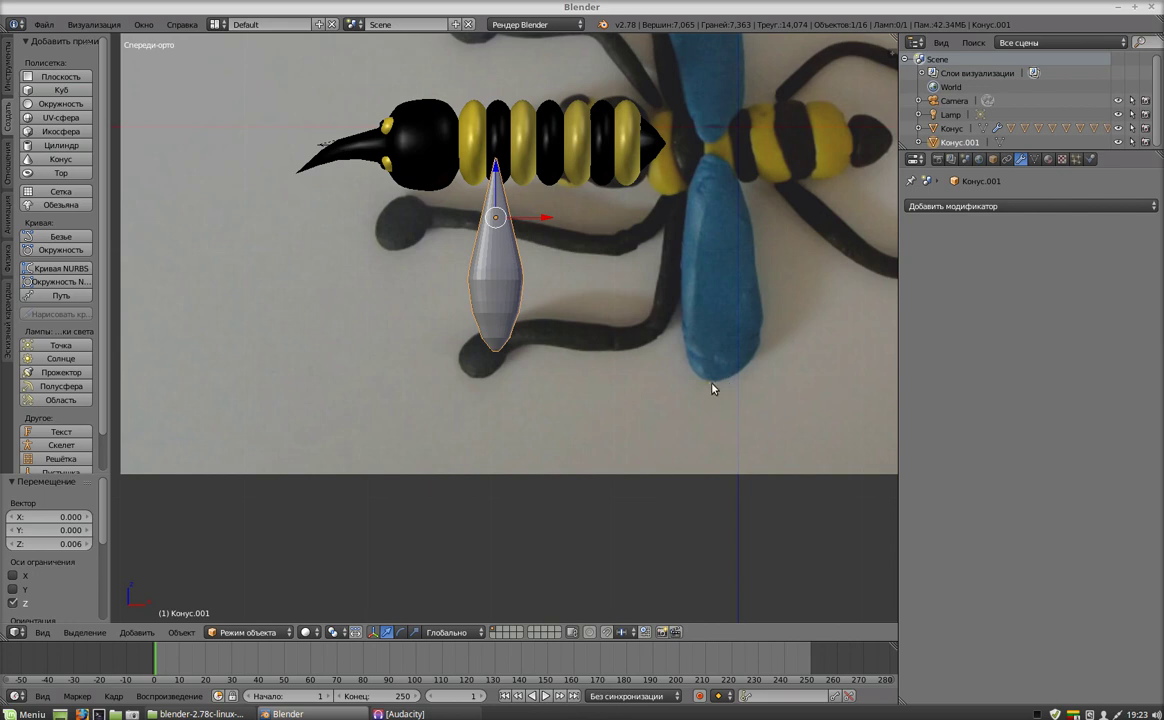
mouse_move(708, 240)
shift+middle_down()
mouse_move(685, 432)
mouse_move(744, 330)
shift+middle_up()
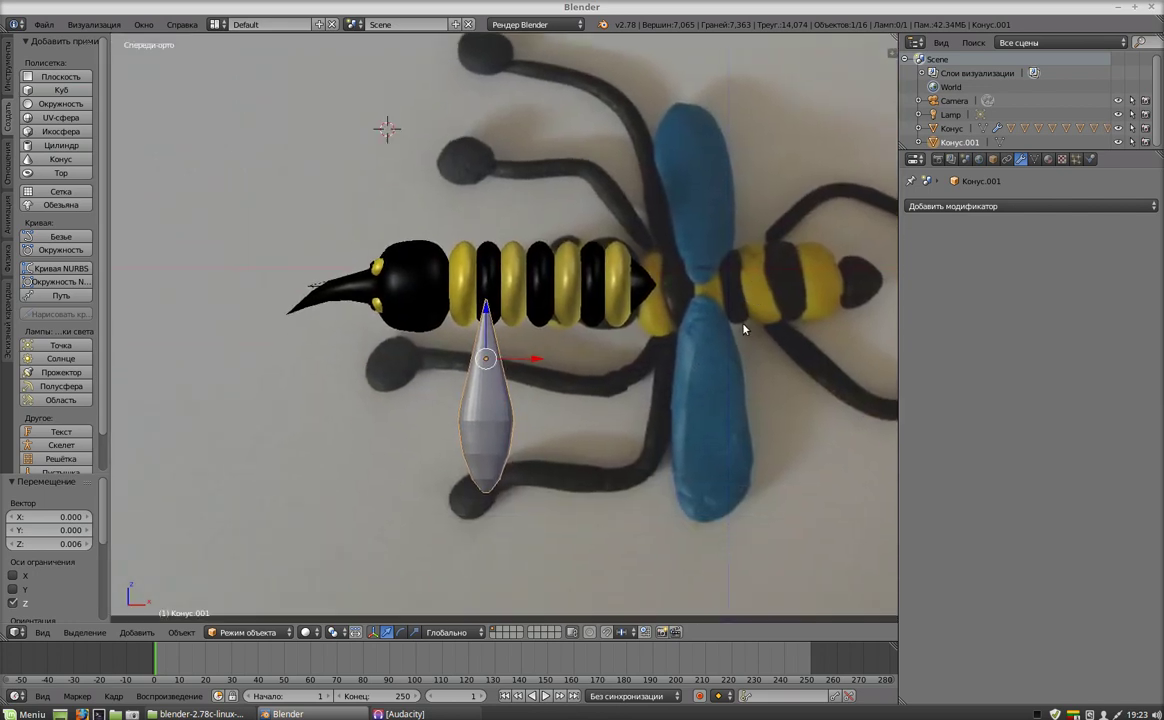
Duplicate the wing as Конус.002, rotate it 180° about Y and place it above the body.
key(shift+d)
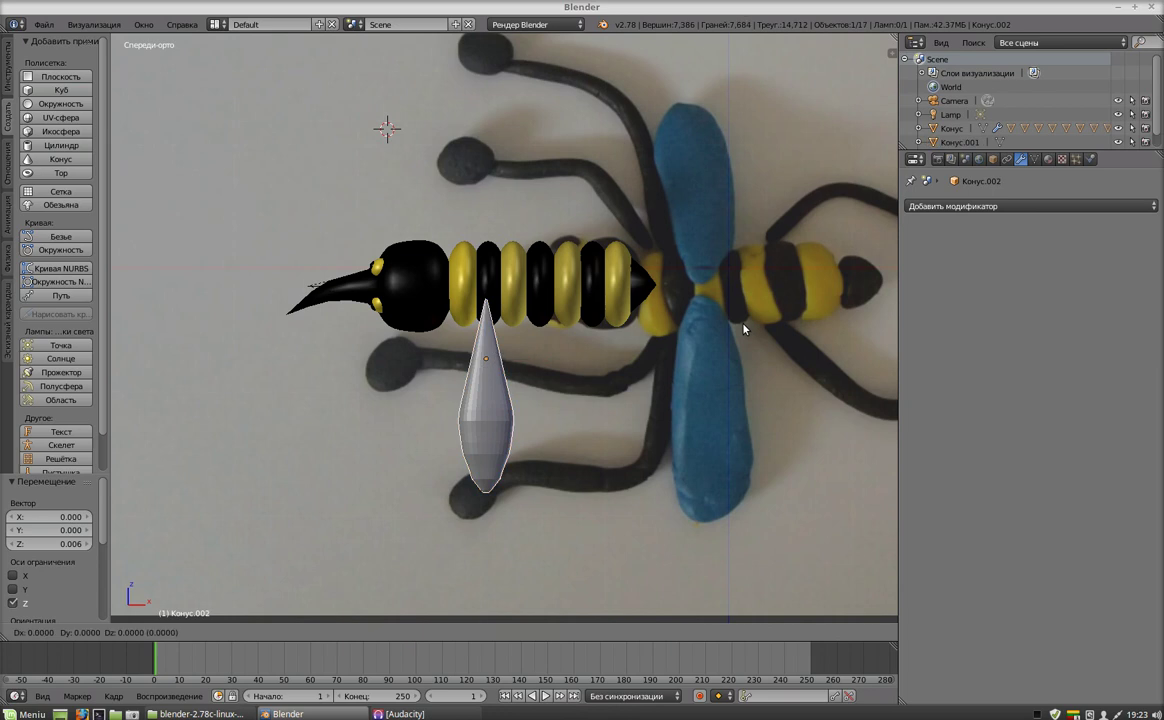
click(744, 327)
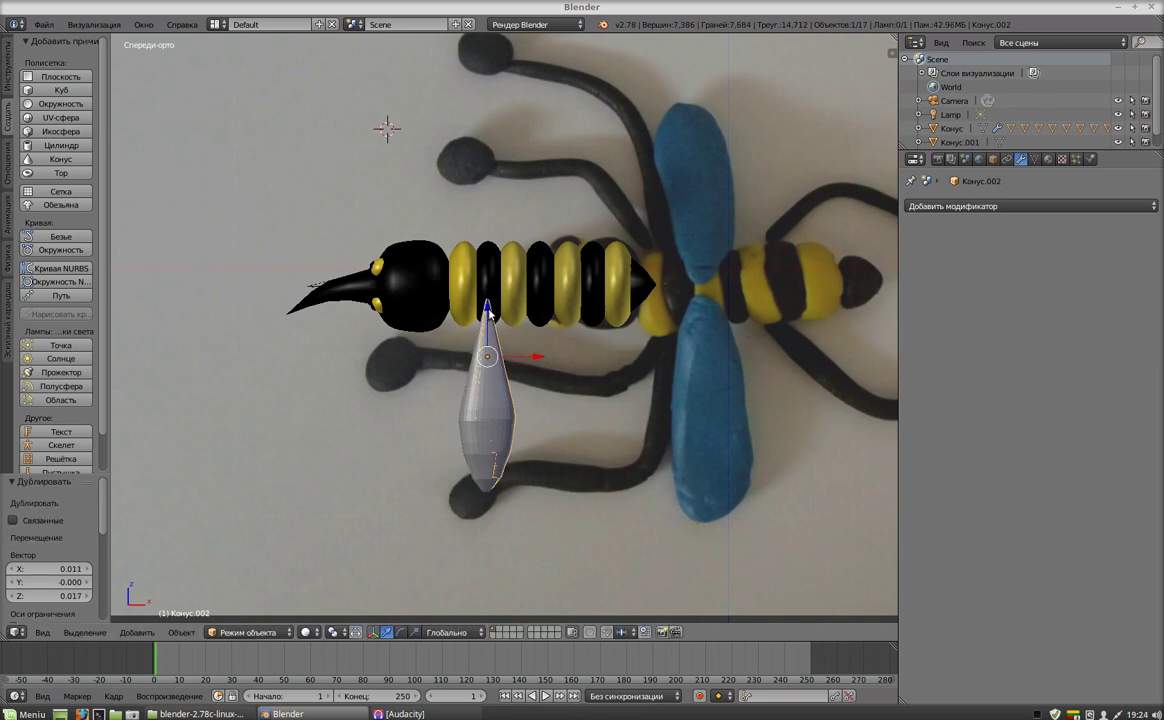
drag(490, 314, 494, 86)
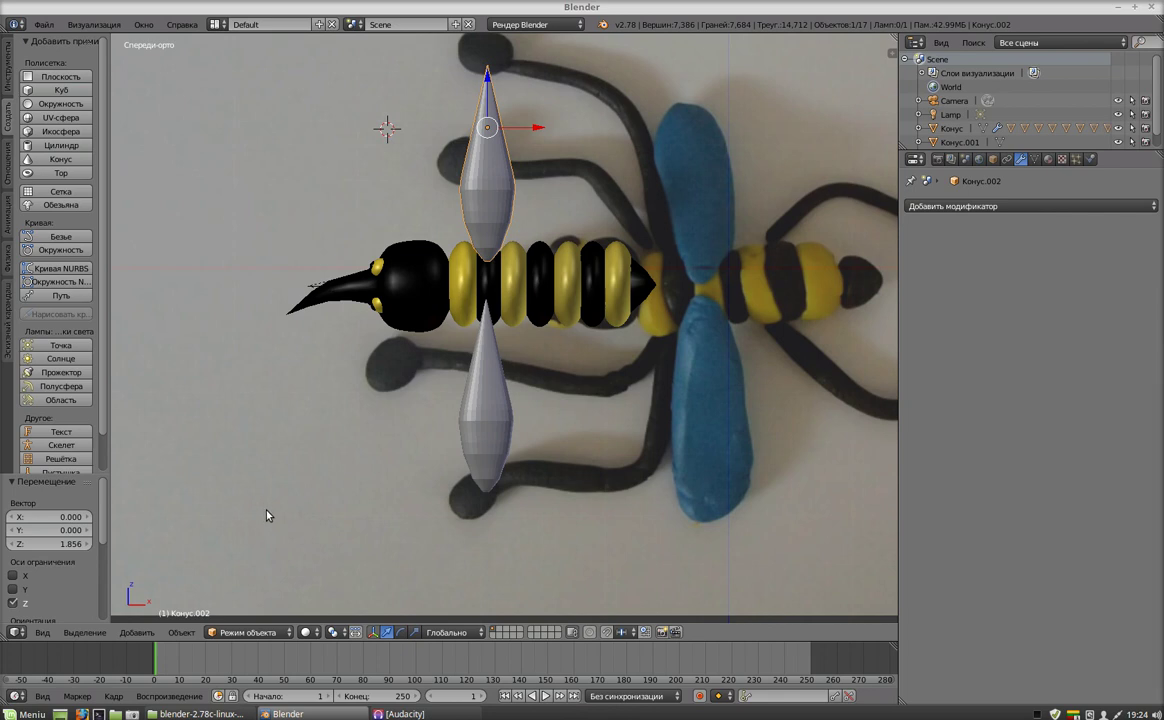
key(r)
text(y)
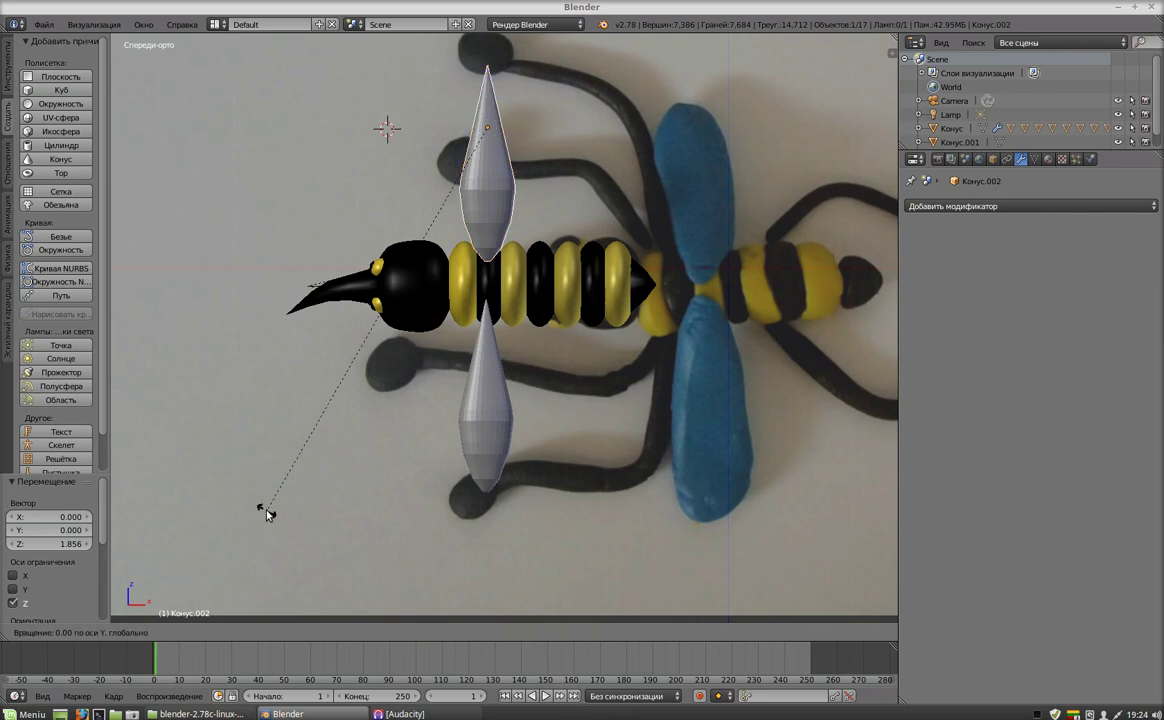
text(180)
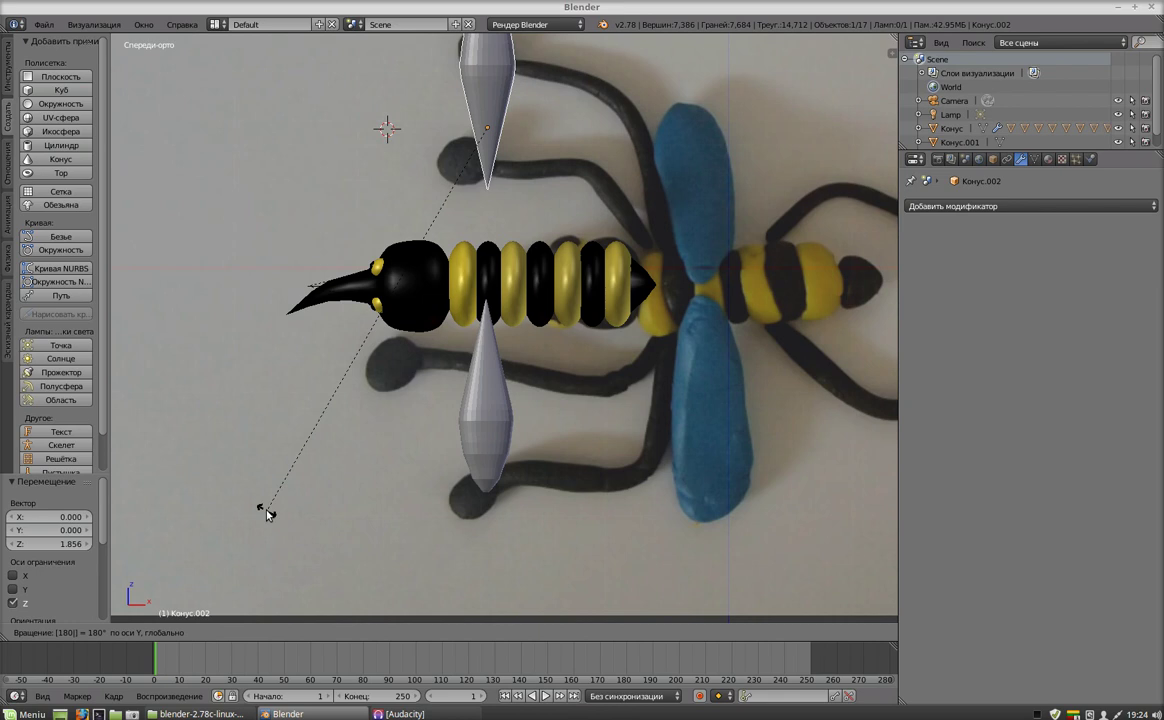
key(Return)
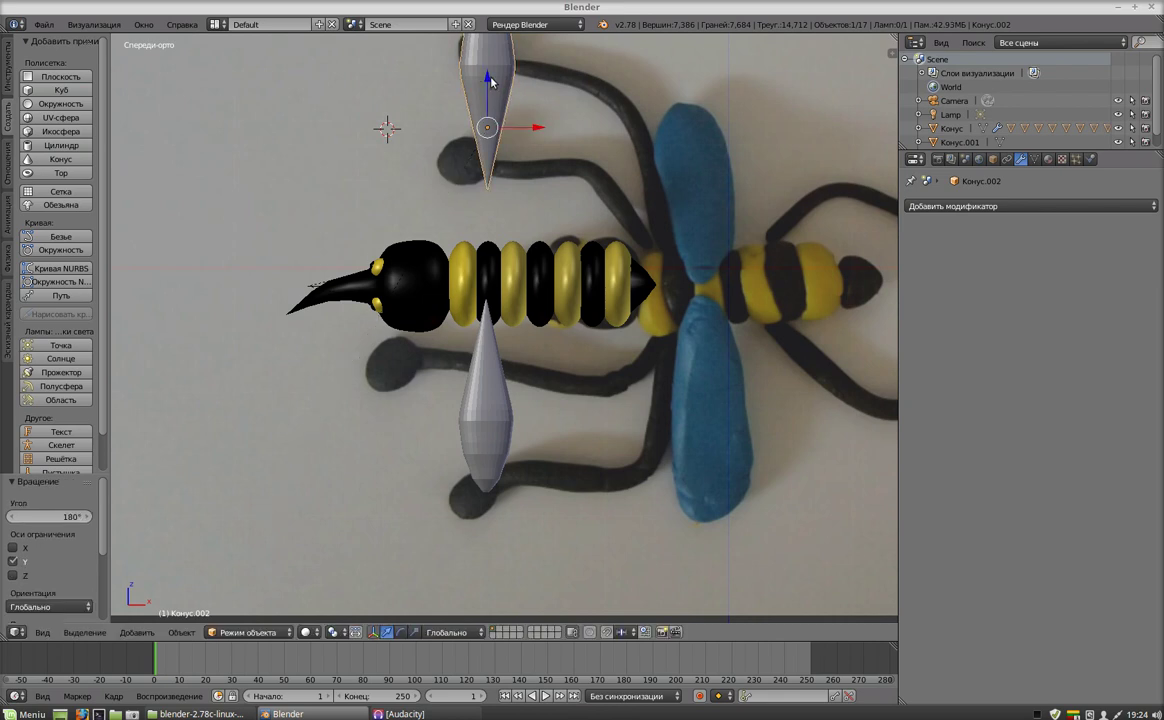
drag(487, 80, 480, 163)
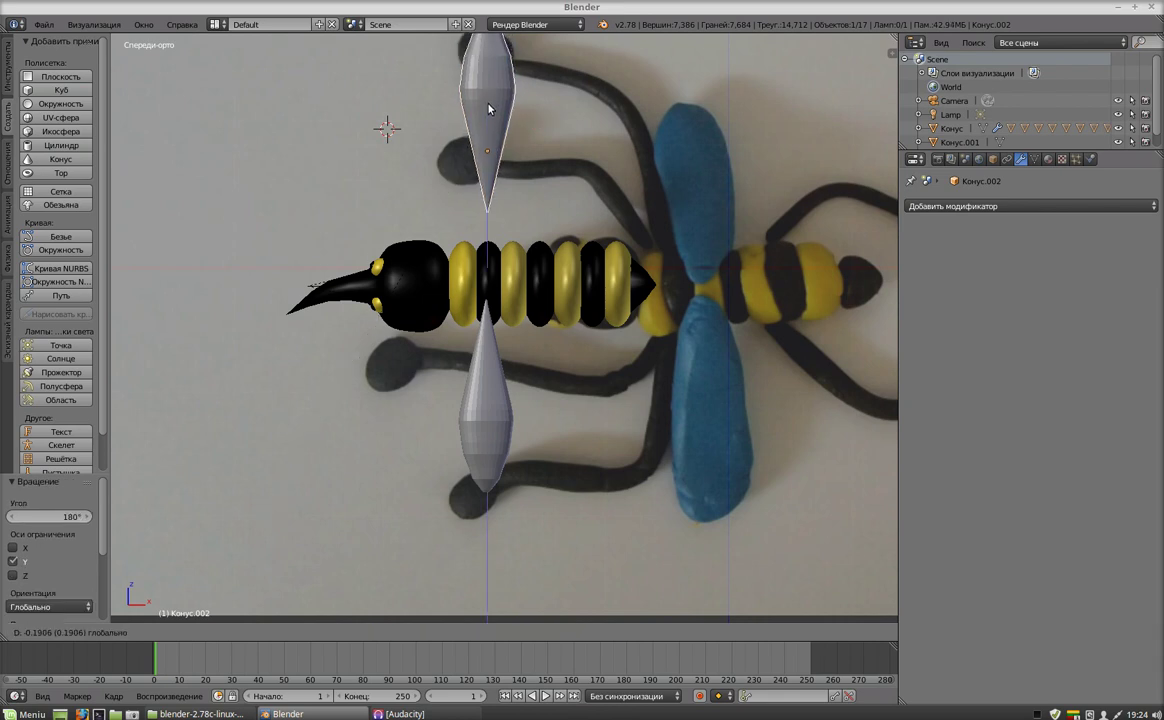
click(480, 163)
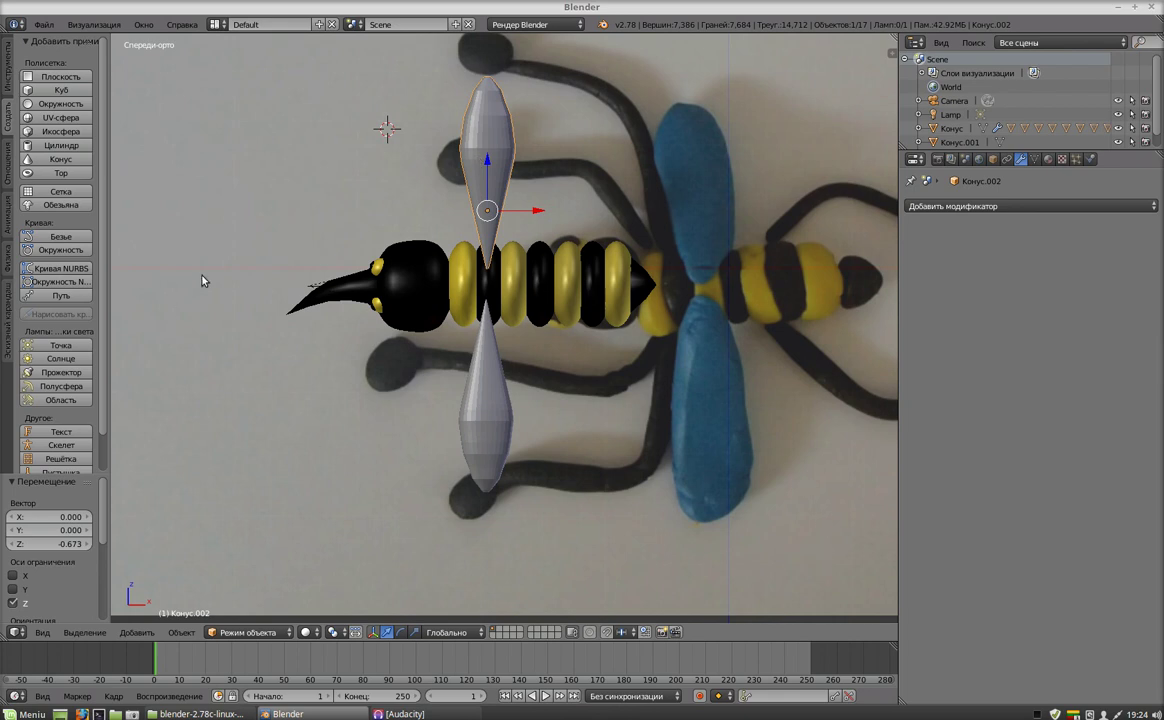
click(9, 72)
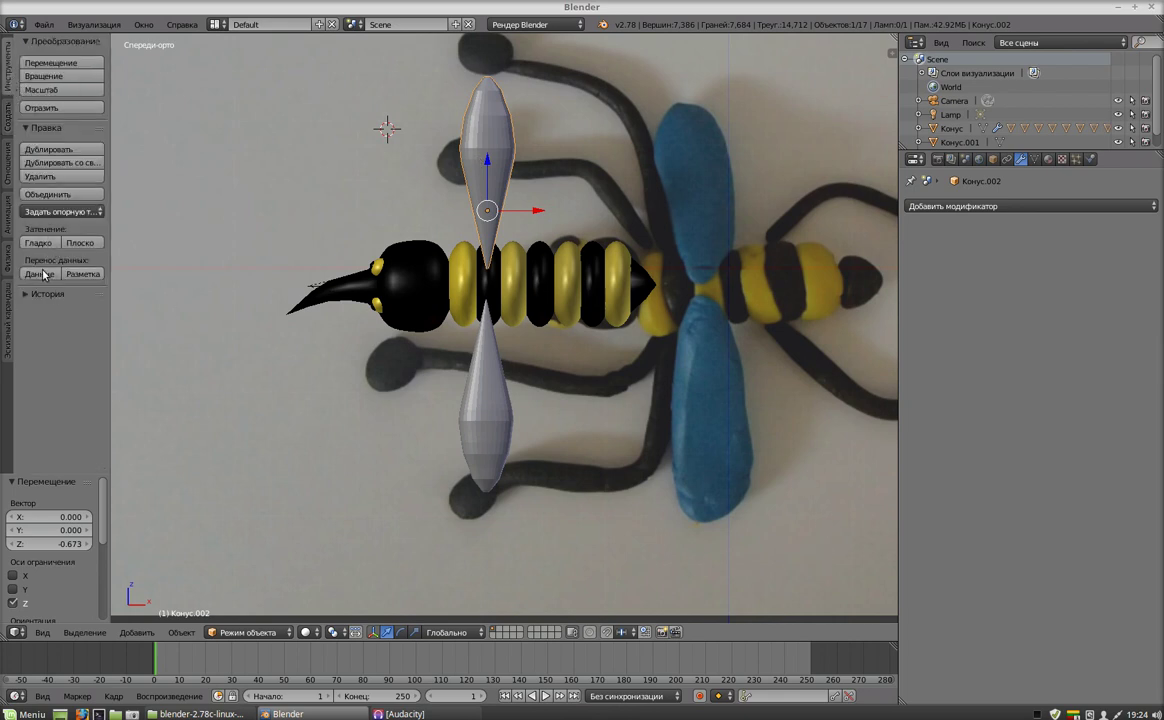
Apply smooth shading to the upper and lower wing cones.
click(38, 243)
right_click(478, 407)
click(38, 243)
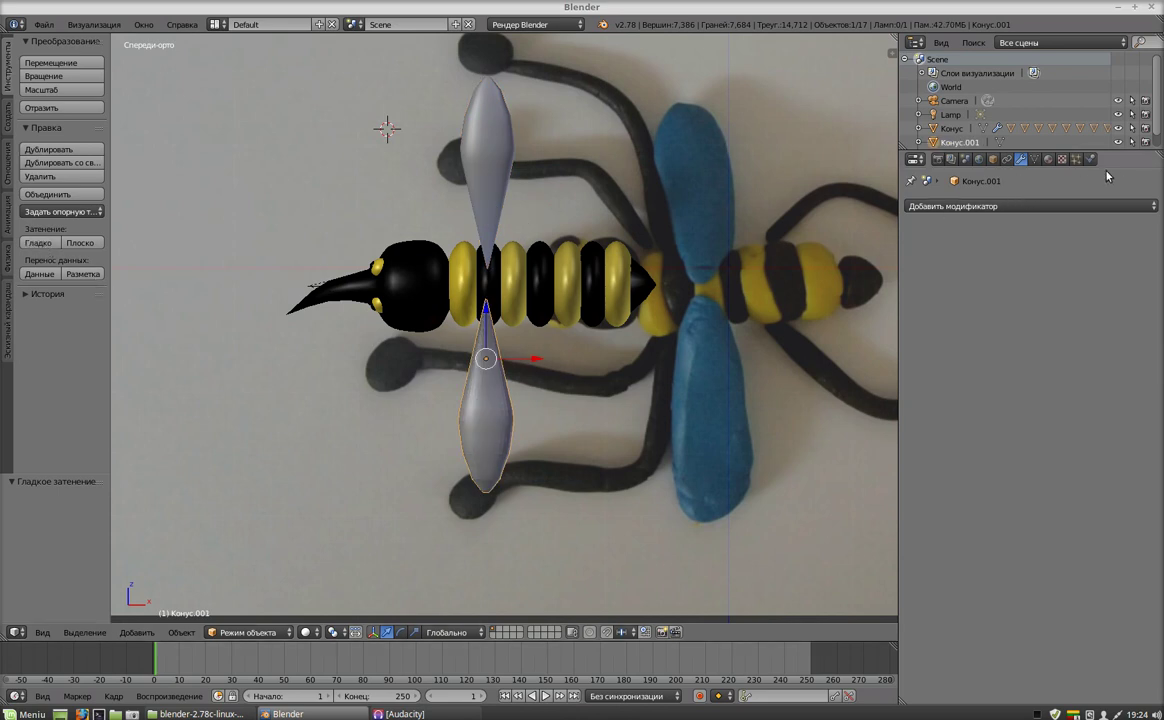
Give the lower wing a new material with a blue diffuse colour.
click(1048, 159)
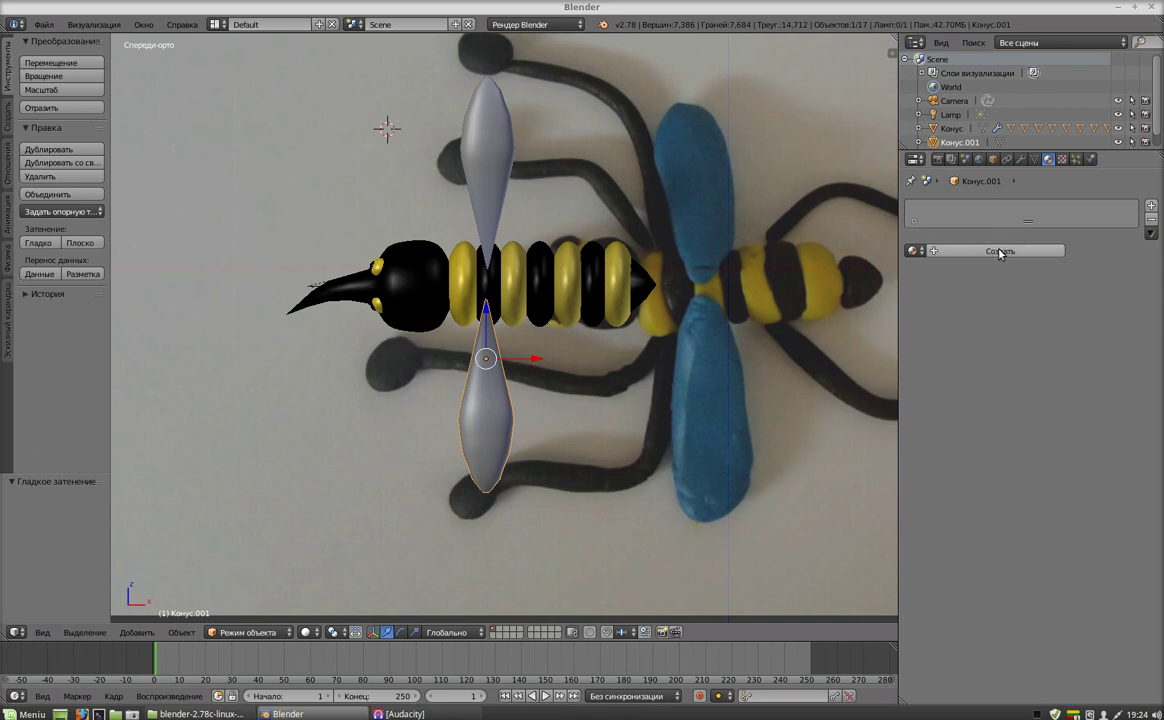
click(999, 251)
click(985, 419)
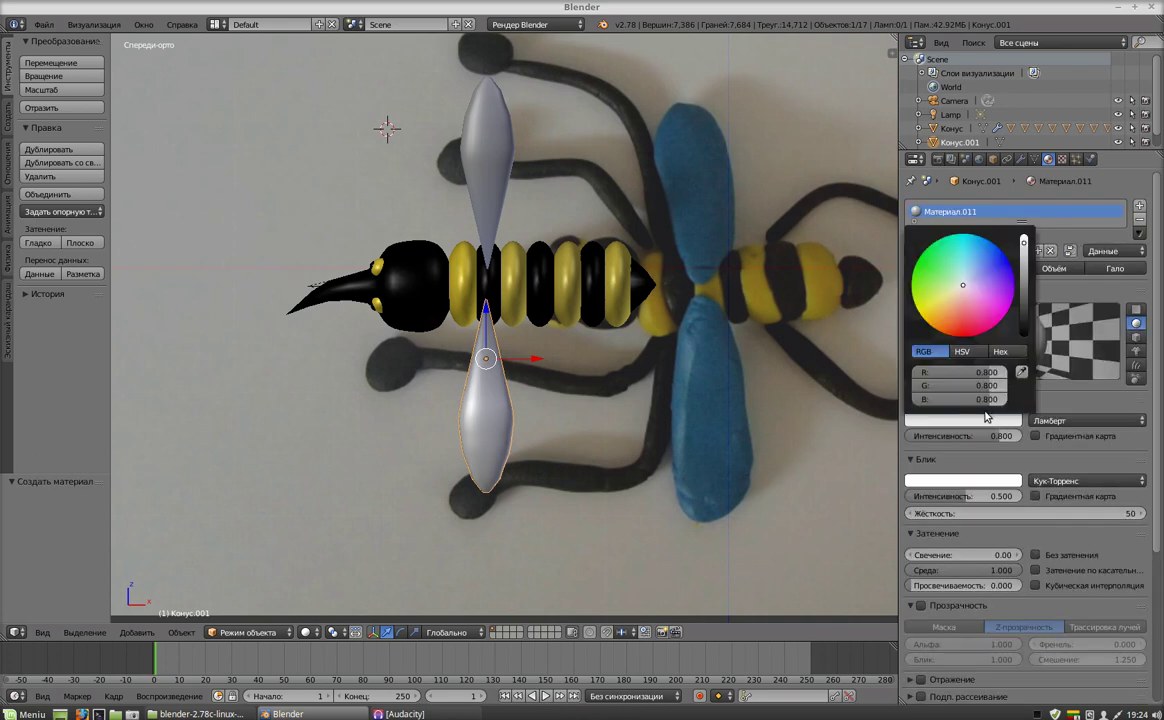
mouse_move(985, 268)
mouse_down()
mouse_move(997, 247)
mouse_move(968, 336)
mouse_move(937, 304)
mouse_move(1000, 261)
mouse_up()
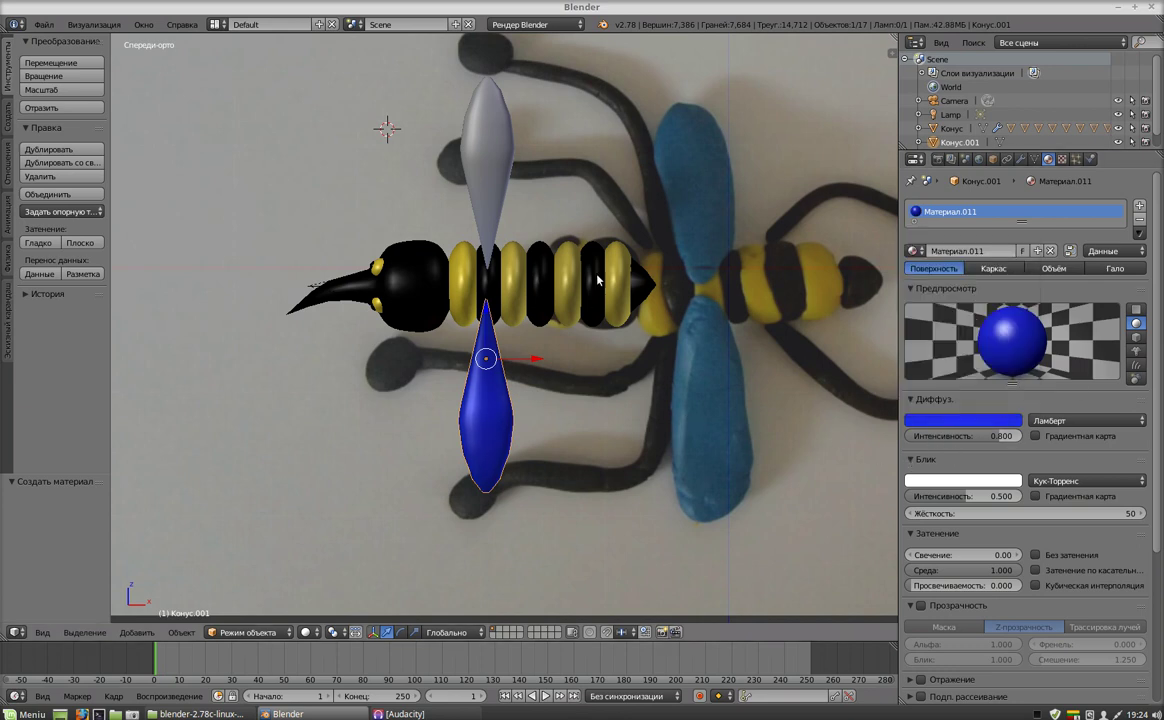
Check the lower wing's blue diffuse colour values.
right_click(500, 168)
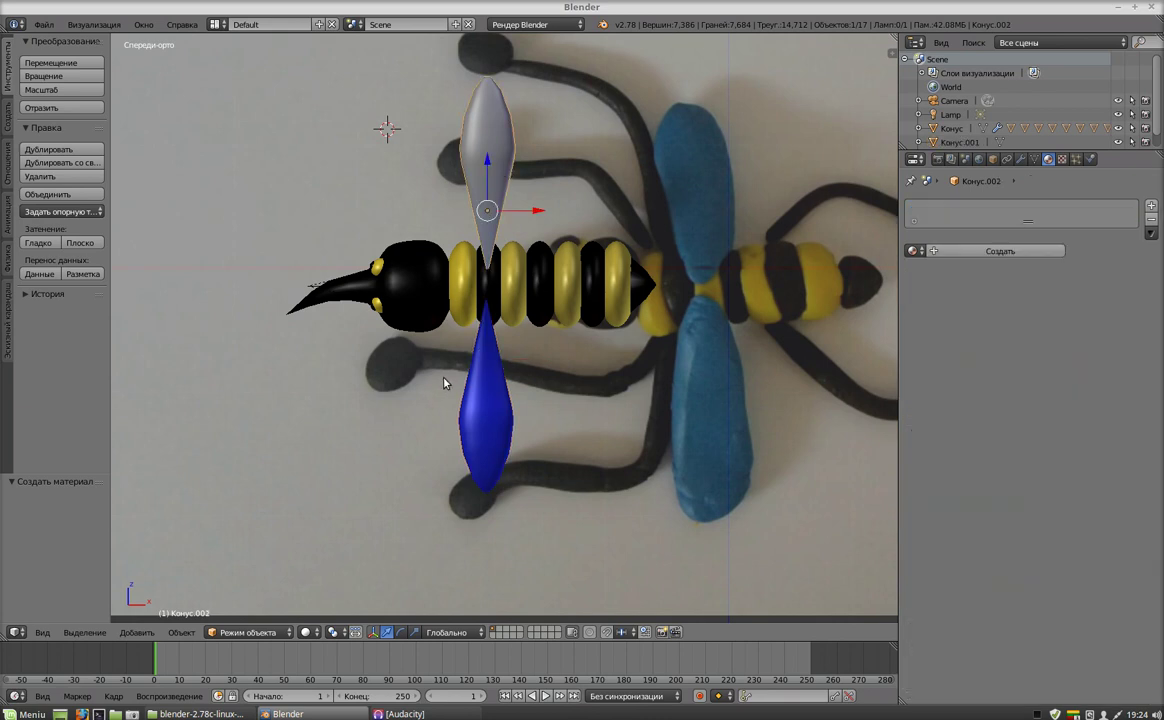
right_click(488, 480)
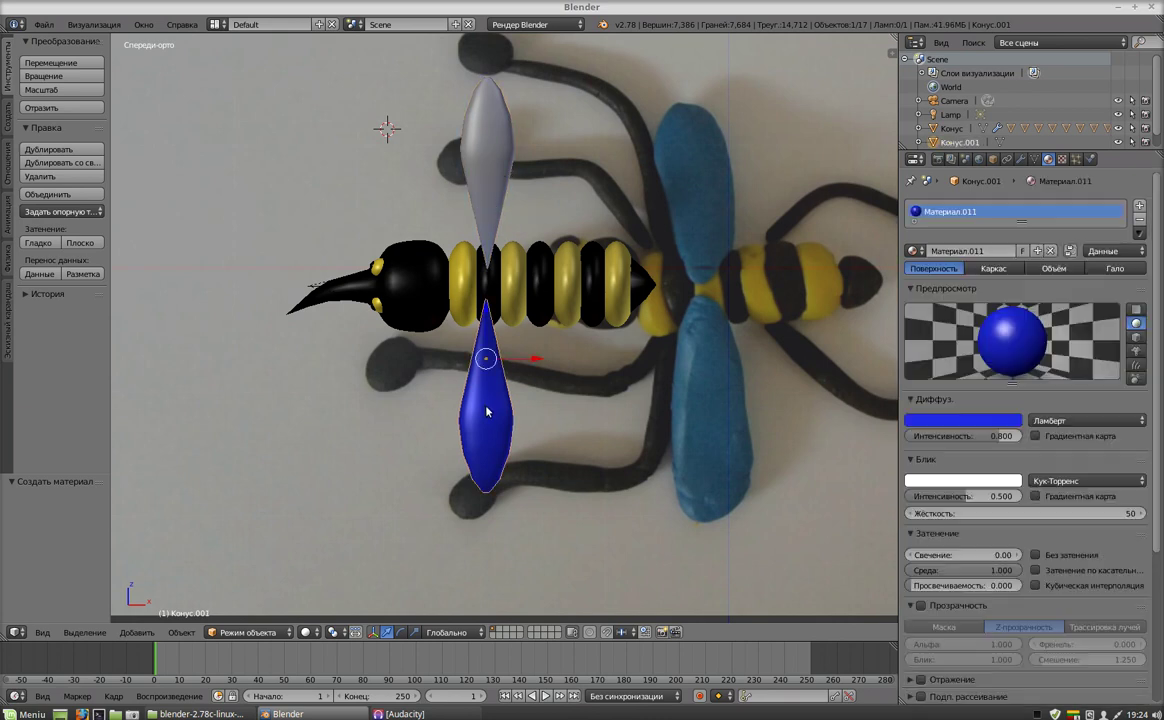
click(953, 424)
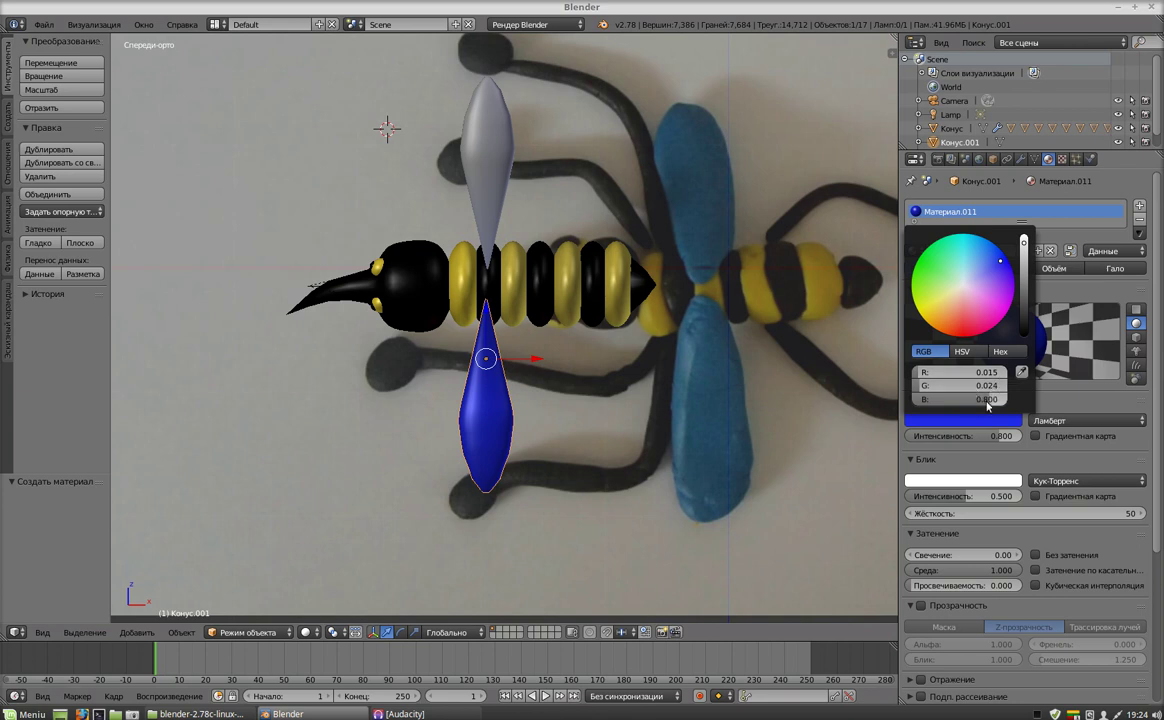
Give the upper wing a new material with diffuse R 0.015, G 0.023, B 0.8.
right_click(460, 158)
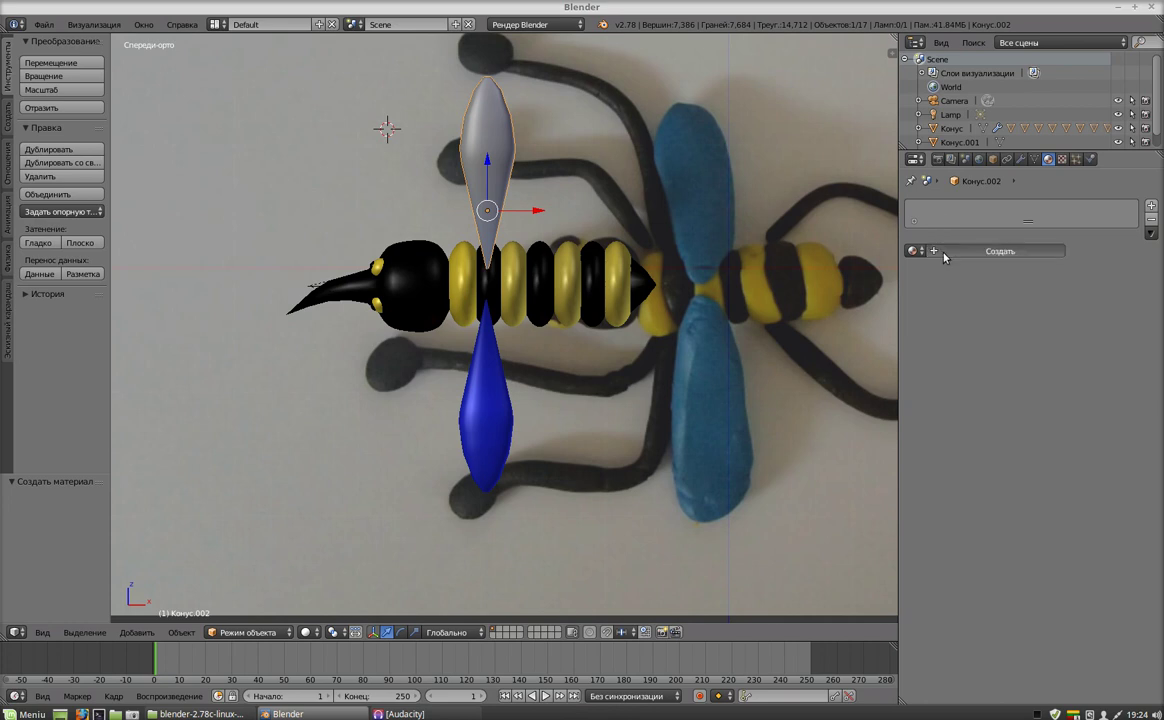
click(943, 251)
click(947, 424)
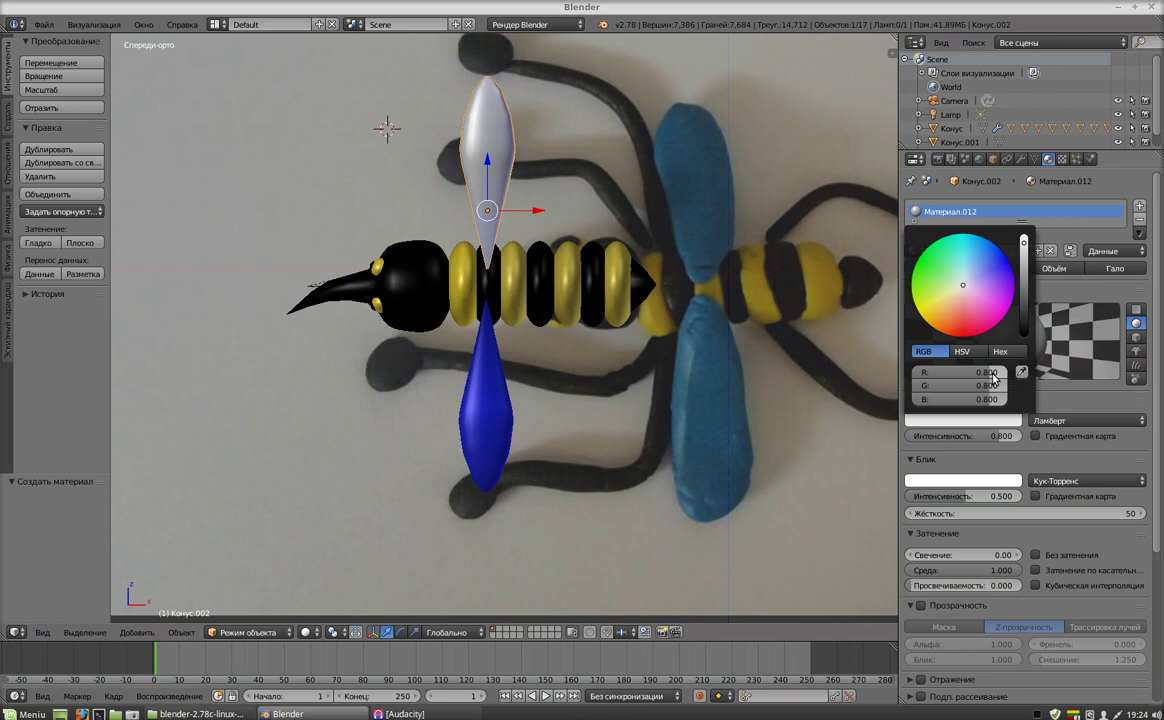
click(993, 373)
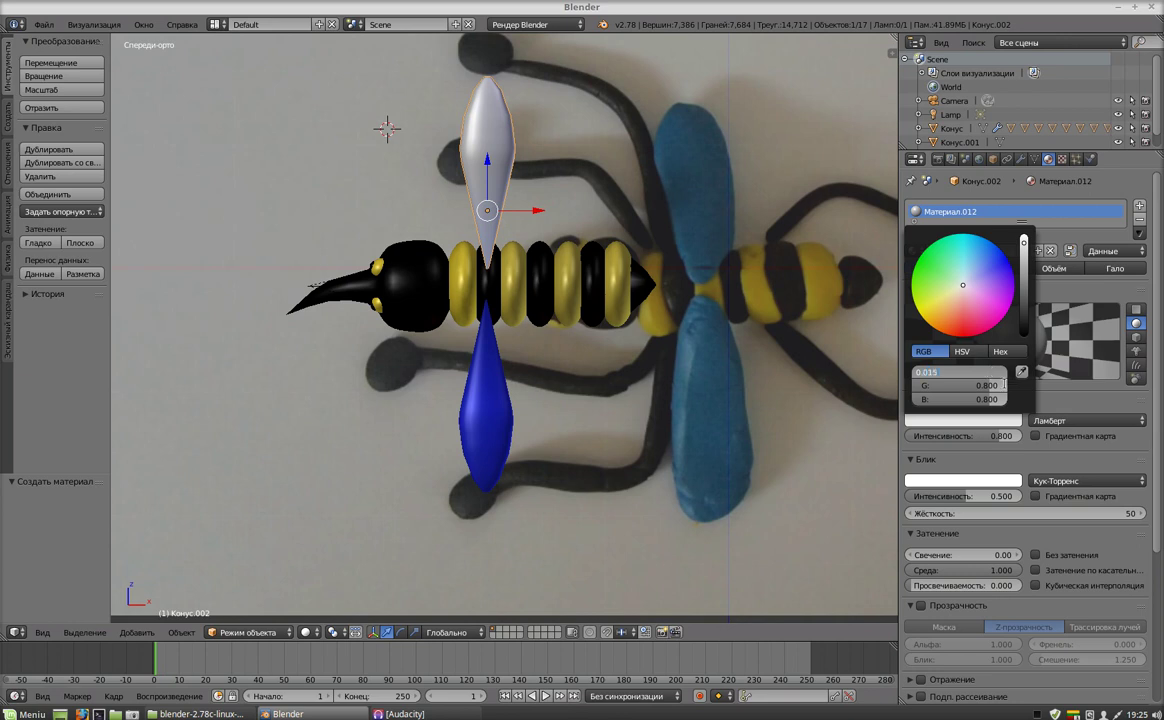
key(Return)
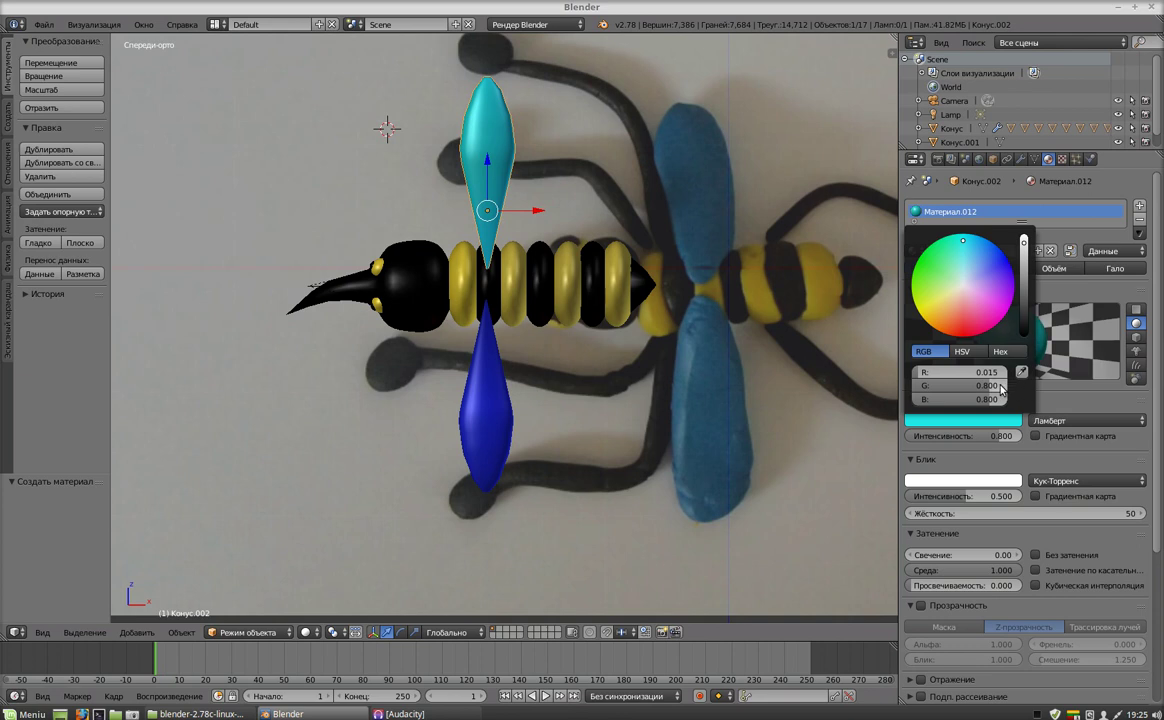
click(998, 385)
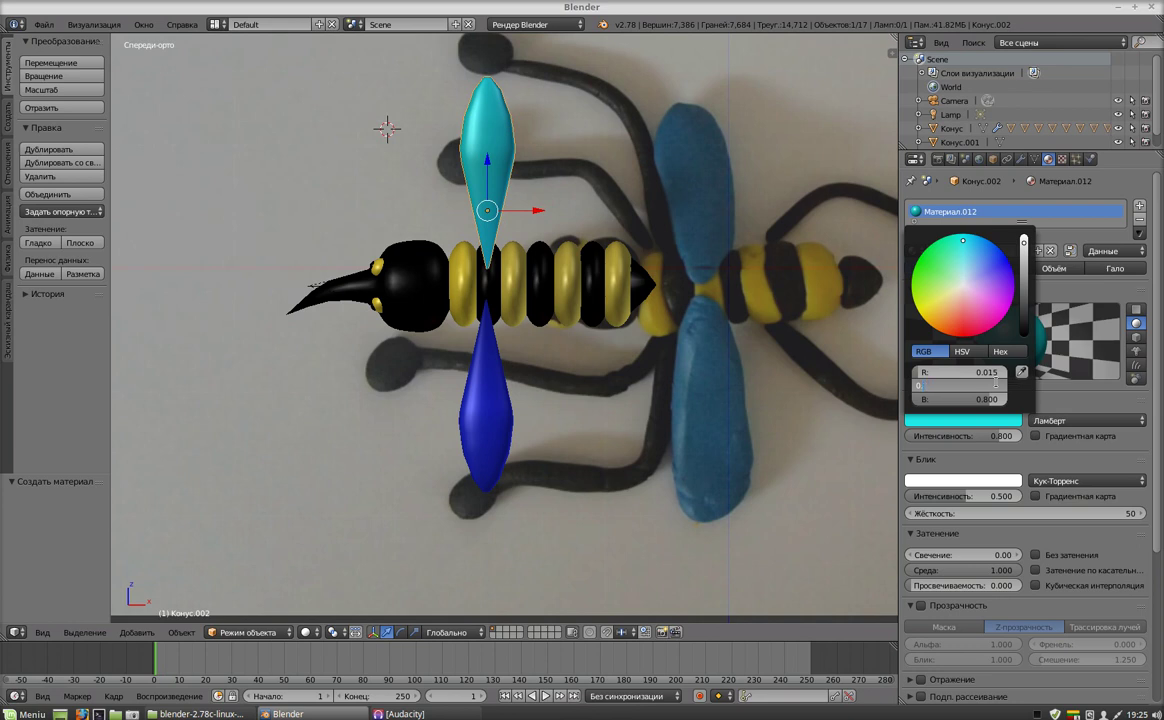
text(0.023)
key(Return)
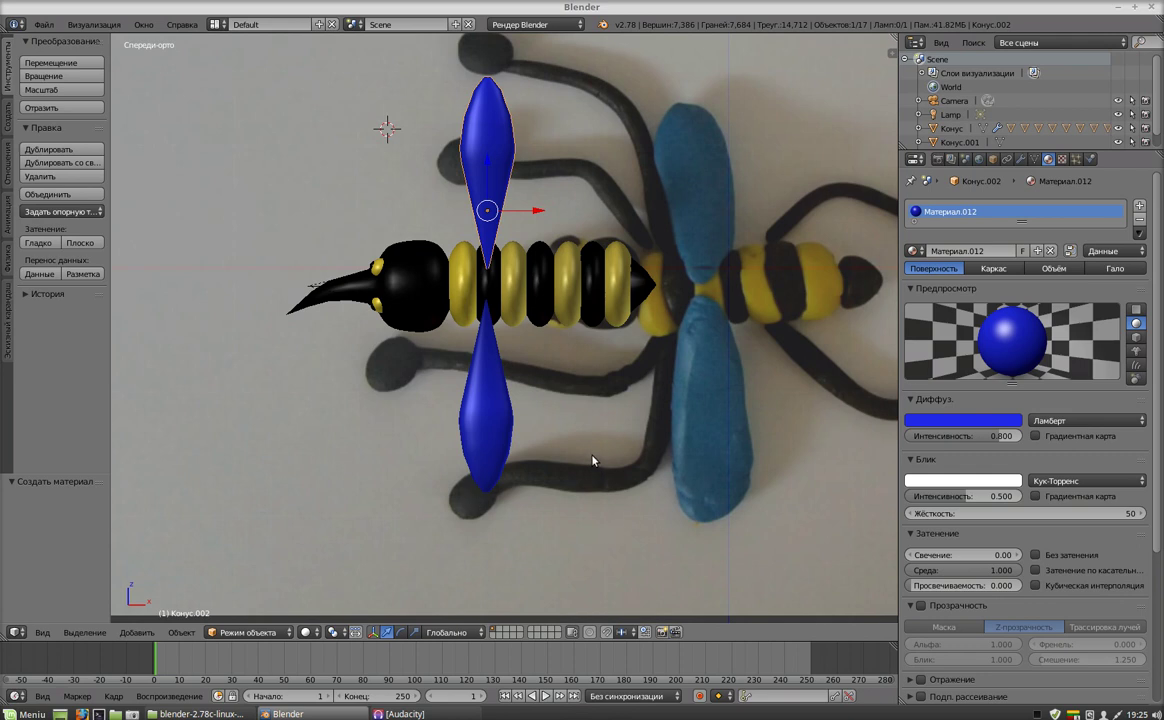
mouse_move(595, 463)
middle_down()
mouse_move(621, 281)
mouse_move(795, 400)
mouse_move(550, 183)
mouse_move(642, 291)
mouse_move(644, 384)
mouse_move(496, 427)
mouse_move(418, 431)
mouse_move(501, 436)
mouse_move(655, 416)
mouse_move(565, 230)
mouse_move(481, 275)
mouse_move(486, 260)
middle_up()
key(a)
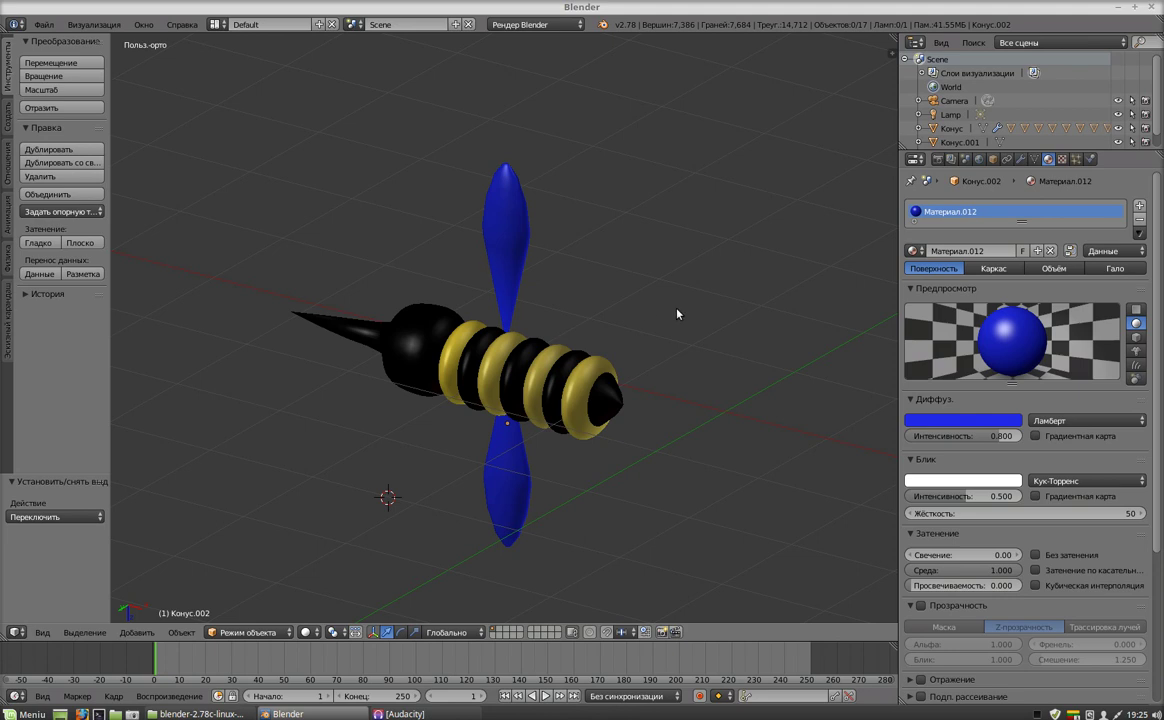
mouse_move(590, 192)
middle_down()
mouse_move(429, 229)
mouse_move(408, 161)
middle_up()
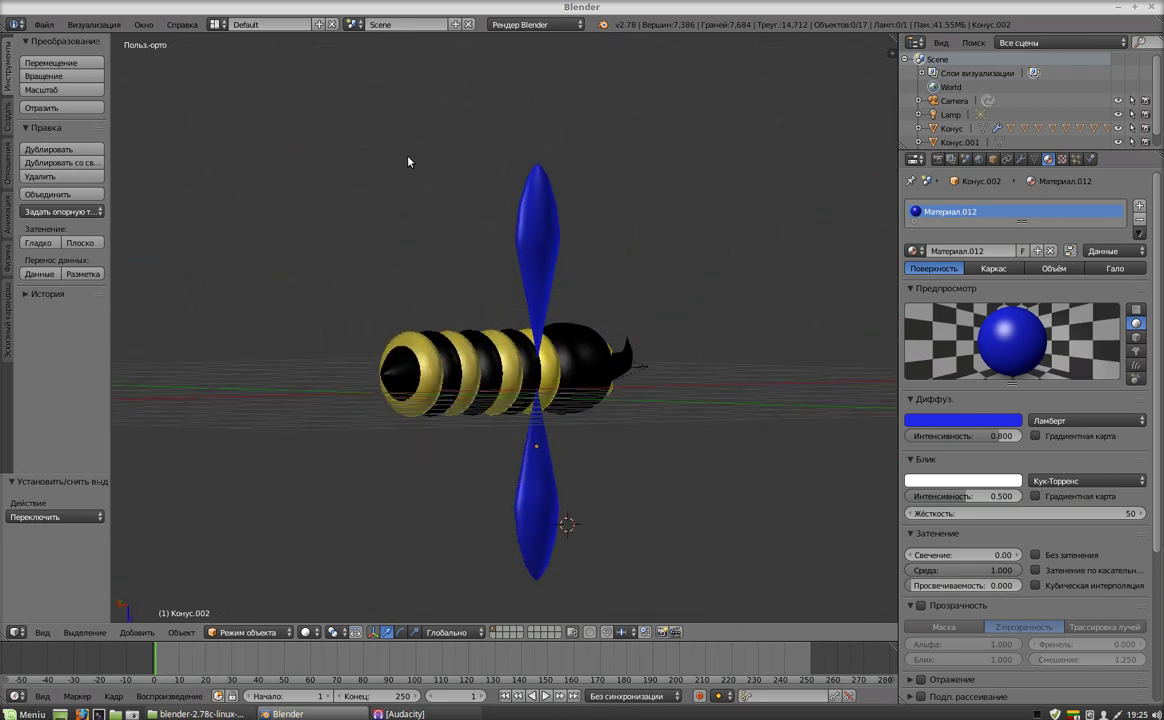
middle_drag(643, 513, 592, 379)
mouse_move(717, 418)
middle_down()
mouse_move(653, 428)
mouse_move(691, 372)
mouse_move(798, 322)
mouse_move(681, 366)
mouse_move(565, 315)
mouse_move(624, 169)
mouse_move(579, 161)
mouse_move(566, 134)
mouse_move(601, 130)
middle_up()
key(KP_1)
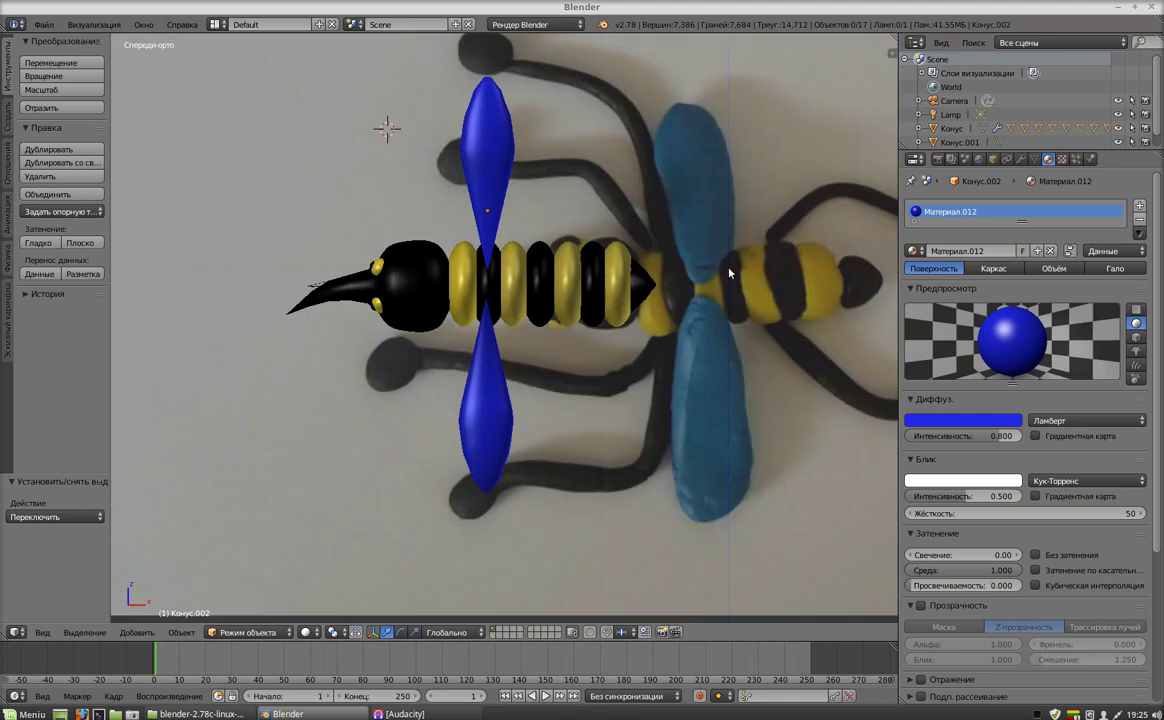
Parent both blue wings to the black head Конус, keeping their transforms.
right_click(350, 286)
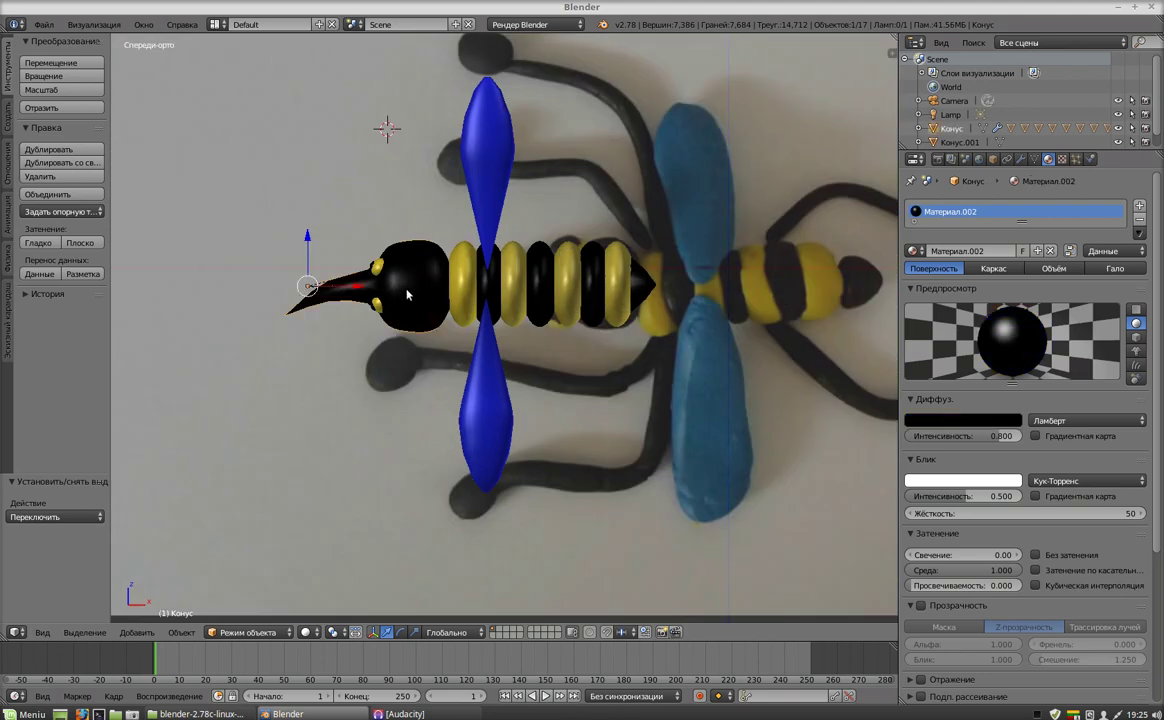
right_click(497, 178)
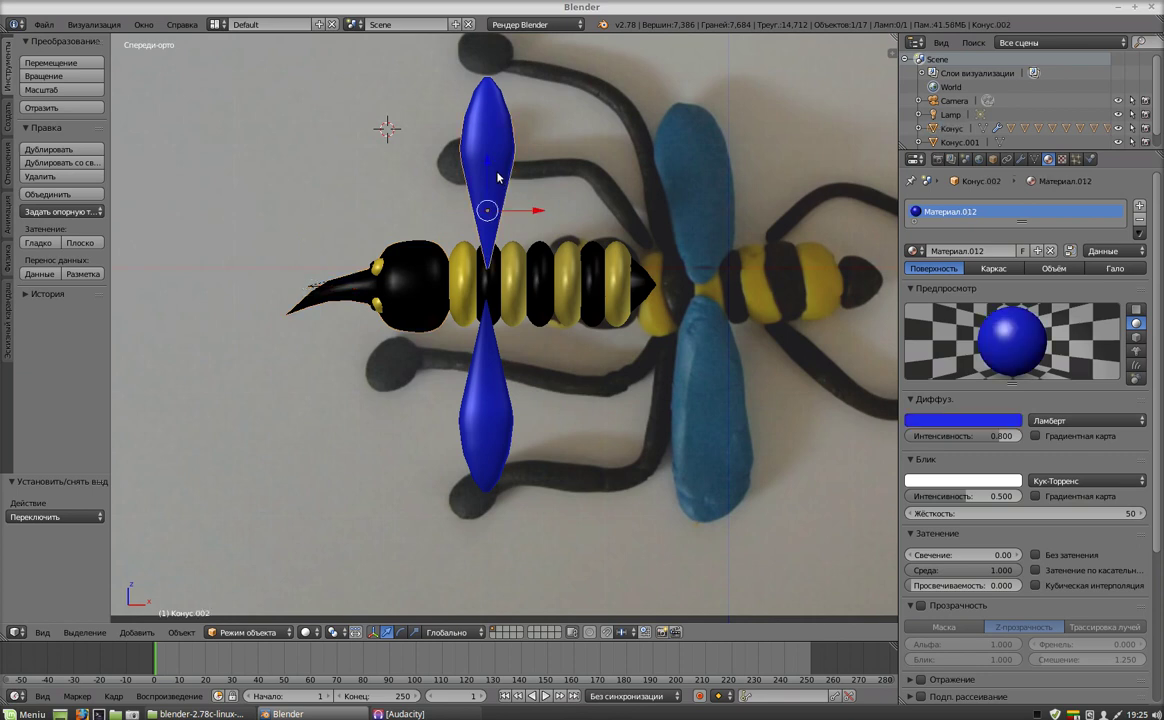
shift+right_click(488, 399)
shift+right_click(421, 291)
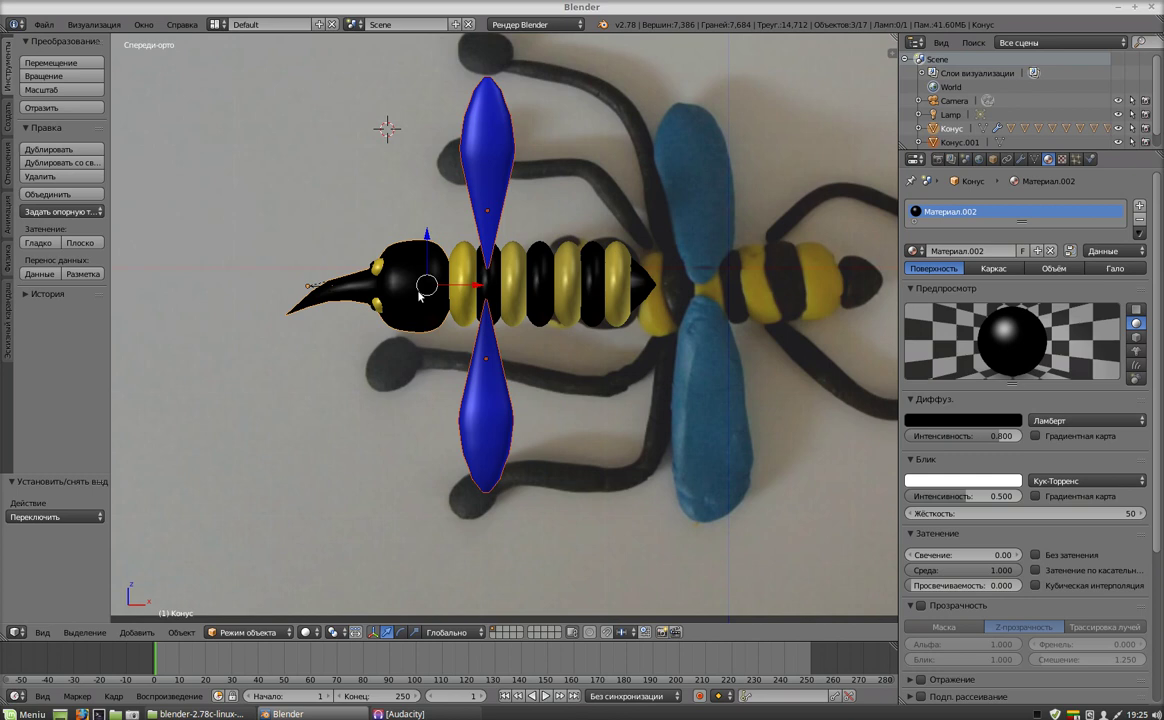
key(ctrl+p)
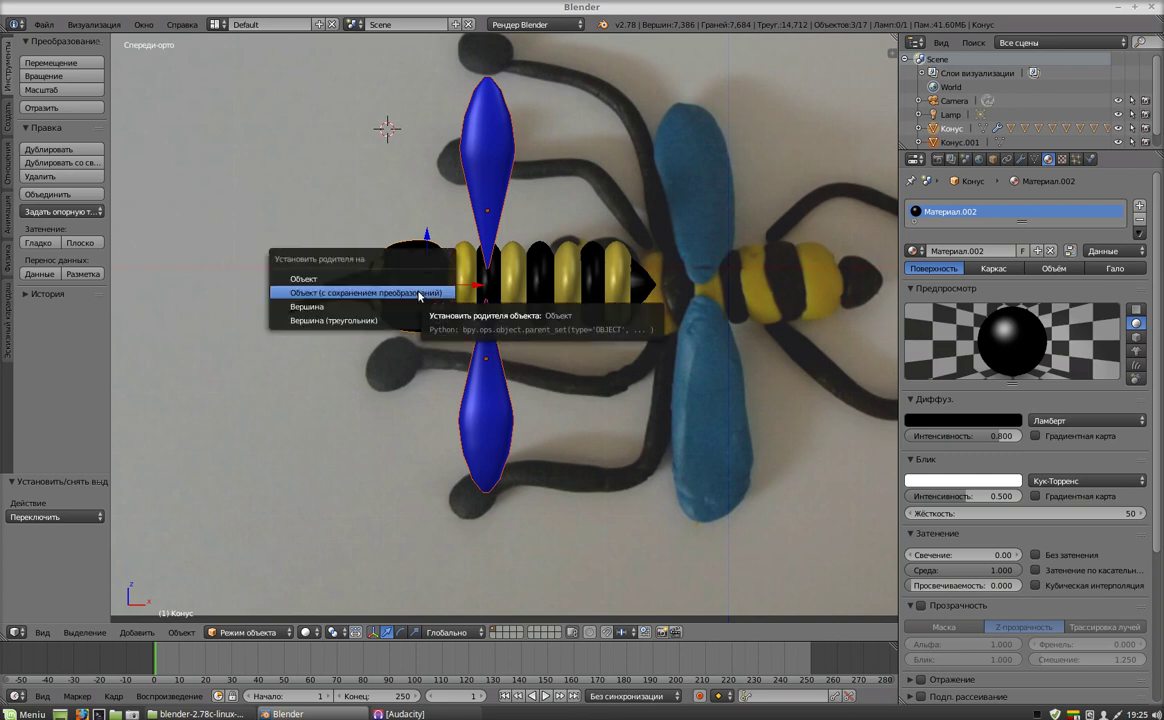
click(419, 294)
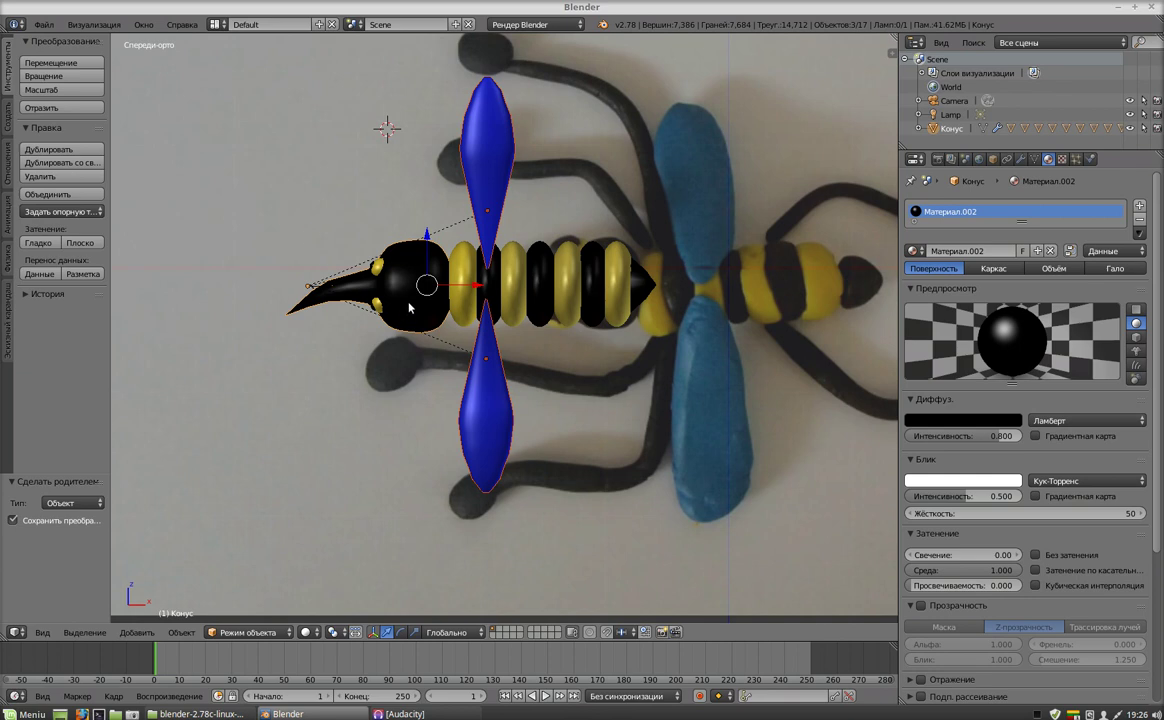
Move the whole bee 0.611 along X and view it obliquely.
key(g)
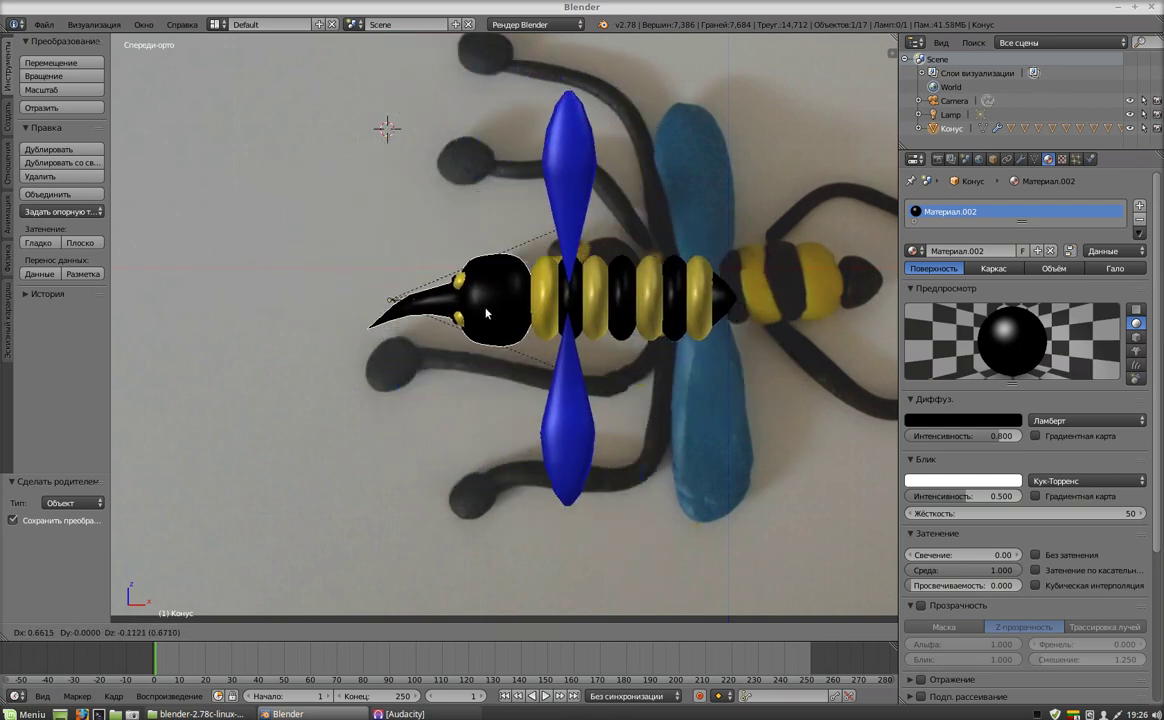
click(465, 290)
mouse_move(717, 464)
middle_down()
mouse_move(762, 270)
mouse_move(669, 406)
mouse_move(641, 413)
middle_up()
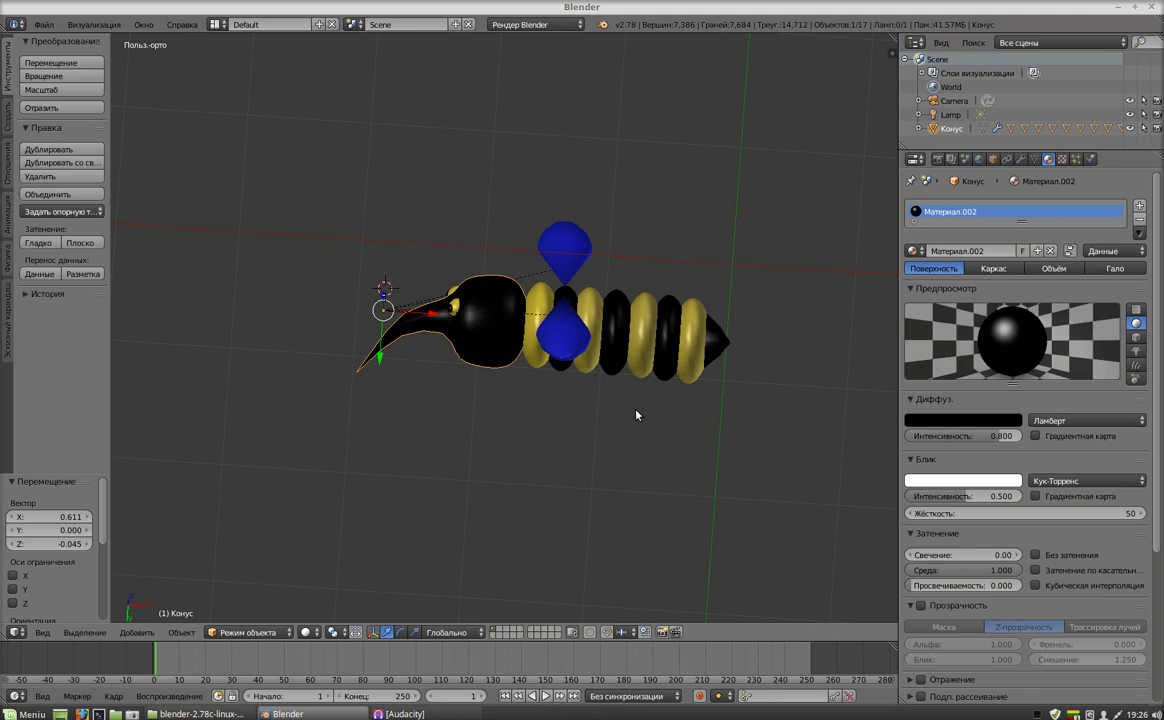
key(KP_1)
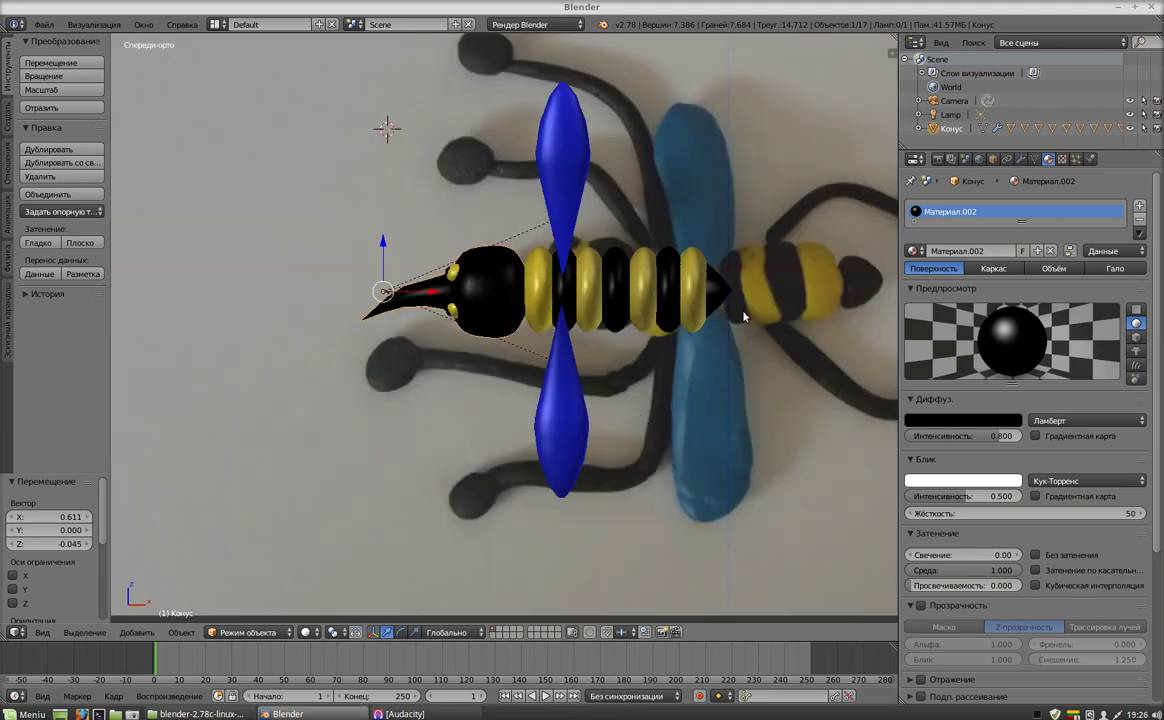
mouse_move(628, 452)
middle_down()
mouse_move(605, 135)
mouse_move(587, 197)
mouse_move(629, 421)
mouse_move(642, 364)
mouse_move(604, 348)
mouse_move(572, 356)
mouse_move(616, 213)
mouse_move(634, 330)
mouse_move(598, 369)
mouse_move(699, 382)
mouse_move(670, 270)
mouse_move(590, 310)
mouse_move(647, 364)
mouse_move(662, 322)
mouse_move(740, 380)
middle_up()
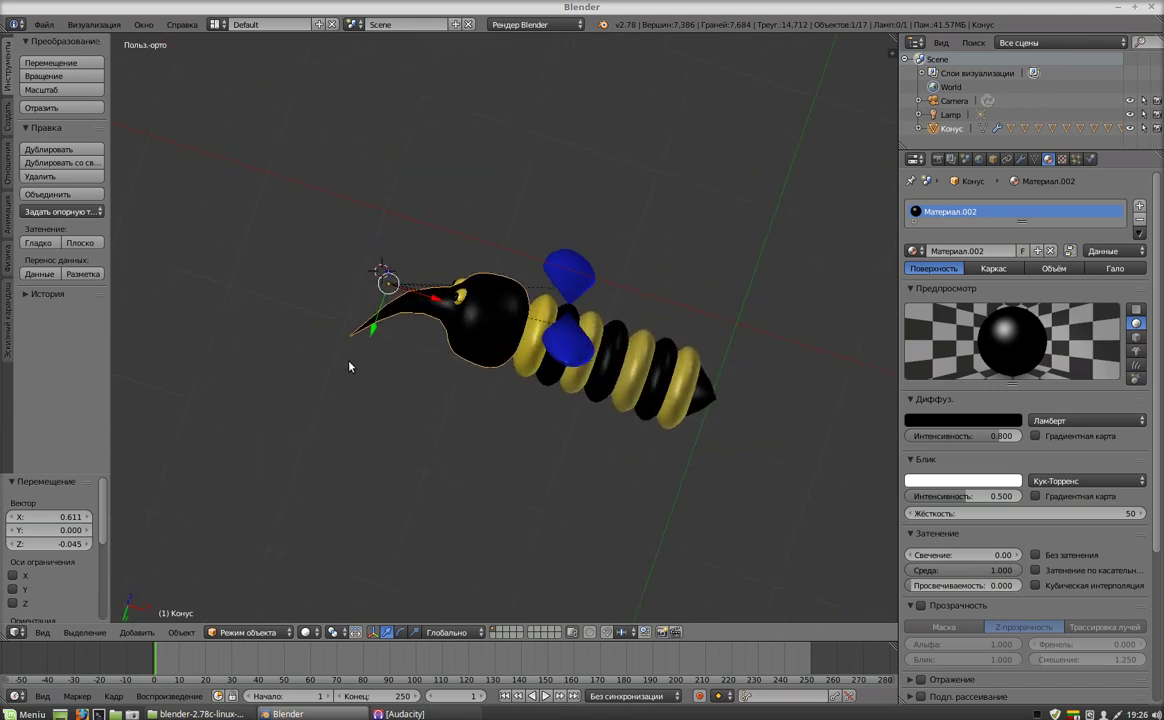
Save the scene under the new file name pciolkin.blend in the Video folder.
click(41, 28)
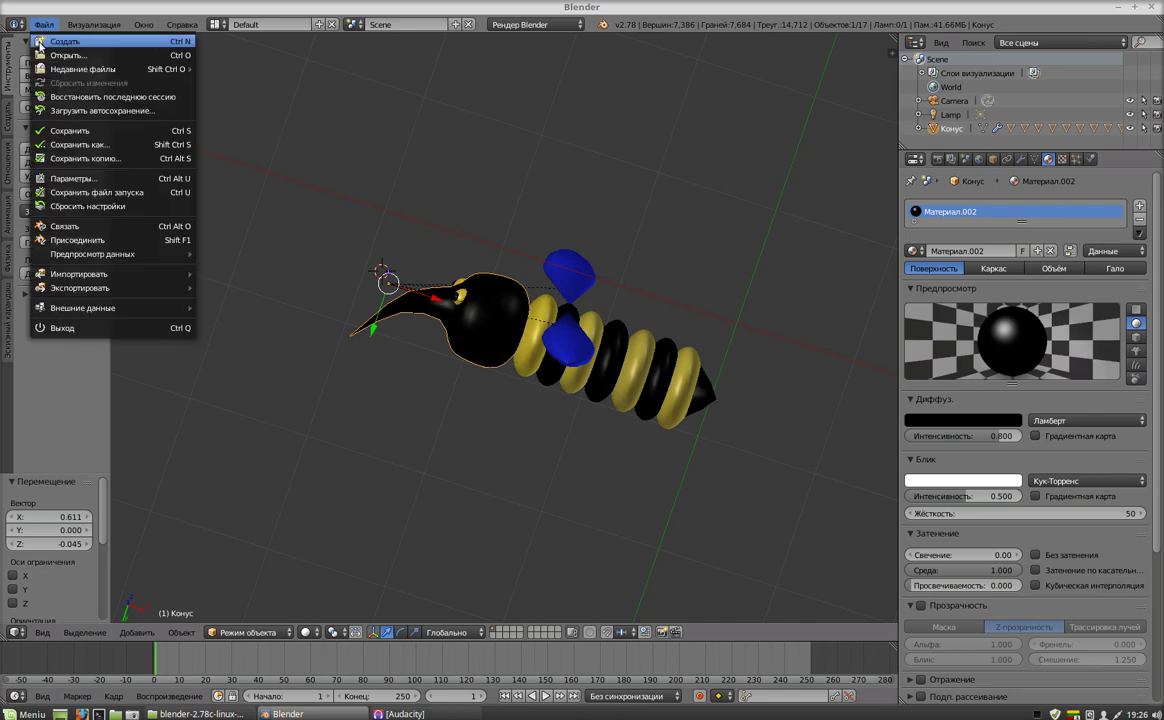
click(131, 148)
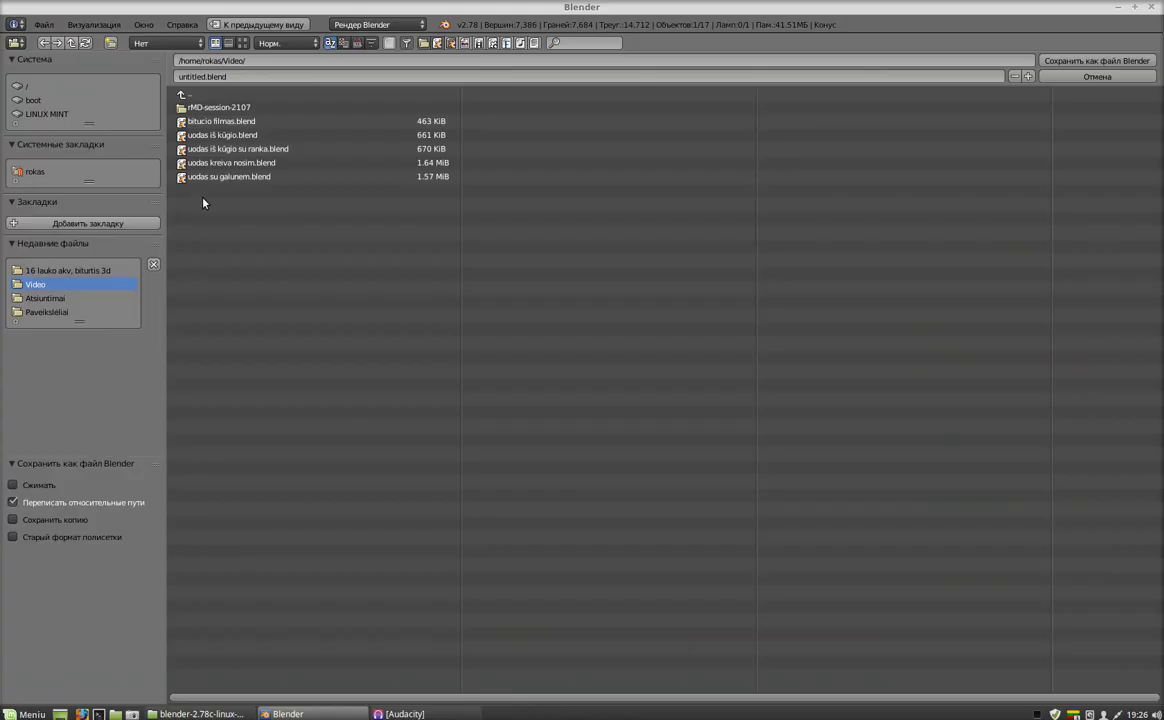
click(204, 77)
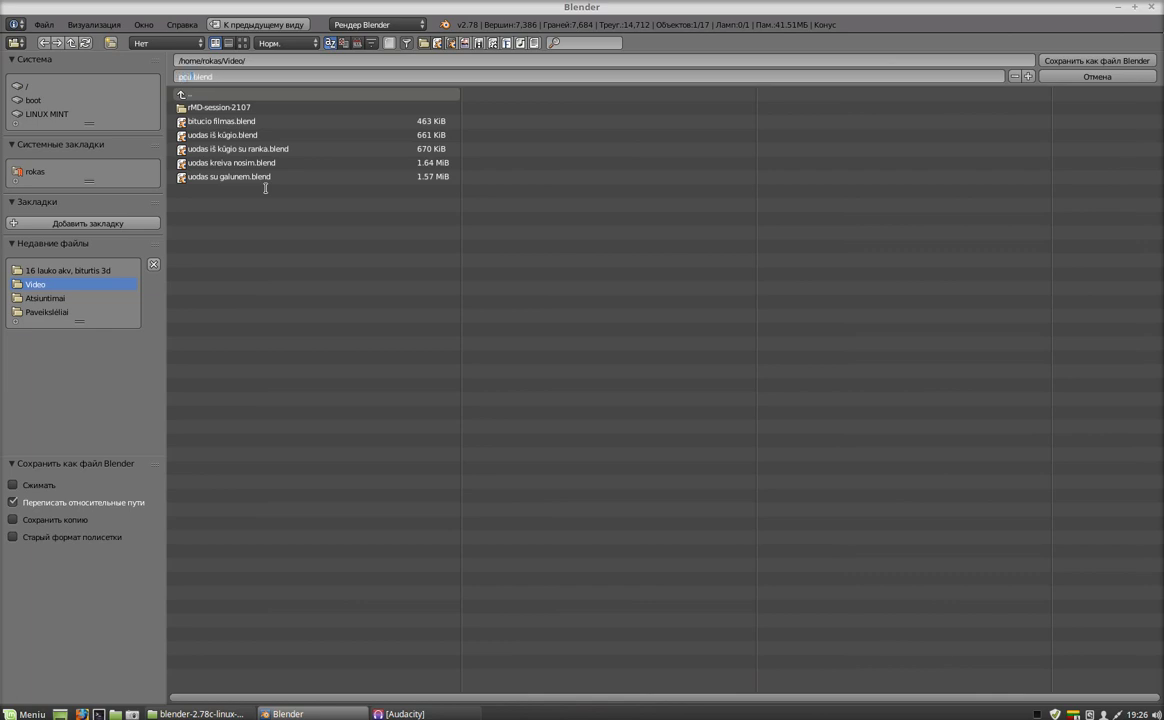
text(lkin)
click(1050, 60)
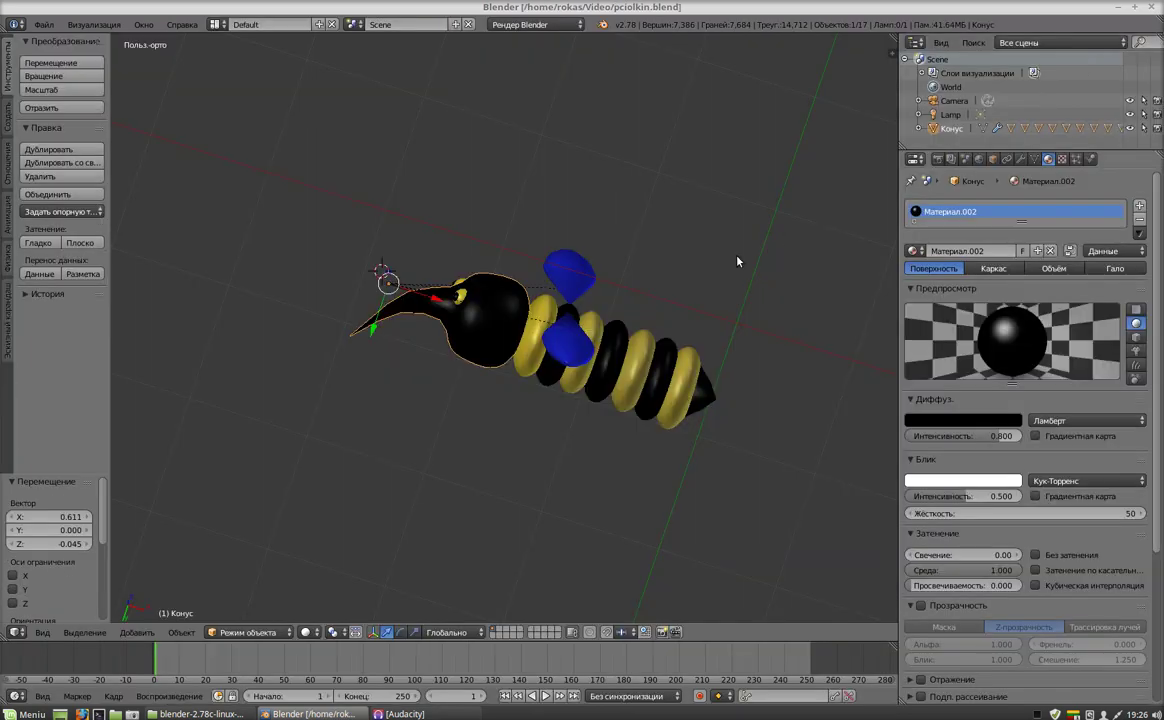
Close Blender after a final look at the bee, then bring up Audacity.
mouse_move(696, 273)
middle_down()
mouse_move(592, 330)
mouse_move(614, 314)
middle_up()
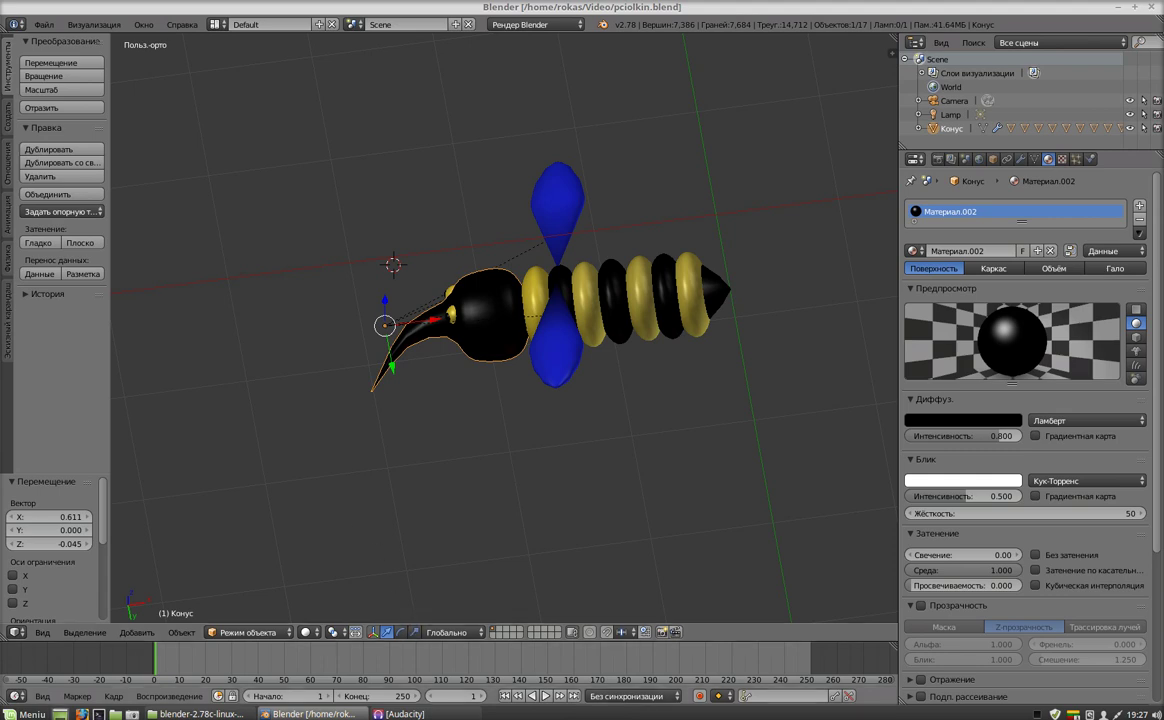
click(1153, 9)
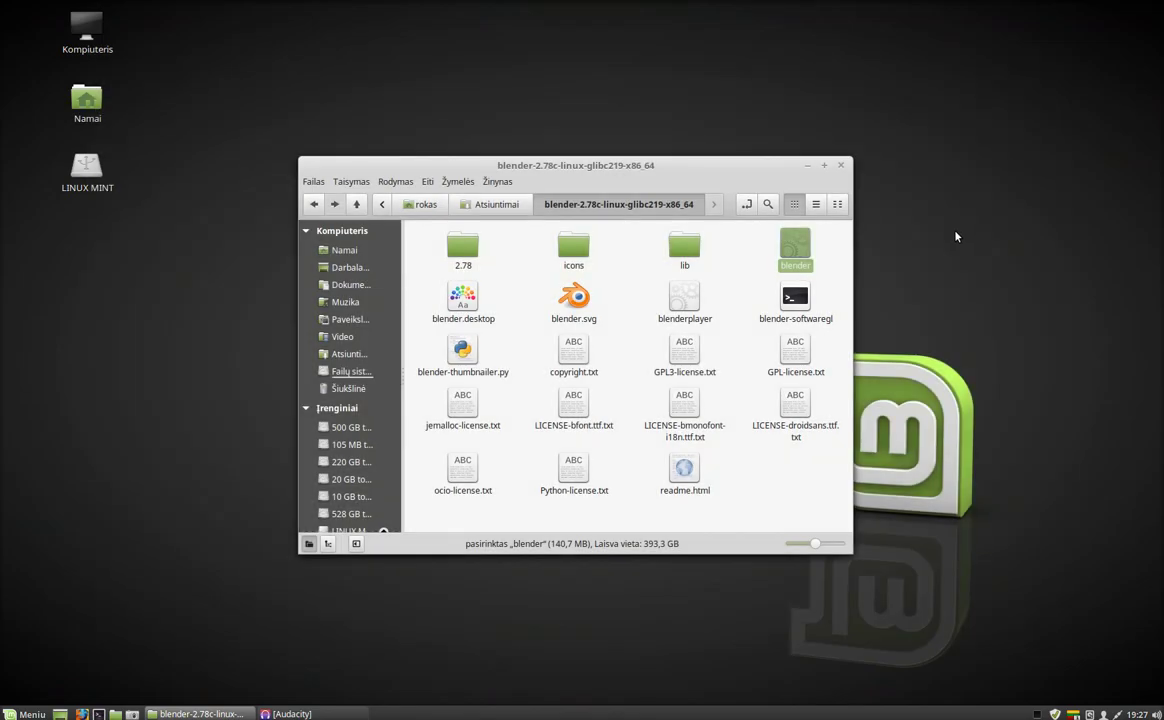
click(318, 714)
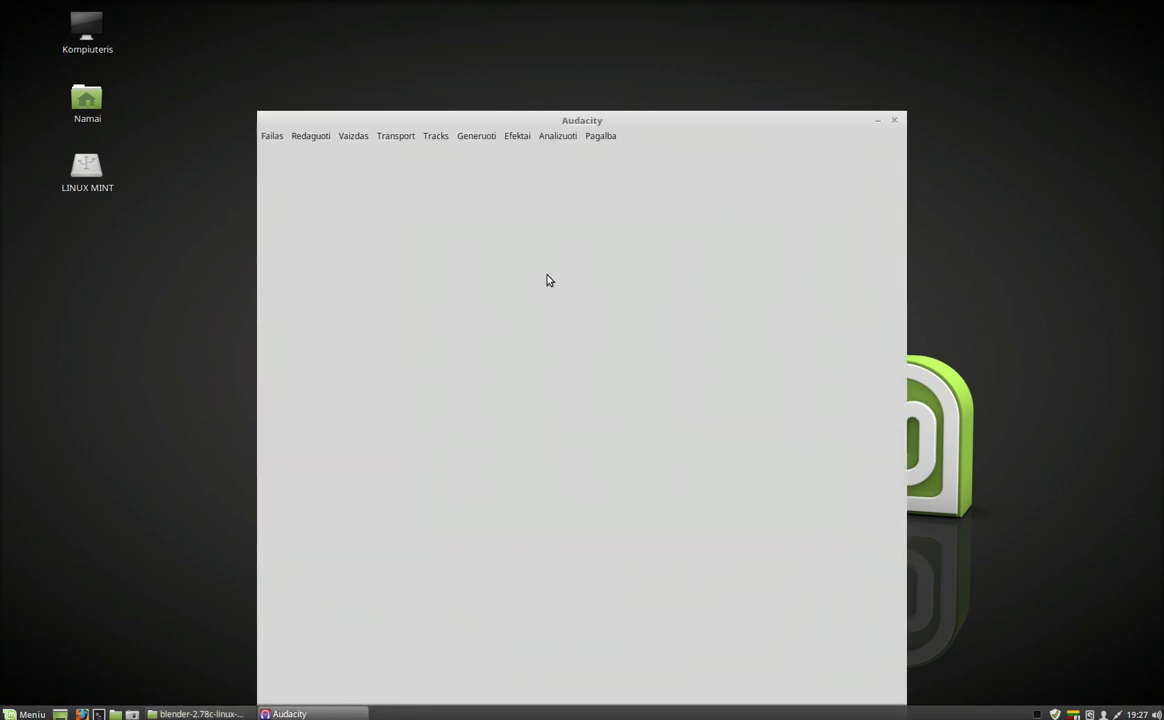